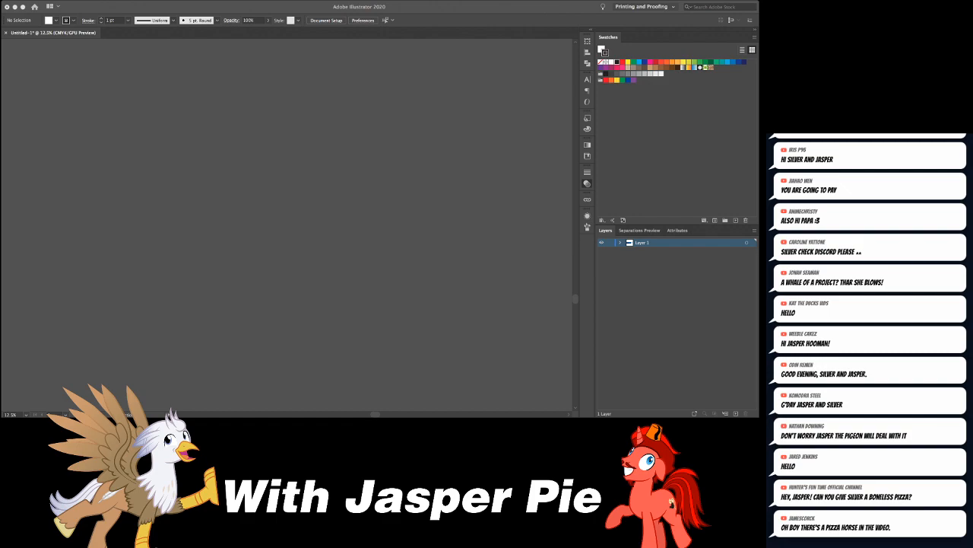
- Examine the collected sperm whale reference photos, cartoons and line drawing placed above the artboard
scroll(288, 224, up, 5)
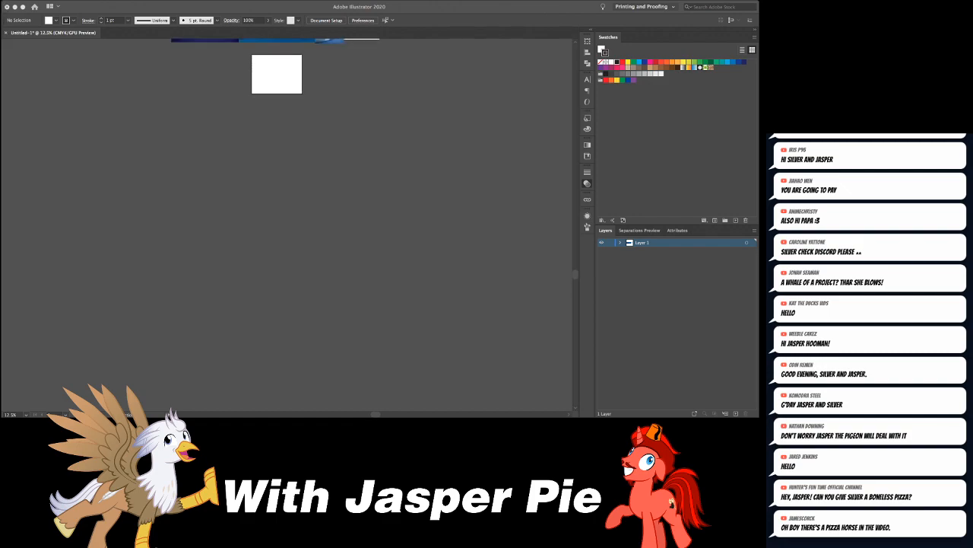
scroll(287, 224, up, 5)
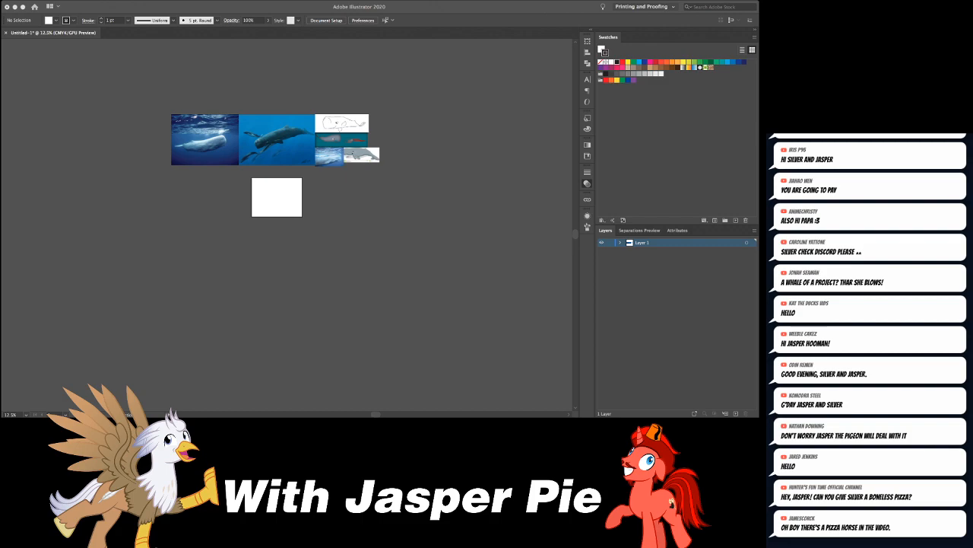
key(super+equal)
key(super+equal)
key(super+equal)
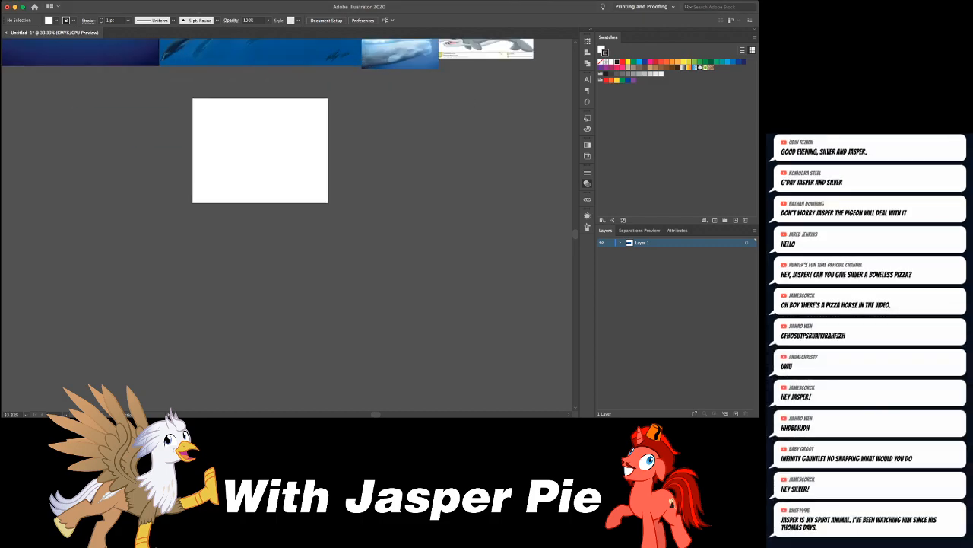
scroll(287, 224, up, 10)
scroll(288, 224, right, 3)
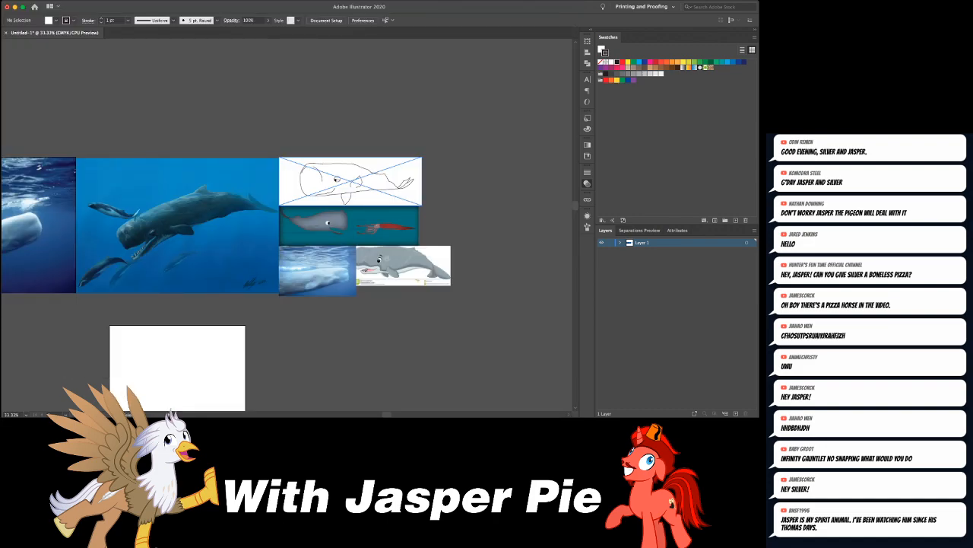
key(super+equal)
key(super+equal)
scroll(287, 225, right, 3)
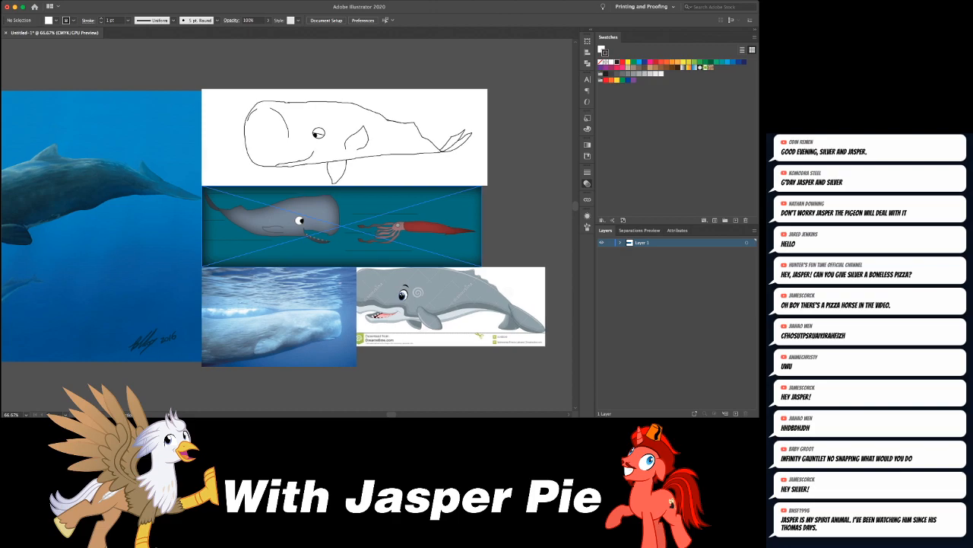
scroll(279, 224, left, 3)
scroll(288, 221, left, 10)
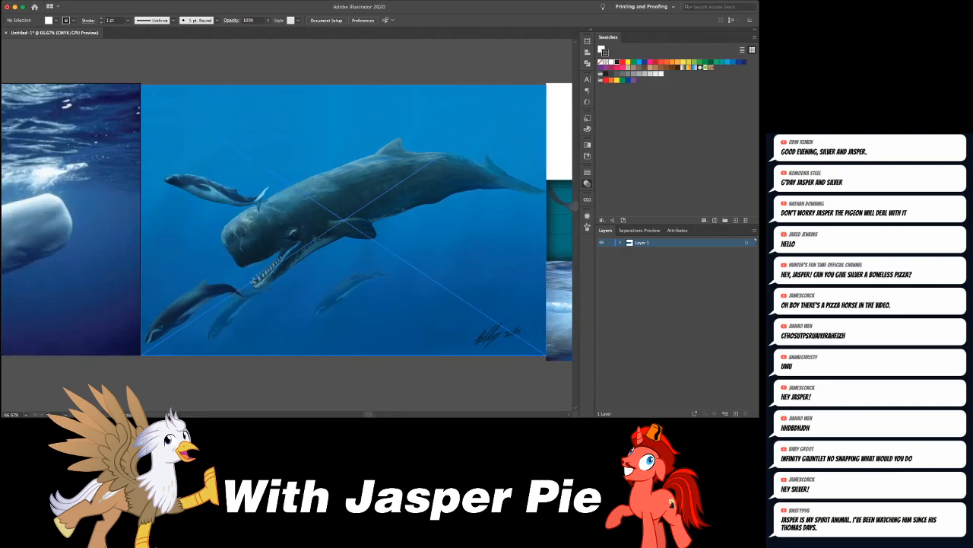
scroll(287, 220, right, 15)
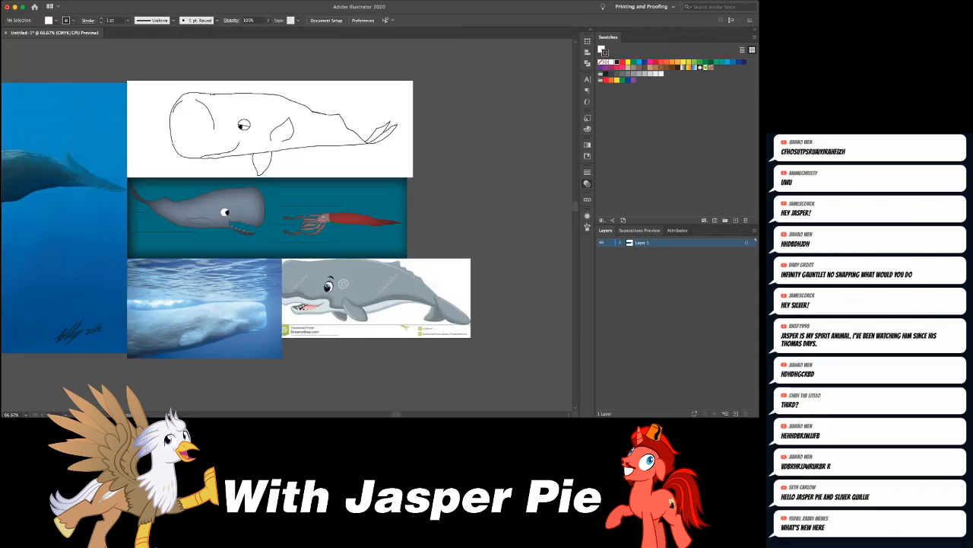
- Add a new layer above the reference image layer and lock the reference image layer
click(736, 413)
scroll(287, 224, down, 5)
scroll(287, 224, left, 5)
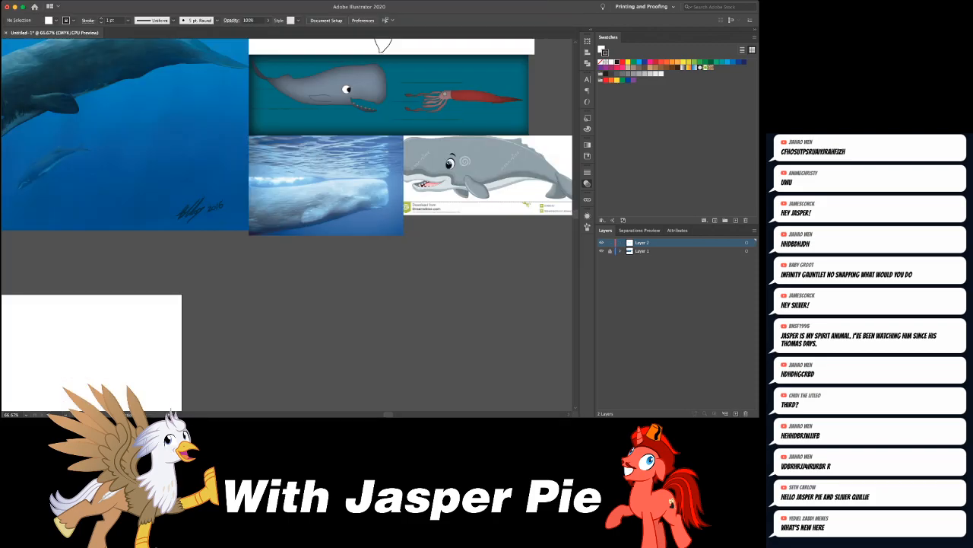
key(ctrl+minus)
key(ctrl+minus)
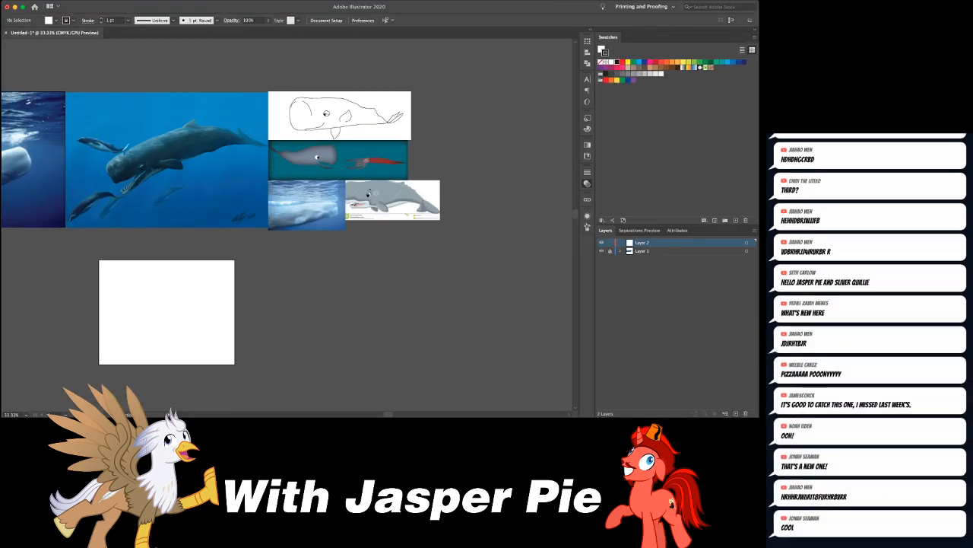
- Place the pencil whale sketch on the unlocked Layer 1, enlarge it to about the artboard's width, and lock it
click(658, 251)
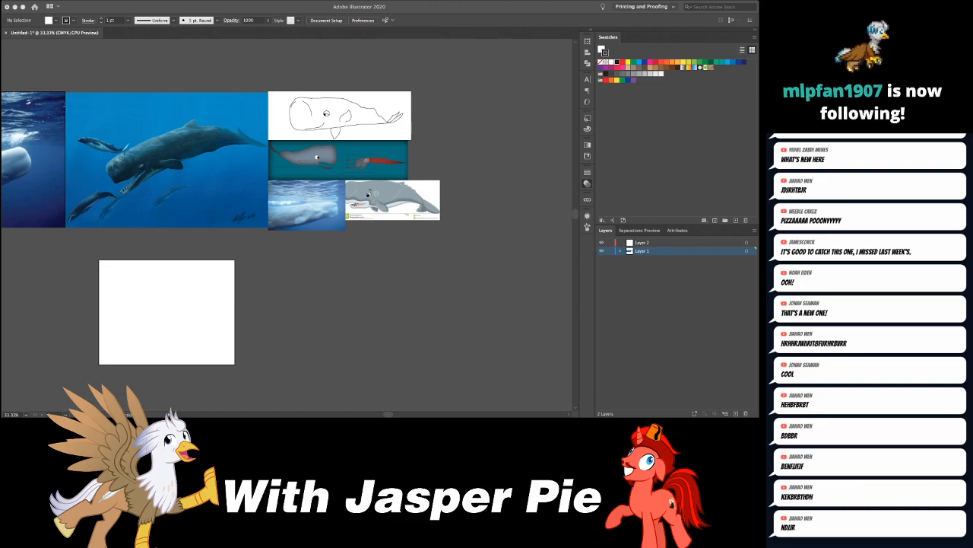
drag(380, 319, 165, 320)
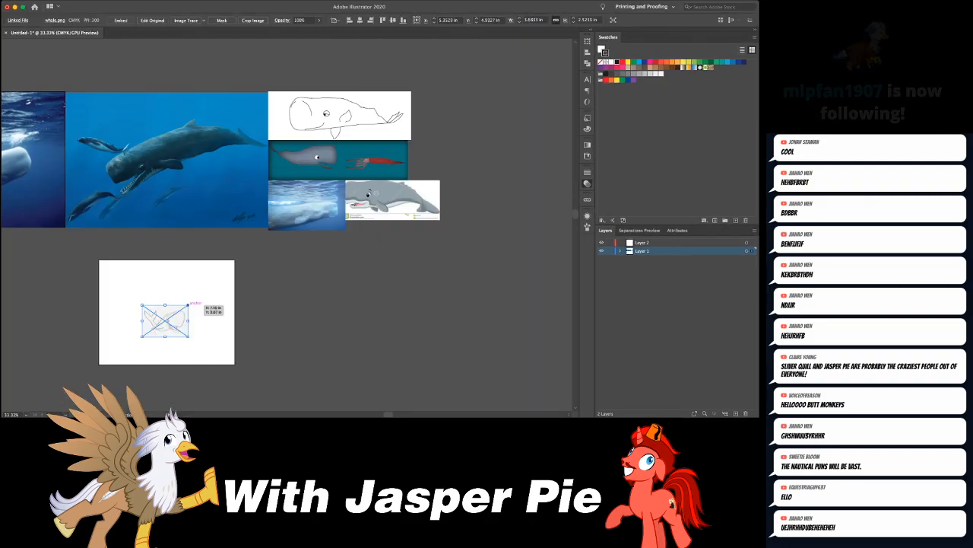
key(e)
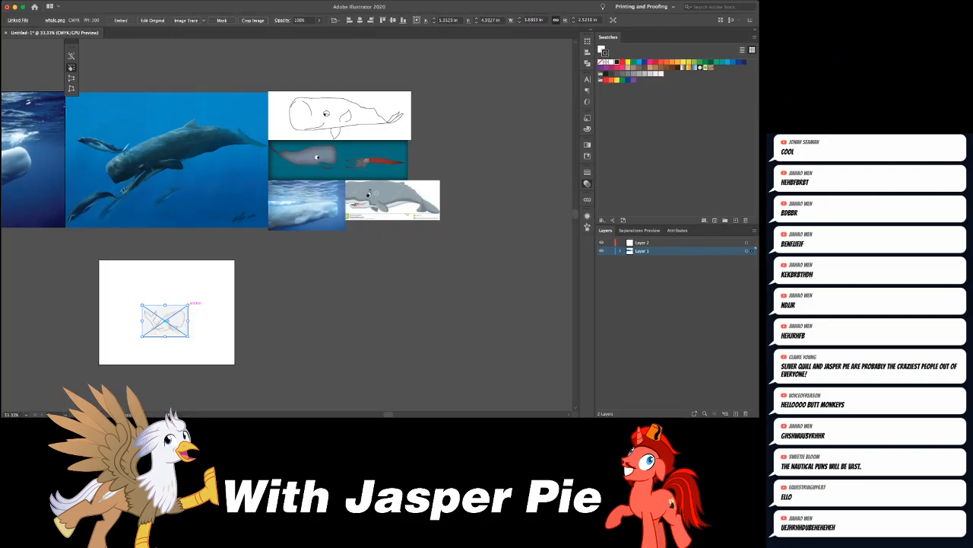
mouse_move(188, 304)
mouse_down()
mouse_move(233, 273)
mouse_move(193, 301)
mouse_up()
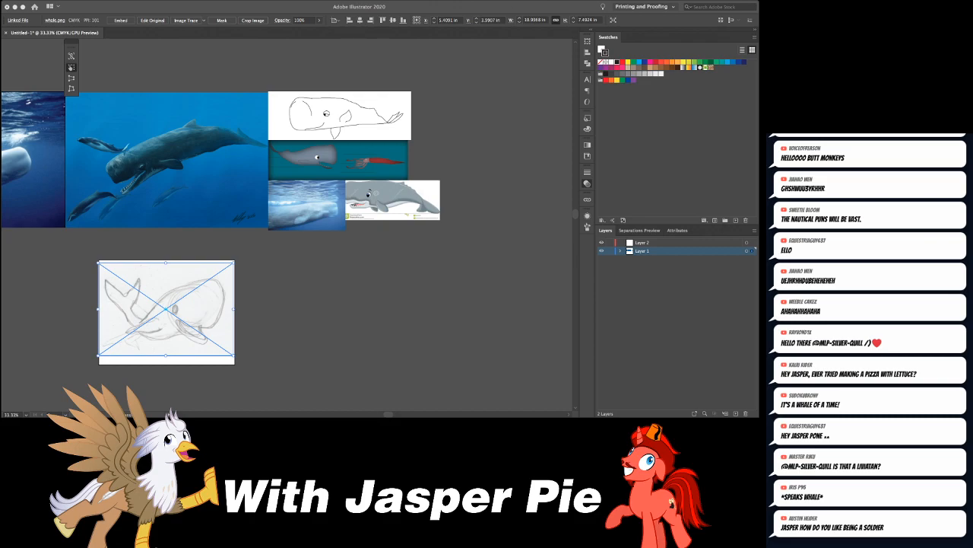
key(super+2)
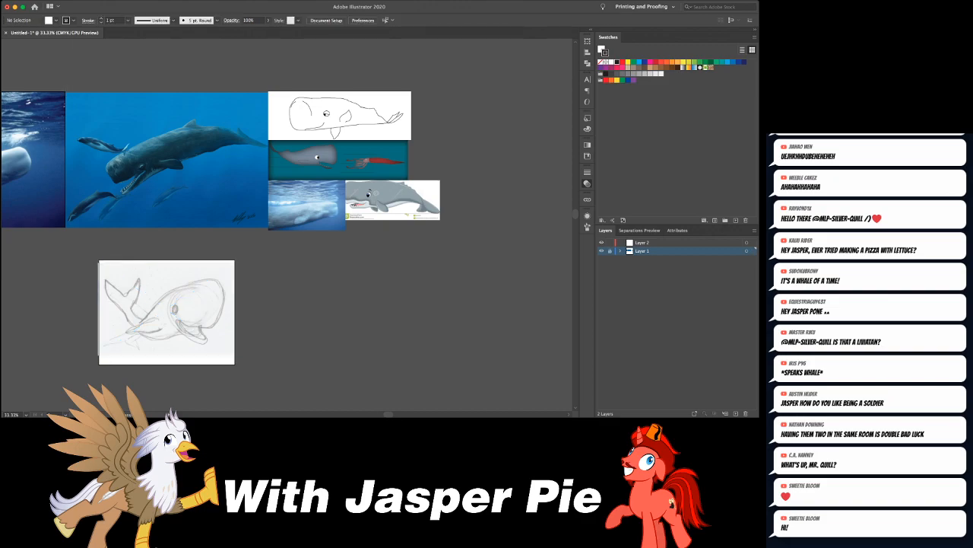
- Sample the grey-blue body colour of the cartoon whale facing the squid and apply it to both fill and stroke
scroll(288, 227, left, 5)
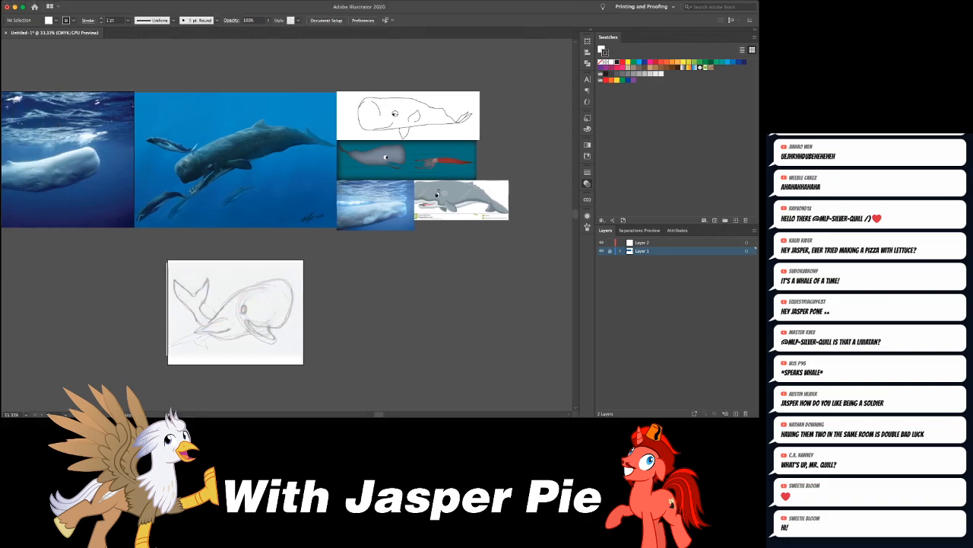
scroll(260, 228, left, 1)
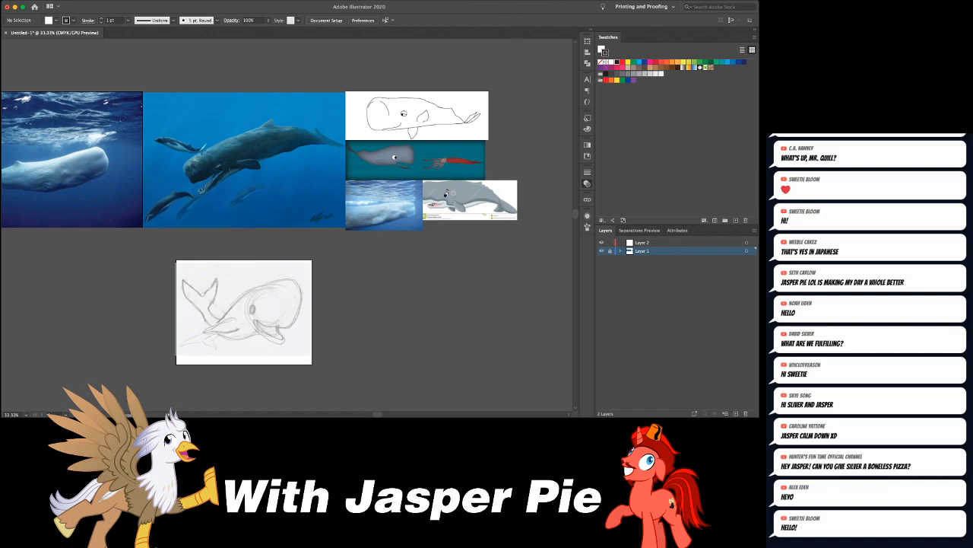
click(383, 156)
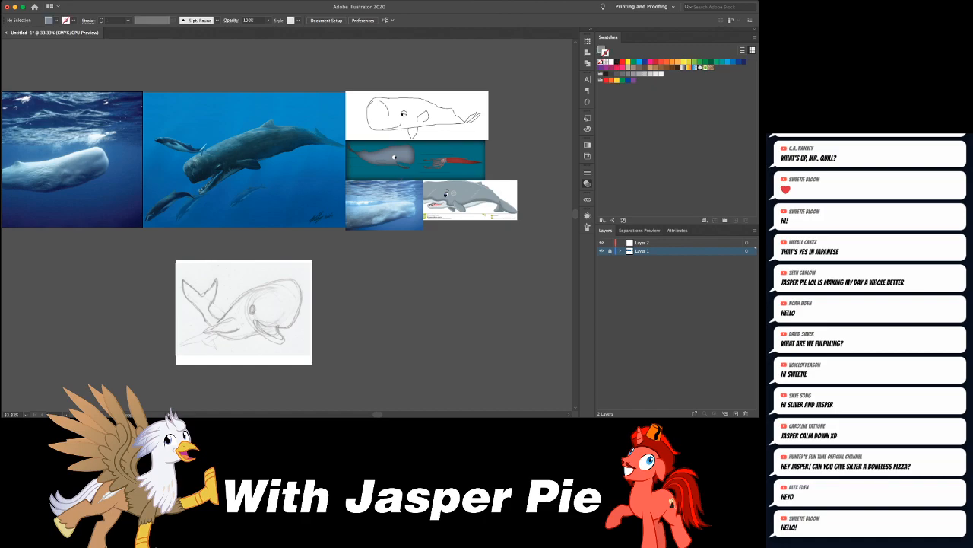
key(comma)
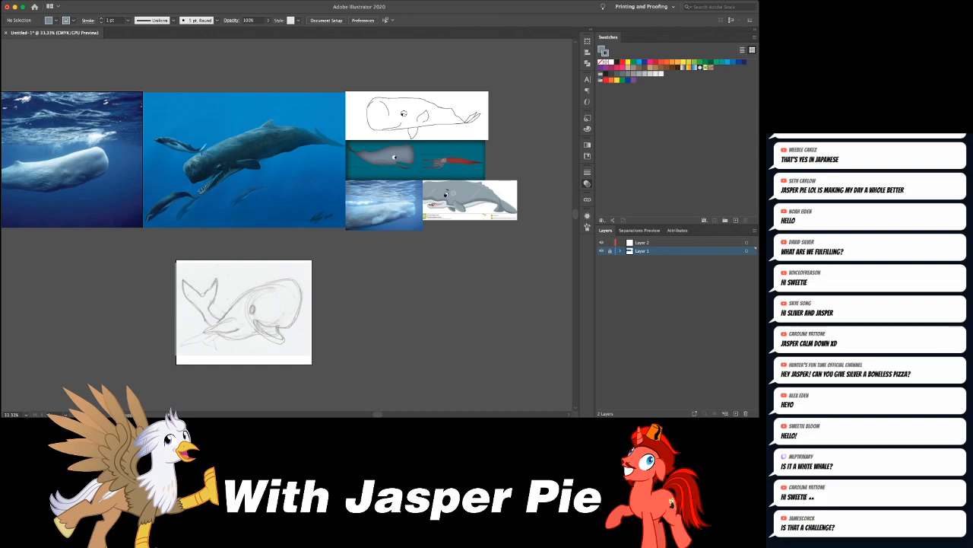
- On Layer 2, block in the whale's head and back with four straight-edged anchor points over the sketch, starting at the mouth corner
key(super+equal)
key(super+equal)
scroll(287, 226, down, 5)
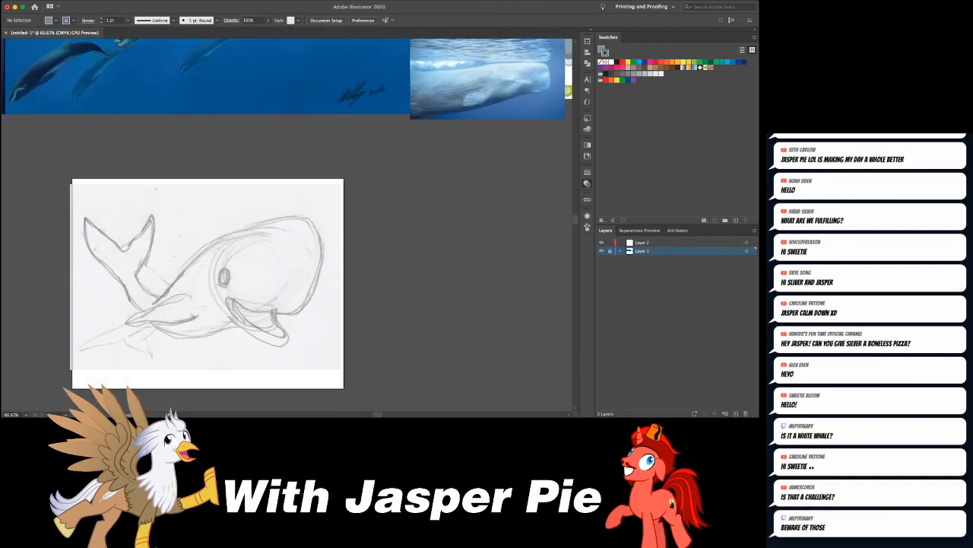
scroll(287, 226, up, 1)
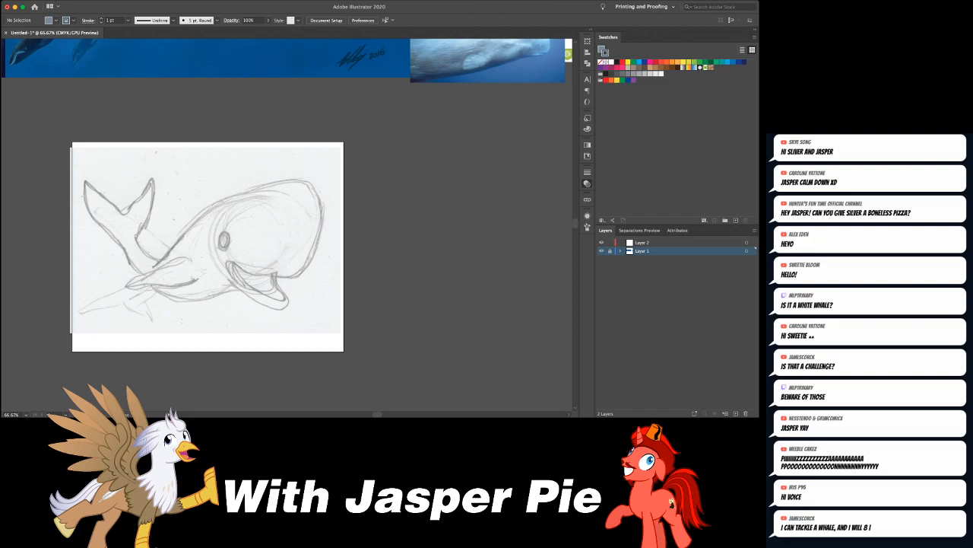
click(658, 243)
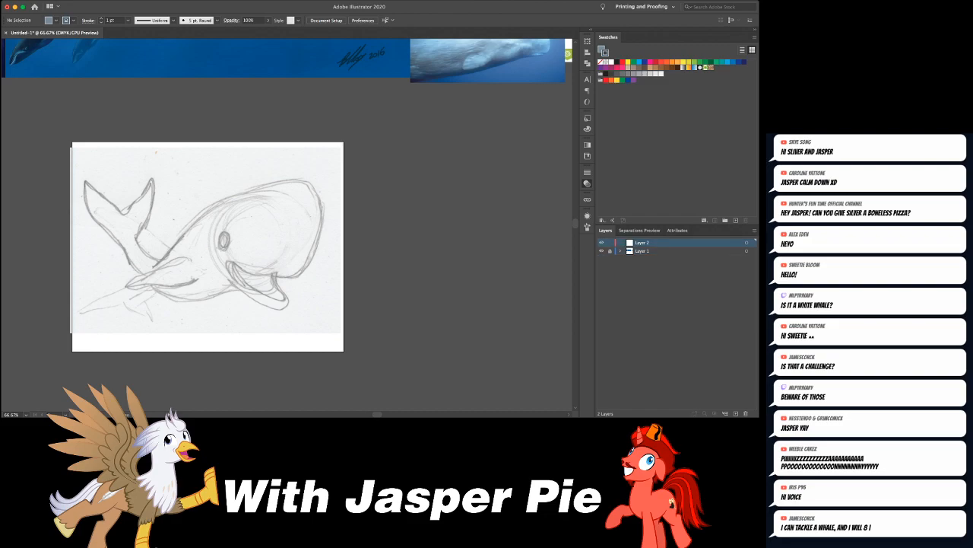
click(230, 261)
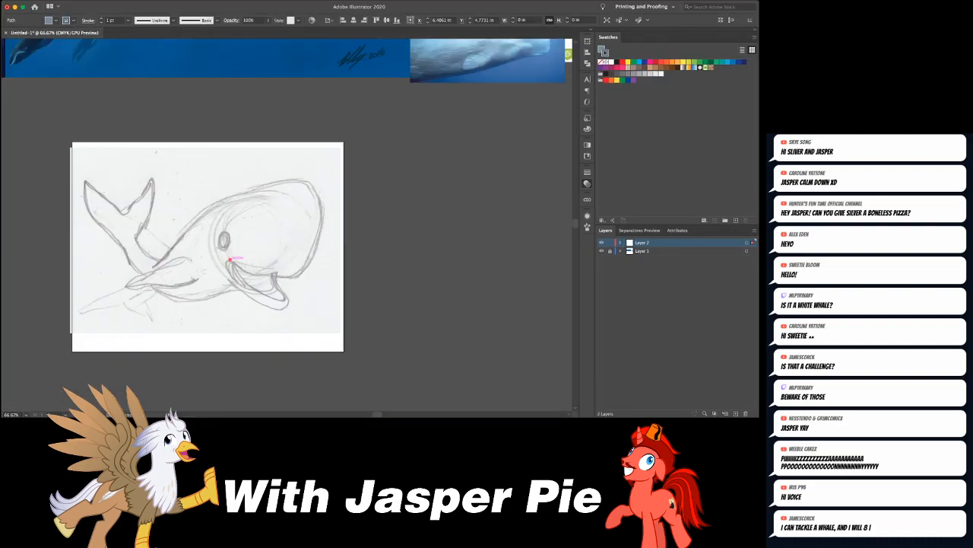
scroll(233, 261, up, 4)
scroll(233, 262, right, 4)
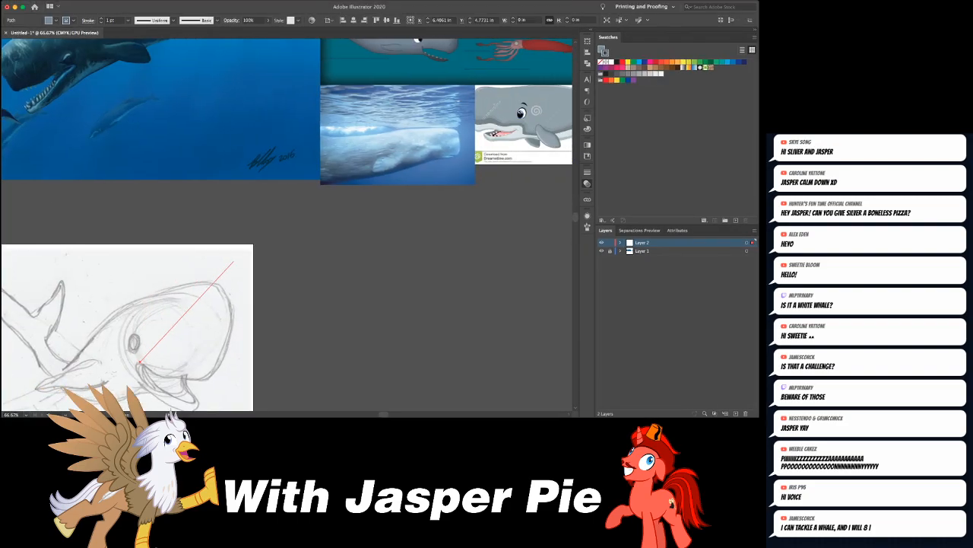
scroll(231, 261, left, 3)
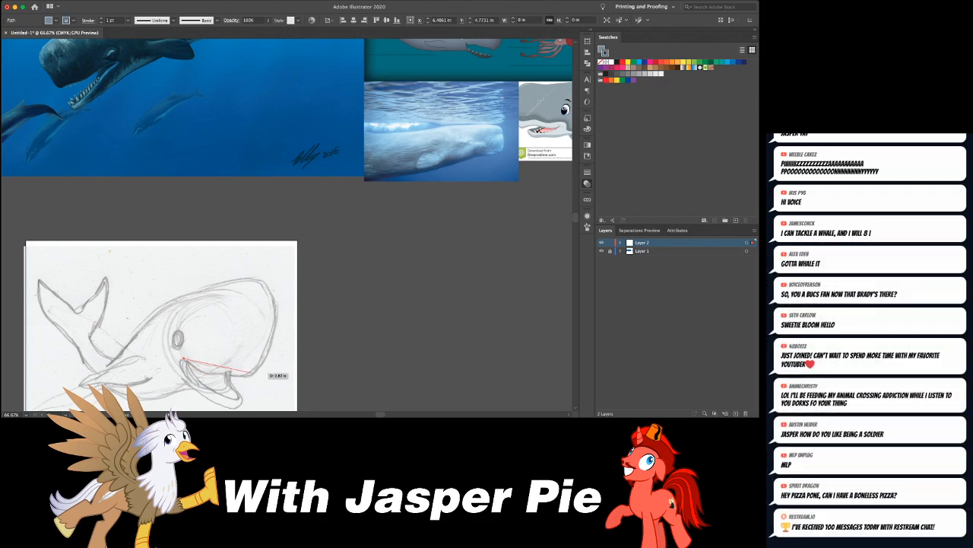
click(252, 373)
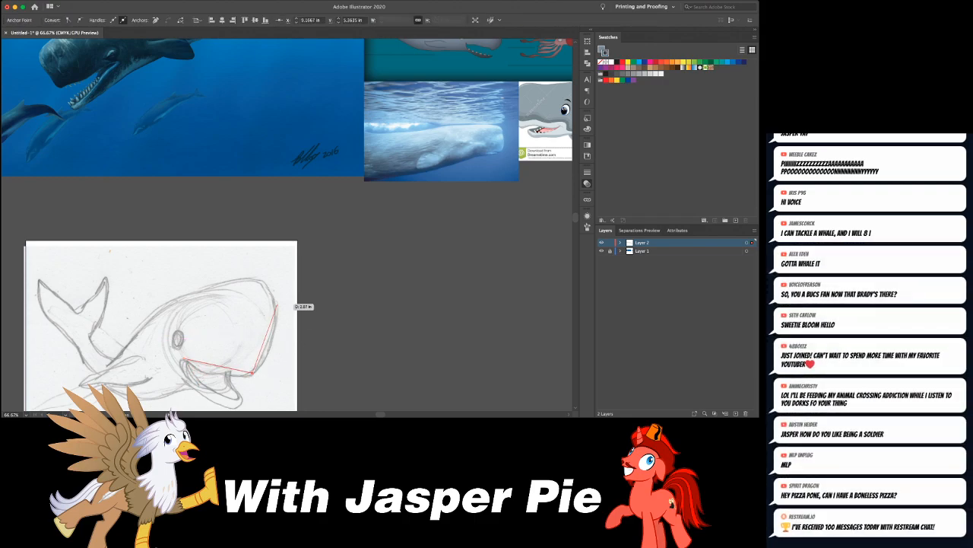
click(281, 265)
click(105, 366)
- Bend the shape's jaw, front and back edges with the Curvature tool to follow the sketched whale
scroll(46, 104, down, 1)
key(shift+grave)
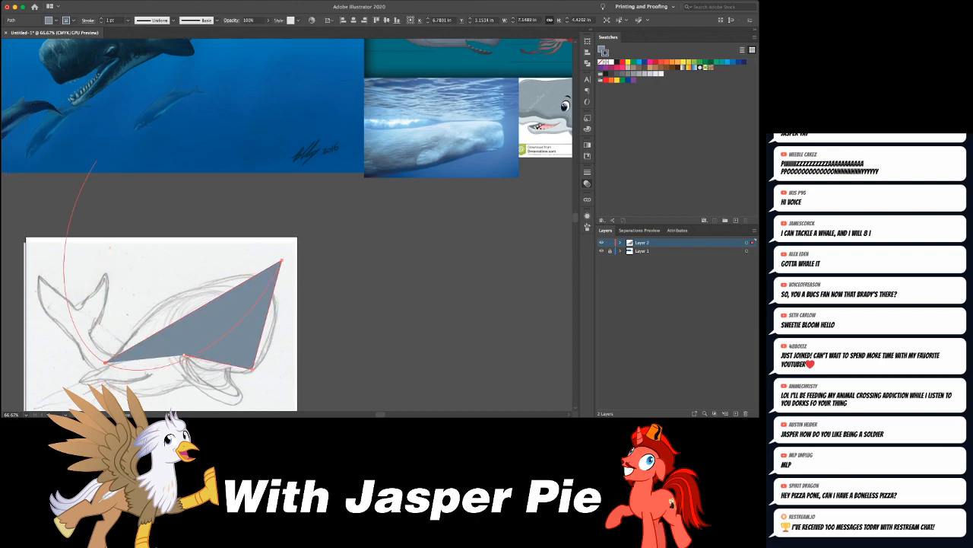
drag(268, 321, 217, 361)
scroll(294, 261, right, 3)
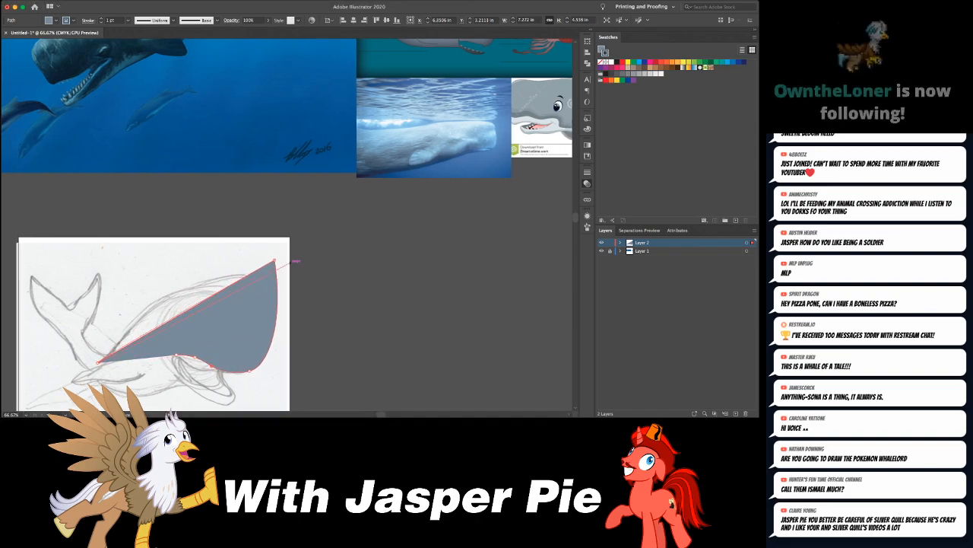
scroll(294, 261, up, 3)
scroll(289, 225, down, 3)
scroll(289, 225, left, 1)
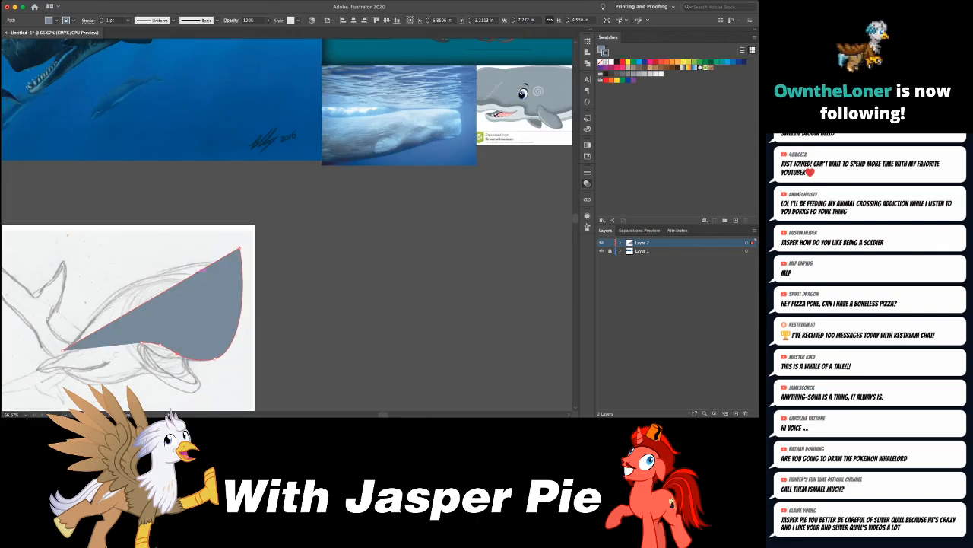
drag(176, 266, 176, 256)
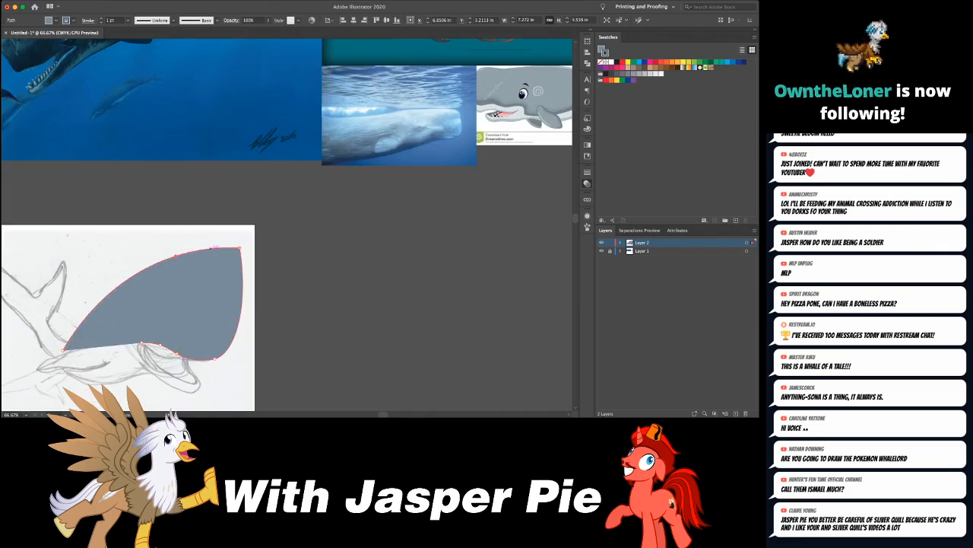
- Round the forehead by replacing its sharp corner with a curve point, and pull the front edge inward with another point
click(241, 259)
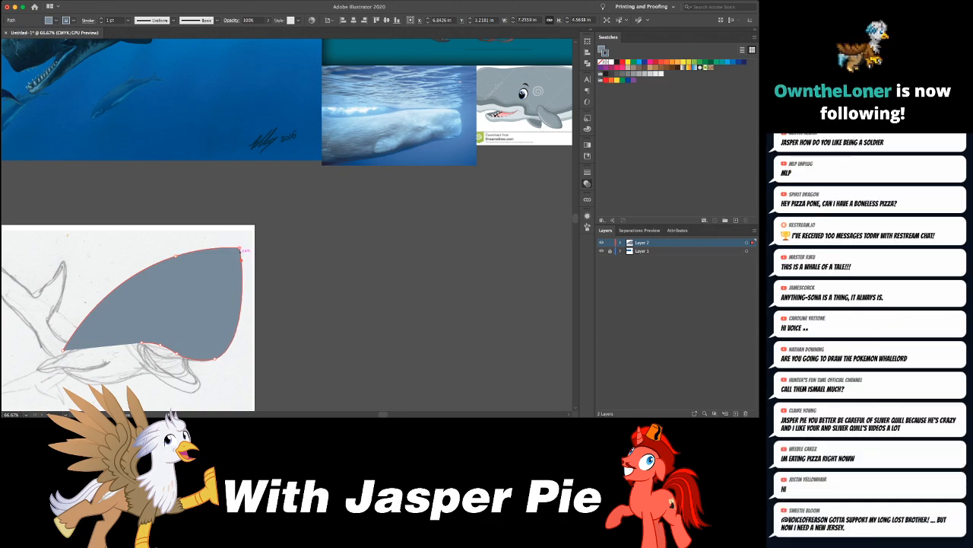
click(240, 248)
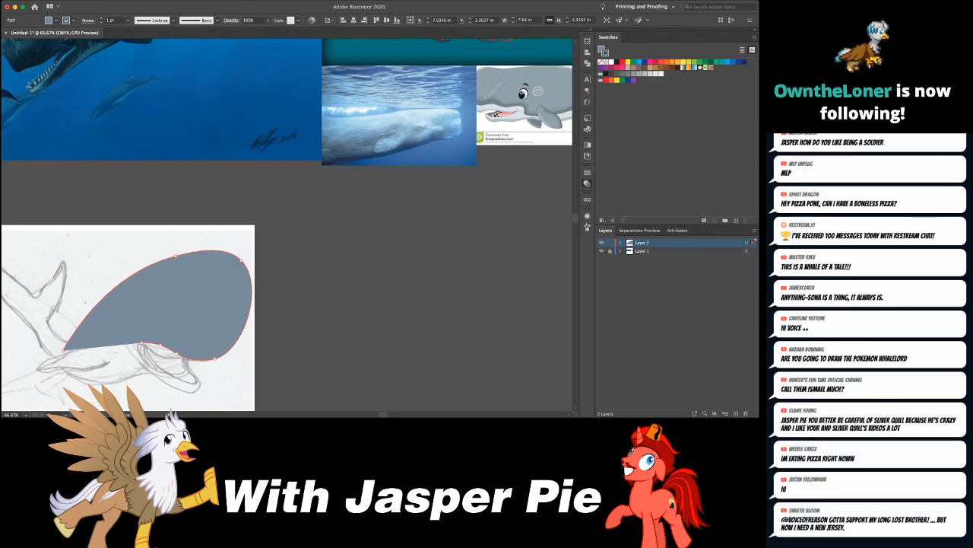
drag(241, 260, 235, 252)
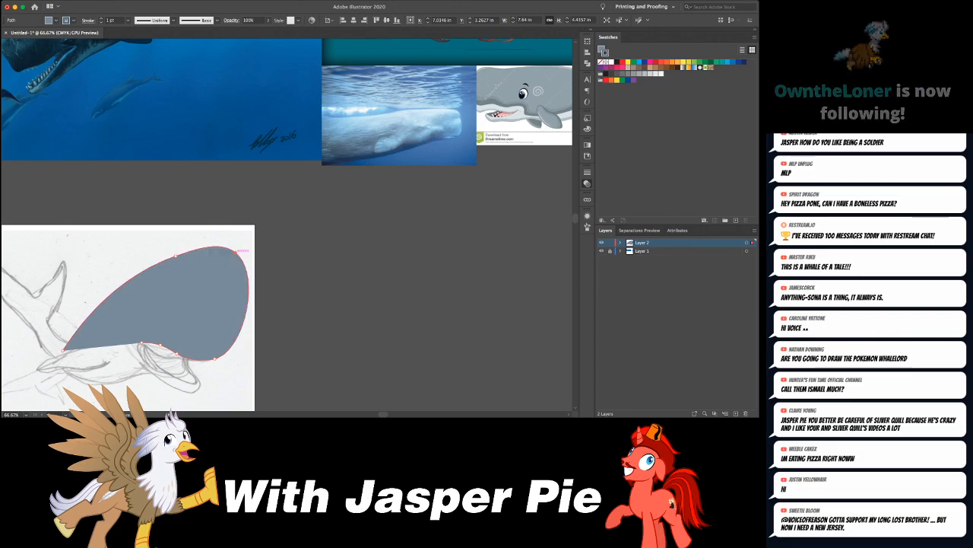
click(249, 298)
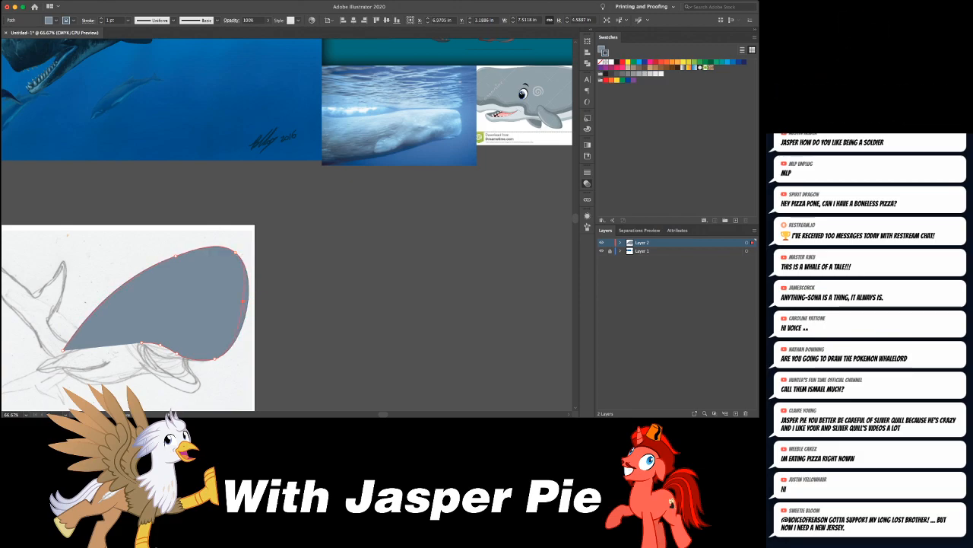
drag(249, 298, 240, 302)
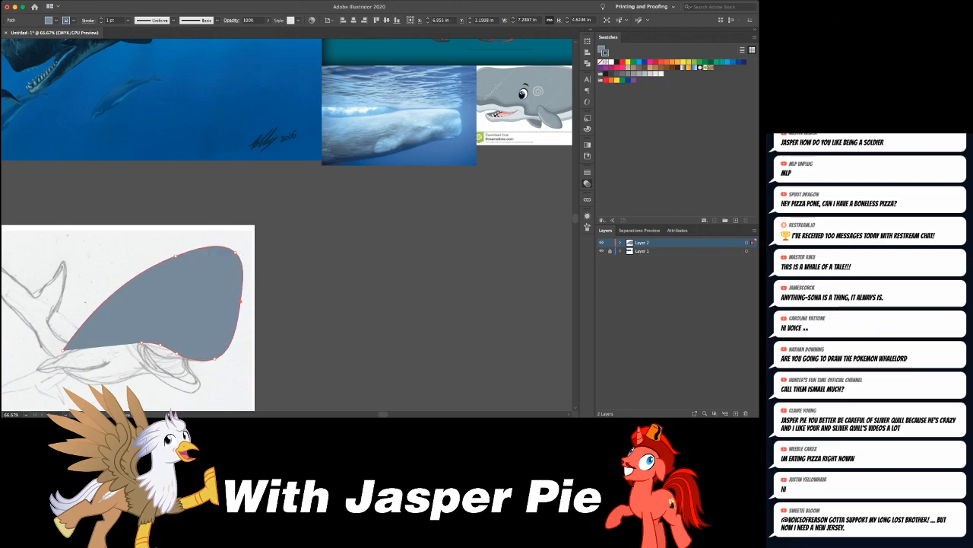
scroll(230, 290, right, 3)
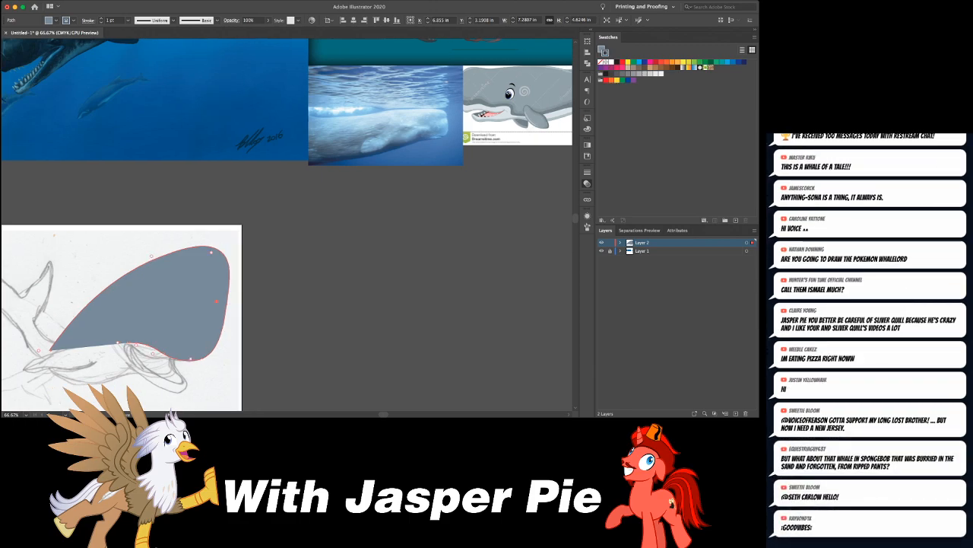
- Reshape the head's top edge by pulling a curve point up along the back and raising the forehead point slightly
scroll(230, 290, up, 3)
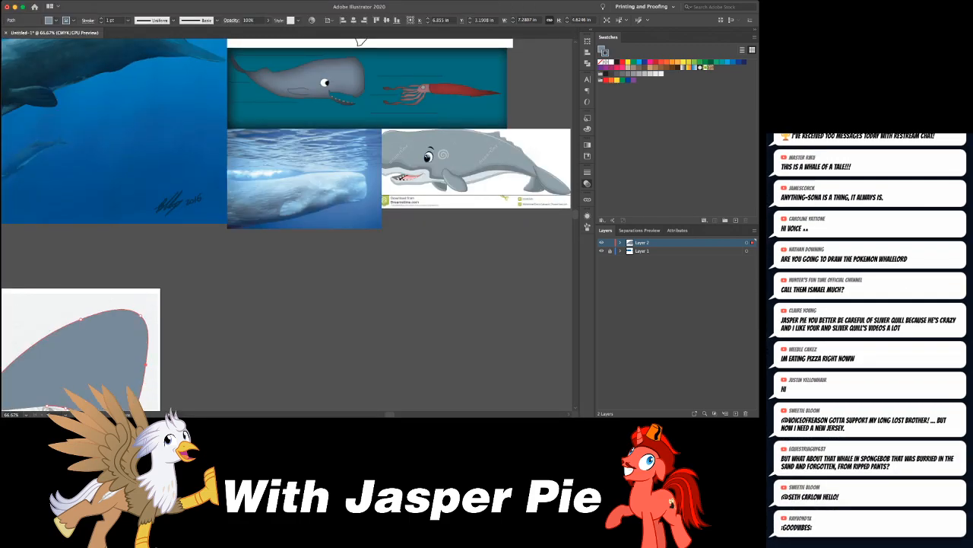
scroll(231, 289, left, 4)
scroll(230, 289, down, 3)
drag(152, 257, 184, 242)
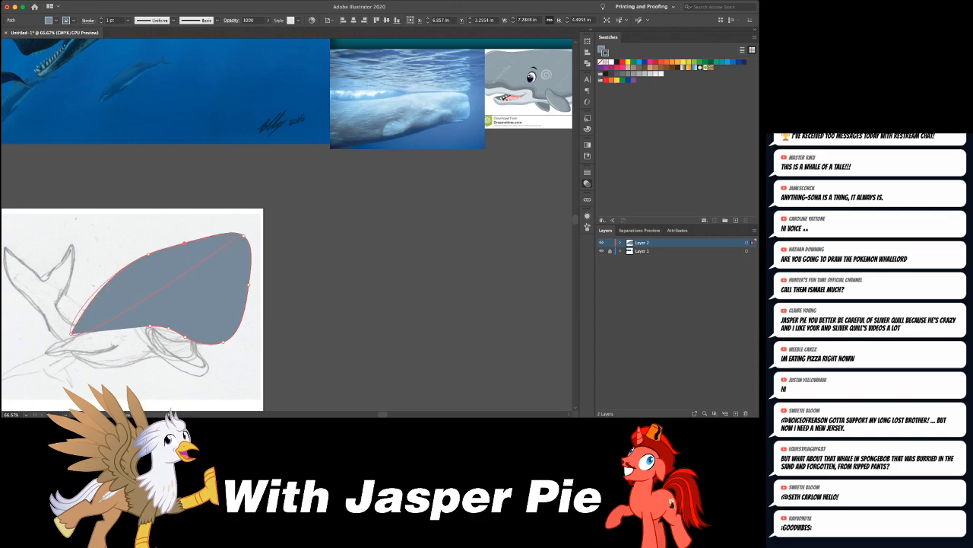
drag(245, 235, 244, 229)
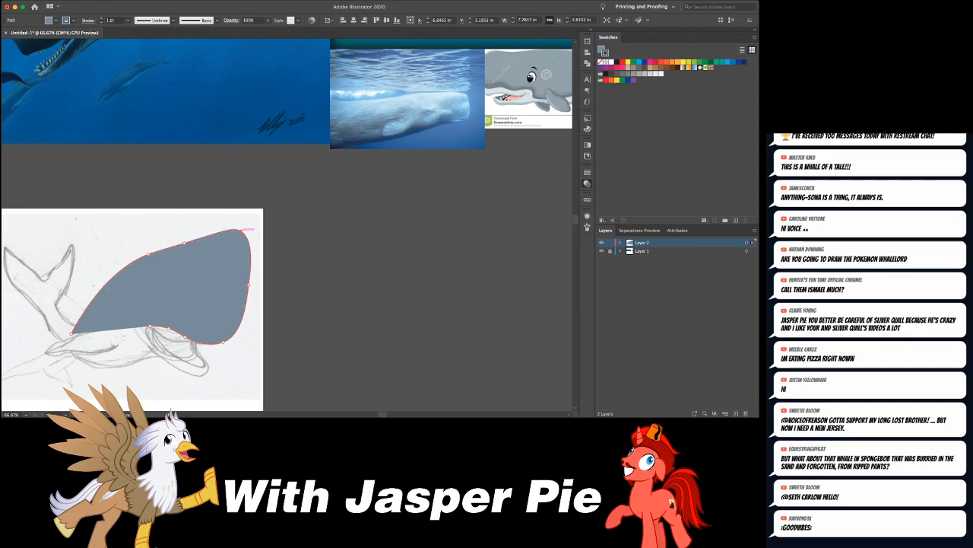
- Compare the reshaped head and back with the sketch and the sperm whale reference images
scroll(243, 230, up, 4)
scroll(242, 231, down, 4)
scroll(242, 230, left, 1)
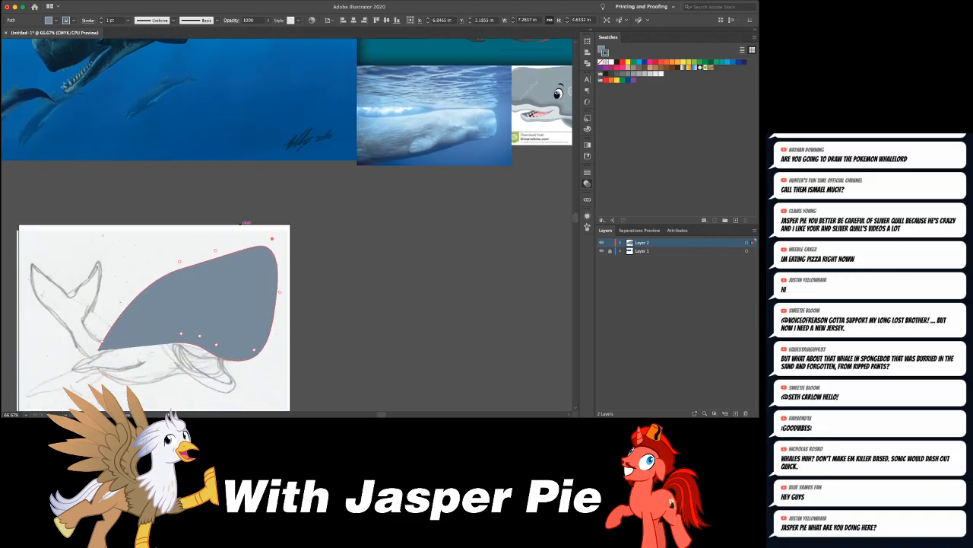
scroll(287, 226, down, 2)
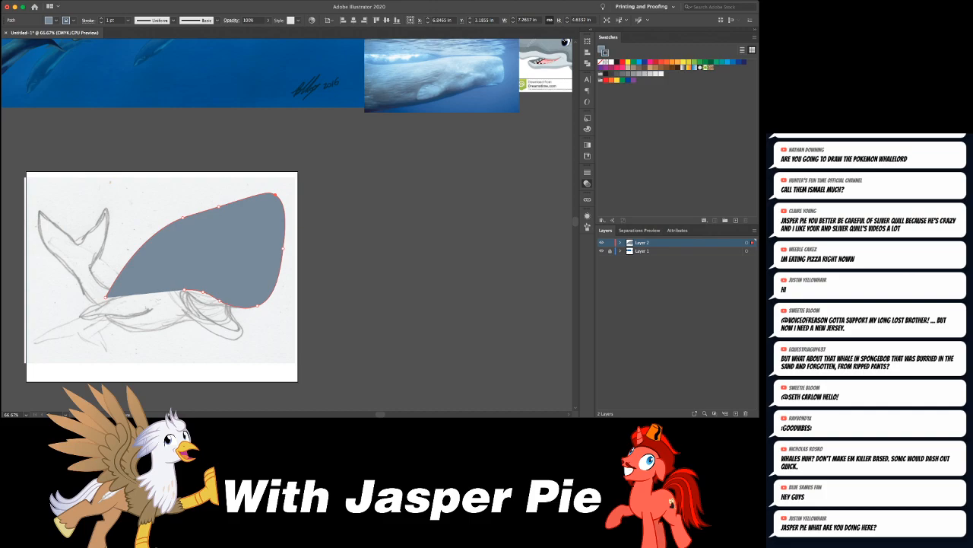
scroll(288, 225, right, 3)
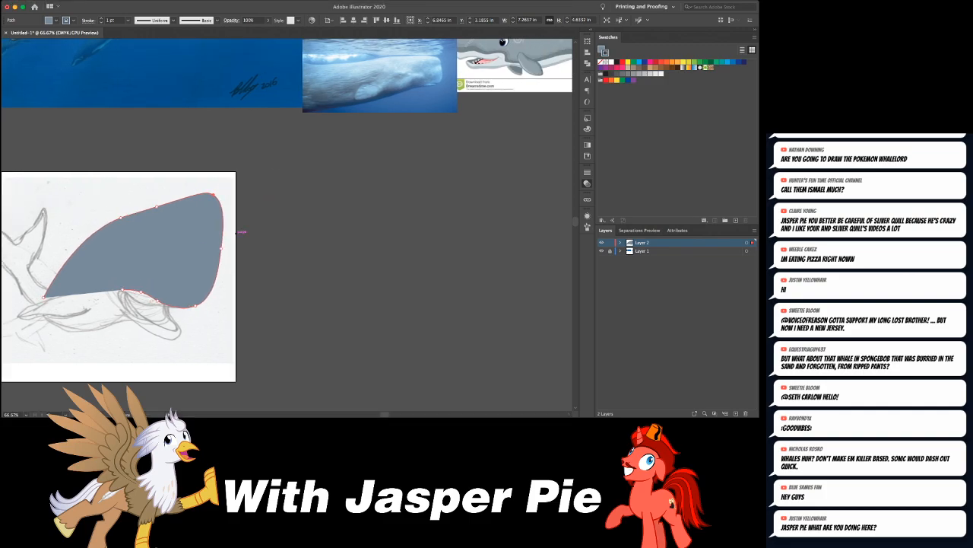
scroll(287, 225, up, 3)
scroll(288, 225, left, 4)
scroll(288, 225, down, 3)
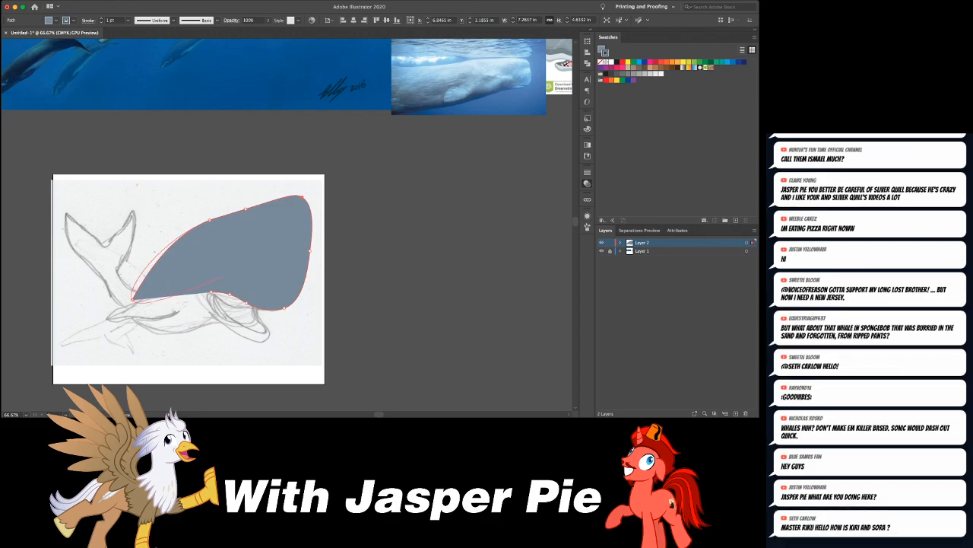
- Draw the open lower jaw as a separate curved shape over the sketch, rounding its tip and bending its inner edge inward
key(super+shift+a)
click(256, 302)
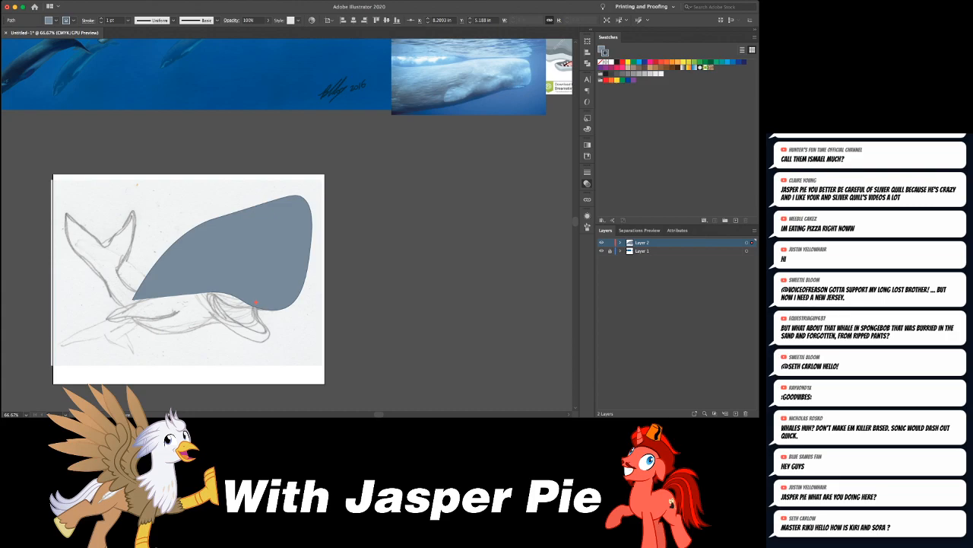
click(205, 311)
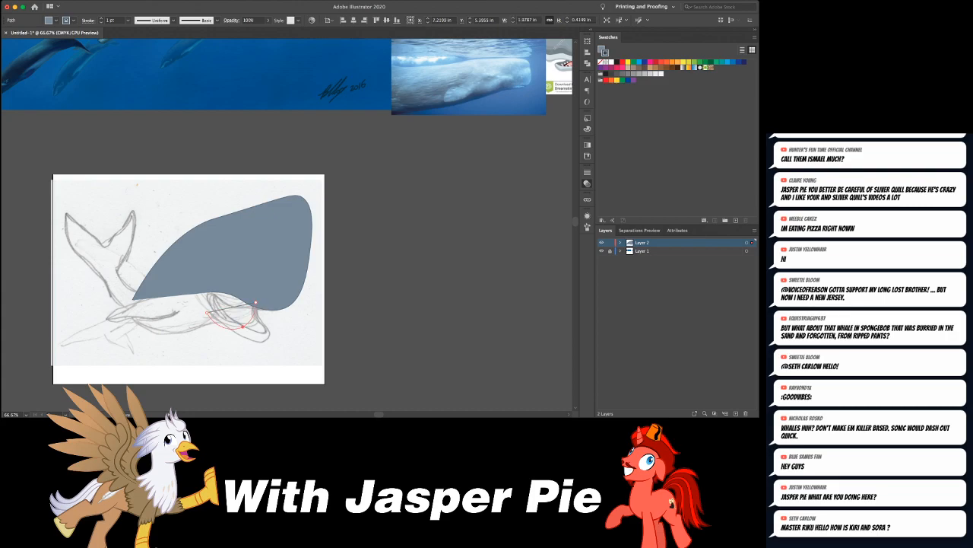
click(263, 340)
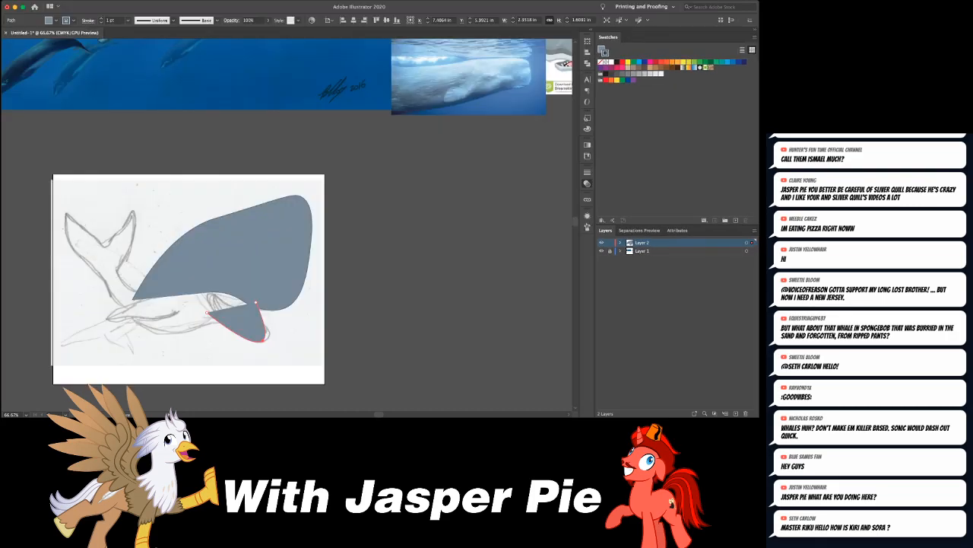
click(269, 336)
click(260, 314)
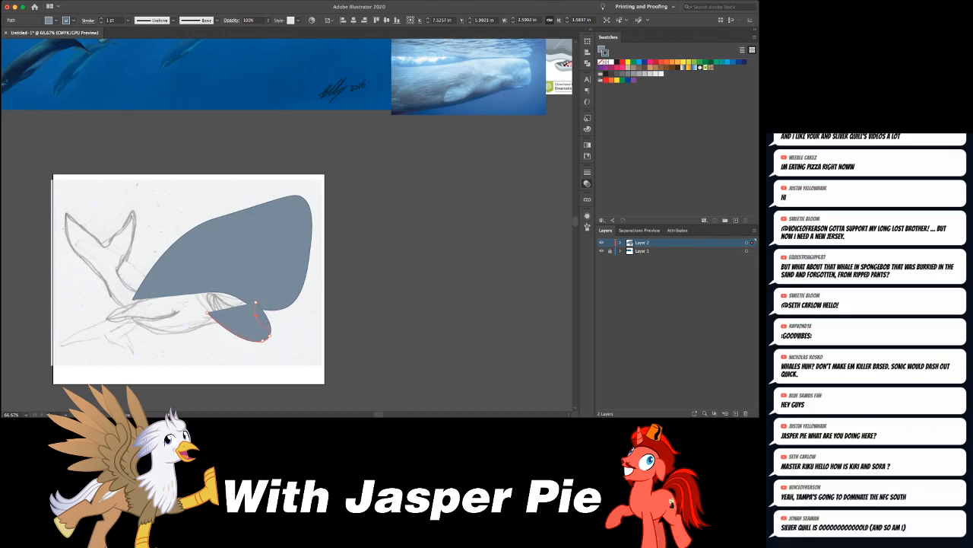
drag(256, 314, 256, 315)
- Examine the body and tail of the sperm whales in the reference paintings
scroll(353, 278, left, 1)
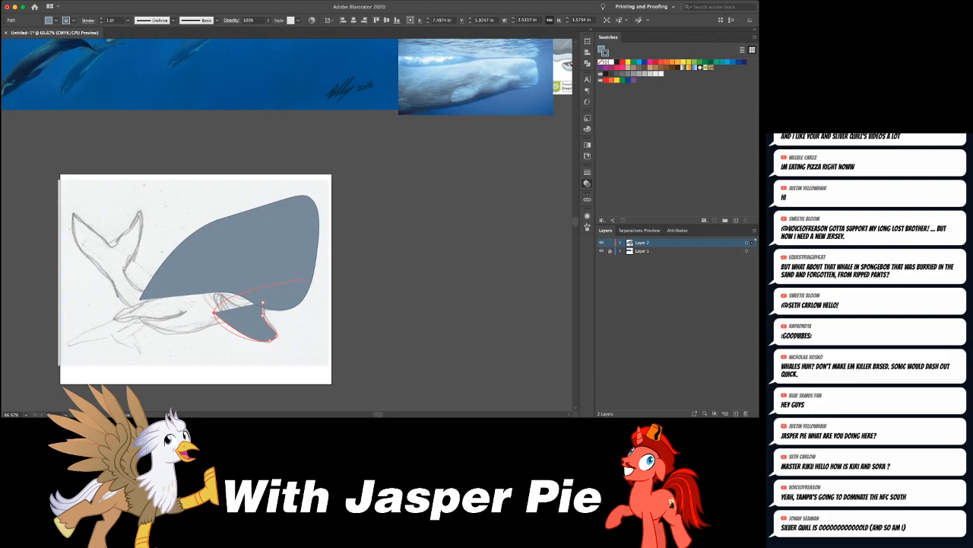
scroll(262, 302, up, 5)
scroll(289, 226, down, 2)
scroll(289, 225, left, 2)
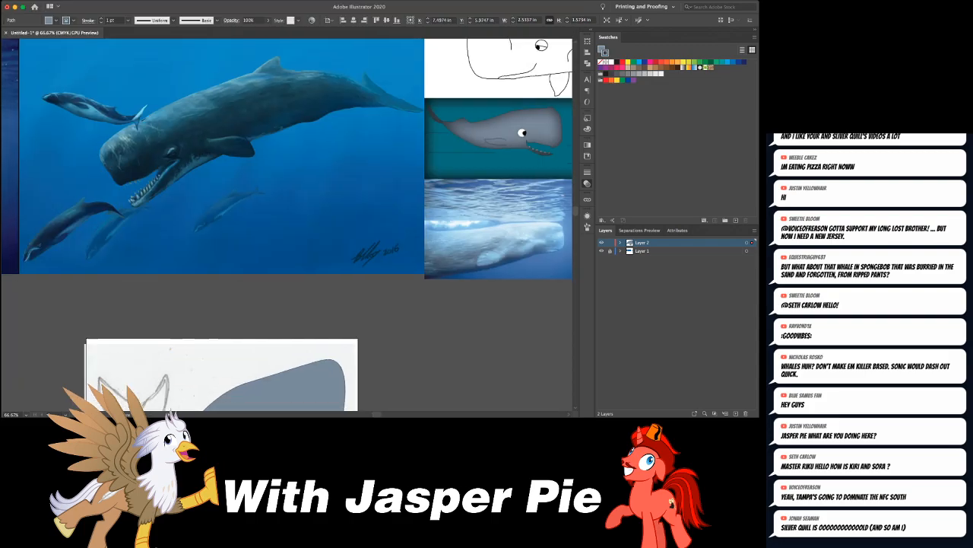
scroll(289, 225, down, 3)
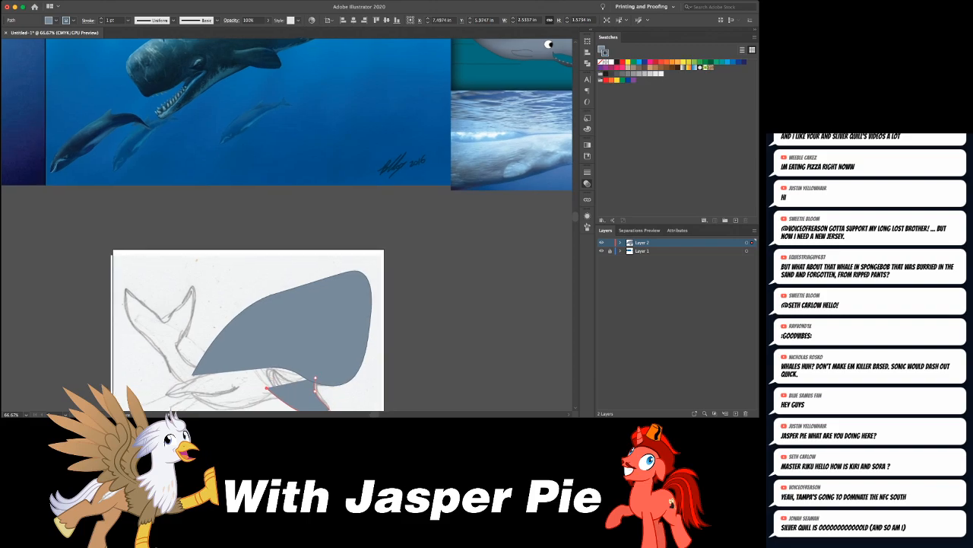
scroll(289, 225, left, 3)
scroll(289, 225, down, 3)
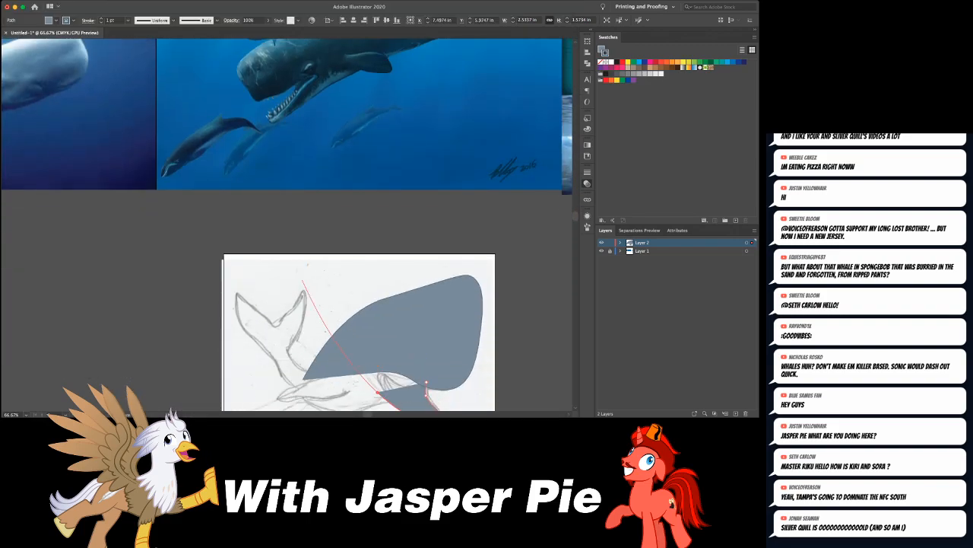
- Trace the upper edge of the lower body as a new curve from the fluke notch through the tail stalk to the mouth
key(super+shift+a)
click(275, 323)
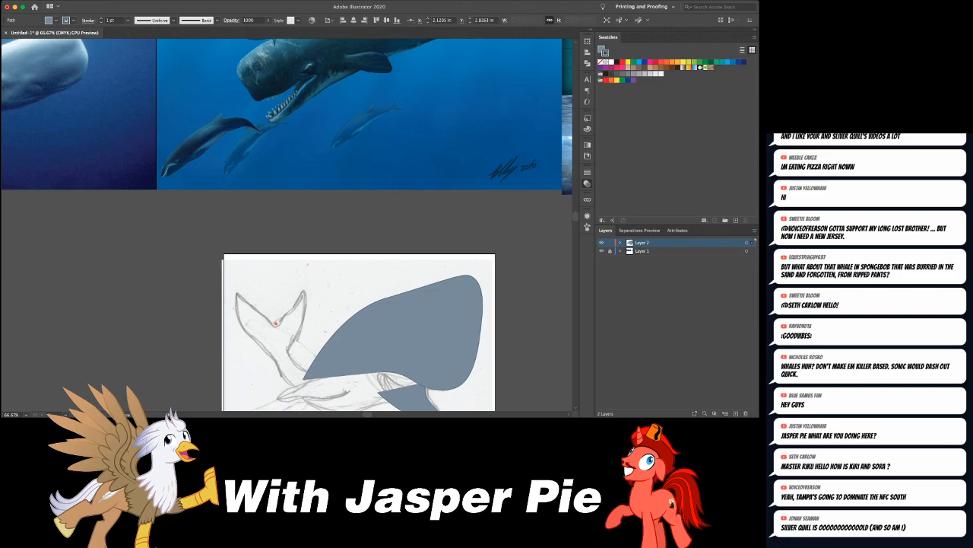
drag(335, 368, 379, 398)
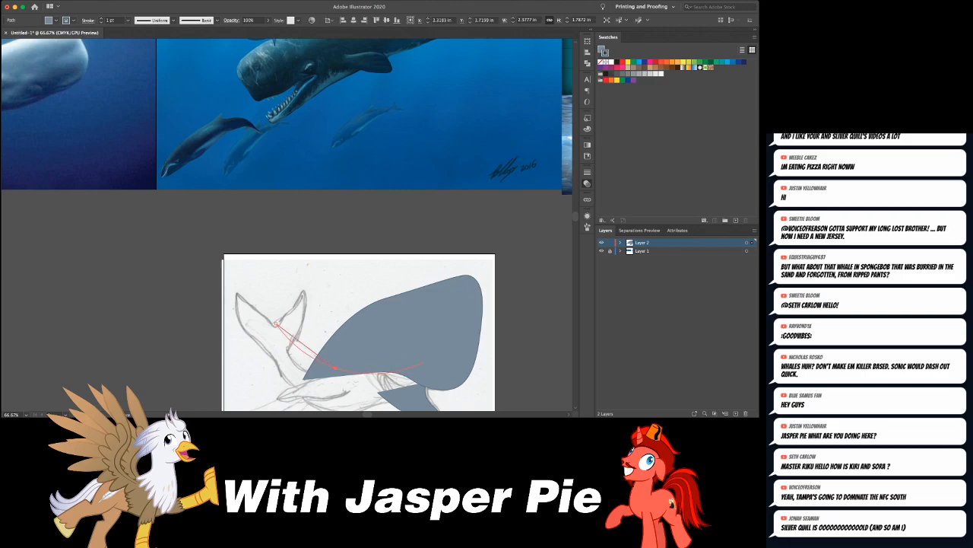
drag(384, 358, 393, 357)
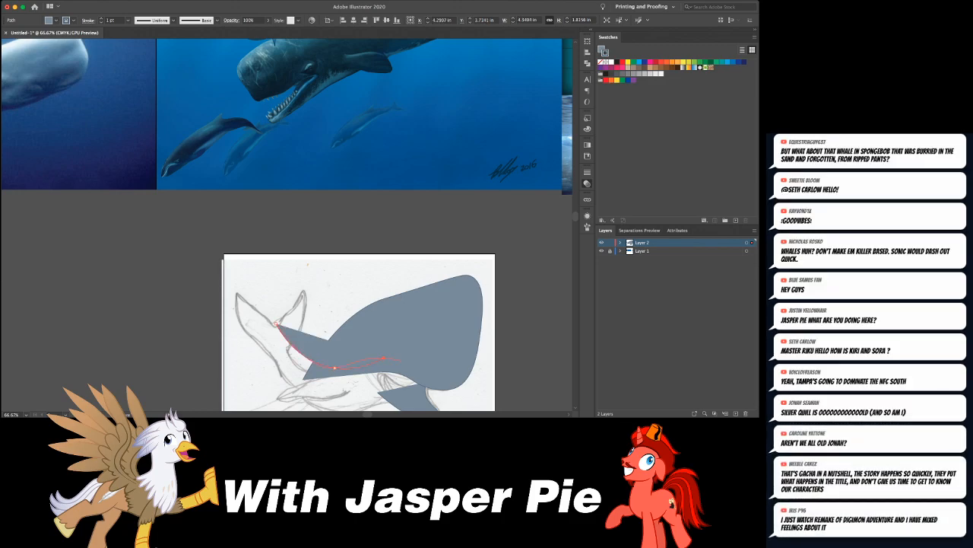
click(417, 367)
scroll(419, 333, down, 2)
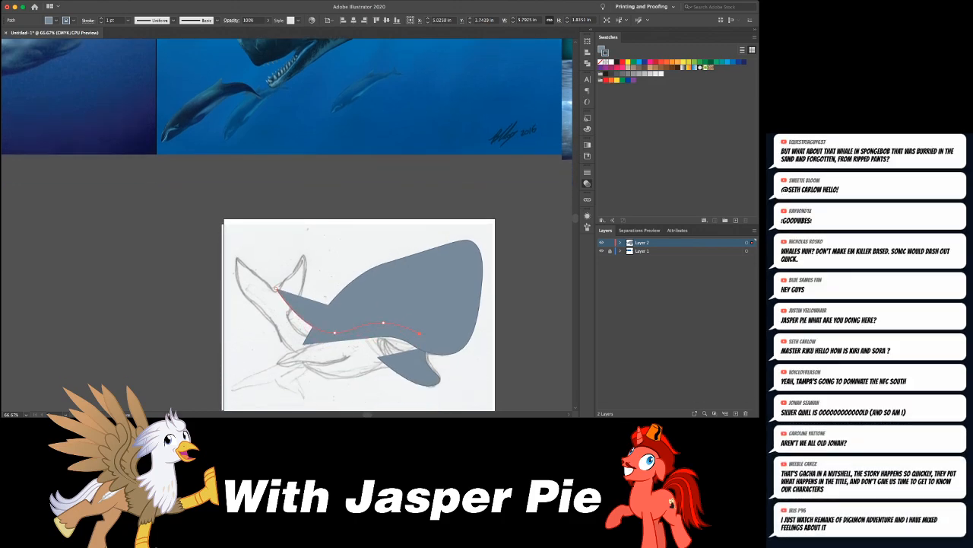
- Close the lower body shape at the fluke notch and bend its edges along the sketched belly and tail stalk
click(419, 362)
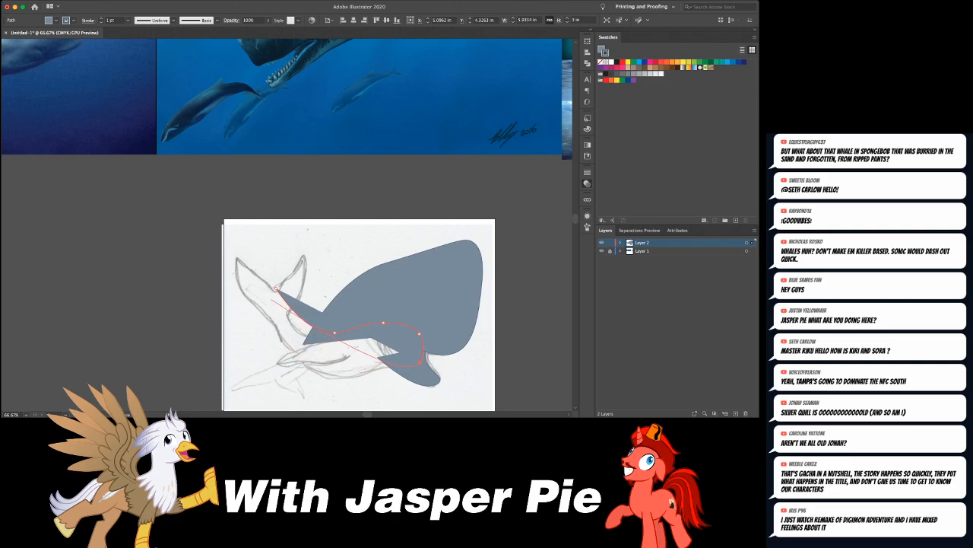
click(276, 288)
key(super+z)
click(276, 289)
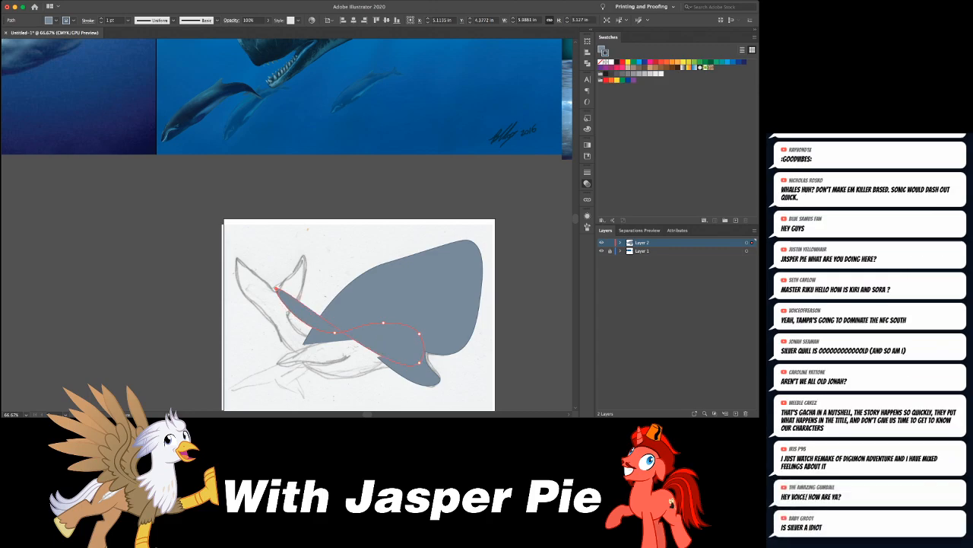
drag(307, 304, 300, 324)
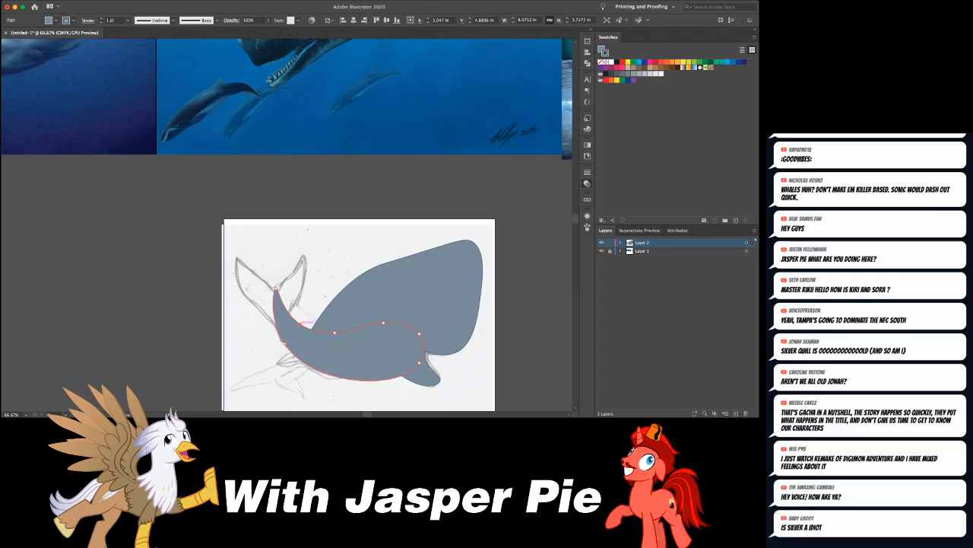
- Send the lower body shape to the back, then move the head's rear corner and shorten its curve handle to blend with the tail stalk
key(super+shift+[)
key(a)
scroll(302, 323, down, 1)
click(304, 340)
drag(305, 340, 308, 334)
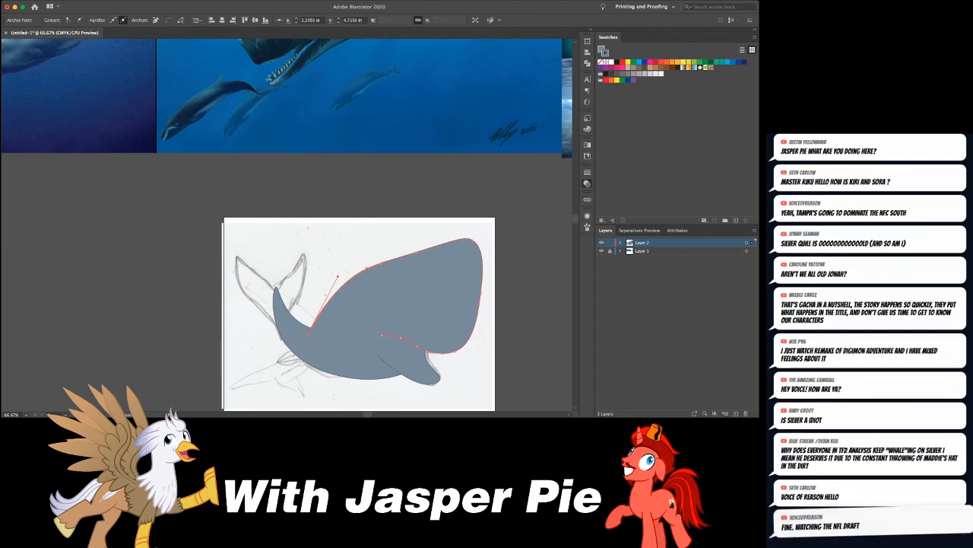
drag(337, 276, 323, 291)
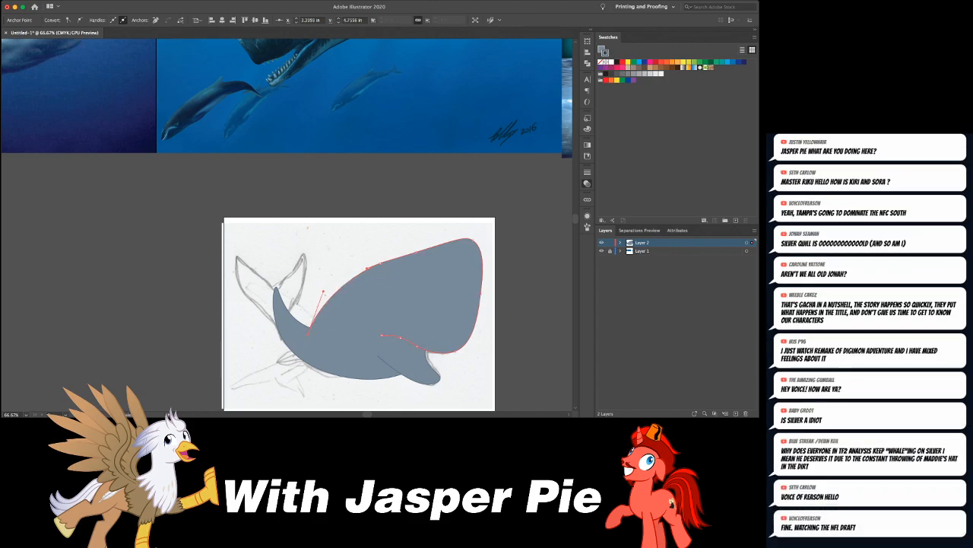
- Shift the lower body shape slightly toward the tail and pull its front point forward beneath the head
drag(304, 331, 295, 330)
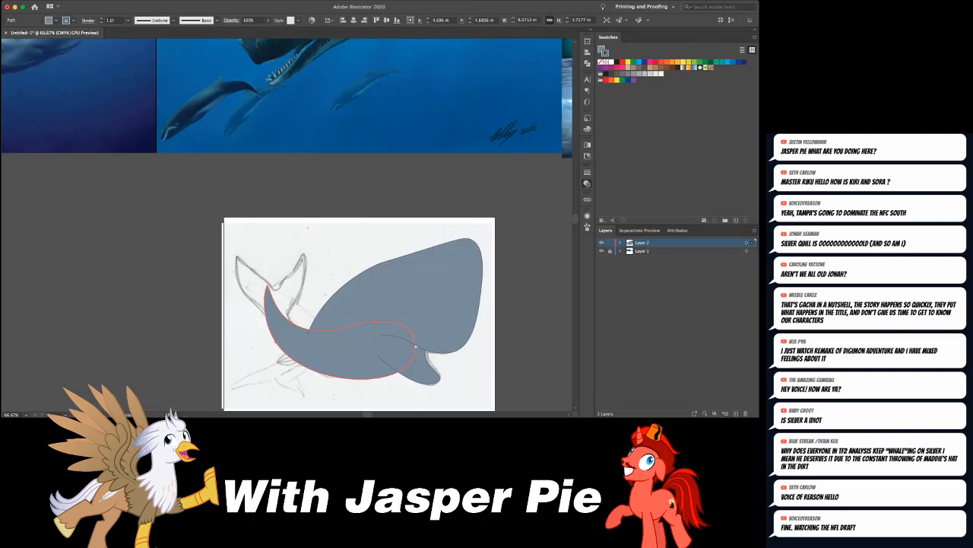
drag(416, 347, 428, 347)
key(super+shift+a)
- Examine the large sperm whale painting's body and tail up close, and return to the traced whale
key(super+minus)
key(super+minus)
key(super+equal)
key(super+equal)
key(super+equal)
scroll(286, 225, up, 9)
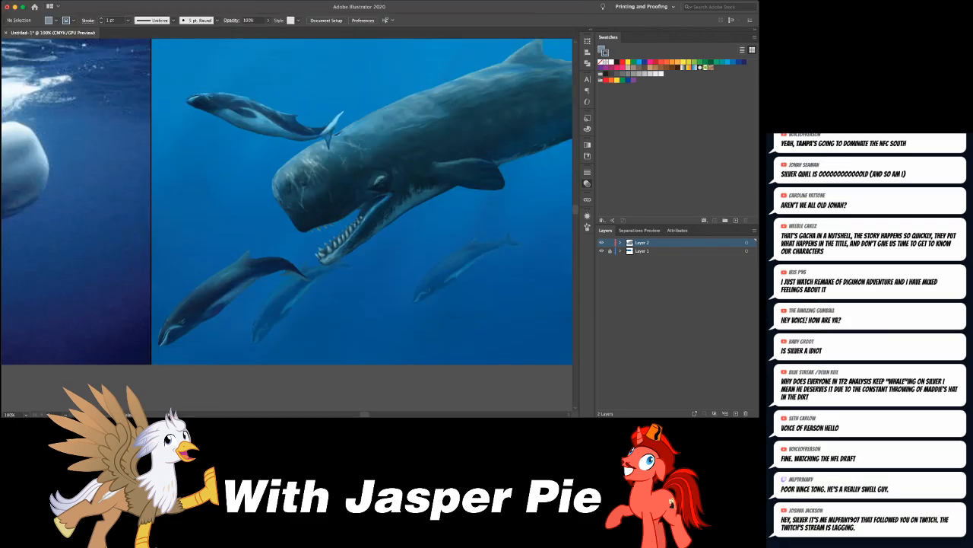
scroll(287, 225, right, 7)
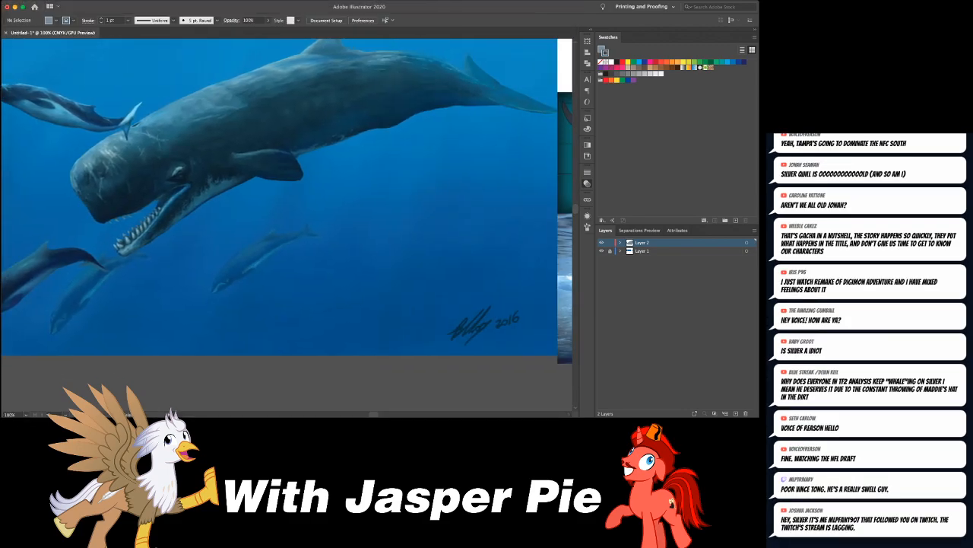
scroll(287, 225, down, 10)
scroll(286, 225, left, 2)
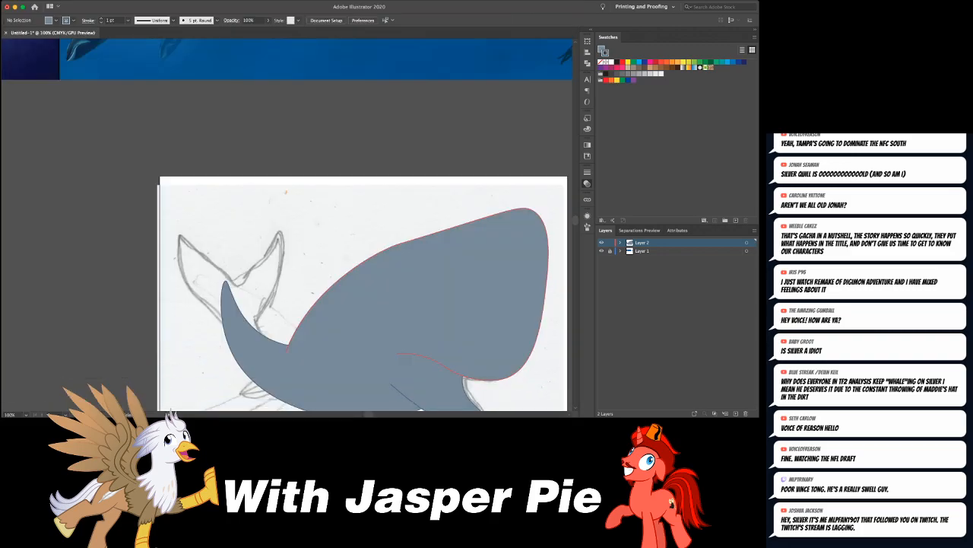
- Draw the left tail fluke as a separate curved shape sweeping outward from the tail stalk's tip to a pointed end
click(226, 281)
drag(214, 271, 233, 318)
key(super+shift+a)
scroll(232, 295, down, 3)
click(134, 219)
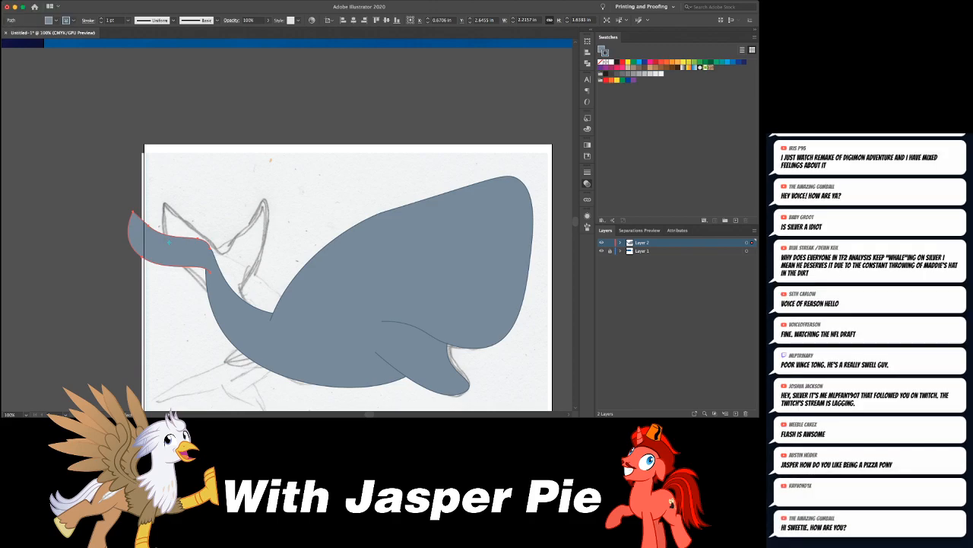
- Mirror a copy of the fluke onto the tail's other side and narrow its outer end with a perspective distortion
alt+click(210, 271)
key(e)
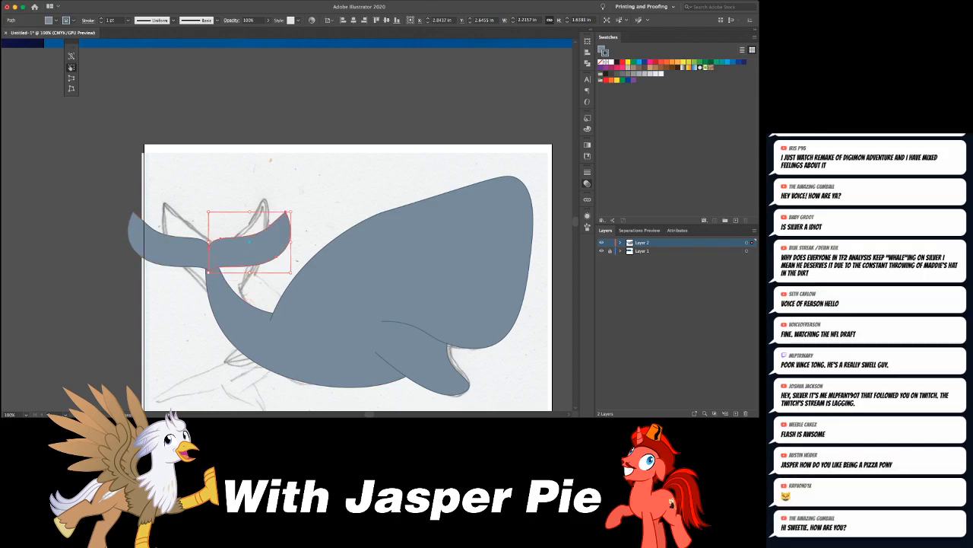
drag(290, 212, 247, 244)
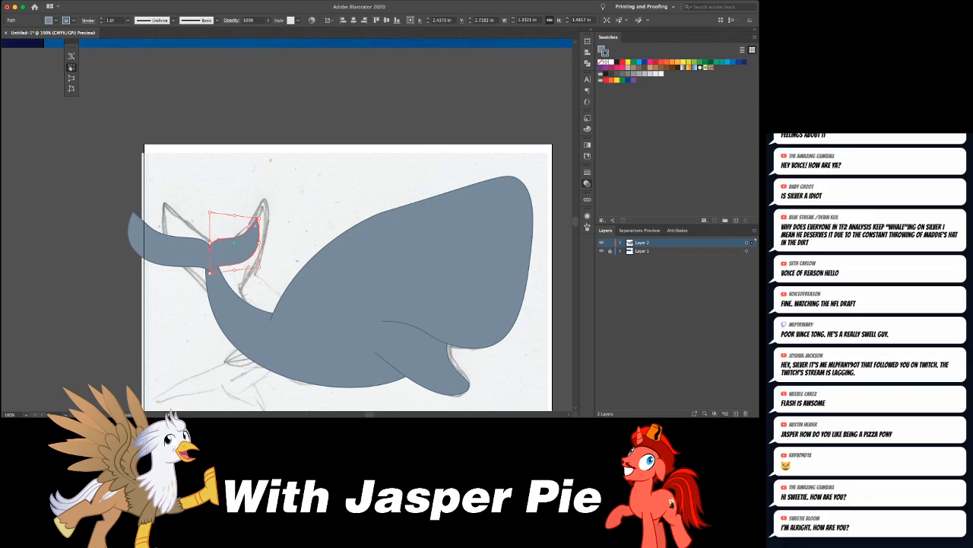
key(super+shift+a)
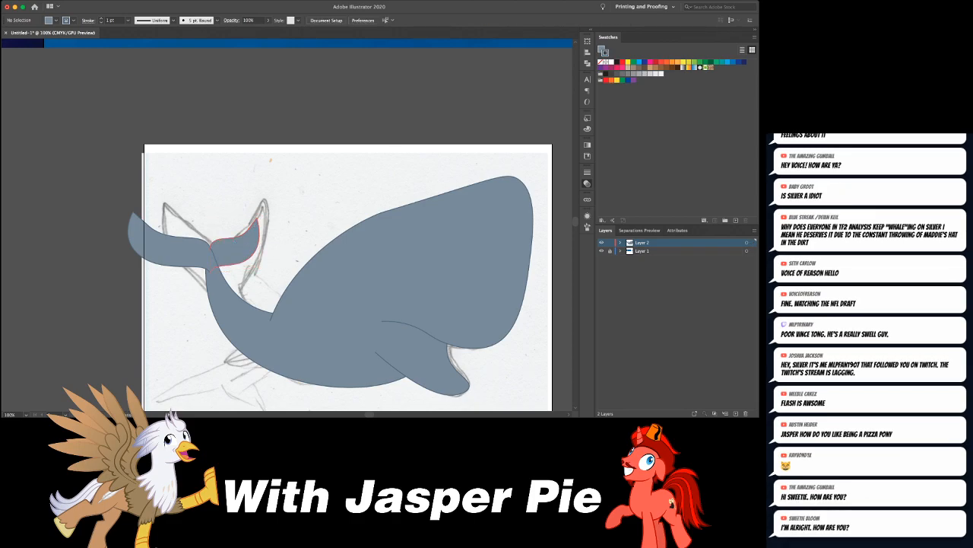
click(250, 245)
key(super+shift+a)
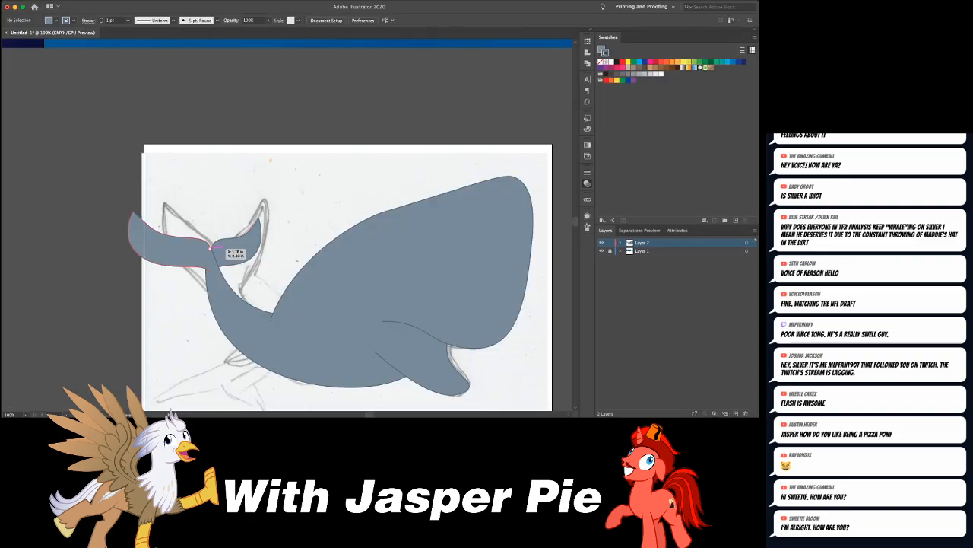
- Reposition the left fluke's inner anchor point where it joins the tail stalk
click(212, 247)
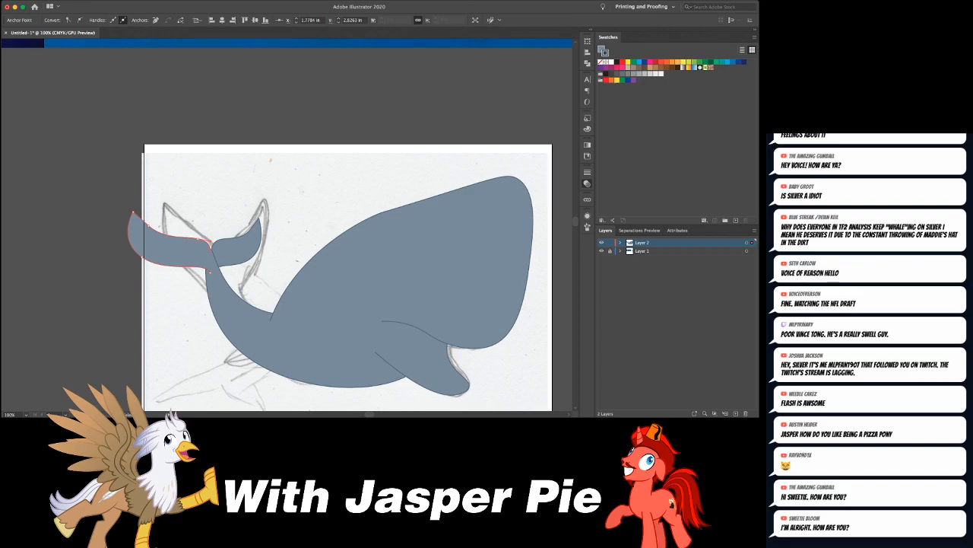
key(v)
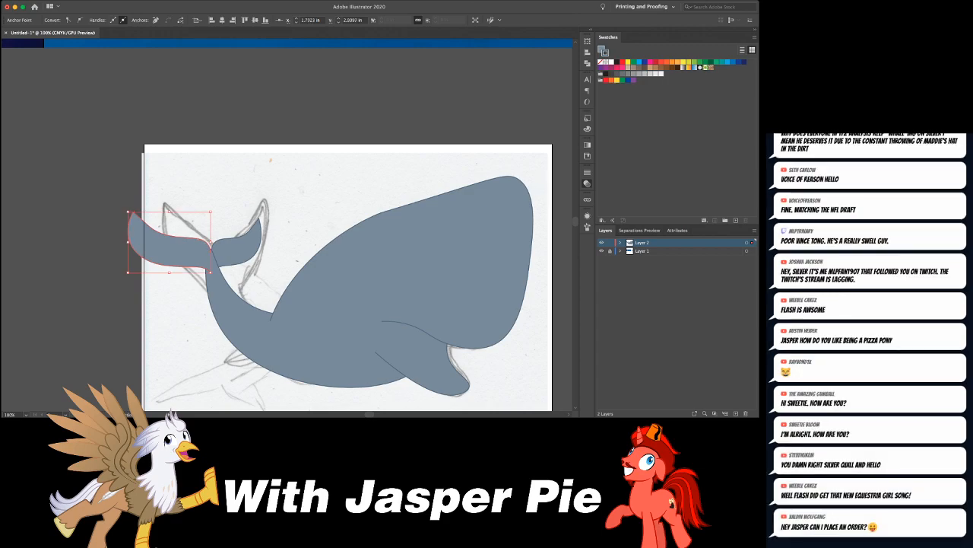
key(super+shift+a)
- Select all of the whale's shapes and set their stroke weight to 4 pt
key(super+minus)
key(super+minus)
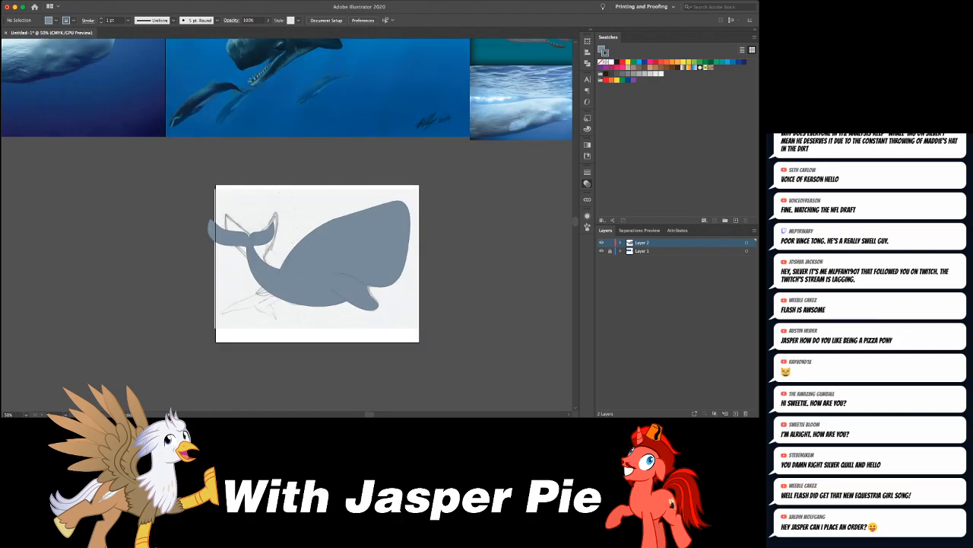
drag(314, 289, 365, 325)
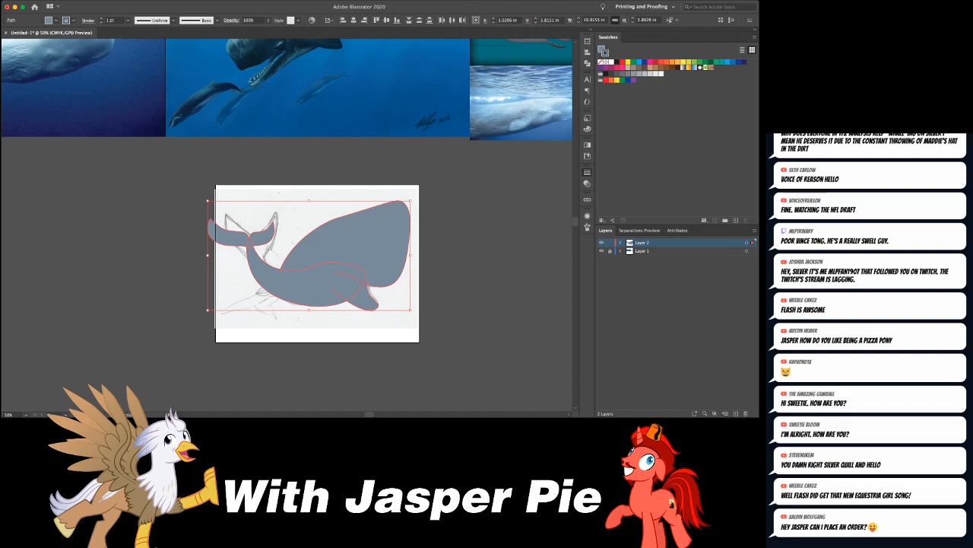
key(Up)
key(Up)
key(Up)
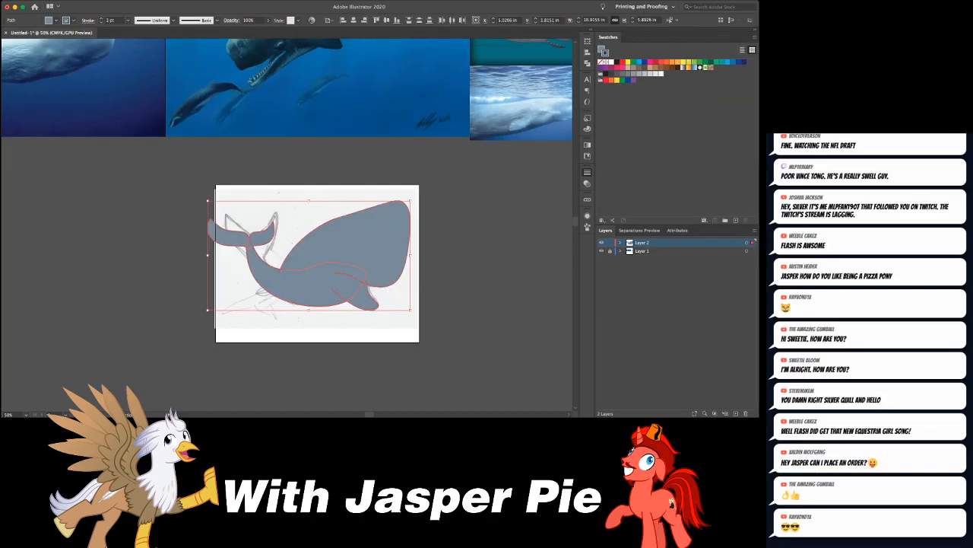
click(464, 251)
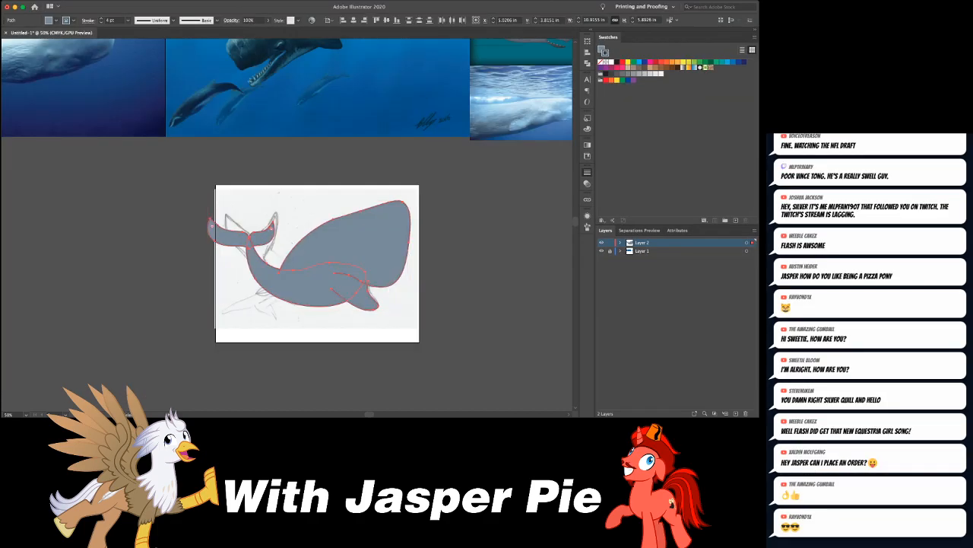
- Give the head shape's outline a variable stroke width that tapers toward the path's ends
click(346, 243)
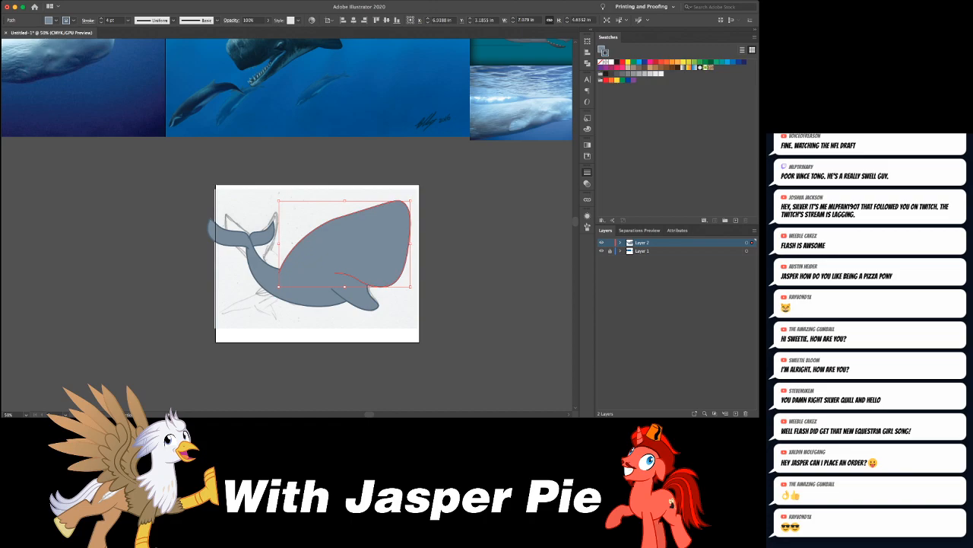
key(super+shift+a)
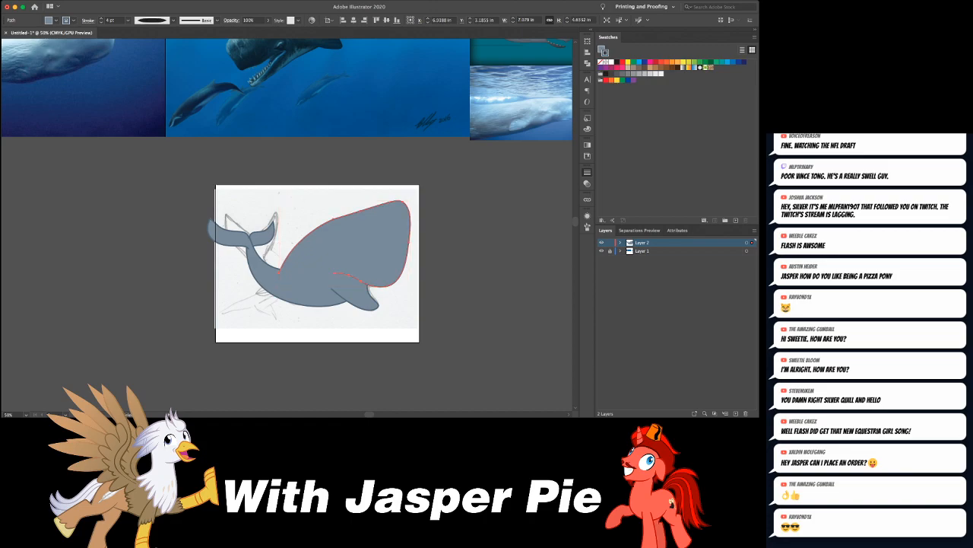
key(super+=)
key(super+=)
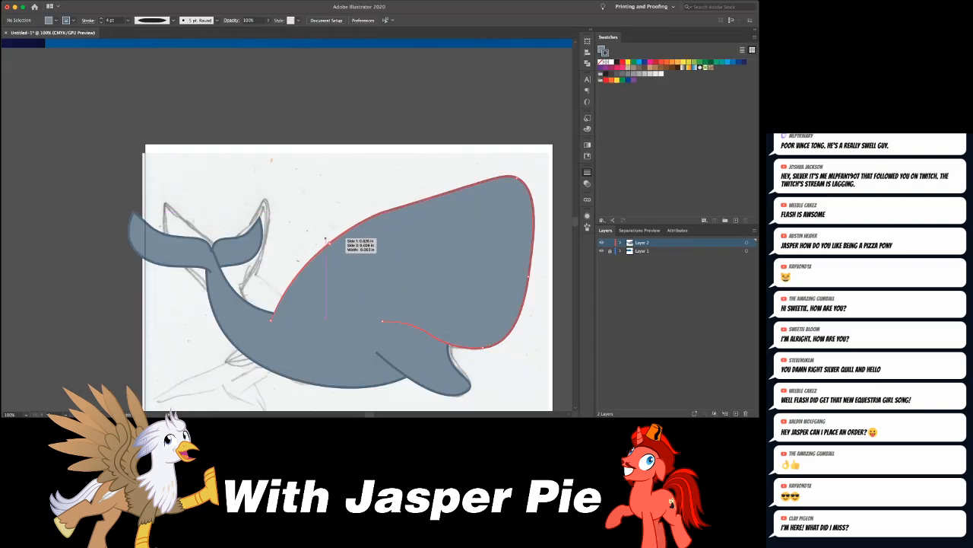
scroll(282, 302, left, 1)
scroll(282, 302, right, 5)
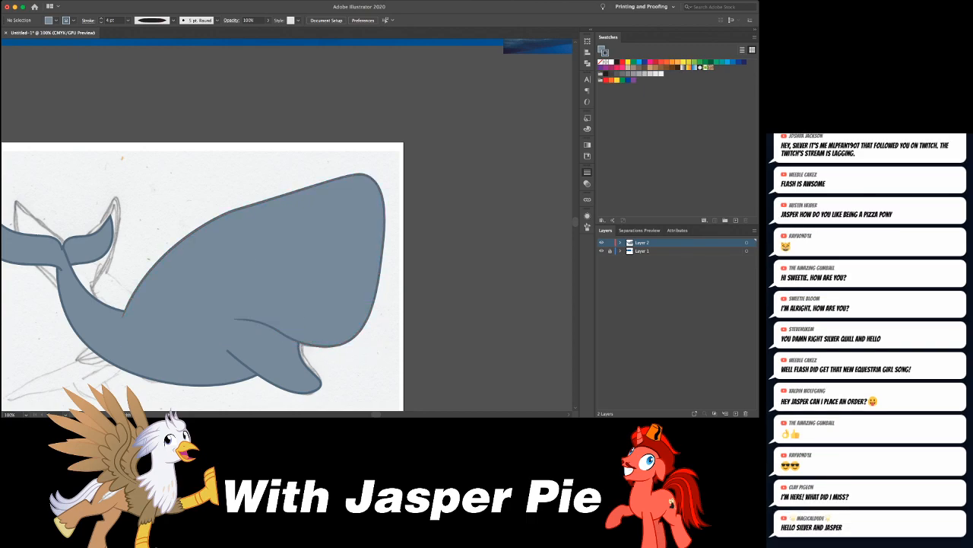
- Compare the outlined whale's overall proportions and head shape with the sperm whale reference images
key(super+minus)
key(super+minus)
key(super+minus)
key(super+minus)
key(super+equal)
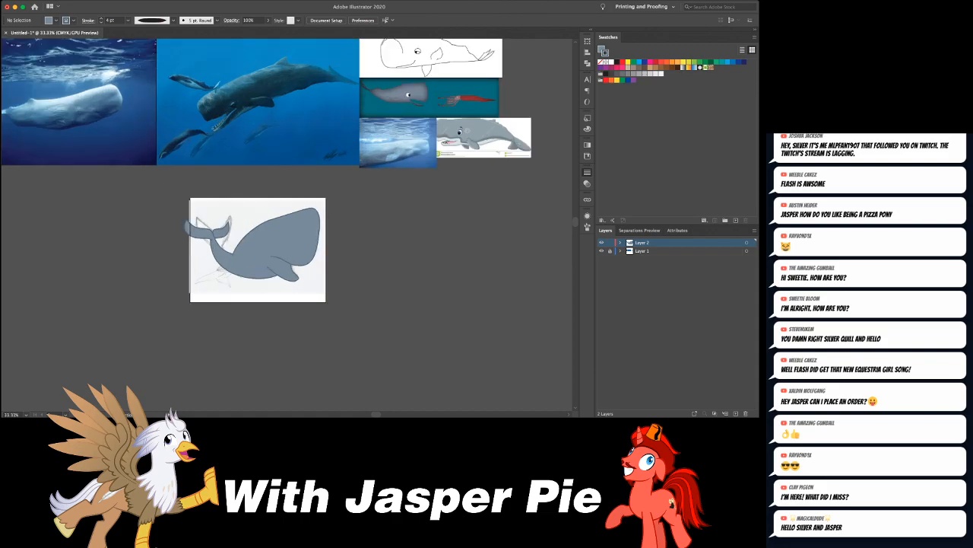
key(super+equal)
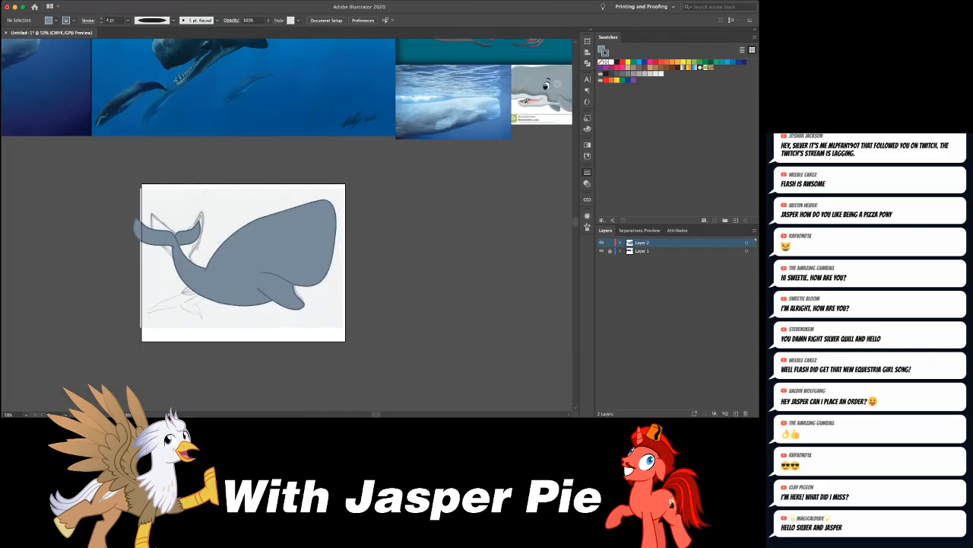
scroll(287, 228, right, 1)
scroll(287, 228, up, 5)
scroll(286, 228, left, 3)
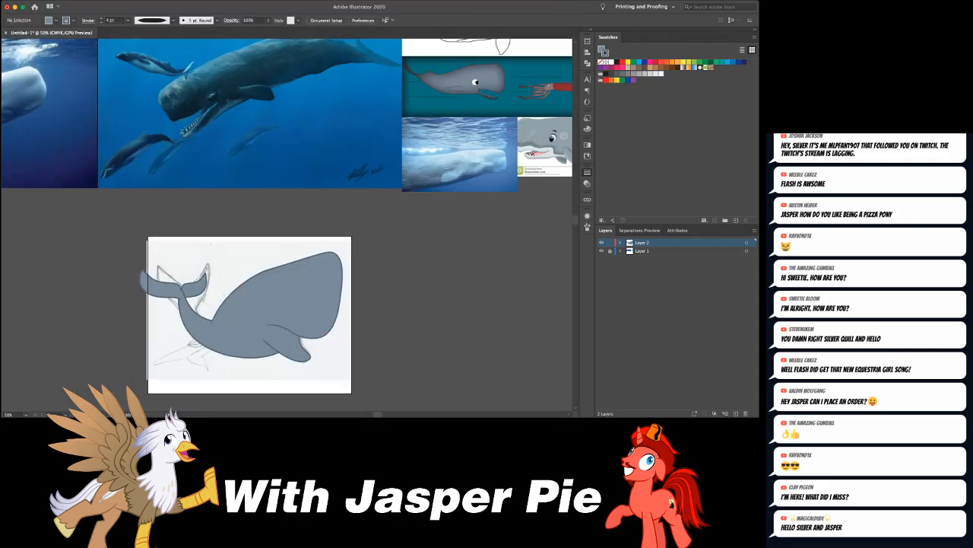
scroll(286, 228, down, 4)
scroll(286, 229, right, 3)
scroll(287, 228, left, 1)
scroll(427, 284, left, 1)
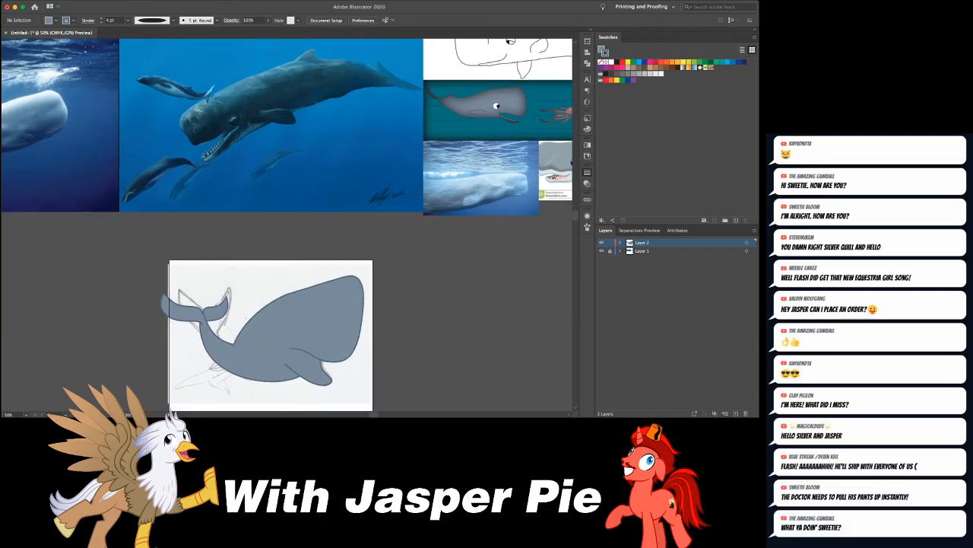
scroll(427, 284, down, 1)
scroll(403, 296, up, 1)
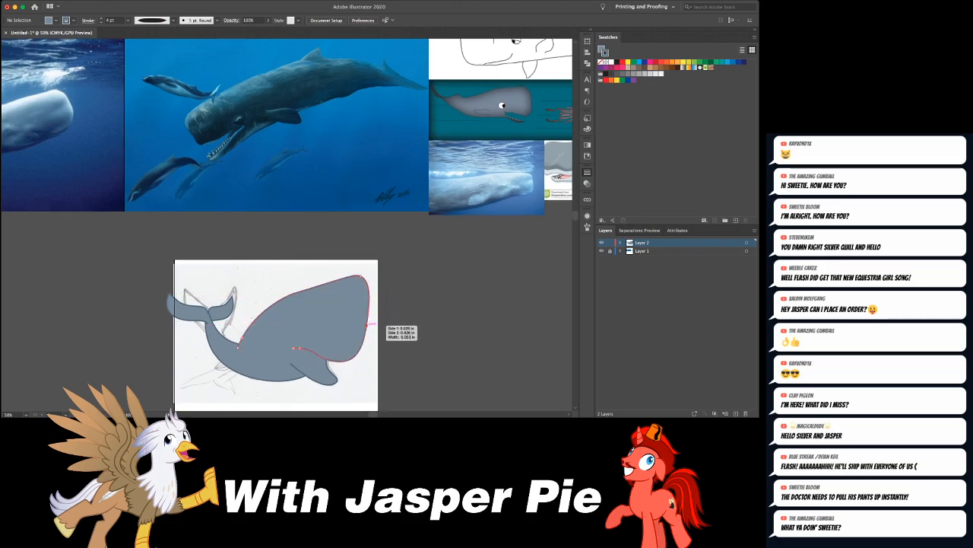
- Reshape the head's front so the forehead bulges forward and the edge curves inward down to the mouth
key(a)
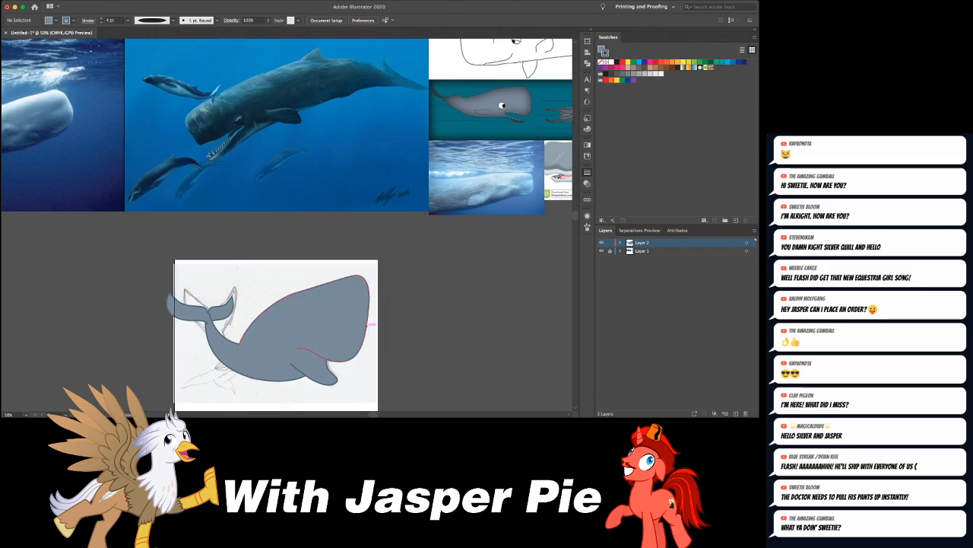
click(367, 325)
drag(367, 325, 371, 271)
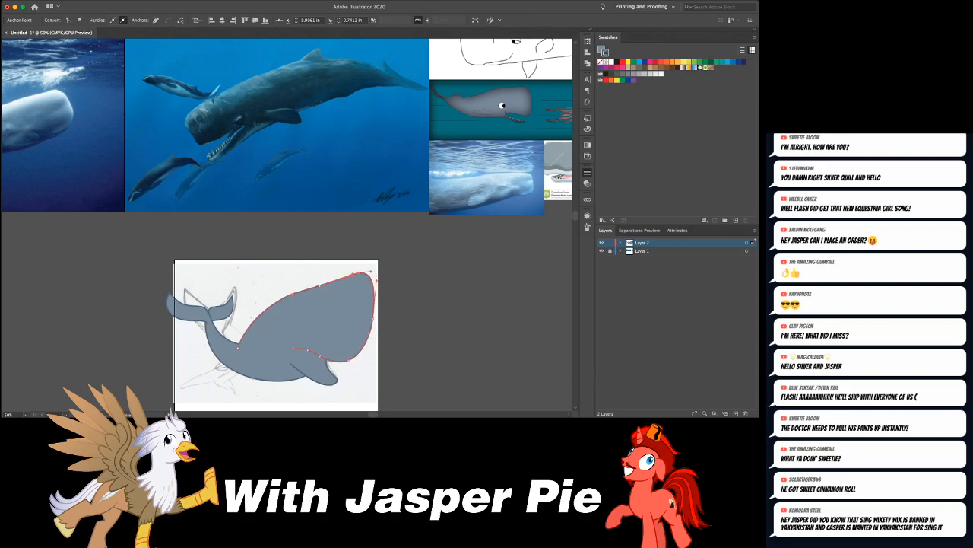
drag(361, 355, 369, 320)
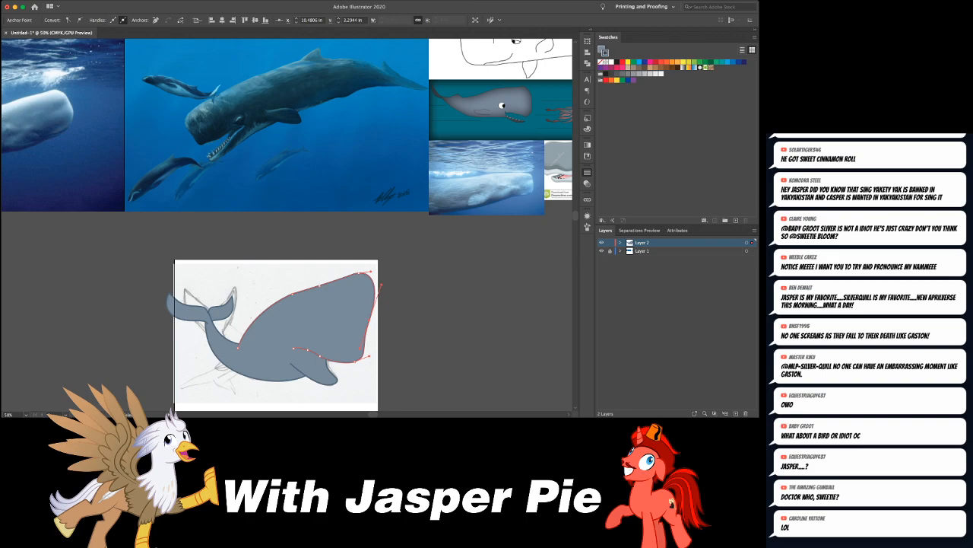
key(super+shift+a)
- Move all of the whale's shapes together upward to uncover the lower part of the pencil sketch
scroll(287, 224, left, 3)
scroll(287, 225, down, 1)
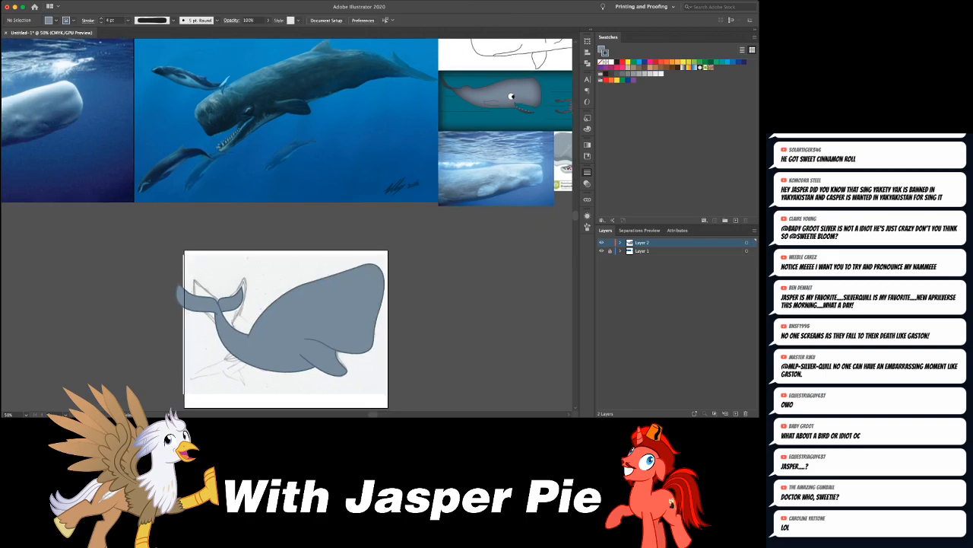
scroll(287, 224, right, 3)
scroll(287, 224, down, 3)
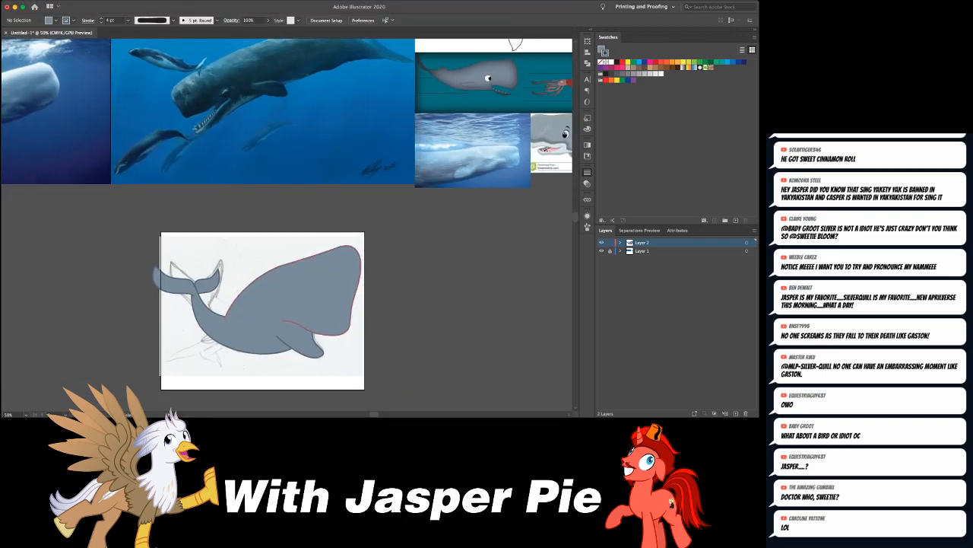
key(super+a)
key(shift+Up)
key(shift+Up)
key(shift+Up)
key(shift+Up)
key(shift+Up)
key(shift+Up)
key(shift+Up)
key(shift+Up)
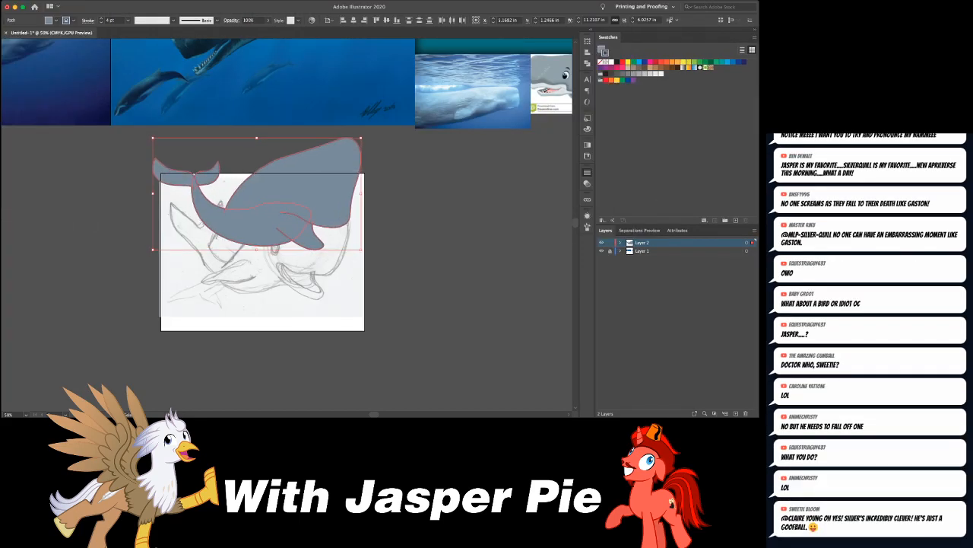
key(super+shift+a)
scroll(287, 213, up, 3)
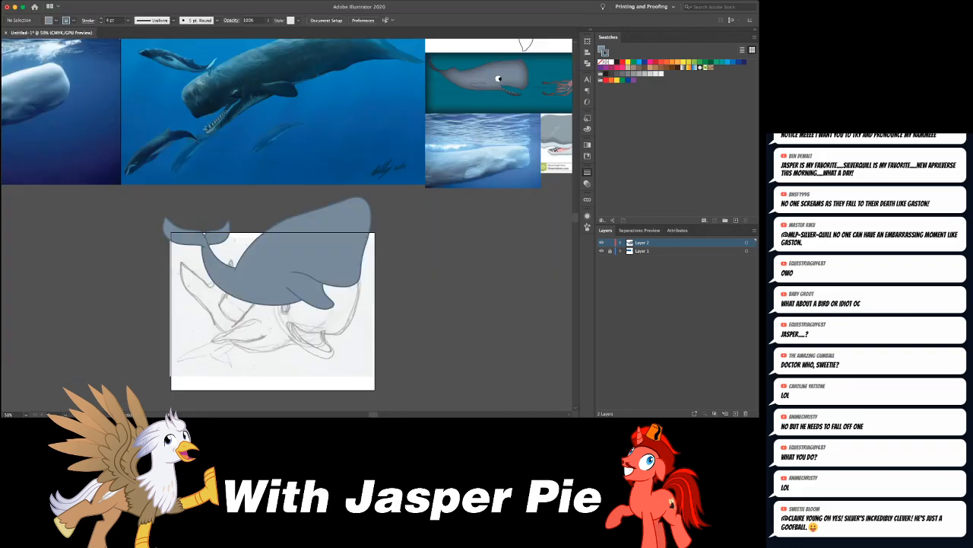
- Taper the left tail fluke's outline with the Width tool
click(186, 236)
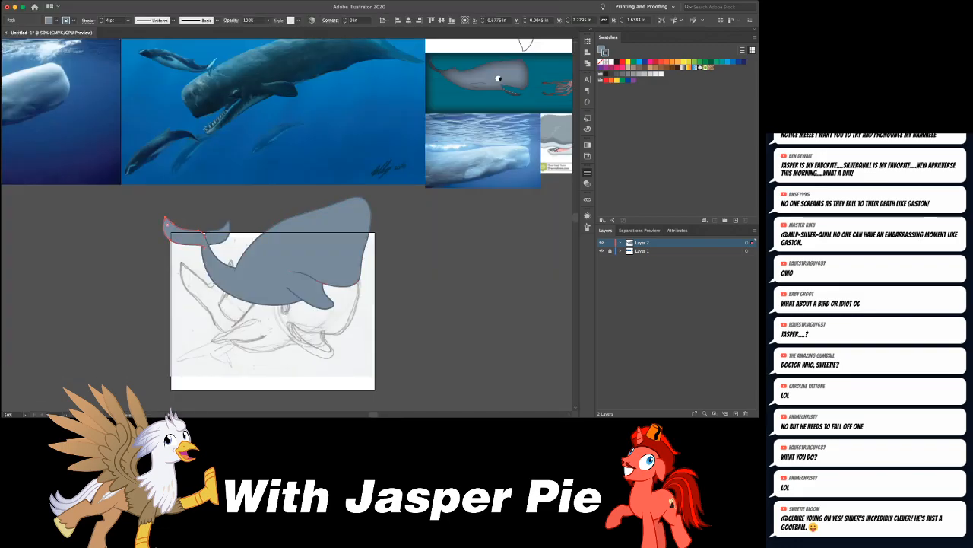
key(super+shift+a)
key(shift+w)
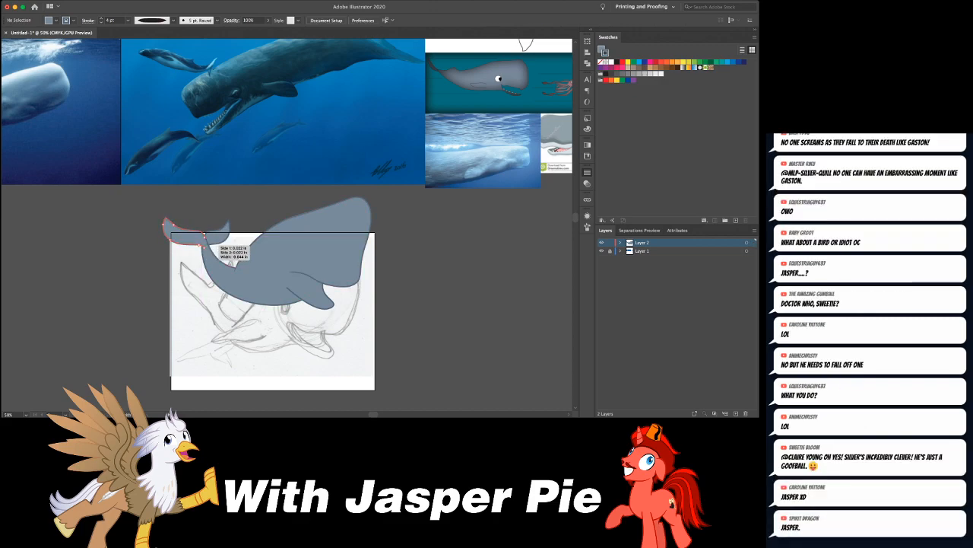
- Extend the head path from the mouth corner around and along the lower jaw to near its tip
scroll(378, 247, up, 3)
scroll(378, 247, right, 3)
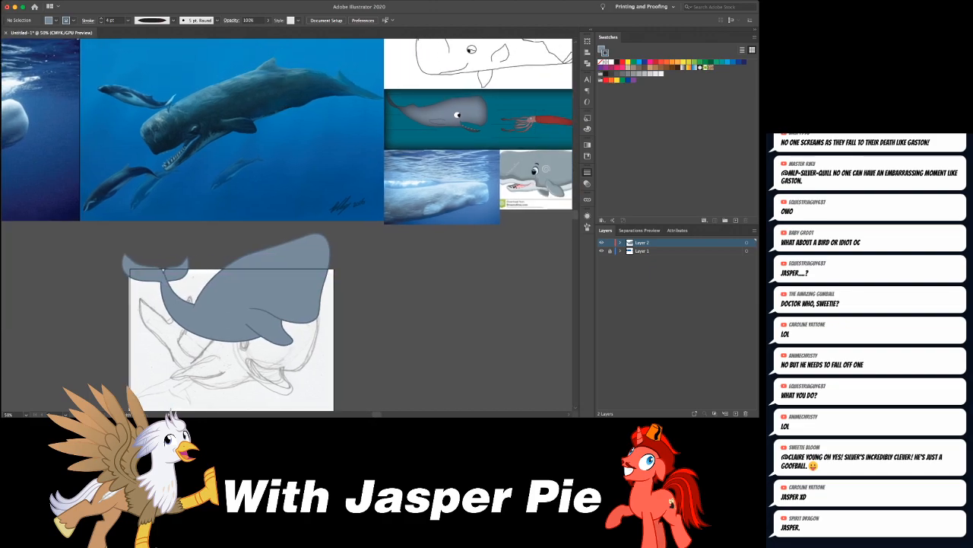
key(super+minus)
key(super+minus)
key(super+minus)
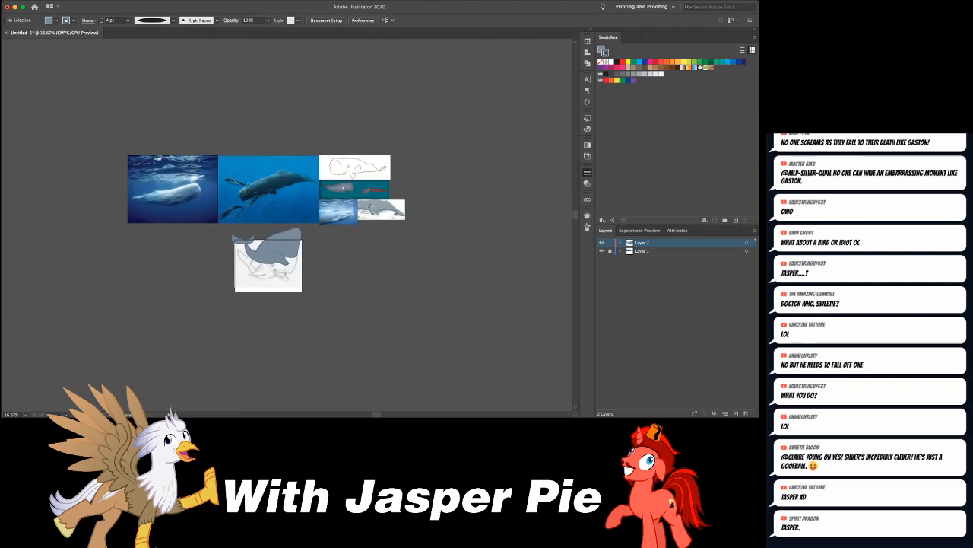
key(super+plus)
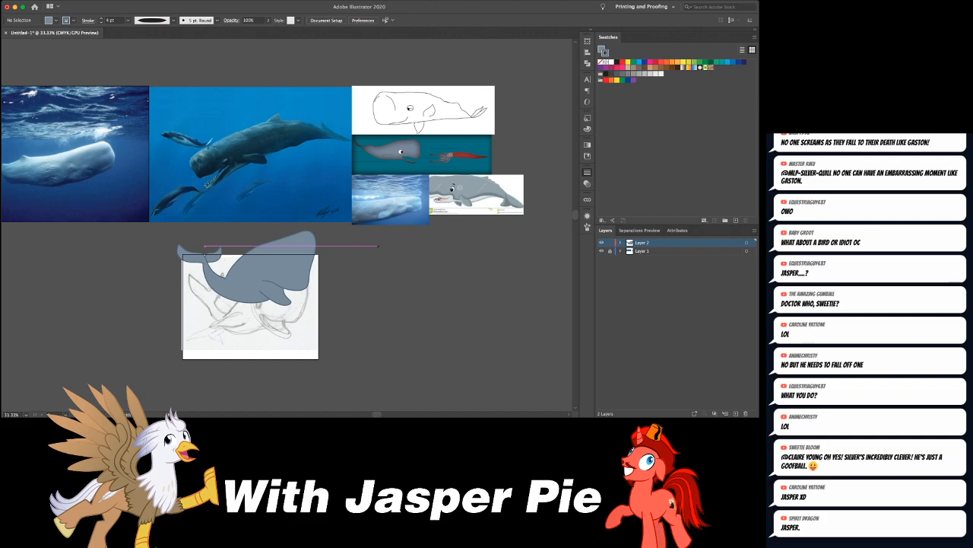
key(super+plus)
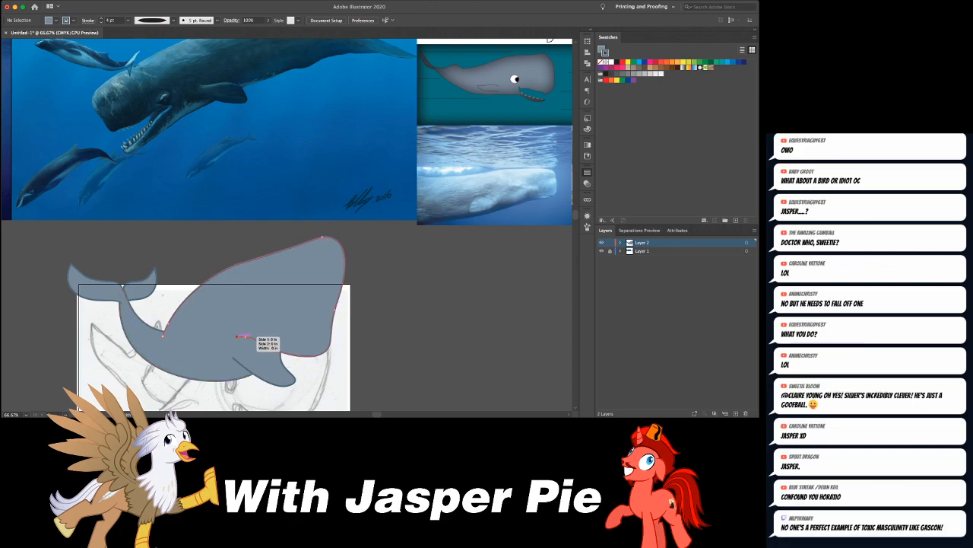
key(p)
click(238, 336)
drag(240, 351, 286, 372)
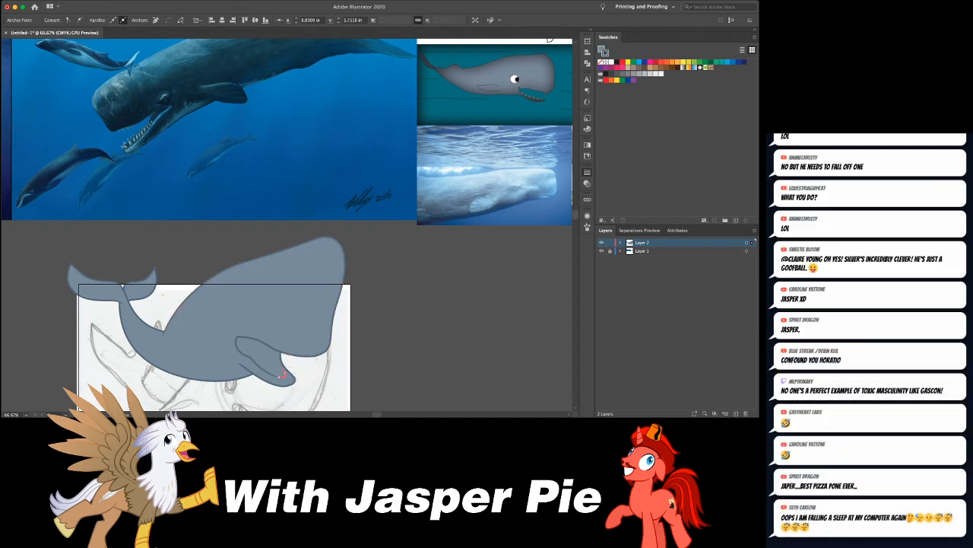
key(super+shift+a)
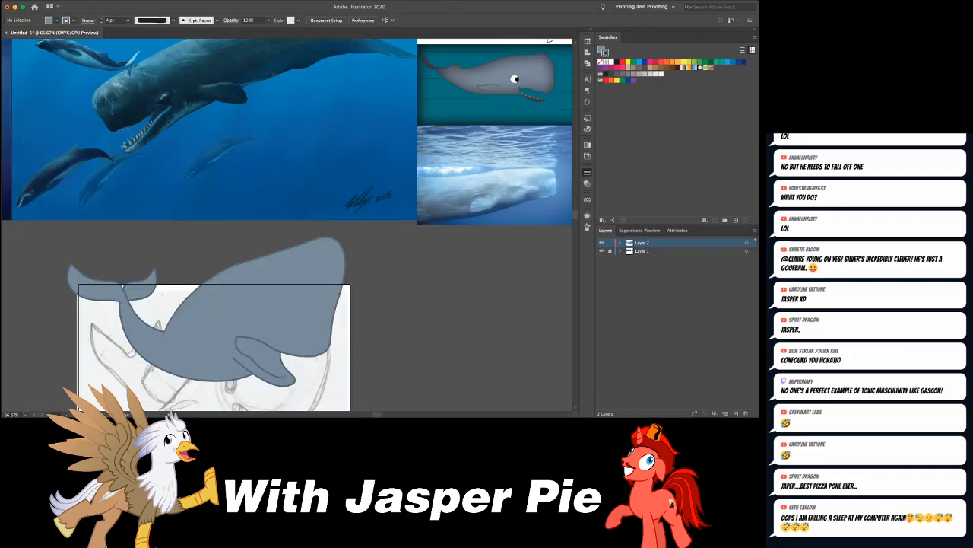
click(331, 346)
click(301, 354)
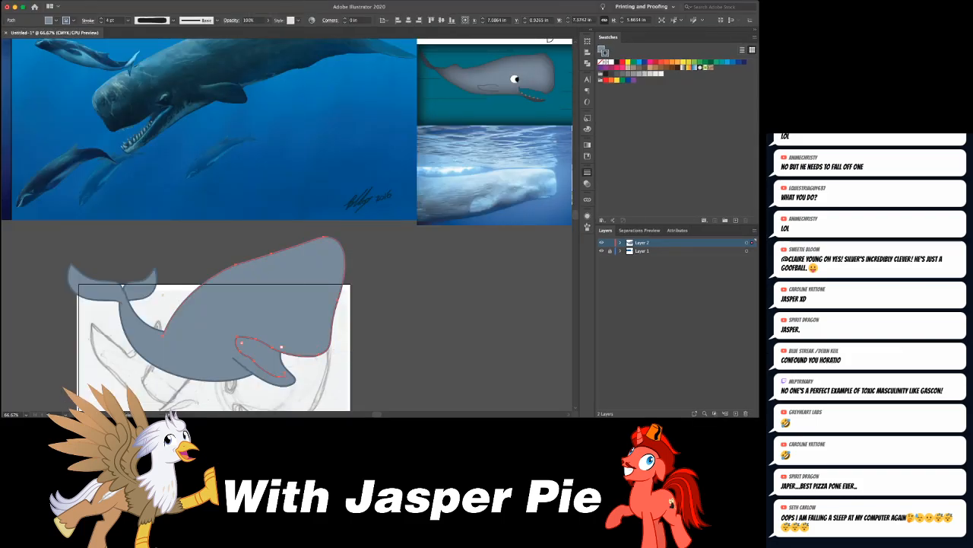
drag(301, 355, 425, 312)
key(super+z)
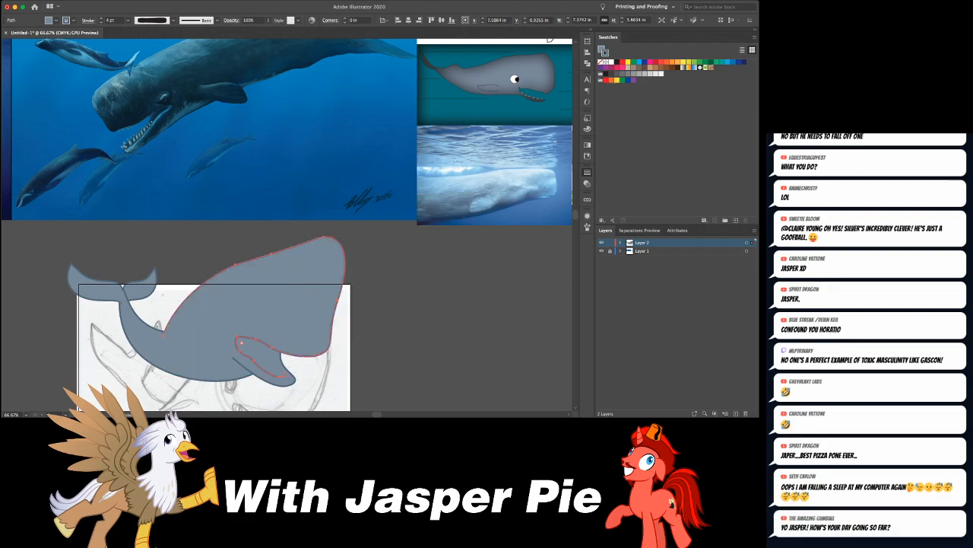
key(super+shift+a)
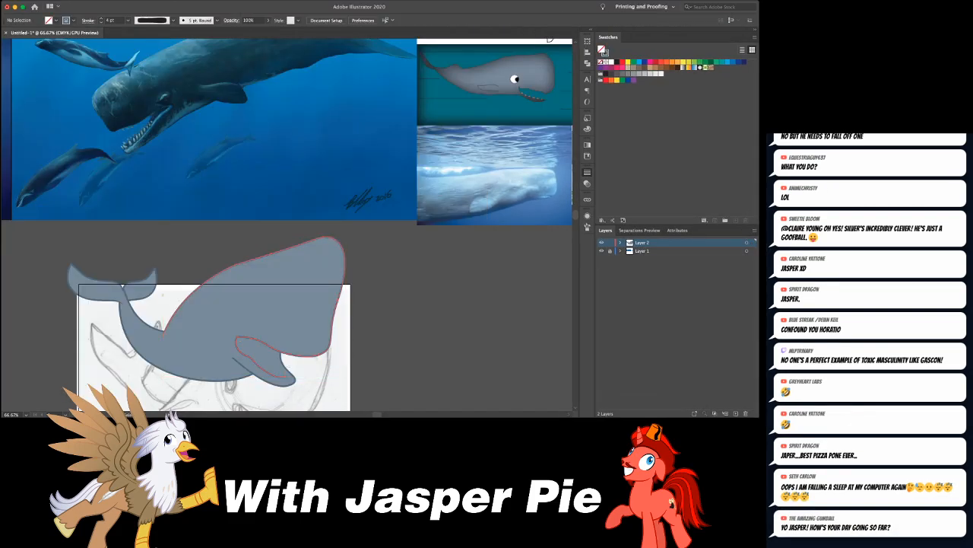
click(255, 323)
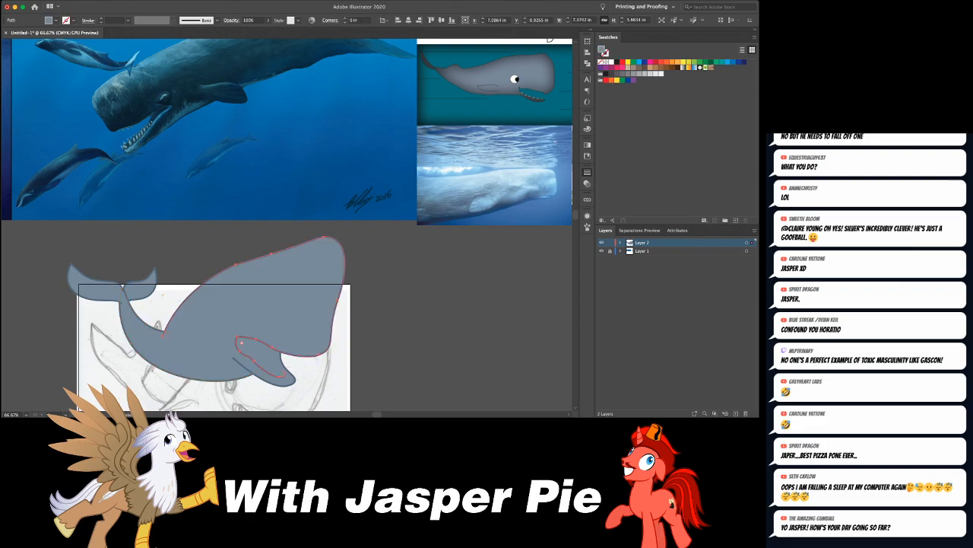
key(a)
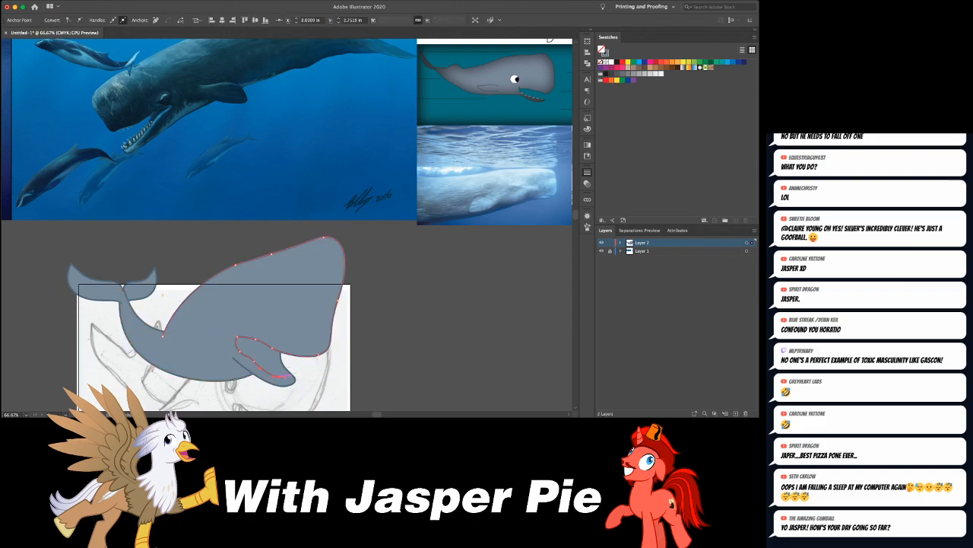
key(v)
key(super+shift+a)
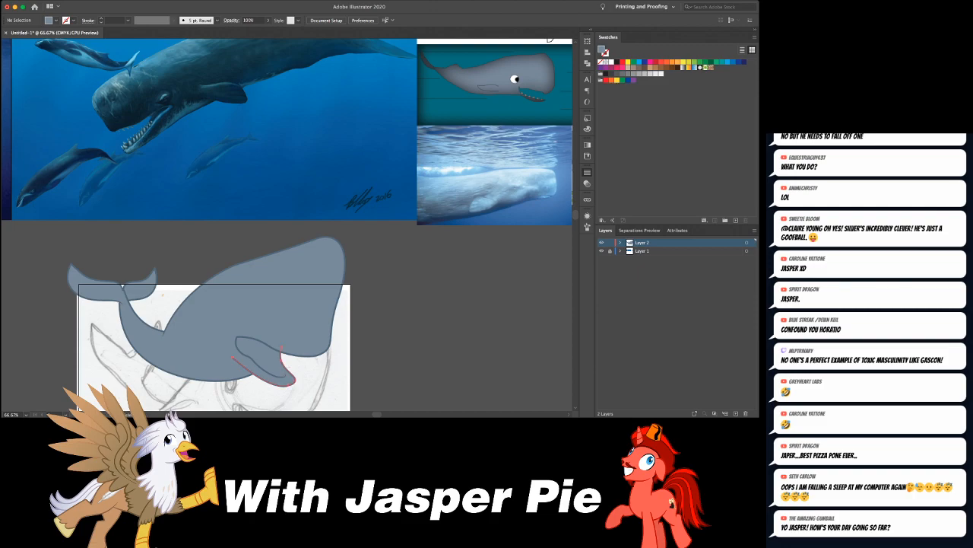
click(265, 362)
drag(258, 319, 264, 294)
key(super+z)
- Redraw the lower edge of the head's fill shape from the mouth corner back to where the head meets the back
key(a)
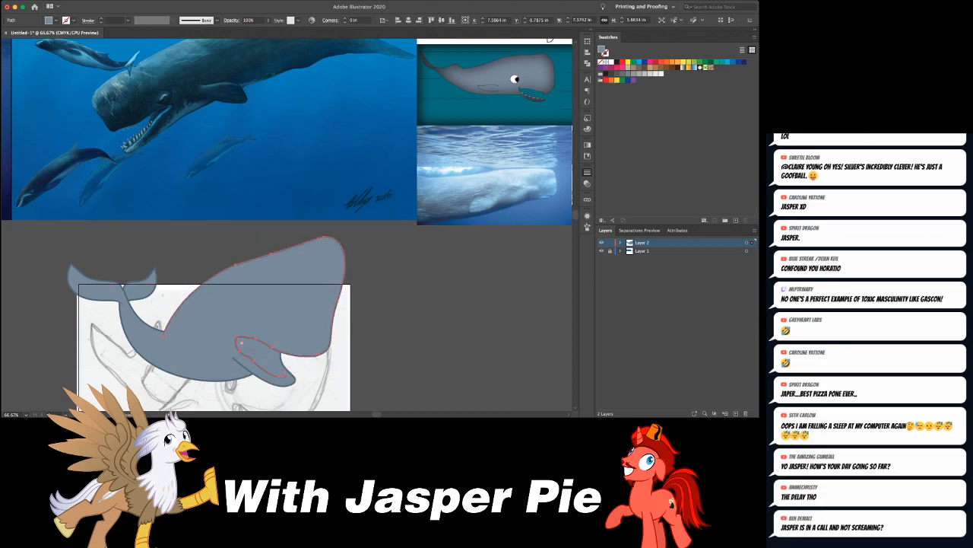
key(p)
drag(236, 337, 152, 339)
key(super+shift+a)
click(206, 339)
key(super+shift+a)
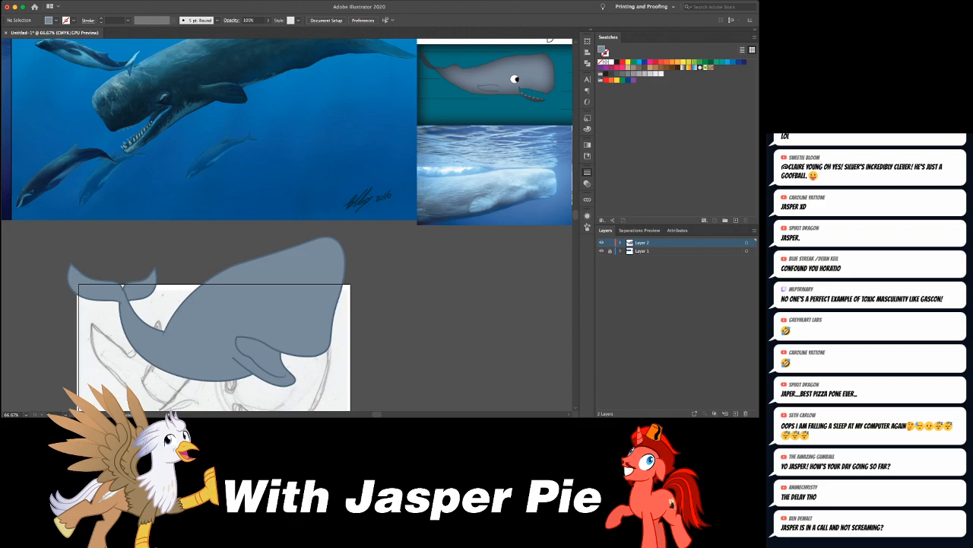
- Apply a tapered width profile to the lower jaw's outline
click(245, 368)
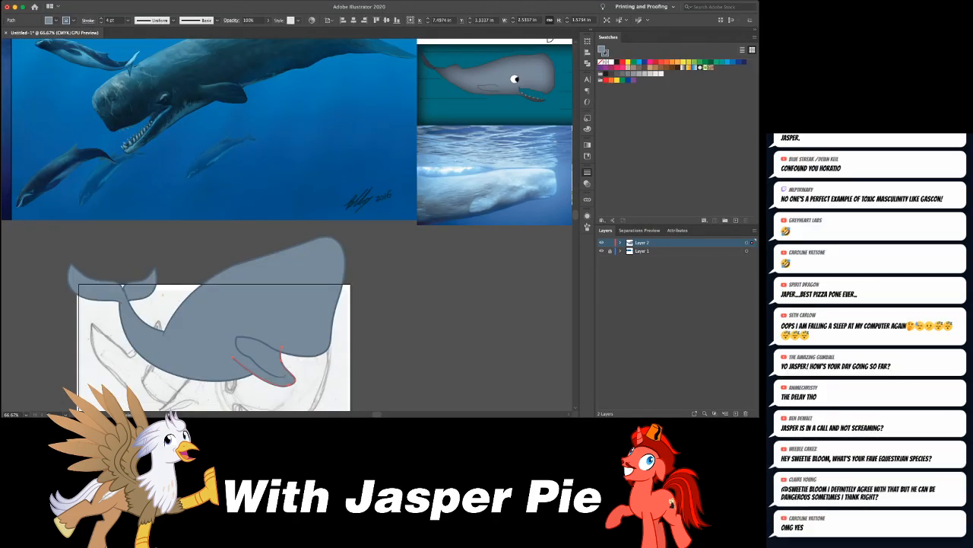
click(154, 44)
key(super+shift+a)
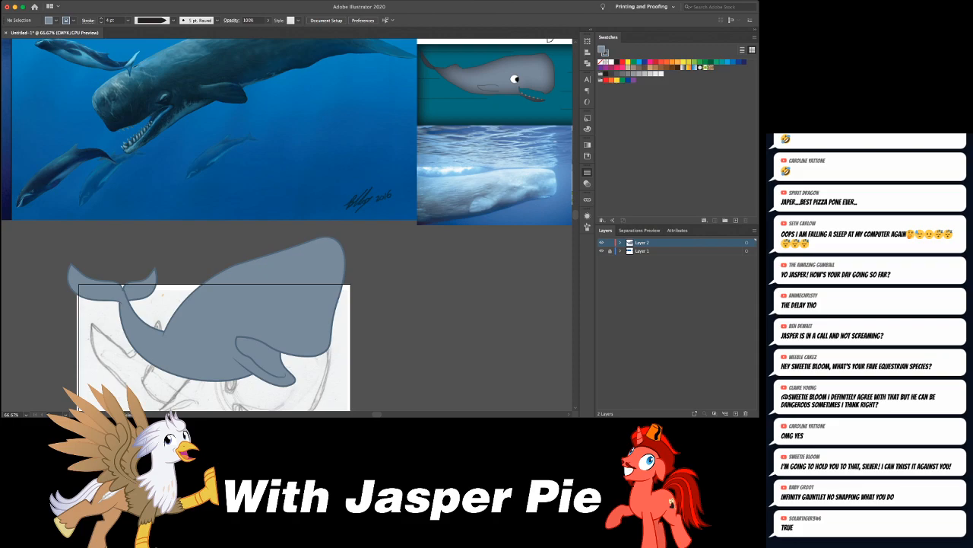
- Reshape the lower front of the head's outline and fill into a rounded snout that dips below the upper lip
click(311, 356)
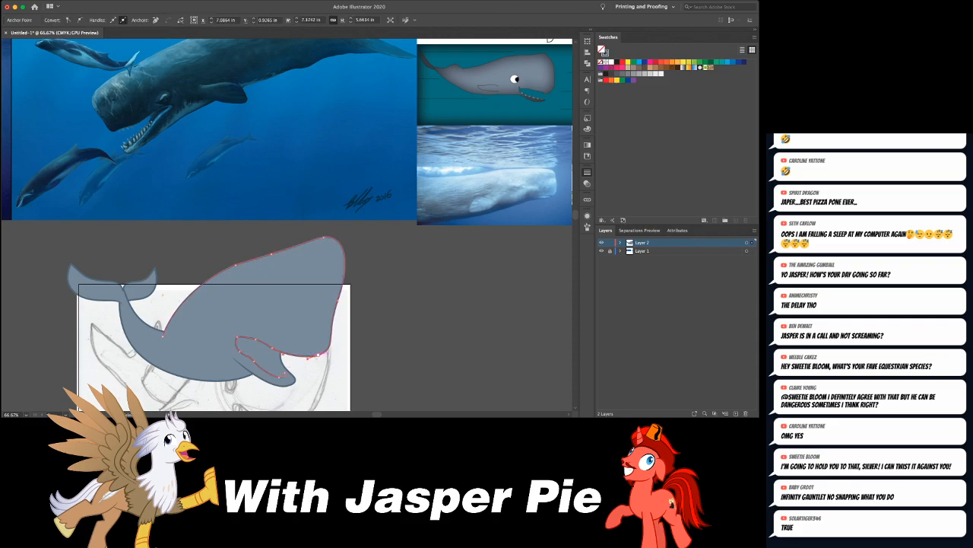
click(324, 354)
drag(324, 354, 336, 353)
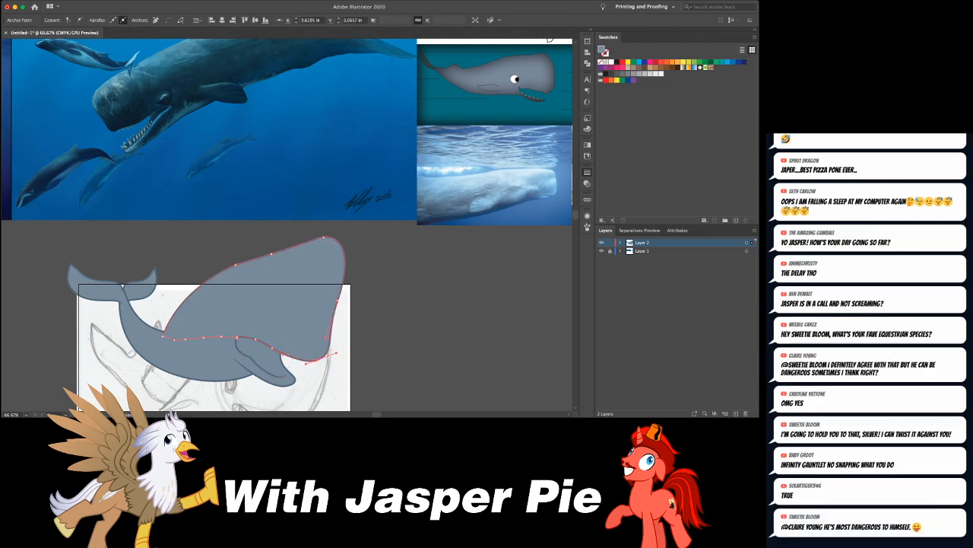
key(super+shift+a)
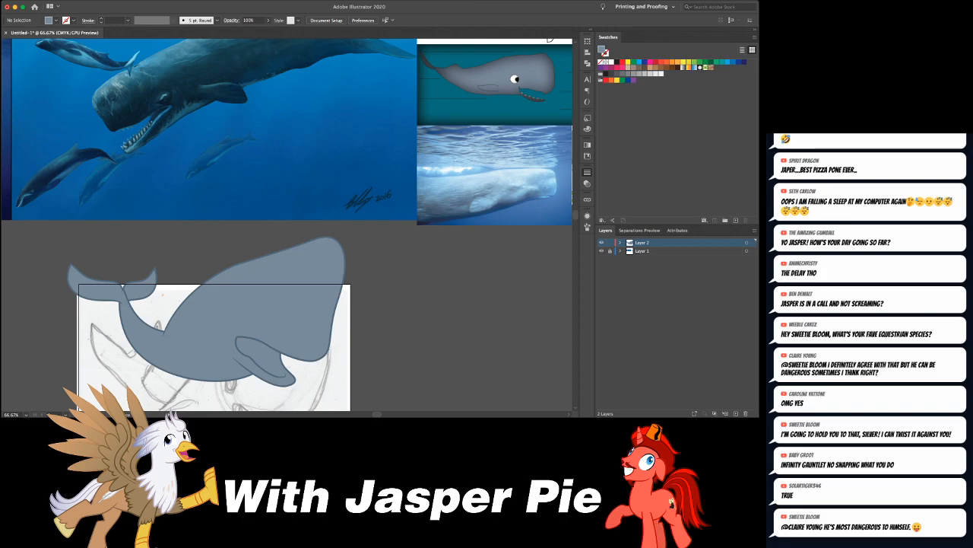
- Add a matching anchor to the head's outline and fill on the upper lip, smoothing the curve behind the snout
click(290, 355)
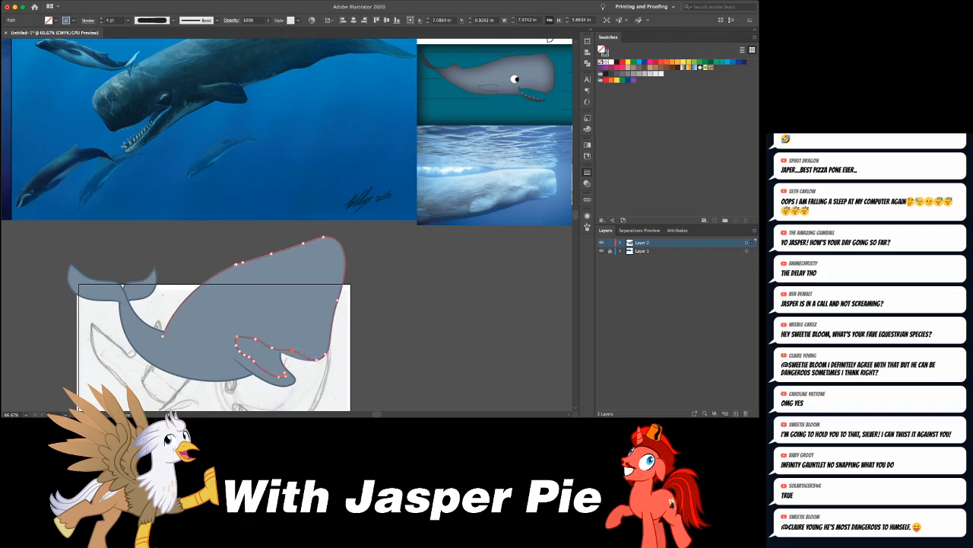
key(super+z)
click(294, 352)
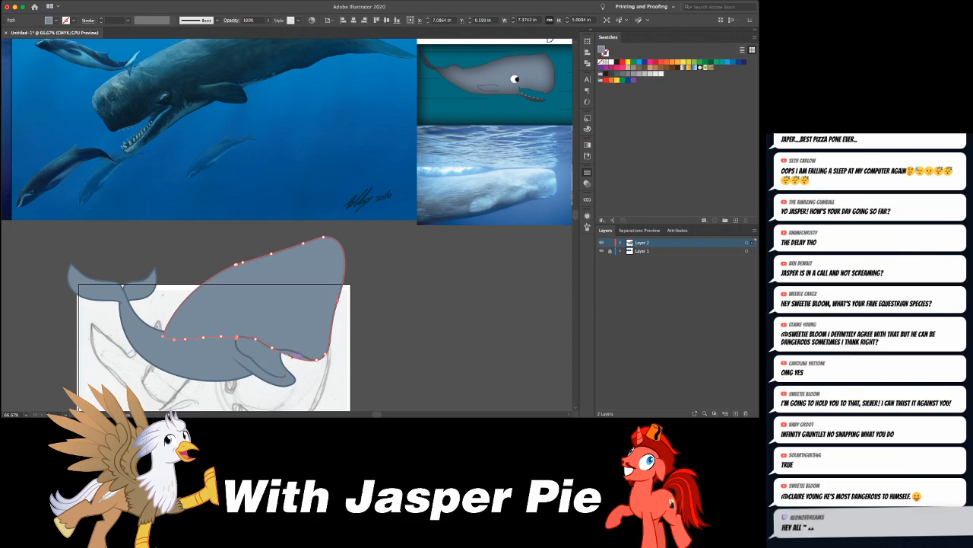
key(super+shift+a)
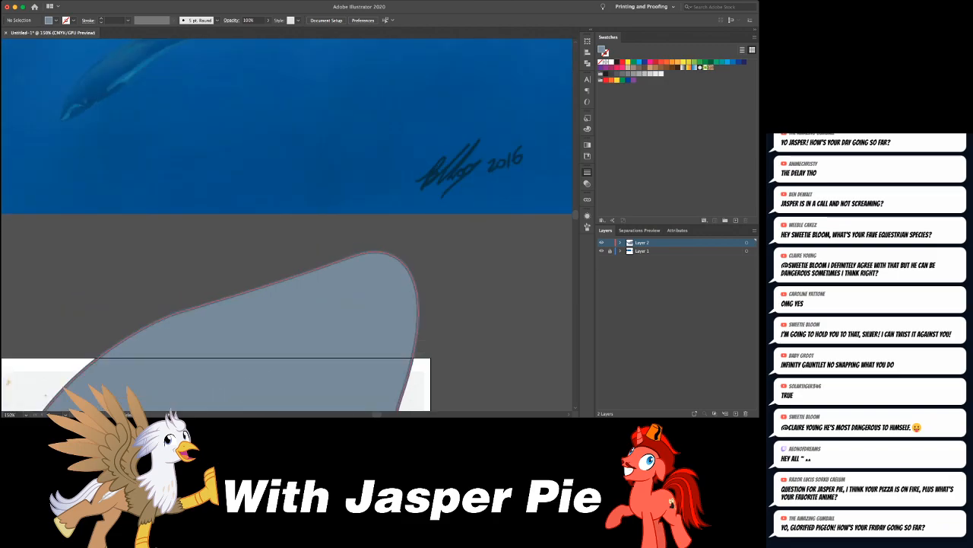
- Raise the mouth corner on both the head's outline and its fill shape into a sharper point
scroll(346, 320, down, 5)
scroll(346, 319, up, 1)
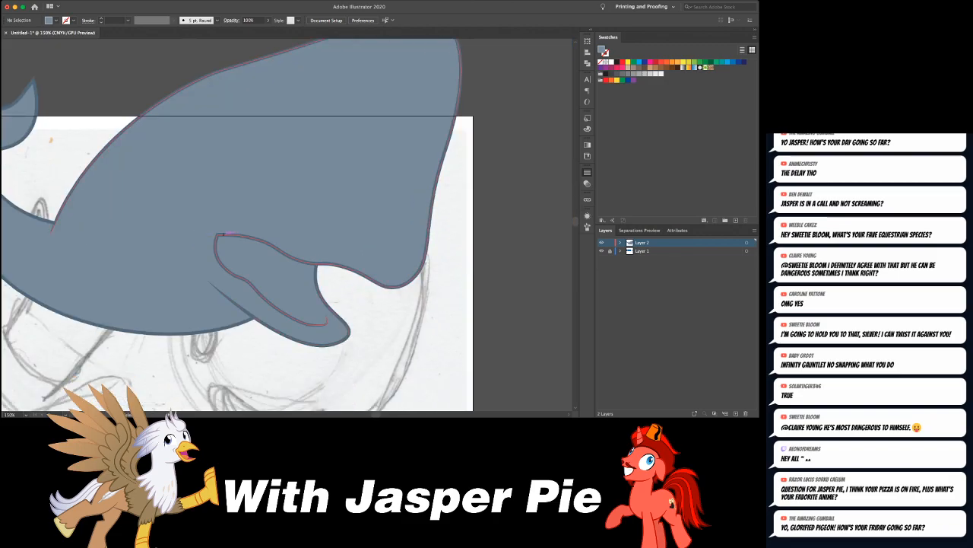
click(220, 223)
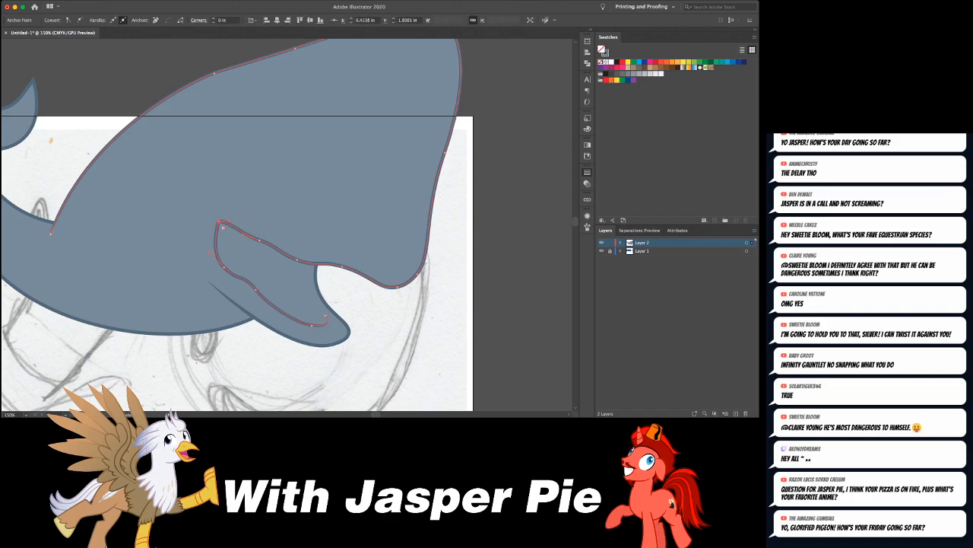
click(231, 214)
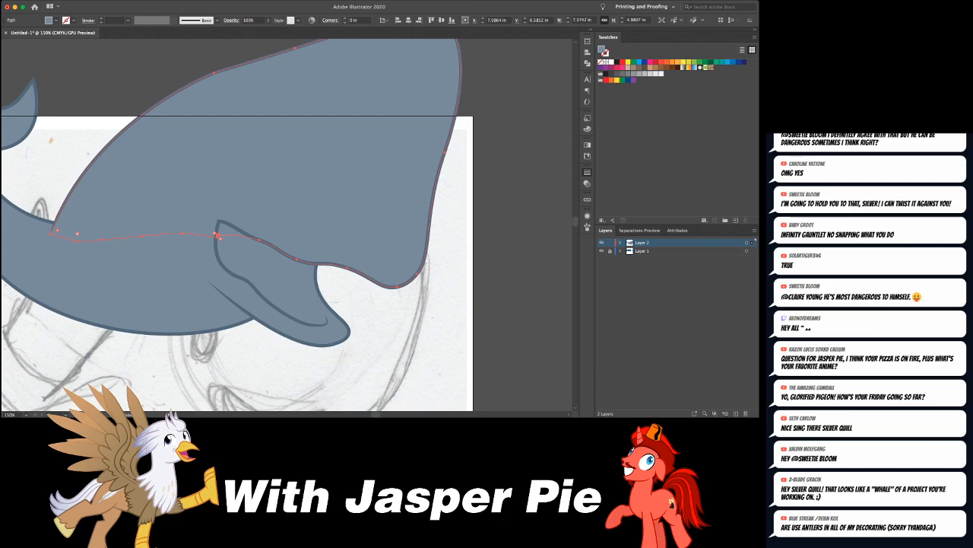
key(super+shift+a)
drag(218, 235, 220, 222)
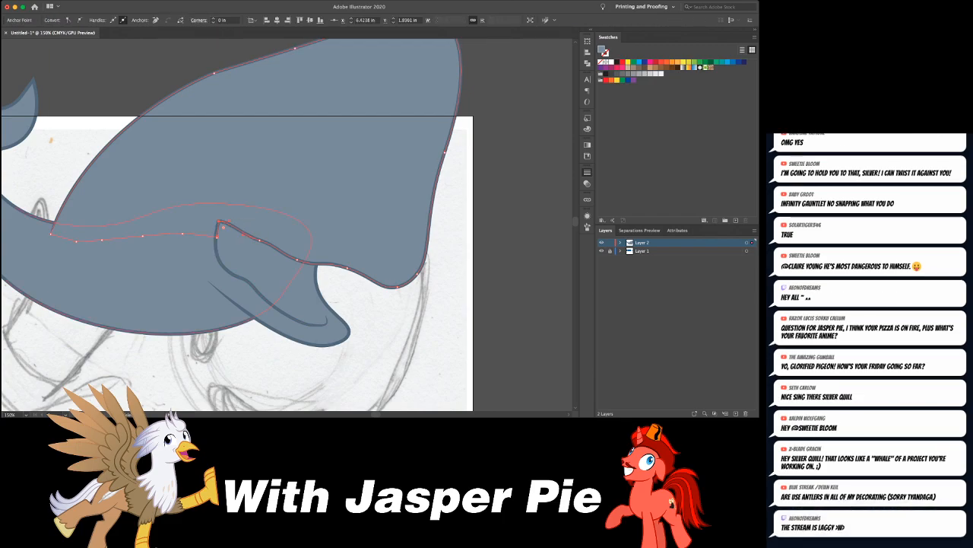
- Remove the extra anchor near the end of the inner jaw line and bend the line into a smooth hook toward the jaw tip
click(339, 318)
click(325, 324)
drag(326, 324, 312, 328)
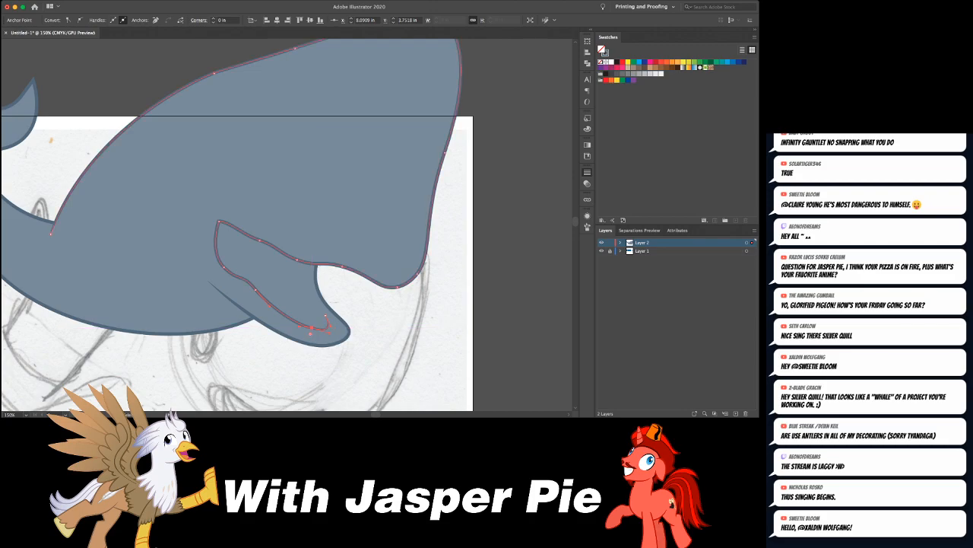
key(p)
click(311, 327)
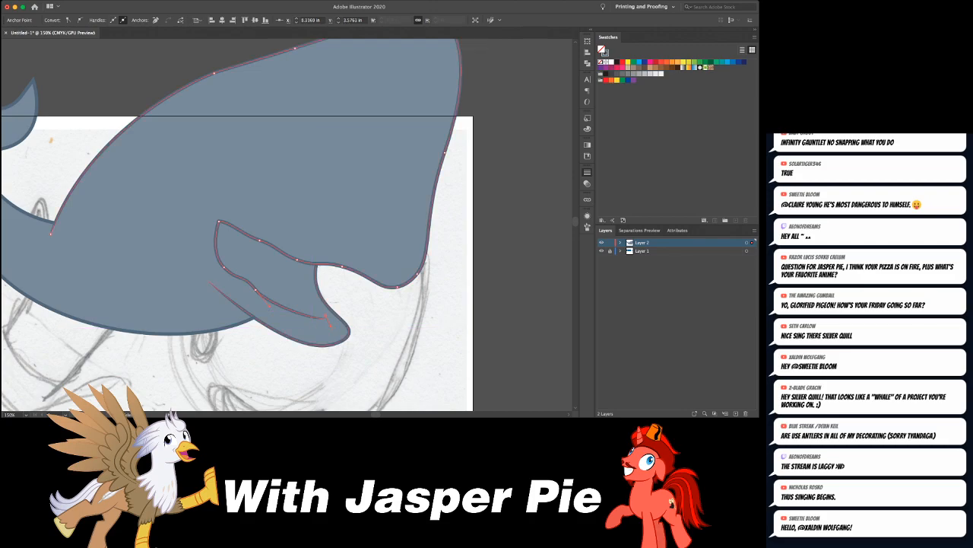
drag(269, 306, 337, 357)
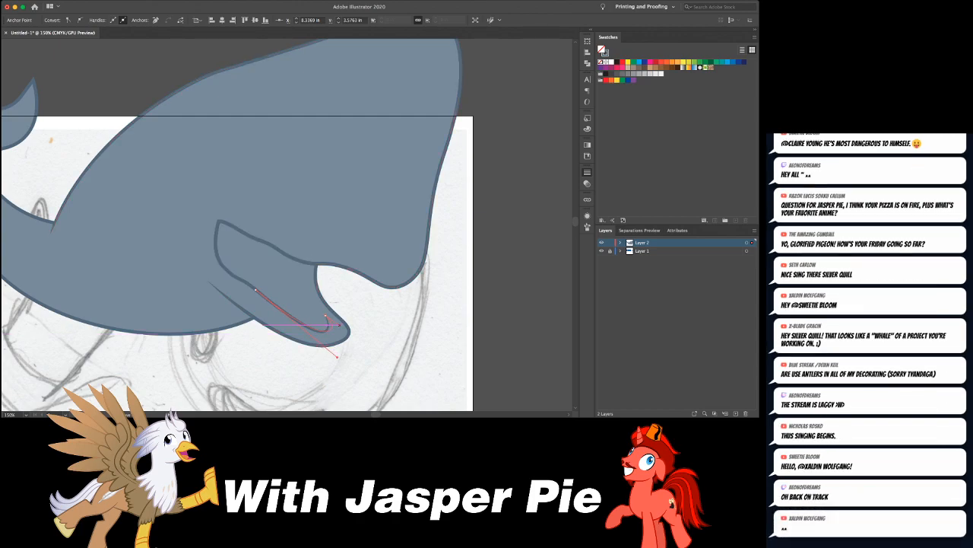
click(365, 327)
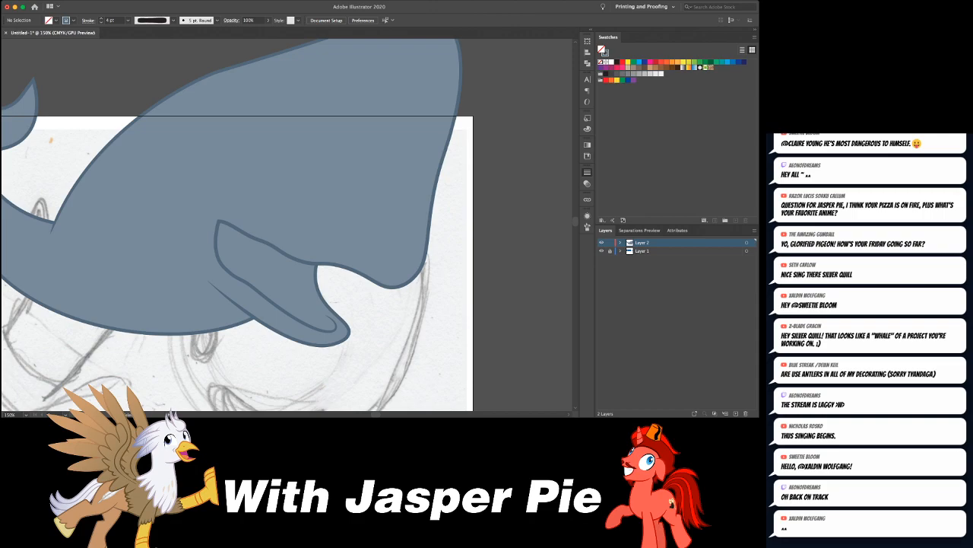
- Remove the middle anchor of the upper lip line and bend it into one downward-sagging curve from the mouth corner
key(super+minus)
key(super+minus)
key(super+minus)
key(super+minus)
key(super+minus)
key(super+equal)
key(super+equal)
key(super+equal)
key(super+equal)
key(super+equal)
key(super+equal)
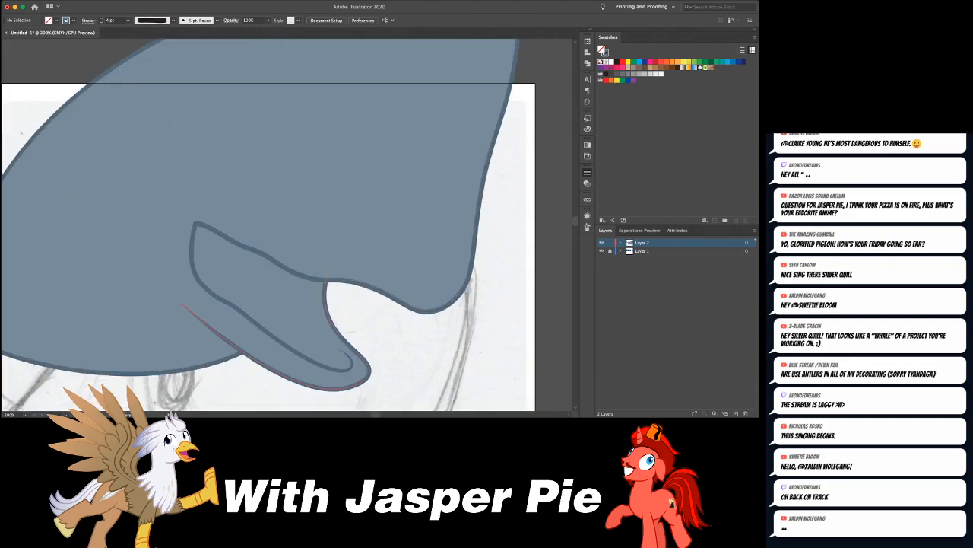
click(299, 274)
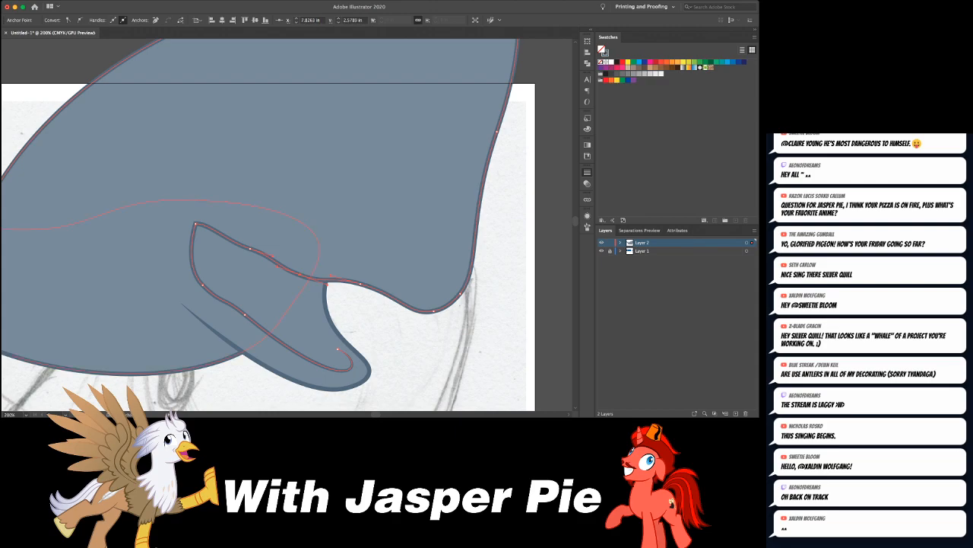
click(250, 248)
click(196, 223)
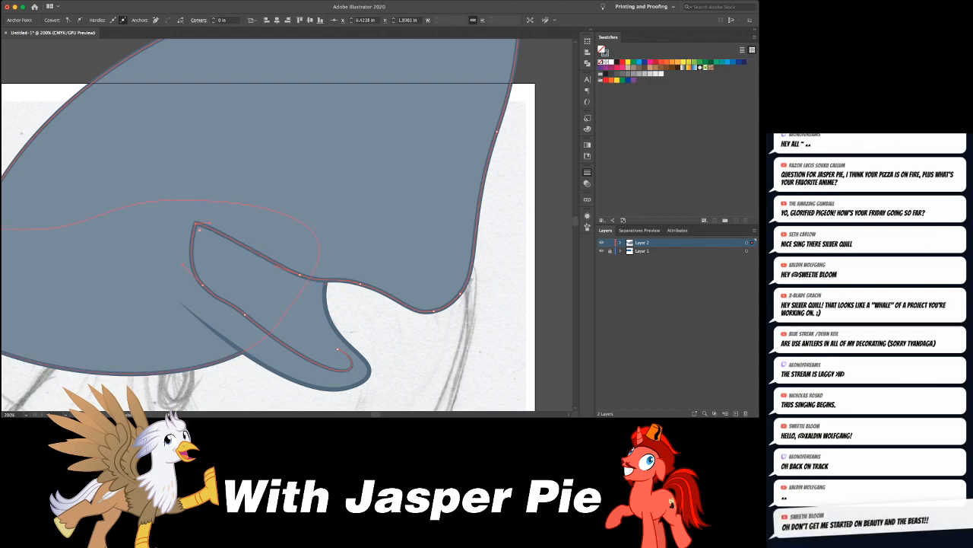
drag(278, 266, 217, 257)
- Round off the mouth corner and shift it slightly back and up on the head's outline
click(195, 224)
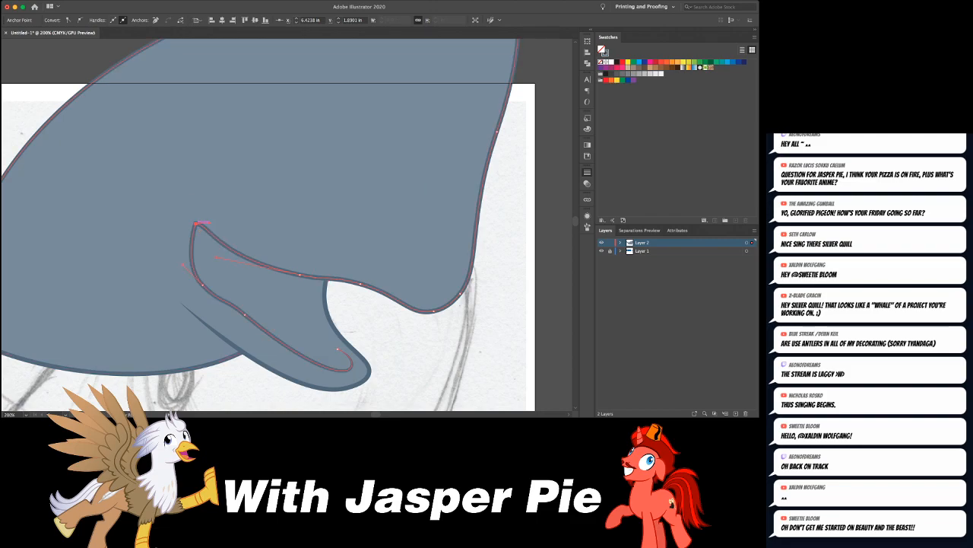
key(super+z)
drag(189, 238, 196, 240)
key(super+z)
click(196, 222)
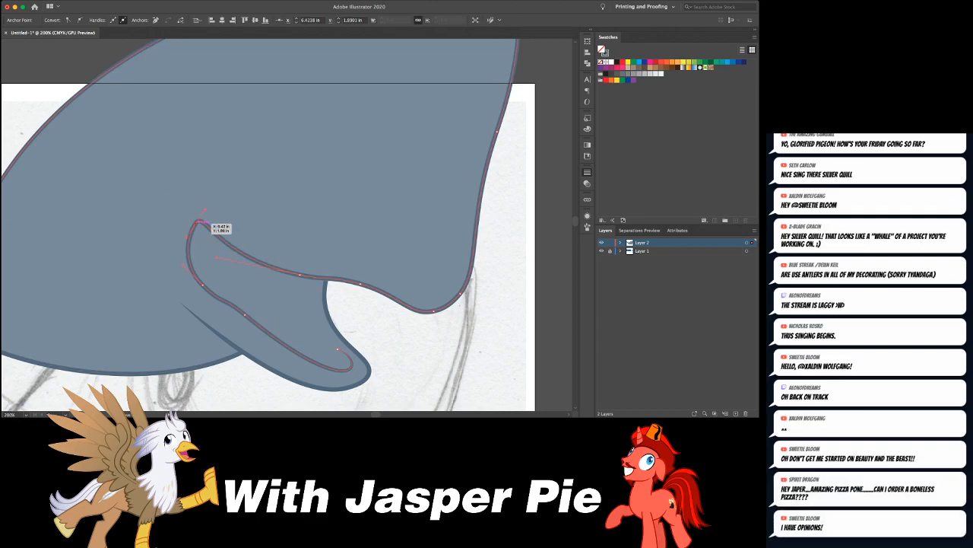
drag(196, 222, 186, 235)
key(super+shift+a)
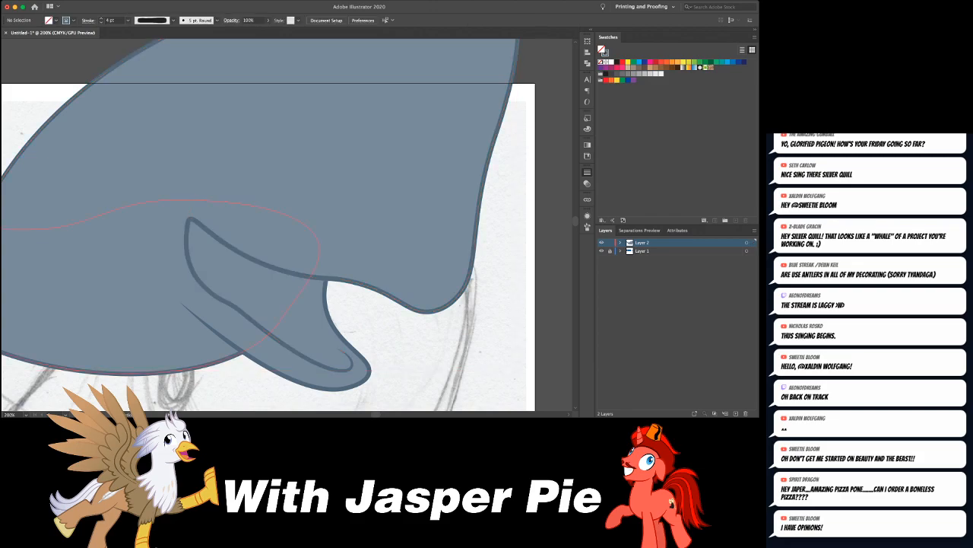
- Compare the whole whale's shape and mouth with the sperm whale reference images
key(super+minus)
key(super+minus)
key(super+minus)
key(super+minus)
key(super+minus)
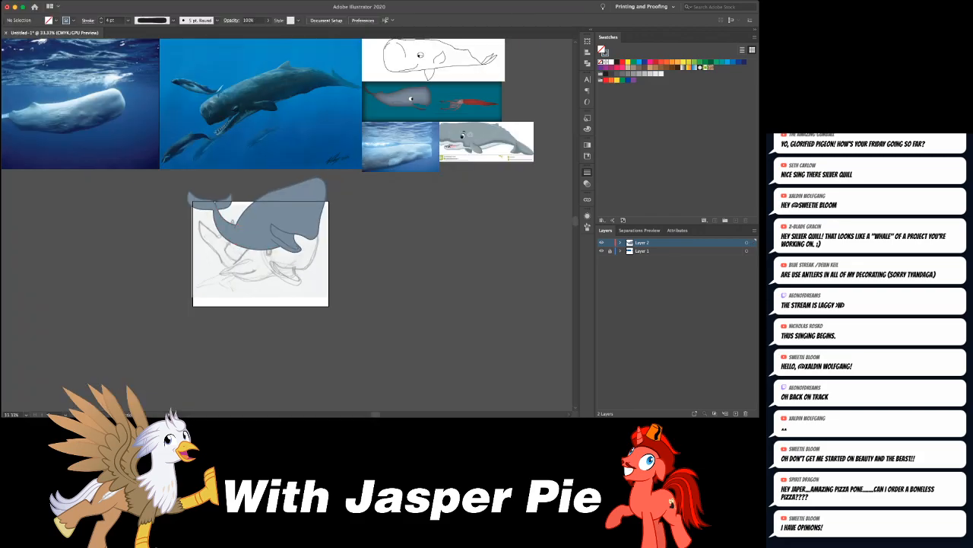
key(super+equal)
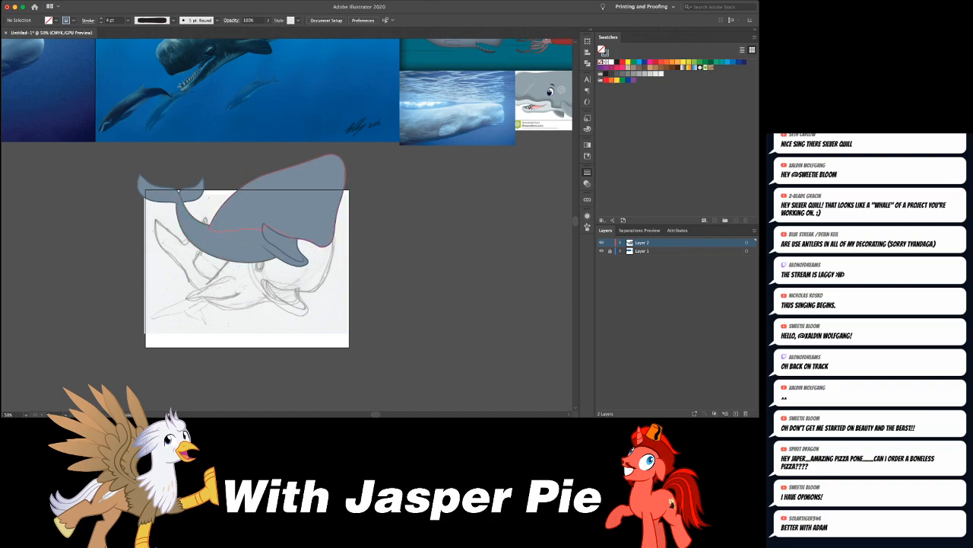
scroll(287, 224, up, 5)
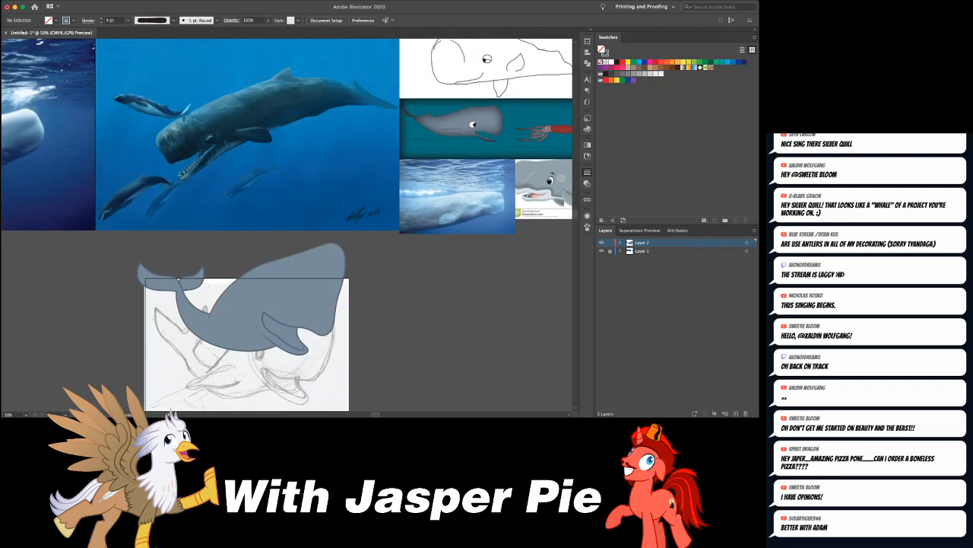
scroll(288, 225, left, 3)
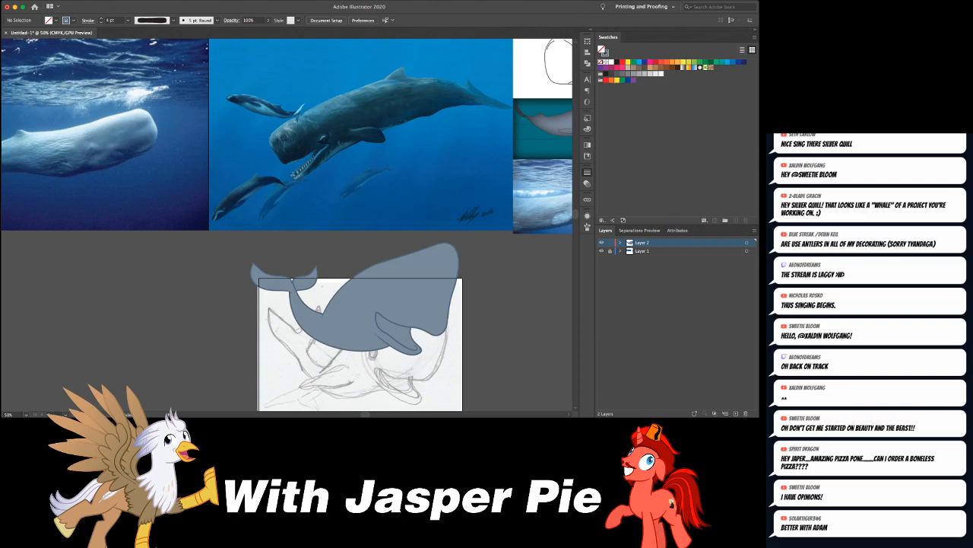
scroll(288, 228, right, 1)
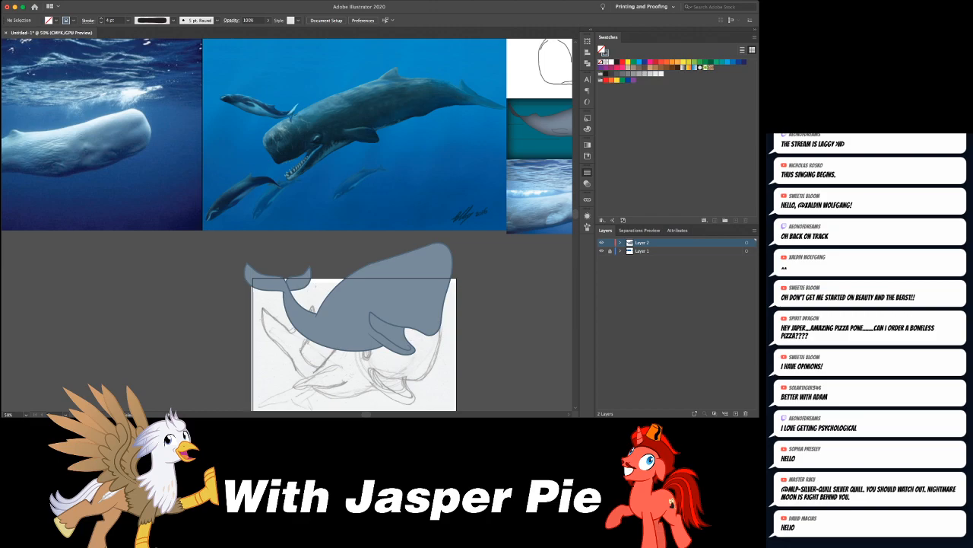
scroll(286, 224, right, 3)
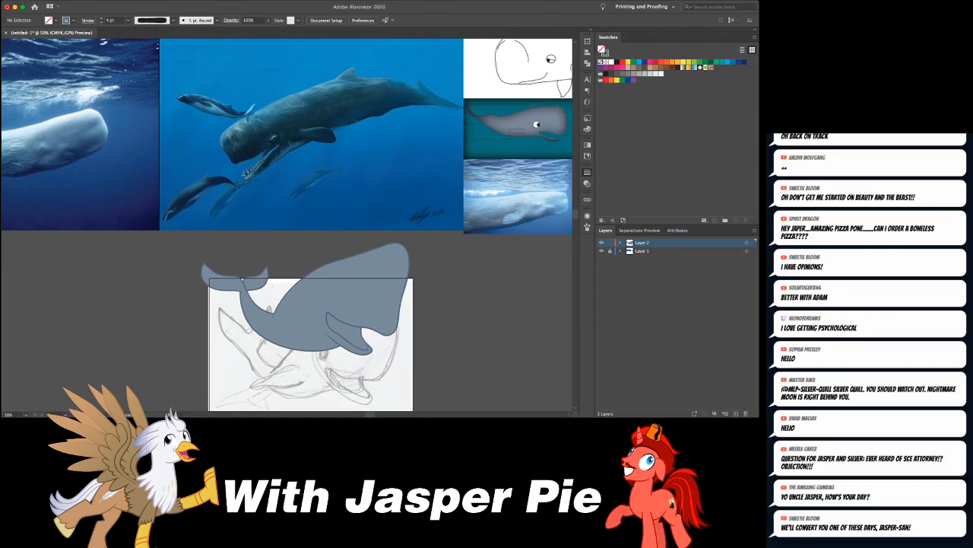
scroll(287, 224, right, 3)
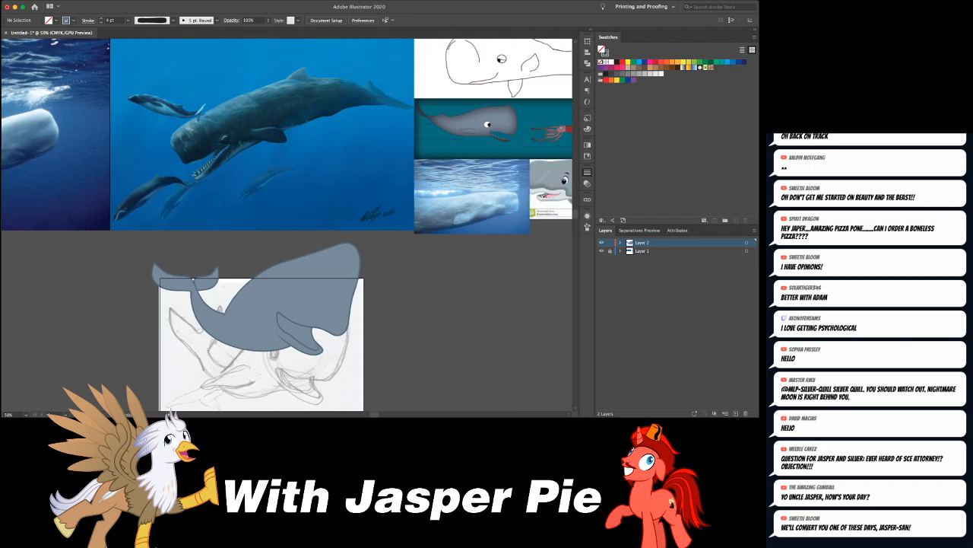
- Add another colour group to the swatches and set a white fill with a light blue stroke
key(super+equal)
key(super+equal)
scroll(286, 224, left, 1)
scroll(287, 225, down, 5)
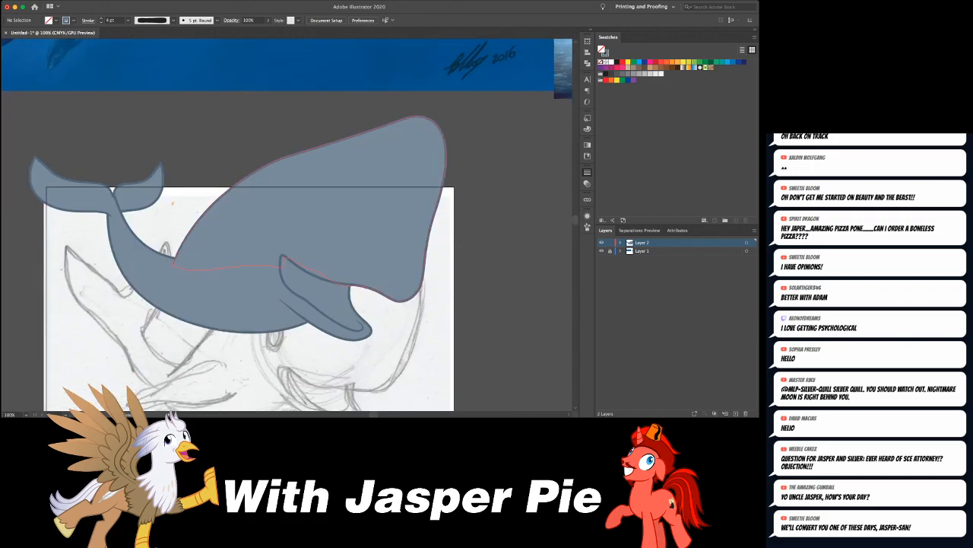
scroll(287, 224, right, 3)
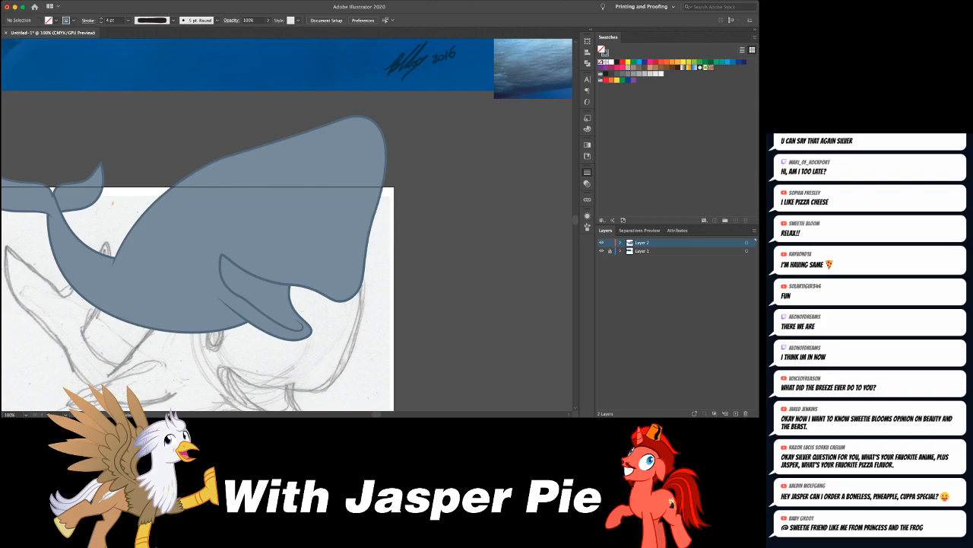
click(600, 86)
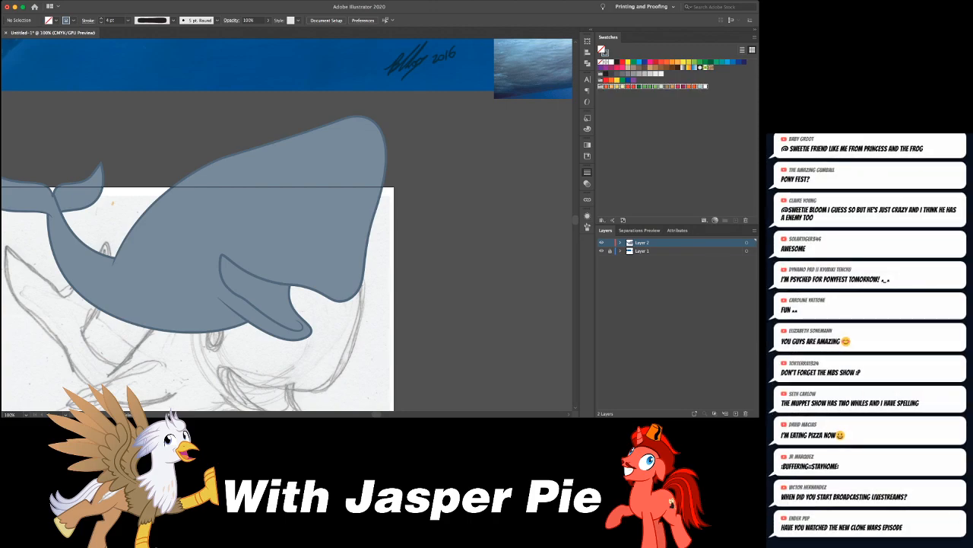
click(660, 136)
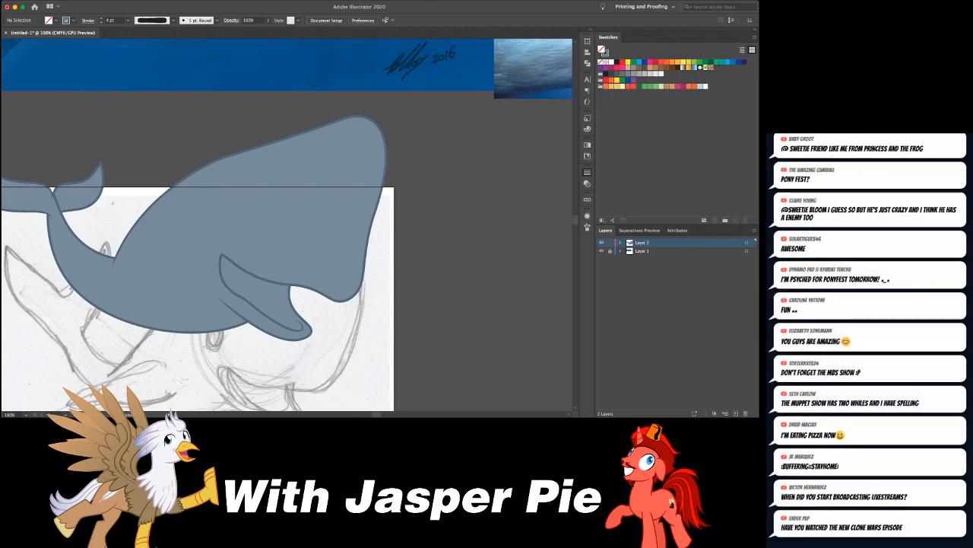
click(705, 86)
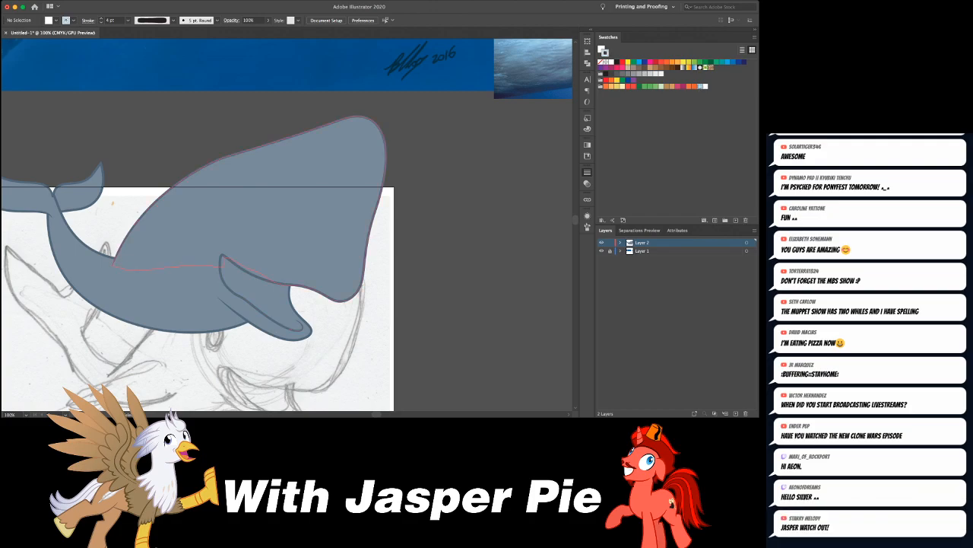
- Draw a small closed white triangle with the Pen tool as a first tooth on the inner jaw line near the mouth corner
scroll(287, 224, right, 5)
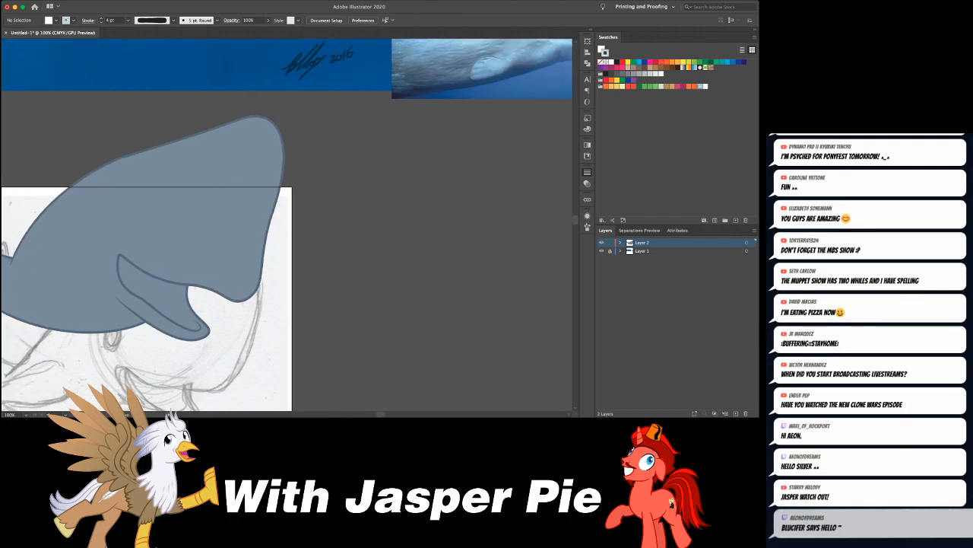
scroll(287, 224, up, 6)
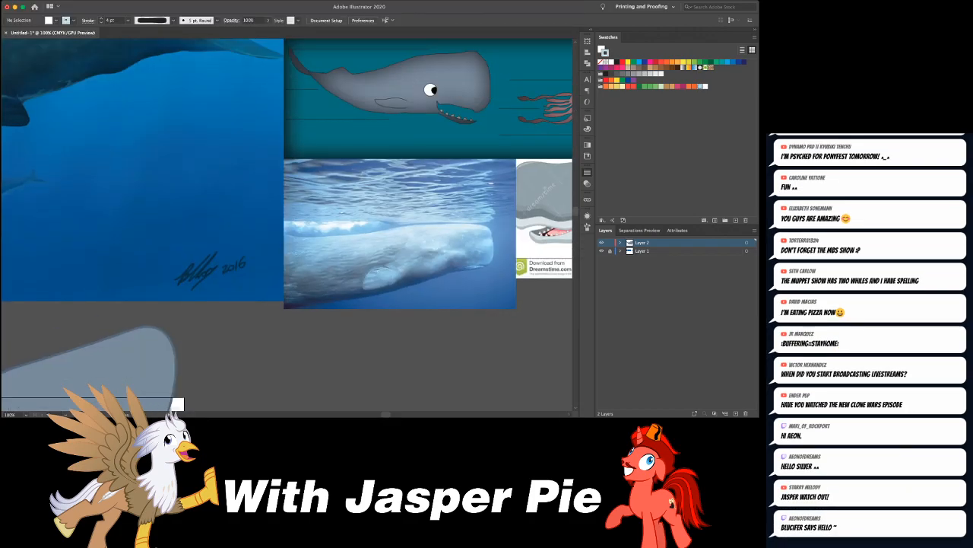
scroll(287, 225, down, 2)
scroll(287, 224, left, 2)
scroll(287, 224, down, 8)
scroll(287, 224, left, 6)
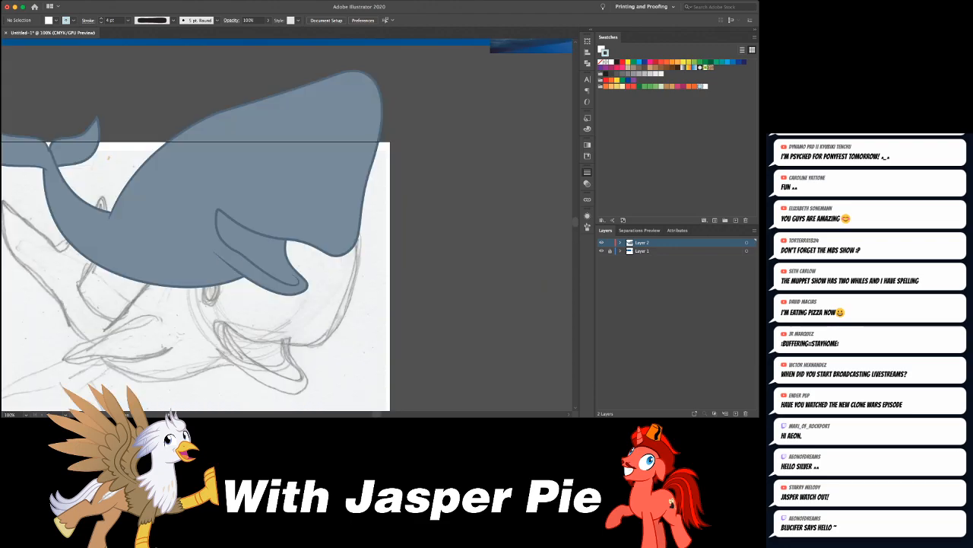
scroll(285, 226, up, 2)
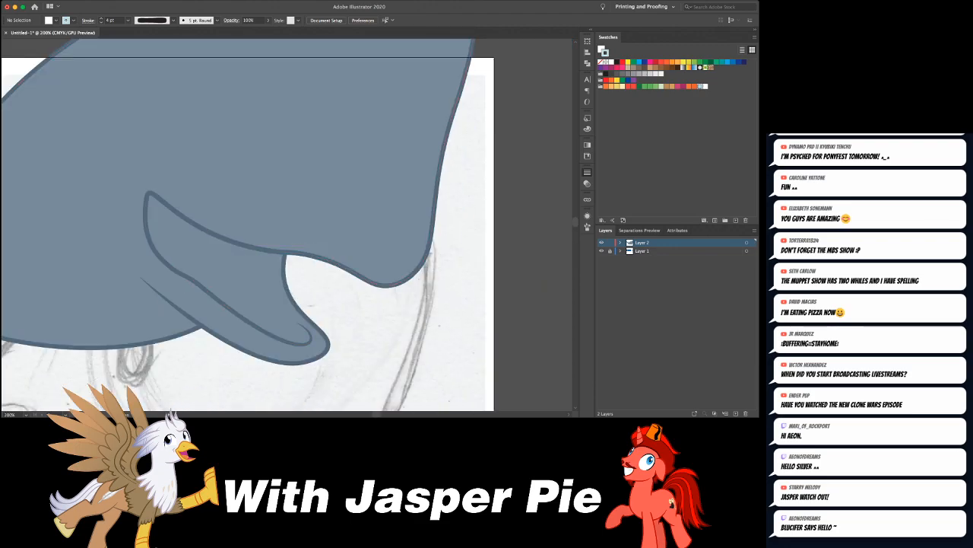
click(145, 251)
click(155, 260)
click(159, 242)
click(146, 252)
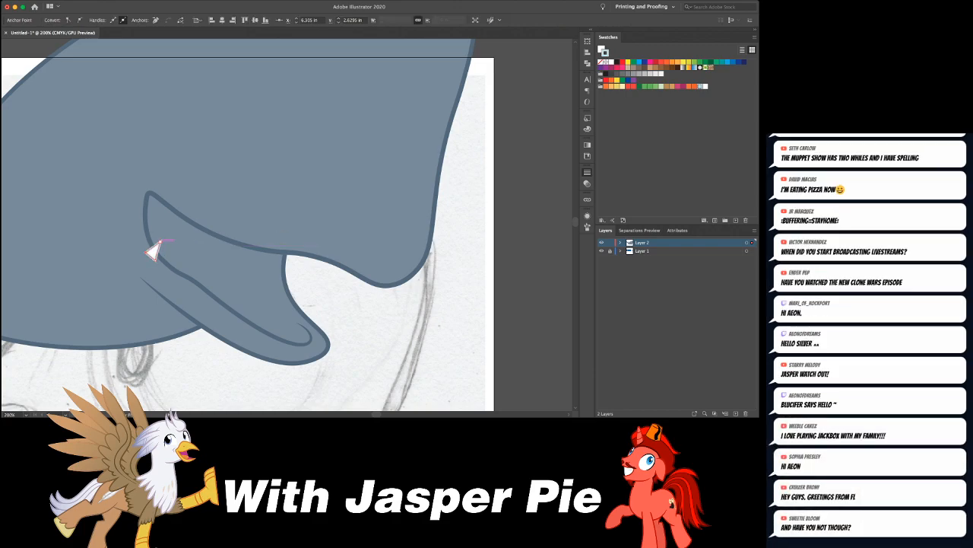
- Reshape the tooth into a narrow form with a rounded tip and a 2 pt uniform outline, and seat it across the inner jaw line
drag(162, 241, 166, 244)
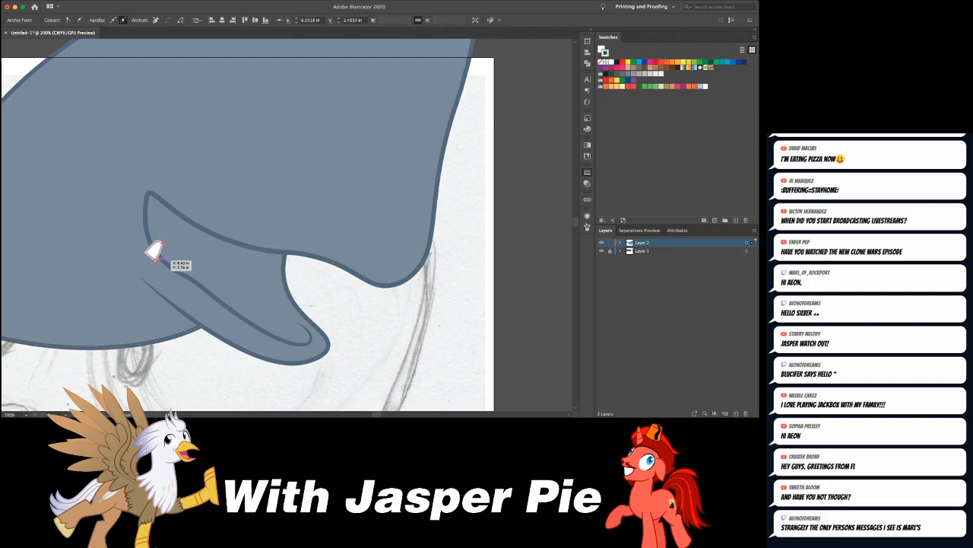
click(151, 251)
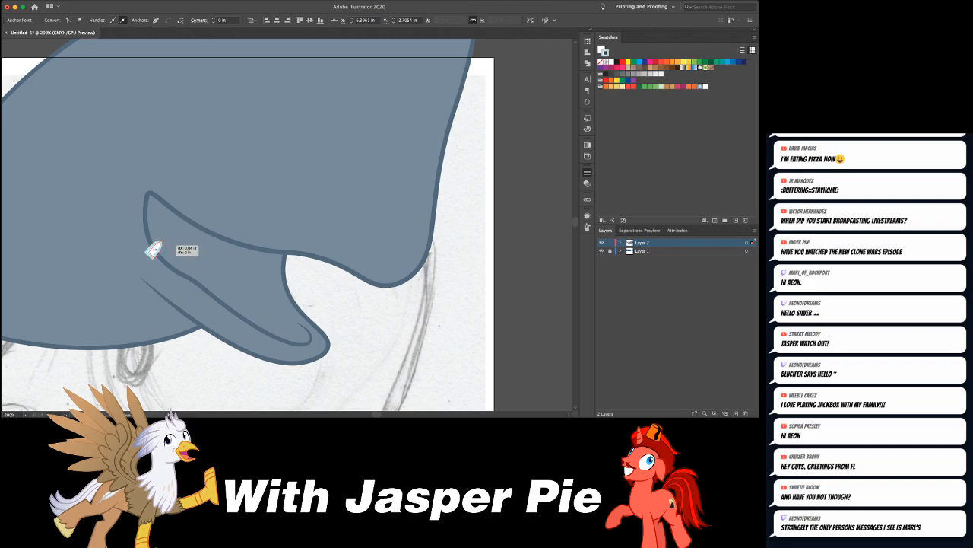
click(154, 250)
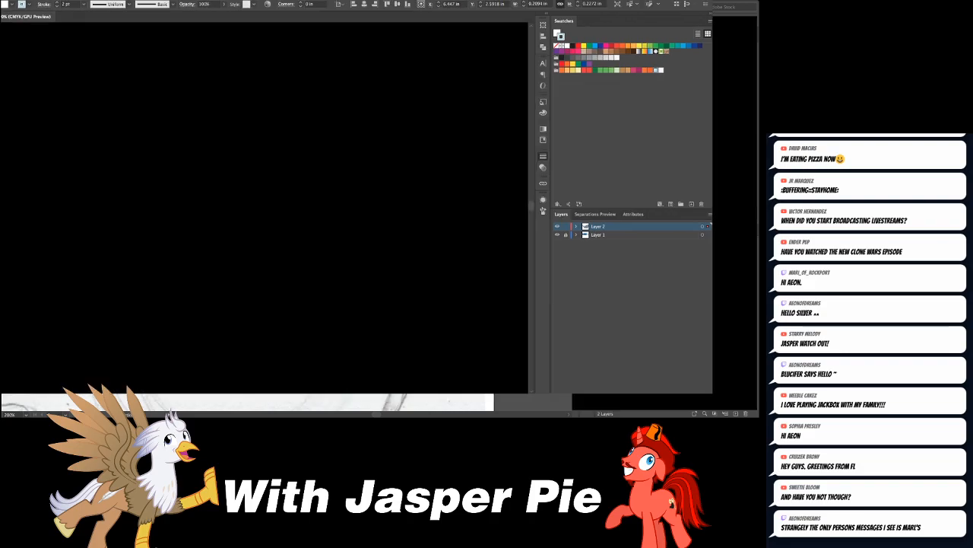
key(v)
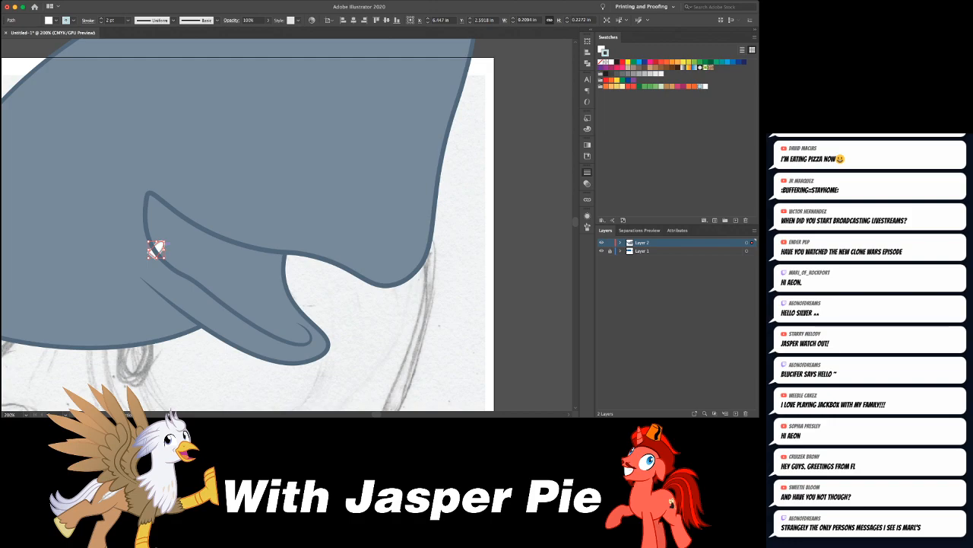
key(a)
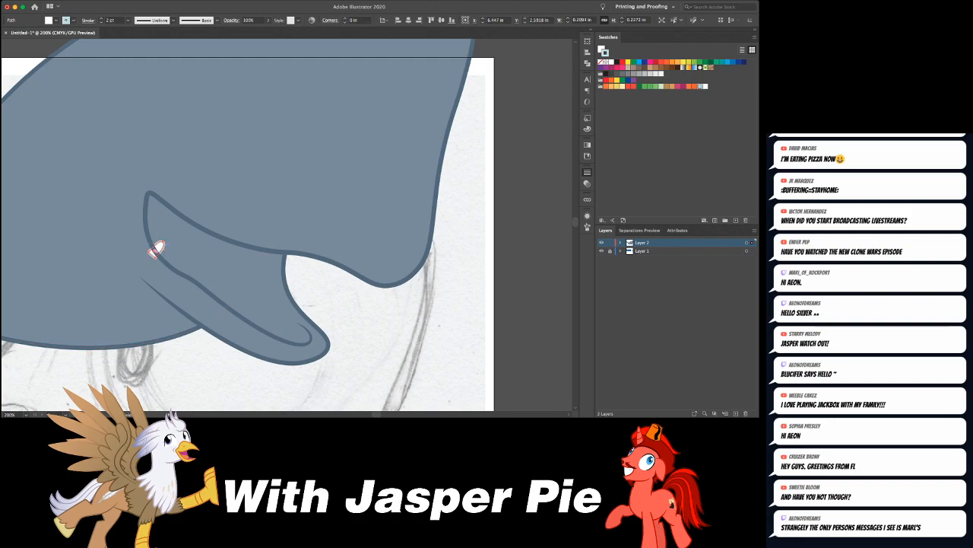
key(ctrl+=)
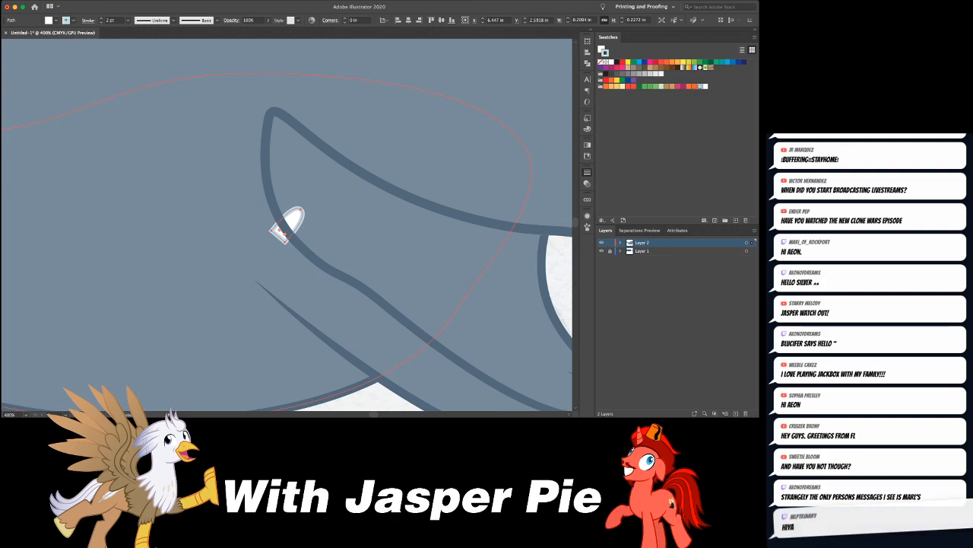
mouse_move(299, 211)
mouse_down()
mouse_move(311, 216)
mouse_move(301, 219)
mouse_up()
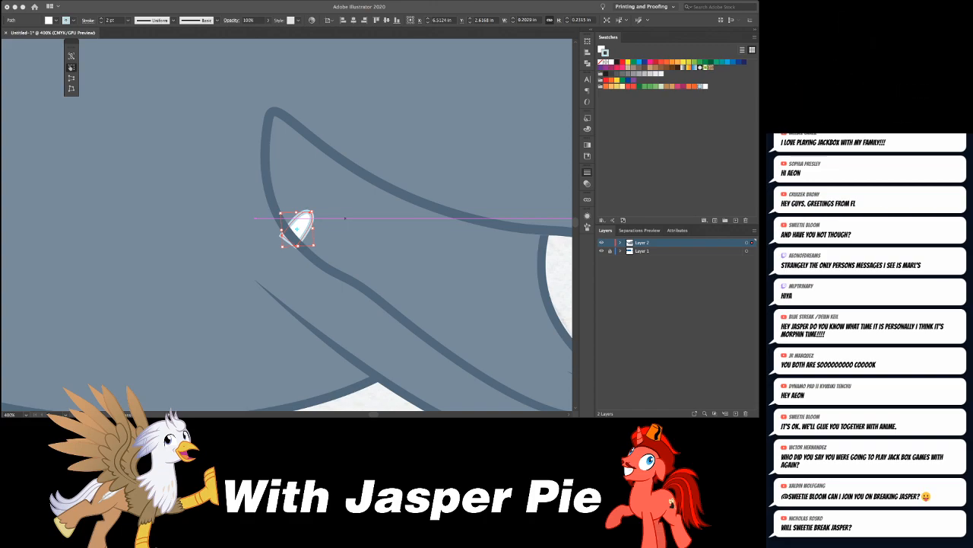
- Duplicate the tooth five times along the inner jaw line with even spacing, rotating the copies to follow the curve
scroll(344, 218, right, 5)
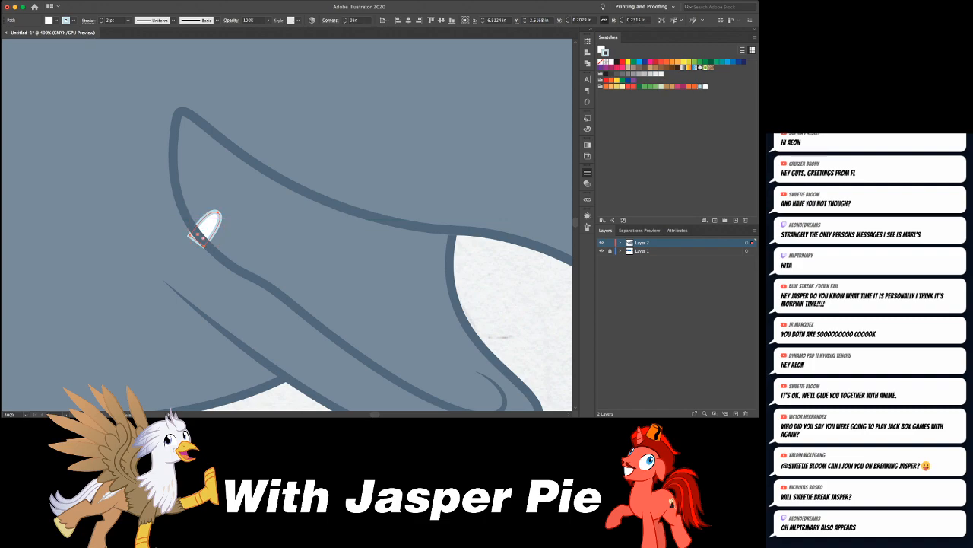
drag(204, 227, 254, 278)
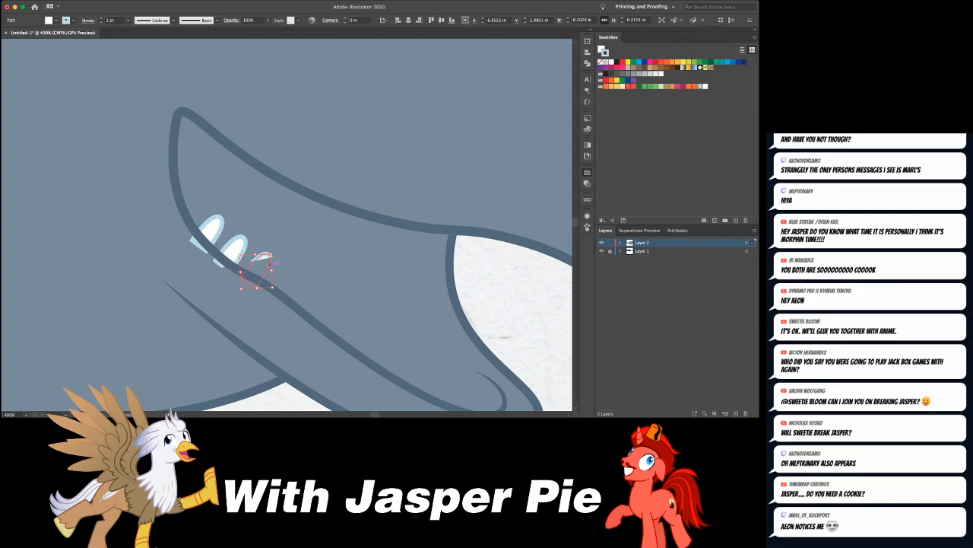
drag(250, 278, 271, 289)
drag(304, 279, 306, 281)
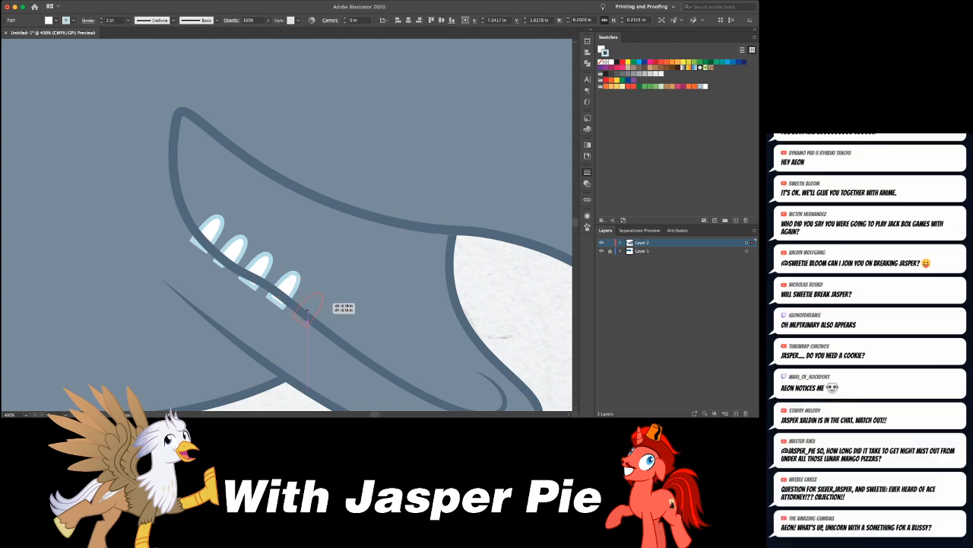
key(super+d)
drag(323, 299, 347, 319)
key(f)
click(331, 360)
key(super+x)
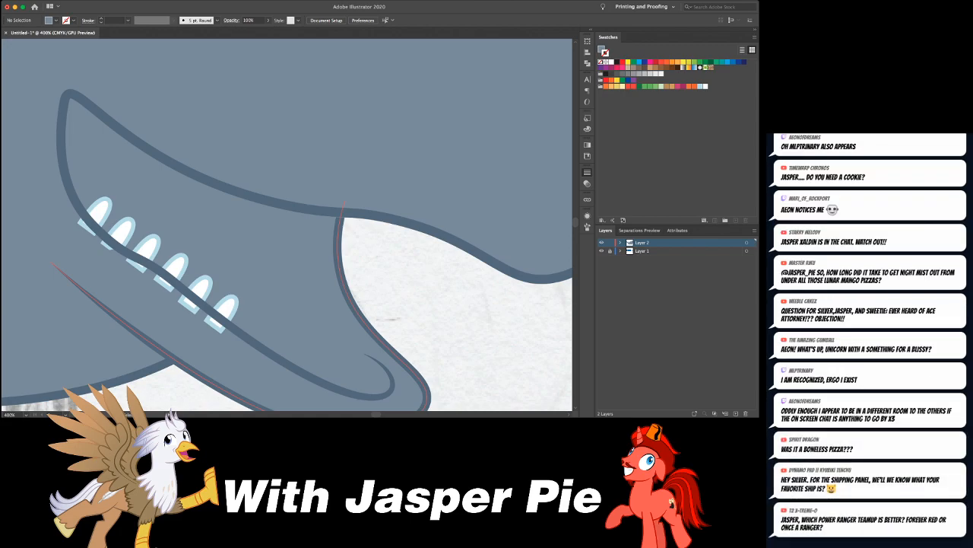
- Add three more tooth copies further down the inner jaw line and scale the last one down slightly
drag(221, 311, 247, 332)
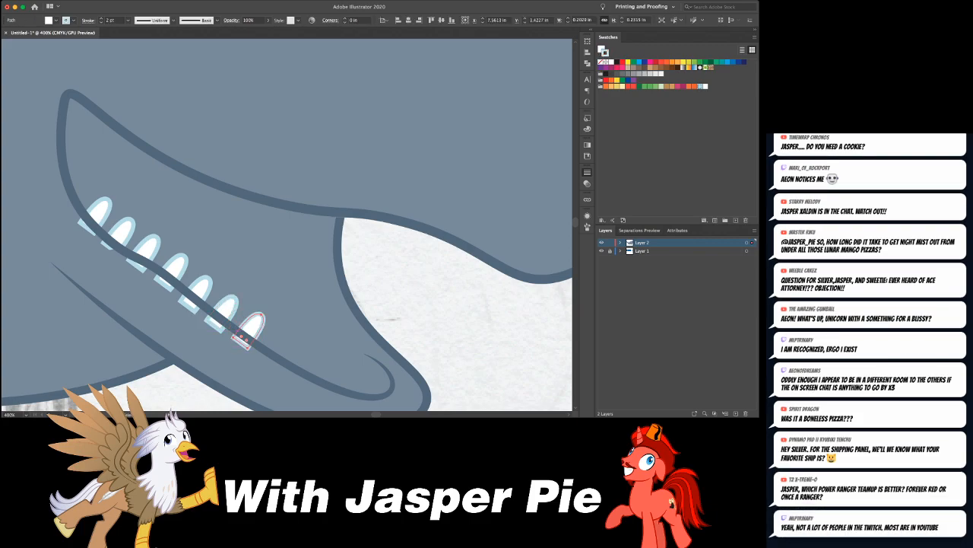
key(super+d)
drag(289, 339, 311, 349)
key(e)
key(a)
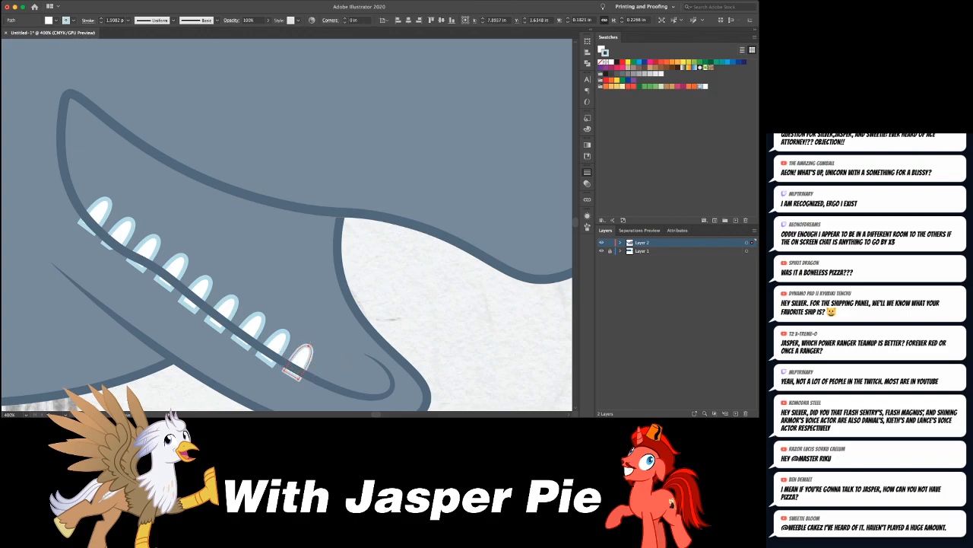
- Place two more progressively smaller tooth copies at the jaw tip and rotate the last one to fit the curve
key(super+shift+a)
drag(311, 349, 366, 378)
key(a)
key(super+shift+a)
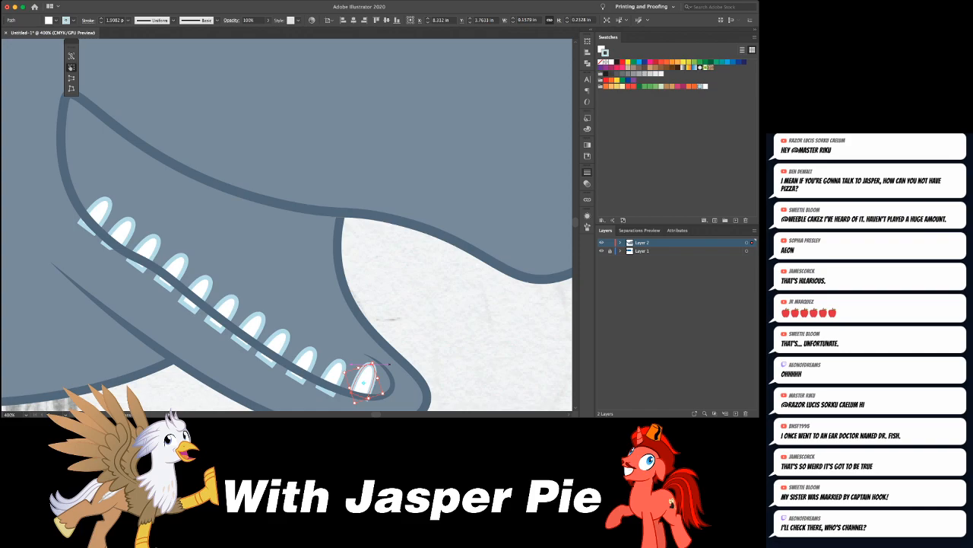
- Select the row of teeth from the jaw tip back to the mouth corner and group them
key(v)
shift+click(341, 370)
shift+click(314, 356)
shift+click(278, 342)
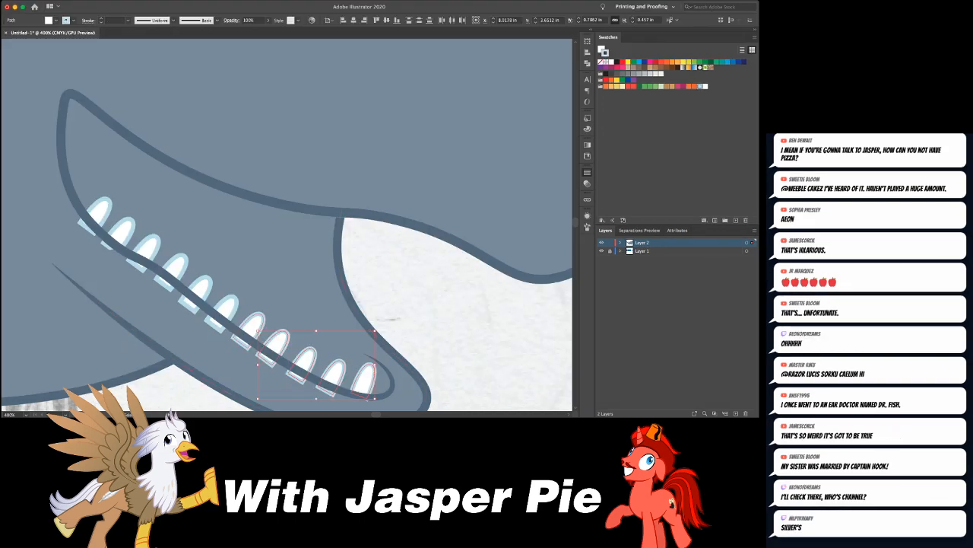
shift+click(253, 324)
shift+click(226, 307)
shift+click(200, 288)
shift+click(175, 267)
shift+click(147, 245)
shift+click(121, 230)
shift+click(99, 211)
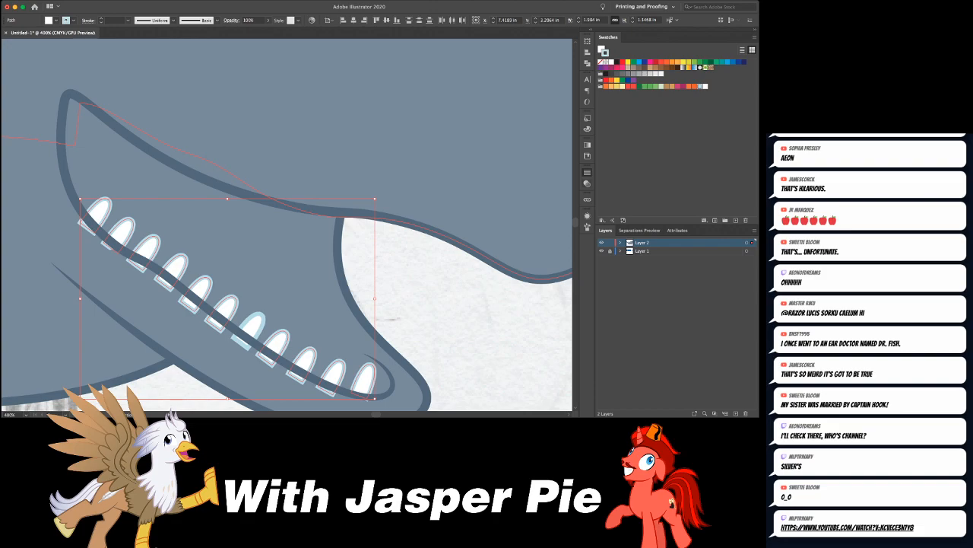
key(ctrl+g)
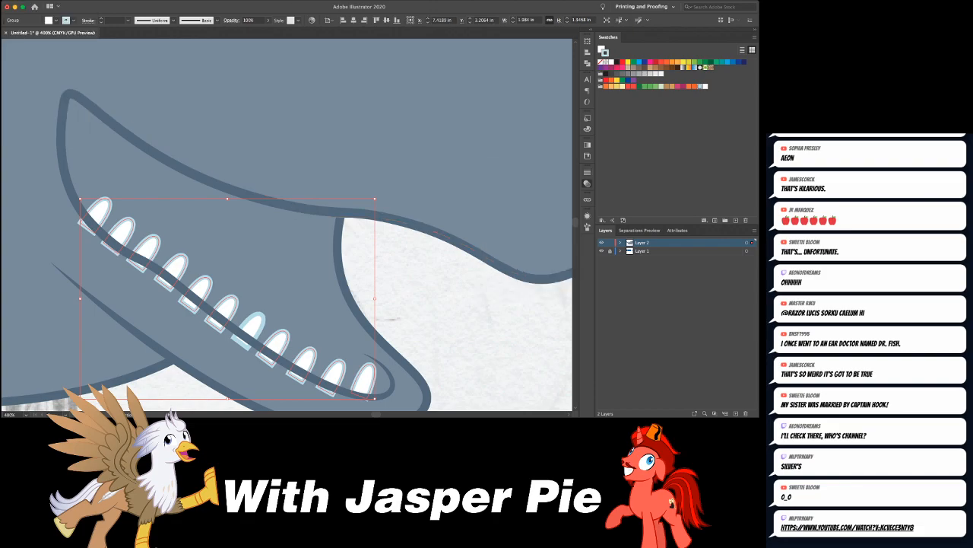
- Add an opacity mask to the tooth group and draw a closed black shape without stroke below the inner jaw line to hide the tooth bases
double_click(511, 217)
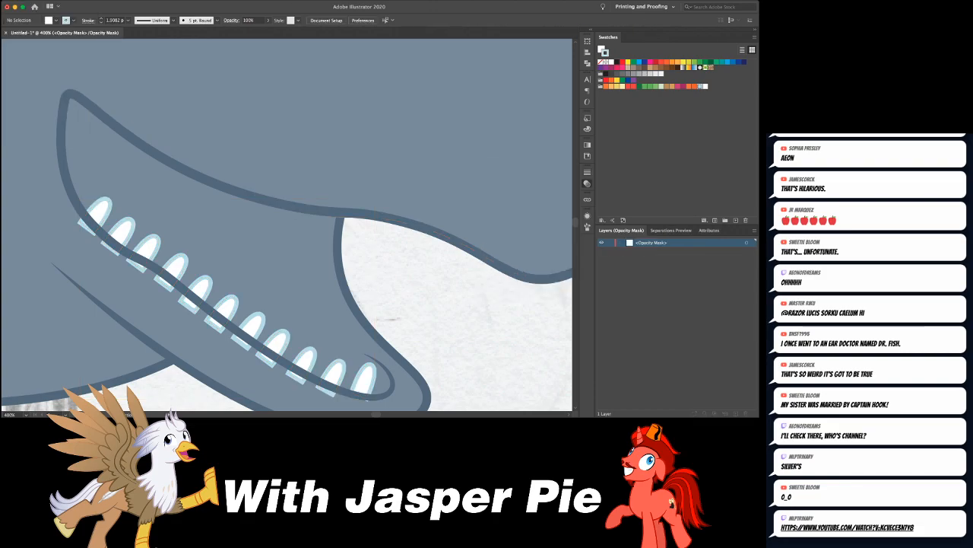
click(76, 201)
drag(121, 248, 203, 309)
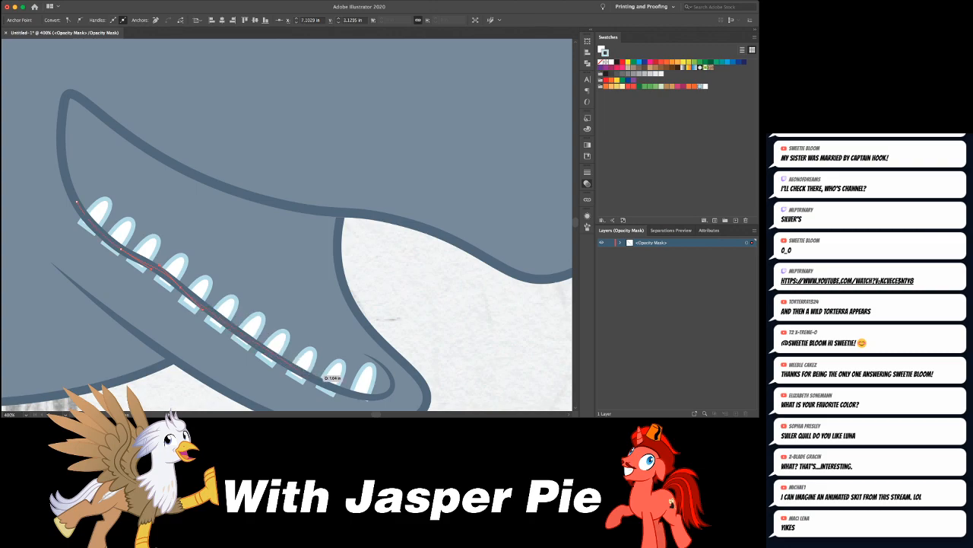
click(388, 392)
scroll(410, 377, down, 4)
drag(316, 335, 286, 329)
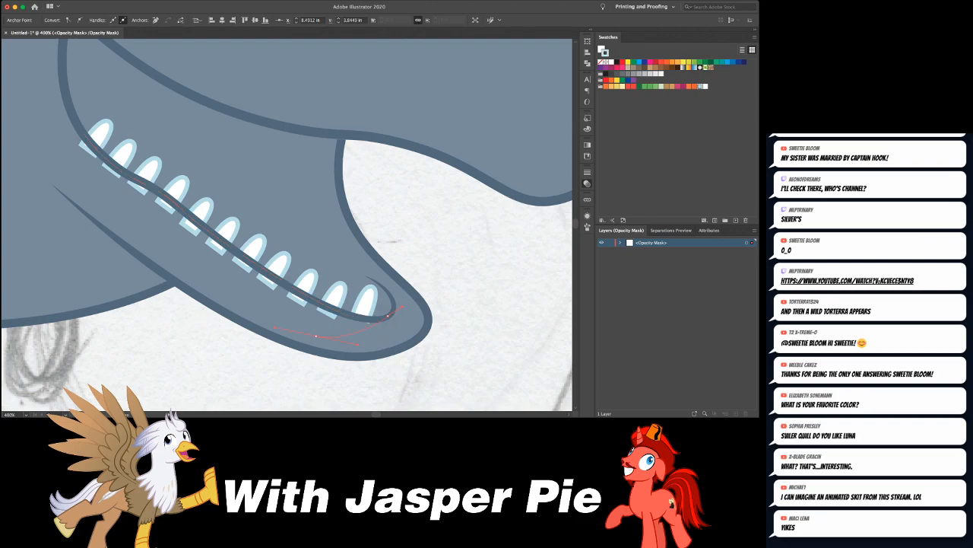
drag(61, 154, 58, 135)
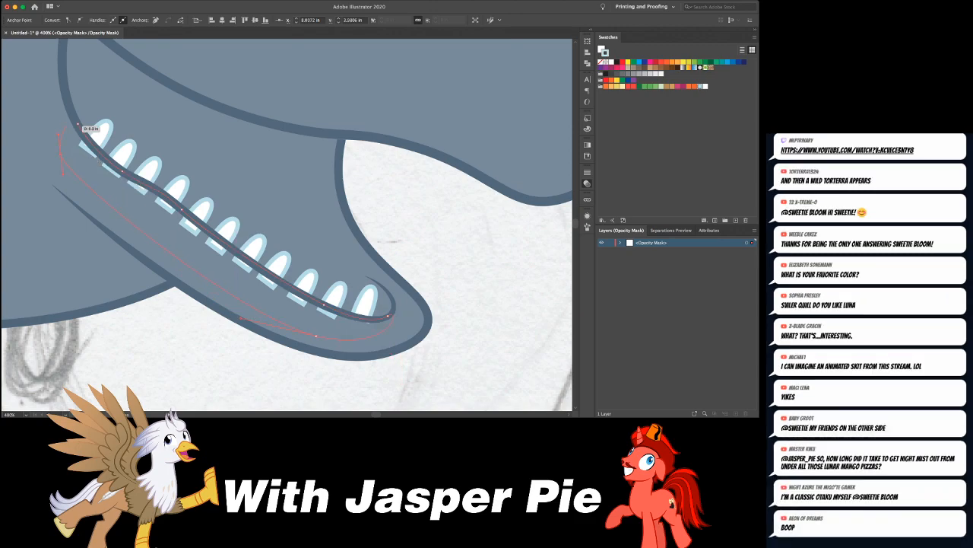
click(77, 124)
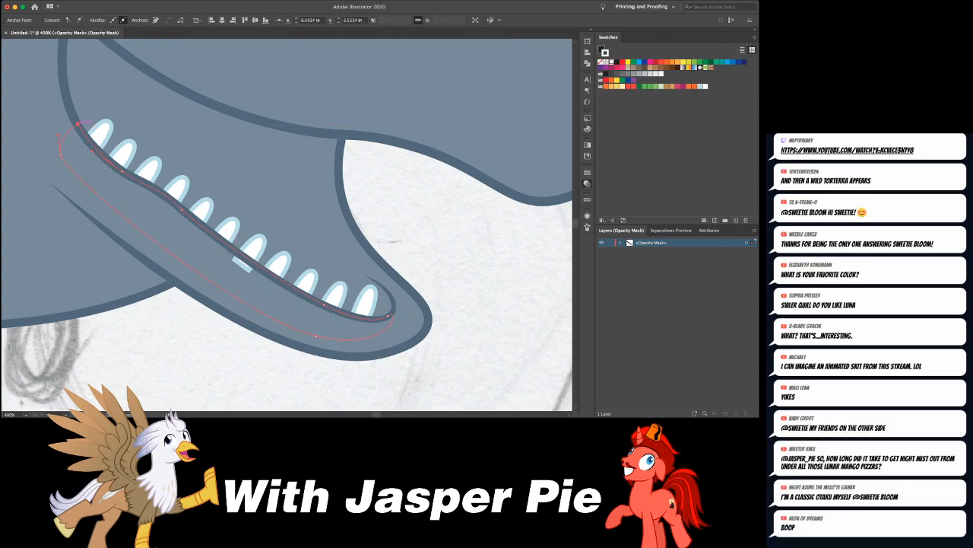
key(super+shift+a)
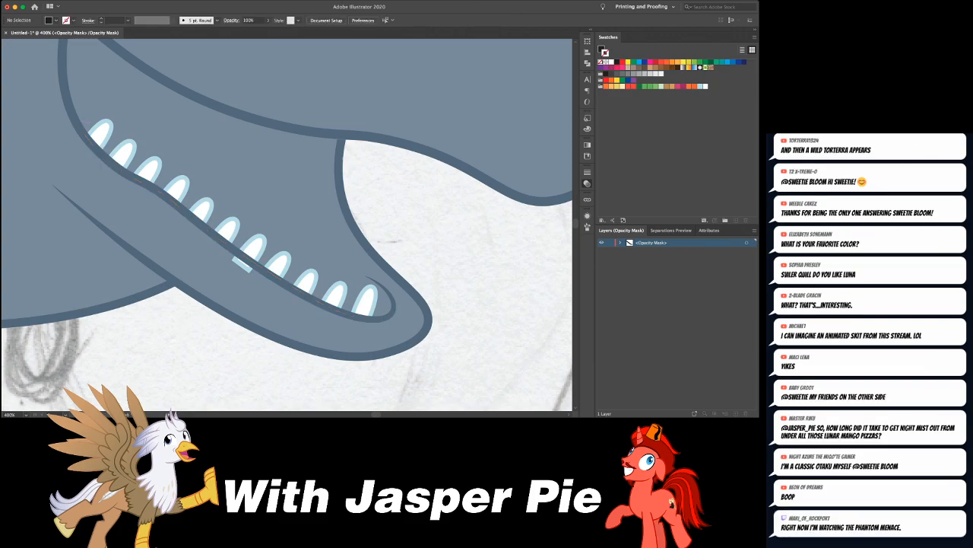
click(495, 213)
- Move the stray unmasked tooth in the middle of the row into the masked tooth group
key(super+shift+a)
click(263, 245)
double_click(278, 262)
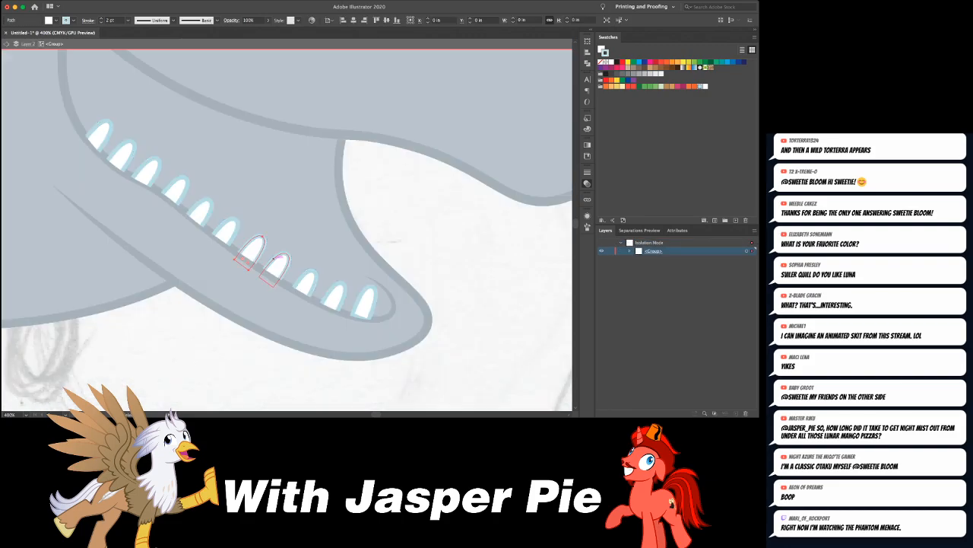
key(Escape)
key(super+minus)
key(super+minus)
key(super+minus)
key(super+minus)
key(super+minus)
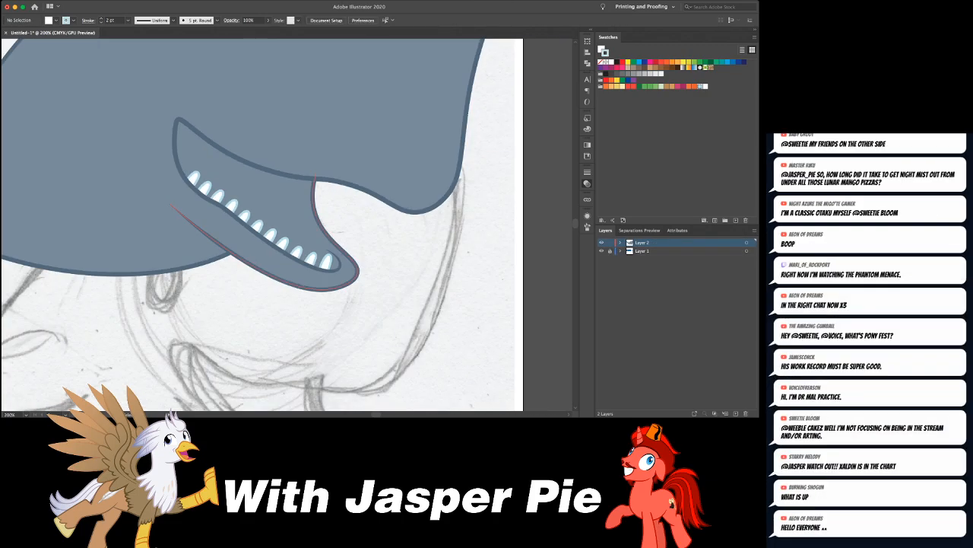
- Rotate the last tooth at the jaw tip slightly to follow the curve of the jaw
key(super+equal)
key(super+equal)
key(super+equal)
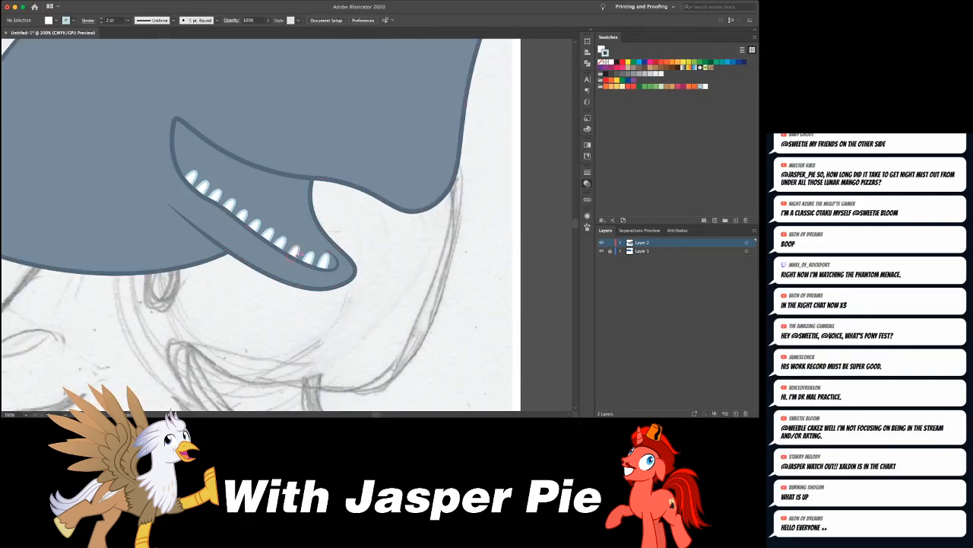
click(324, 262)
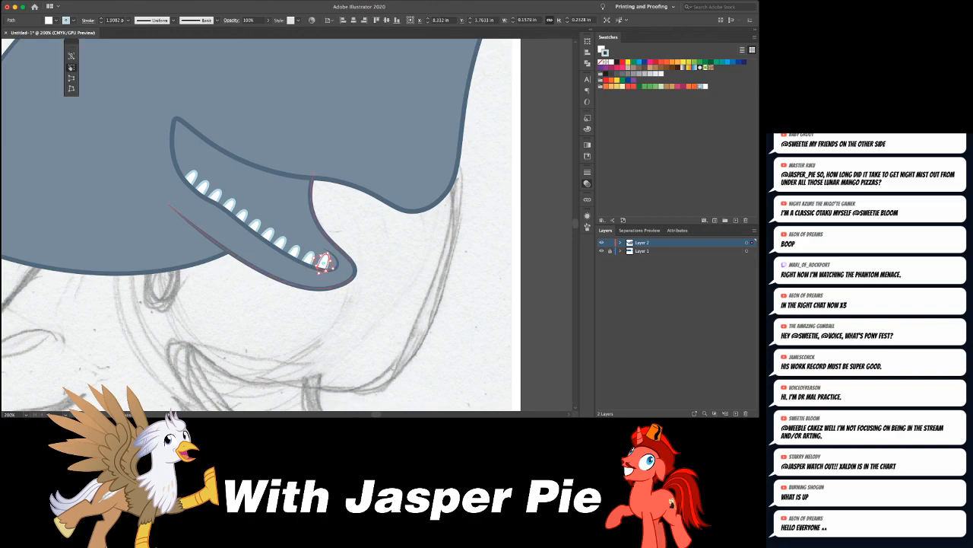
drag(324, 261, 330, 253)
key(super+shift+a)
key(super+equal)
key(super+equal)
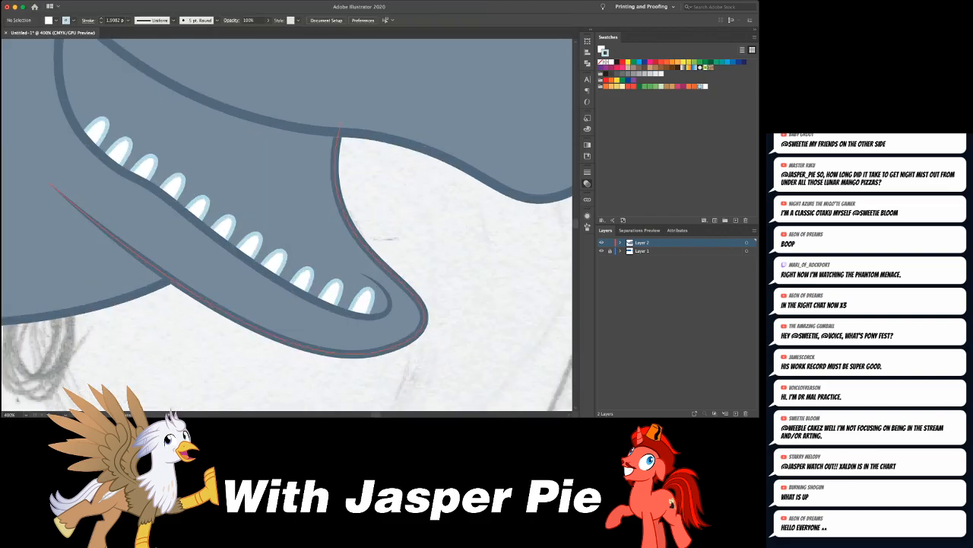
- Place a copy of the jaw-tip tooth just above it, near the far edge of the mouth, to start a second row
click(366, 301)
key(super+shift+a)
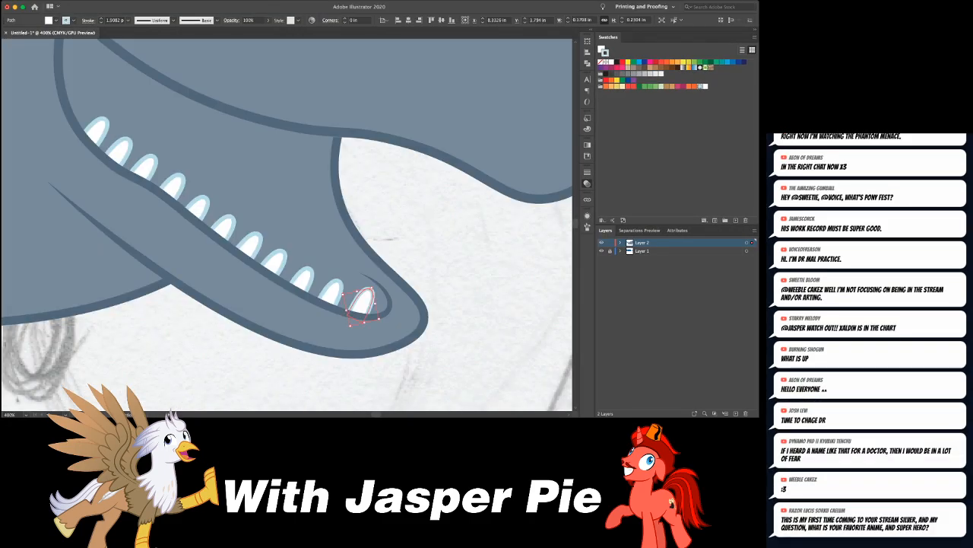
click(365, 303)
drag(366, 303, 377, 276)
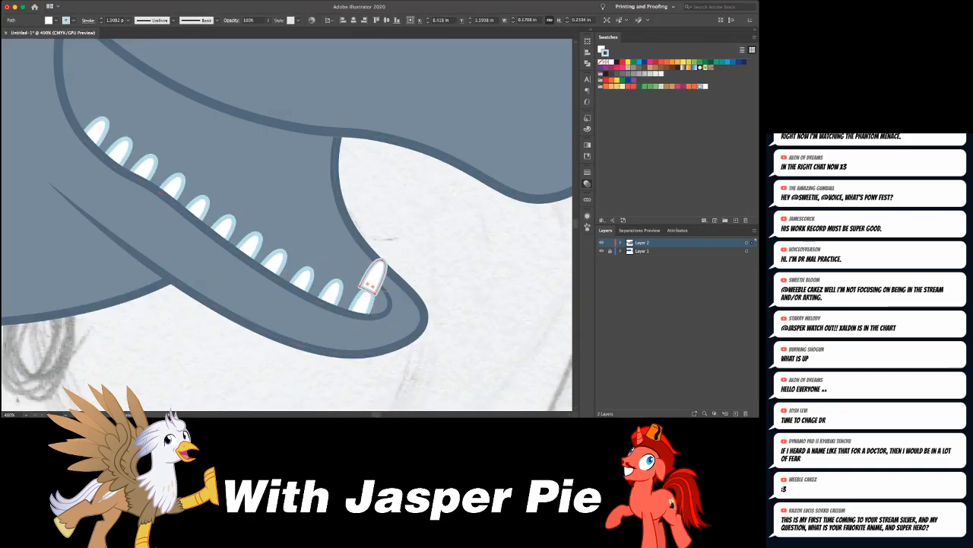
key(v)
key(a)
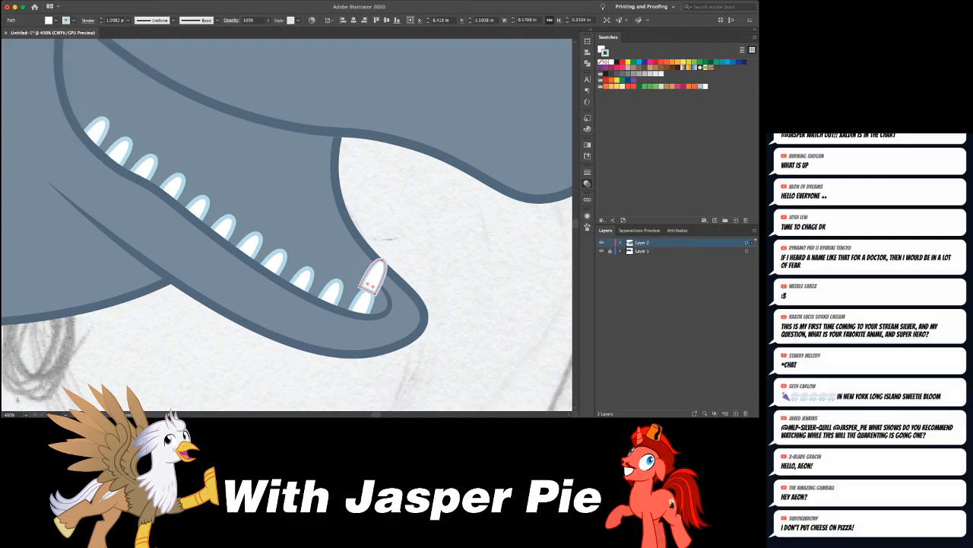
key(v)
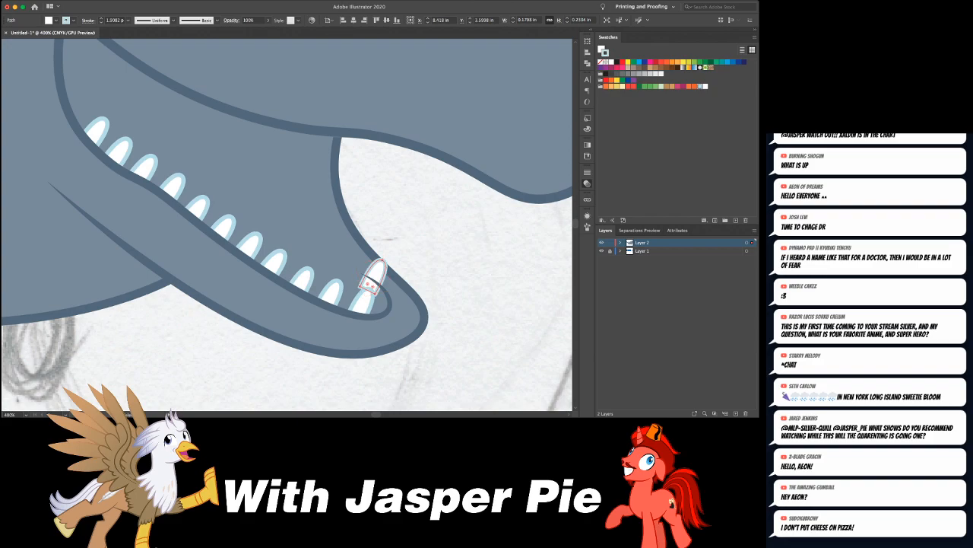
- Rotate the copied tooth to lean further toward the jaw tip and round the corners of its base
key(super+equal)
key(super+equal)
key(e)
drag(358, 188, 362, 197)
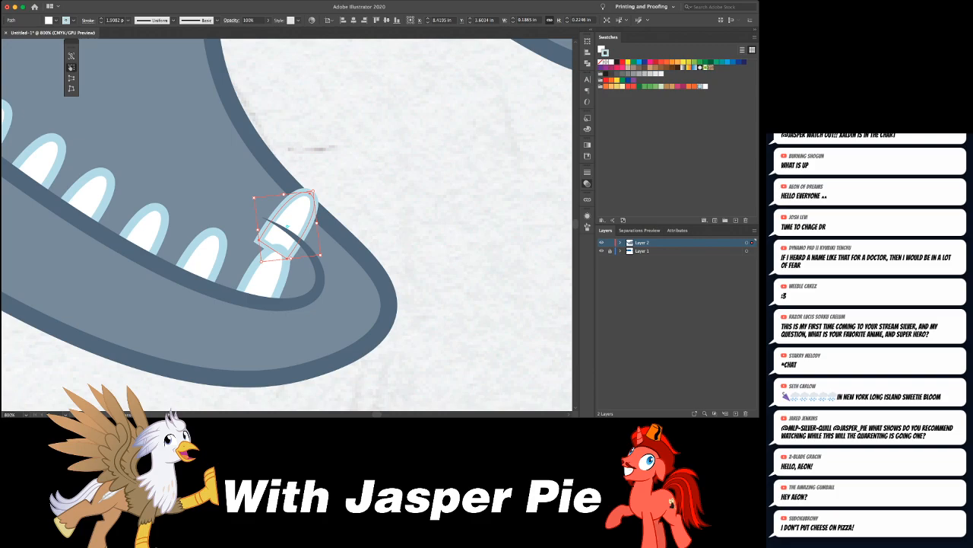
key(super+z)
key(a)
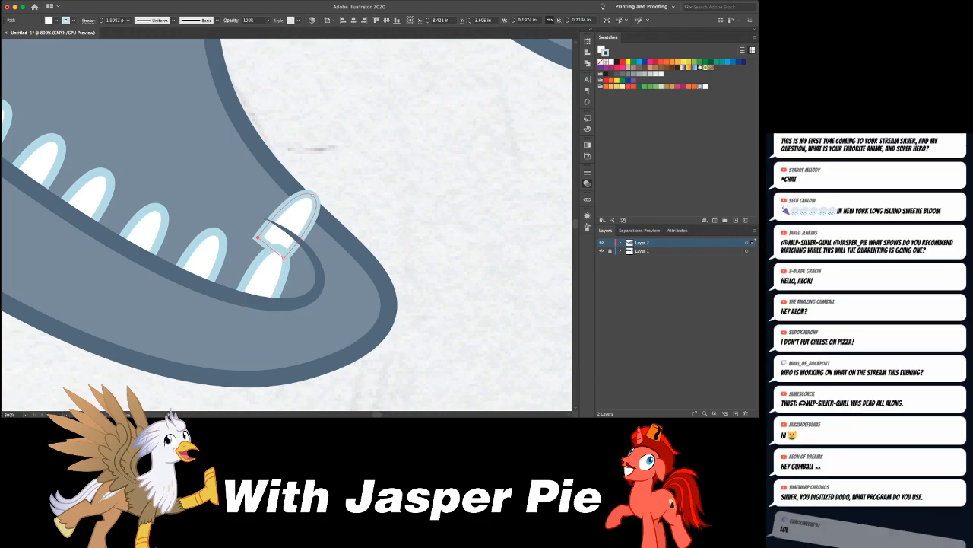
click(268, 252)
drag(267, 252, 265, 257)
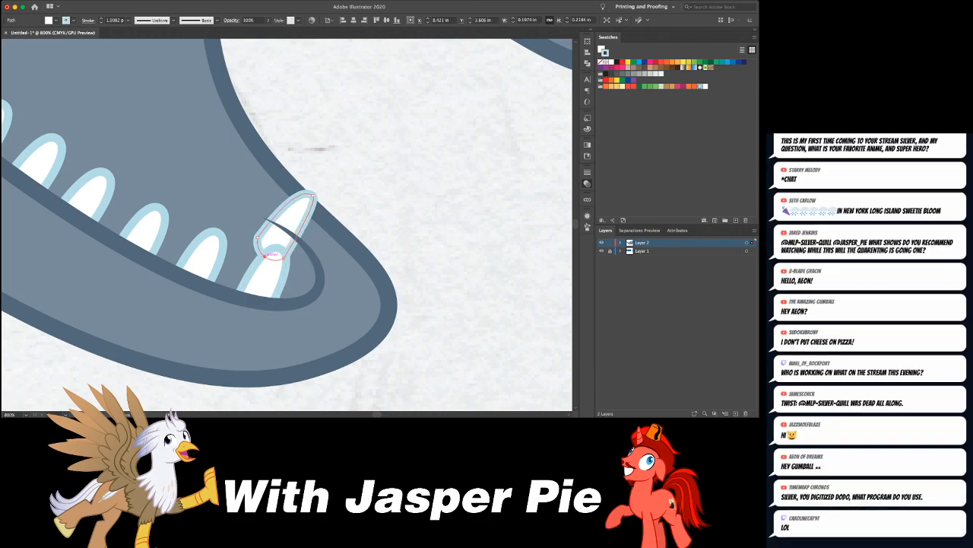
- Add a second rounded far-side tooth behind the first and pull both tips inward to shorten them inside the mouth edge
drag(308, 200, 324, 230)
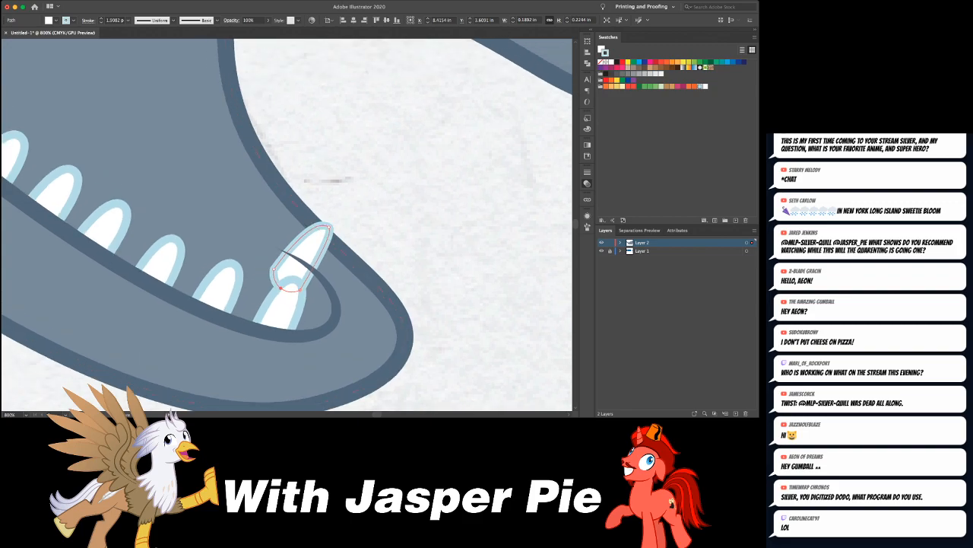
key(e)
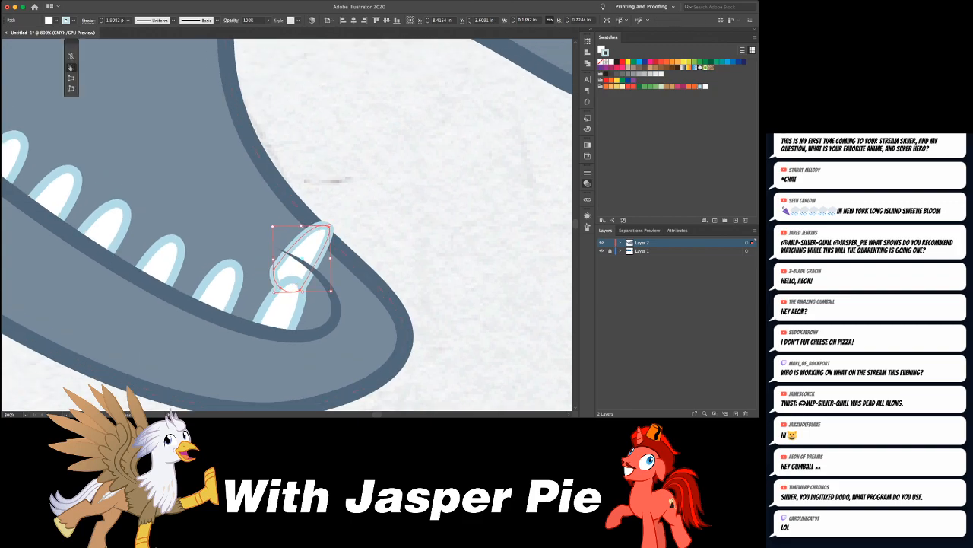
drag(330, 226, 339, 244)
key(super+z)
key(super+z)
click(338, 238)
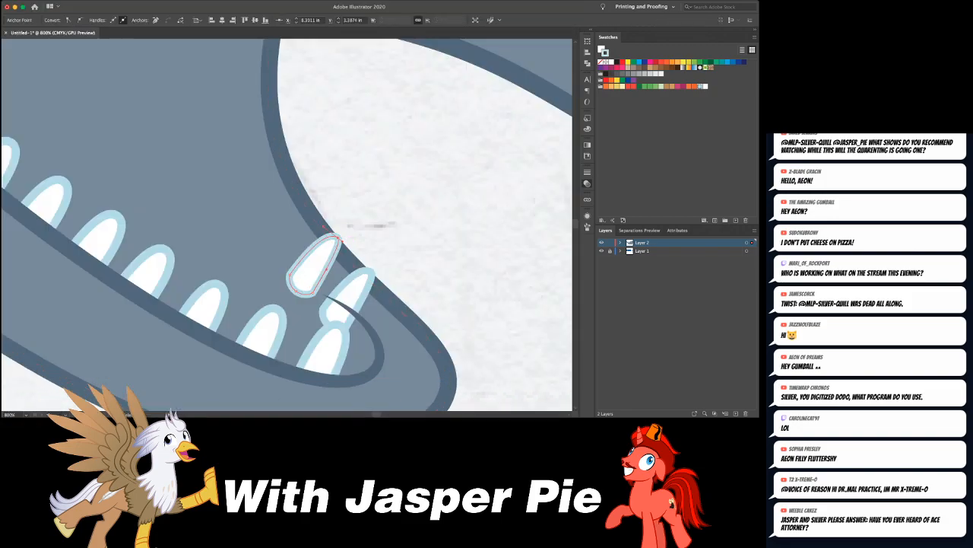
shift+click(371, 272)
drag(366, 279, 363, 283)
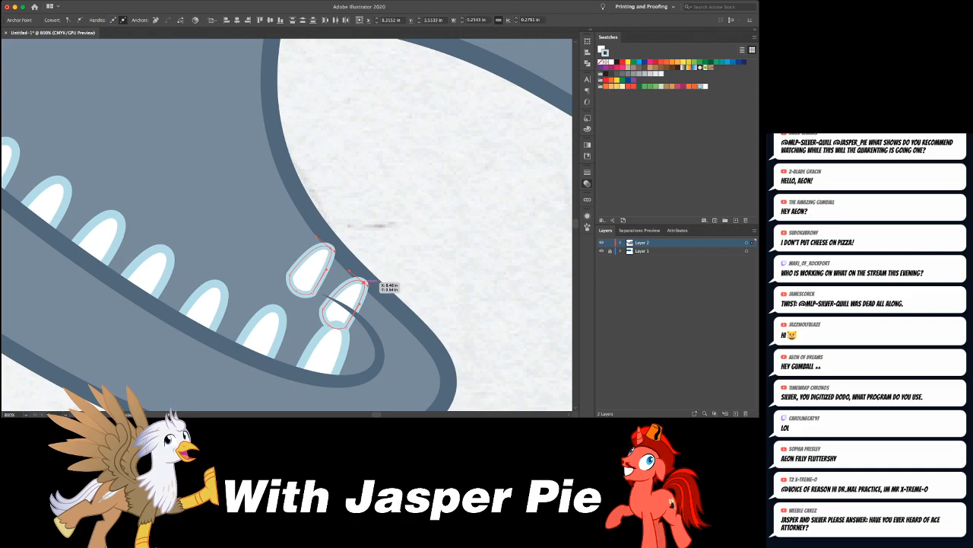
key(super+shift+a)
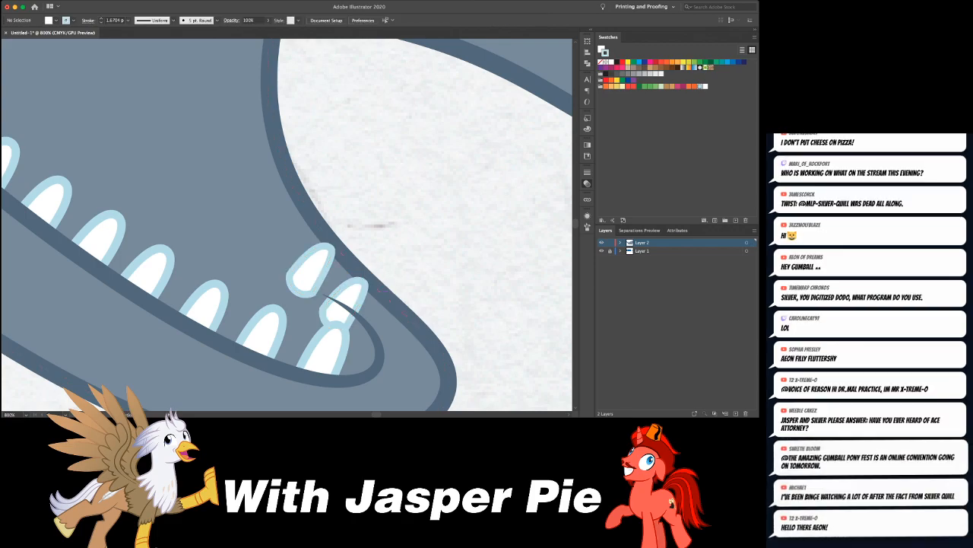
- Continue the far-side row with two more slightly rotated tooth copies running back into the mouth
key(super+minus)
key(super+minus)
key(super+minus)
key(super+minus)
key(super+equal)
key(super+equal)
key(super+equal)
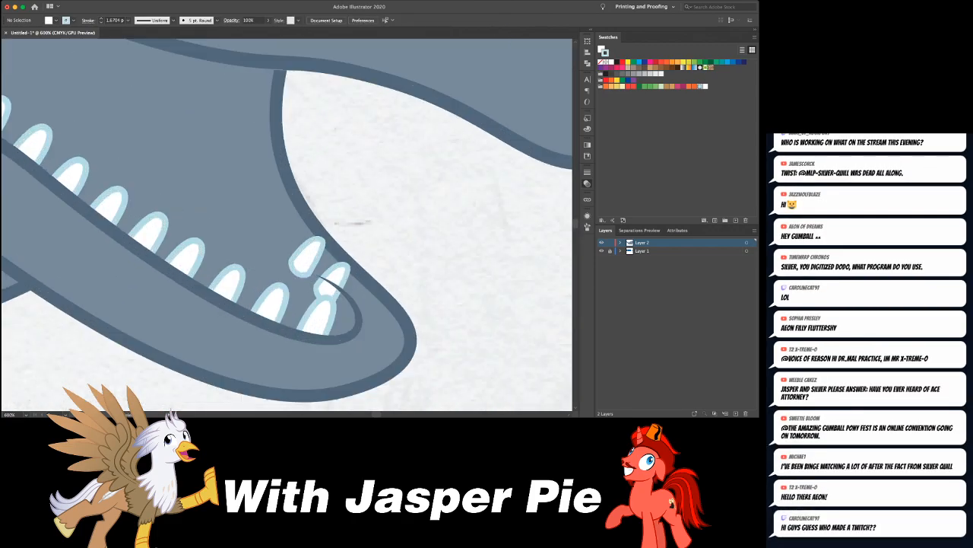
drag(308, 256, 321, 225)
key(e)
key(a)
drag(282, 229, 254, 200)
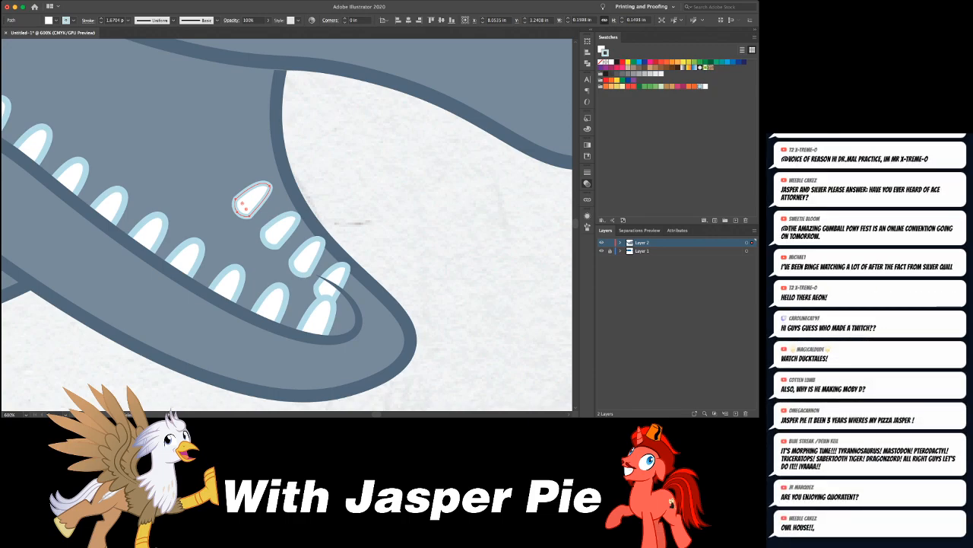
- Extend the far-side row with three more tooth copies, adjusting their angle to follow the far jaw edge
mouse_move(243, 202)
mouse_down()
mouse_move(219, 172)
mouse_move(228, 168)
mouse_move(255, 202)
mouse_up()
drag(238, 166, 267, 162)
key(e)
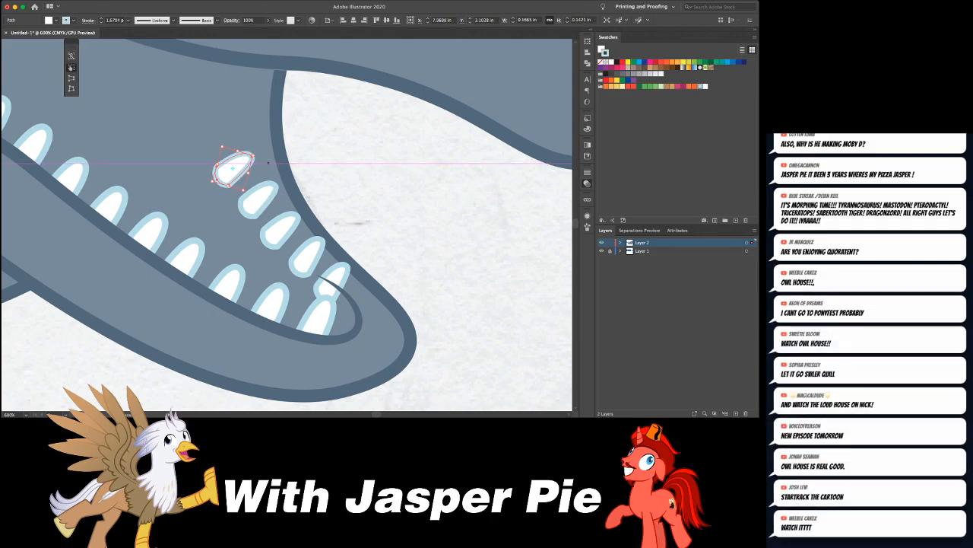
key(a)
drag(245, 161, 226, 131)
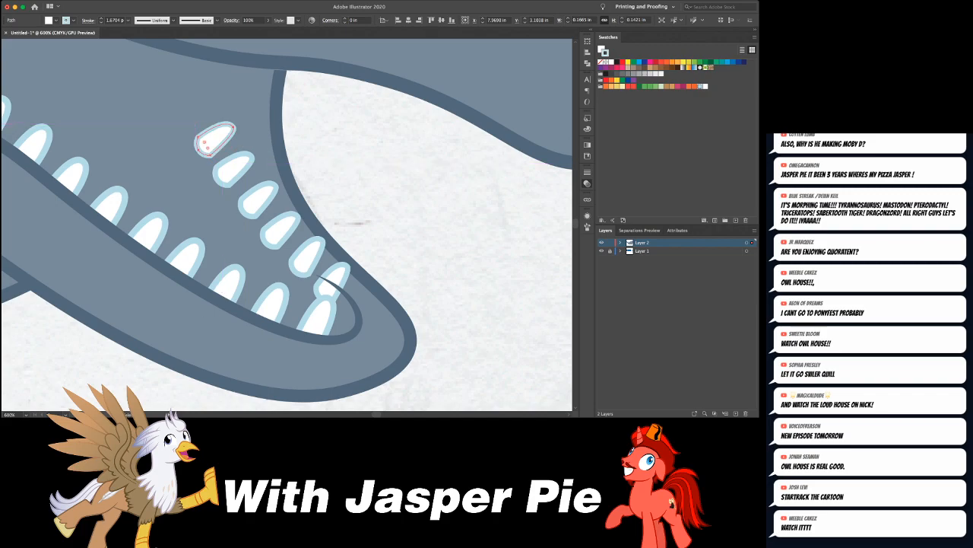
scroll(228, 133, up, 3)
scroll(228, 133, left, 2)
drag(260, 210, 235, 180)
key(ctrl+shift+a)
- Try to bring the far-side tooth at the jaw tip to the front of the stacking order
key(ctrl+minus)
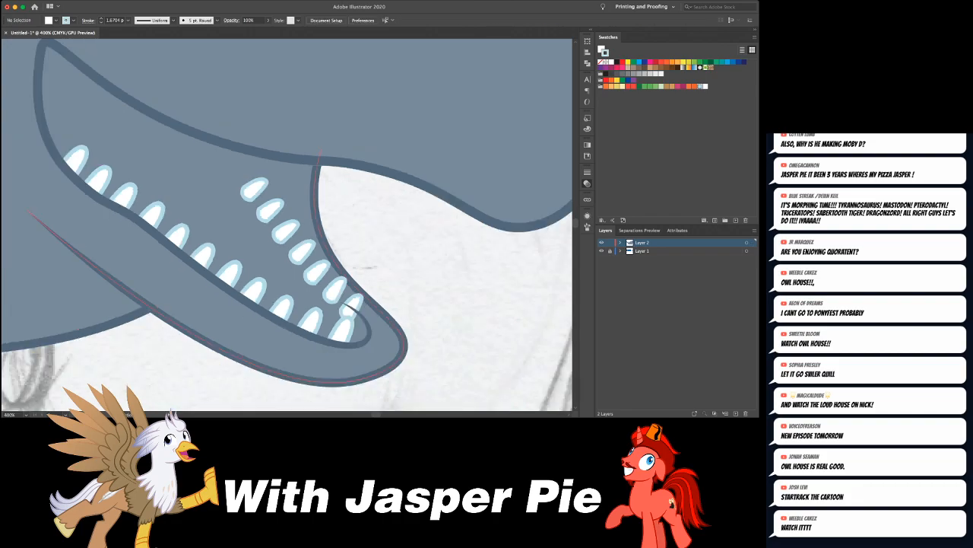
key(ctrl+minus)
key(ctrl+minus)
key(ctrl+minus)
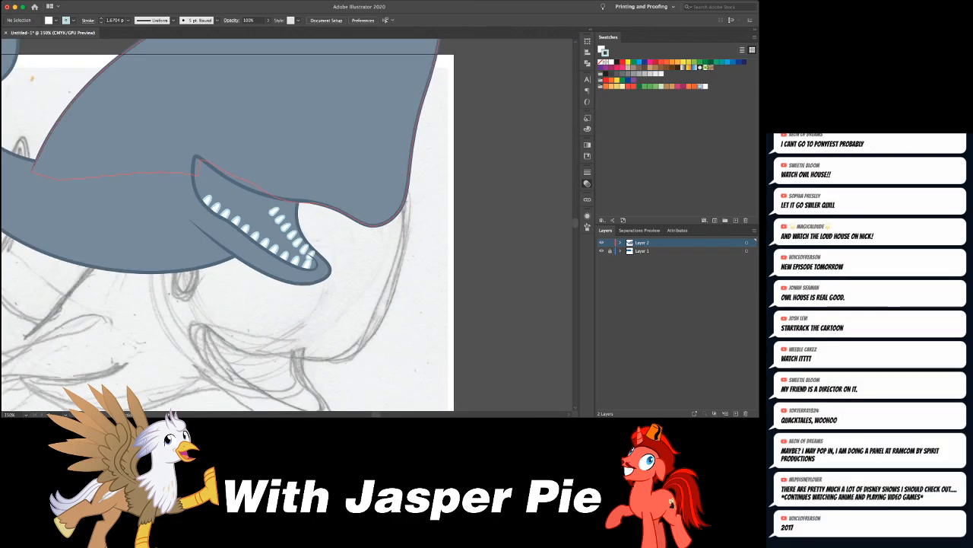
key(ctrl+plus)
key(ctrl+plus)
key(ctrl+plus)
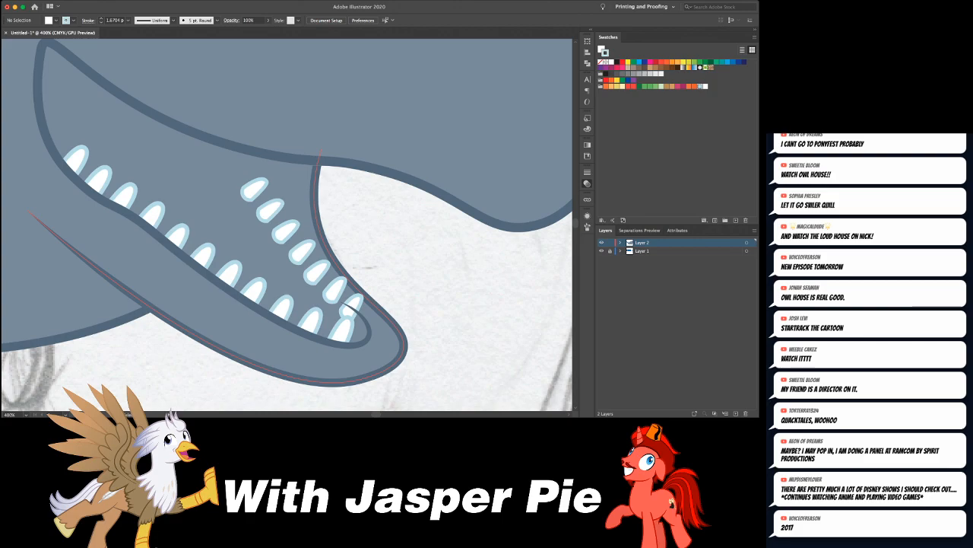
click(350, 308)
key(shift+super+bracketright)
key(shift+super+a)
- Add an opacity mask to the inner jaw line and paint black over its tip where it crosses the far-side tooth
click(369, 327)
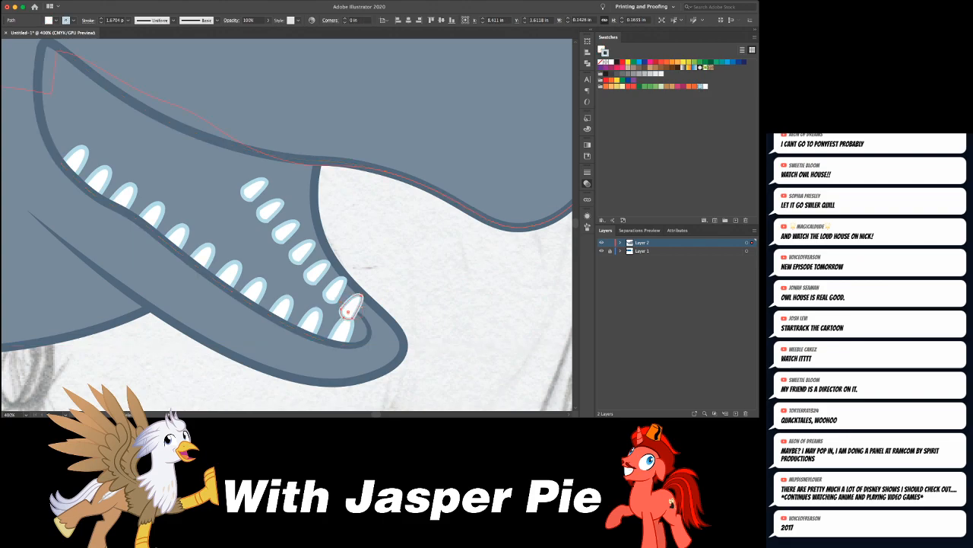
click(525, 214)
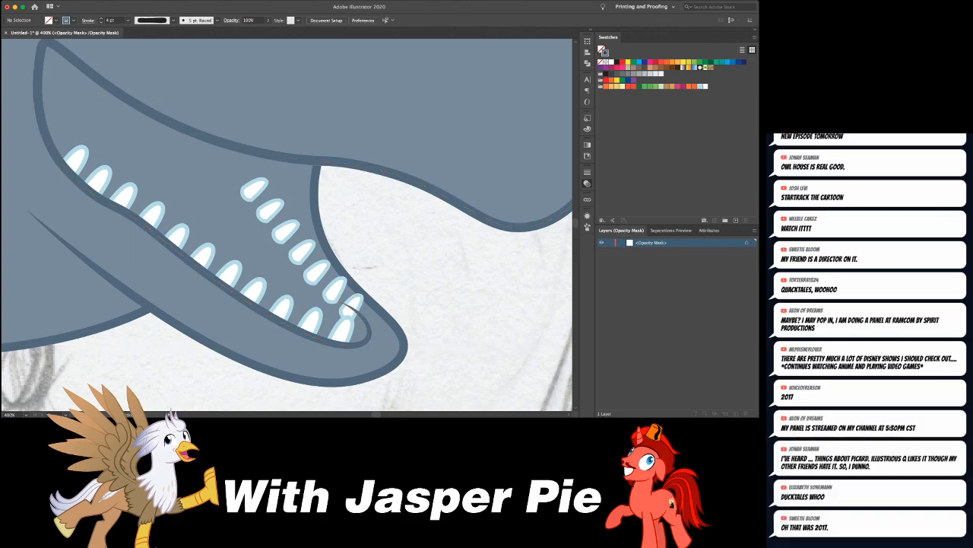
click(347, 309)
click(617, 62)
key(x)
click(617, 62)
click(490, 213)
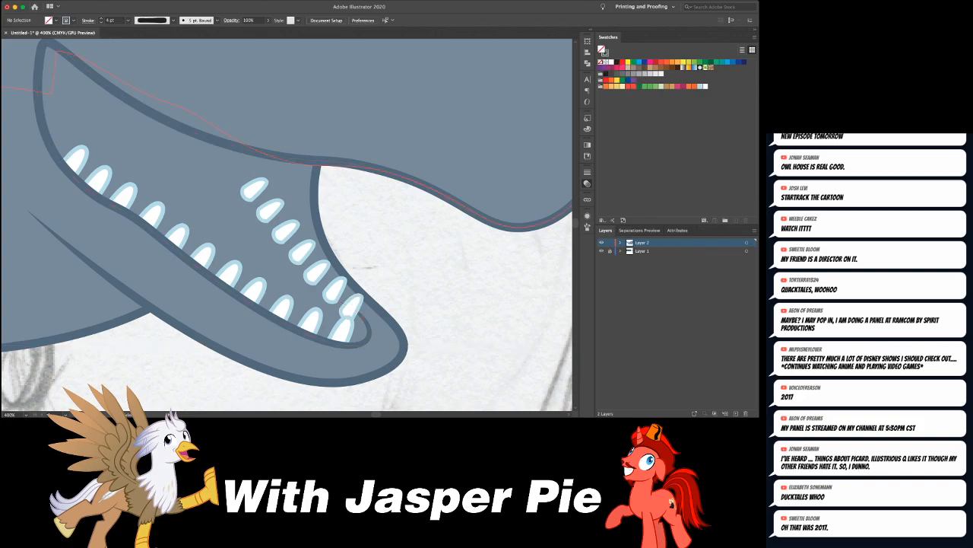
- Examine the whole whale and compare its mouth with the reference whale pictures beside the artboard
key(super+minus)
key(super+minus)
key(super+minus)
key(super+minus)
key(super+minus)
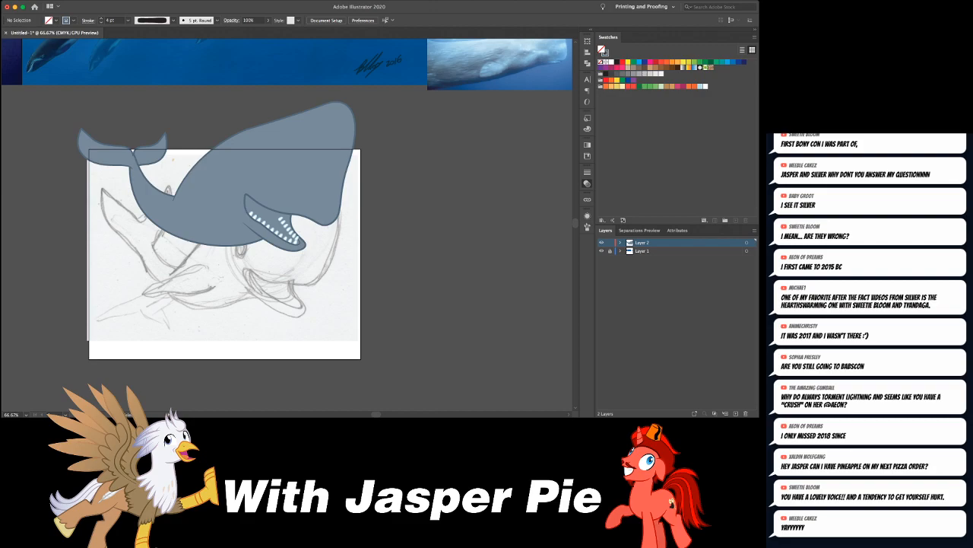
key(super+equal)
key(super+equal)
key(super+equal)
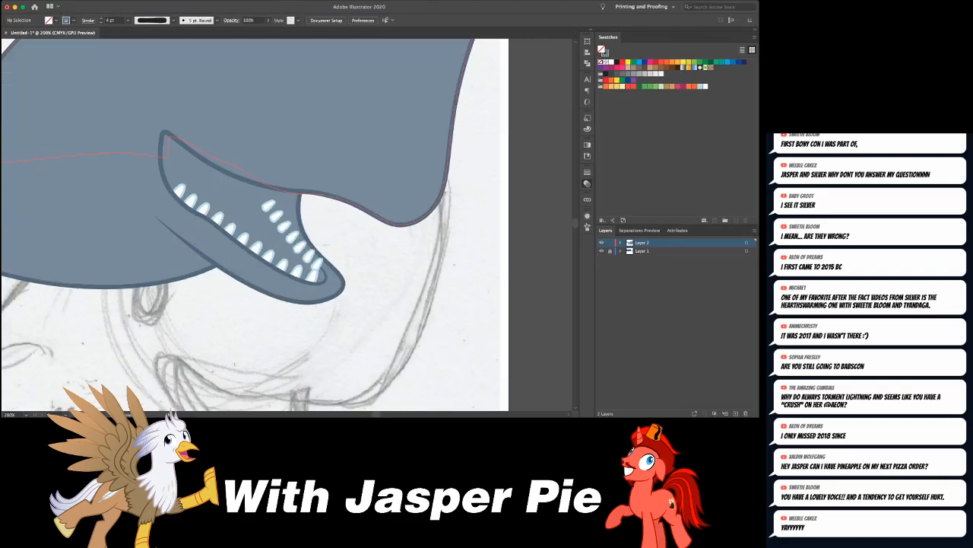
key(super+minus)
key(super+minus)
key(super+minus)
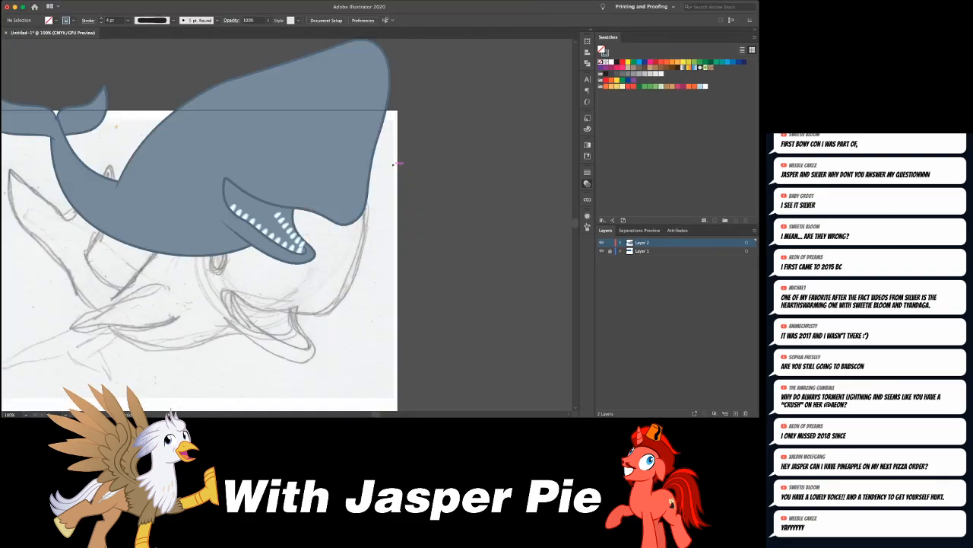
scroll(287, 224, right, 3)
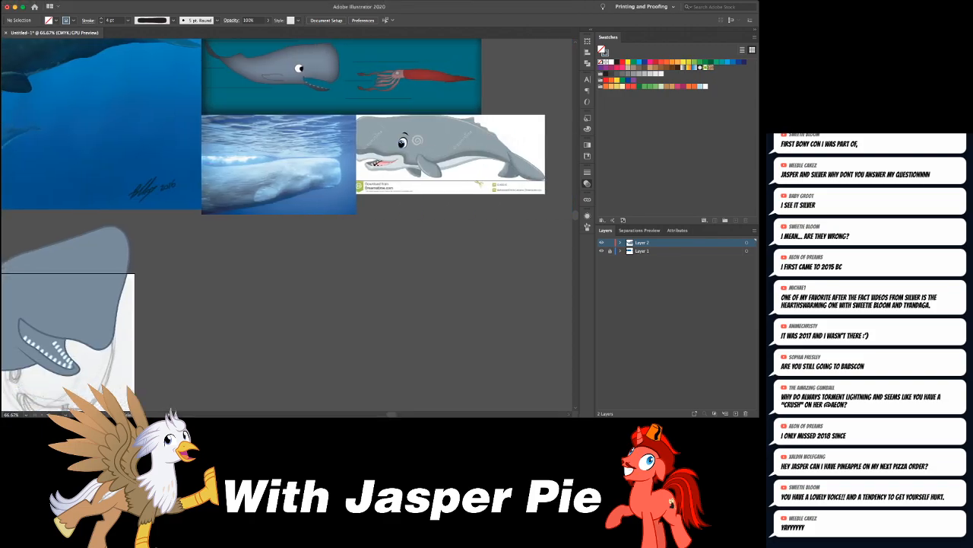
scroll(287, 223, left, 4)
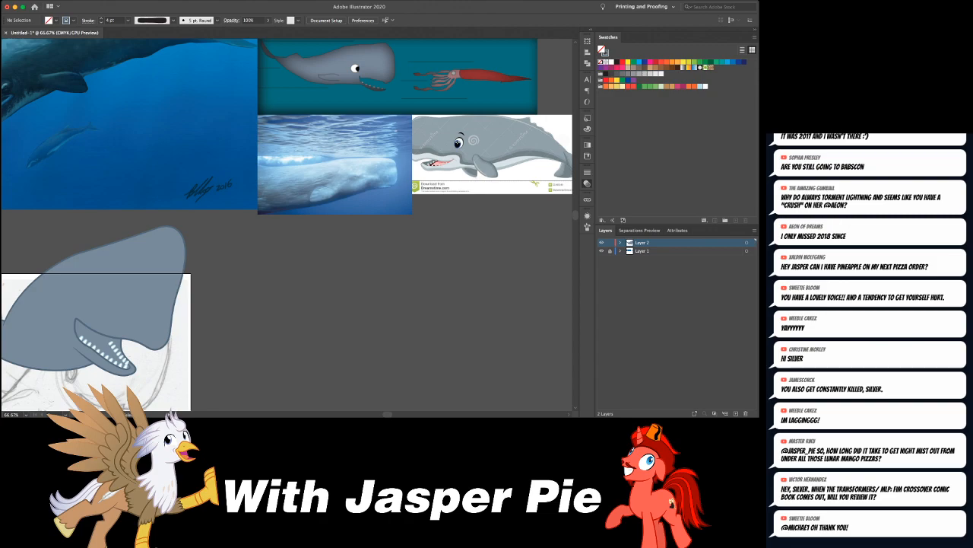
- Draw a closed gum shape with a pink fill and no stroke along the base of the near row of teeth
click(678, 86)
key(ctrl+equal)
key(ctrl+equal)
key(ctrl+equal)
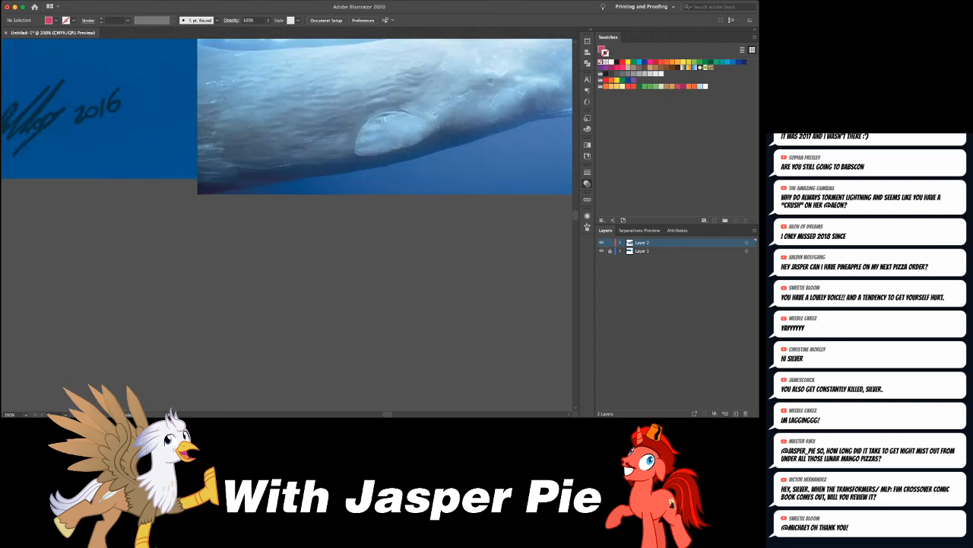
scroll(286, 225, down, 10)
scroll(287, 225, left, 10)
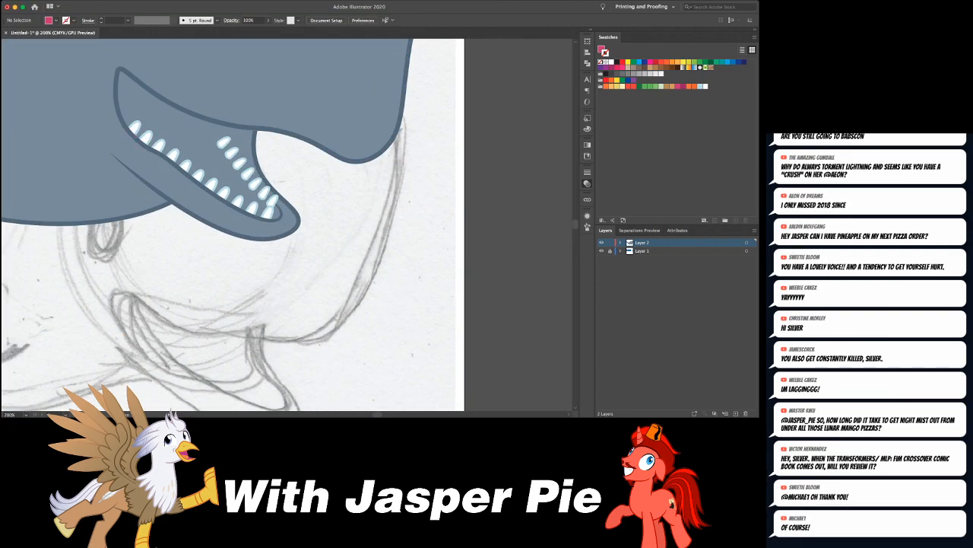
drag(119, 125, 228, 220)
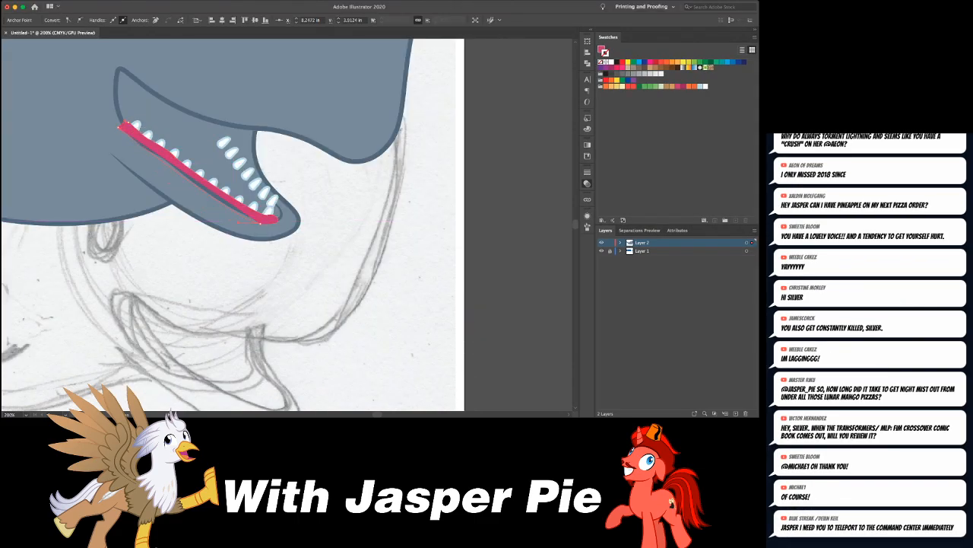
click(123, 127)
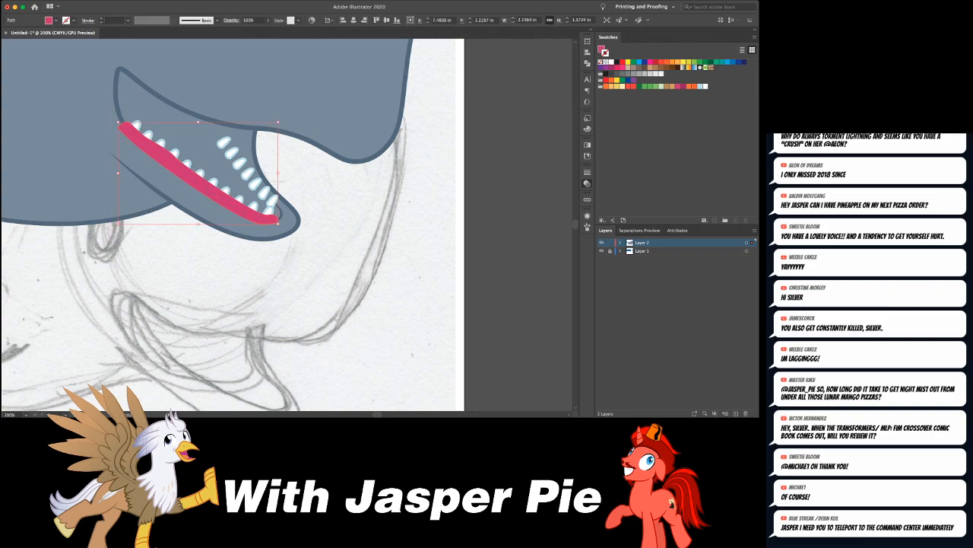
- Send the pink gum shape backward so it sits behind the near row of teeth
key(super+[)
key(super+[)
key(super+[)
key(super+[)
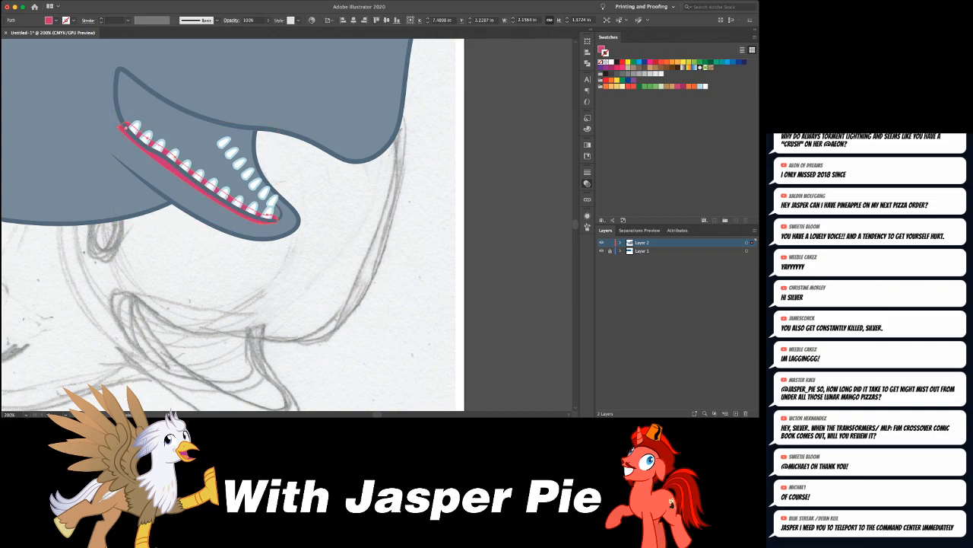
- Isolate the near tooth group, move the pink gum shape behind its teeth, and exit isolation
key(v)
double_click(203, 171)
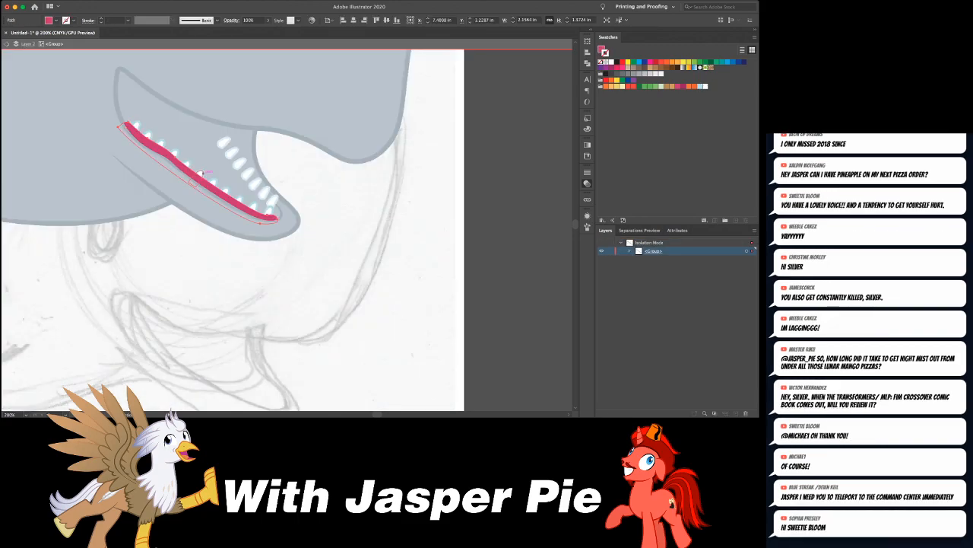
key(super+[)
key(super+[)
key(super+[)
key(super+[)
key(super+[)
key(super+[)
key(super+[)
key(super+[)
key(super+[)
key(super+[)
key(super+shift+a)
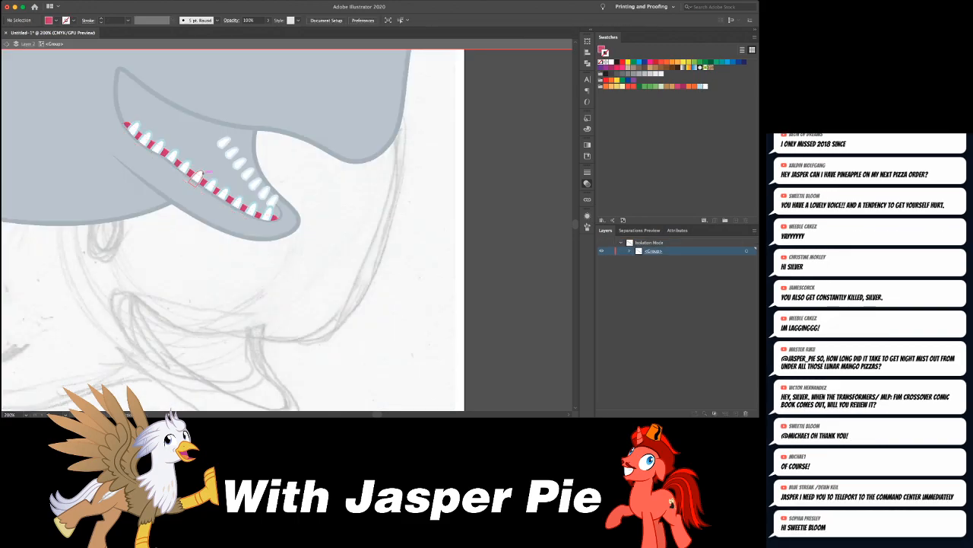
key(Escape)
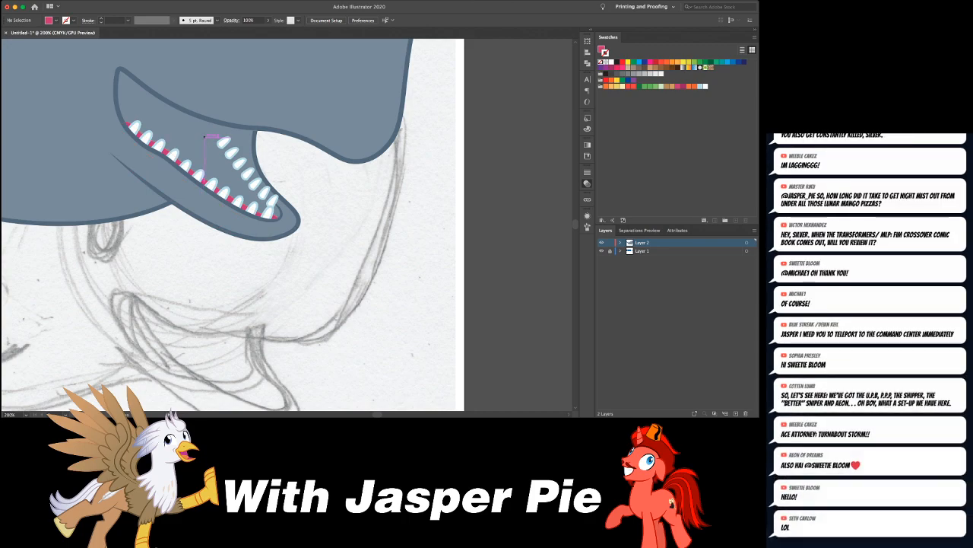
- Draw a closed gum shape with a pink fill and no stroke along the base of the far row of teeth
drag(203, 140, 213, 136)
click(215, 135)
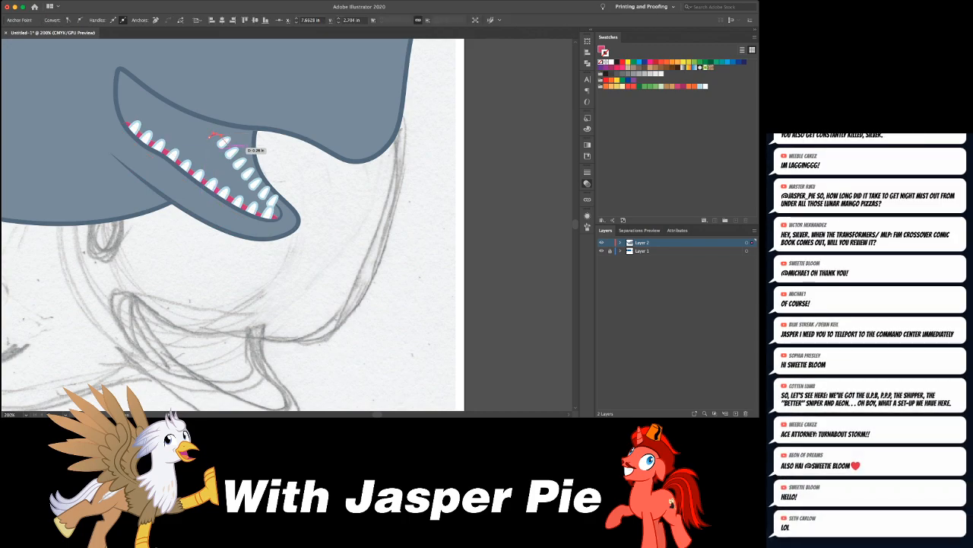
click(238, 164)
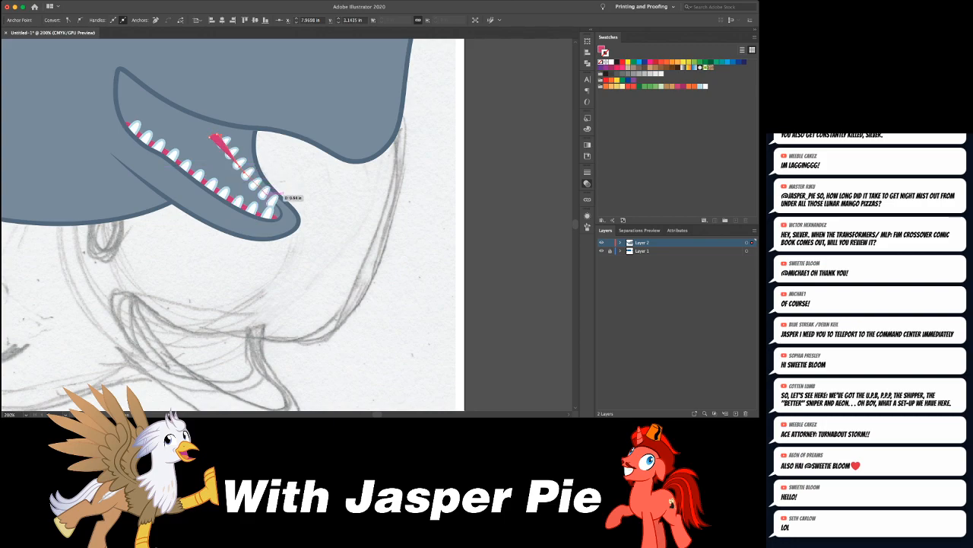
click(272, 201)
click(273, 217)
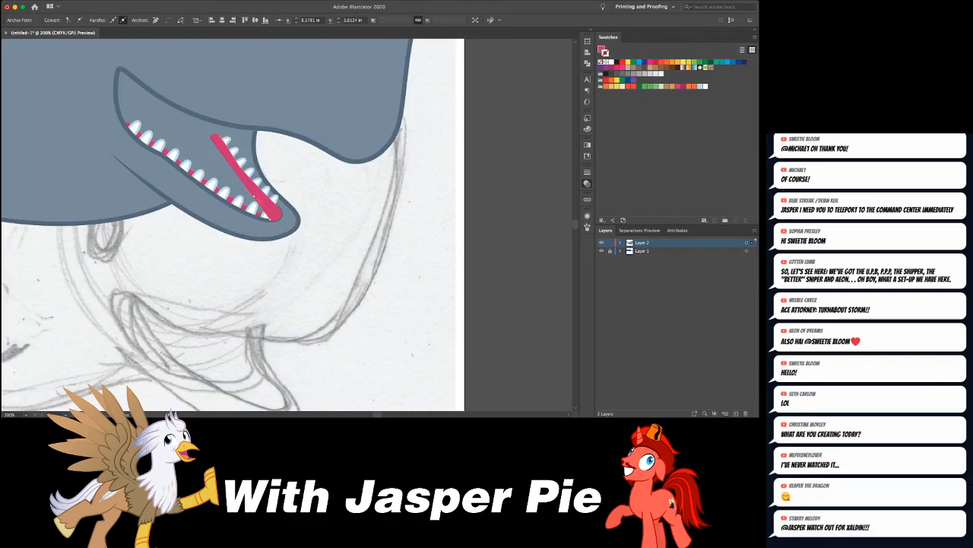
click(215, 139)
- Send the far-side pink gum shape backward so it sits behind the far row of teeth
key(super+bracketleft)
key(super+bracketleft)
key(super+bracketleft)
key(super+bracketleft)
key(super+bracketleft)
key(super+bracketleft)
key(super+bracketleft)
key(super+bracketleft)
key(super+bracketleft)
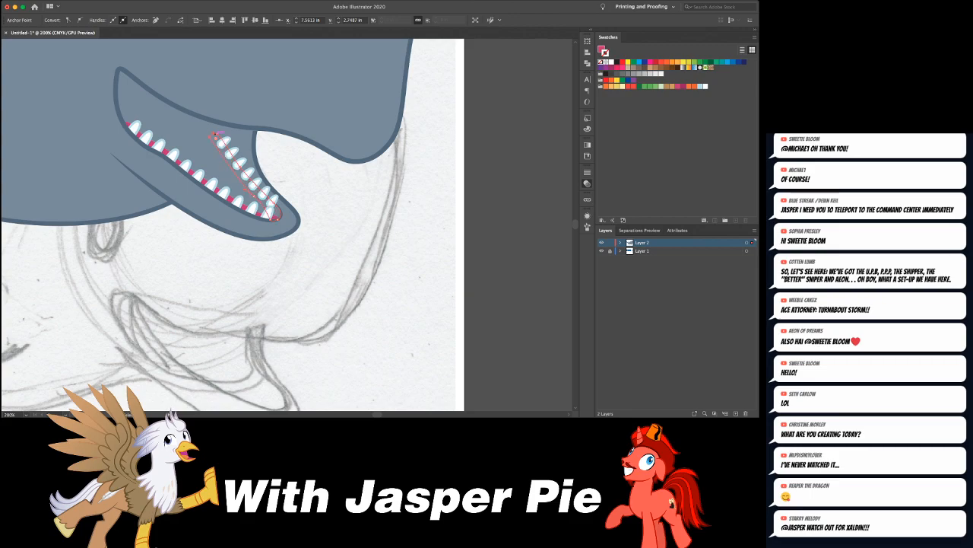
key(super+shift+a)
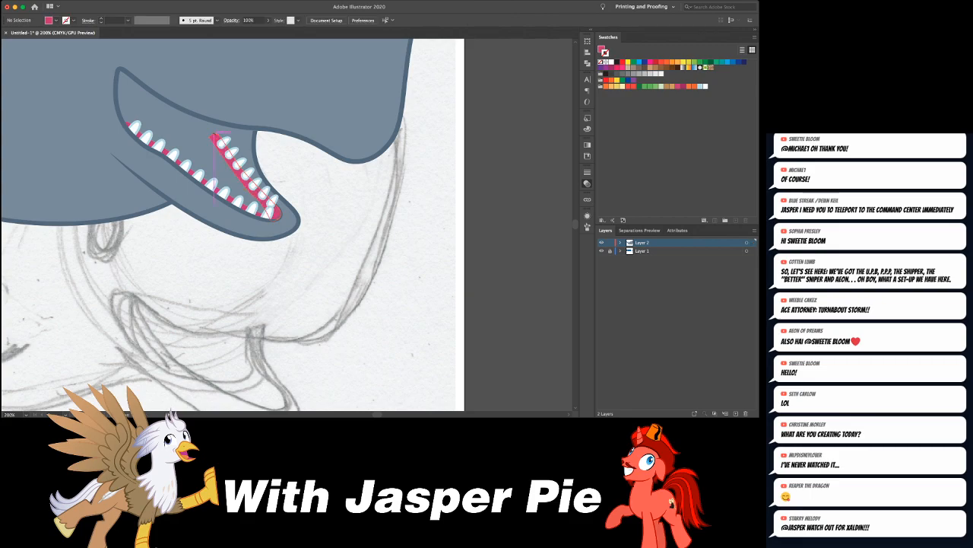
- Reshape the far edge of the lower jaw so it meets the upper lip closer to the far row of teeth
key(super+minus)
key(super+minus)
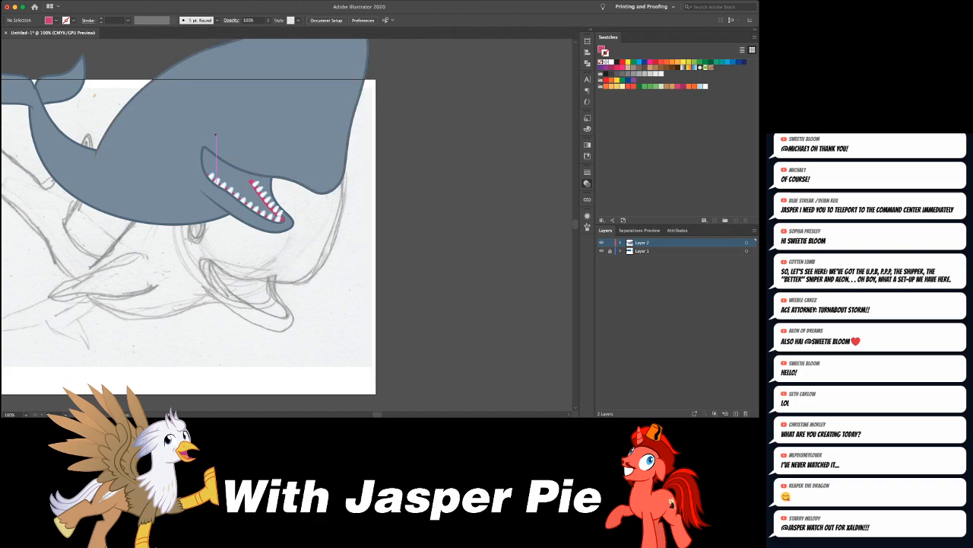
key(super+minus)
key(super+minus)
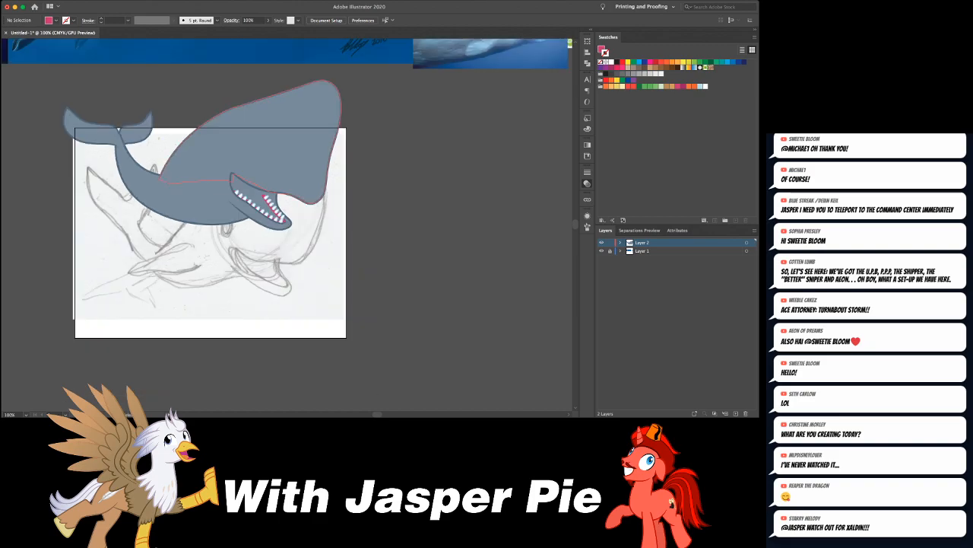
key(super+equal)
key(super+equal)
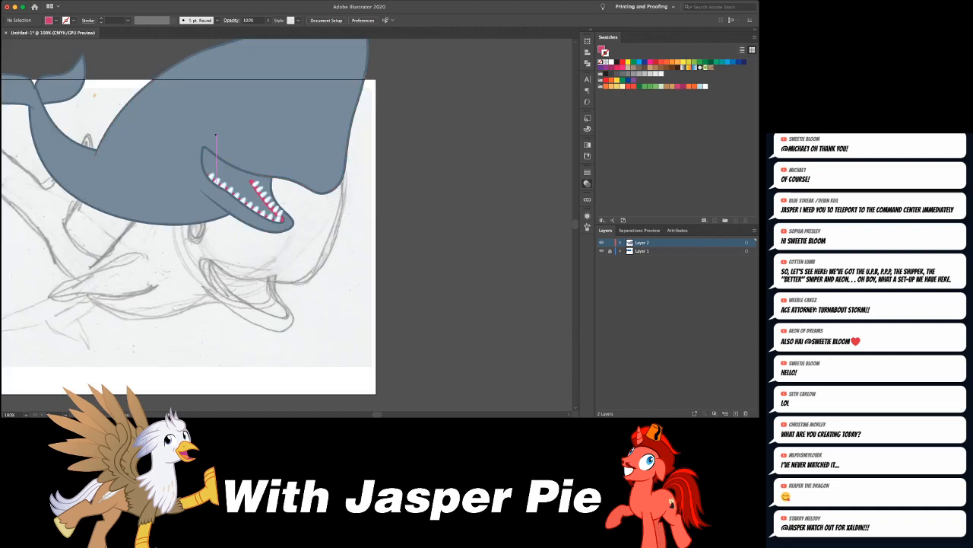
drag(273, 180, 274, 176)
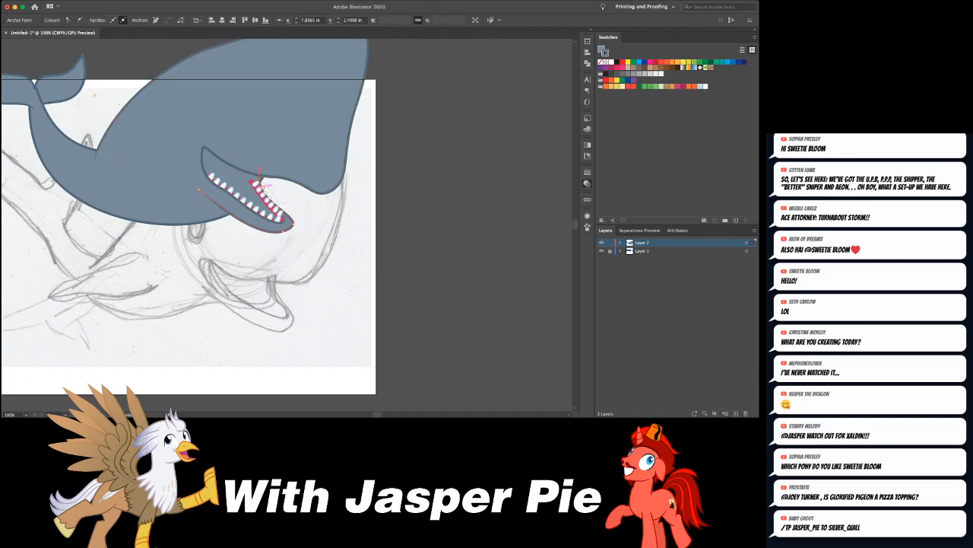
click(256, 182)
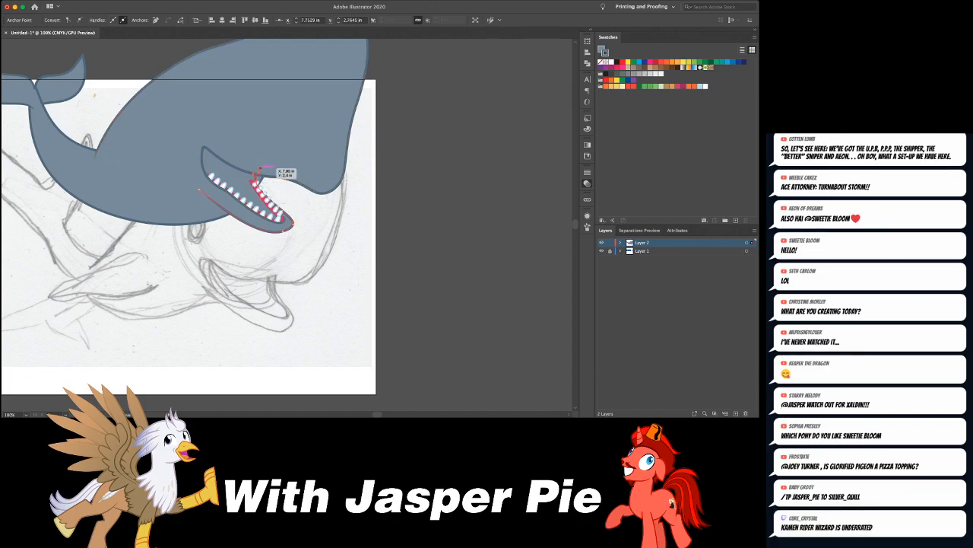
click(262, 170)
key(super+shift+a)
click(260, 180)
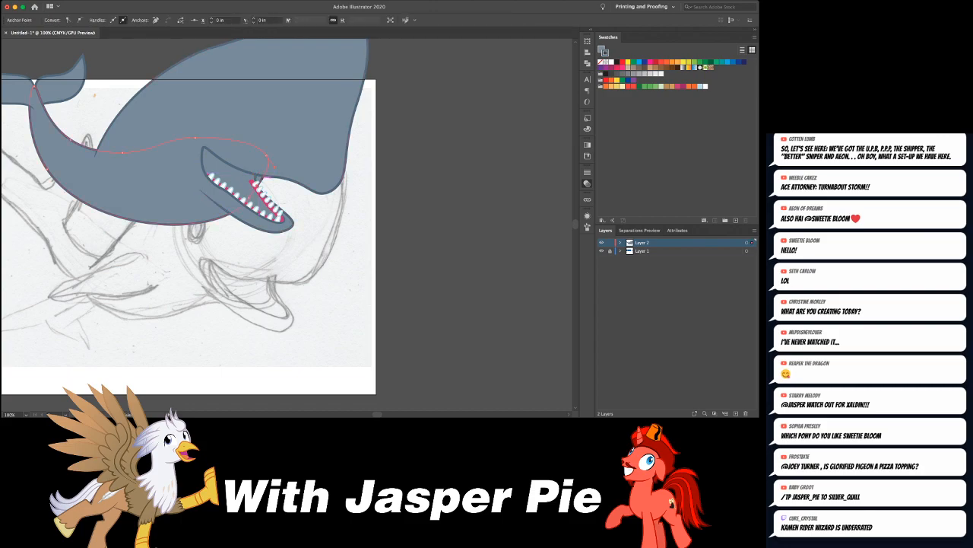
key(super+shift+a)
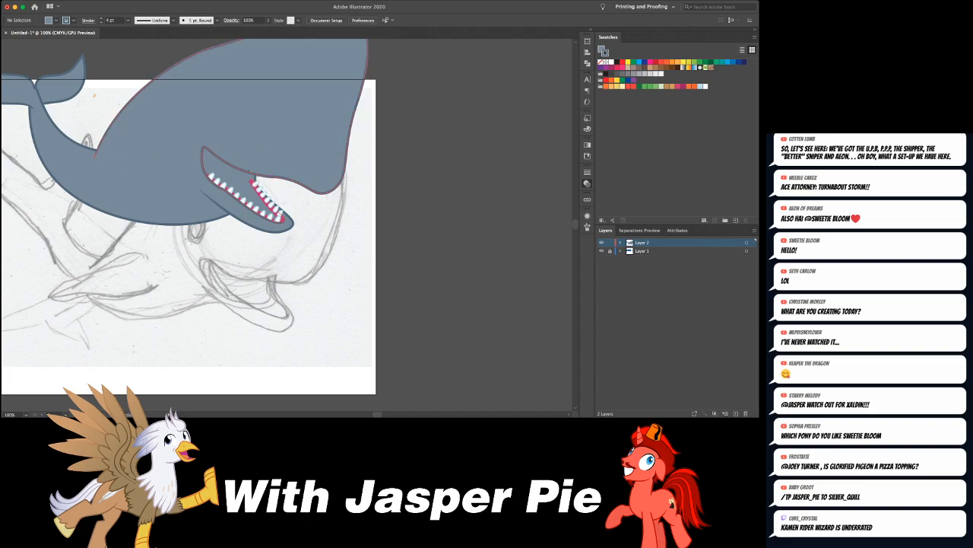
- Adjust the curve of the head fill's lower edge so it follows the upper mouth outline
scroll(253, 173, up, 3)
click(245, 175)
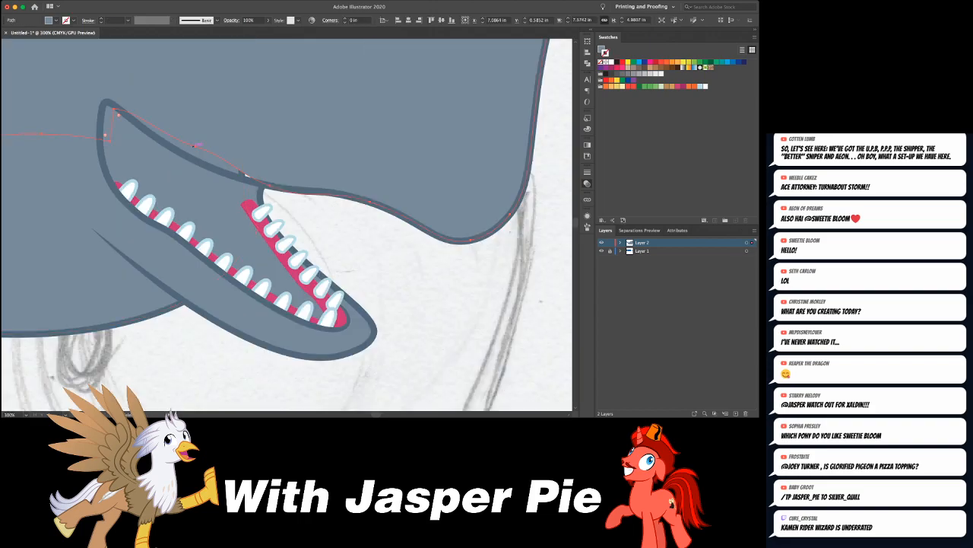
drag(196, 144, 191, 160)
key(super+shift+a)
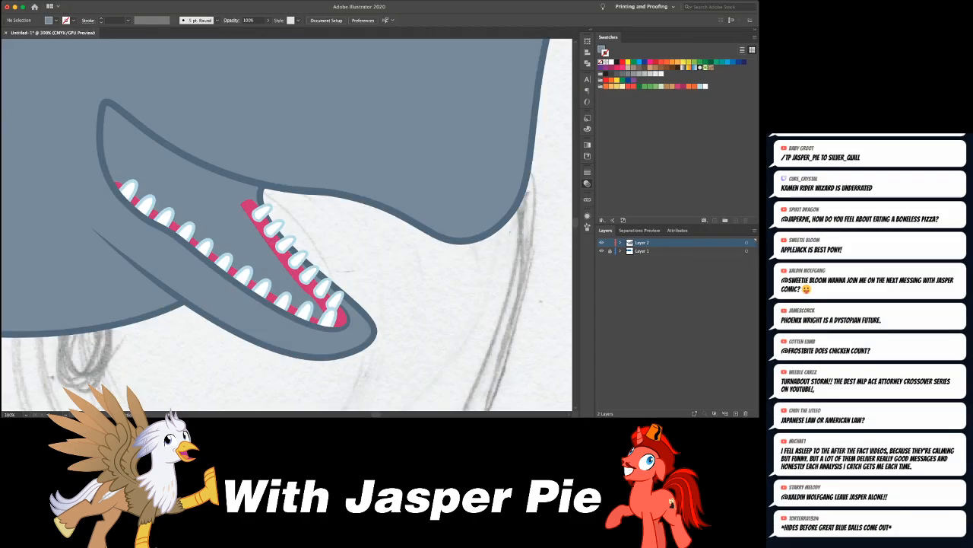
- Examine the whole whale and compare its open mouth with the cartoon and photo whale references
key(super+minus)
key(super+minus)
key(super+minus)
key(super+minus)
key(super+minus)
key(super+minus)
key(super+equal)
key(super+equal)
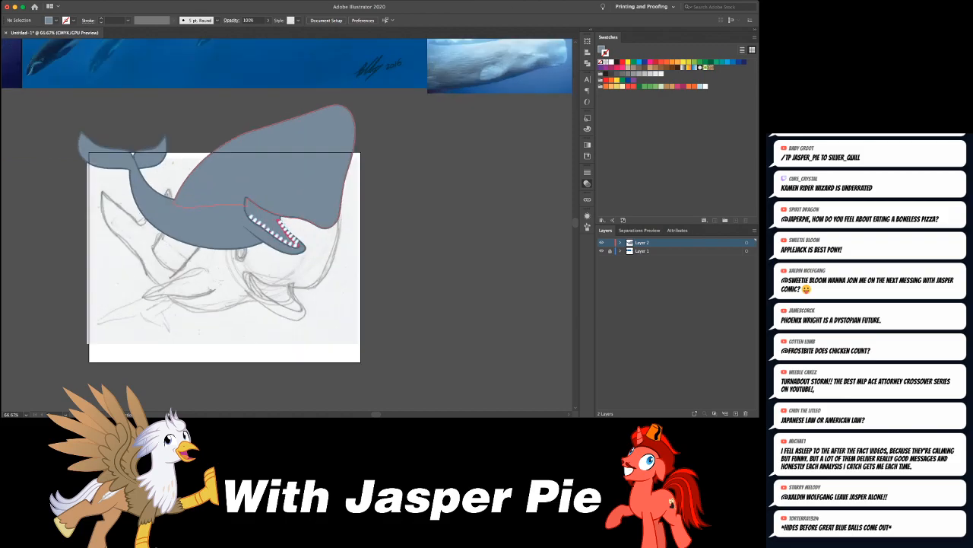
scroll(288, 225, right, 5)
scroll(287, 225, up, 5)
scroll(288, 224, right, 2)
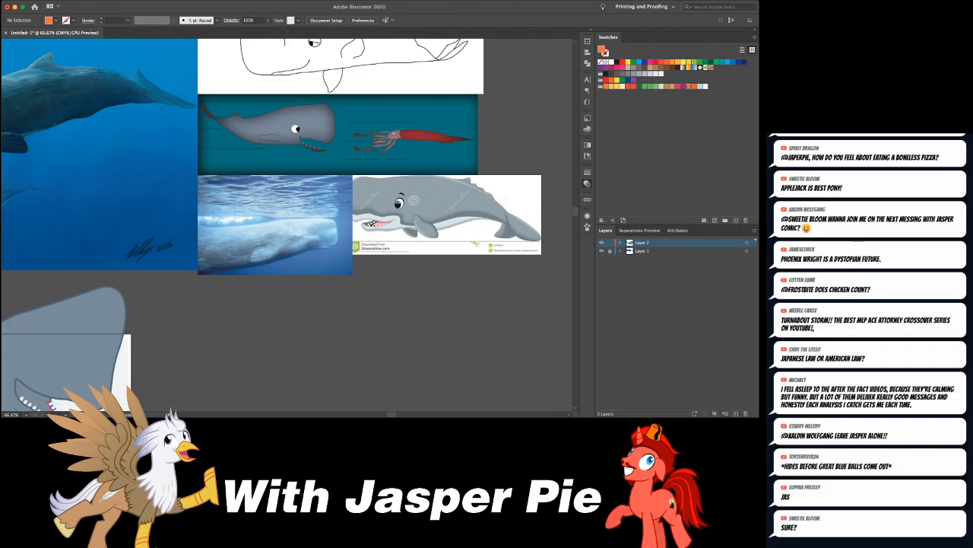
scroll(287, 224, down, 3)
scroll(287, 225, left, 5)
scroll(287, 224, down, 1)
scroll(288, 224, left, 1)
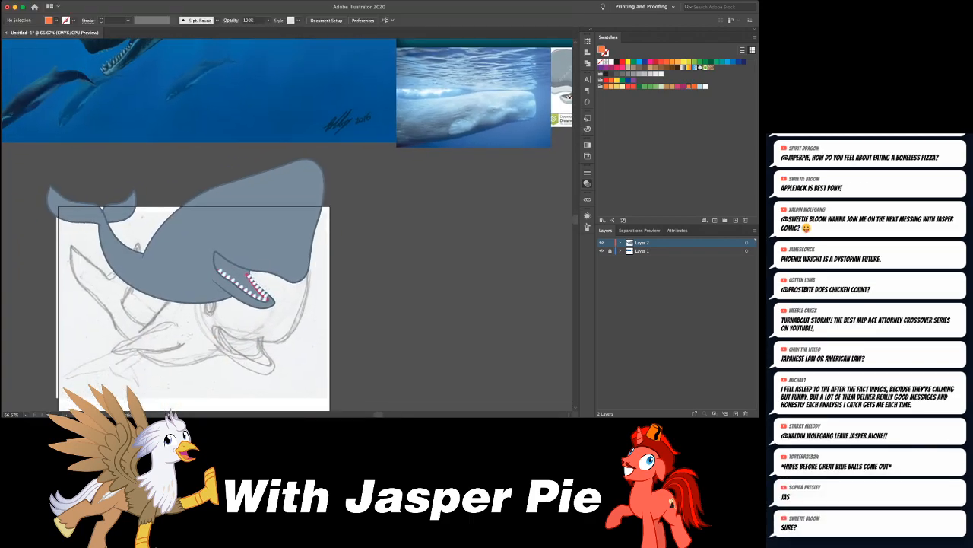
- Draw a closed two-lobed tongue with an orange fill and no stroke between the two rows of teeth
key(super+equal)
key(super+equal)
key(super+equal)
scroll(288, 224, down, 4)
scroll(287, 224, left, 1)
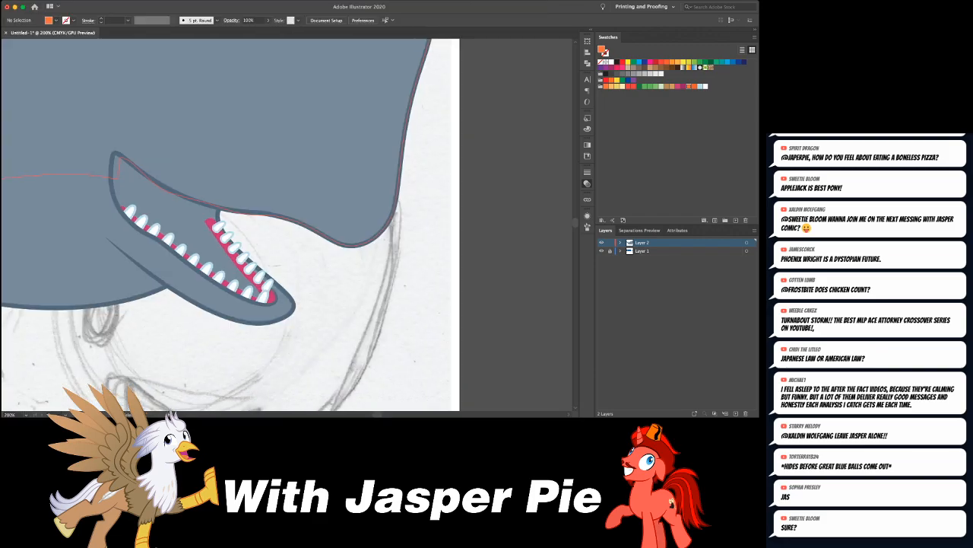
click(178, 220)
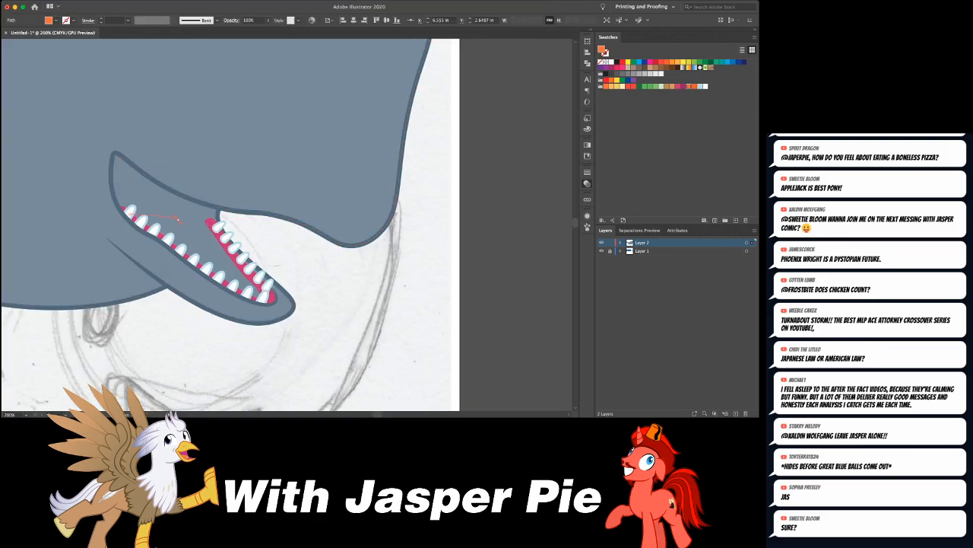
drag(178, 220, 199, 212)
key(super+shift+a)
click(172, 213)
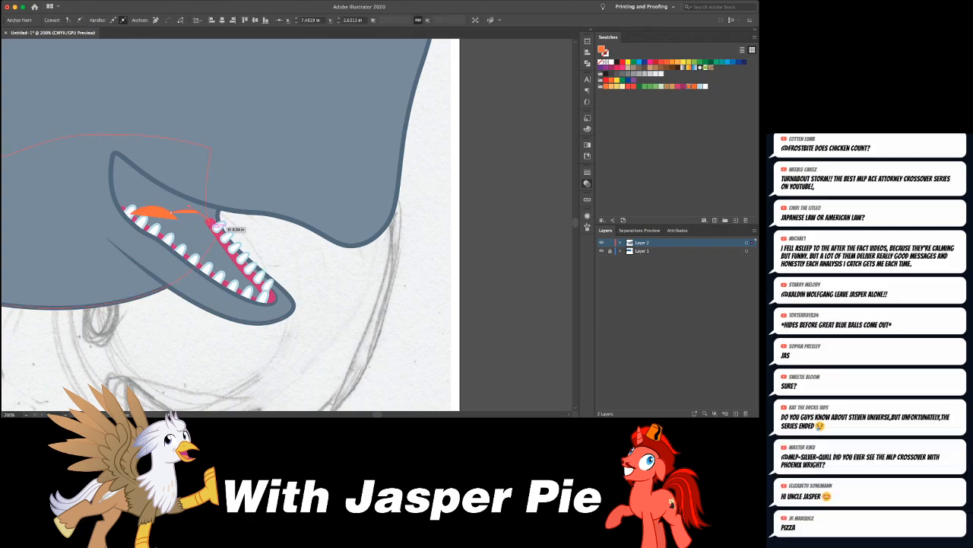
click(211, 226)
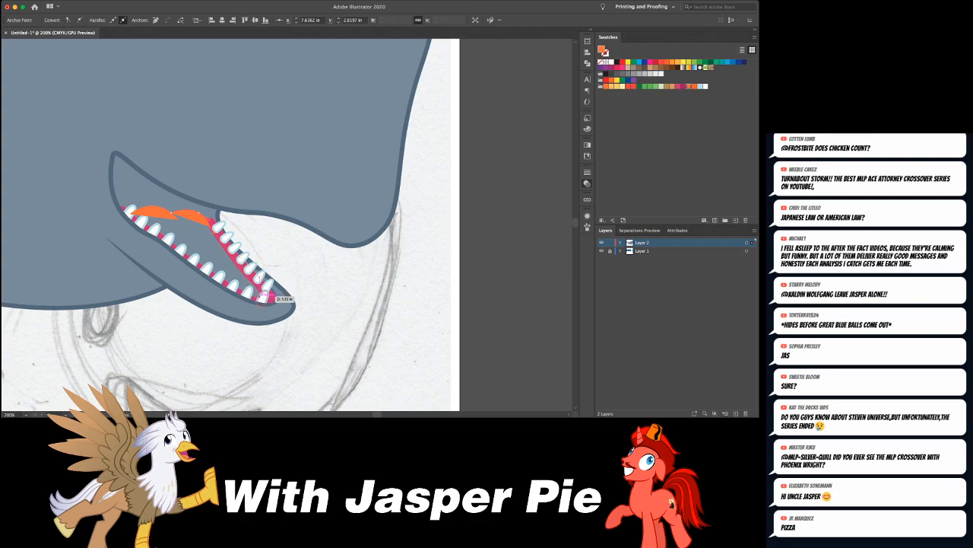
click(268, 298)
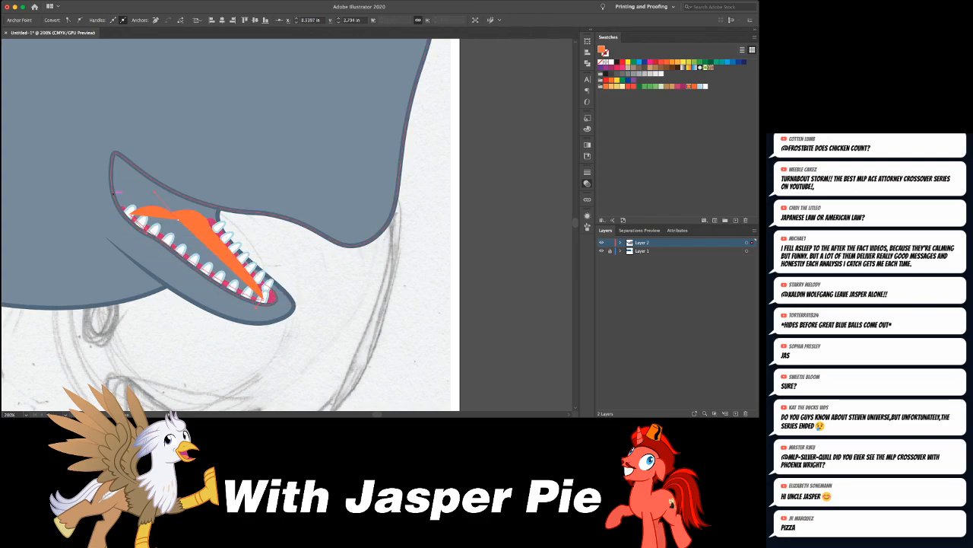
click(130, 209)
- Move the orange tongue shape behind the near row of teeth
key(v)
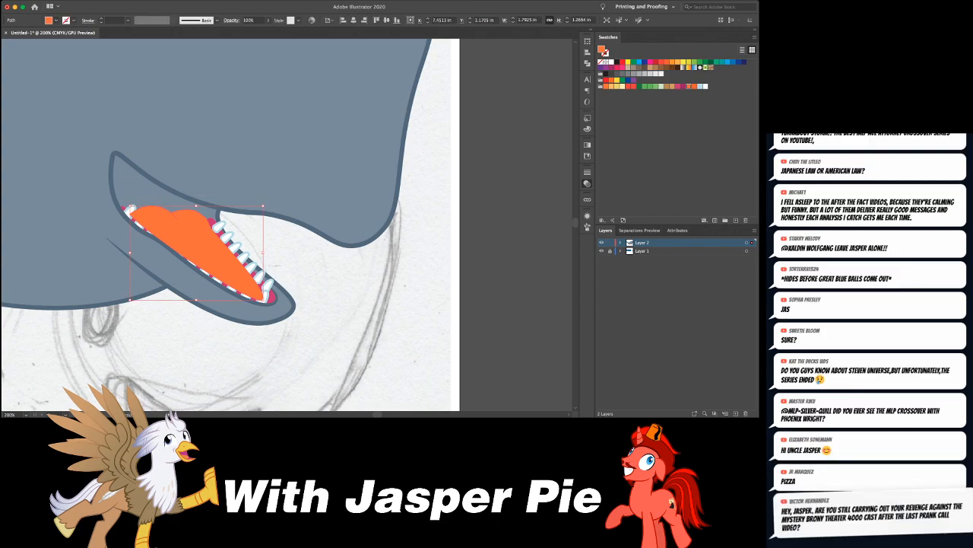
key(Delete)
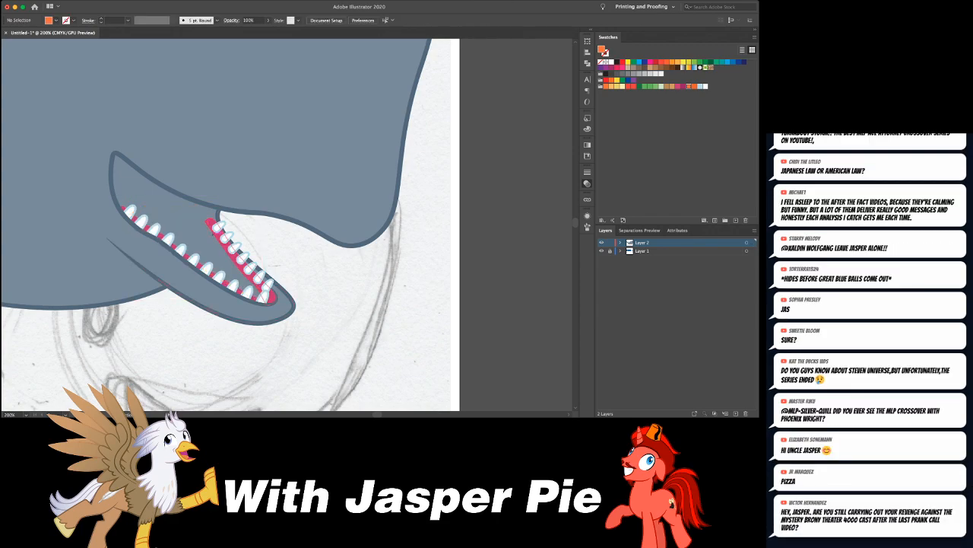
key(super+z)
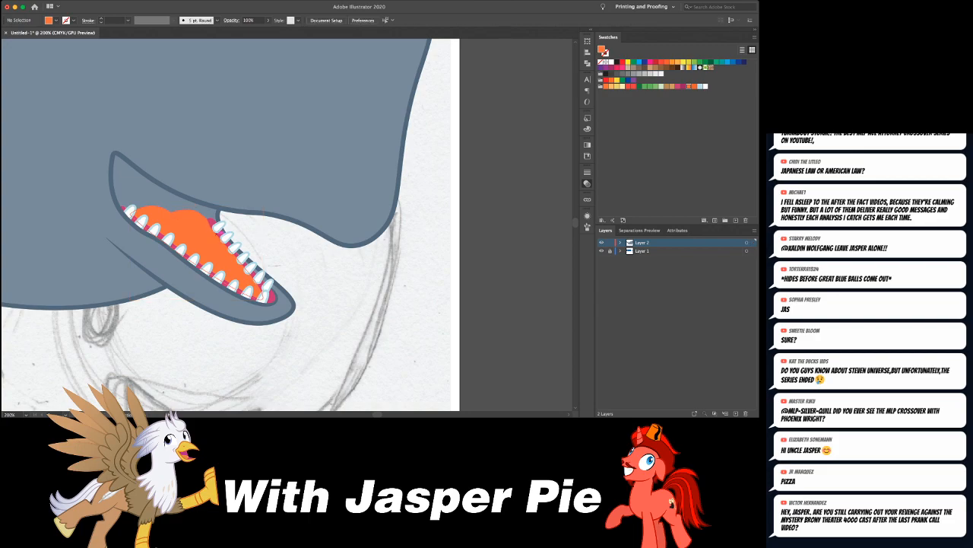
key(a)
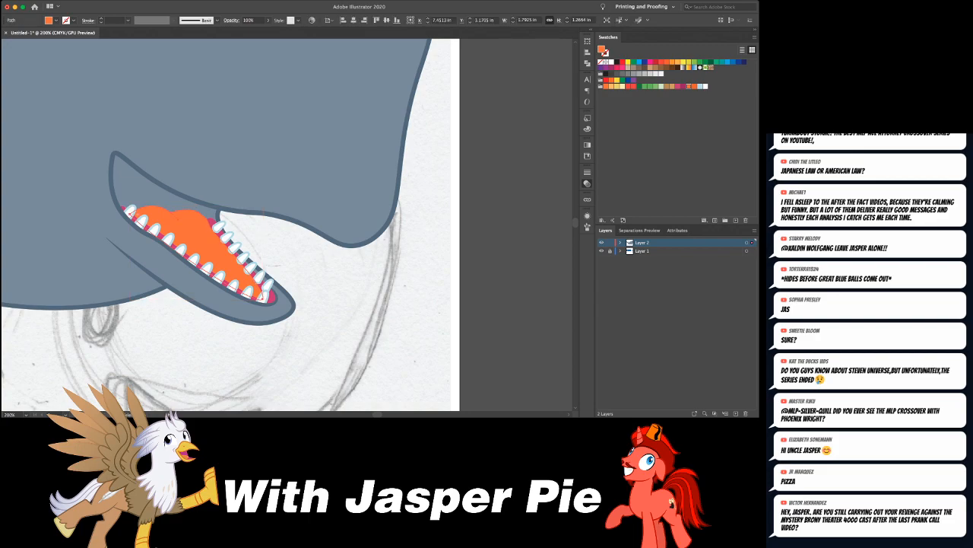
key(super+shift+a)
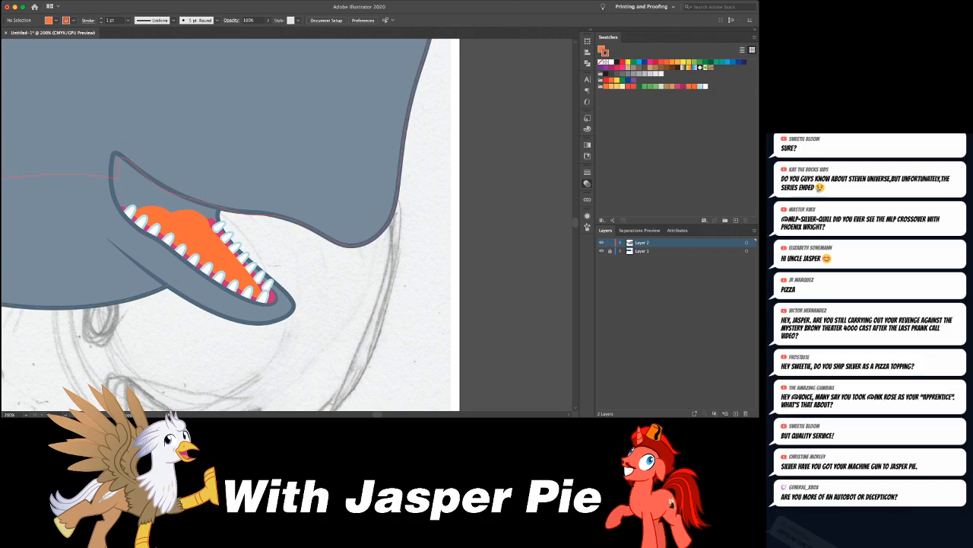
- Give the tongue a 1 pt darker orange stroke
click(262, 296)
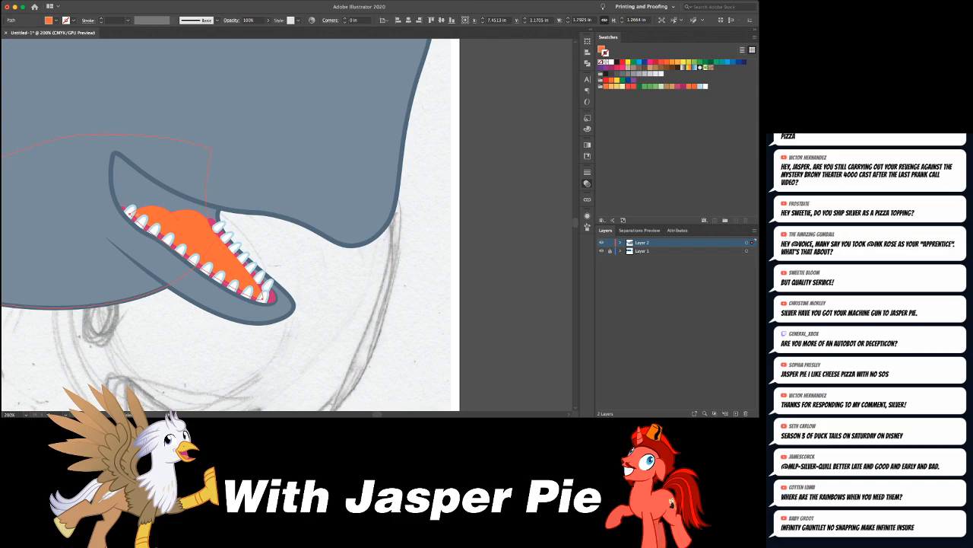
key(super+shift+a)
click(194, 235)
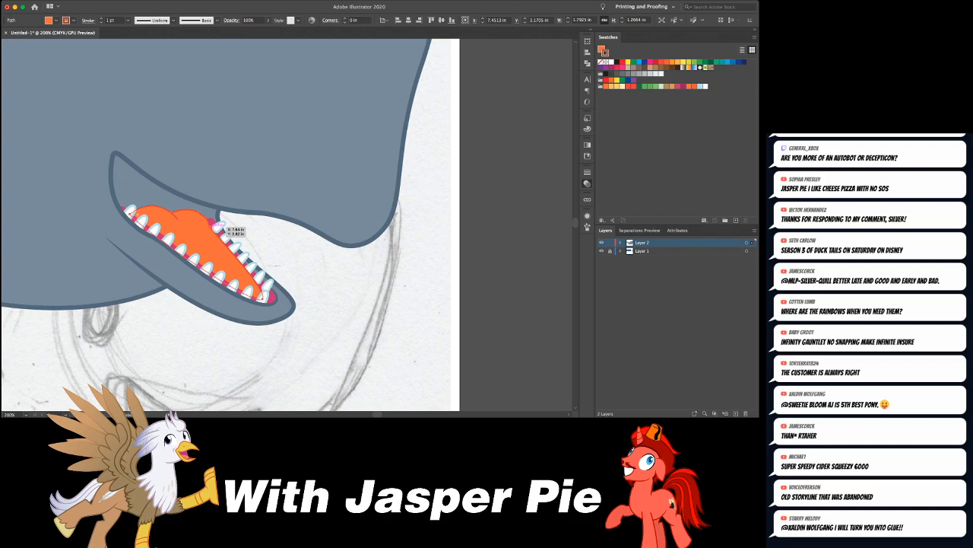
- Nudge the tongue's edge anchor point beside the rearmost tooth of the far row
click(213, 224)
drag(214, 223, 212, 226)
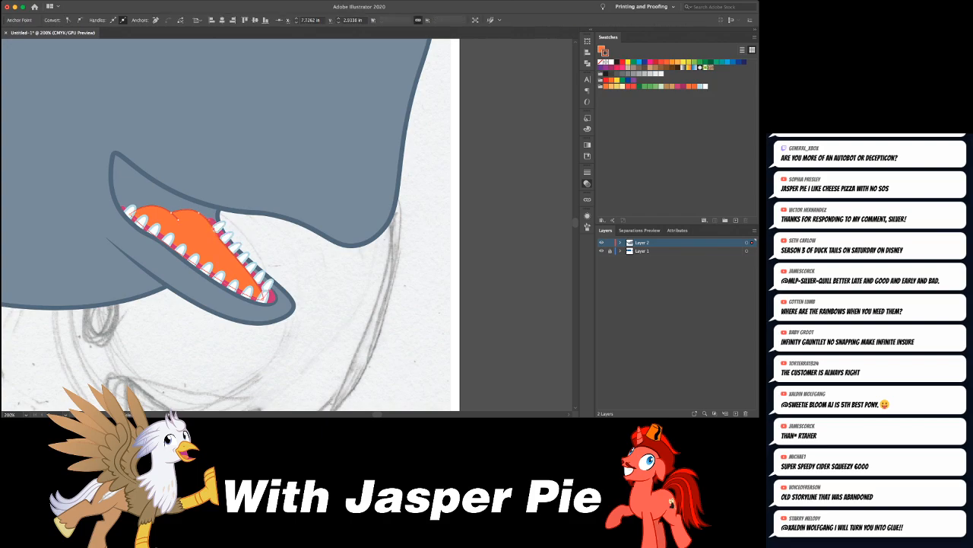
click(223, 222)
click(225, 222)
key(super+equal)
key(super+equal)
key(super+equal)
key(super+shift+a)
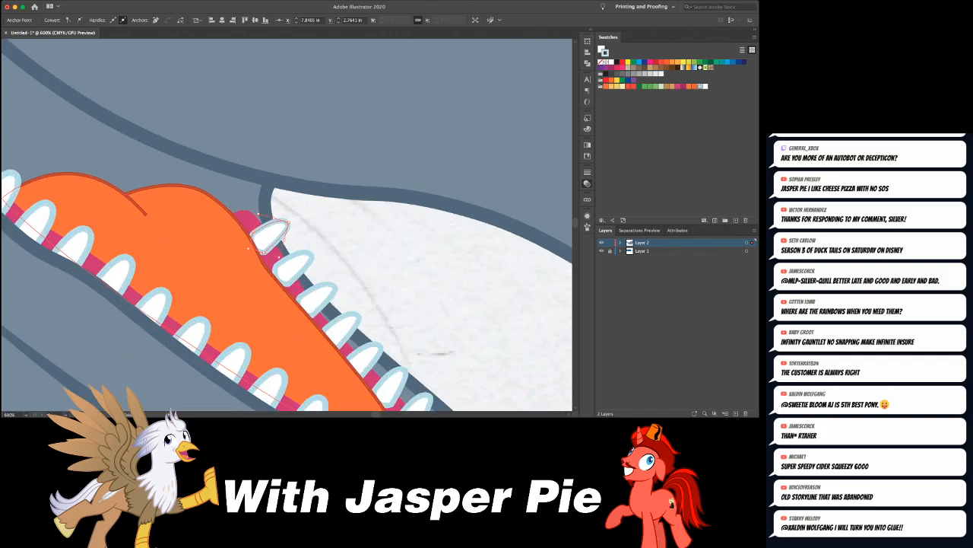
- Set the tongue's outline to a 2 pt stroke with a tapered width profile
click(228, 235)
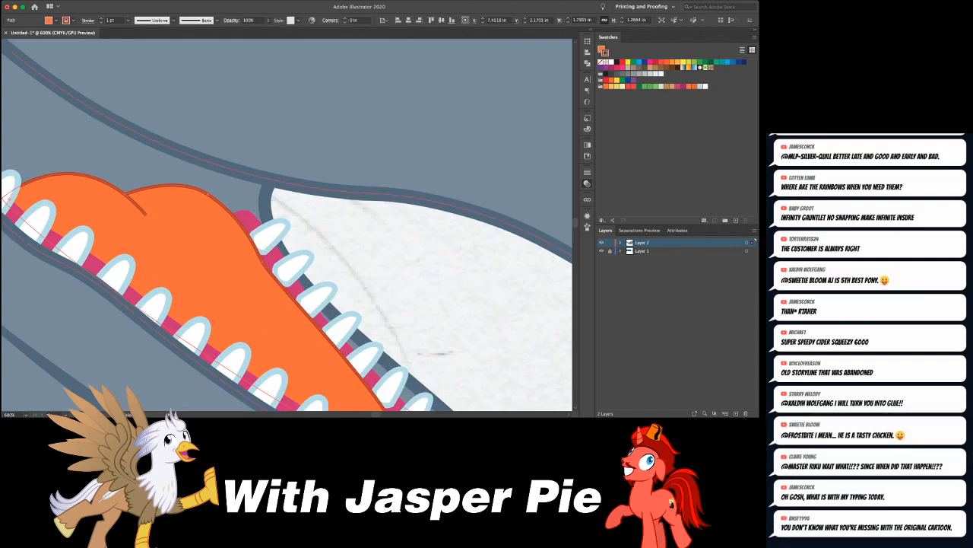
click(587, 172)
click(514, 183)
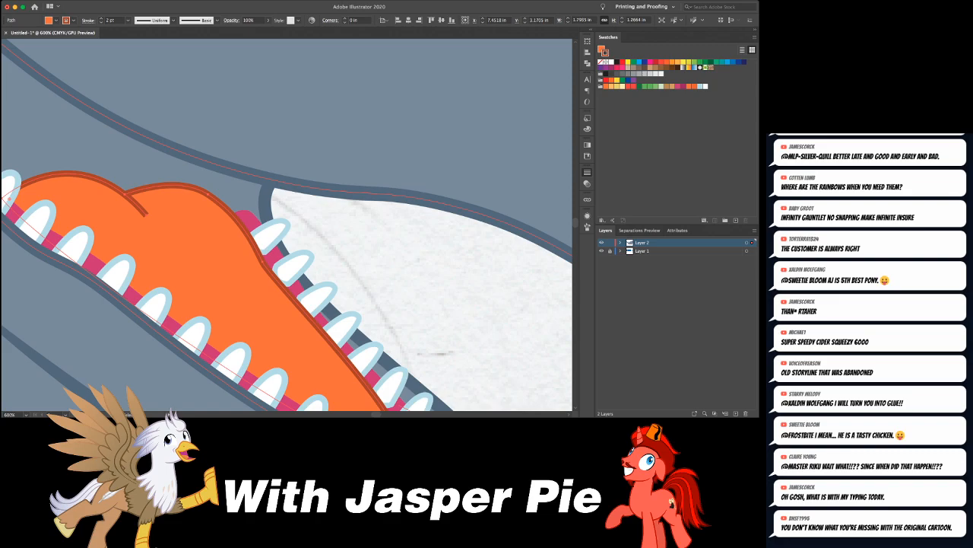
click(514, 319)
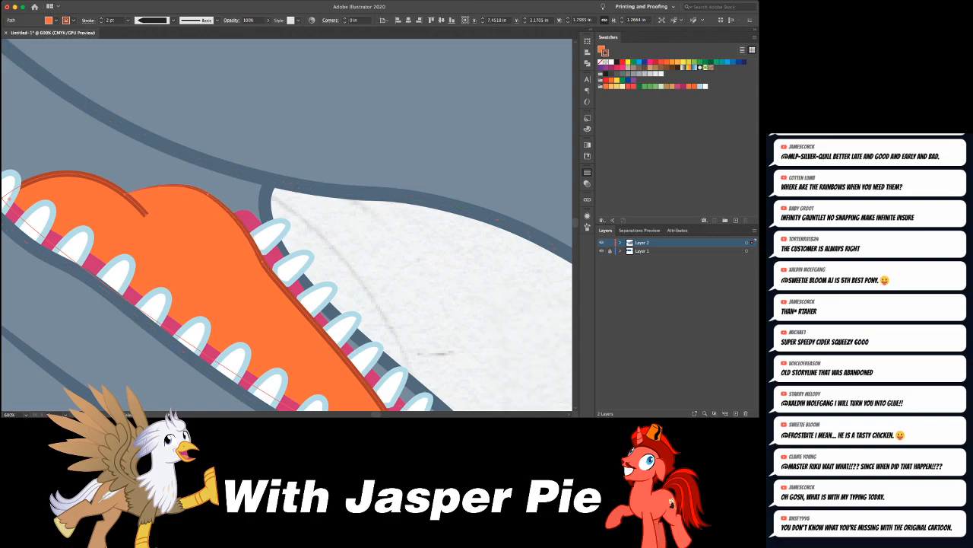
key(super+shift+a)
- Isolate the tongue and use the Width tool to thicken its outline to about 0.028 in at the corner by the rearmost near tooth
scroll(259, 228, left, 5)
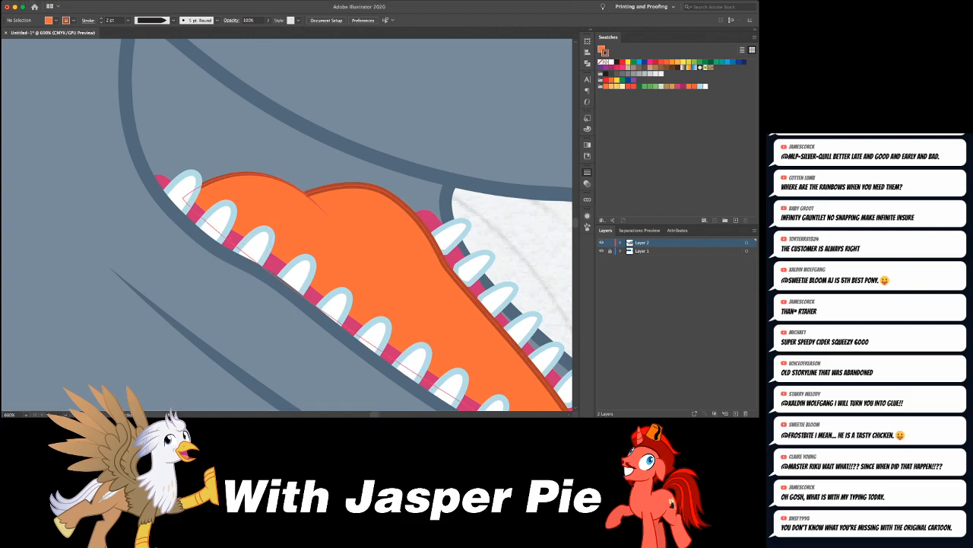
double_click(281, 232)
key(shift+w)
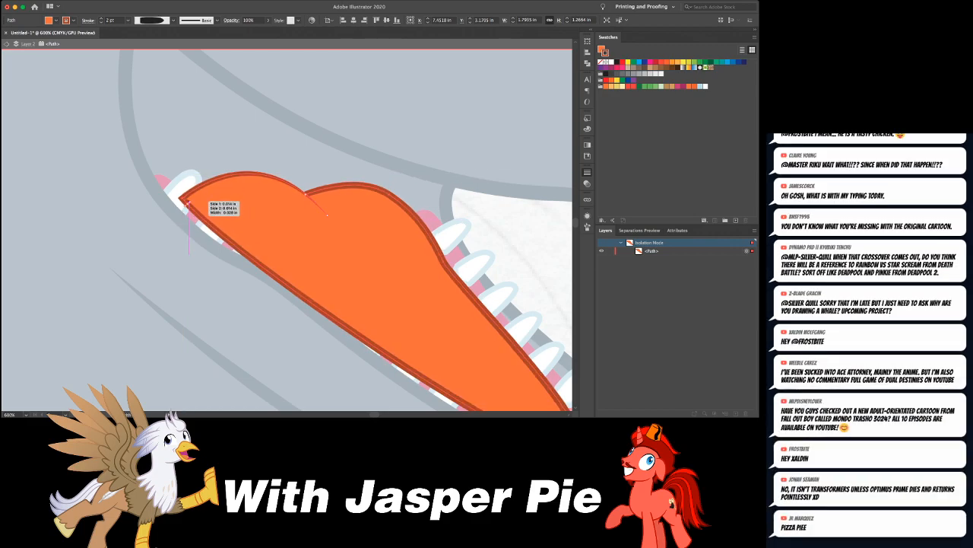
double_click(411, 174)
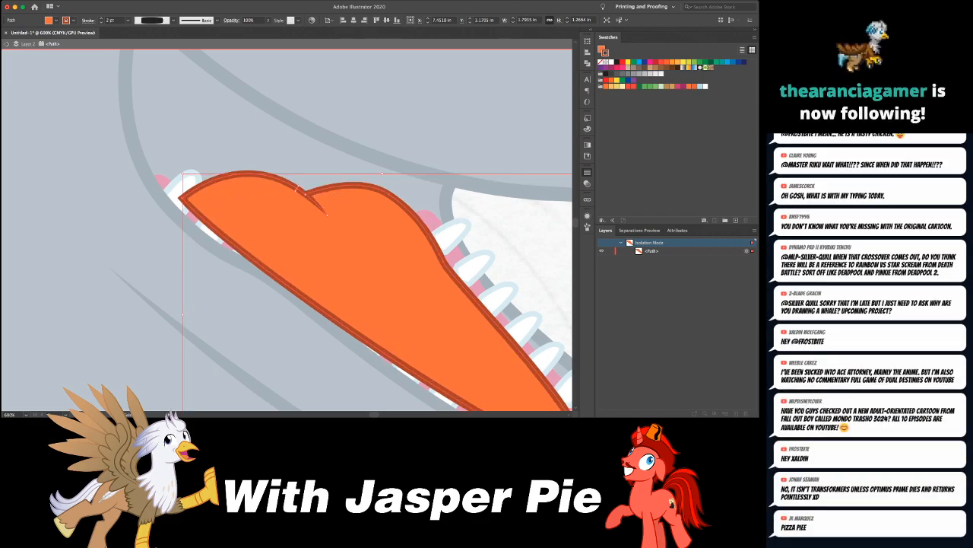
- Examine the finished mouth up close and the whole whale against the sketch and reference images
key(super+minus)
key(super+minus)
key(super+minus)
key(super+minus)
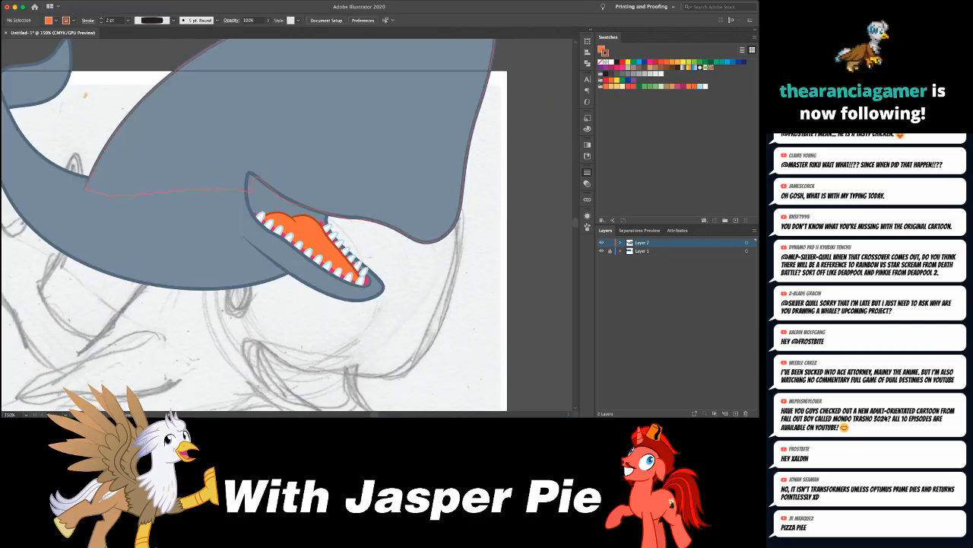
key(super+minus)
key(super+minus)
key(super+minus)
key(super+minus)
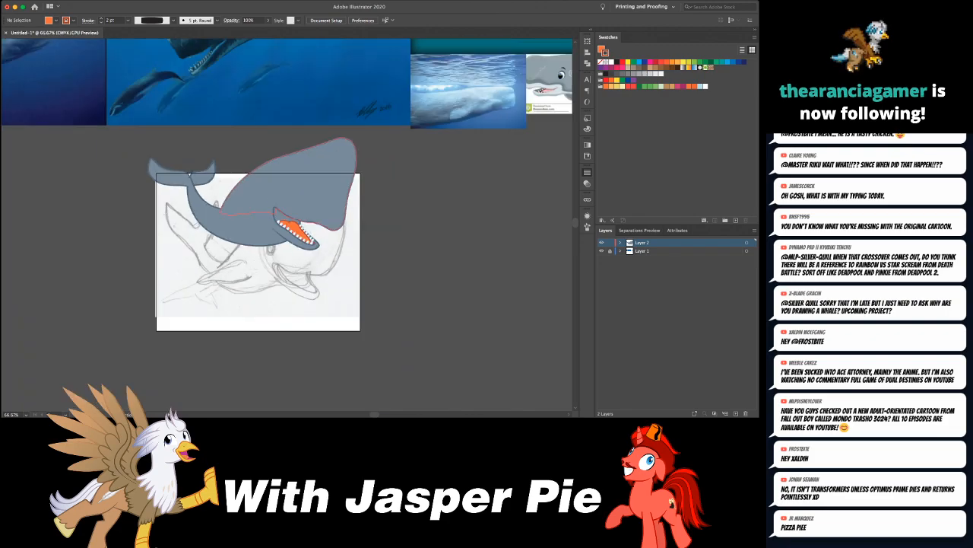
key(super+plus)
key(super+plus)
key(super+plus)
key(super+plus)
key(super+plus)
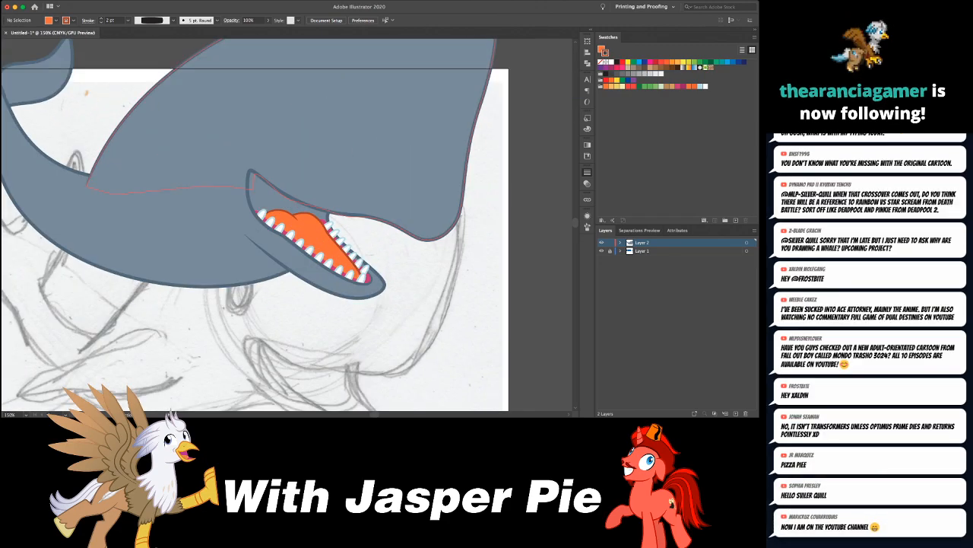
key(super+plus)
key(super+minus)
key(super+minus)
key(super+minus)
key(super+minus)
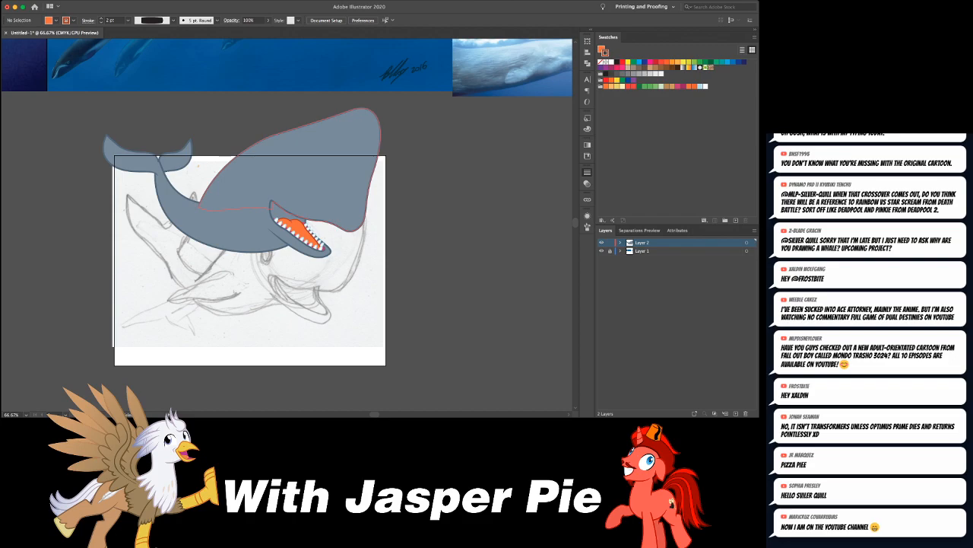
scroll(288, 224, up, 2)
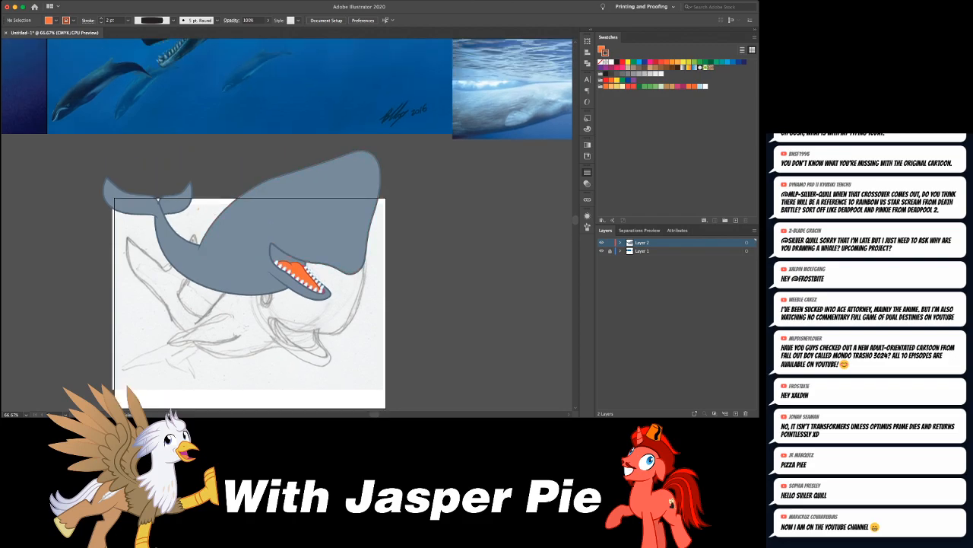
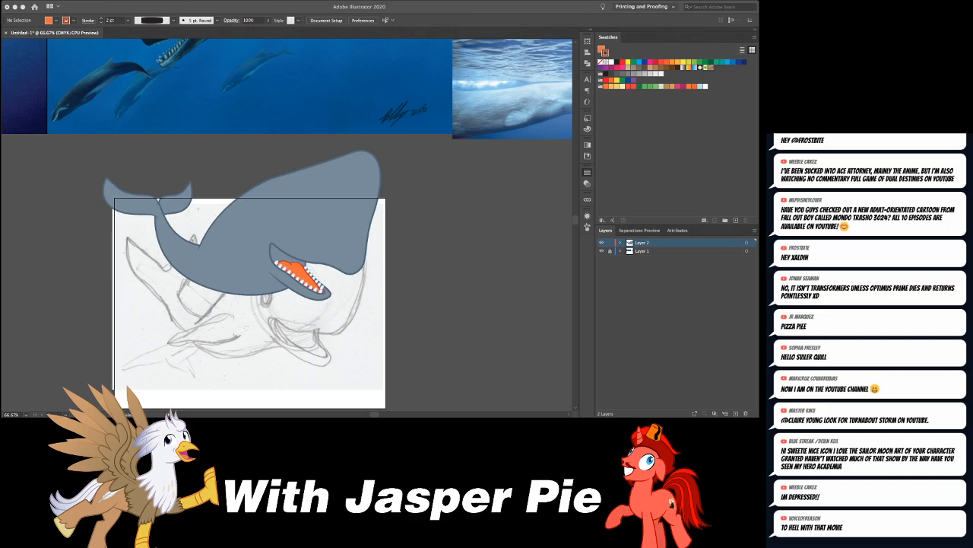
- Turn a copied white tooth upside down and place it beneath the upper lip near the corner of the mouth
scroll(287, 227, down, 1)
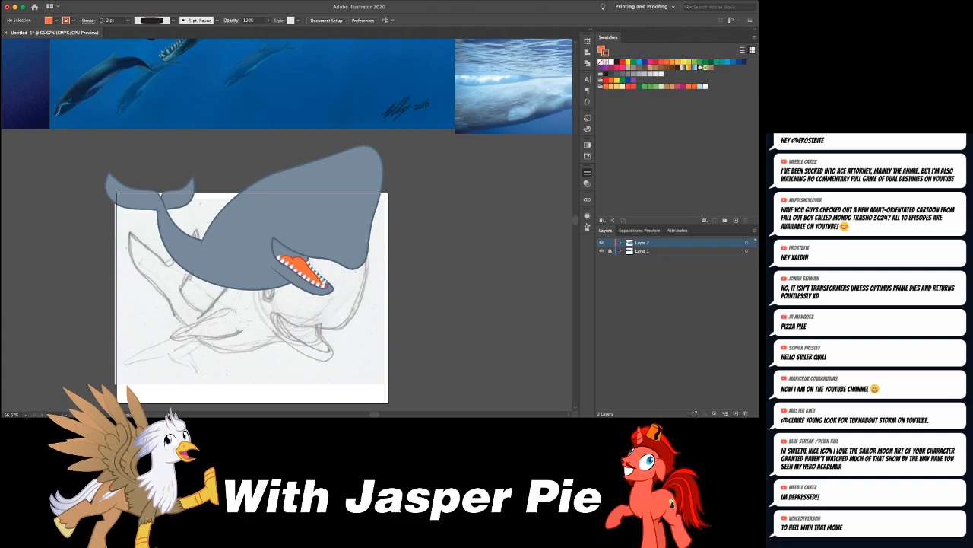
scroll(287, 225, up, 5)
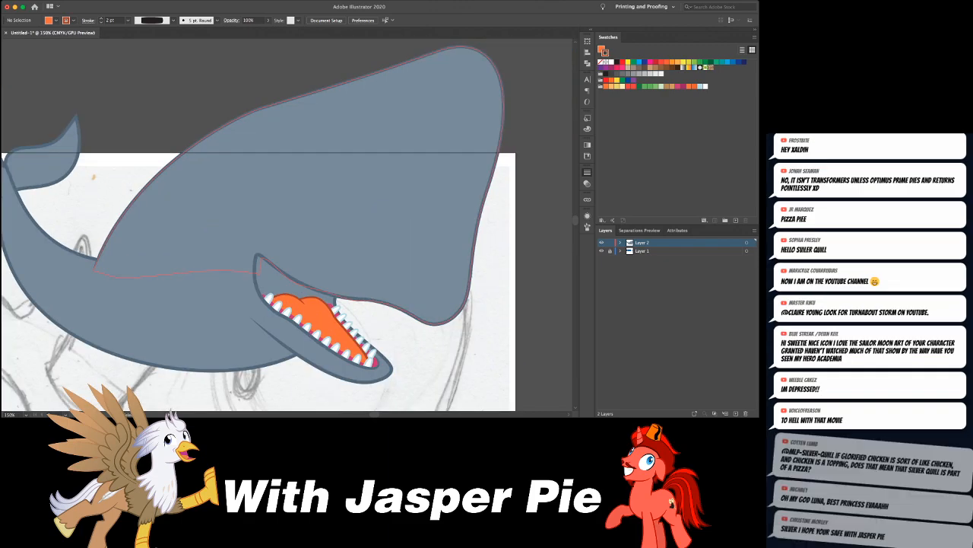
key(super+z)
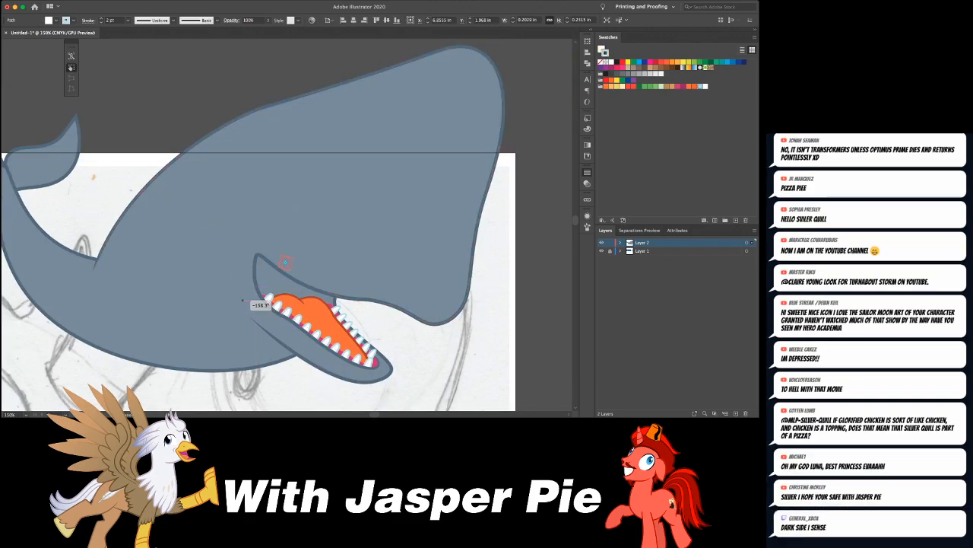
key(a)
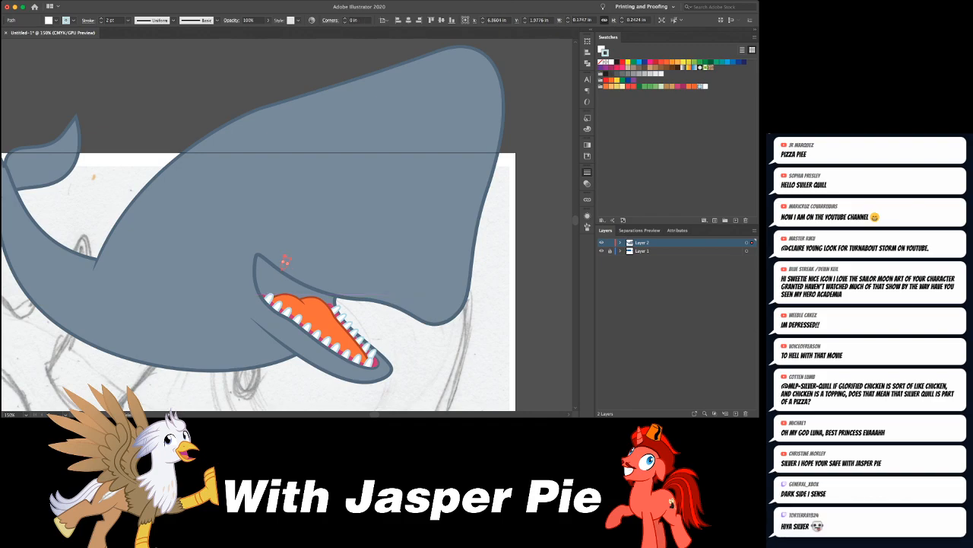
drag(286, 267, 283, 278)
- Duplicate the upper tooth along the rear part of the upper lip, angling each copy to follow the lip's curve
key(super+equal)
key(super+equal)
drag(289, 219, 395, 276)
click(330, 240)
key(e)
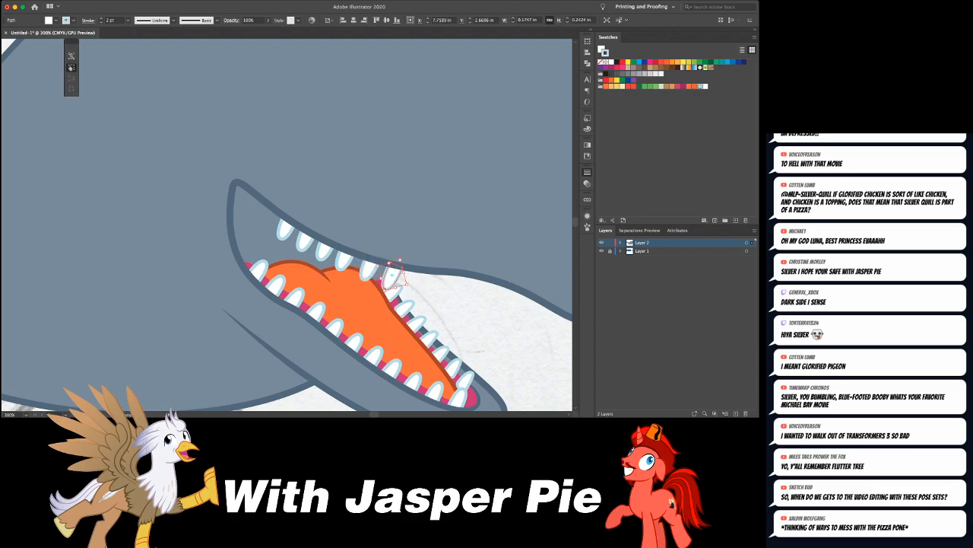
- Continue the upper tooth row forward with more duplicated teeth along the front of the lip, angled to match its curve
key(a)
scroll(392, 275, right, 3)
drag(330, 273, 455, 289)
key(e)
key(a)
key(super+shift+a)
key(super+minus)
key(super+minus)
key(super+minus)
key(super+minus)
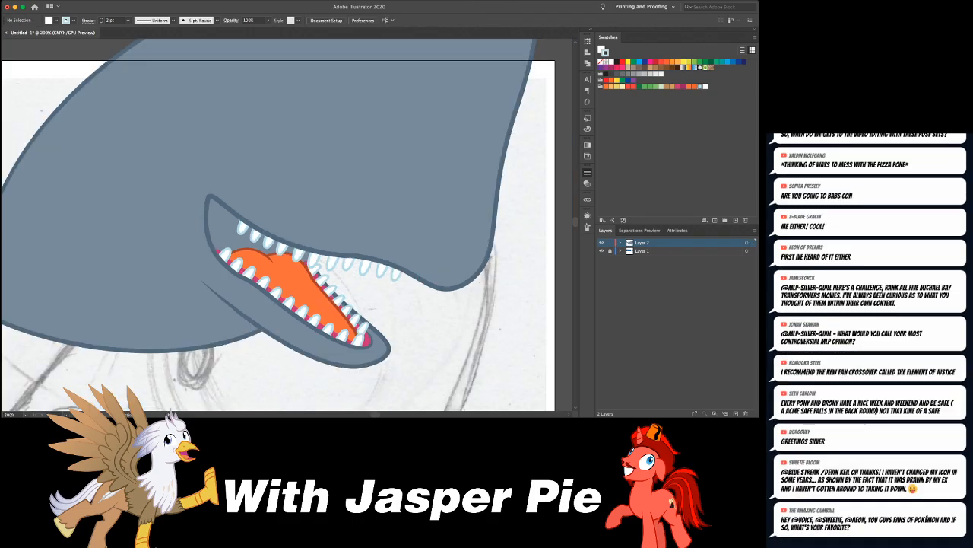
- Nudge the upper tooth above the rearmost far-row tooth upward into the lip line
key(super+plus)
key(super+plus)
key(super+plus)
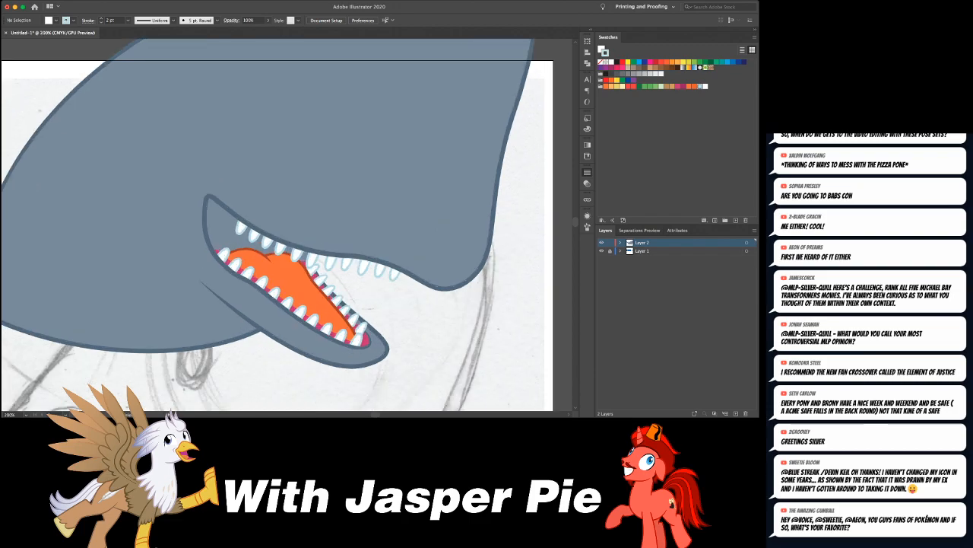
click(313, 261)
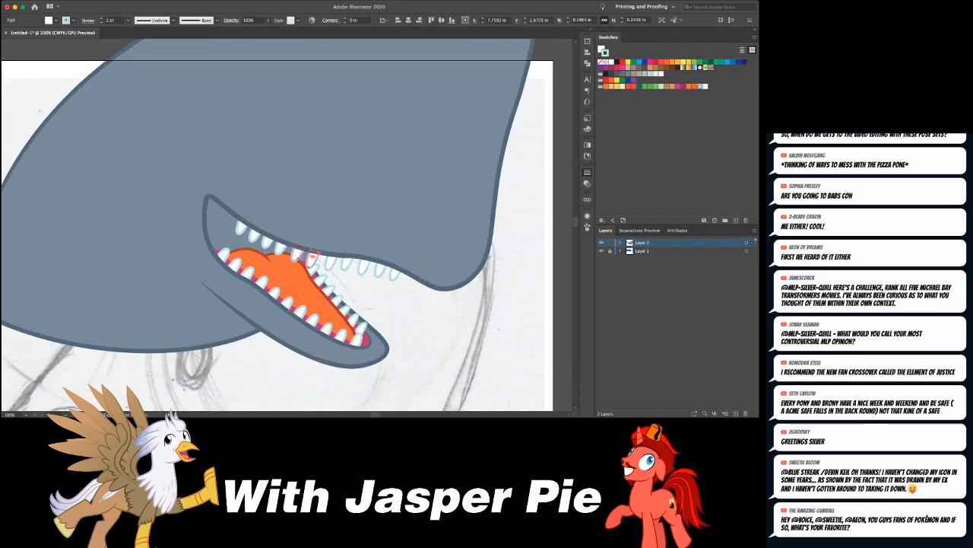
click(318, 253)
drag(318, 252, 311, 250)
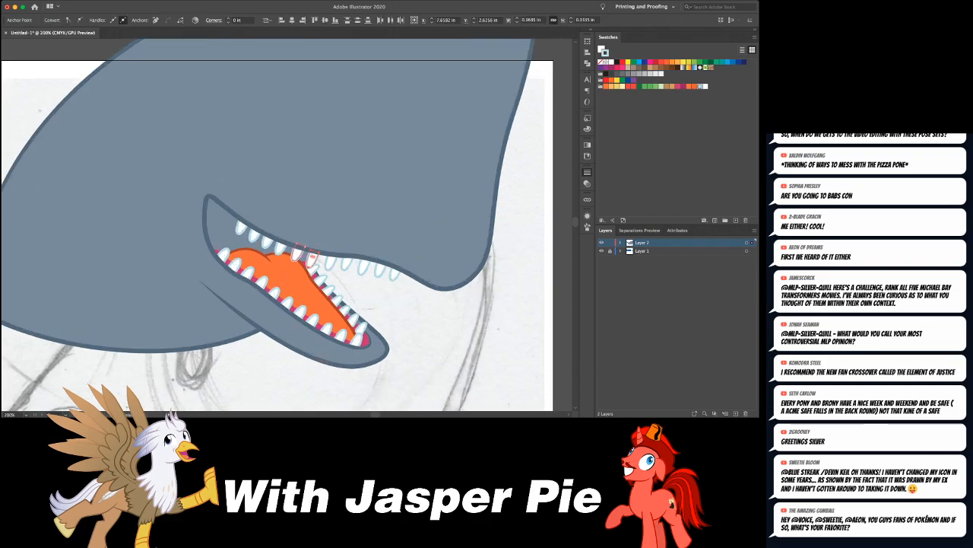
click(298, 253)
click(313, 257)
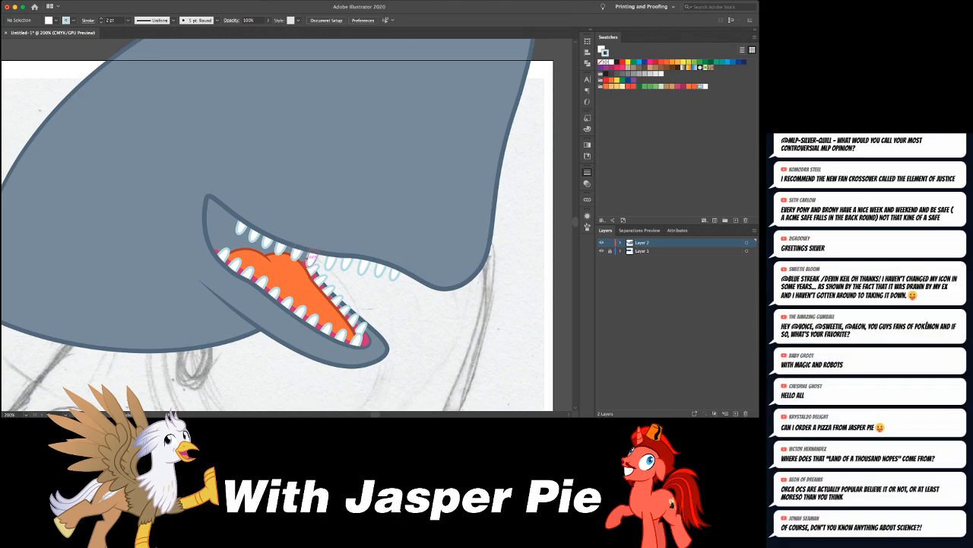
key(Up)
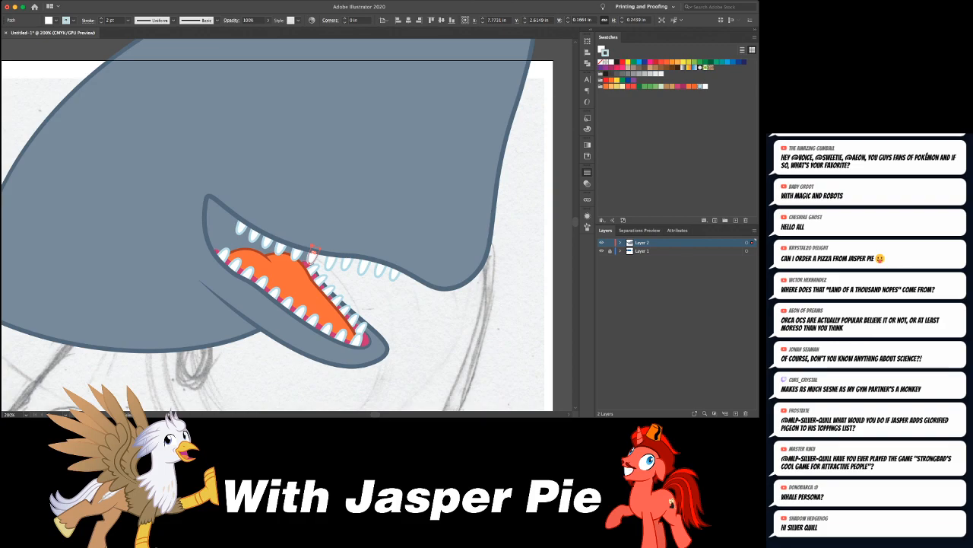
- Rotate the two rearmost teeth of the far lower row slightly to improve their angle
click(313, 268)
key(e)
drag(333, 267, 340, 269)
key(a)
click(321, 279)
key(e)
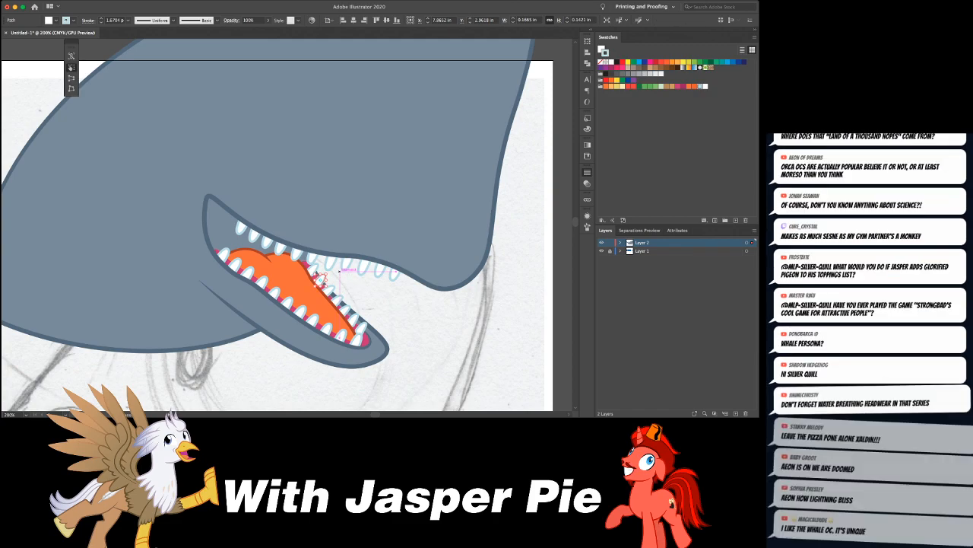
- Rotate the third and fourth teeth from the rear of the far lower row to match their neighbours
key(a)
click(329, 288)
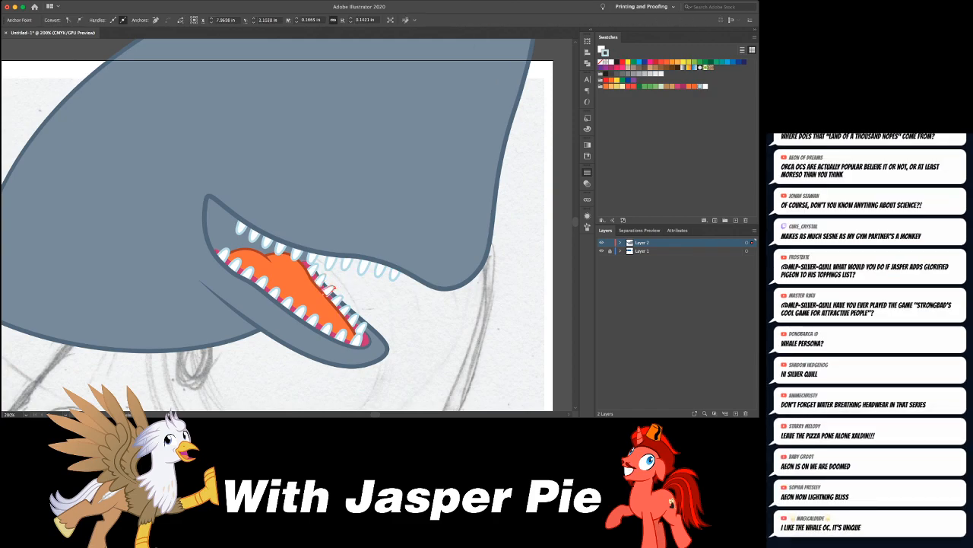
key(e)
drag(330, 290, 333, 288)
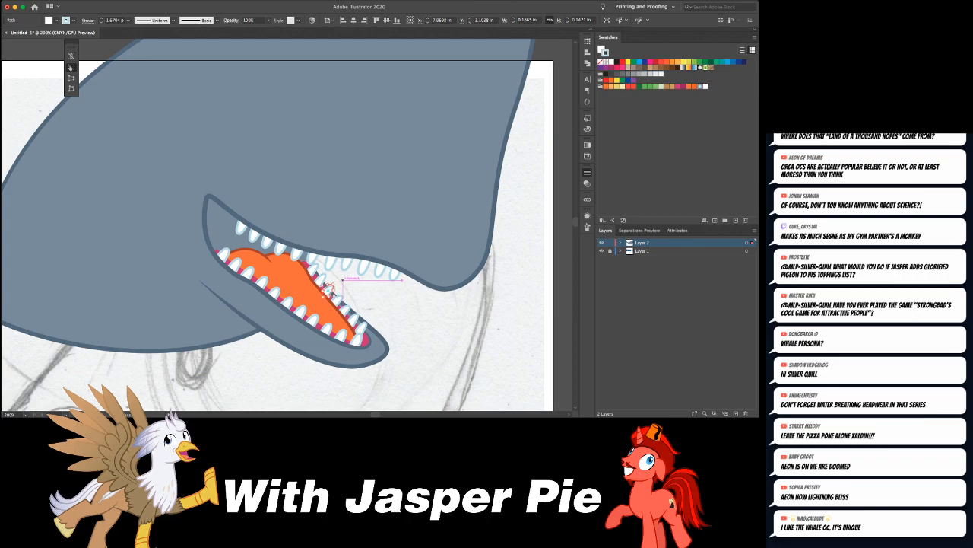
key(a)
key(e)
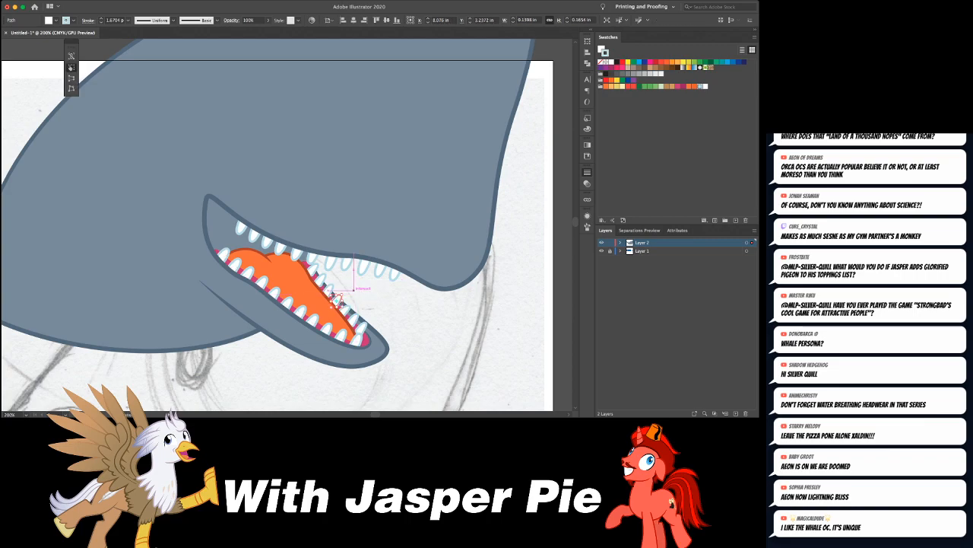
drag(353, 290, 360, 294)
key(a)
click(373, 295)
- Examine the toothed mouth on the whole whale and compare it with the sperm whale reference images
scroll(277, 225, down, 1)
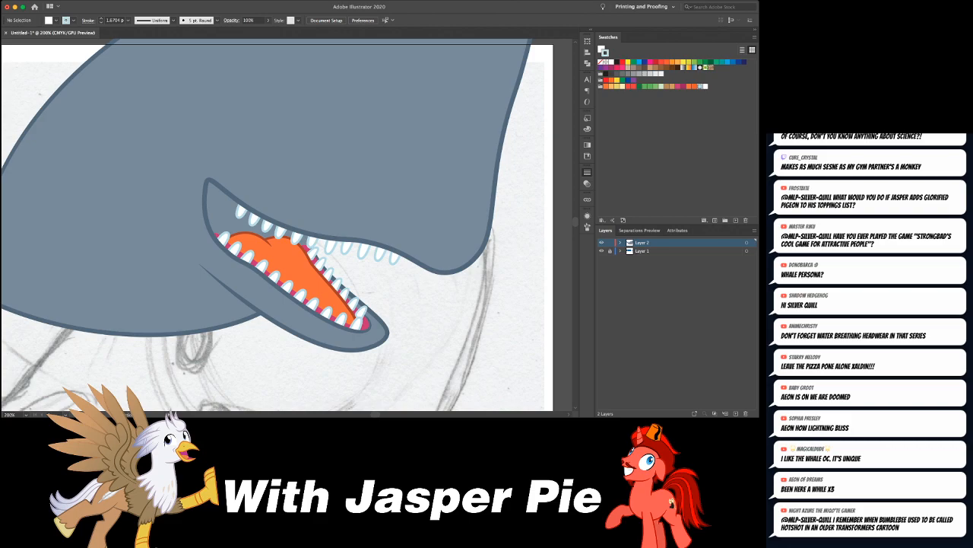
key(super+minus)
key(super+minus)
key(super+minus)
key(super+minus)
key(super+minus)
key(super+equal)
key(super+equal)
scroll(287, 227, right, 5)
scroll(287, 224, right, 2)
scroll(287, 225, up, 5)
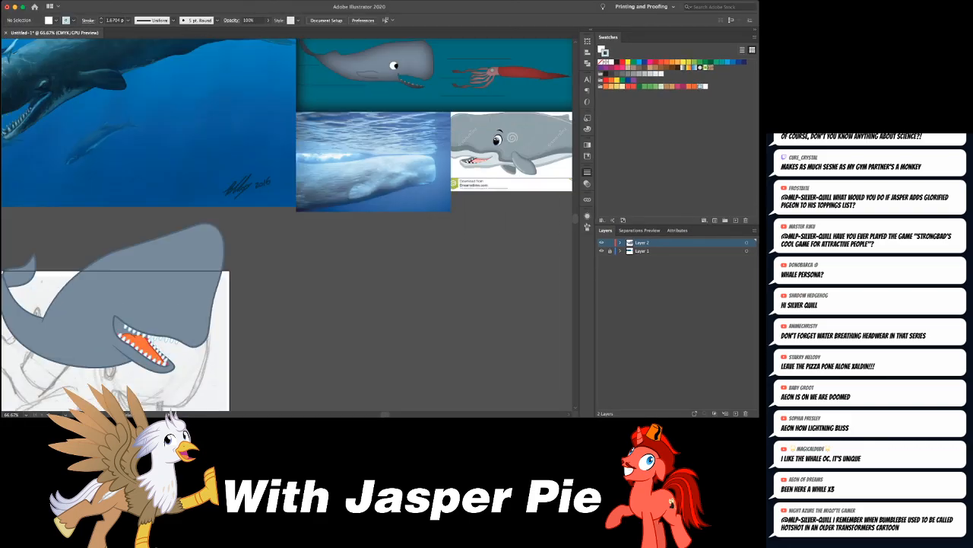
scroll(286, 225, up, 6)
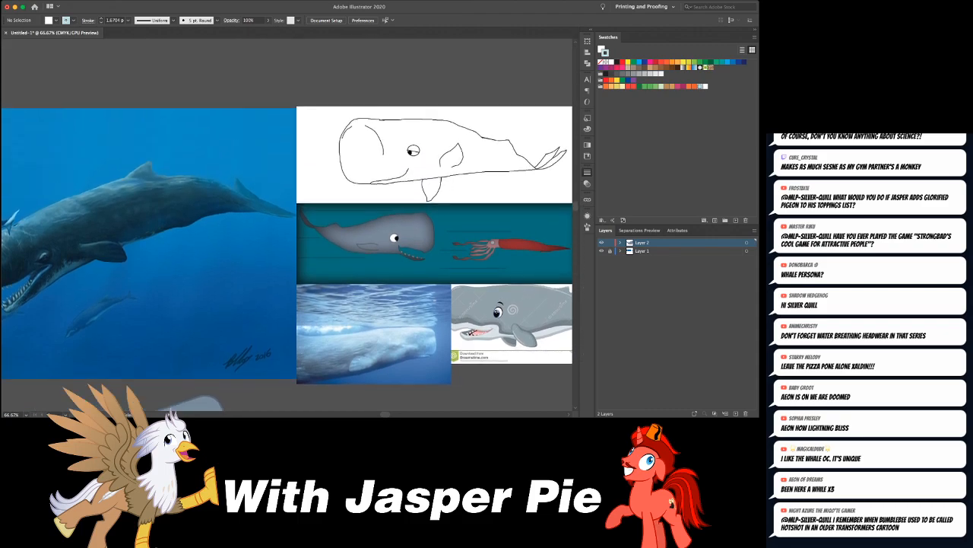
scroll(287, 224, left, 4)
scroll(287, 224, down, 8)
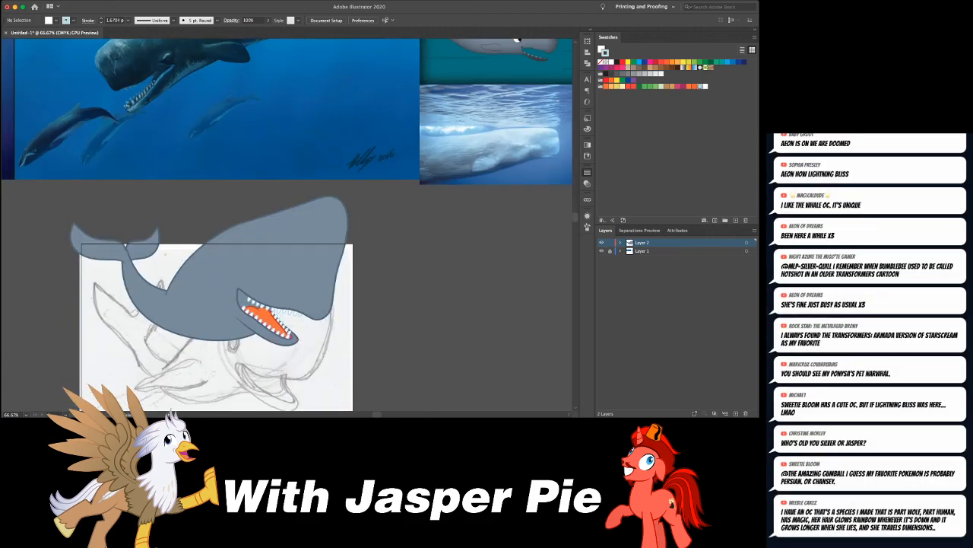
scroll(287, 225, down, 1)
scroll(287, 224, left, 1)
- Select the six rear teeth of the upper row and nudge them up and slightly back, tucking them under the lip
key(super+equal)
key(super+equal)
key(super+equal)
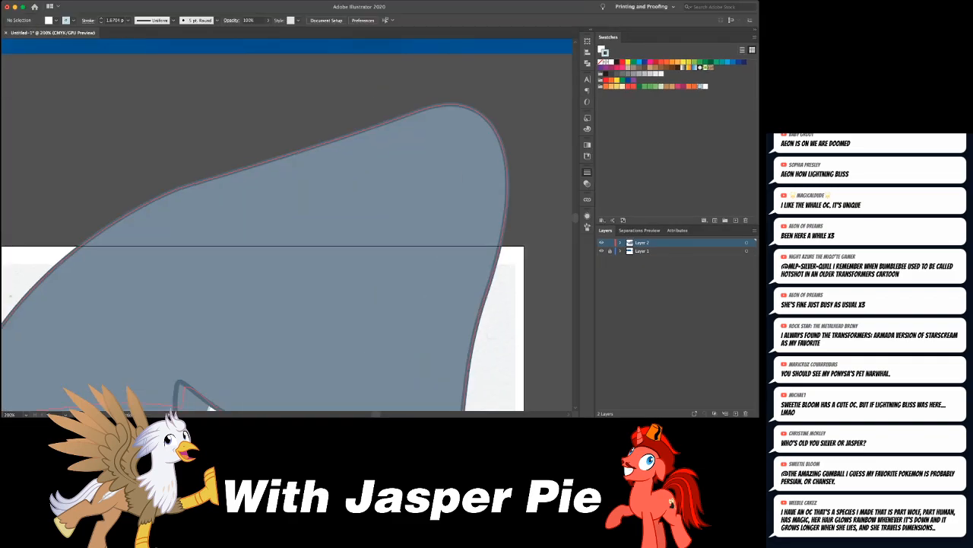
scroll(286, 224, down, 10)
click(284, 206)
shift+click(267, 204)
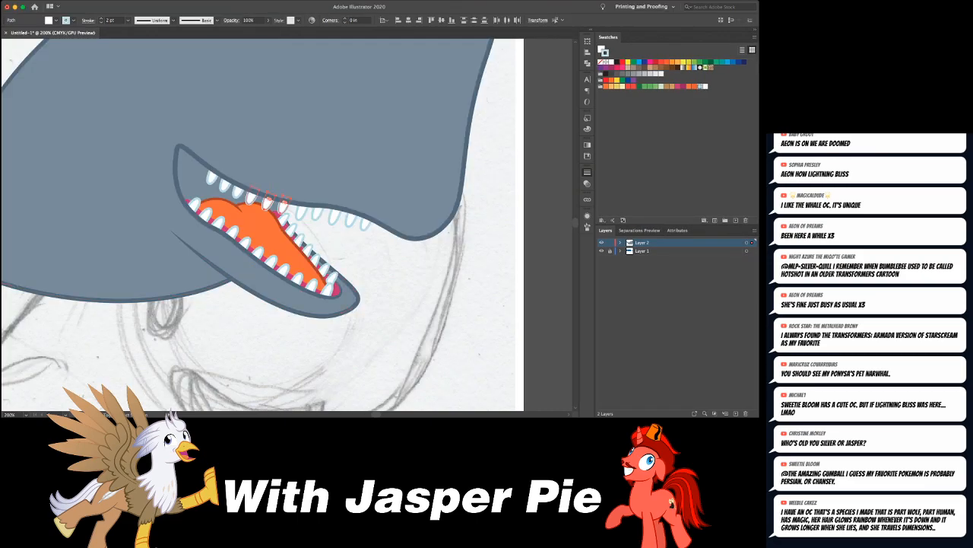
shift+click(252, 197)
shift+click(226, 186)
shift+click(211, 178)
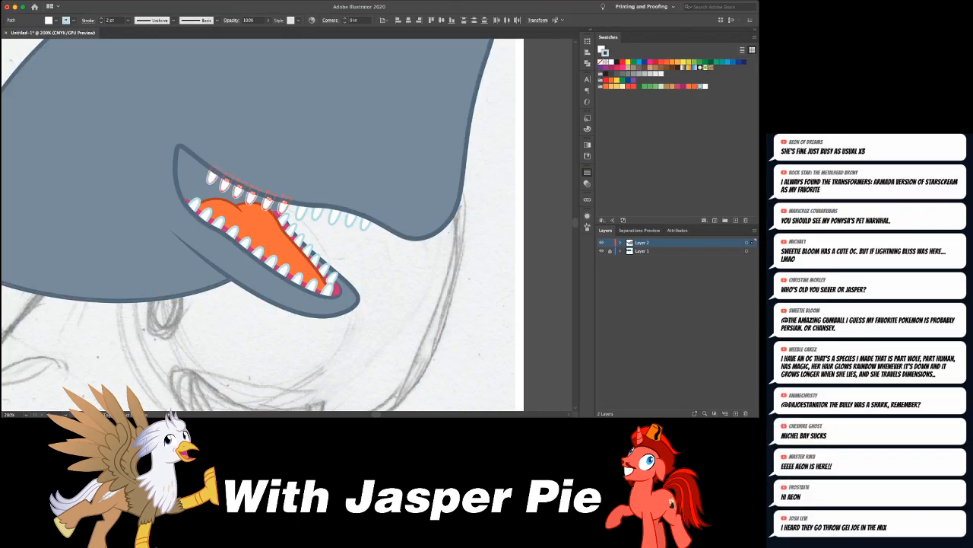
key(Up)
key(Up)
key(Up)
key(Up)
key(Up)
key(Up)
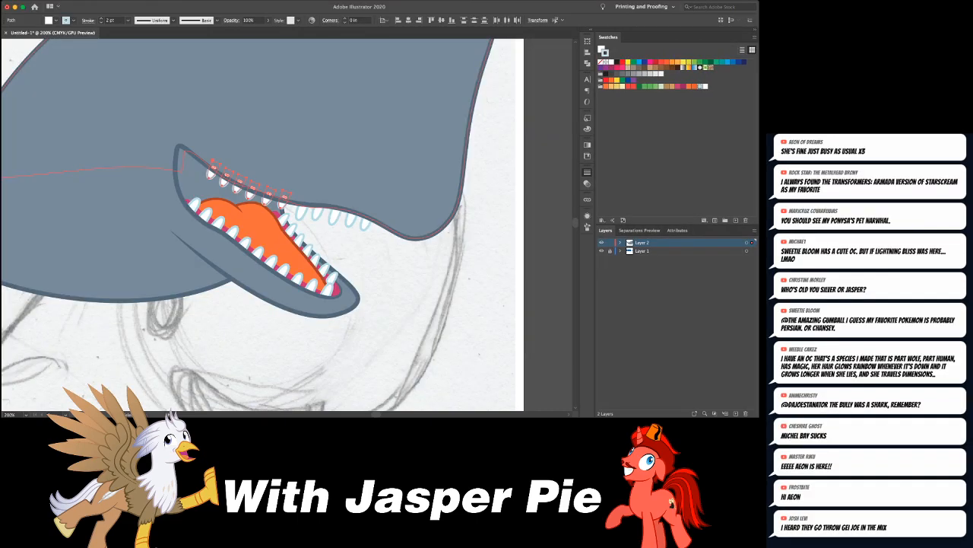
key(Left)
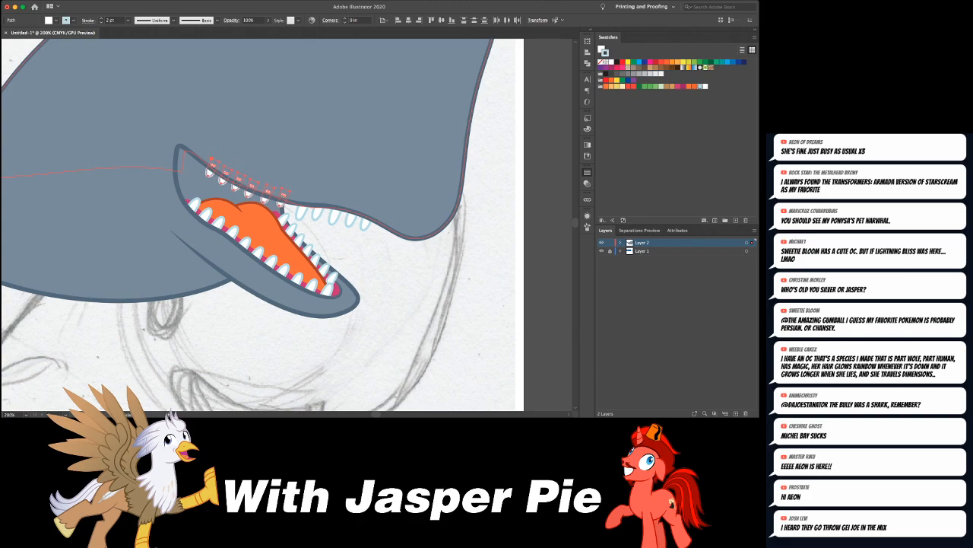
- Nudge the front teeth of the upper row backward to even out their spacing with the rear teeth
click(324, 237)
drag(303, 213, 348, 216)
click(333, 215)
key(super+z)
click(352, 217)
click(366, 221)
key(Left)
key(Left)
key(Left)
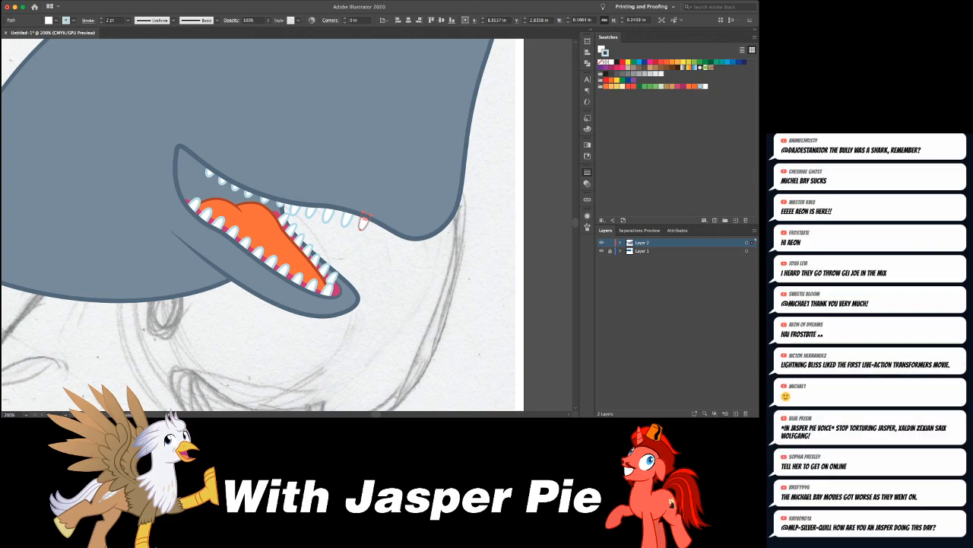
drag(364, 219, 295, 201)
- Deselect the teeth and examine the whole whale against the sketch and reference images
key(super+minus)
key(super+minus)
key(super+minus)
key(super+shift+a)
key(super+minus)
key(super+minus)
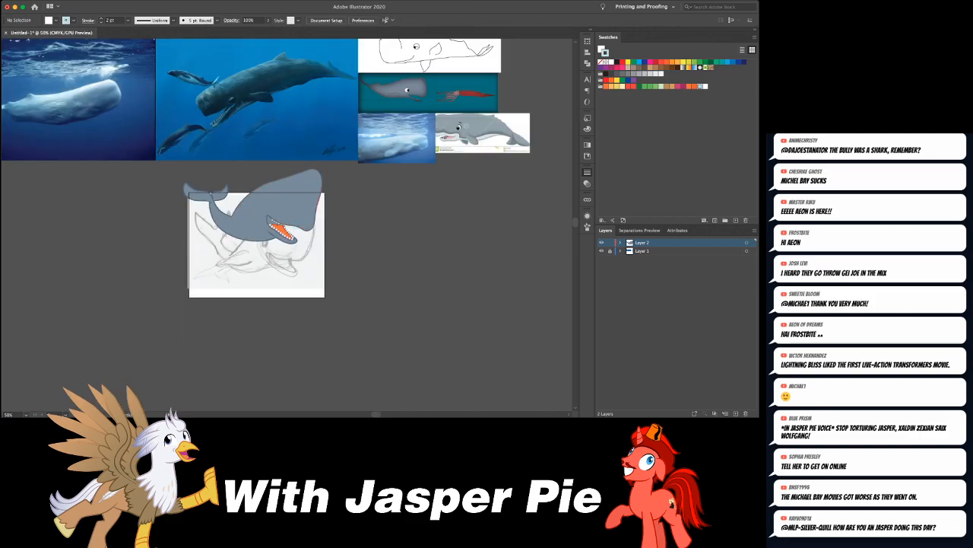
key(super+equal)
key(super+equal)
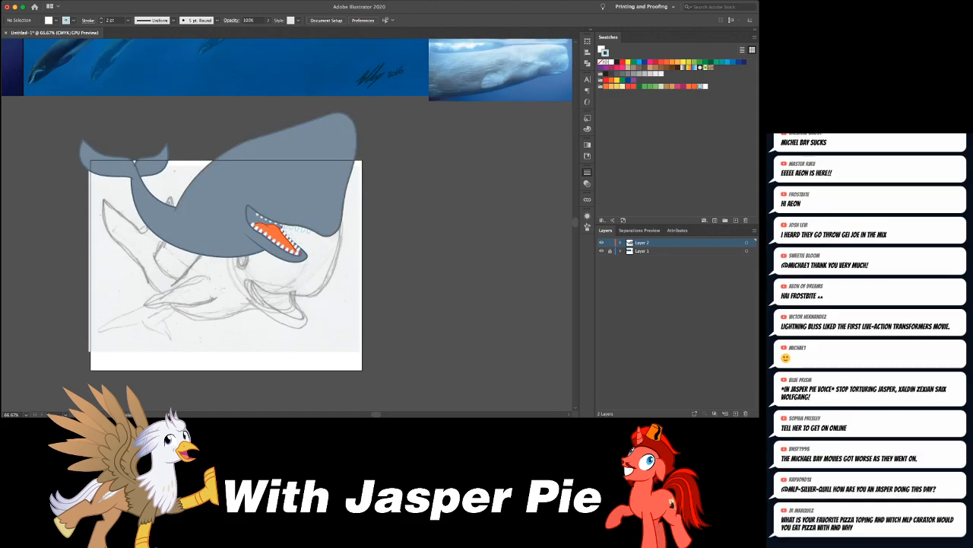
scroll(288, 226, up, 5)
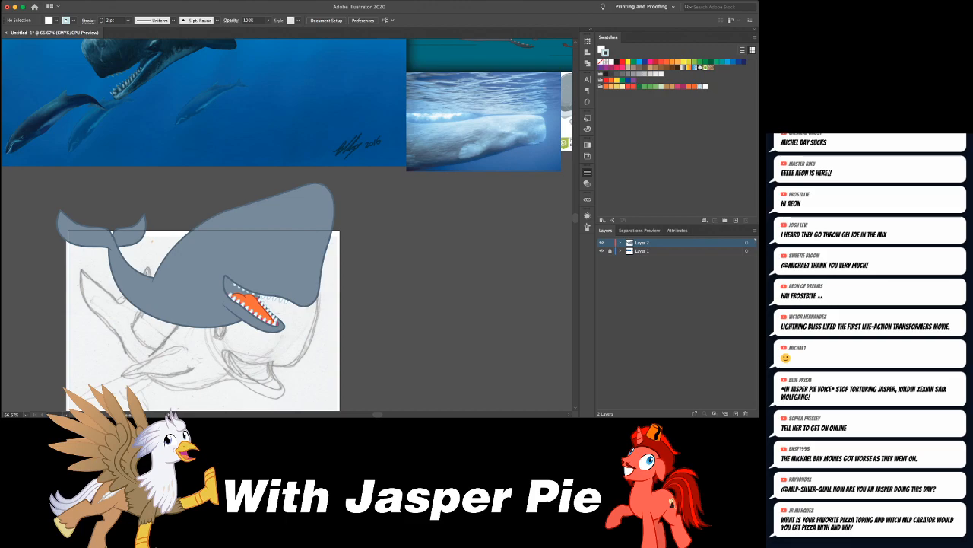
- Draw a closed curved shape over the rear of the open mouth, using a dark magenta fill and no stroke
key(x)
click(683, 86)
key(x)
key(slash)
key(super+equal)
key(super+equal)
key(super+equal)
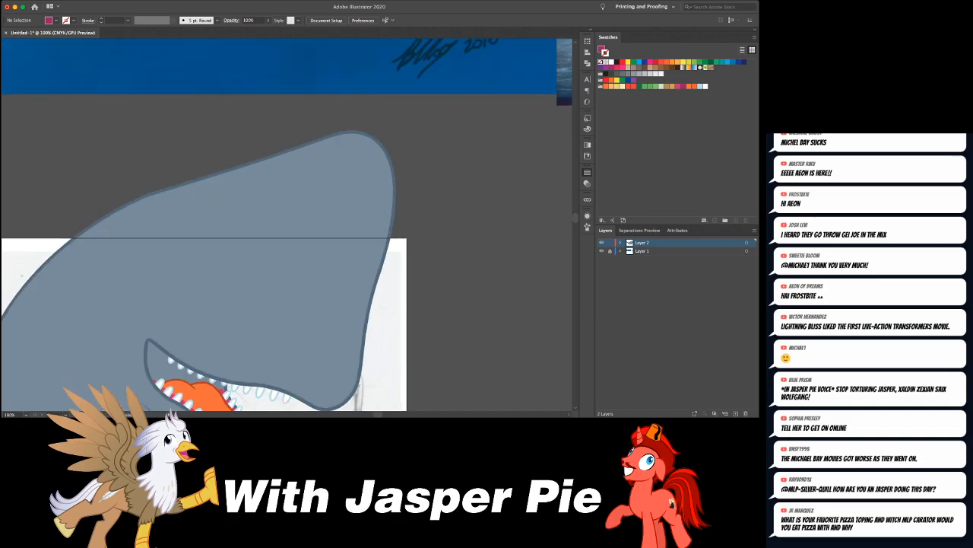
drag(259, 335, 266, 104)
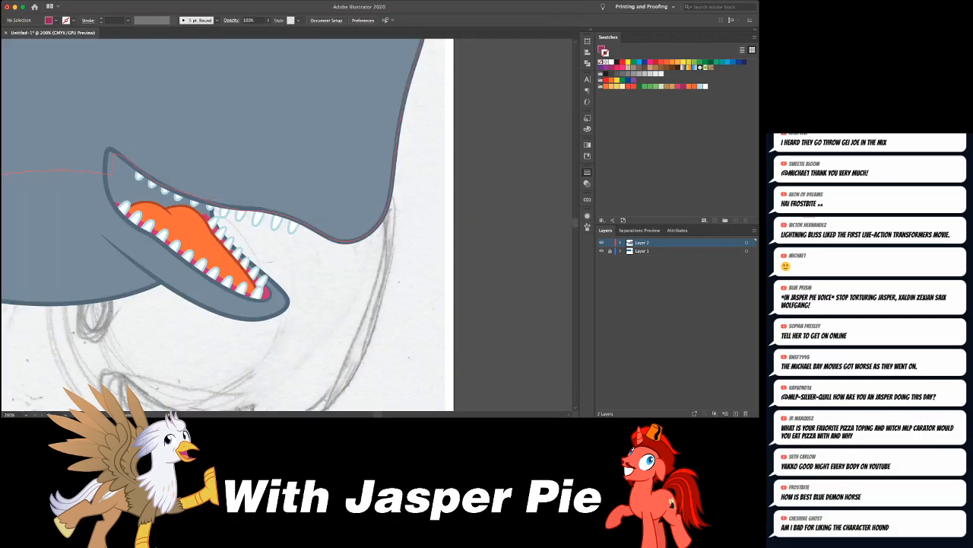
click(210, 175)
drag(210, 175, 234, 161)
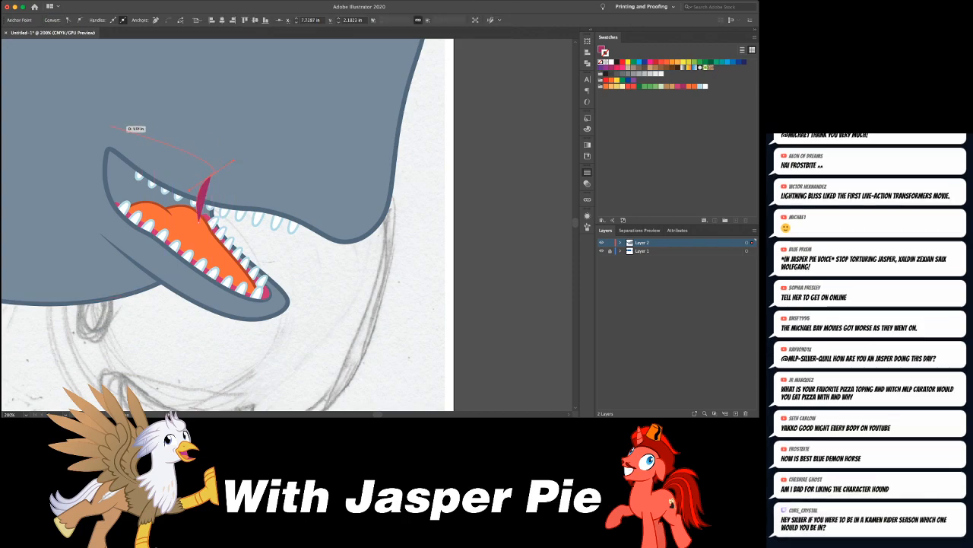
drag(100, 129, 80, 148)
click(111, 218)
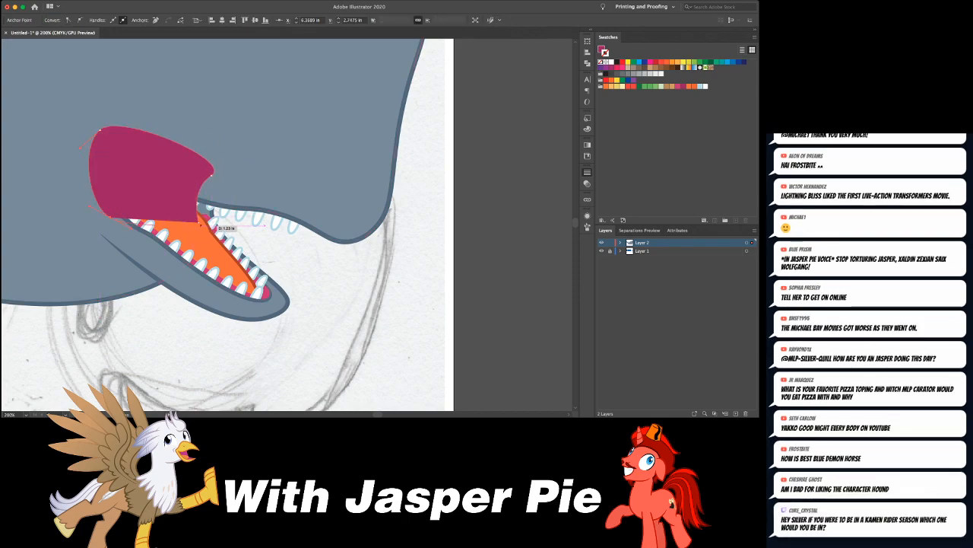
drag(196, 222, 211, 220)
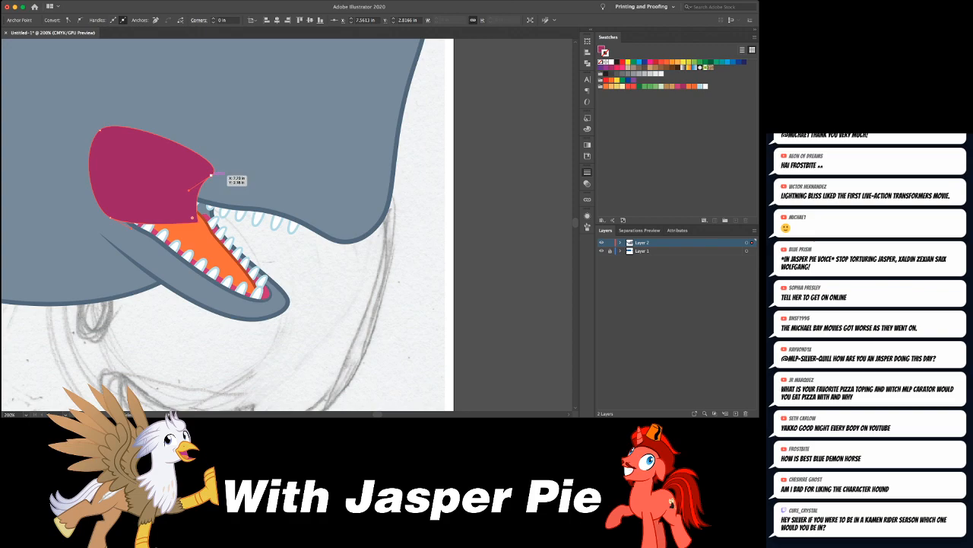
- Move the front anchor points of the magenta mouth shape slightly forward
click(212, 175)
drag(212, 175, 219, 175)
drag(197, 222, 205, 221)
- Cut the magenta shape and paste it behind the whale's head and teeth to colour the inside of the mouth
key(v)
key(super+x)
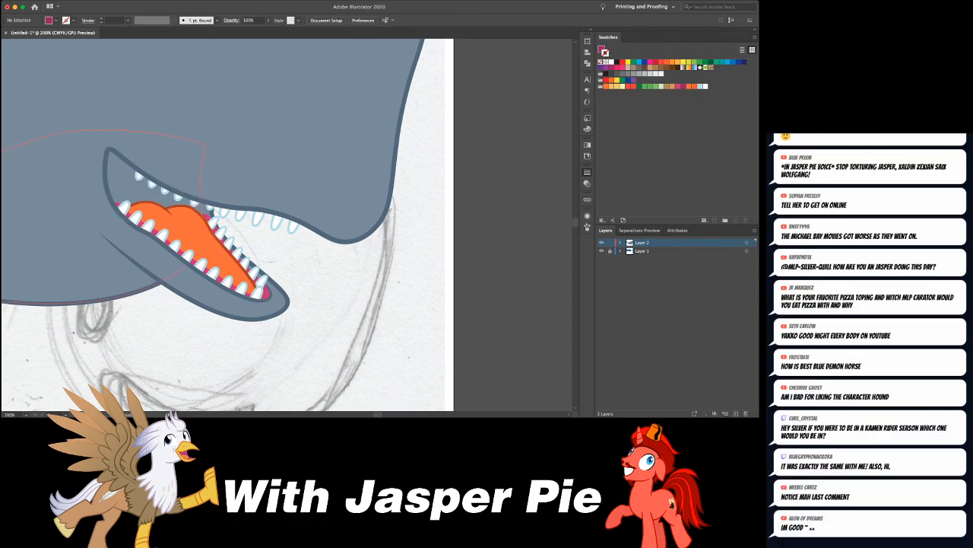
key(super+b)
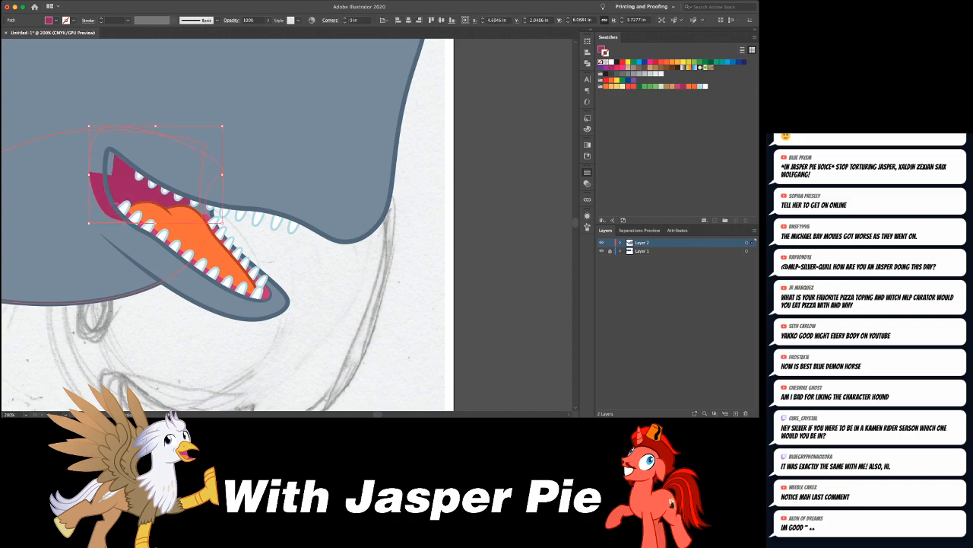
- Move the head fill's anchor points at the rear corner of the mouth back onto the dark mouth outline
click(134, 165)
key(a)
click(112, 173)
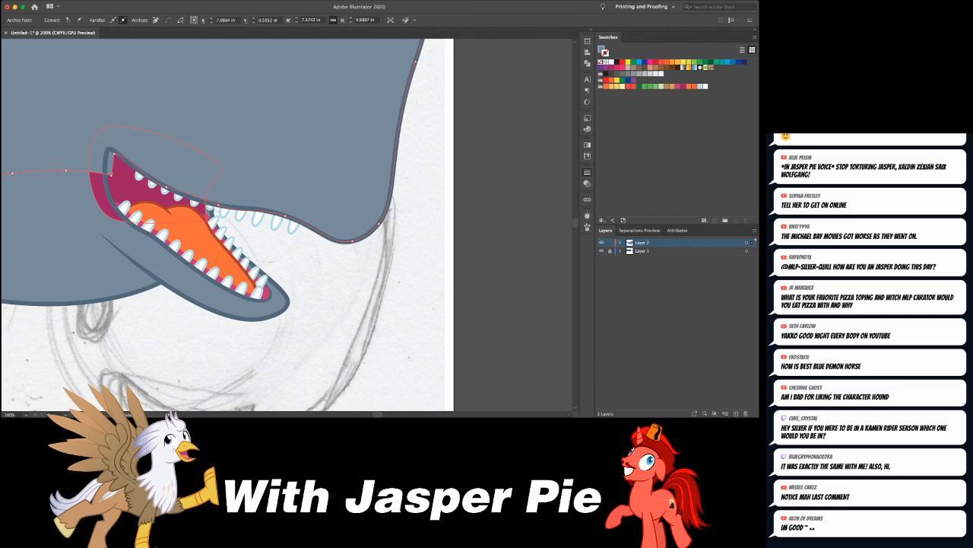
drag(113, 163, 108, 149)
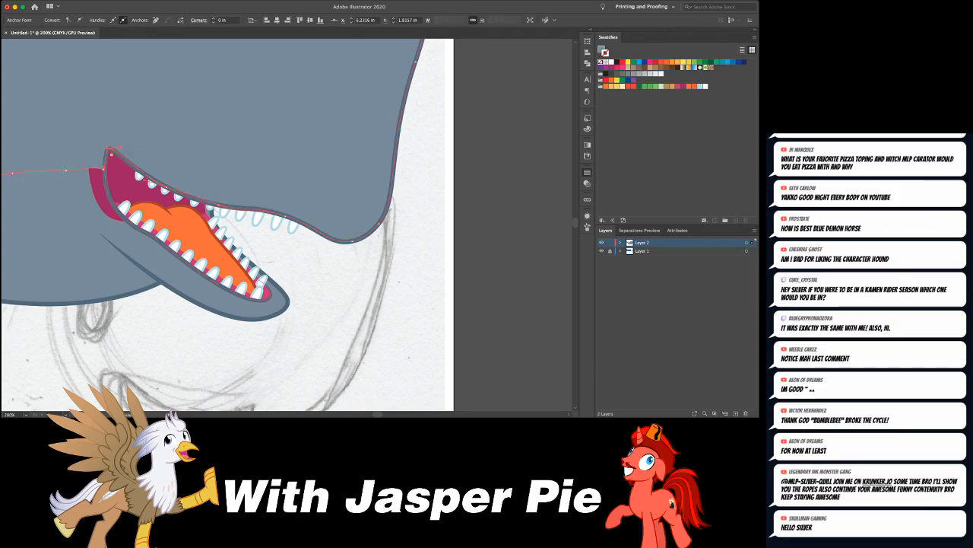
- Pull the magenta mouth shape's rear anchor points forward so its back edge sits behind the mouth outline
click(103, 199)
click(122, 215)
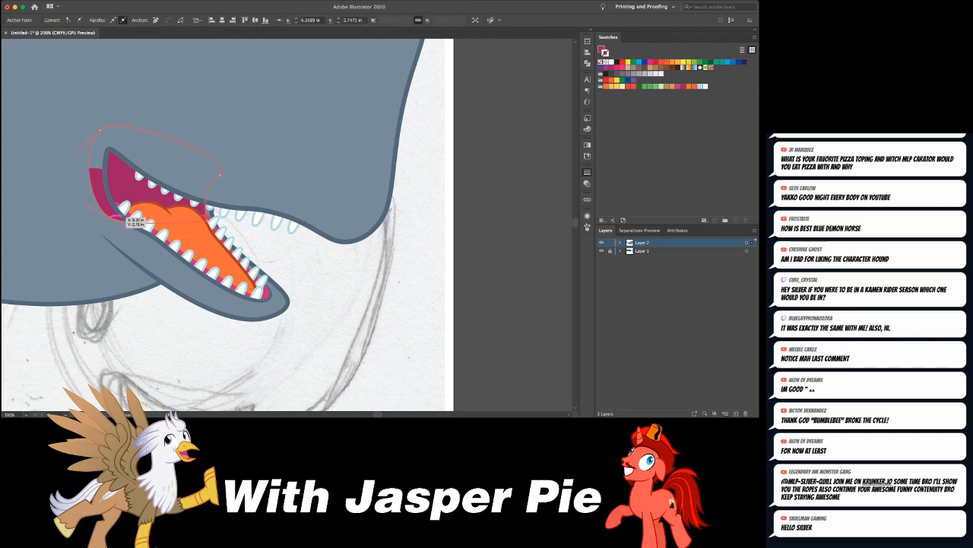
drag(99, 131, 119, 132)
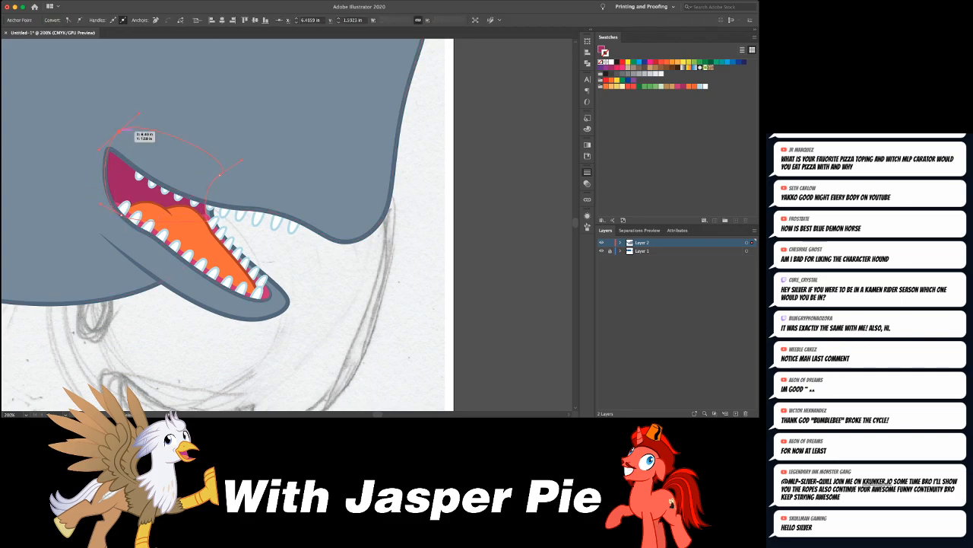
key(super+shift+a)
key(super+minus)
key(super+minus)
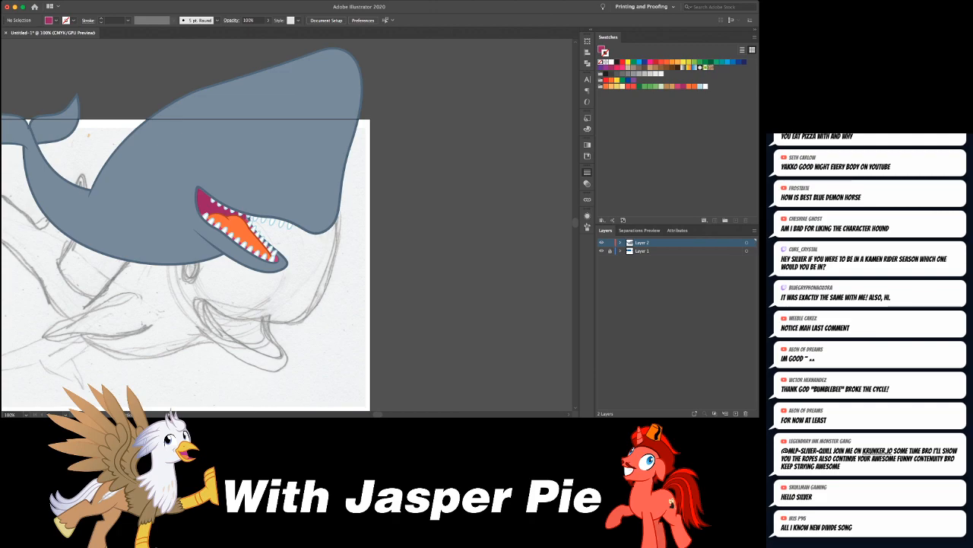
- Draw a closed oval shape over the back of the mouth with a dark maroon fill and no stroke
key(super+plus)
key(super+plus)
drag(131, 165, 267, 249)
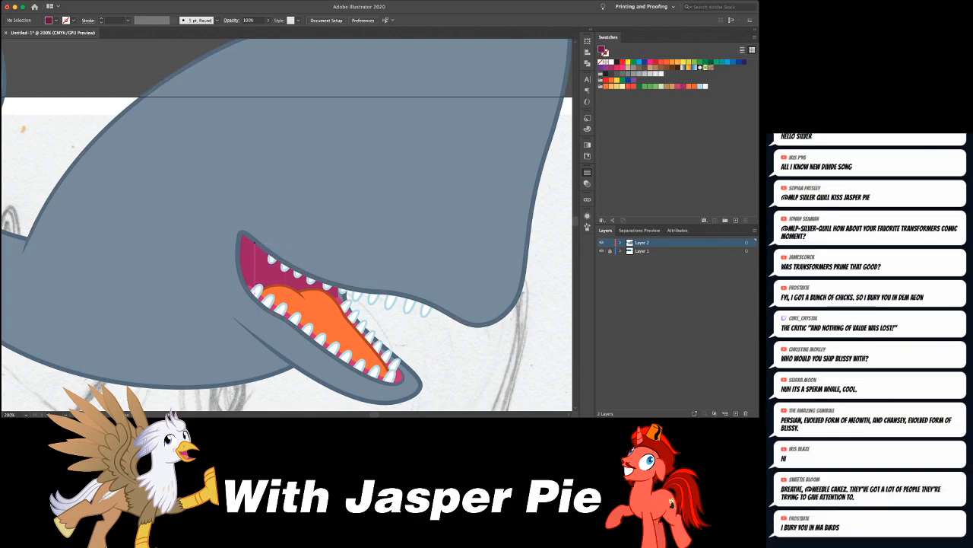
click(266, 248)
drag(275, 290, 274, 324)
drag(230, 287, 267, 239)
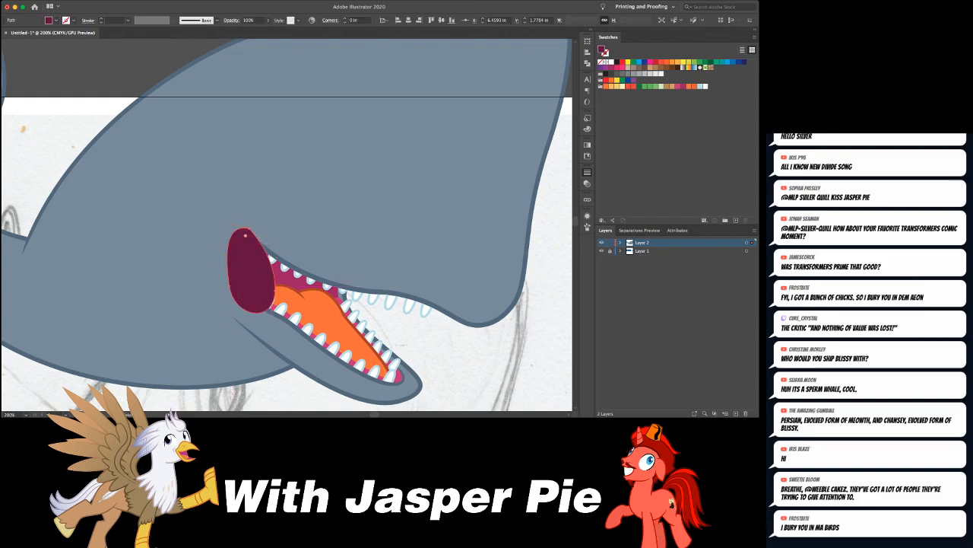
- Cut the dark maroon oval and paste it directly in front of the magenta mouth interior, behind the teeth and tongue
key(super+x)
click(267, 249)
key(super+f)
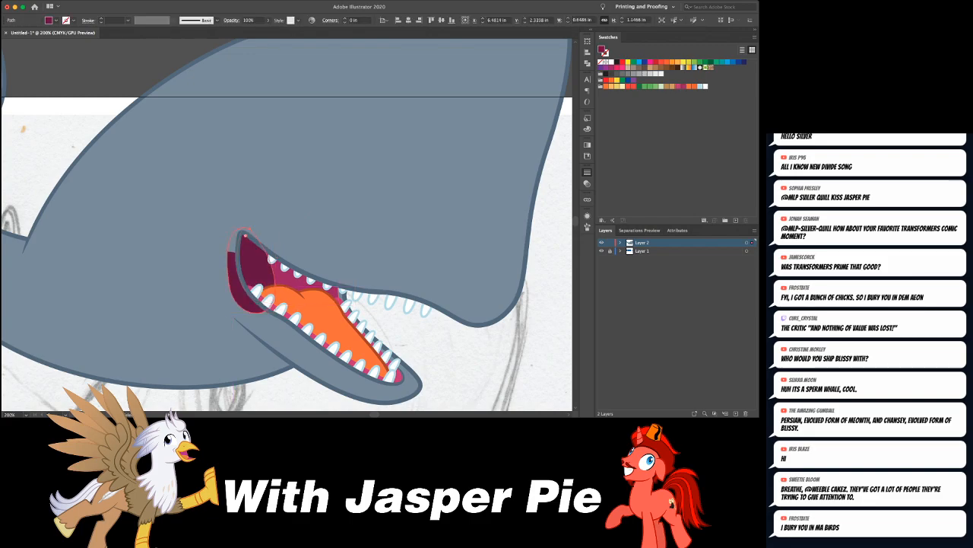
key(super+shift+a)
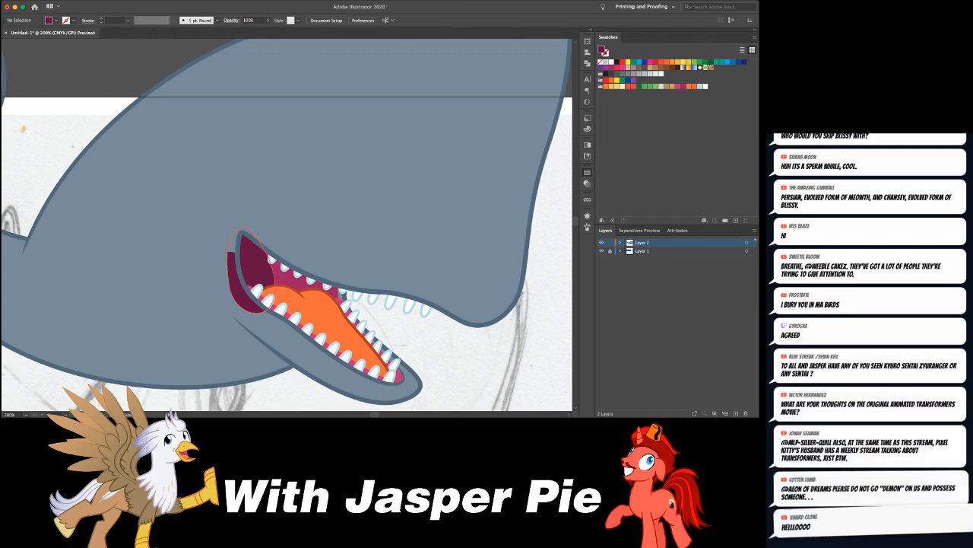
- Trim off the part of the maroon shape outside the rear mouth outline and refine its upper anchor point
click(234, 284)
key(shift+e)
mouse_move(225, 233)
mouse_down()
mouse_move(235, 281)
mouse_move(270, 316)
mouse_up()
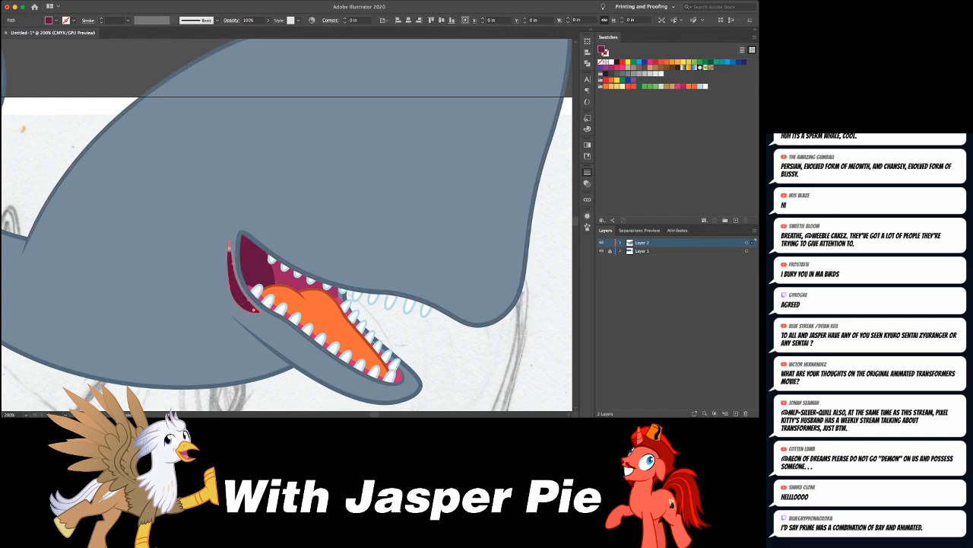
key(Delete)
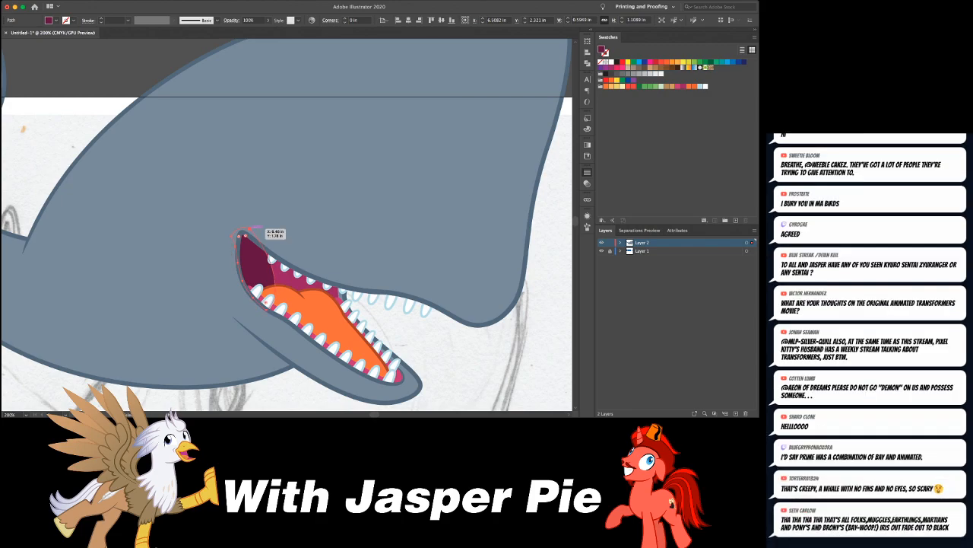
click(242, 231)
drag(242, 231, 278, 244)
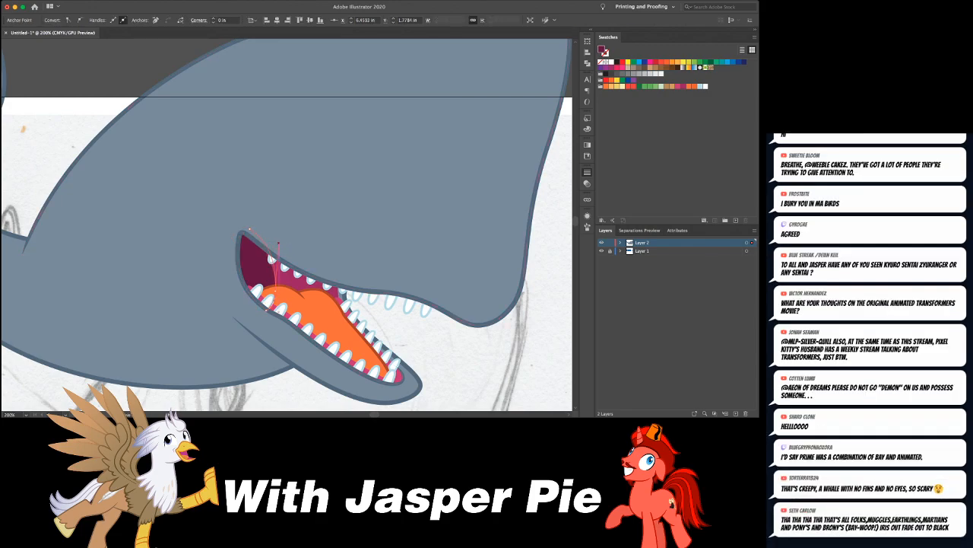
key(super+shift+a)
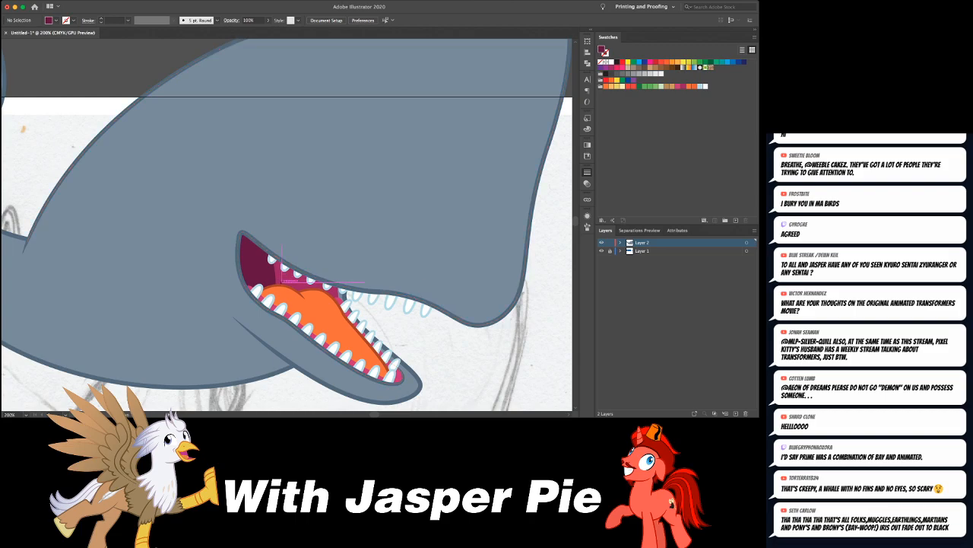
- Draw a curved maroon crease line in front of the dark throat area, using a tapered 3 pt stroke and no fill
drag(274, 233, 281, 245)
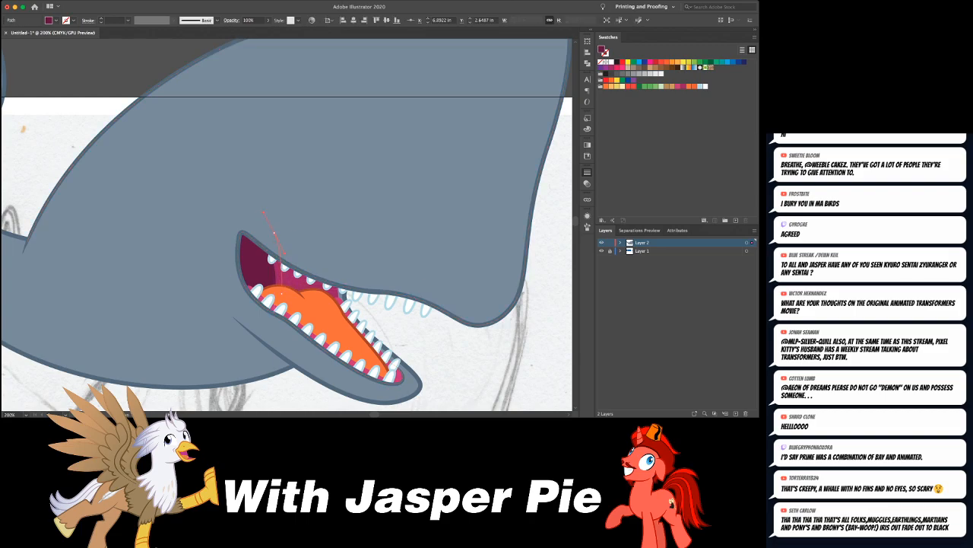
drag(263, 212, 261, 210)
key(shift+x)
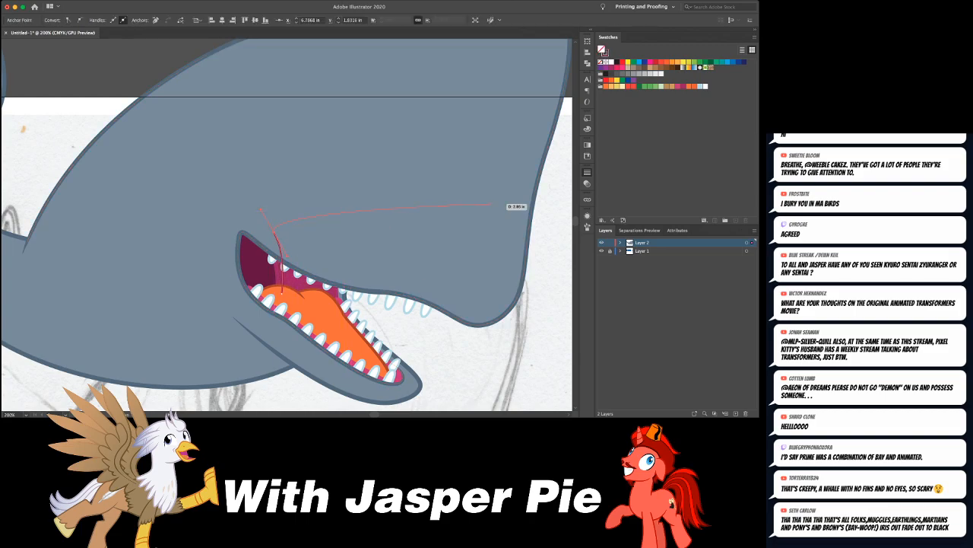
click(516, 183)
click(516, 183)
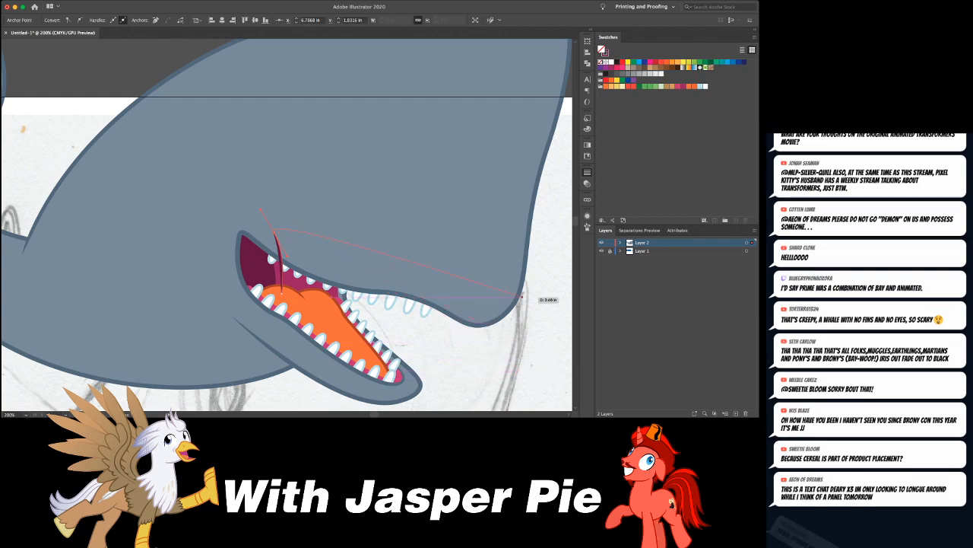
key(super+equal)
key(super+equal)
key(super+equal)
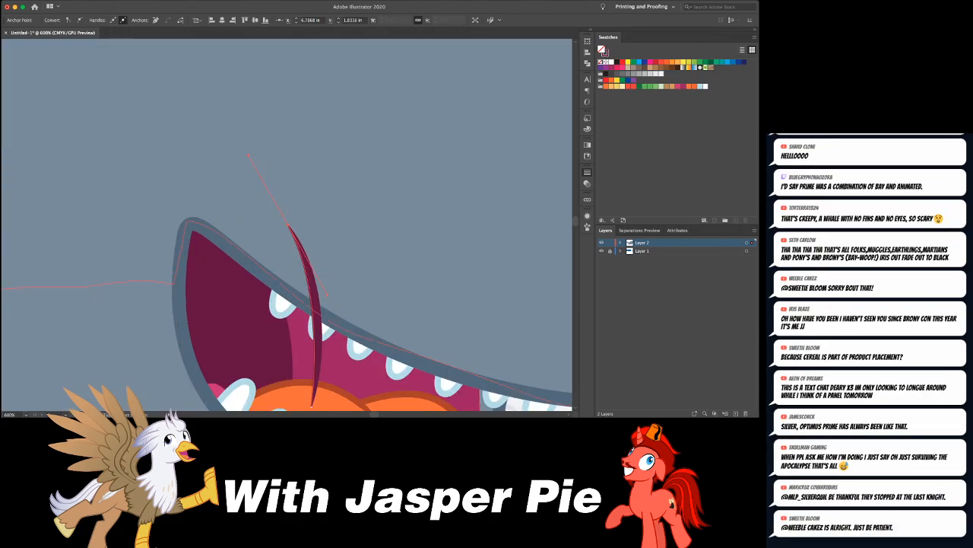
- Place the crease line behind the head and teeth and nudge it slightly back towards the dark throat area
key(super+shift+a)
click(305, 253)
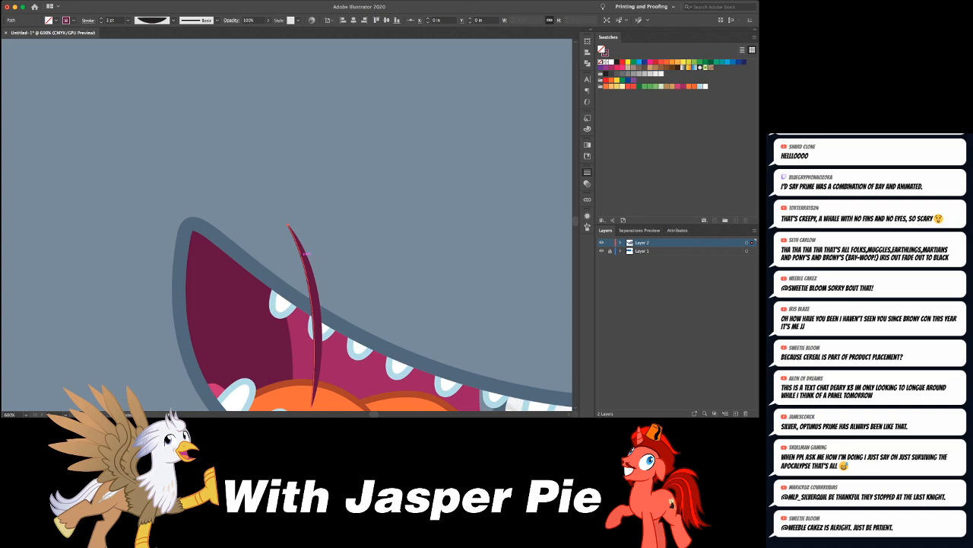
key(Left)
key(Left)
key(Left)
key(Left)
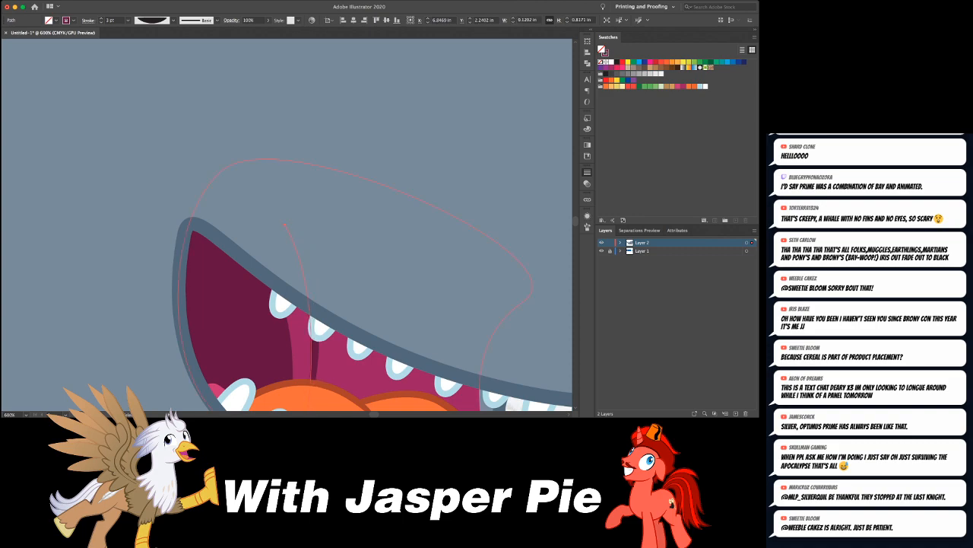
key(Right)
key(super+shift+a)
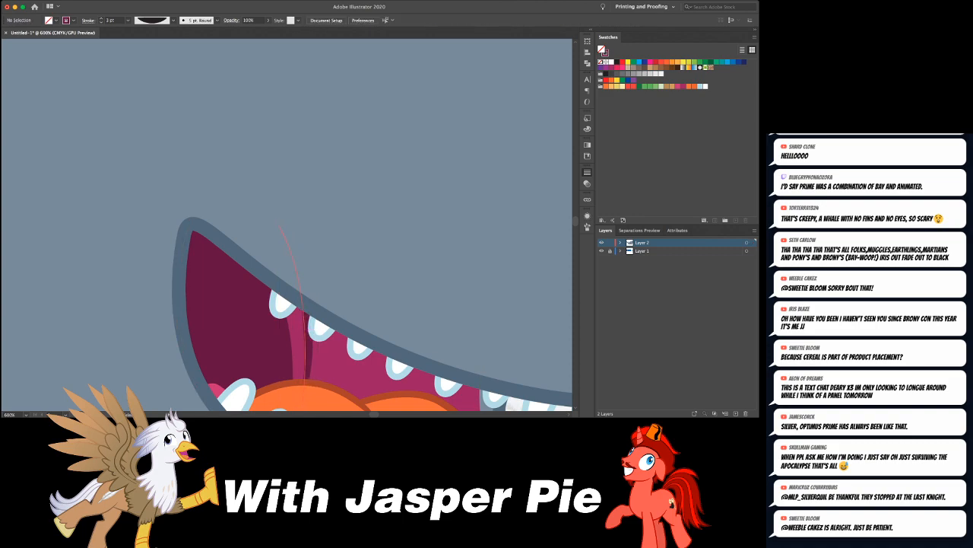
- Duplicate the crease line slightly forward and reshape the copy with Free Transform
drag(311, 345, 331, 345)
key(e)
drag(372, 303, 372, 311)
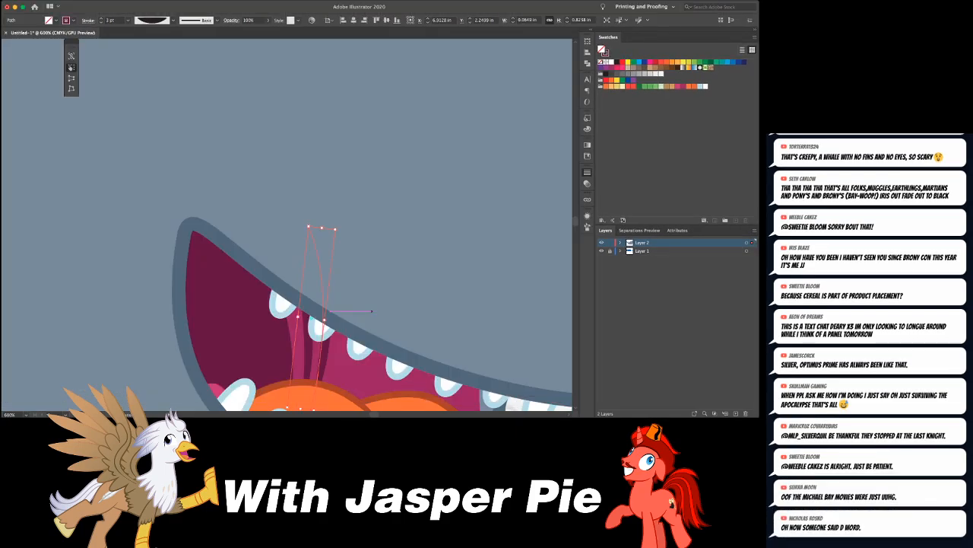
- Select both crease lines, move them up and slightly back, and adjust their shape with Free Transform
key(a)
shift+click(305, 346)
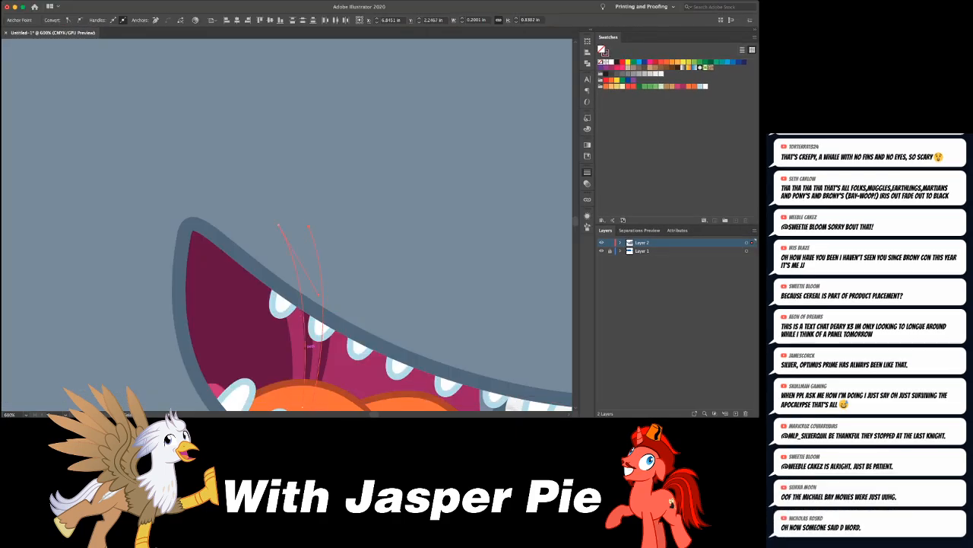
key(v)
key(shift+Up)
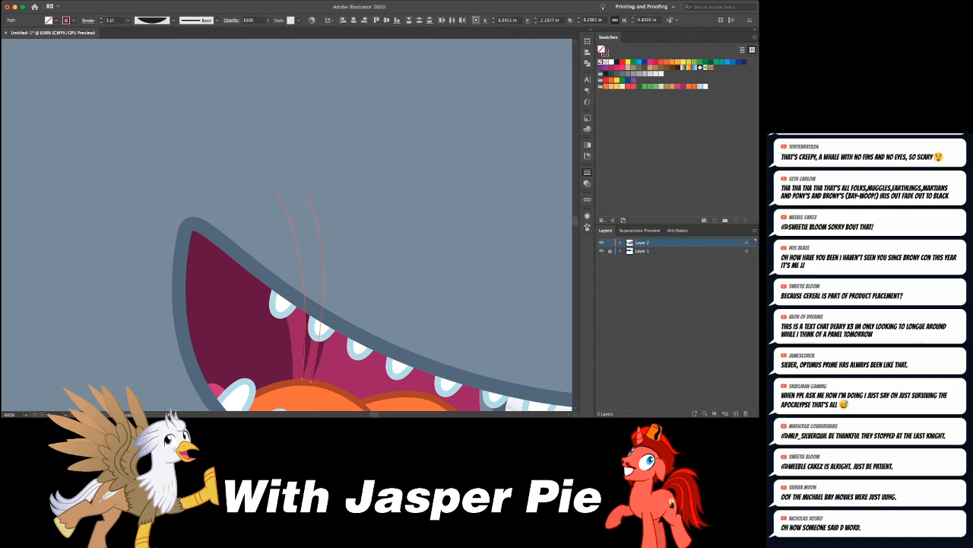
key(e)
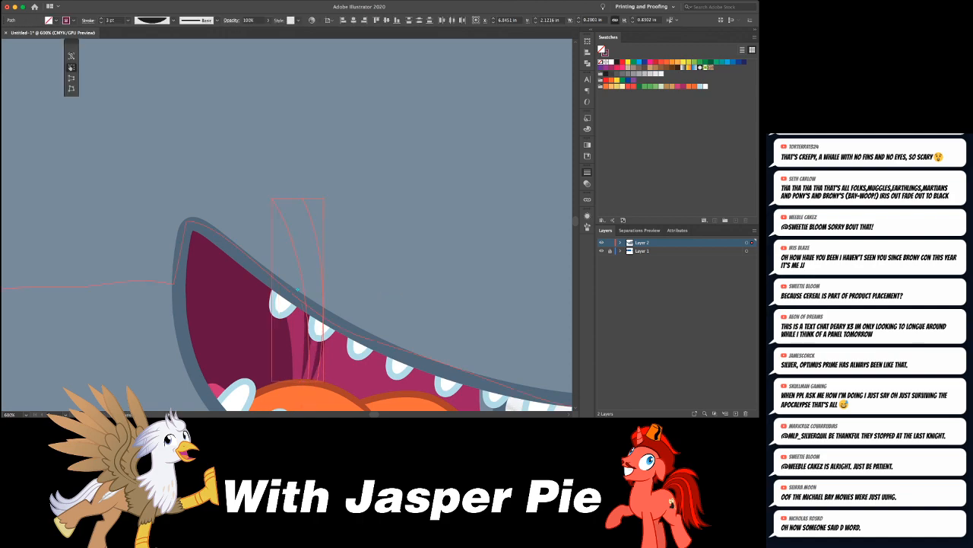
key(Left)
key(Left)
key(Left)
drag(373, 279, 372, 273)
key(super+shift+a)
key(super+minus)
key(super+minus)
key(super+minus)
key(super+minus)
key(super+minus)
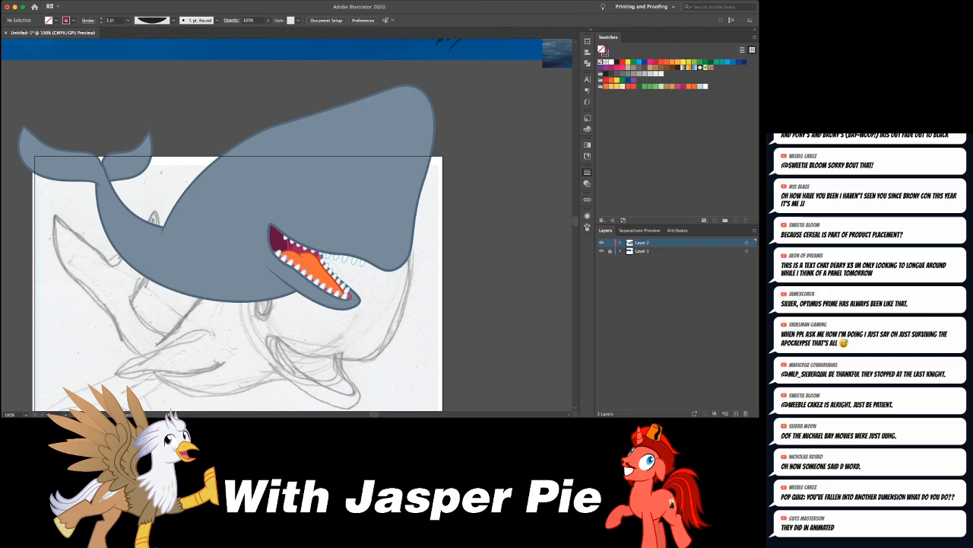
- Examine the tail fluke and the whole whale against the sketch and reference images
scroll(286, 228, left, 5)
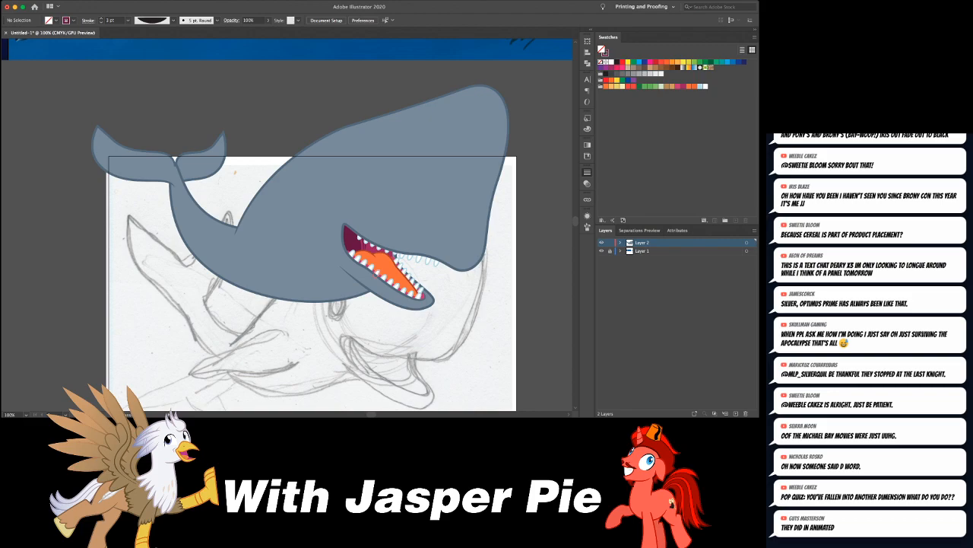
click(139, 158)
scroll(287, 228, up, 4)
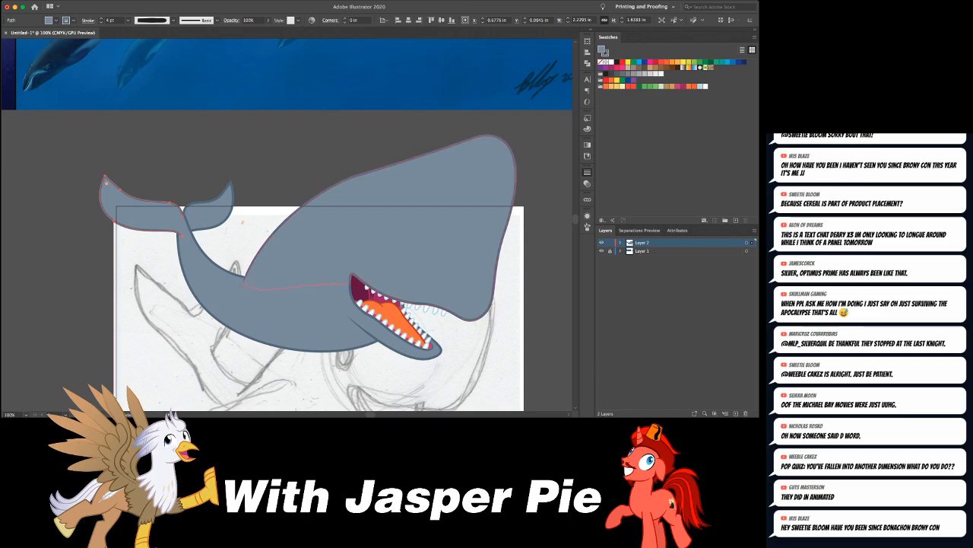
key(v)
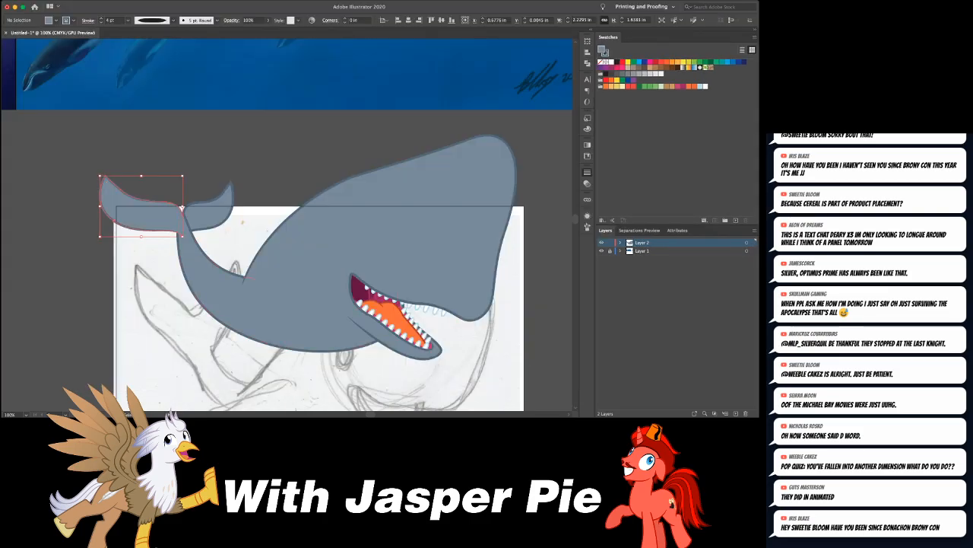
key(shift+super+a)
key(shift+w)
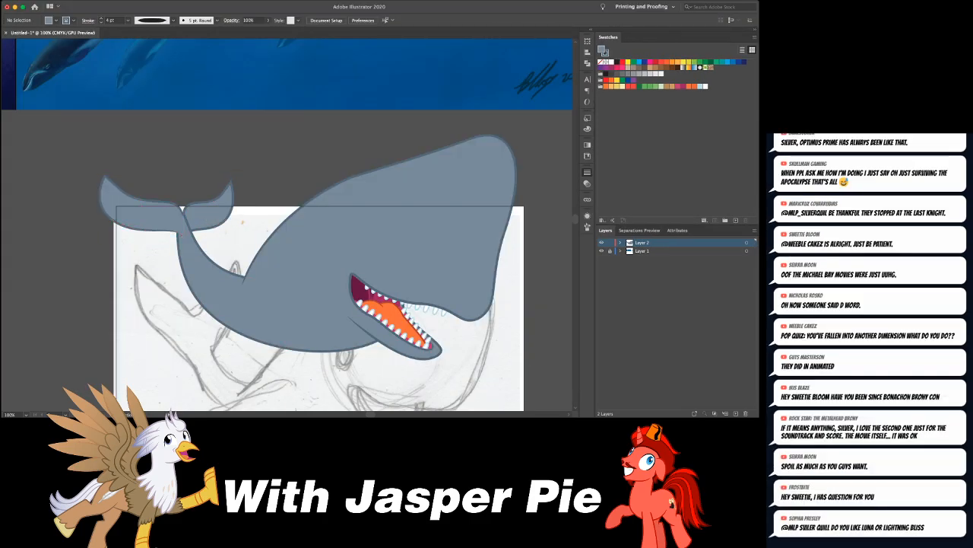
key(super+minus)
key(super+minus)
key(super+minus)
key(super+minus)
key(super+equal)
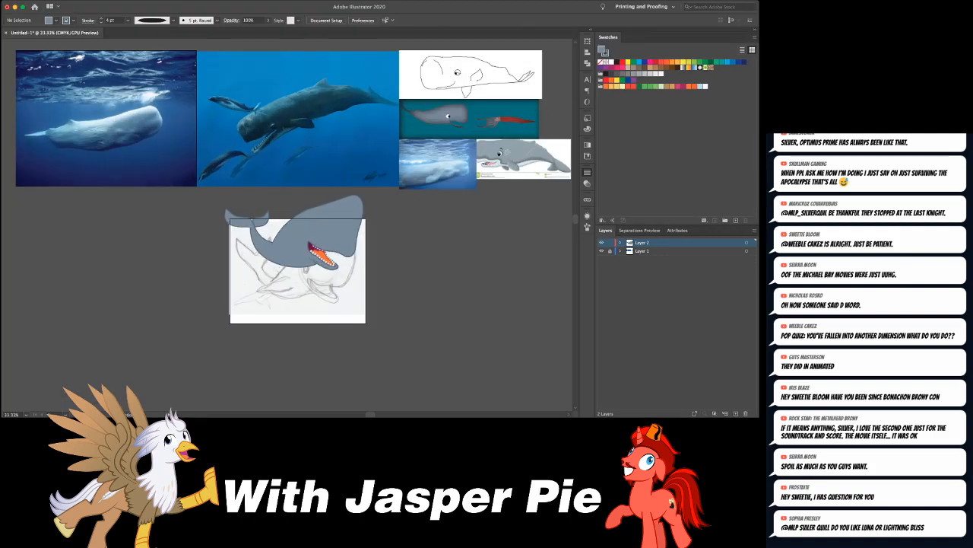
key(super+equal)
key(super+equal)
key(super+equal)
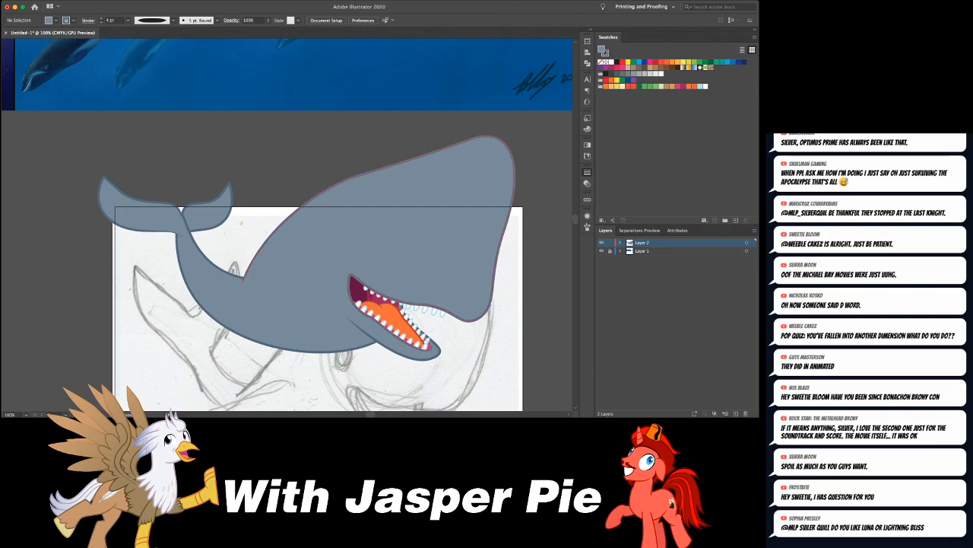
- Add an anchor point on the outline at the back of the whale's head to refine its curve towards the back
click(260, 249)
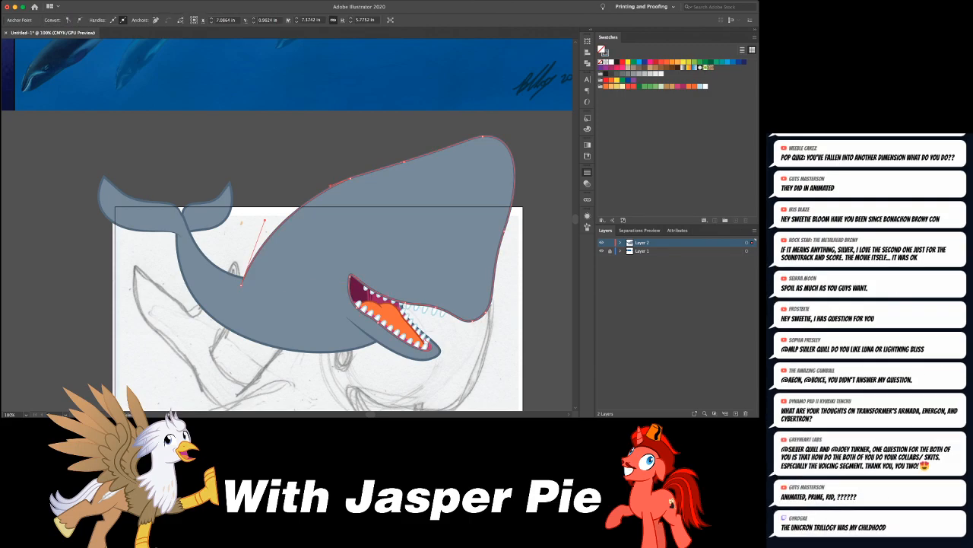
click(298, 209)
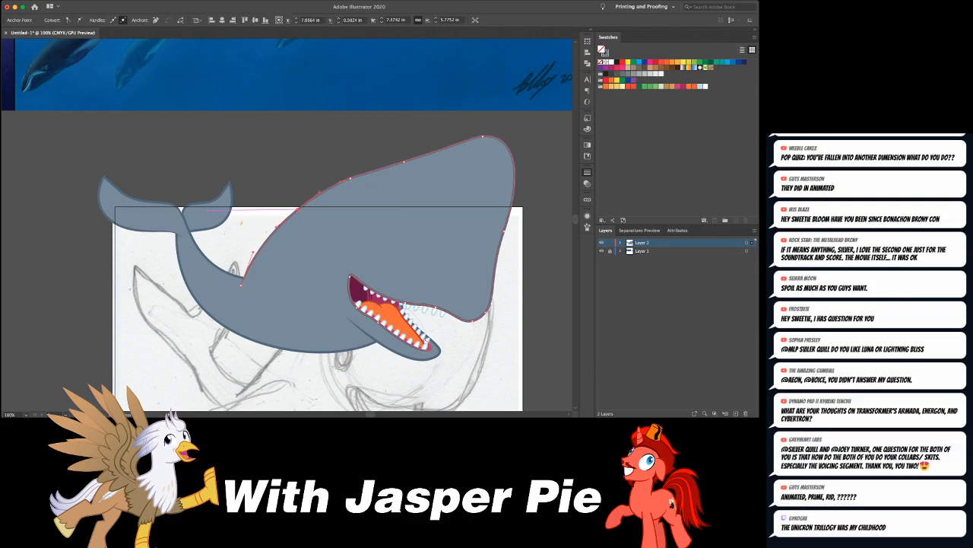
key(super+minus)
key(super+minus)
key(super+minus)
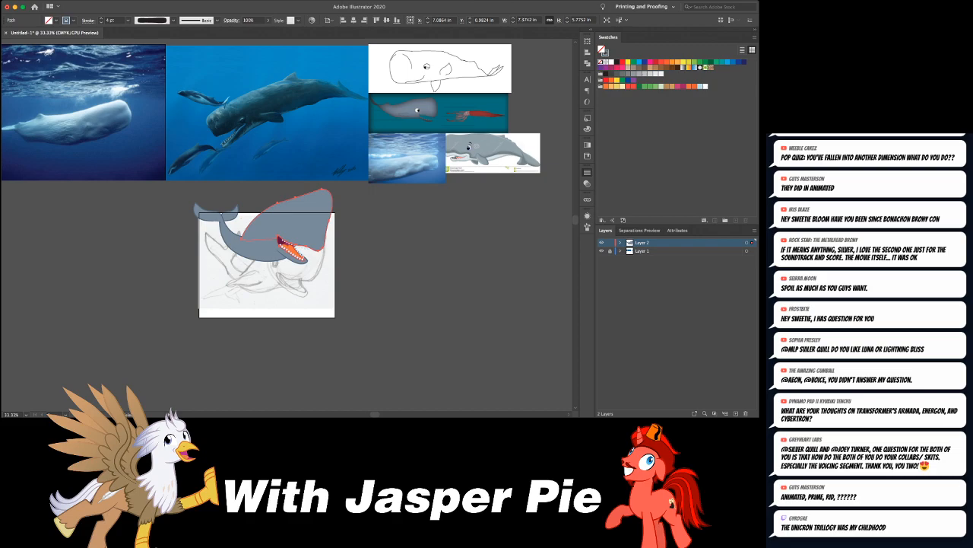
key(super+plus)
key(super+plus)
key(super+plus)
key(super+plus)
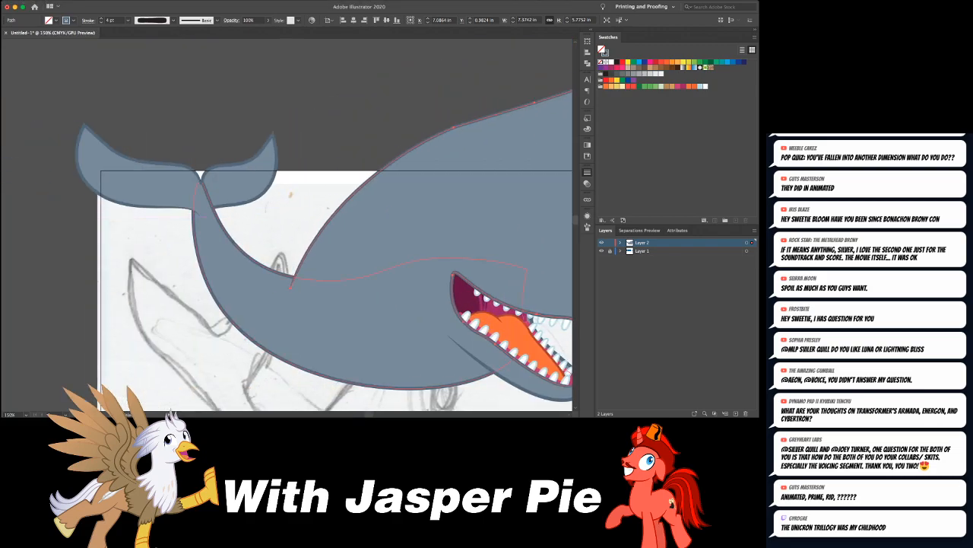
- Draw a small dorsal fin with the Pen tool on the whale's back, just behind the head, with a curved rear edge
click(304, 327)
key(super+shift+a)
key(p)
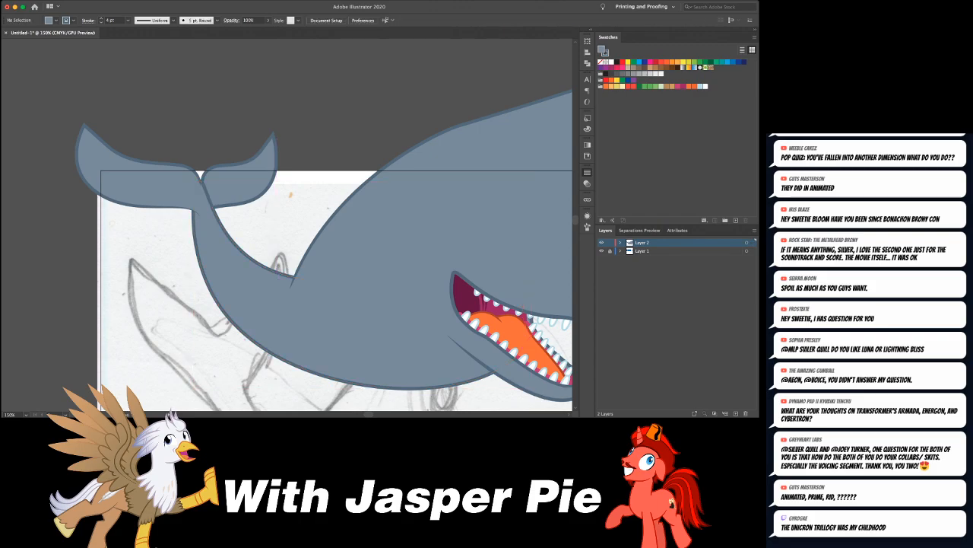
mouse_move(283, 281)
mouse_down()
mouse_move(267, 247)
mouse_move(222, 247)
mouse_up()
click(265, 245)
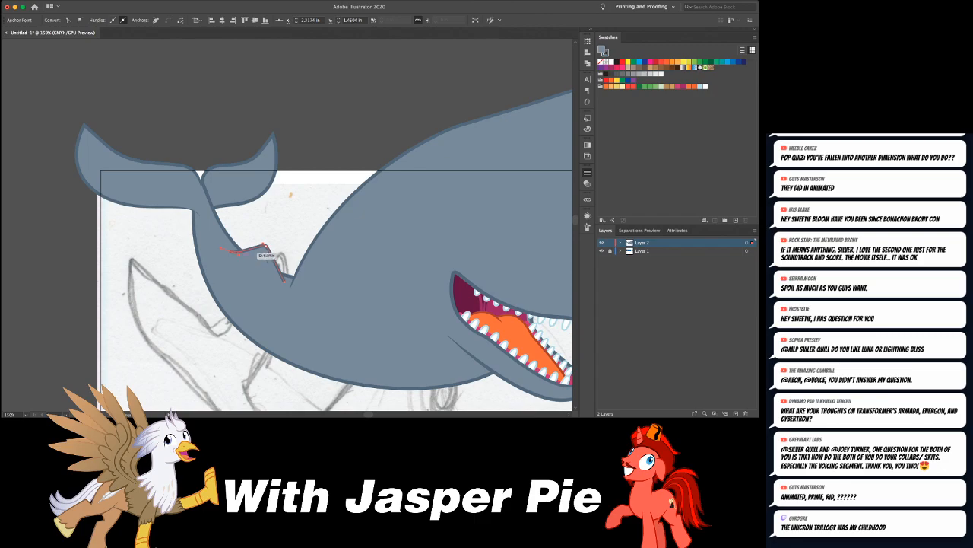
drag(283, 281, 265, 272)
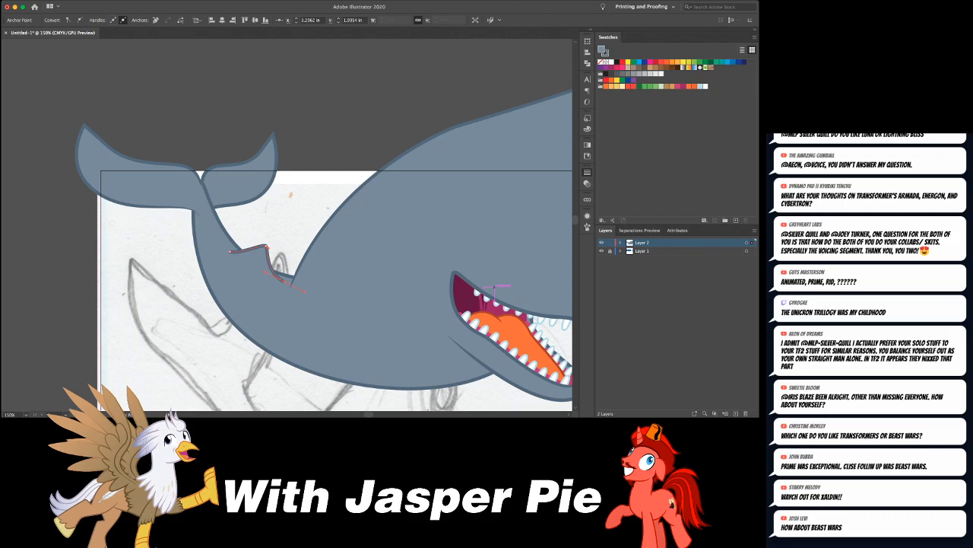
key(super+shift+a)
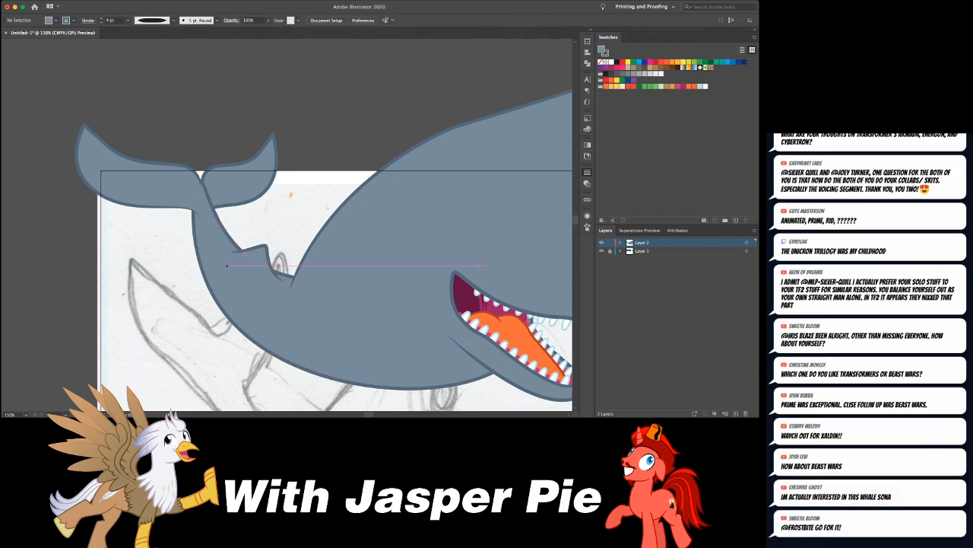
- Shrink the dorsal fin with Free Transform and settle it on the back behind the head
drag(271, 257, 256, 269)
key(e)
key(super+shift+a)
key(super+minus)
key(super+minus)
key(super+minus)
key(super+minus)
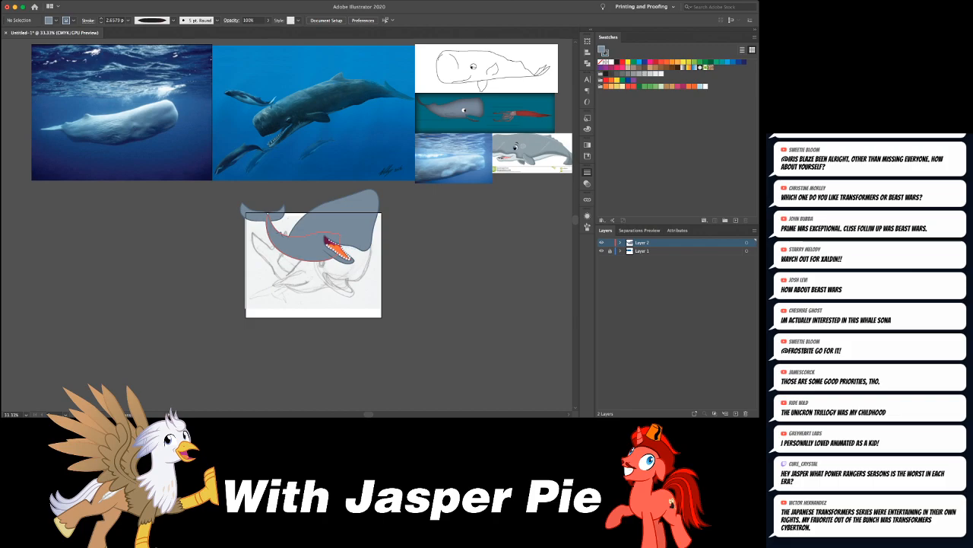
- Select the body shape and move the belly anchor below the jaw up and slightly back towards the tail
click(308, 245)
key(ctrl+1)
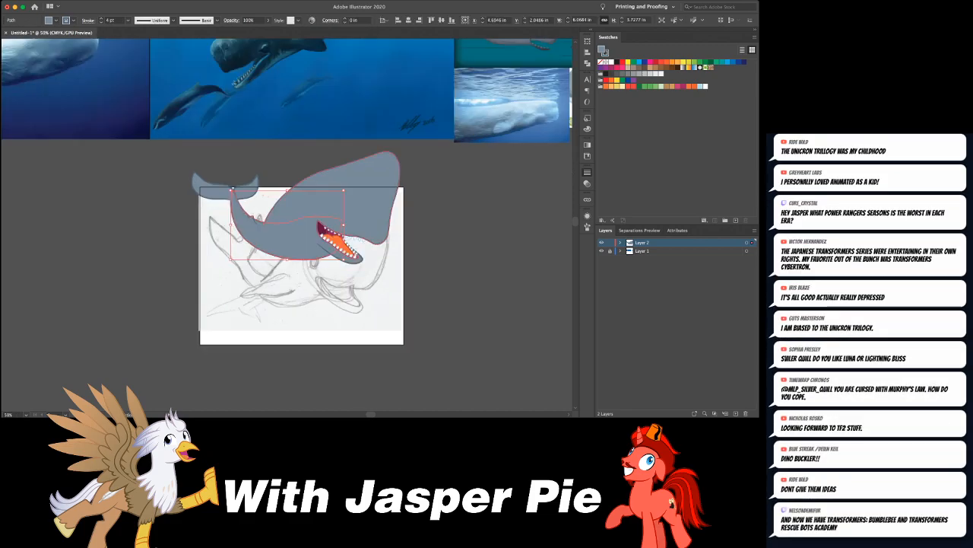
scroll(286, 228, down, 1)
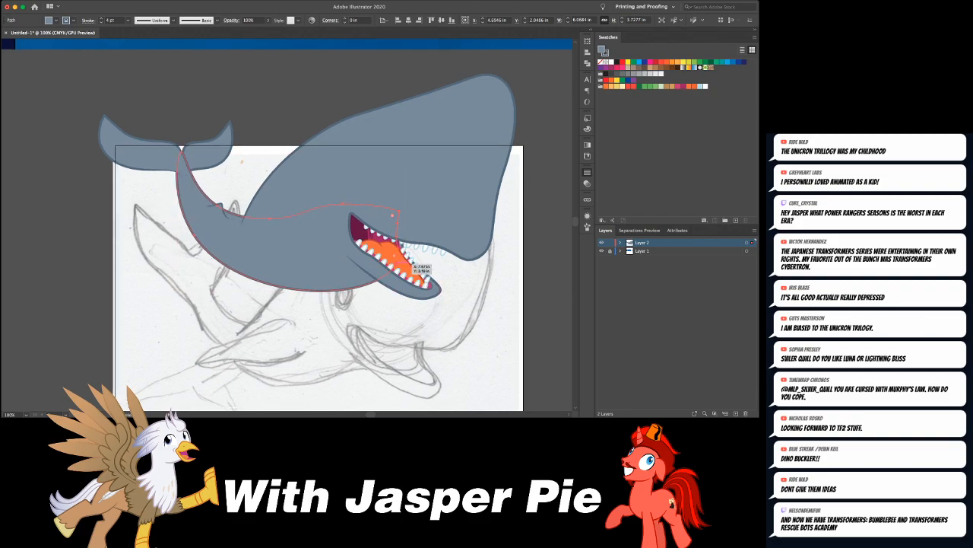
key(a)
drag(369, 305, 354, 299)
key(shift+Up)
key(shift+Up)
key(shift+Left)
- Round the belly curve by adjusting its handle and tuck the front end of the belly up against the jaw
drag(238, 300, 258, 334)
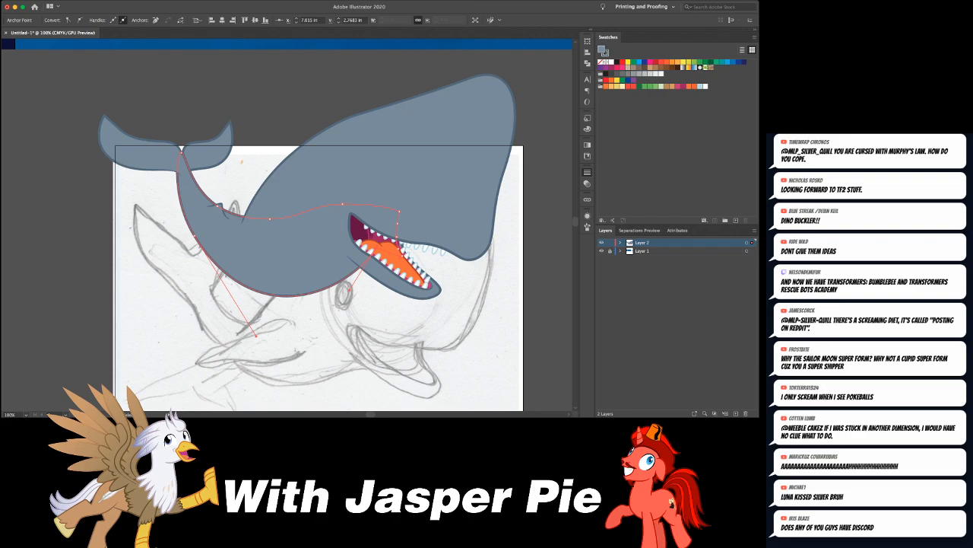
drag(377, 248, 370, 240)
key(v)
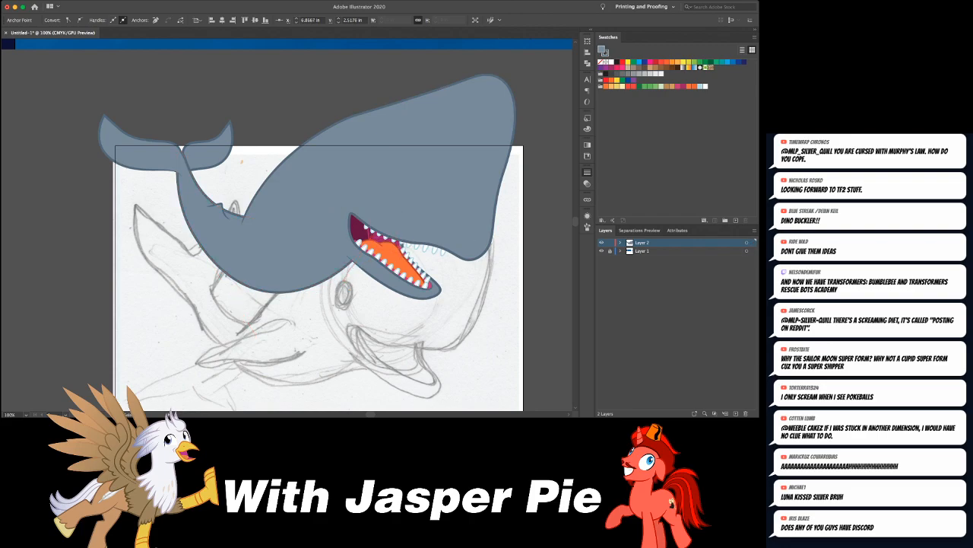
key(super+shift+a)
key(super+minus)
key(super+minus)
key(super+minus)
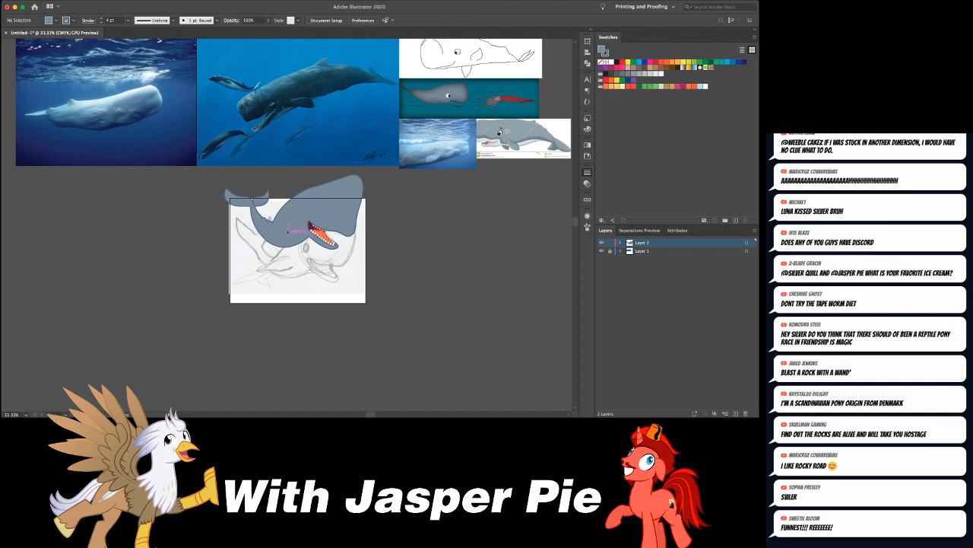
- Try a pectoral flipper drawn with the Pen tool over the lower belly, and discard it
click(285, 229)
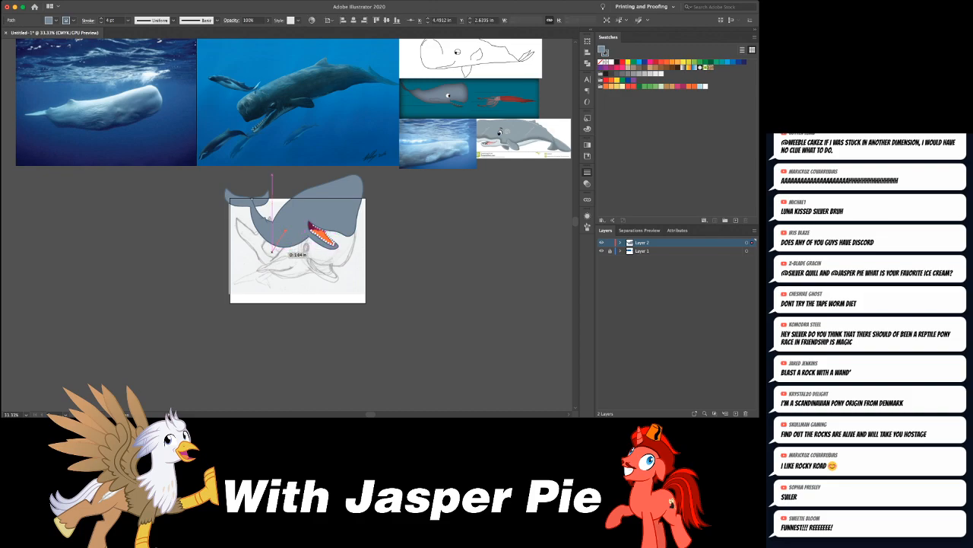
click(285, 230)
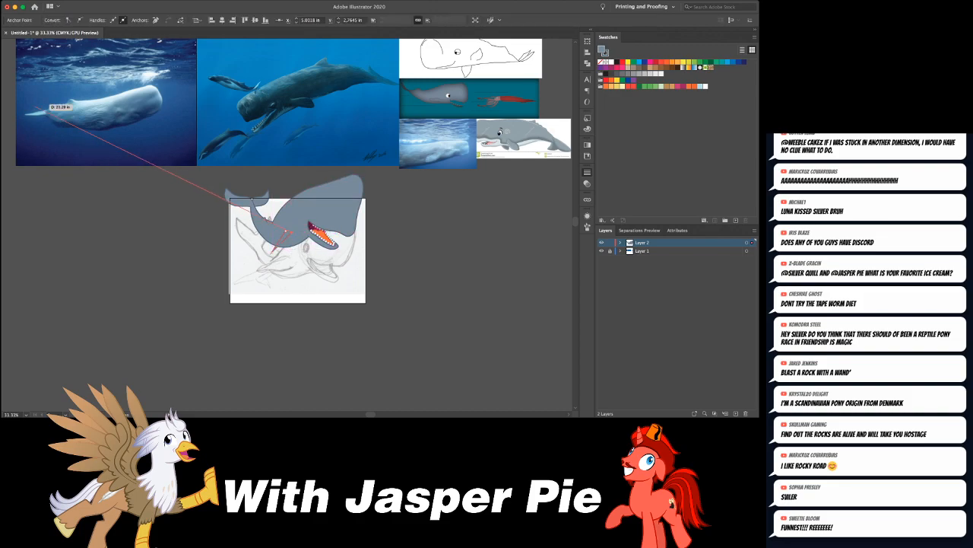
key(v)
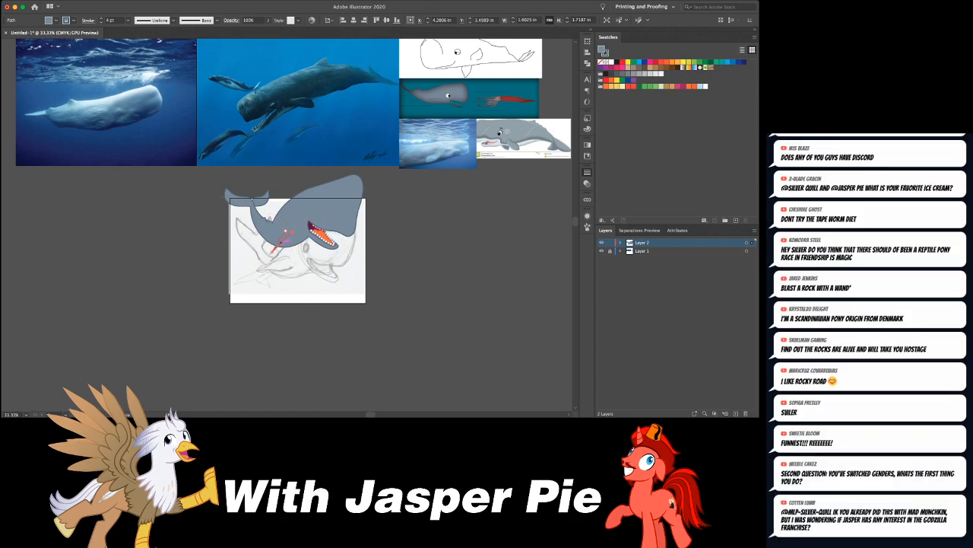
drag(274, 251, 279, 249)
key(super+equal)
key(super+equal)
key(super+equal)
key(super+equal)
drag(273, 231, 238, 263)
key(super+z)
drag(276, 218, 254, 228)
key(a)
drag(311, 212, 276, 219)
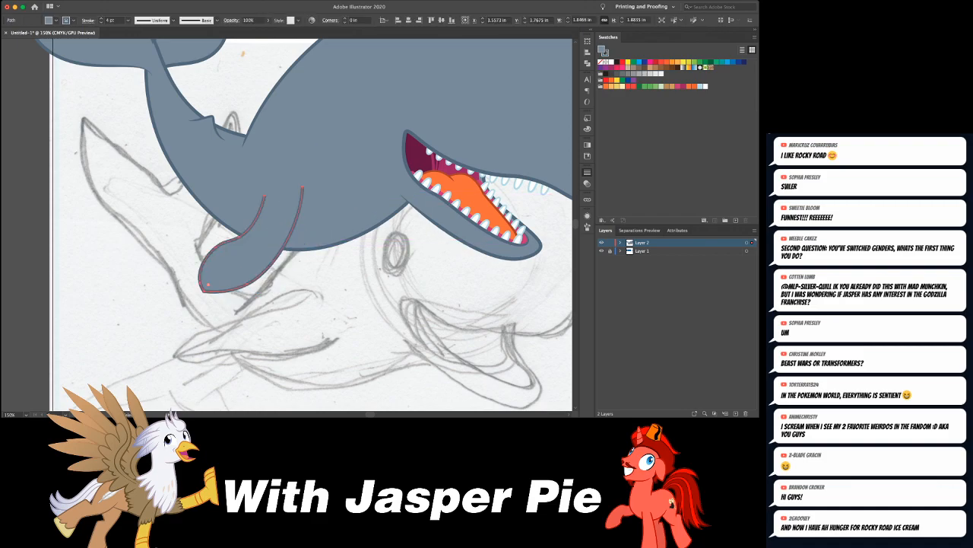
key(Delete)
- Select all parts of the whale and move them straight down so the head fits within the artboard
key(super+minus)
key(super+minus)
key(super+minus)
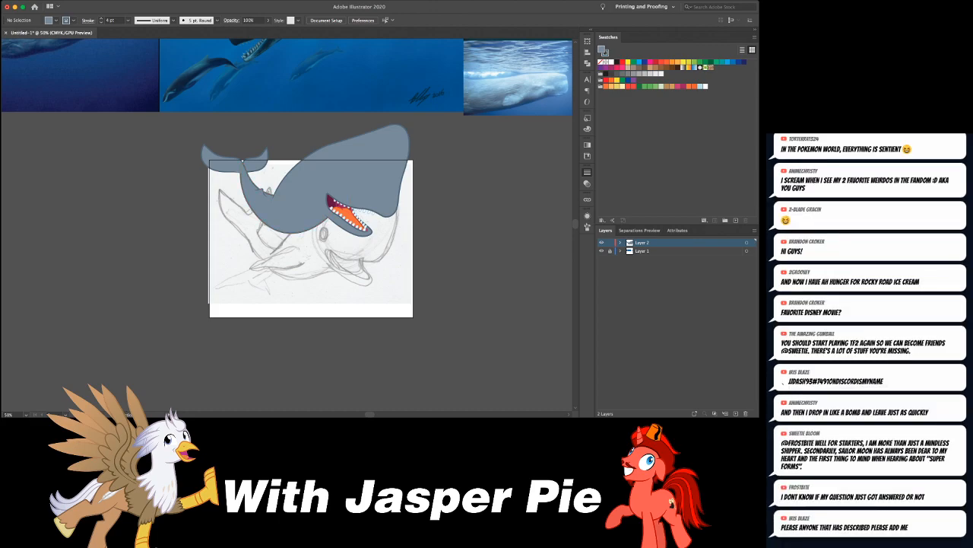
drag(235, 140, 368, 278)
drag(398, 189, 398, 240)
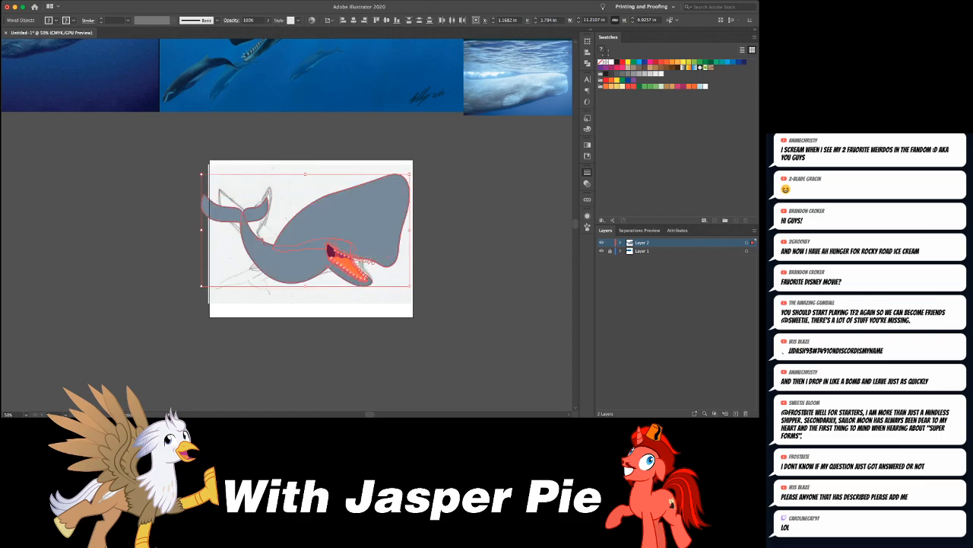
key(shift+Right)
key(shift+Left)
key(super+shift+a)
- Draw a broad, rounded pectoral flipper with the Pen tool in the empty area above the artboard, leaving its base open
scroll(289, 228, right, 2)
scroll(289, 228, up, 3)
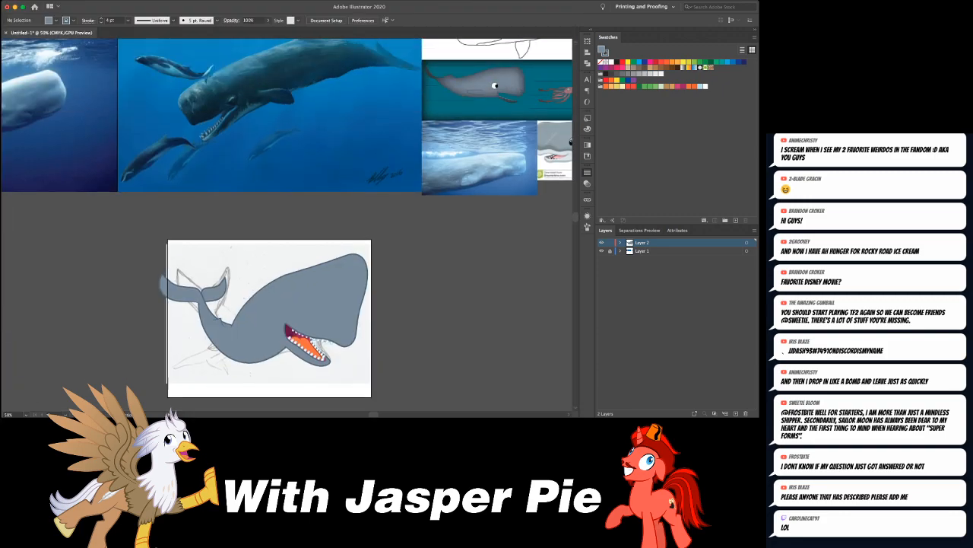
scroll(289, 228, left, 1)
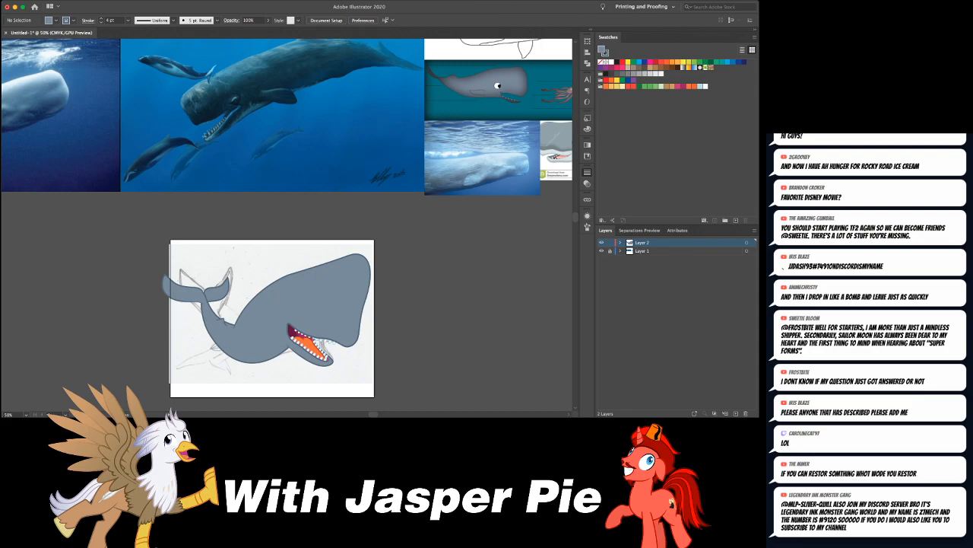
click(318, 204)
click(301, 213)
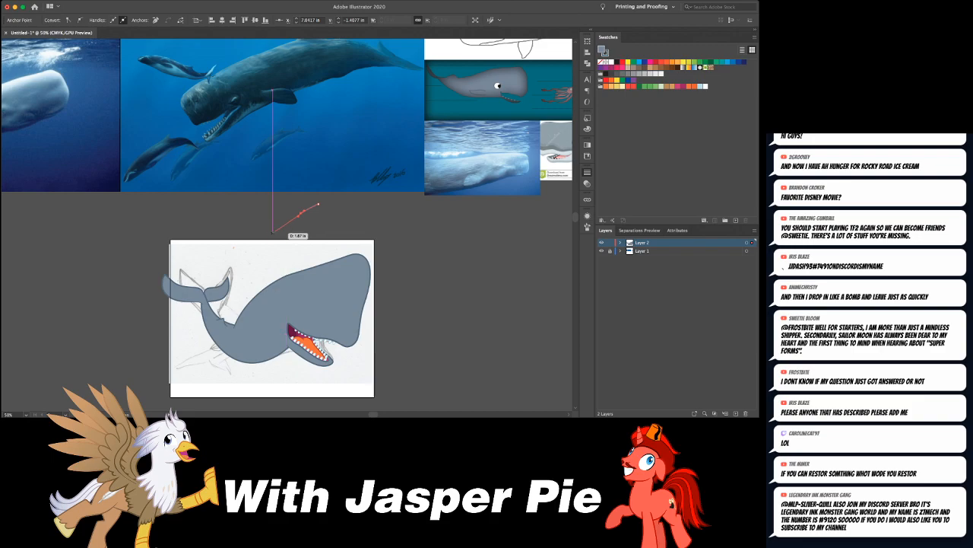
click(266, 234)
drag(268, 200, 275, 195)
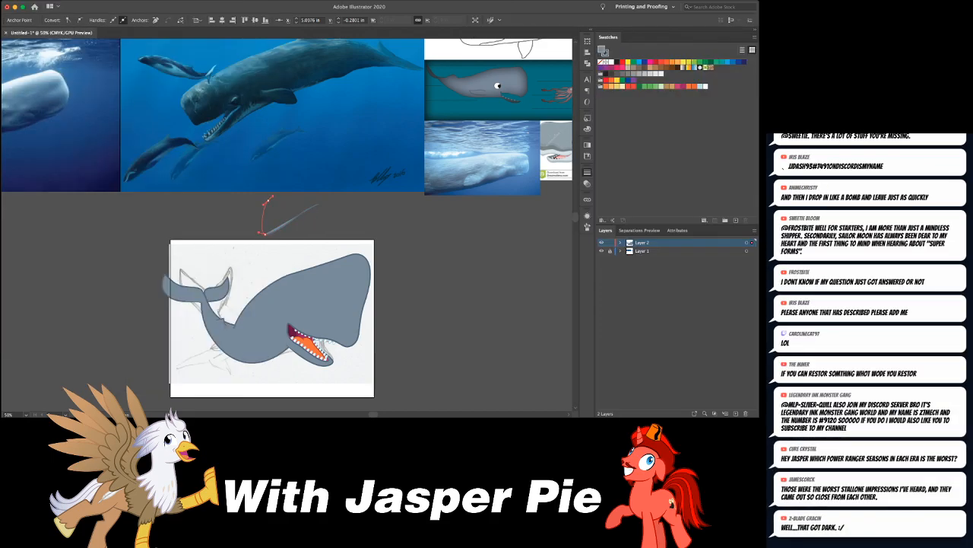
click(289, 195)
click(307, 192)
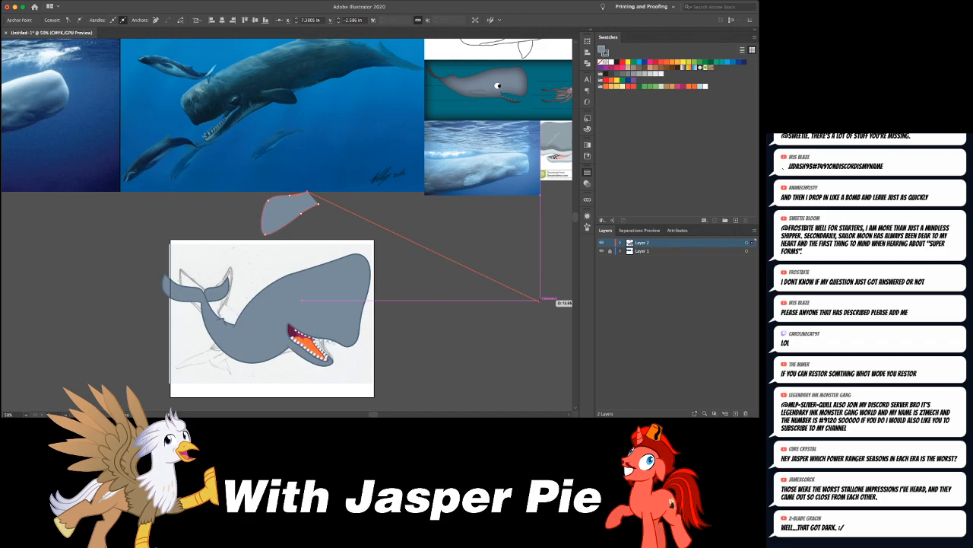
- Refine the flipper's outline along its lower edge and extend its lower tip slightly outward
key(super+equal)
key(super+equal)
key(super+equal)
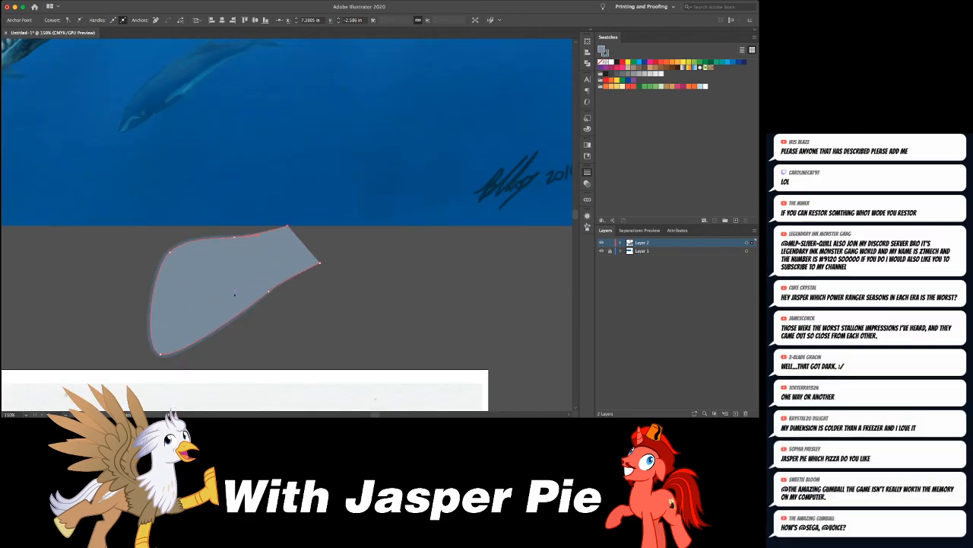
drag(259, 300, 263, 299)
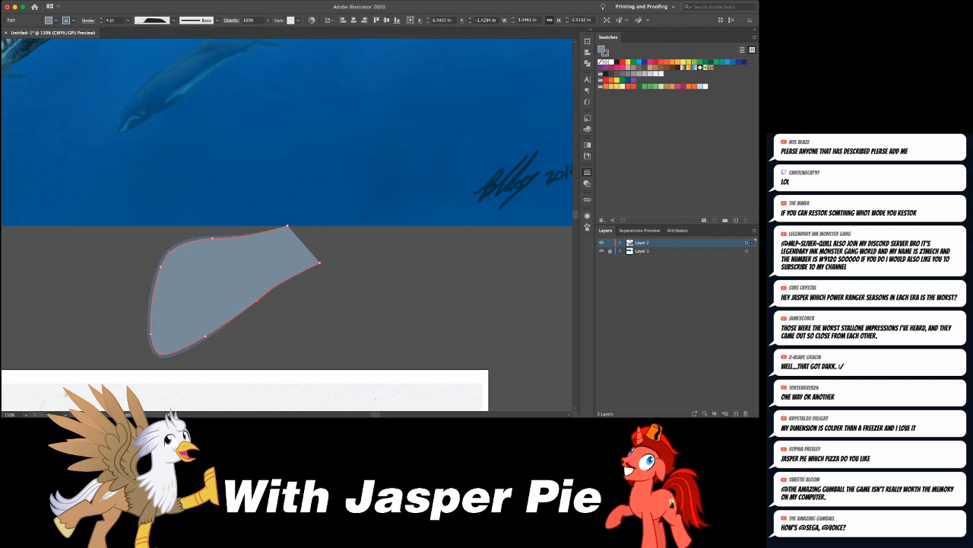
drag(297, 274, 299, 276)
drag(160, 353, 142, 362)
scroll(143, 363, up, 5)
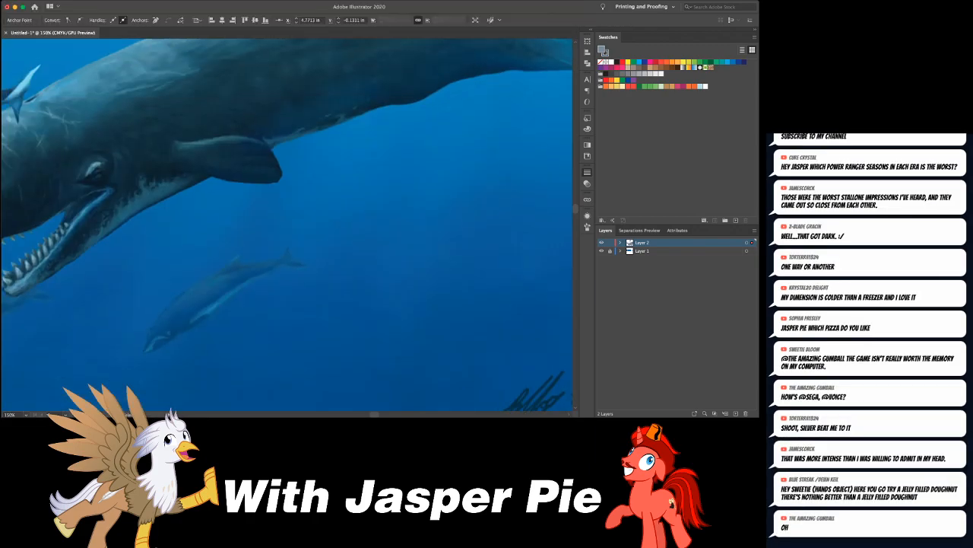
- Move the flipper onto the whale's belly behind the jaw, and shrink and angle it with Free Transform
key(super+minus)
key(super+minus)
key(super+minus)
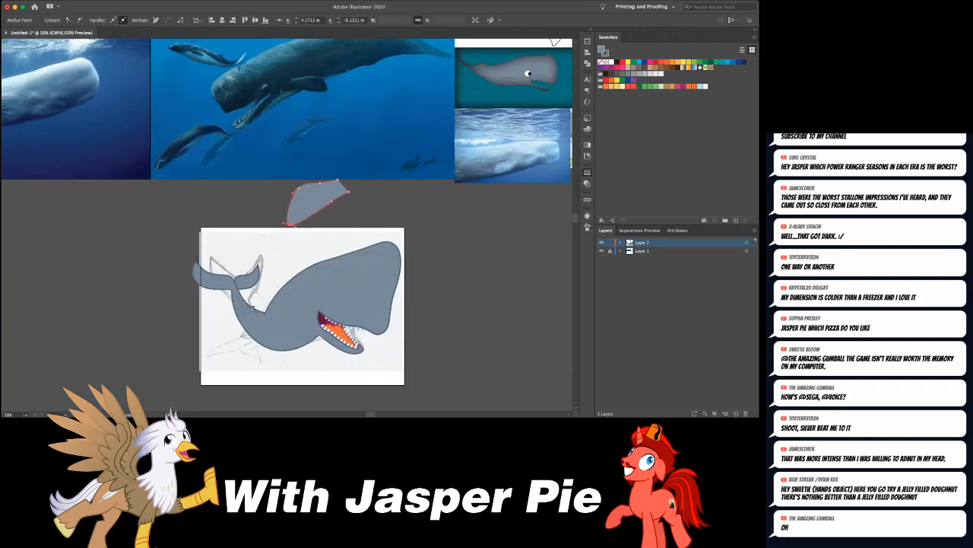
mouse_move(327, 187)
mouse_down()
mouse_move(291, 323)
mouse_move(322, 306)
mouse_up()
key(e)
mouse_move(267, 355)
mouse_down()
mouse_move(263, 361)
mouse_move(280, 337)
mouse_up()
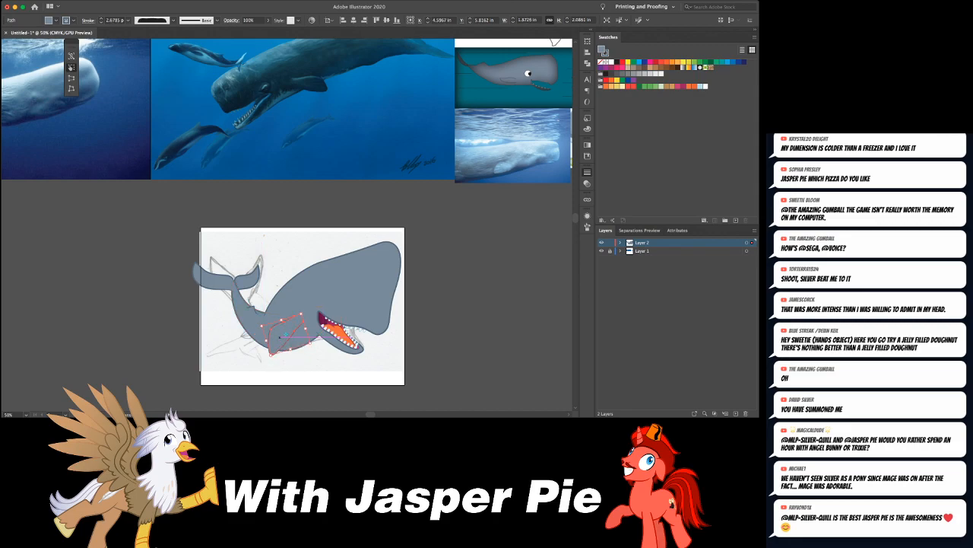
key(a)
key(super+shift+a)
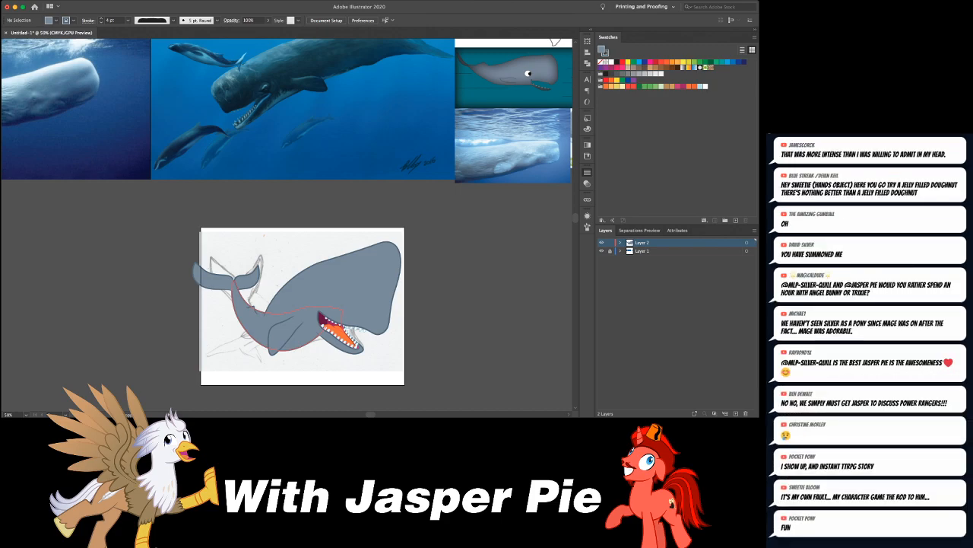
- Rotate the flipper until its tip points up and back towards the tail, and reposition it on the body behind the mouth
drag(286, 334, 312, 329)
key(e)
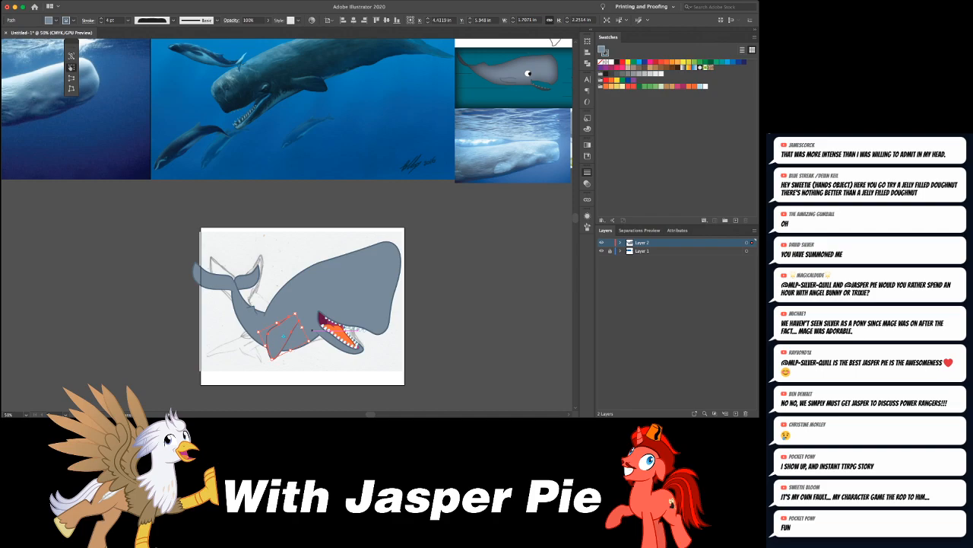
key(r)
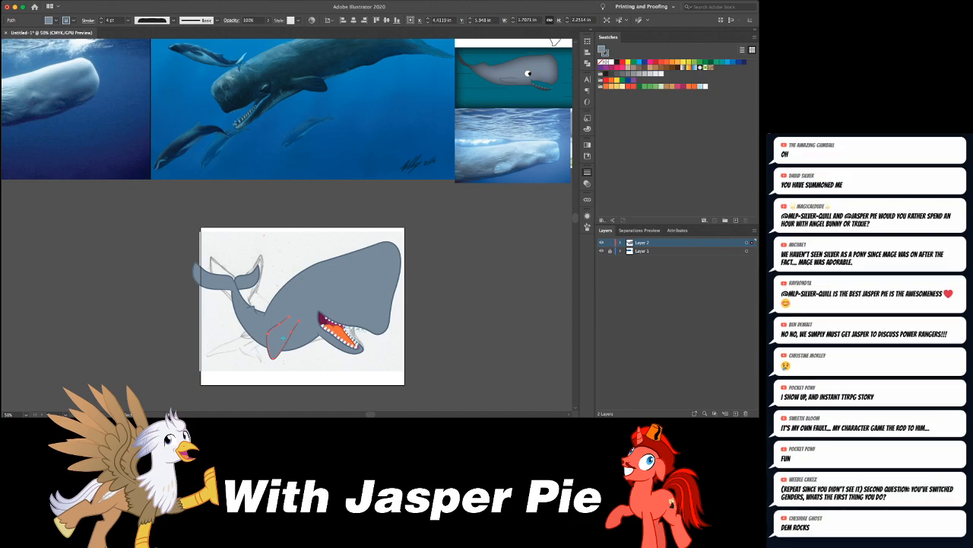
key(Return)
key(e)
drag(299, 355, 226, 355)
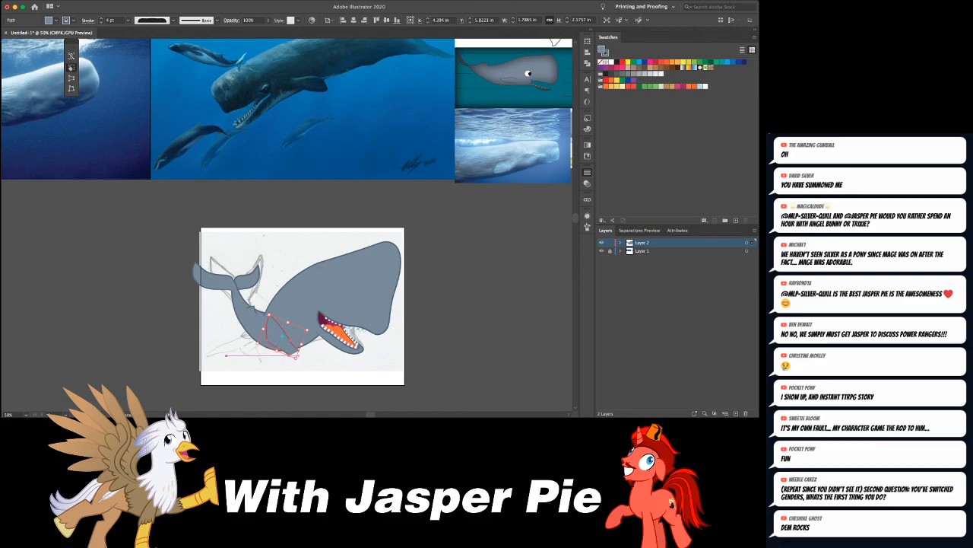
drag(278, 335, 340, 280)
key(v)
drag(274, 308, 274, 317)
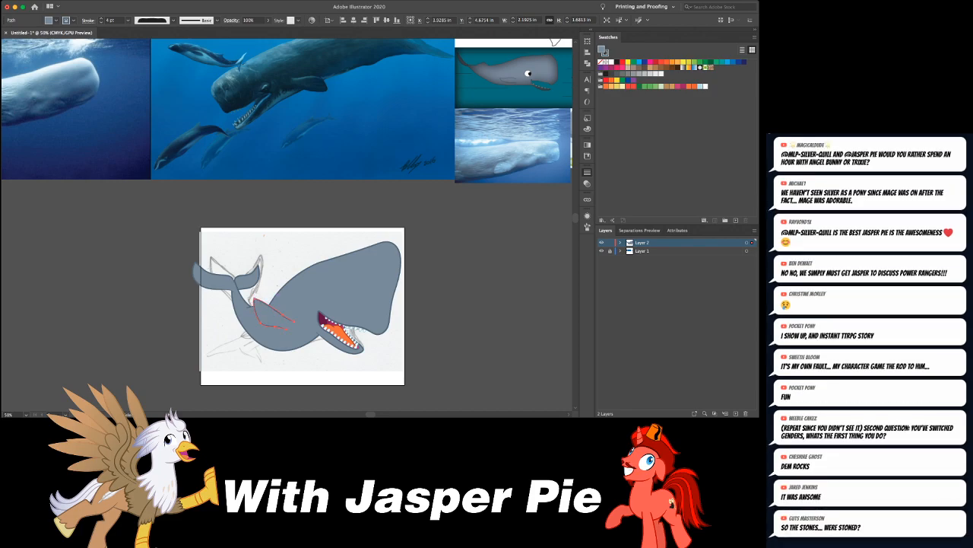
- Nudge the flipper slightly on the body and draw a curved crease inside it, from the tip's back edge along the upper side
drag(273, 308, 276, 303)
key(super+shift+a)
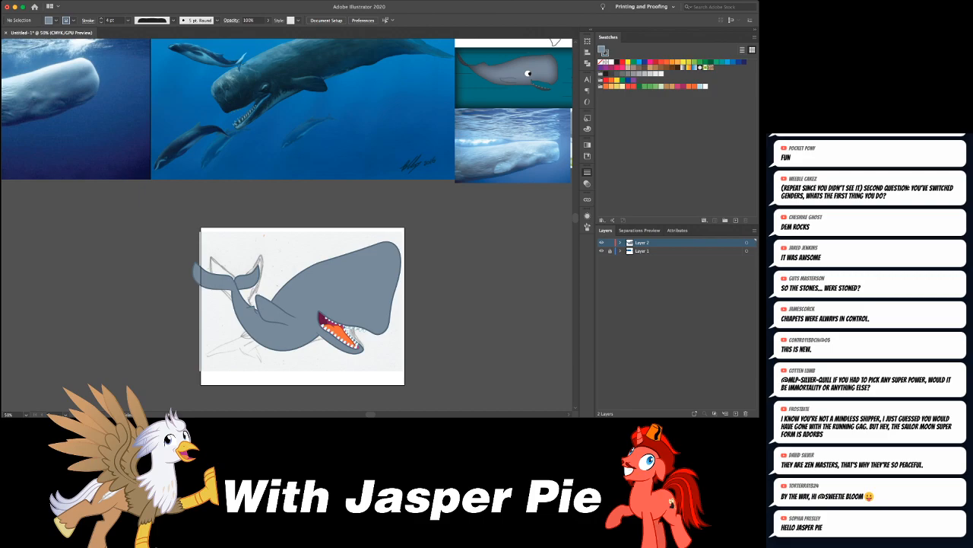
key(super+equal)
key(super+equal)
key(super+equal)
key(super+equal)
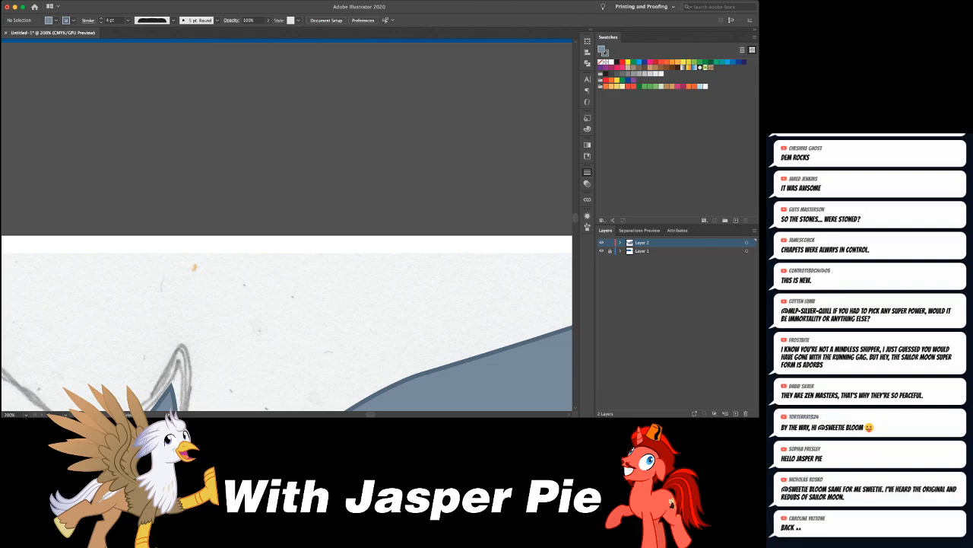
scroll(287, 225, down, 5)
scroll(287, 224, left, 4)
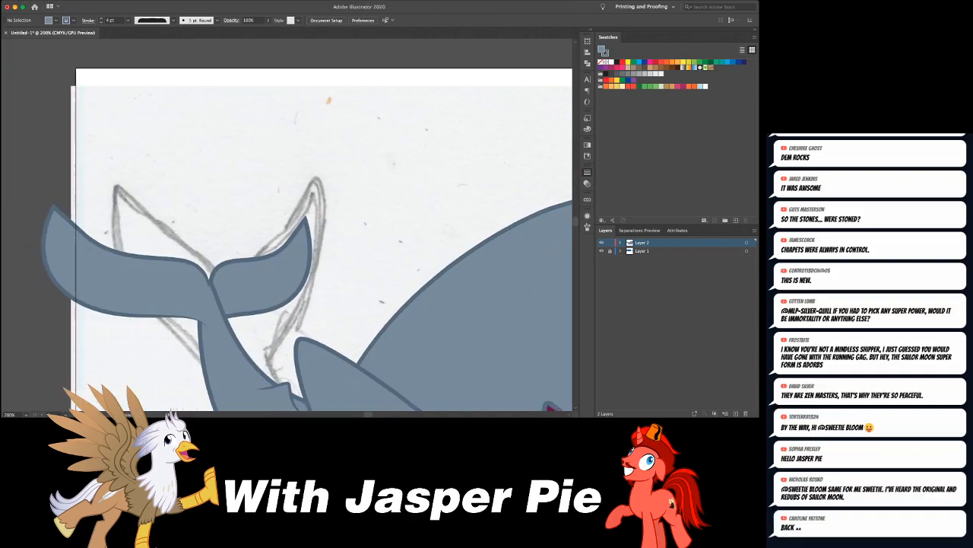
scroll(287, 224, down, 4)
scroll(286, 224, right, 5)
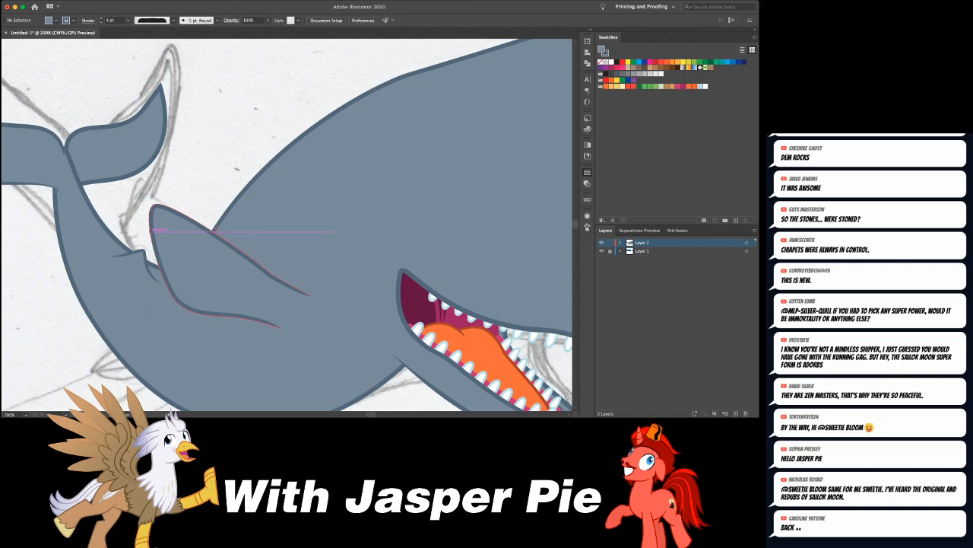
click(150, 231)
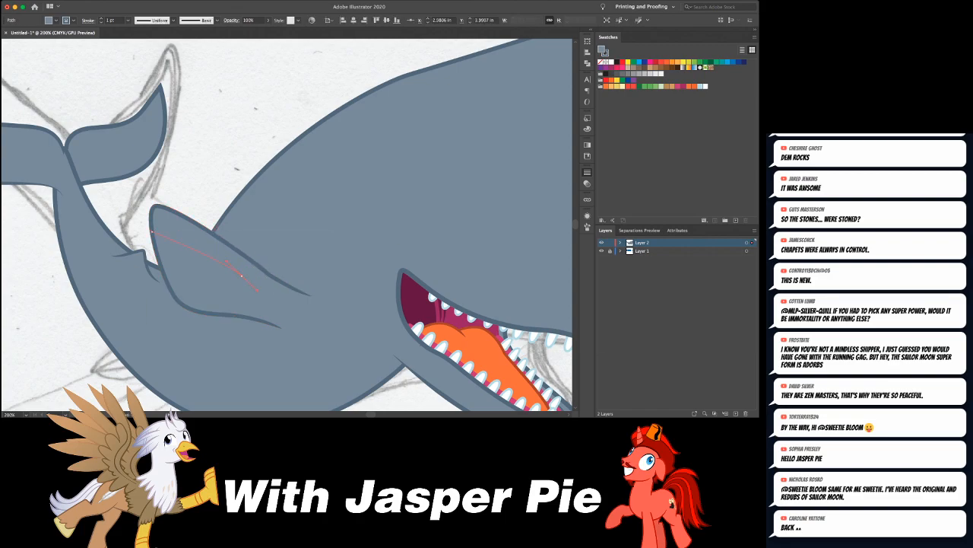
drag(291, 314, 302, 315)
- Match the flipper crease to the body's outline colour and 4 pt stroke, with no fill and a tapered width profile
key(i)
click(260, 292)
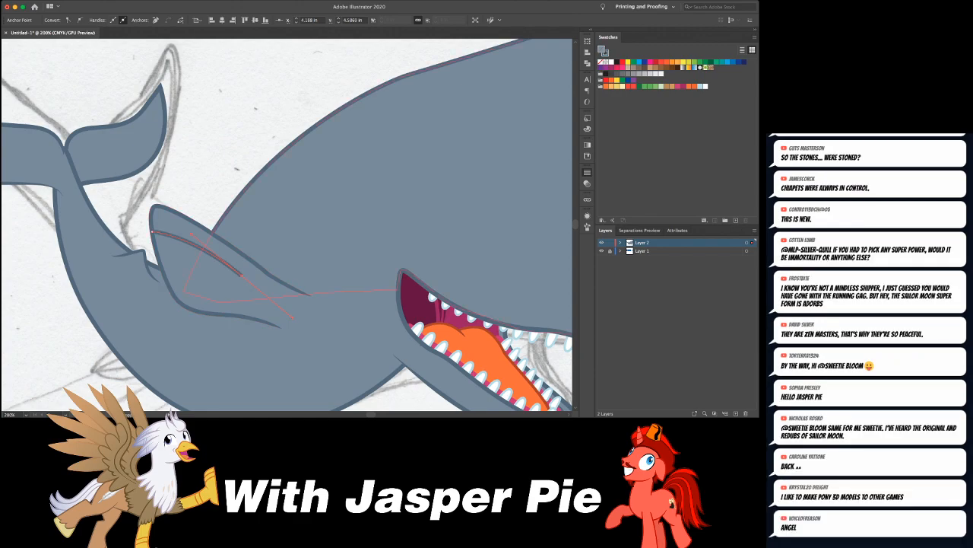
key(slash)
click(229, 198)
key(super+shift+a)
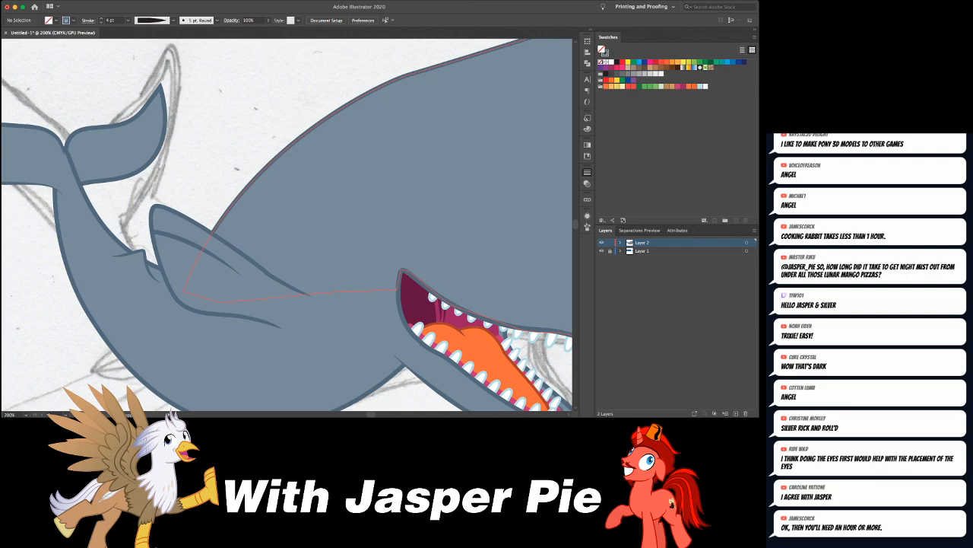
- Add a second crease below the first one and reshape its curve to follow the flipper's lower edge
drag(196, 253, 235, 304)
key(super+shift+a)
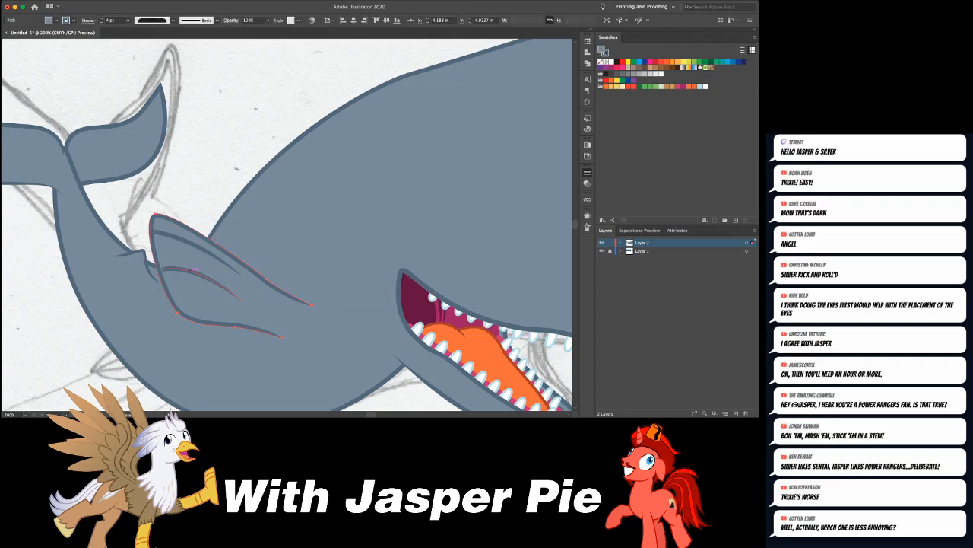
click(213, 279)
drag(190, 259, 225, 286)
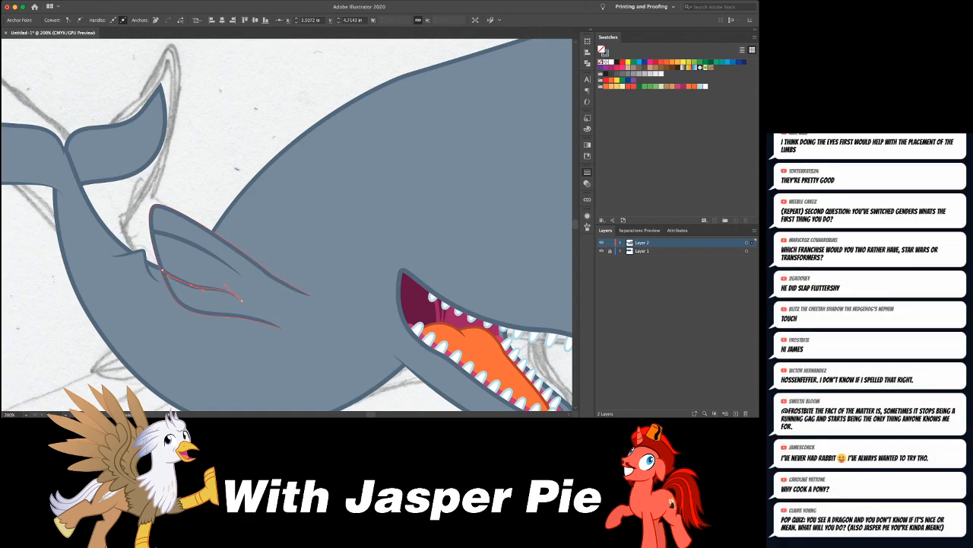
- Select the flipper together with both creases and move them straight down on the whale's body
key(super+minus)
key(super+minus)
key(super+minus)
key(super+shift+a)
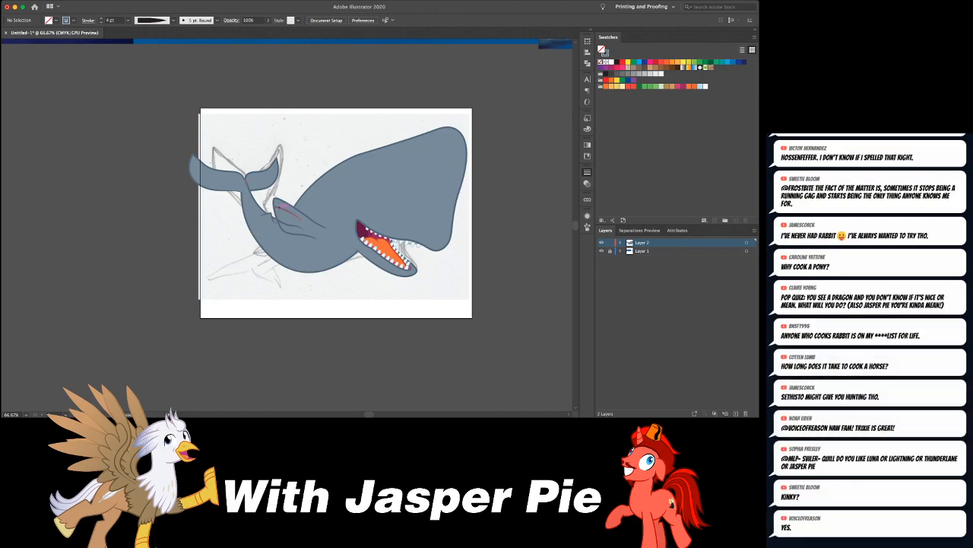
click(289, 209)
shift+click(290, 224)
shift+click(293, 207)
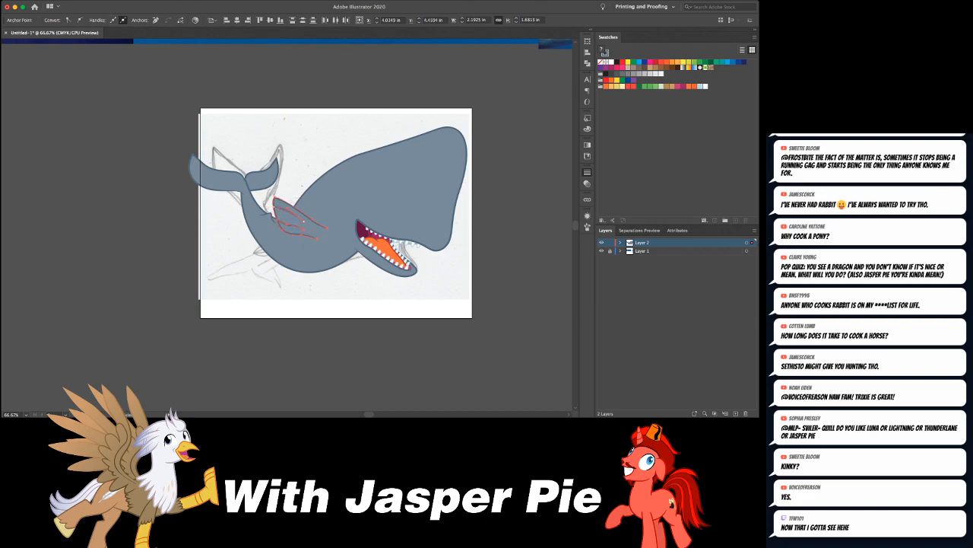
drag(295, 214, 295, 228)
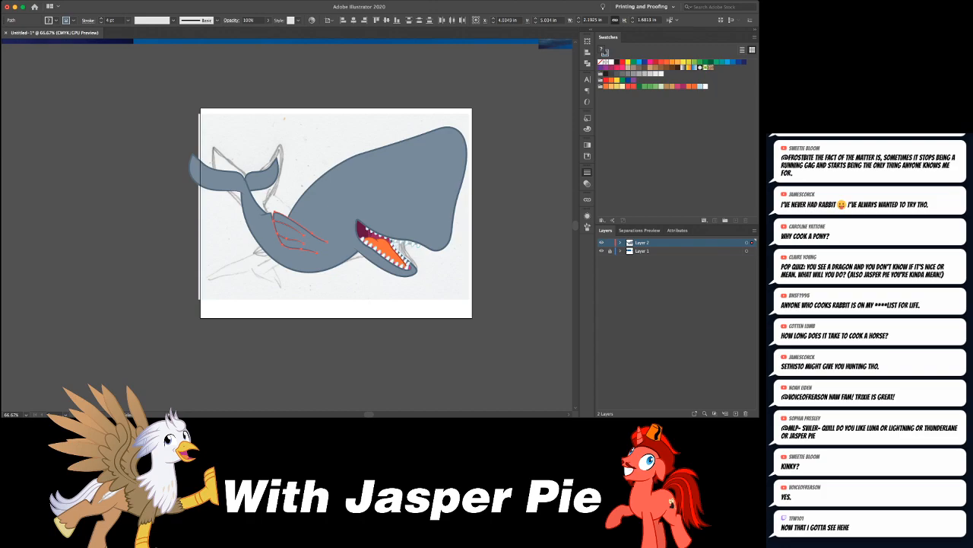
- Shrink the flipper and its creases with Free Transform to about 1.78 by 1.47 in and shift them towards the mouth
key(e)
drag(355, 235, 284, 216)
key(e)
key(v)
key(e)
key(v)
click(601, 51)
key(super+z)
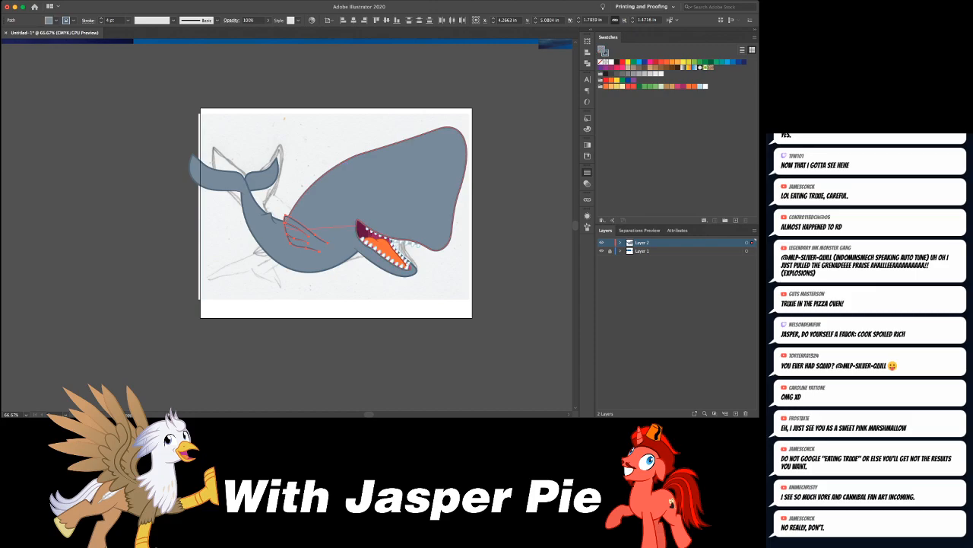
key(super+shift+a)
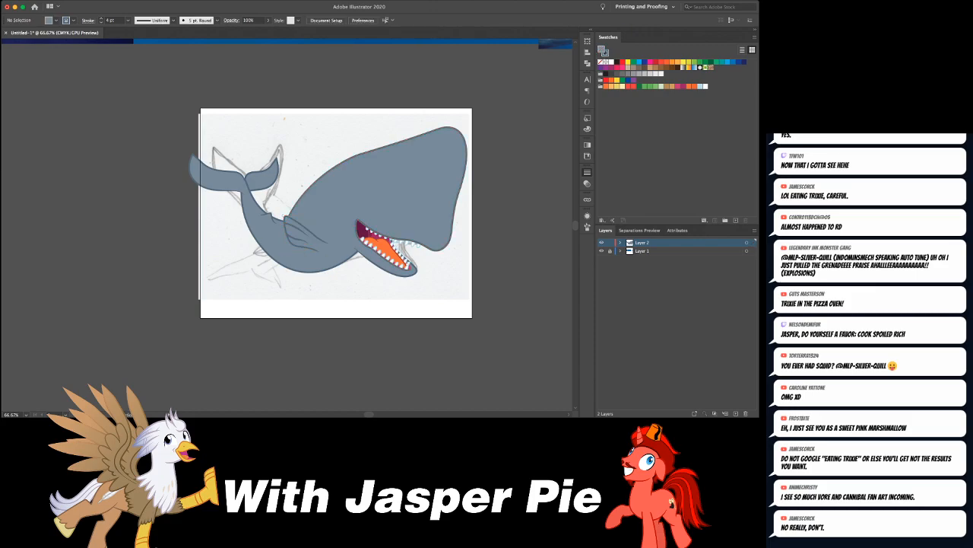
- Examine the whale reference pictures for fin and eye placement and compare them with the drawn whale
key(super+minus)
key(super+minus)
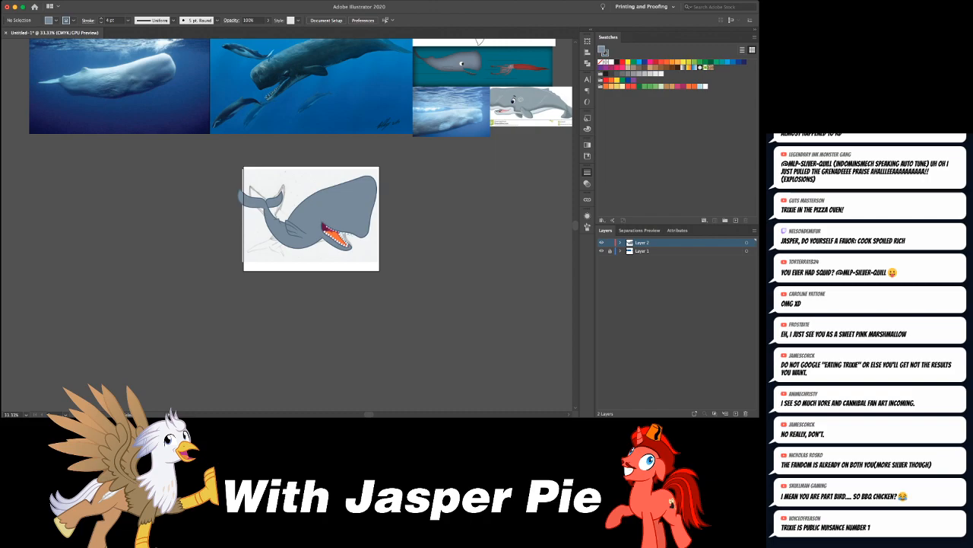
scroll(288, 224, right, 3)
scroll(287, 225, up, 5)
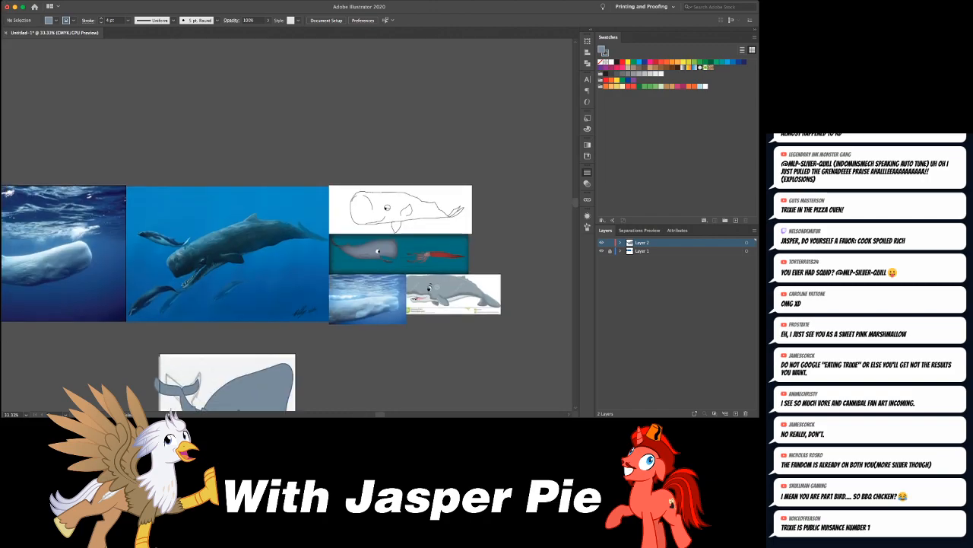
scroll(332, 260, up, 3)
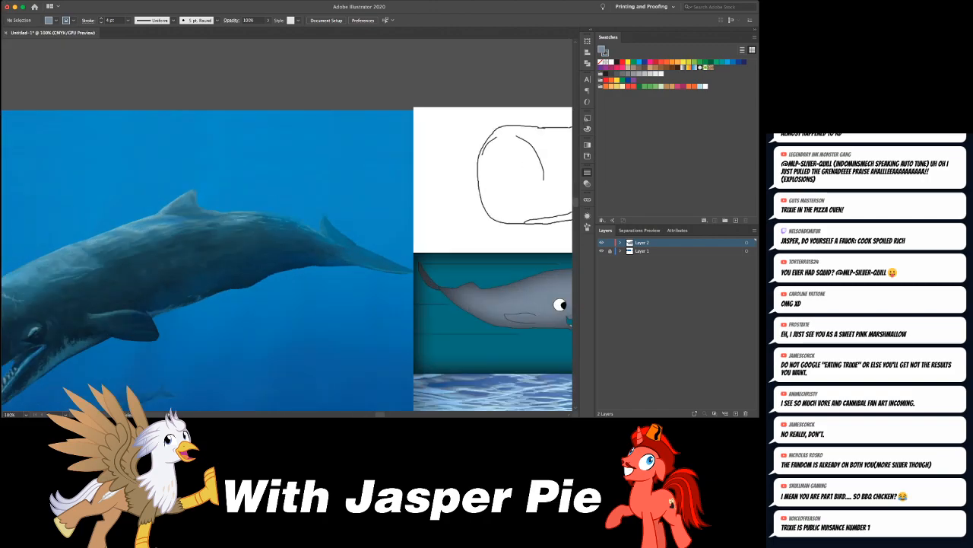
scroll(339, 161, right, 1)
scroll(339, 161, down, 1)
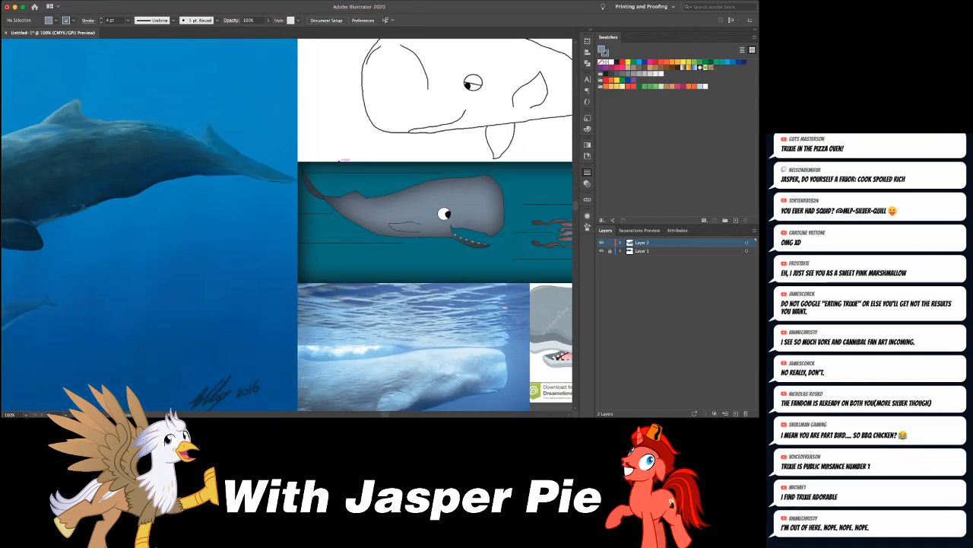
scroll(339, 161, right, 1)
scroll(339, 161, down, 1)
scroll(339, 161, down, 10)
scroll(339, 161, left, 3)
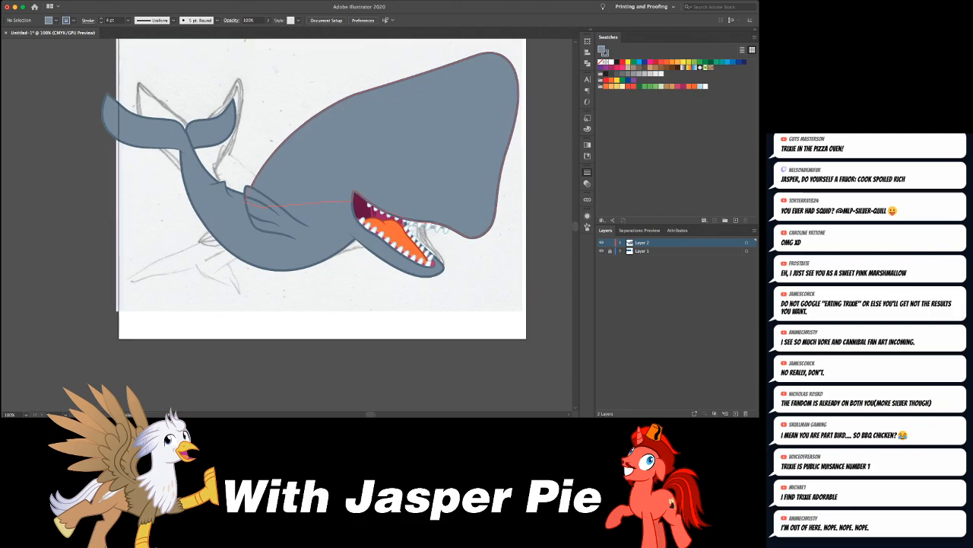
key(super+minus)
key(super+minus)
key(super+minus)
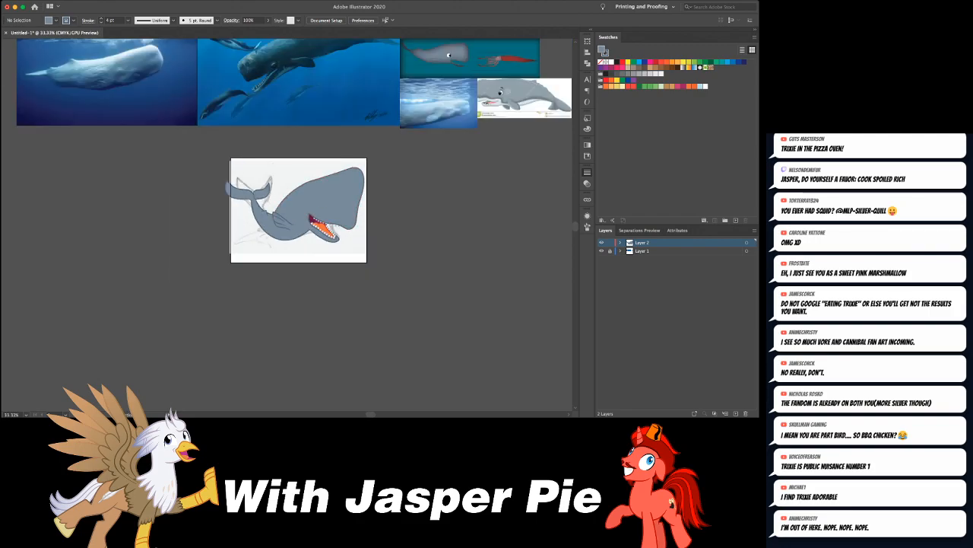
- Select the whole whale drawing and move it straight down until the sketch's head and eye are uncovered
key(super+a)
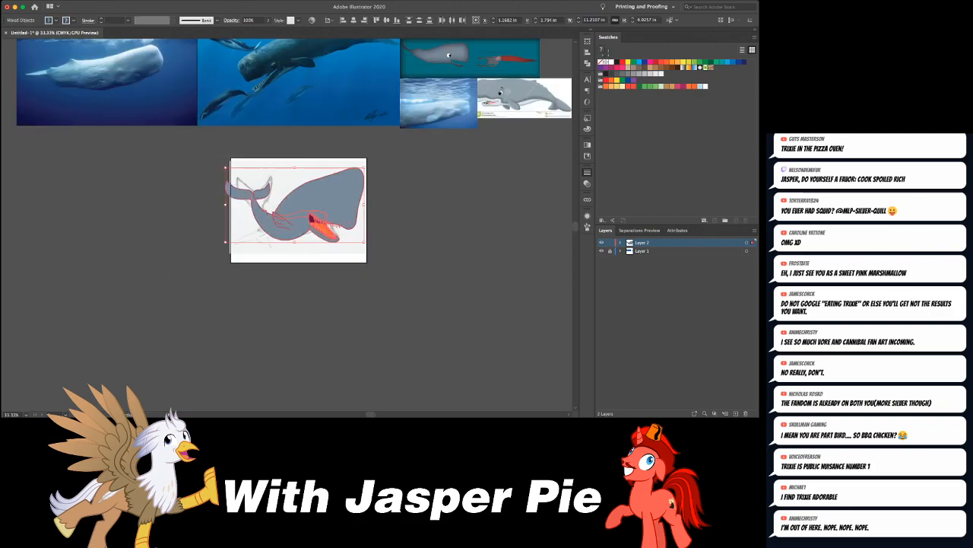
key(shift+Down)
key(shift+Down)
key(shift+Down)
key(shift+Down)
key(shift+Down)
key(shift+Down)
key(shift+Down)
key(shift+Down)
key(shift+Down)
key(shift+Down)
key(shift+Down)
key(shift+Down)
key(shift+Down)
key(shift+Down)
key(shift+Down)
key(shift+Down)
key(shift+Down)
key(shift+Down)
key(shift+Down)
key(shift+Down)
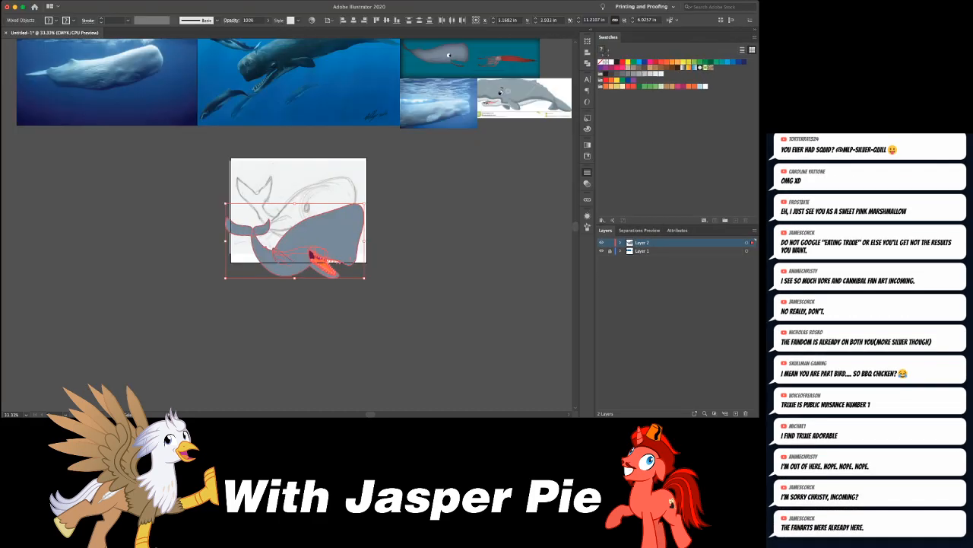
key(shift+Down)
key(shift+Down)
key(shift+Down)
key(shift+Down)
key(shift+Down)
key(shift+Down)
key(shift+Down)
key(shift+Down)
key(shift+Down)
key(shift+Down)
key(shift+Down)
key(shift+Down)
key(shift+Down)
key(shift+Down)
key(shift+Down)
key(shift+Down)
key(shift+Down)
key(shift+Down)
key(shift+super+a)
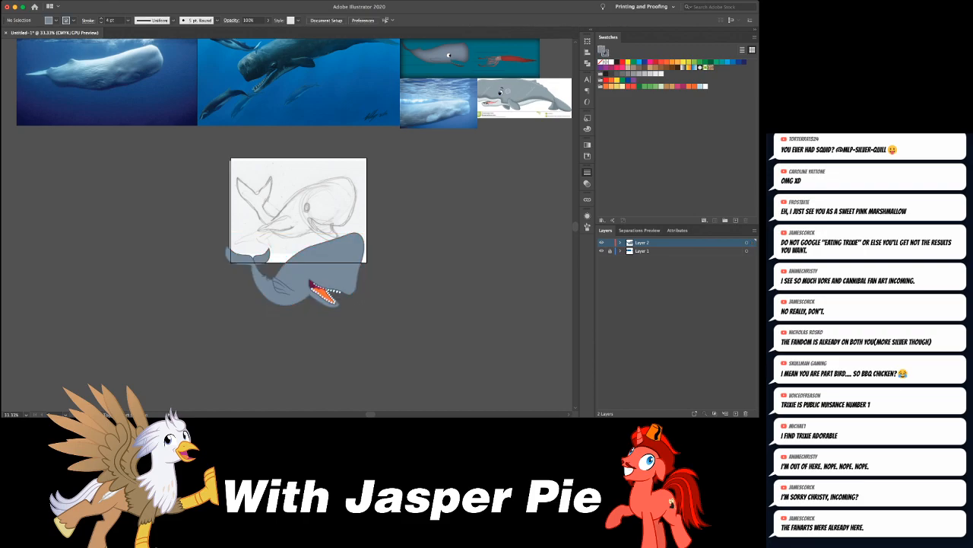
- Draw a white upright eye ellipse about 0.4 by 0.65 in over the sketched eye, with a 2 pt black outline
key(super+1)
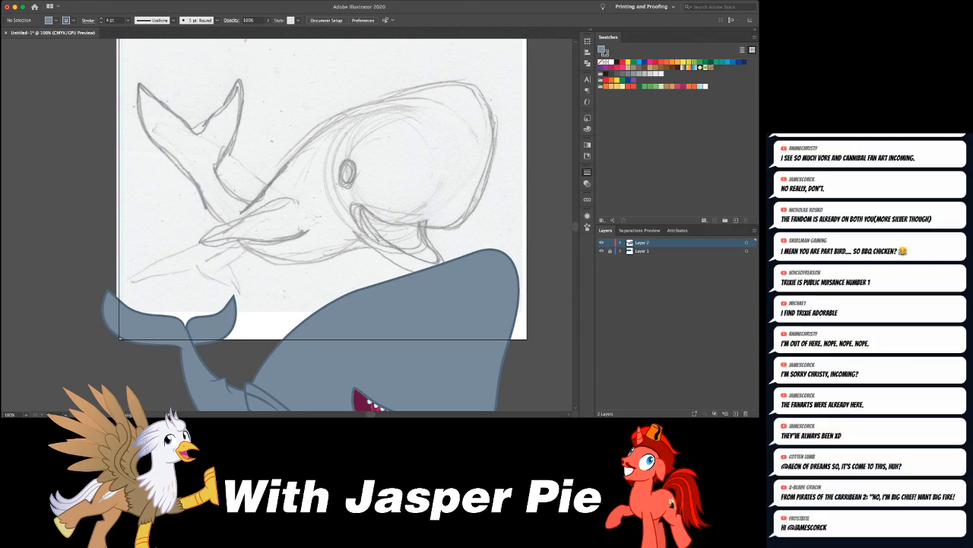
key(d)
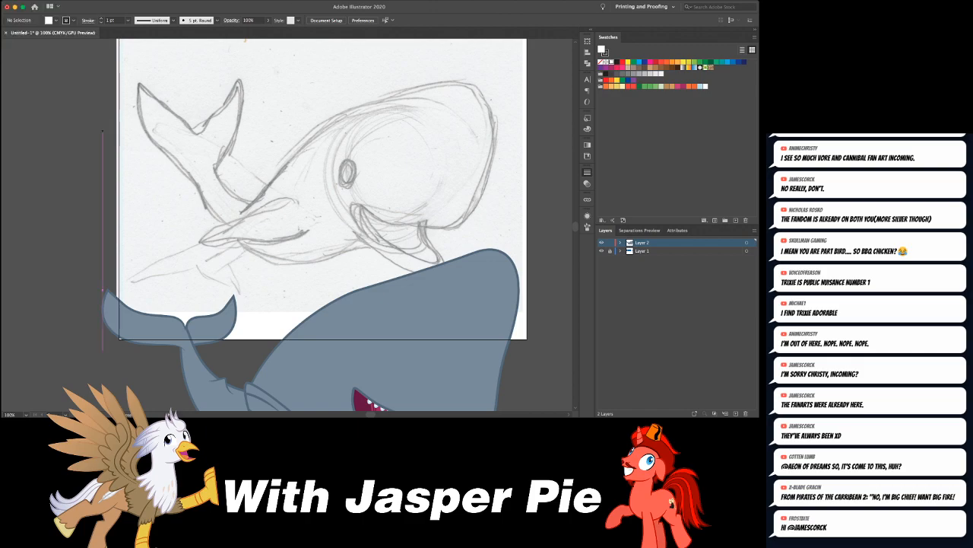
drag(341, 171, 354, 197)
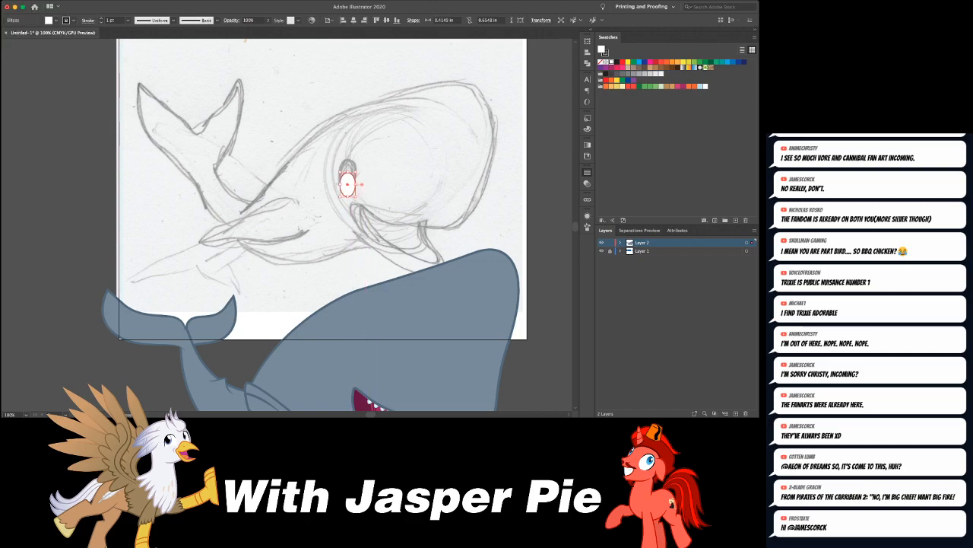
key(super+shift+a)
click(348, 184)
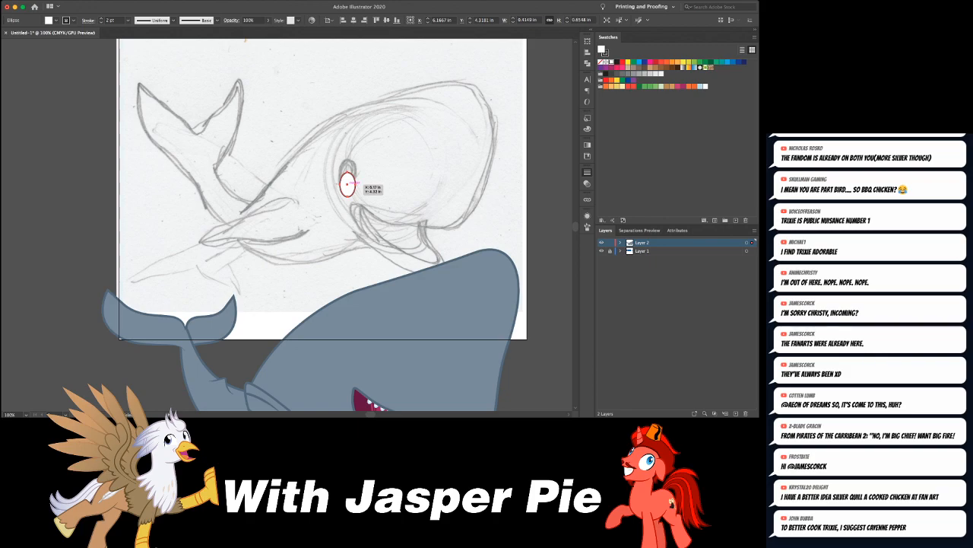
key(super+shift+a)
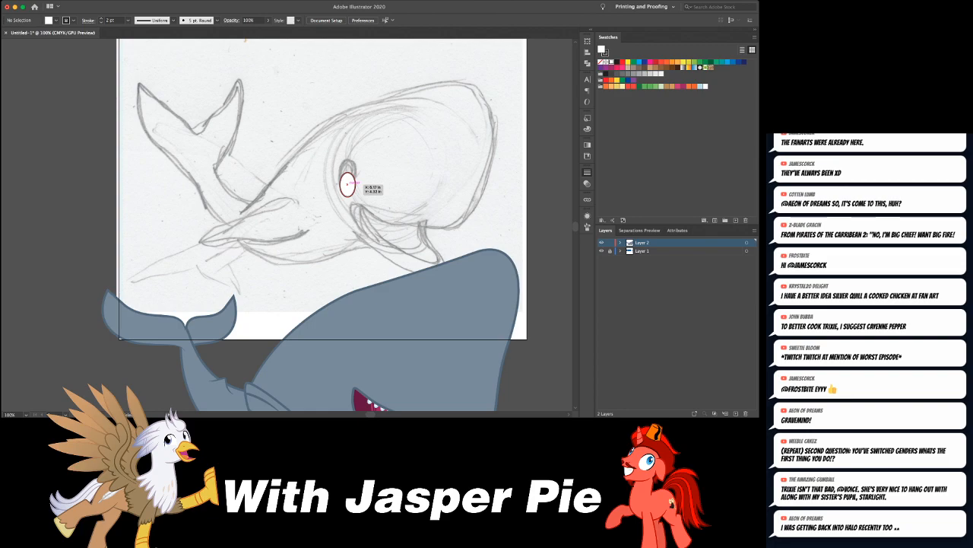
- Draw a pupil ellipse about 0.37 by 0.65 in inside the eye, using Draw Inside so the eye shape clips it
drag(348, 183, 347, 183)
scroll(348, 184, right, 5)
click(273, 185)
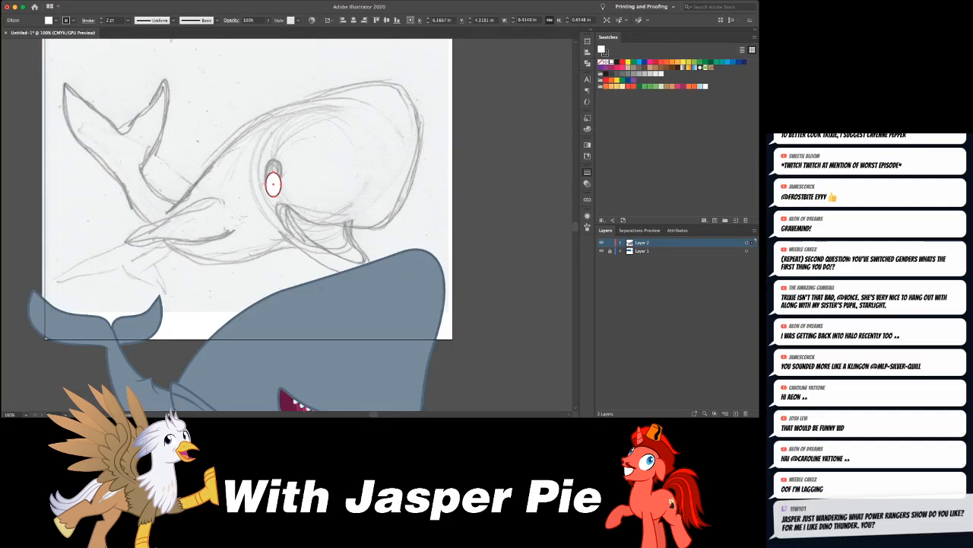
drag(264, 169, 285, 200)
key(l)
scroll(284, 200, up, 5)
key(f)
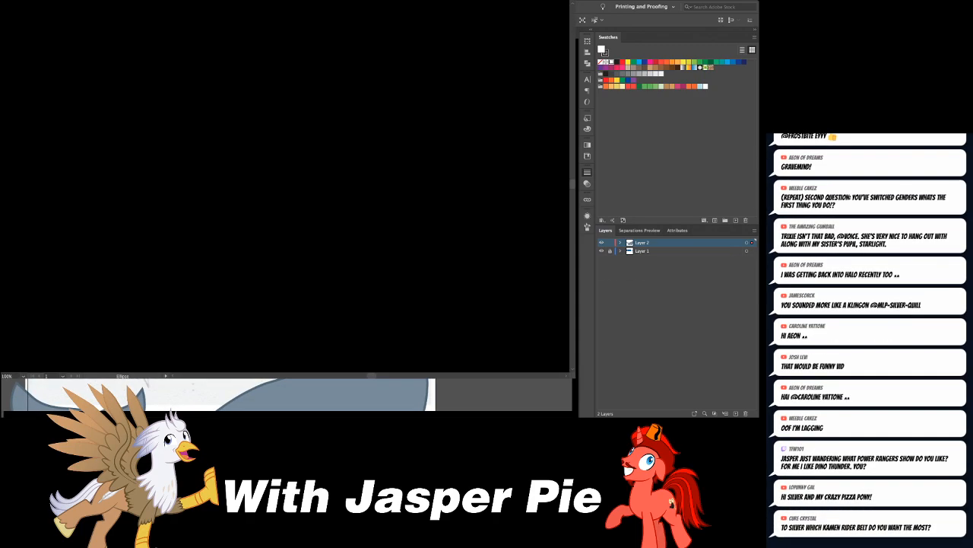
- Fill the pupil with black, remove its stroke, and position it against the eye's lower front edge
key(shift+x)
key(x)
key(slash)
key(ctrl+equal)
key(ctrl+equal)
key(ctrl+equal)
key(a)
drag(295, 204, 292, 199)
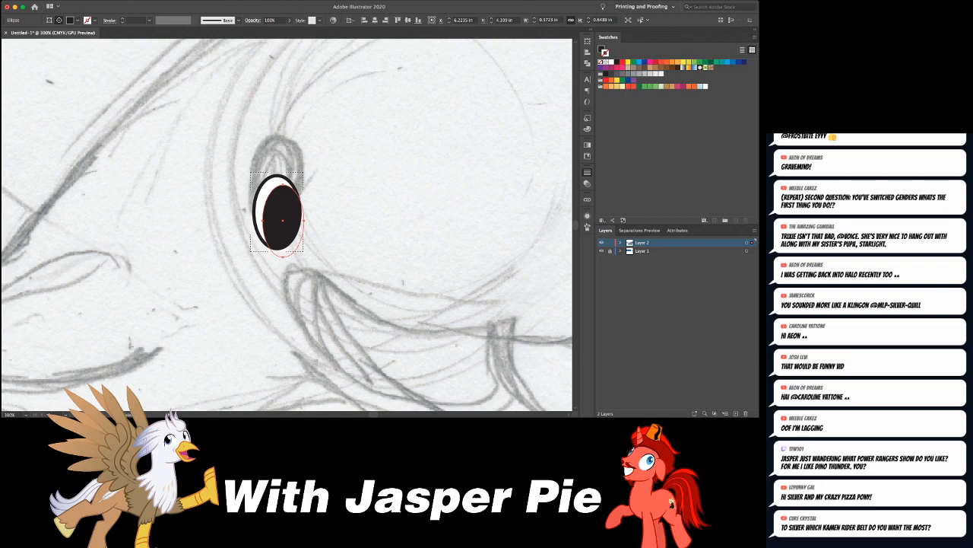
key(ctrl+shift+a)
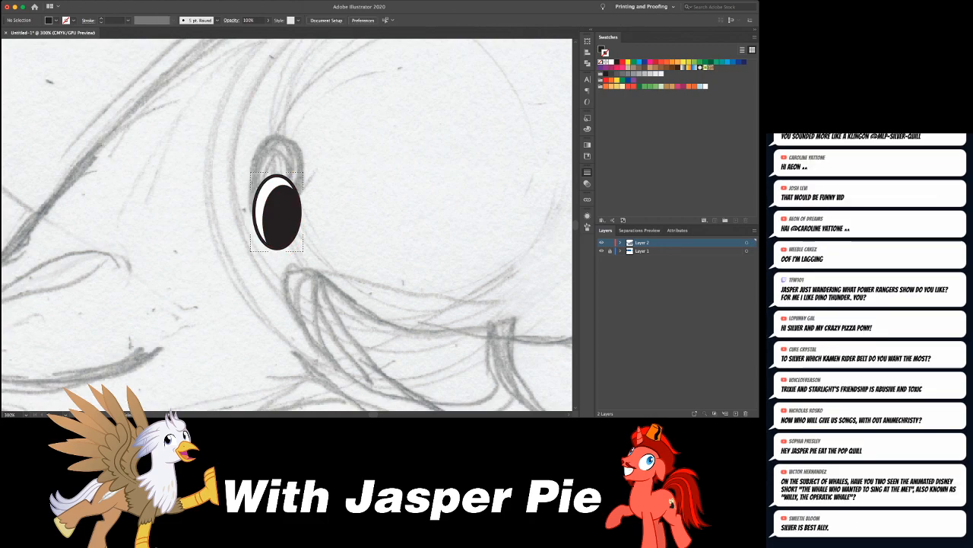
- Add a small white highlight ellipse without a stroke at the upper front of the pupil
key(d)
key(slash)
drag(277, 189, 294, 217)
key(ctrl+shift+a)
key(e)
key(ctrl+shift+a)
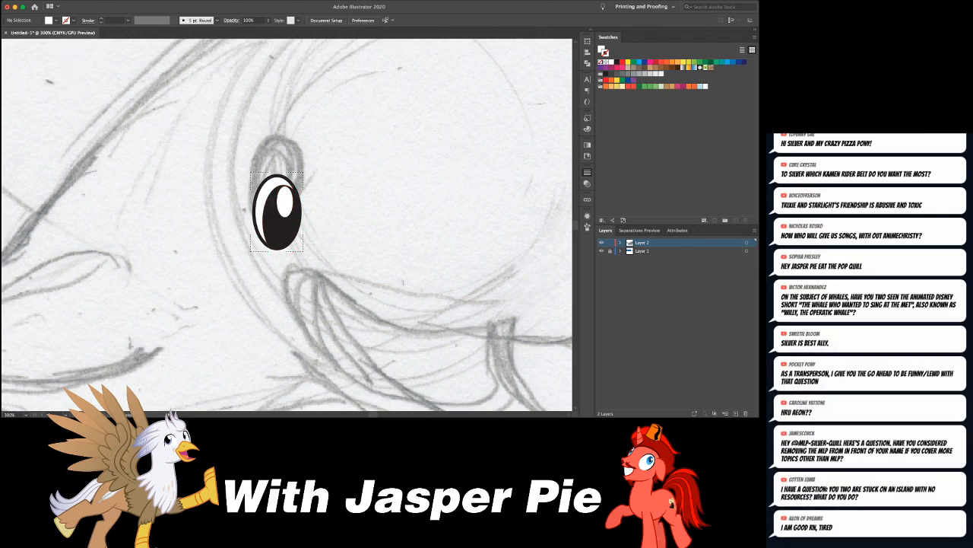
key(ctrl+1)
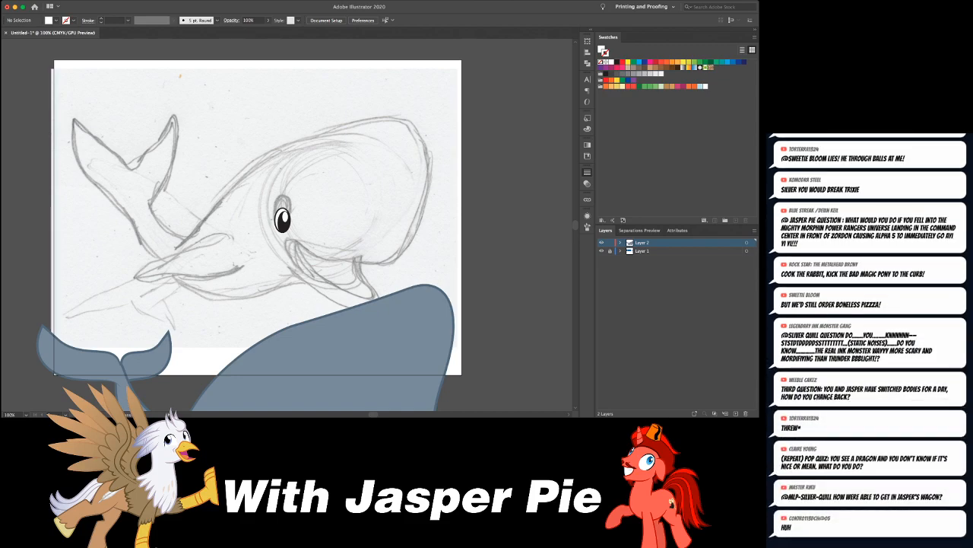
scroll(283, 196, down, 1)
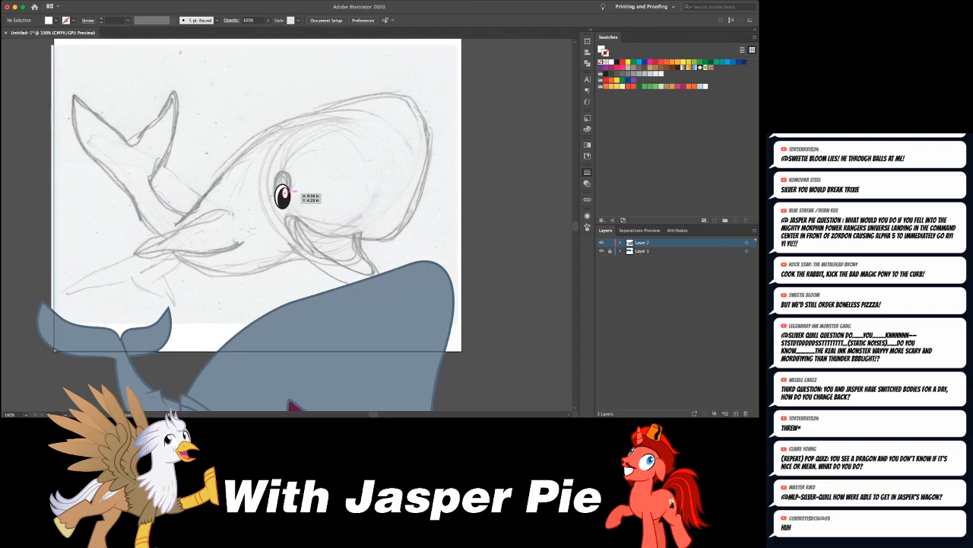
- Move the whole whale artwork up over the sketch so the eye sits on the head above the mouth corner
click(283, 196)
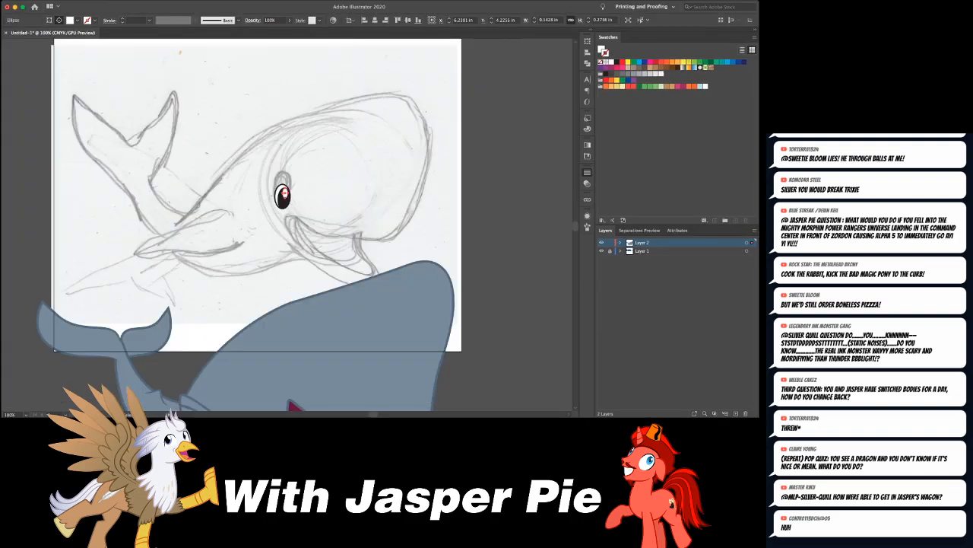
key(super+shift+a)
key(super+minus)
key(super+minus)
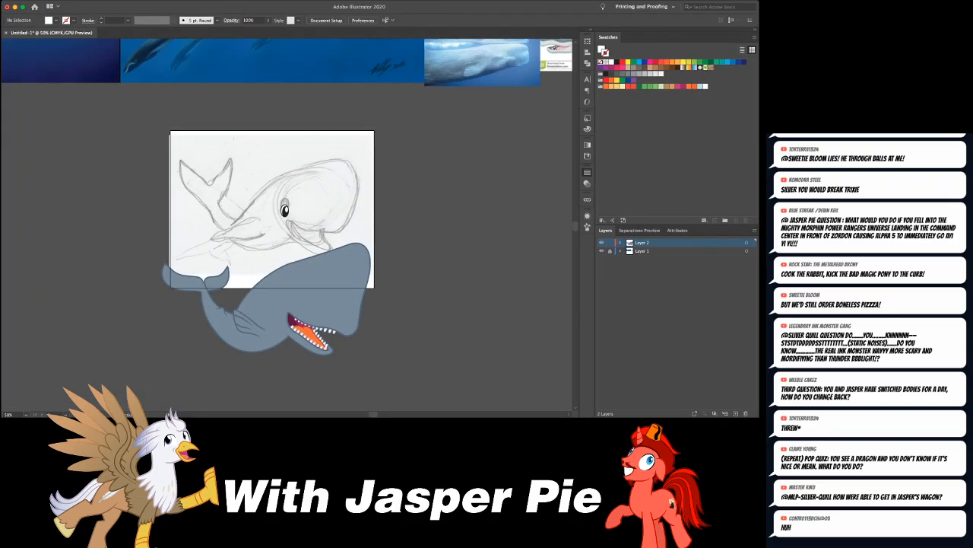
click(319, 281)
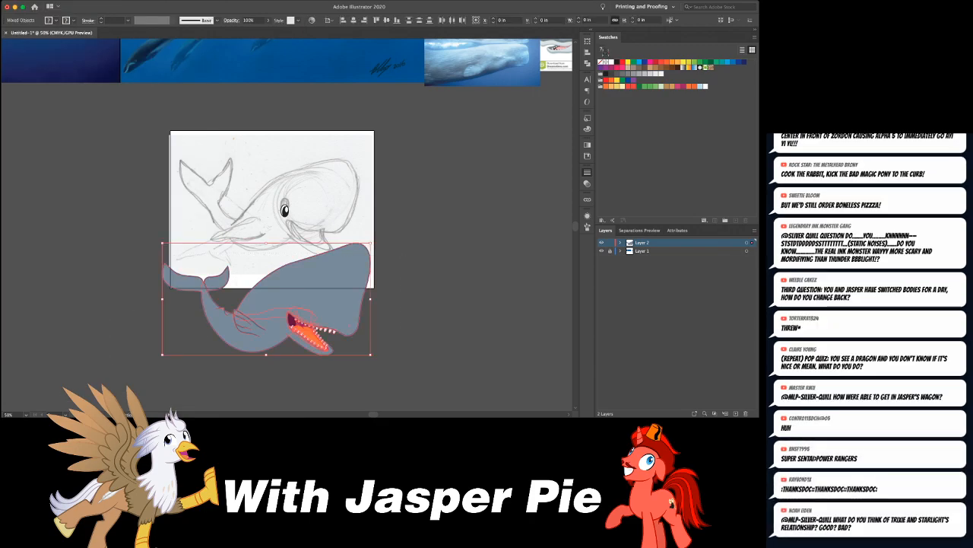
key(f)
key(shift+Up)
key(shift+Up)
key(shift+Up)
key(shift+Up)
key(shift+Up)
key(shift+Up)
key(shift+Up)
key(shift+Up)
key(shift+Up)
key(shift+Up)
key(shift+Up)
key(shift+Up)
key(shift+Up)
key(shift+Up)
key(shift+Up)
key(shift+Up)
key(shift+Up)
key(shift+Up)
key(shift+Up)
key(shift+Up)
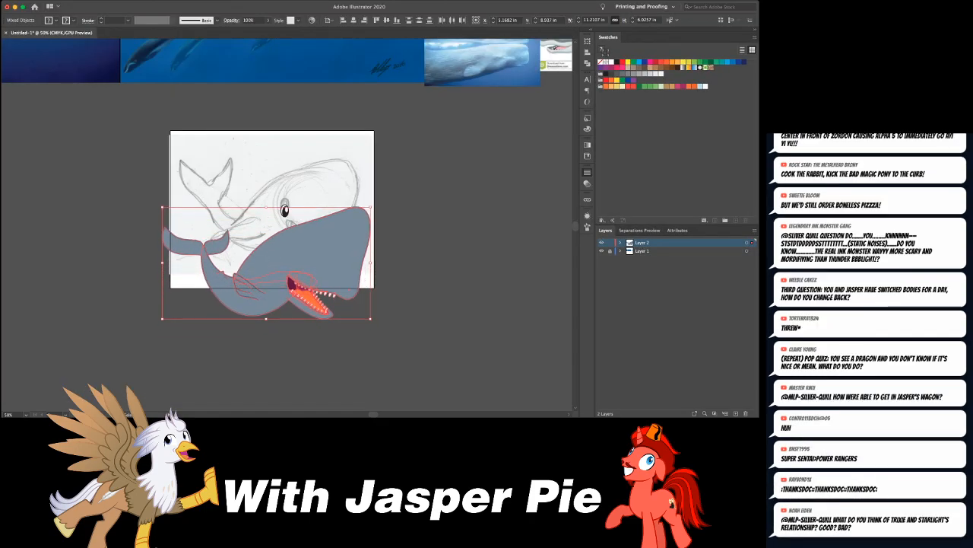
key(shift+Up)
key(shift+Up)
key(shift+Up)
key(shift+Up)
key(shift+Up)
key(shift+Up)
key(shift+Up)
key(shift+Up)
key(shift+Up)
key(shift+Up)
key(shift+Up)
key(shift+Up)
key(shift+Up)
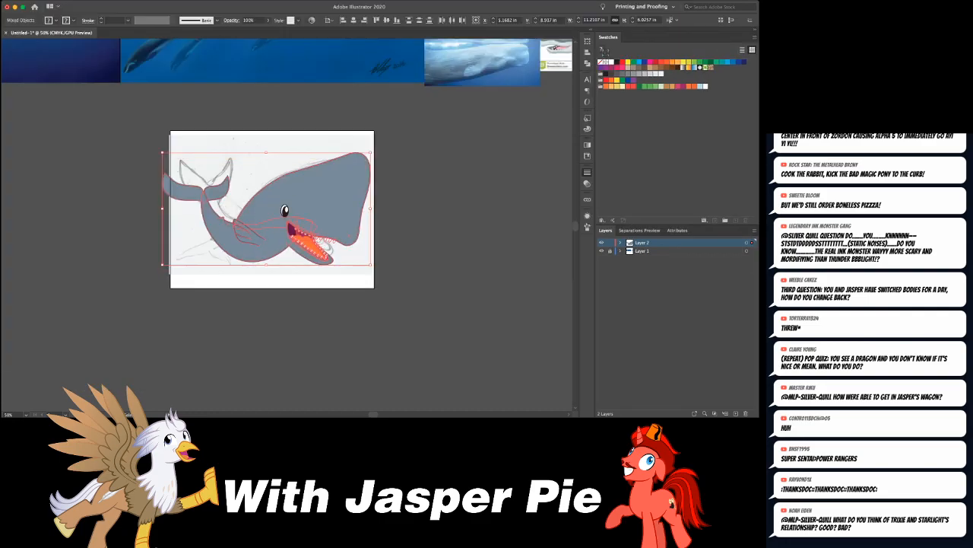
key(shift+Down)
key(shift+Right)
key(shift+Left)
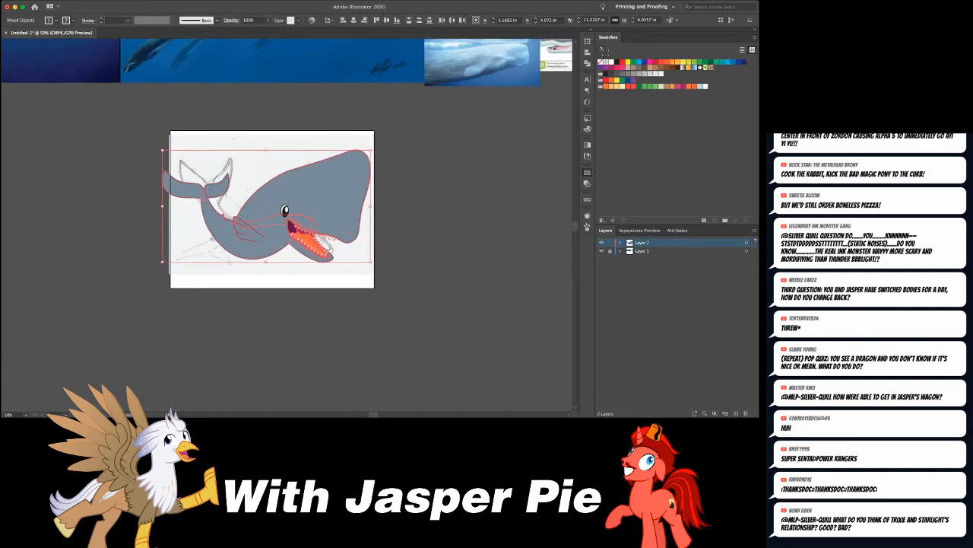
- Select the complete eye and scale it down to about 0.33 by 0.52 in
scroll(288, 228, up, 4)
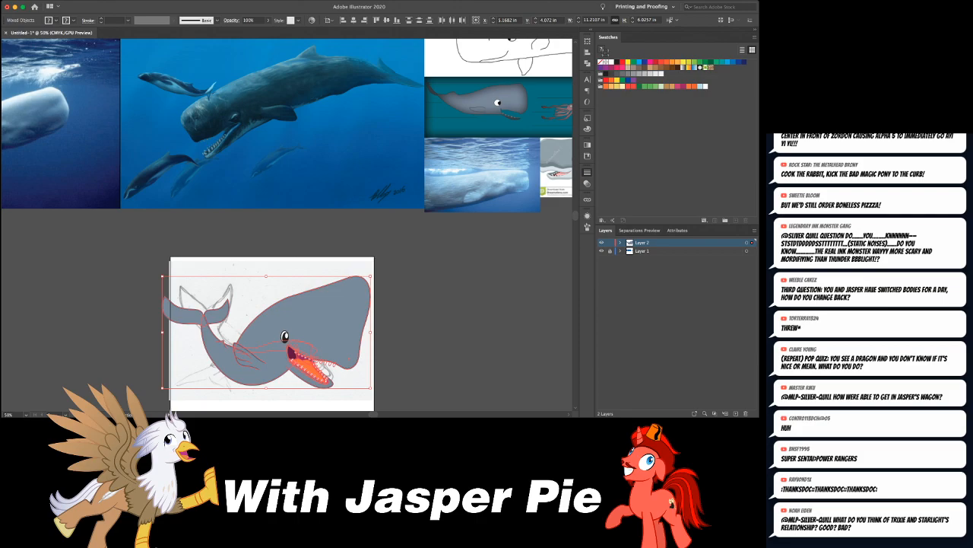
scroll(288, 228, down, 1)
key(super+=)
key(super+=)
key(super+=)
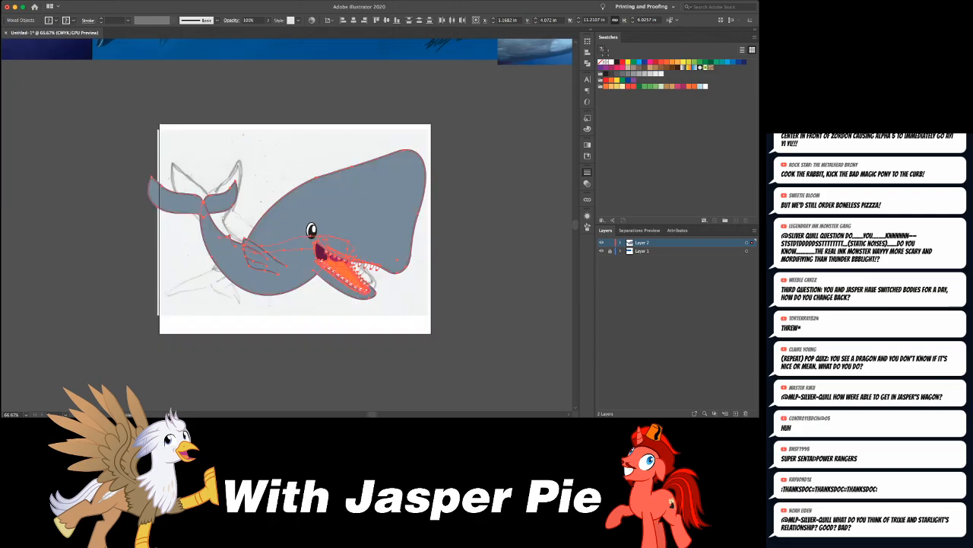
key(super+shift+a)
drag(265, 109, 403, 255)
shift+click(411, 220)
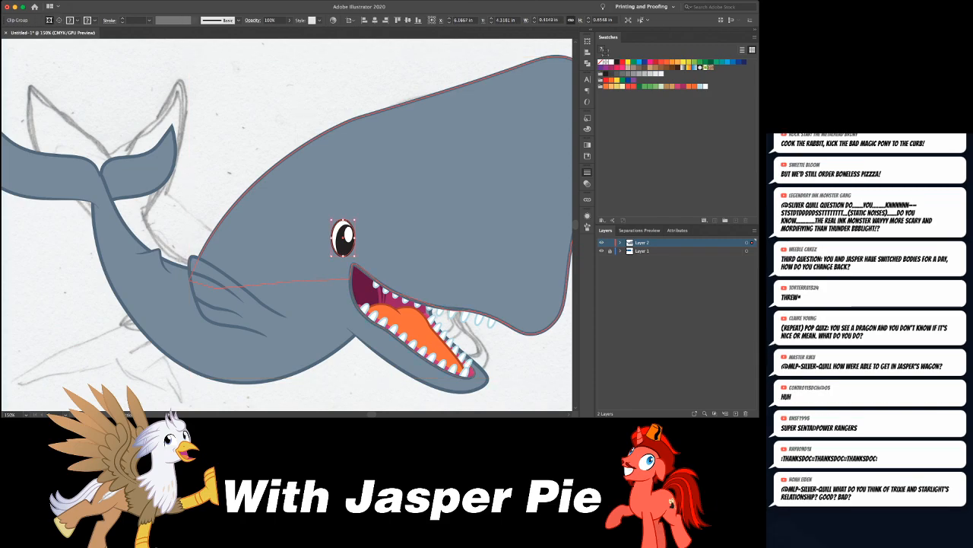
key(e)
drag(355, 220, 348, 235)
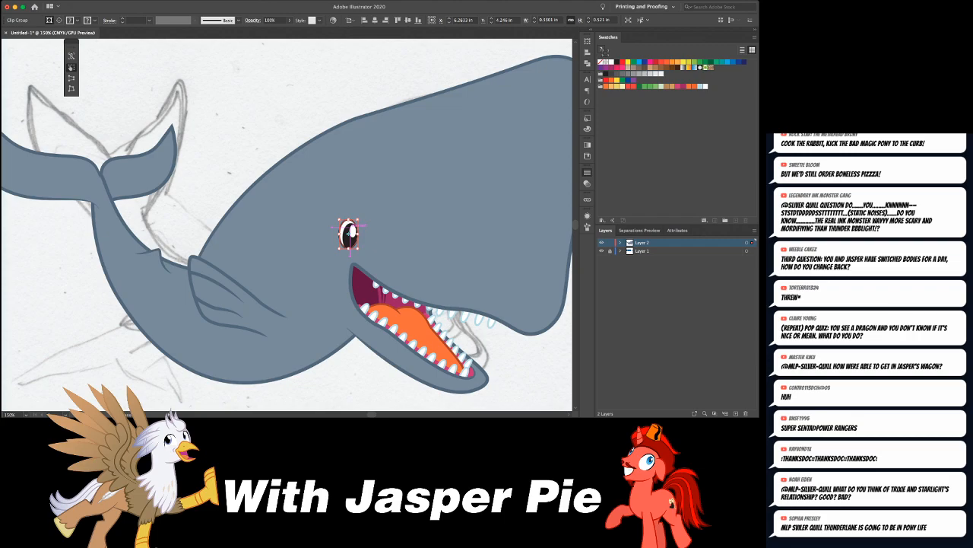
- Fine-tune the eye's horizontal position on the head, keeping it just above the rear corner of the mouth
key(super+minus)
key(super+minus)
key(super+minus)
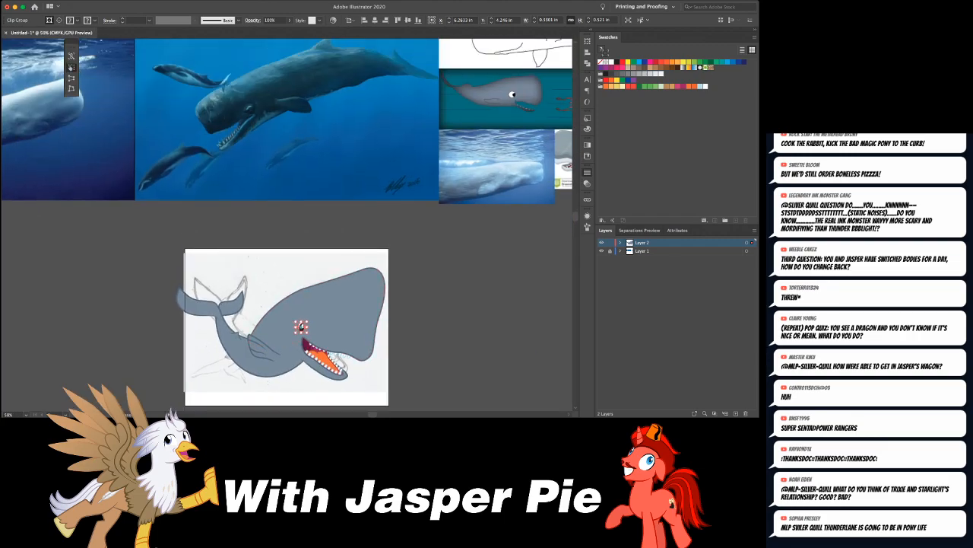
key(shift+Left)
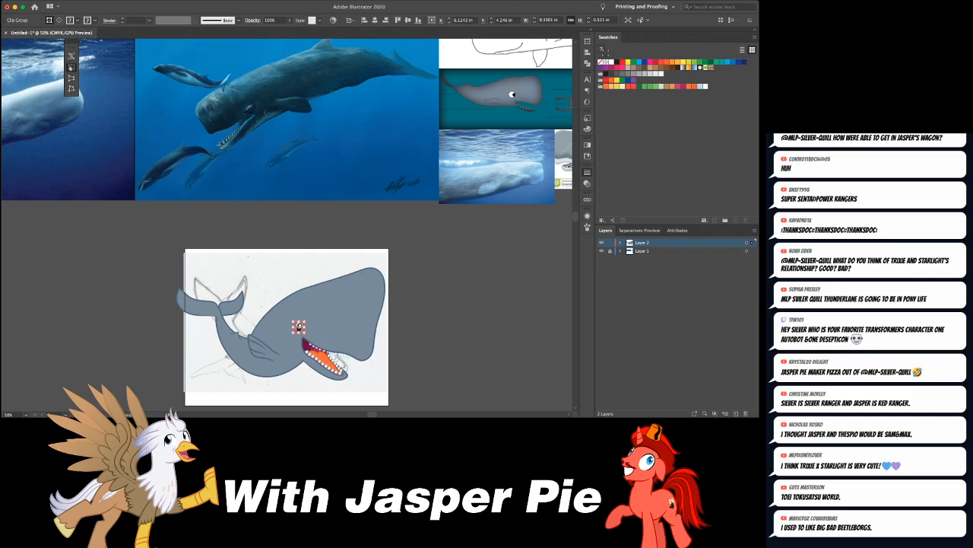
key(v)
key(super+equal)
key(super+equal)
key(super+equal)
key(super+equal)
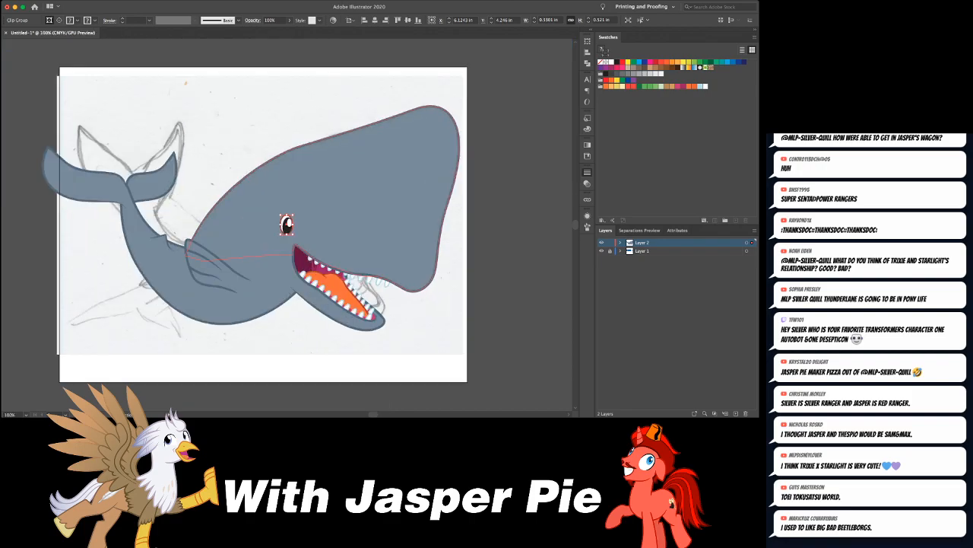
key(super+shift+a)
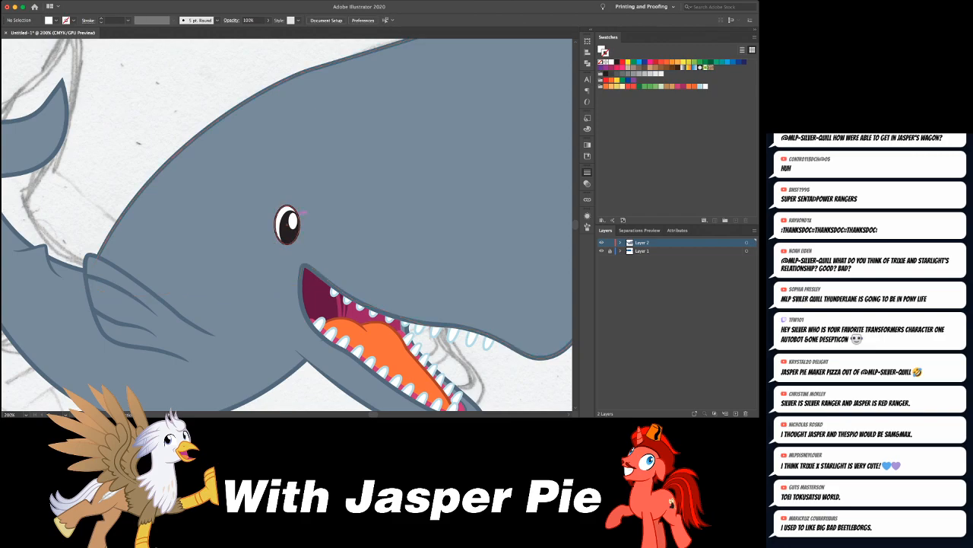
click(288, 226)
key(shift+Right)
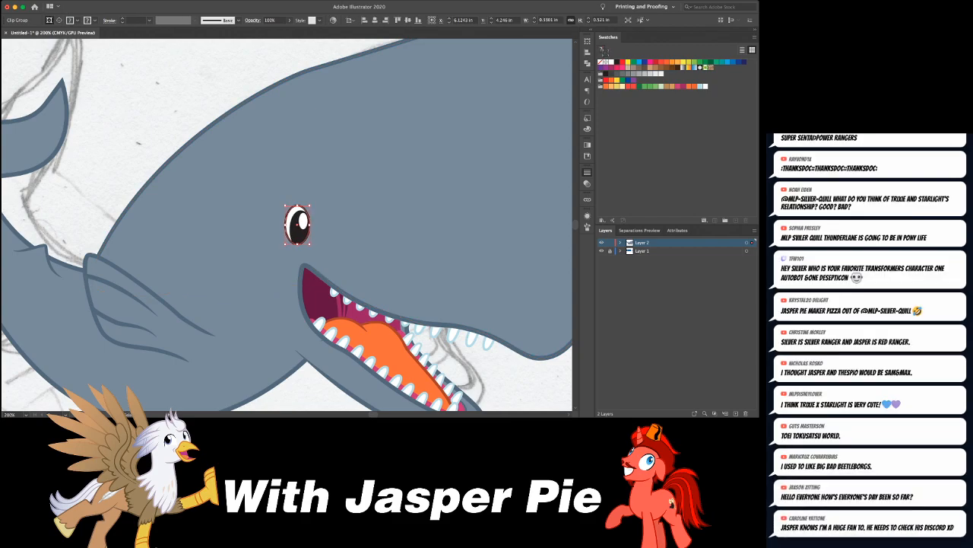
key(super+shift+a)
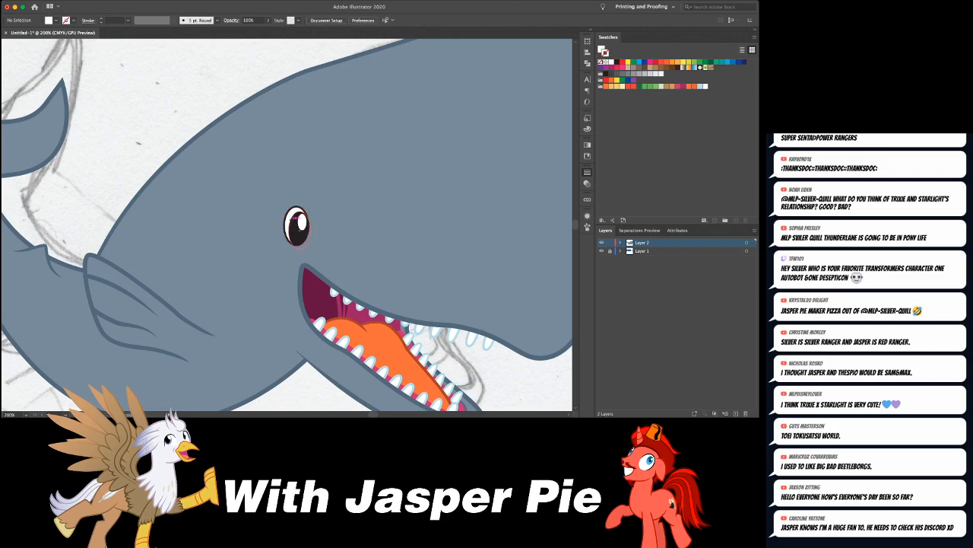
- Compare the whale's overall proportions with the sperm whale reference images above the artboard
key(super+minus)
key(super+minus)
key(super+minus)
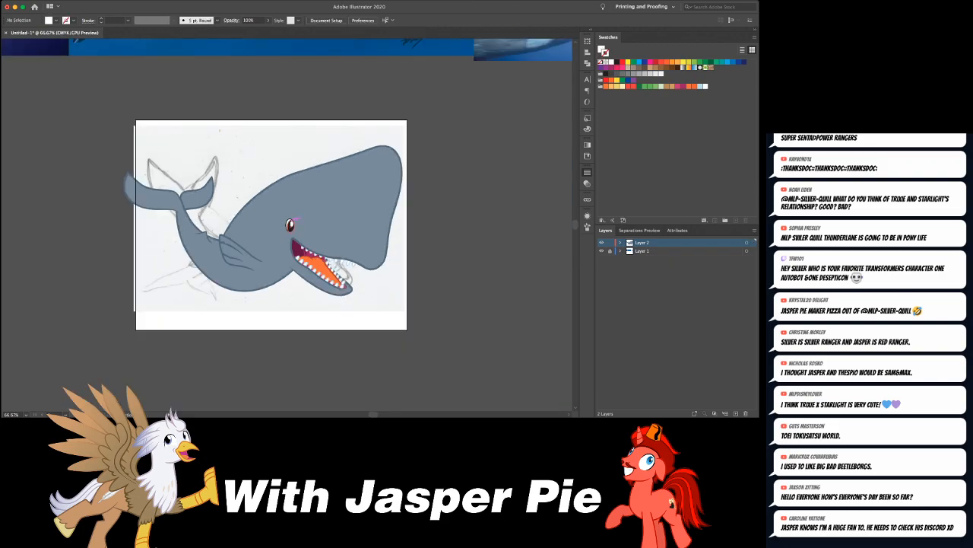
scroll(288, 225, up, 5)
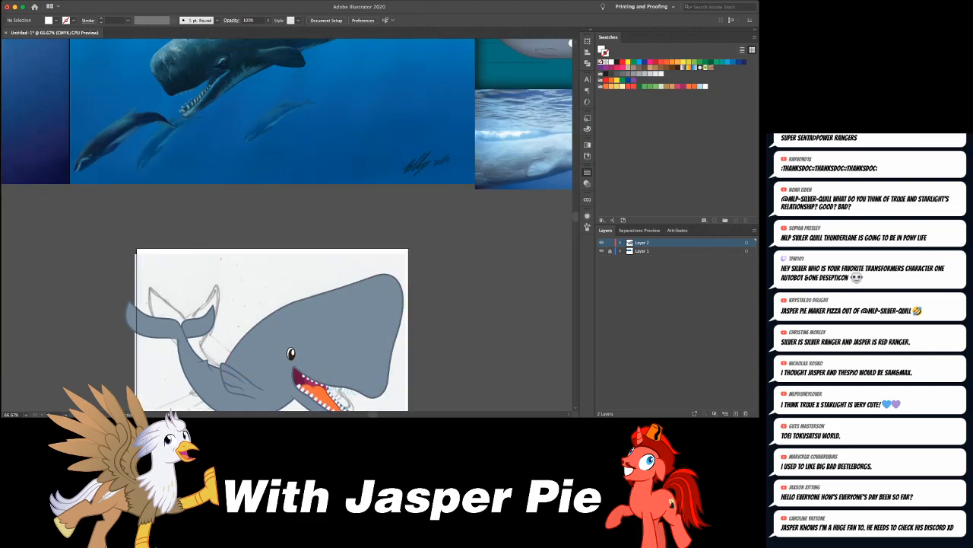
scroll(288, 225, right, 2)
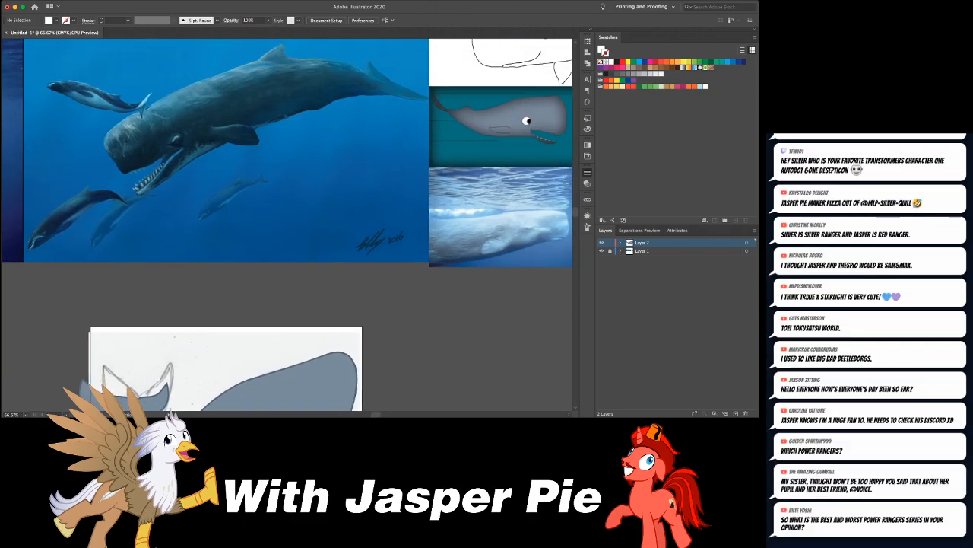
scroll(288, 225, down, 4)
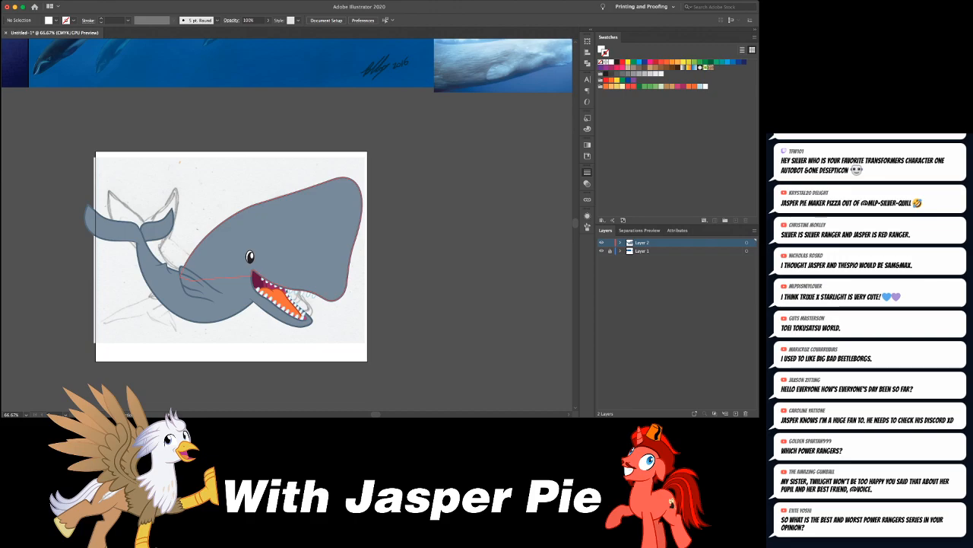
scroll(288, 225, left, 3)
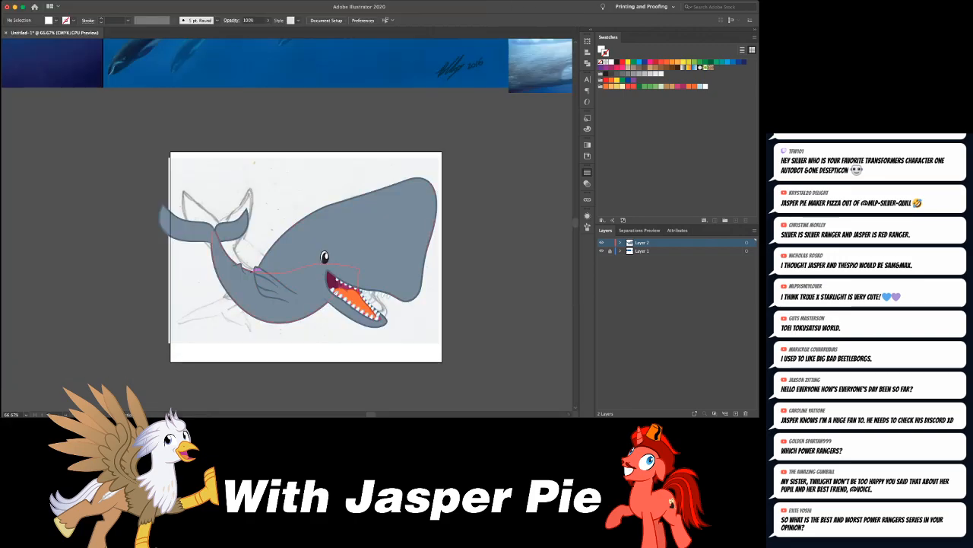
click(257, 271)
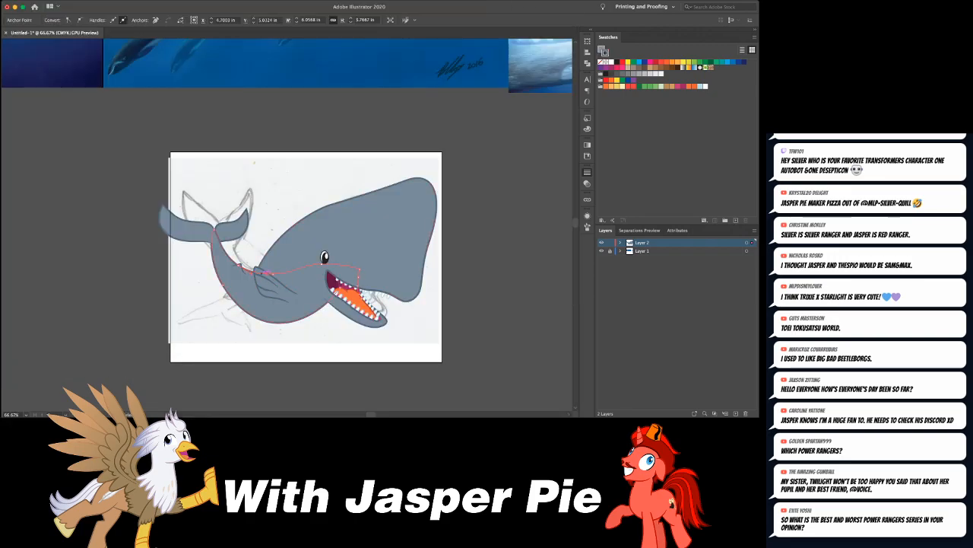
scroll(266, 273, up, 1)
scroll(287, 225, up, 6)
scroll(287, 225, down, 5)
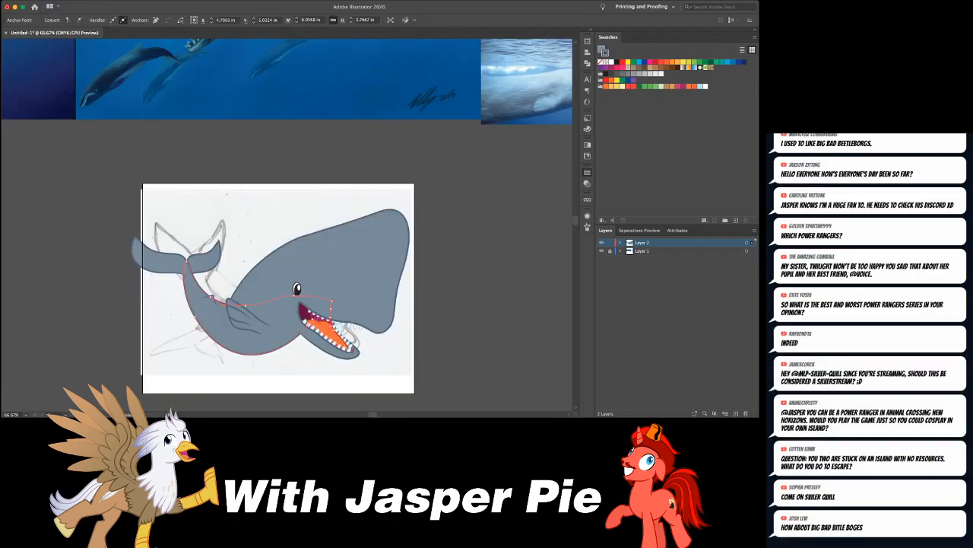
- Shift the anchor points at the upper front of the head slightly down and back toward the tail
drag(371, 191, 421, 234)
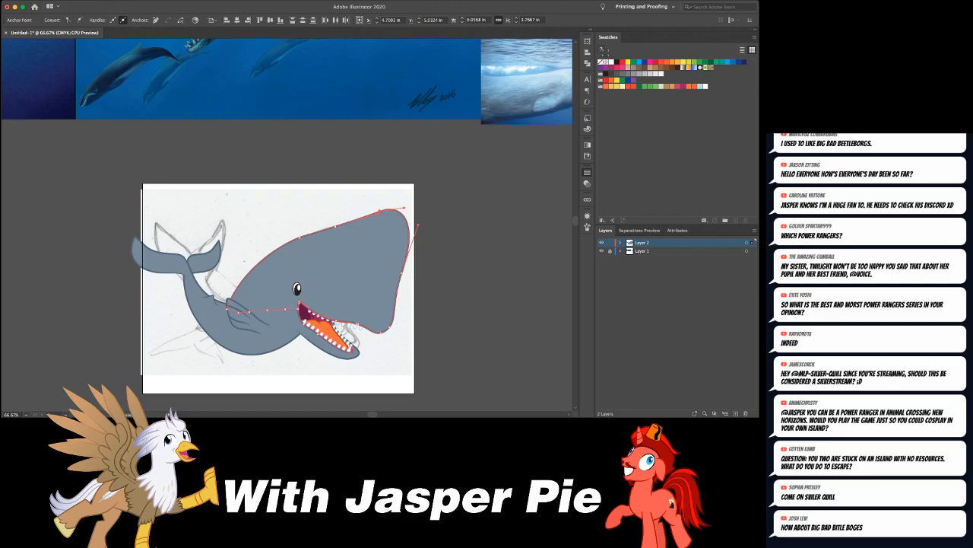
key(Down)
key(Down)
key(Down)
key(Down)
key(Down)
key(Down)
key(Down)
key(Down)
key(Down)
key(Down)
key(Down)
key(Left)
key(Left)
key(Left)
key(Left)
key(Left)
key(Left)
key(Left)
key(Left)
key(Left)
key(Left)
key(Left)
key(Left)
key(Left)
key(Left)
key(Left)
key(Left)
key(Left)
key(Left)
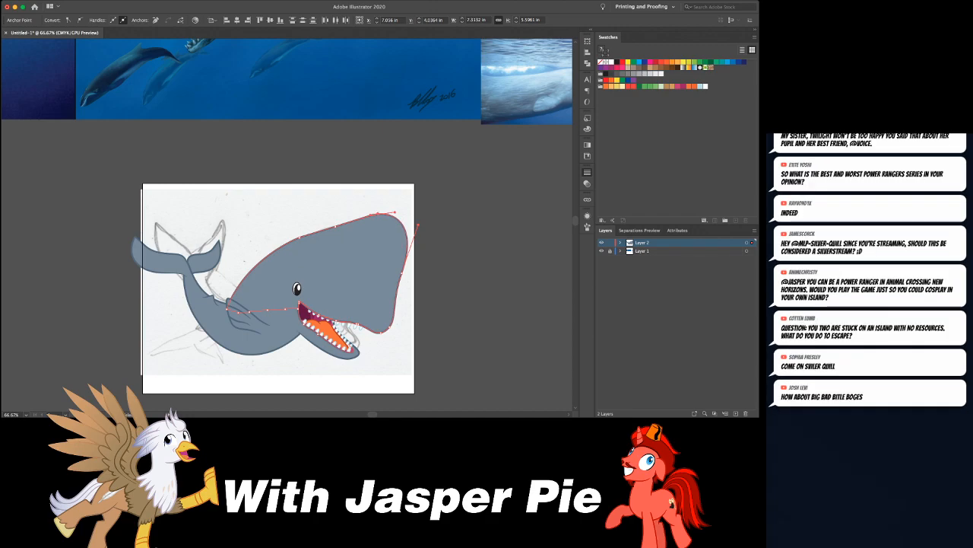
- Raise the anchor points at the head's lower front corner and pull them back to shorten and round the snout
click(390, 328)
key(Up)
key(Up)
key(Up)
key(Up)
key(Up)
key(Up)
key(Up)
key(Up)
key(Up)
key(Up)
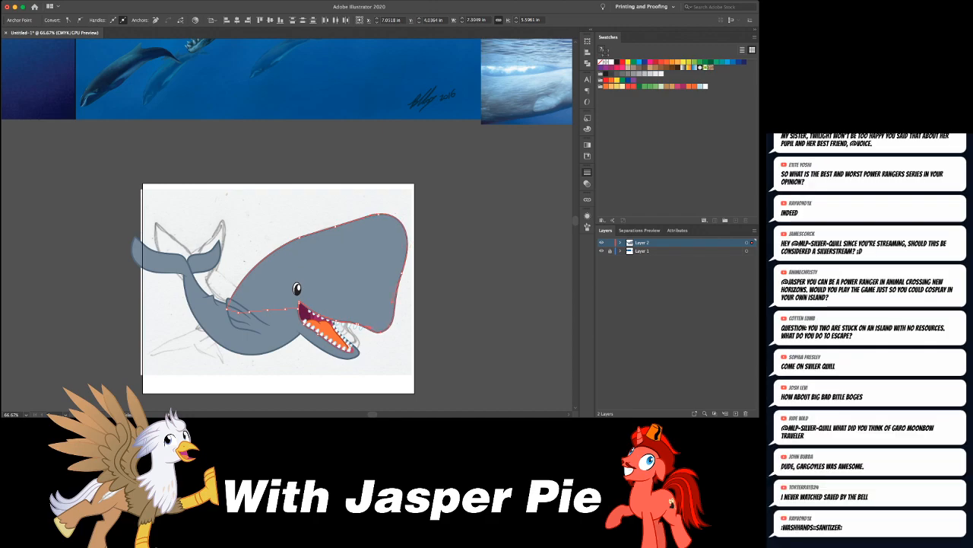
key(Up)
key(Up)
key(Up)
key(Left)
key(Left)
key(Left)
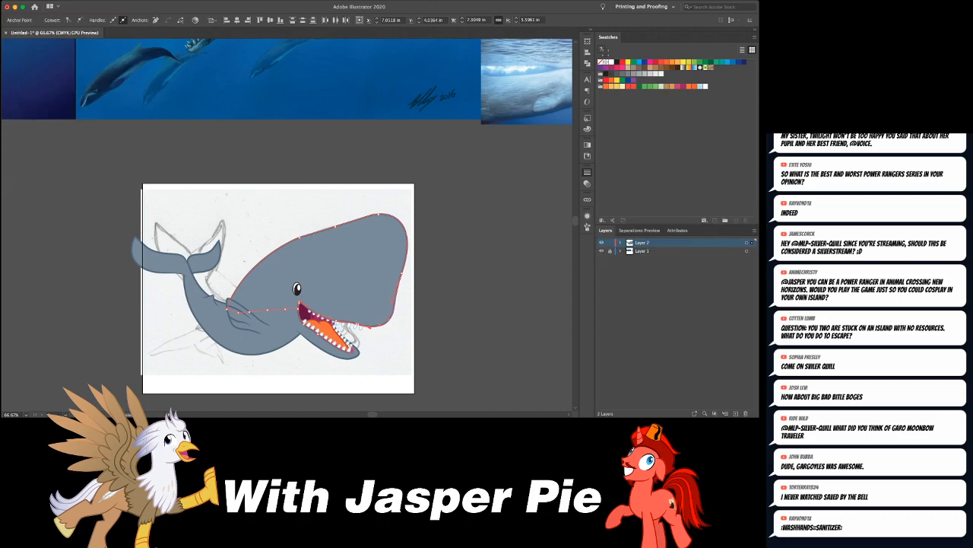
key(Left)
key(Left)
key(Left)
key(Up)
key(Up)
key(Up)
key(Up)
key(Up)
key(Up)
click(356, 325)
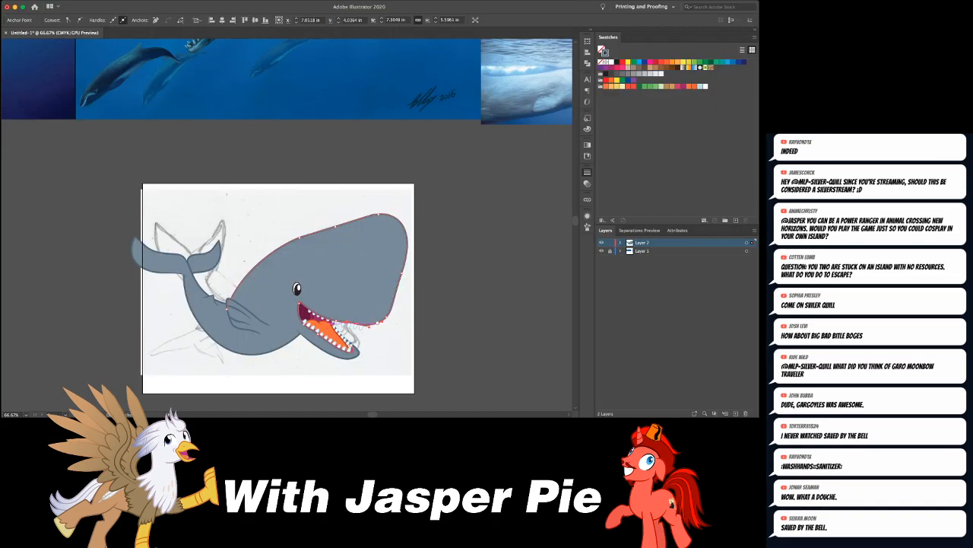
key(super+shift+a)
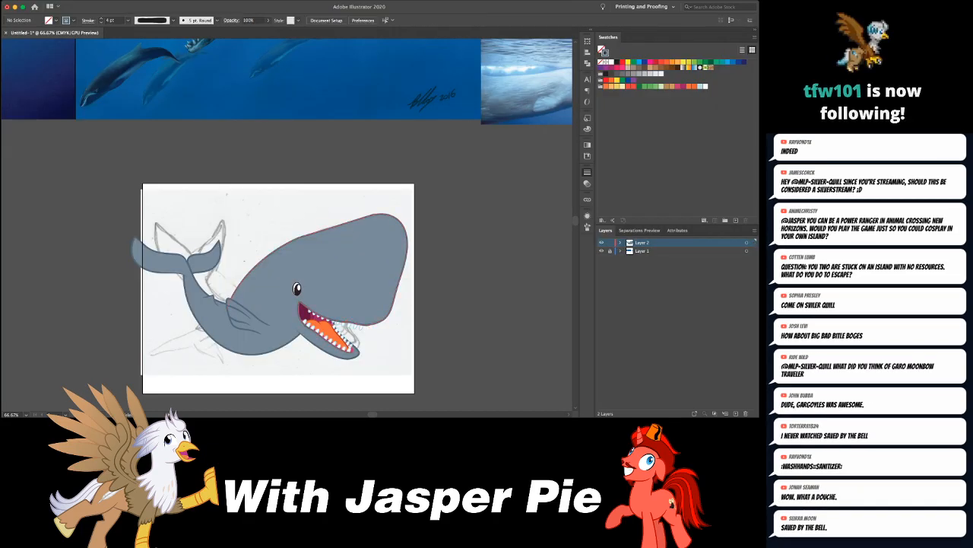
- Compare the reshaped snout and upper jaw with the snouts in the whale reference images
click(380, 322)
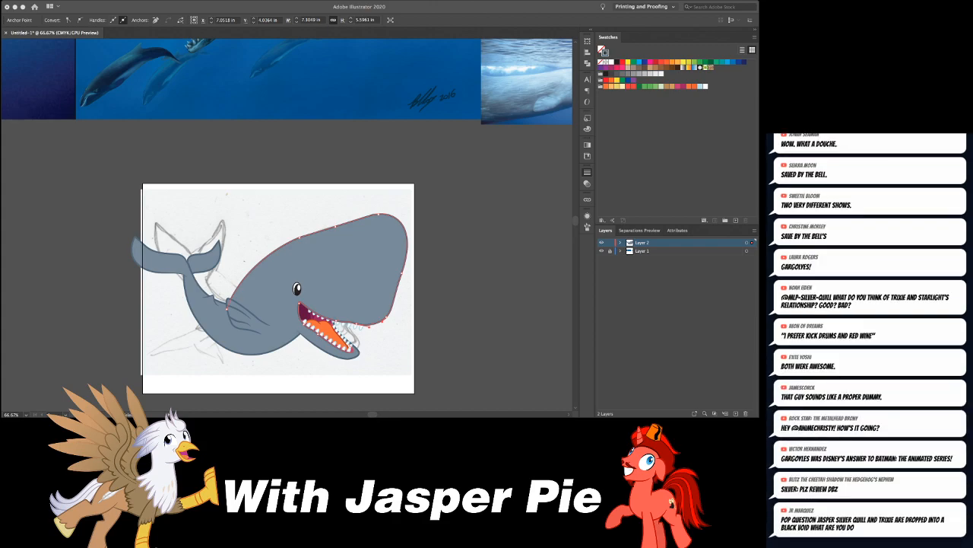
scroll(289, 225, up, 5)
scroll(289, 225, down, 5)
scroll(289, 225, up, 4)
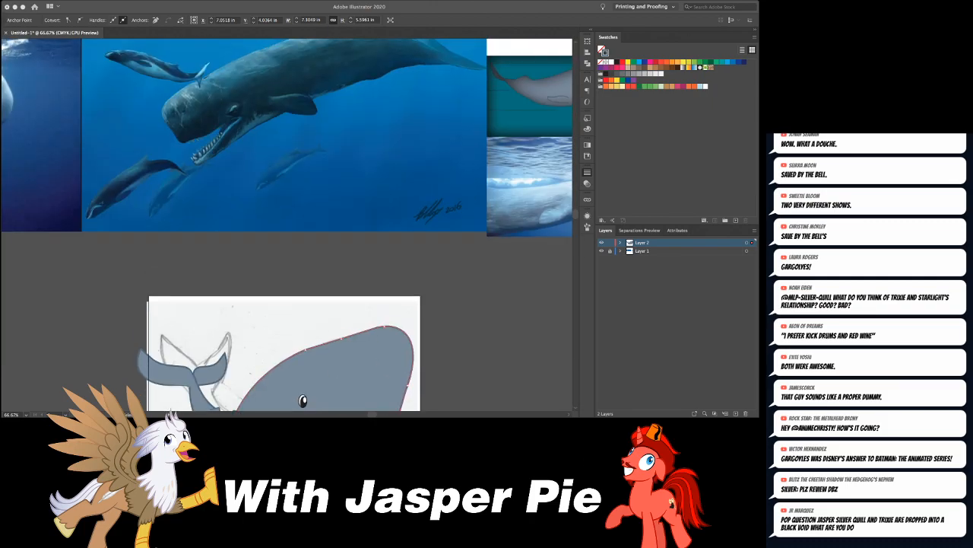
scroll(289, 225, down, 1)
scroll(289, 225, down, 4)
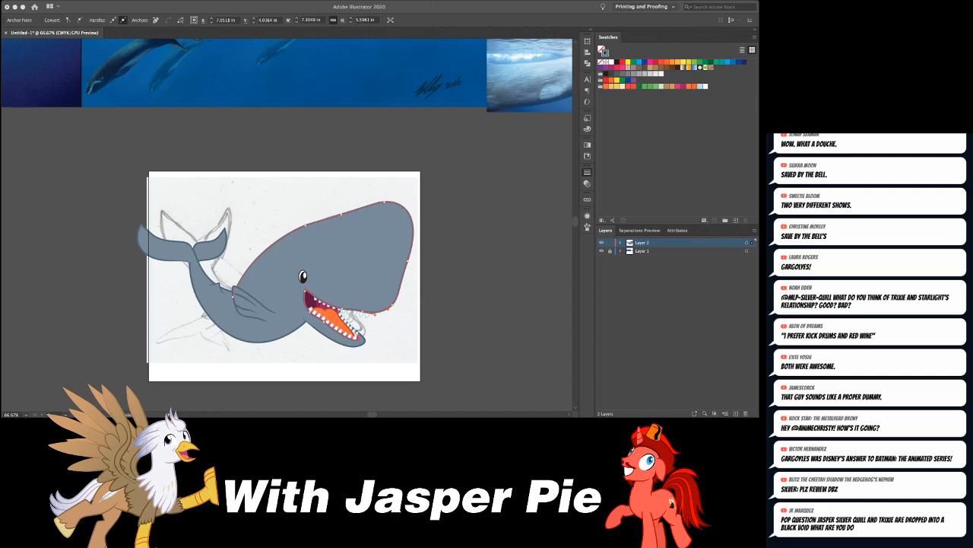
scroll(289, 226, up, 6)
scroll(289, 225, down, 4)
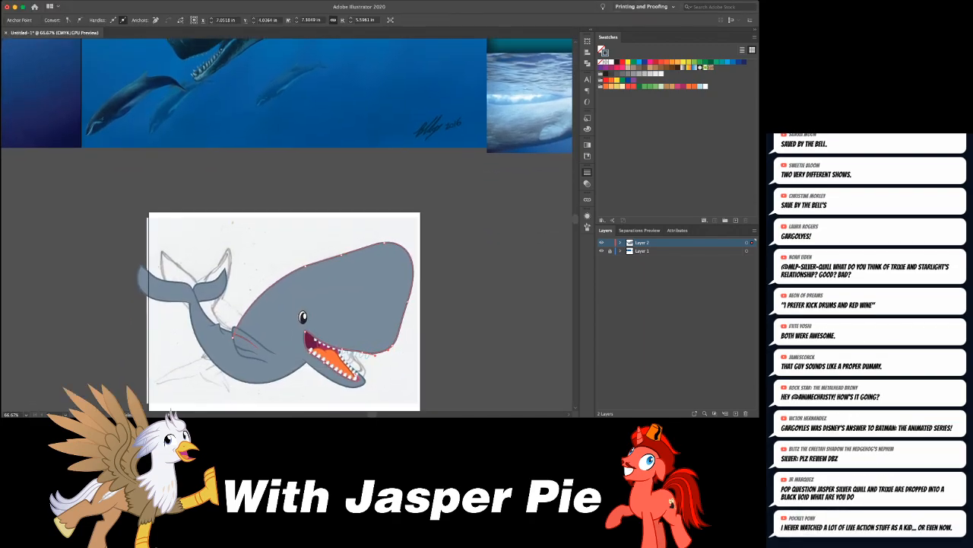
- Rotate the near flipper and its crease lines slightly upward so the flipper lies flatter along the body
click(255, 349)
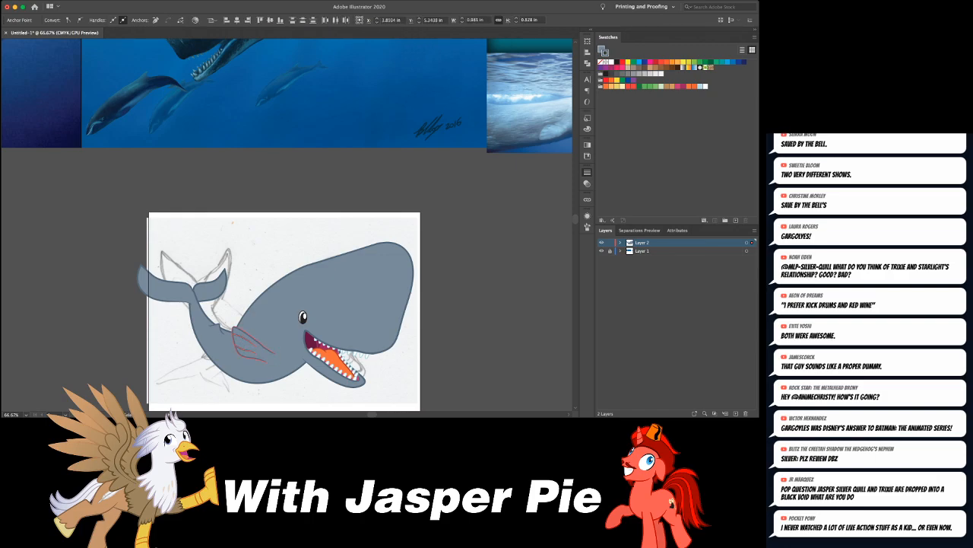
drag(257, 347, 257, 335)
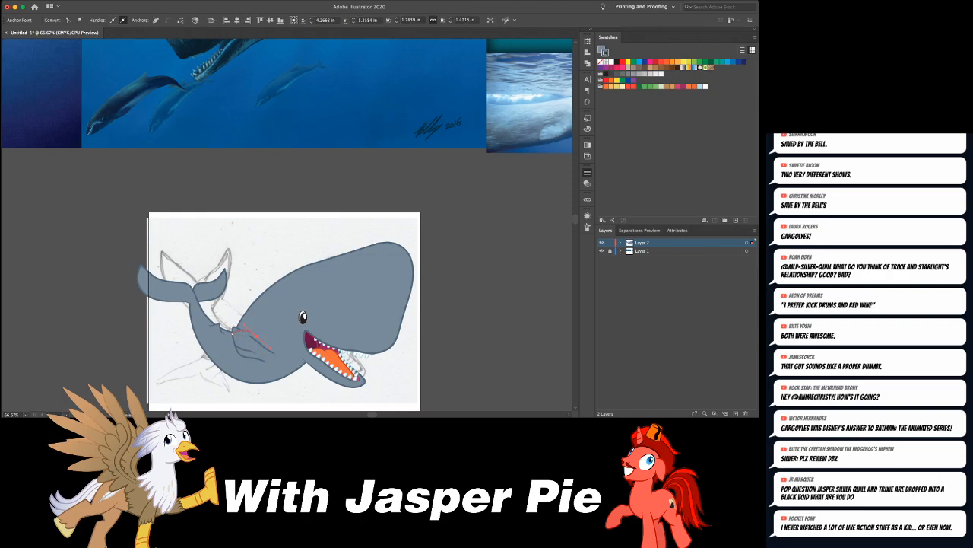
key(super+shift+a)
click(249, 346)
mouse_move(257, 347)
mouse_down()
mouse_move(302, 323)
mouse_move(296, 332)
mouse_up()
shift+click(268, 349)
key(e)
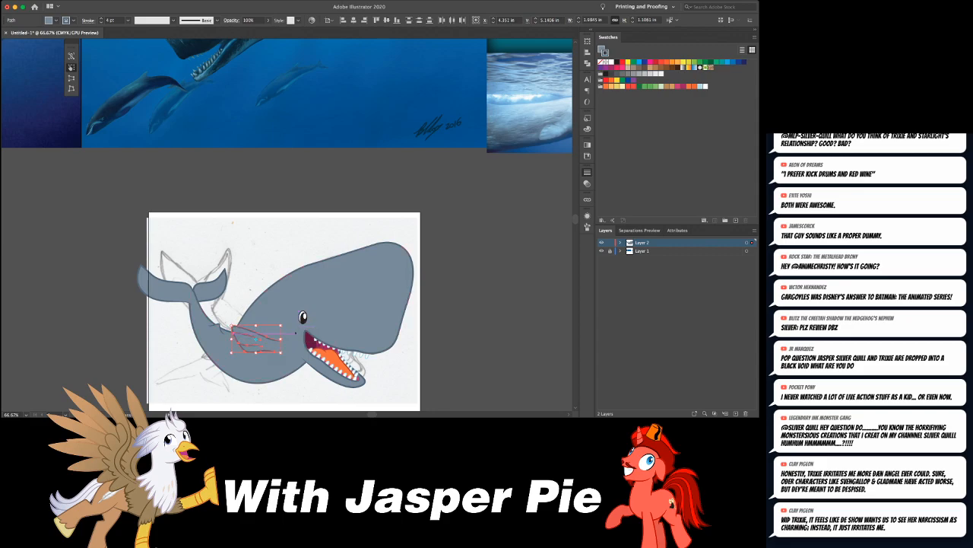
key(v)
key(super+shift+a)
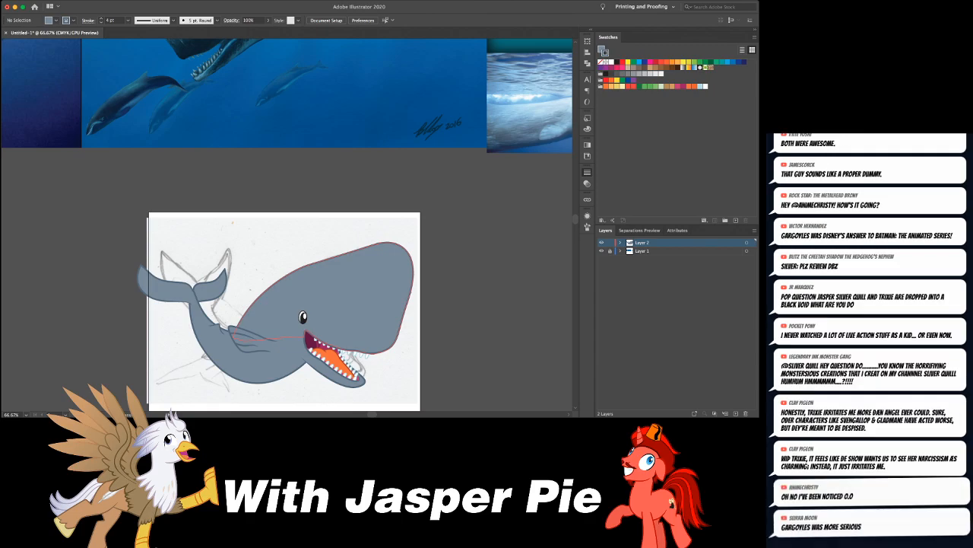
- Adjust the anchor point on the body outline just behind the corner of the mouth, below the eye
scroll(289, 221, down, 3)
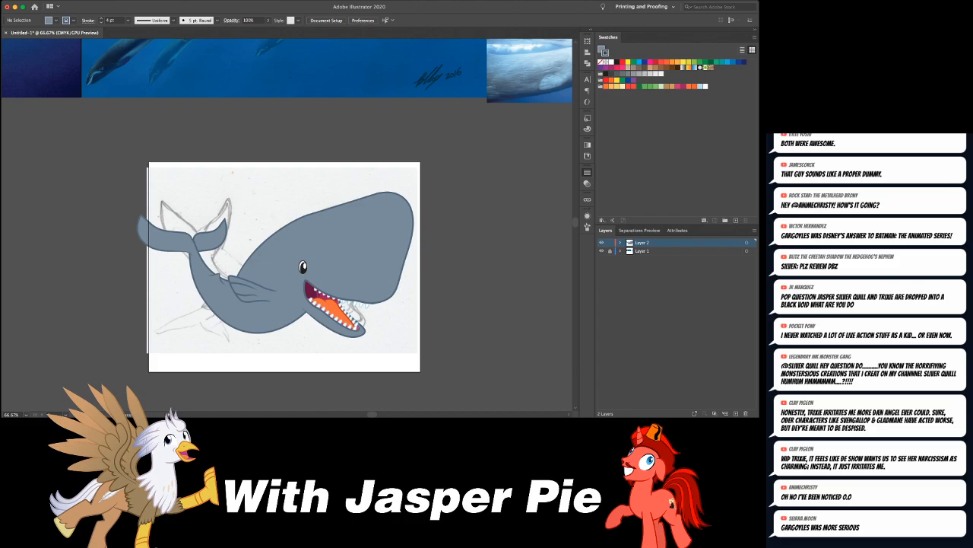
drag(314, 298, 326, 302)
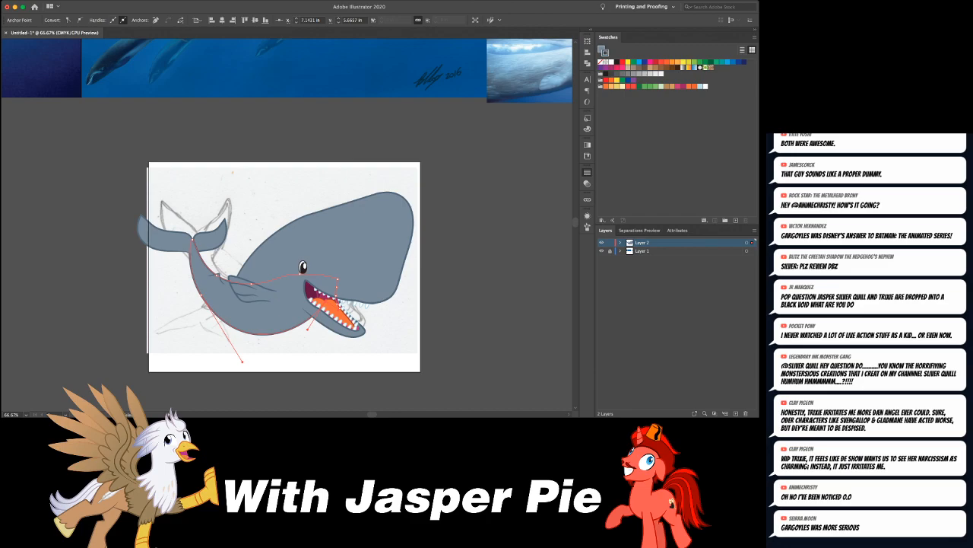
click(399, 323)
- Check the whale's flipper and body shape against the painted sperm whale reference above the artboard
scroll(398, 323, right, 2)
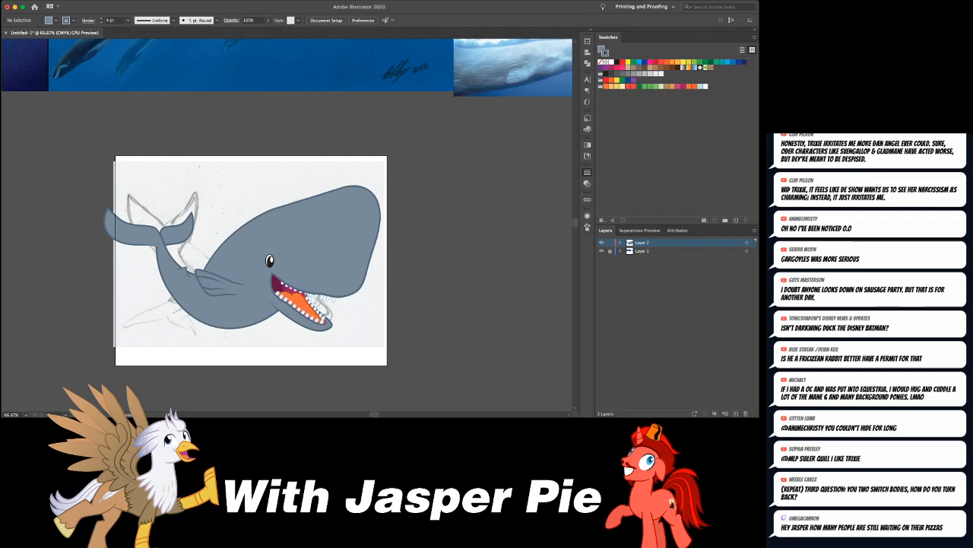
scroll(304, 243, left, 4)
scroll(305, 243, up, 3)
scroll(305, 244, left, 3)
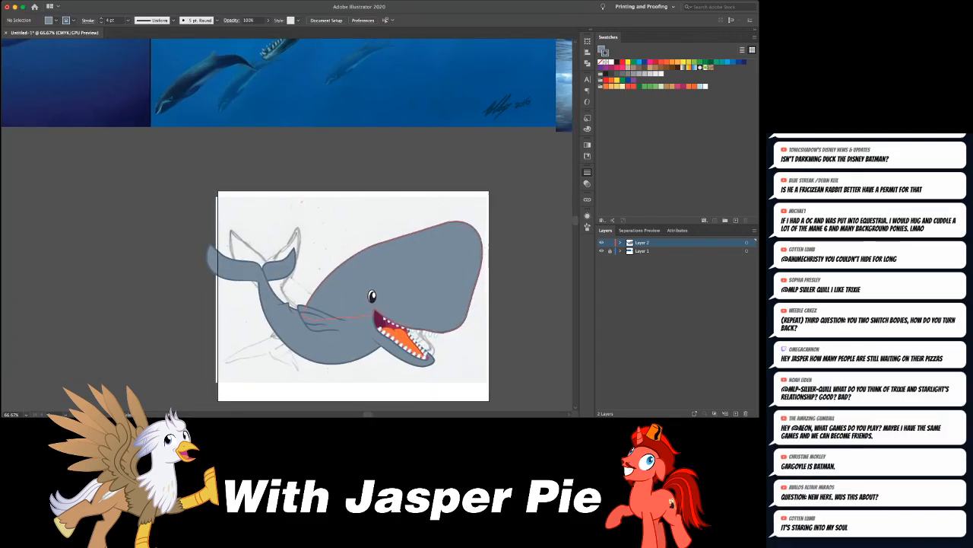
scroll(305, 244, up, 4)
scroll(305, 243, left, 2)
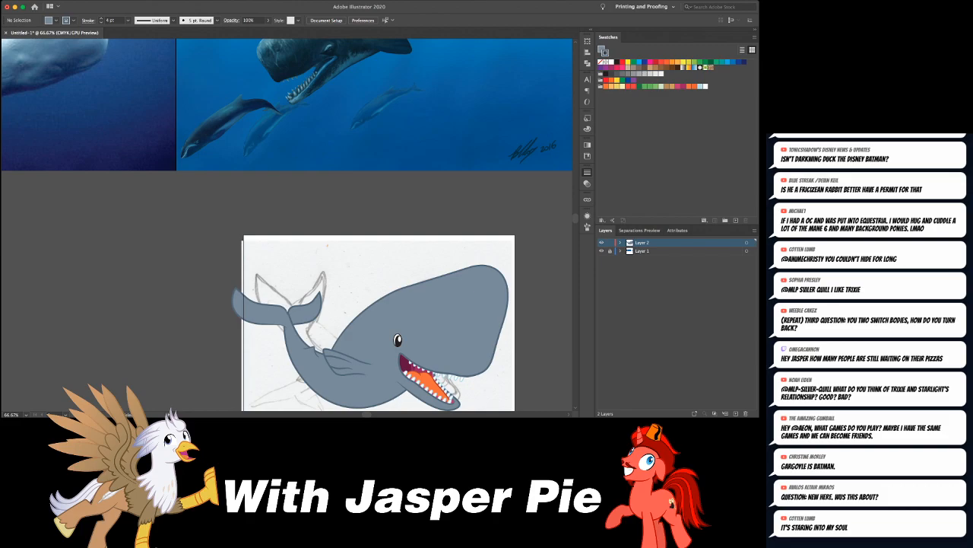
scroll(304, 244, up, 2)
scroll(304, 243, right, 5)
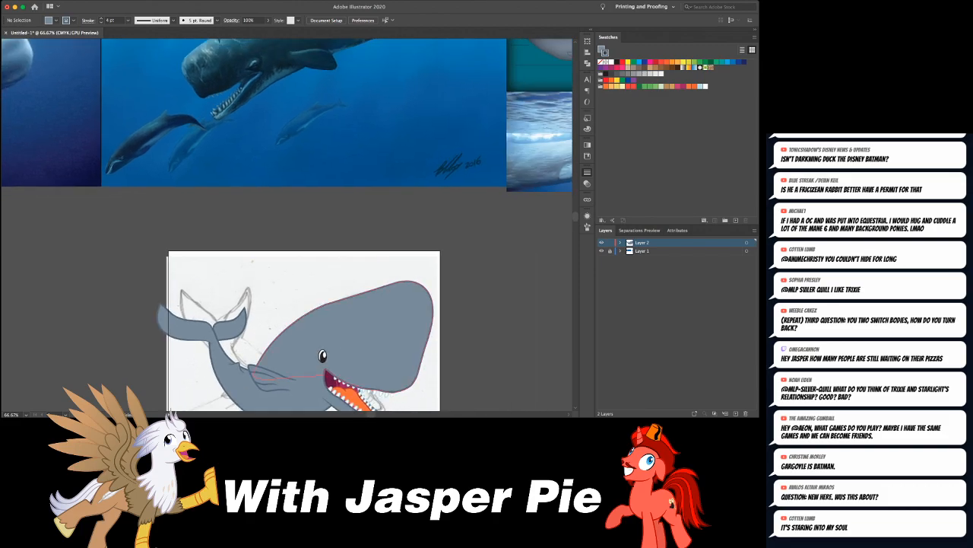
scroll(305, 243, down, 4)
scroll(304, 244, right, 4)
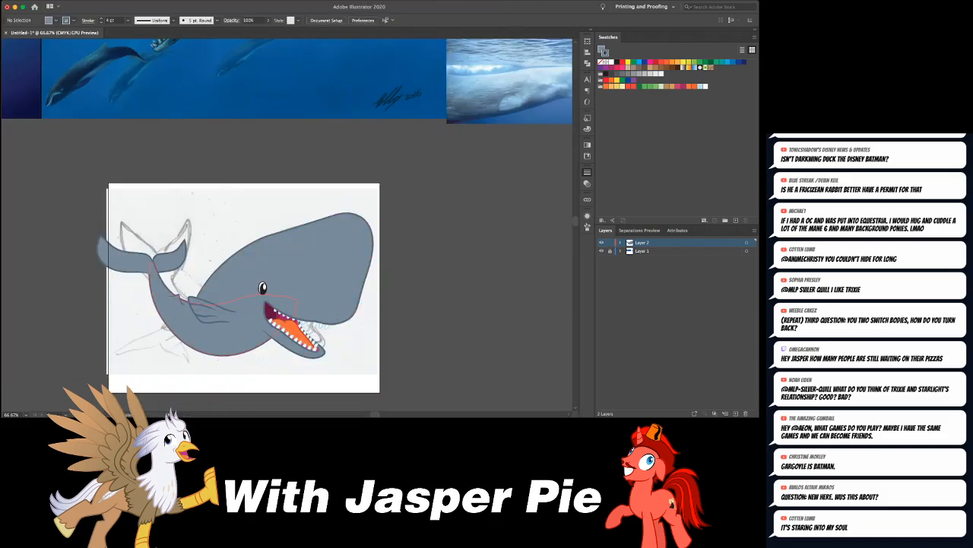
click(221, 327)
click(456, 289)
- Compare the whale's full silhouette with the photo, painting and cartoon references, up close and at overview scale
scroll(287, 224, up, 10)
scroll(287, 224, left, 8)
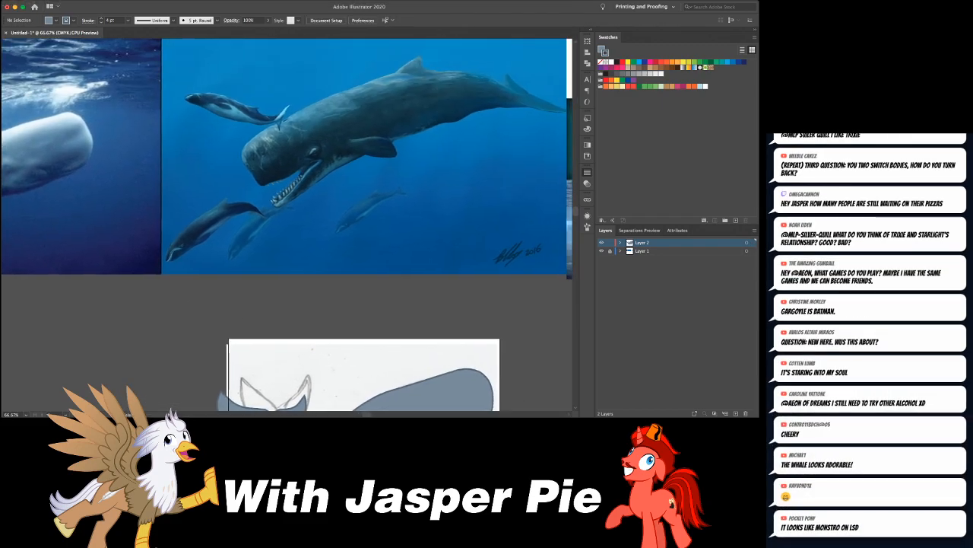
scroll(286, 224, right, 12)
scroll(286, 224, down, 4)
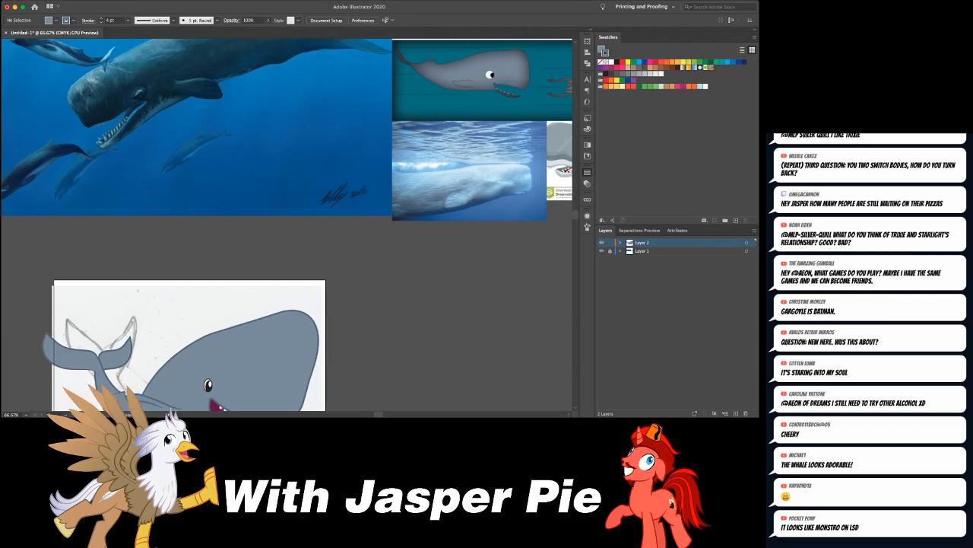
scroll(287, 225, right, 2)
scroll(287, 225, left, 2)
scroll(287, 224, down, 3)
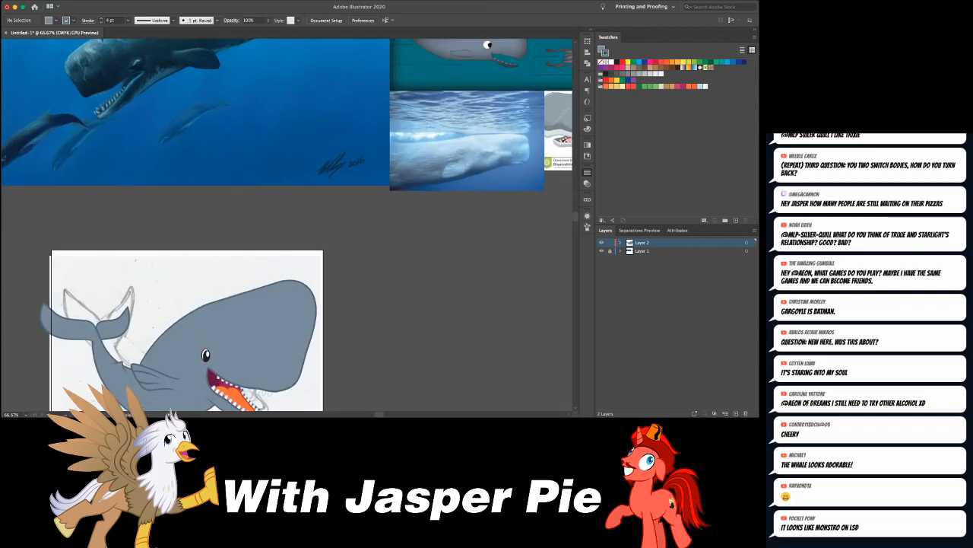
scroll(287, 225, down, 4)
scroll(287, 225, left, 1)
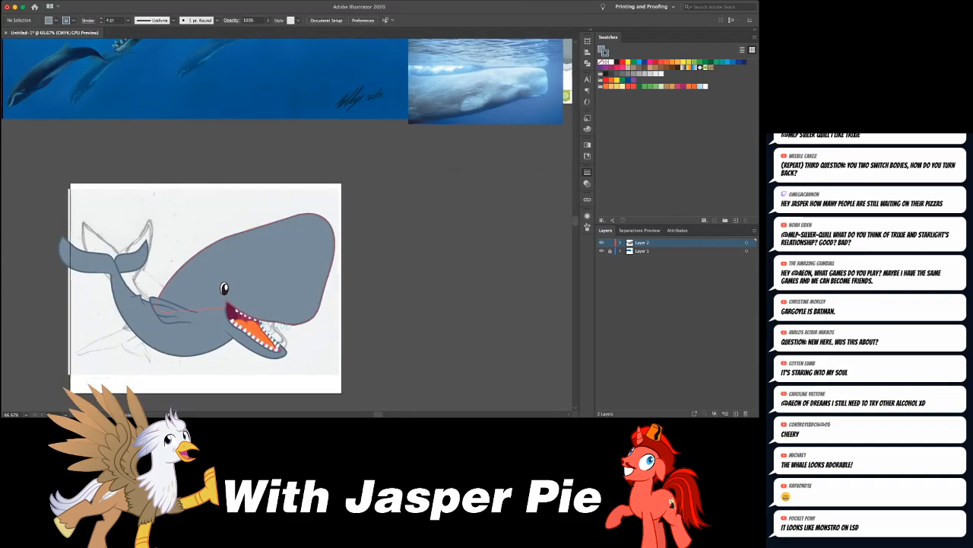
scroll(286, 220, up, 10)
scroll(287, 221, left, 4)
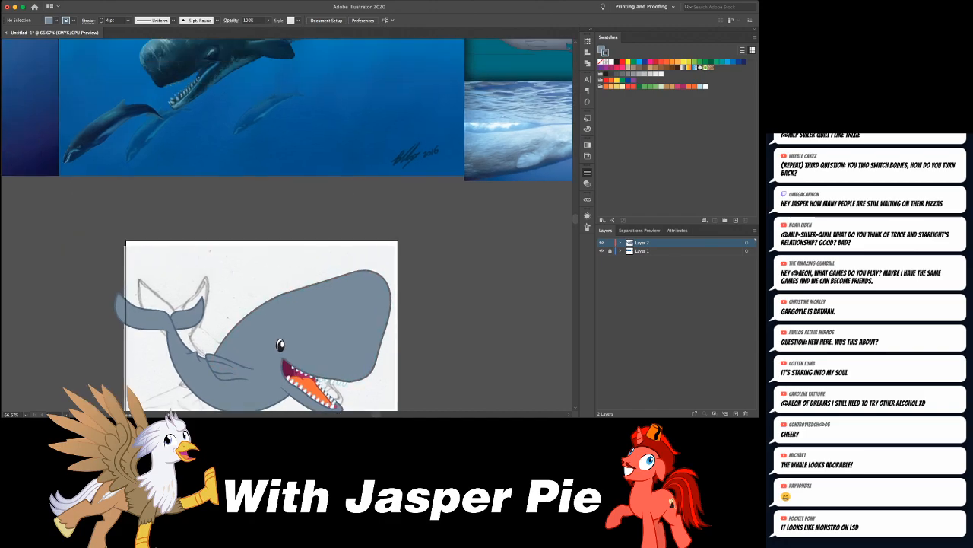
scroll(287, 220, down, 10)
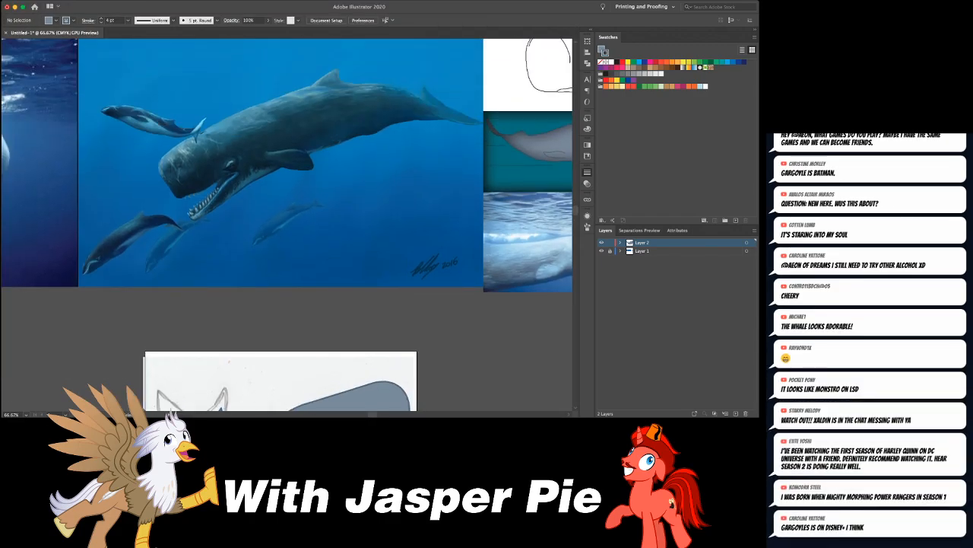
scroll(286, 221, right, 3)
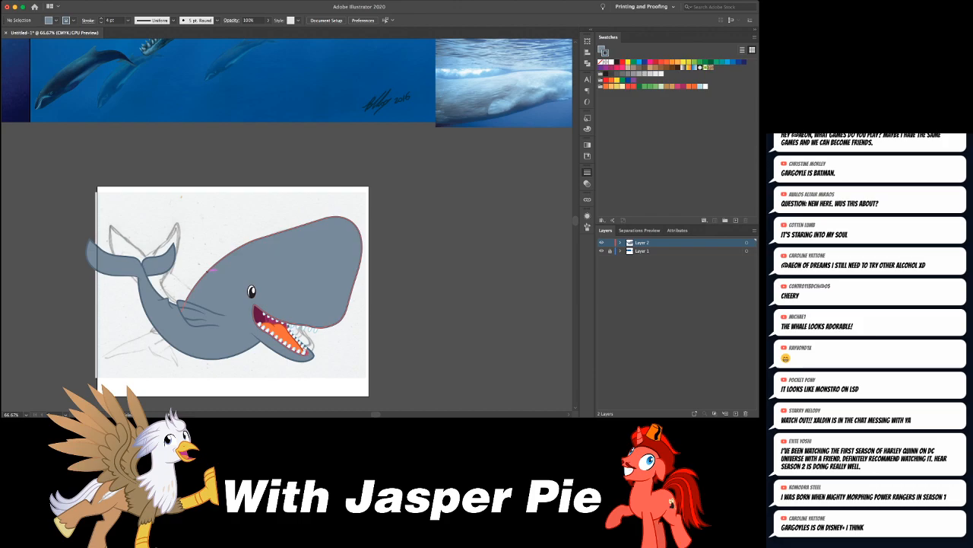
key(super+minus)
key(super+minus)
key(super+minus)
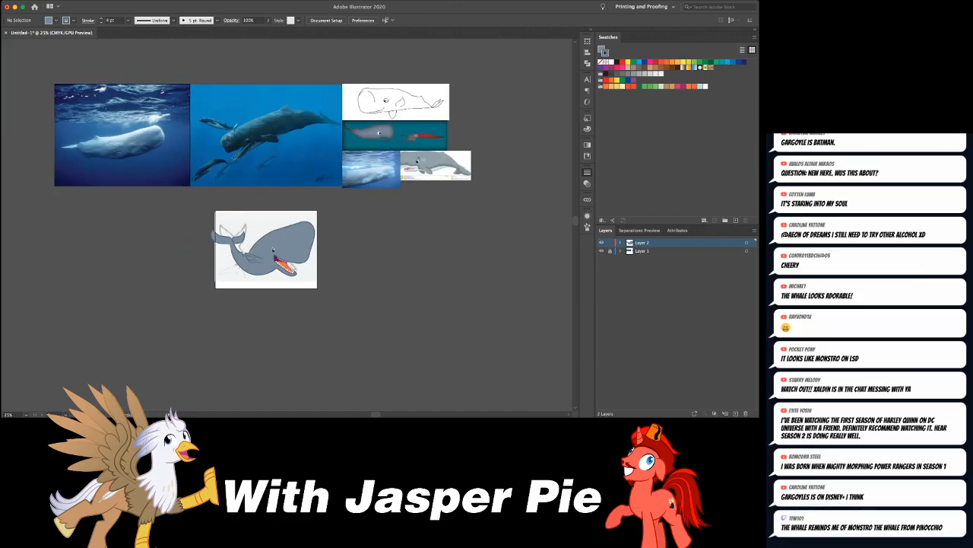
key(super+equal)
key(super+equal)
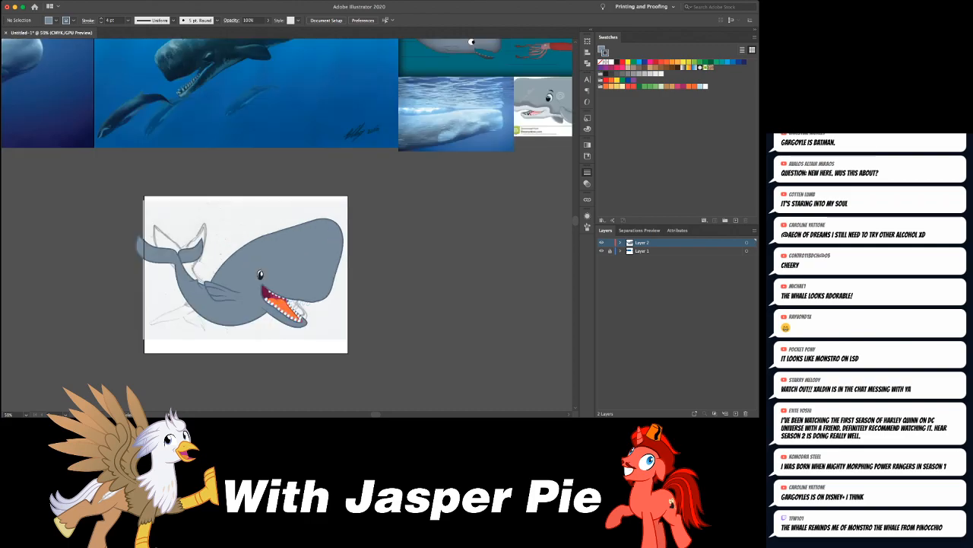
- Refine the anchor points at the tips of the whale's two tail flukes
key(super+equal)
key(super+equal)
scroll(209, 268, left, 5)
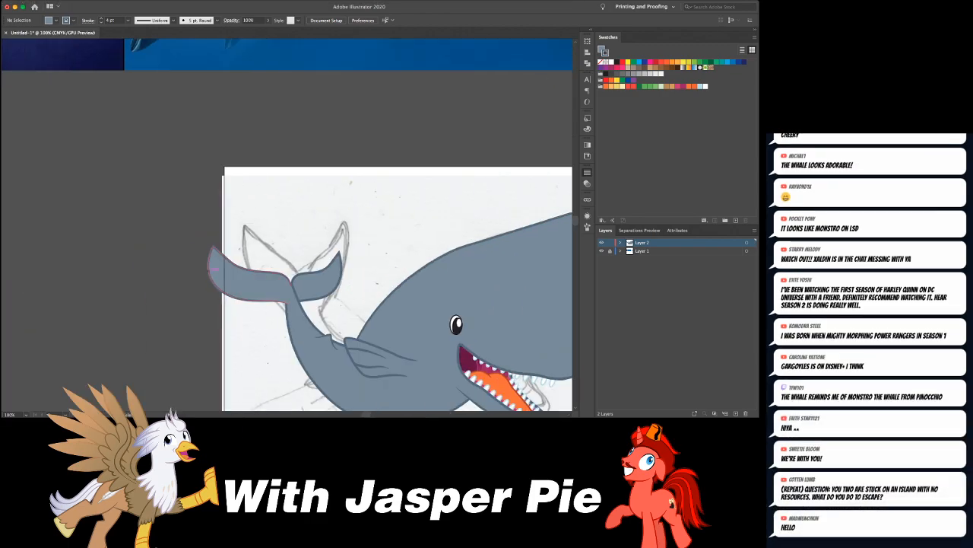
click(216, 246)
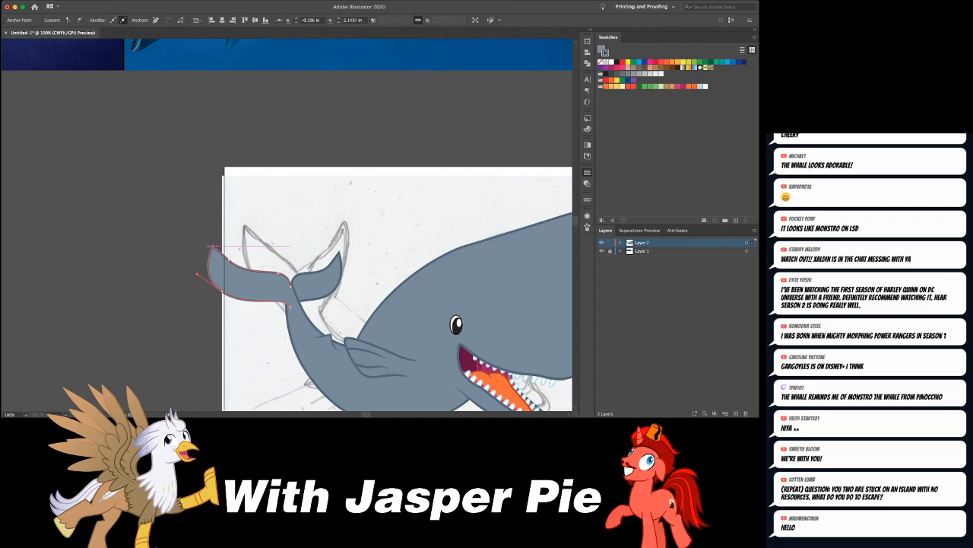
key(p)
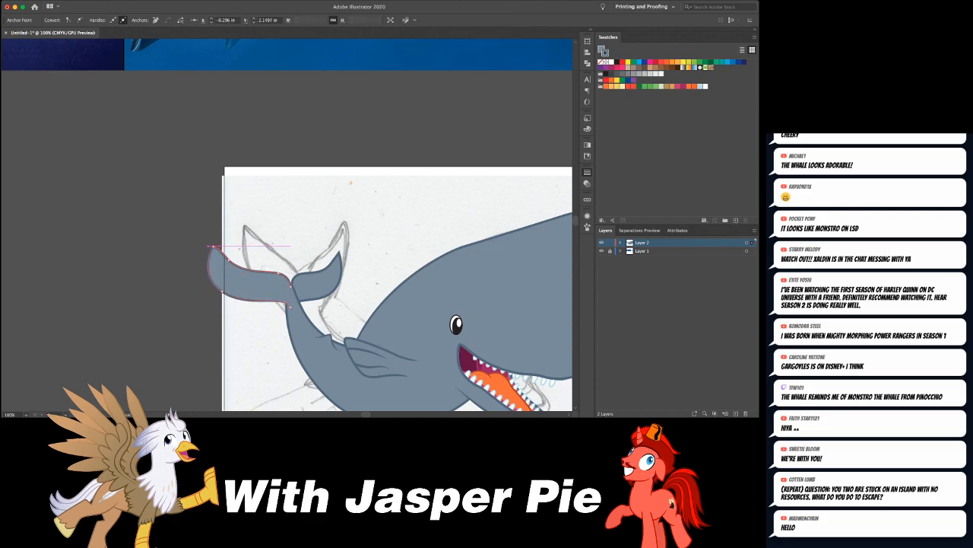
click(338, 252)
click(347, 251)
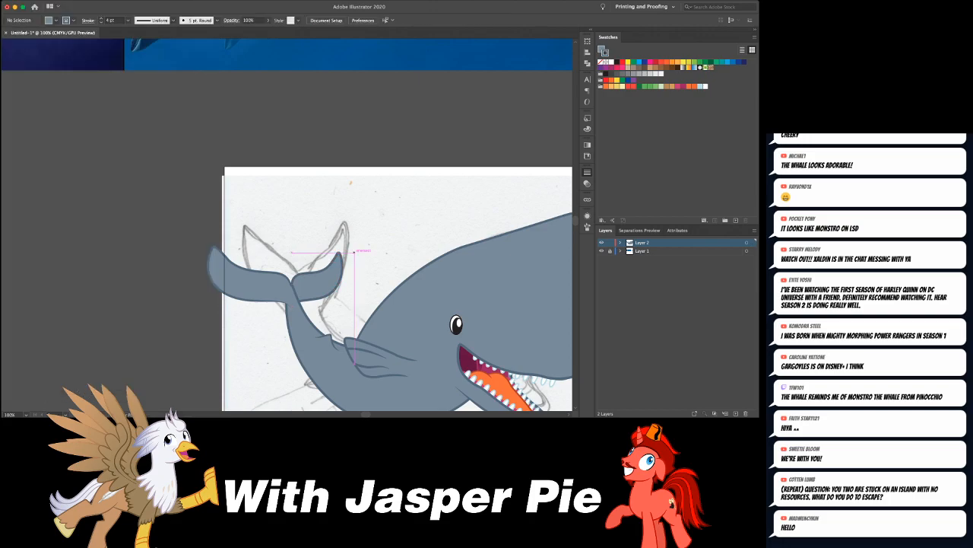
- Reshape the small dorsal fin on the whale's back behind the flipper, nudging it slightly up and toward the head
scroll(348, 251, down, 2)
scroll(357, 250, down, 3)
scroll(357, 249, right, 5)
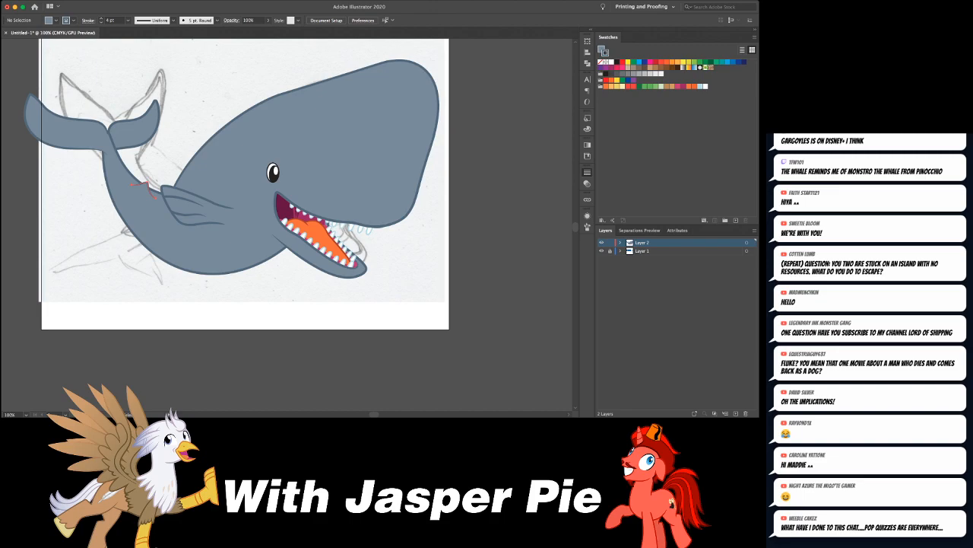
drag(148, 185, 152, 182)
key(Up)
key(Up)
key(super+z)
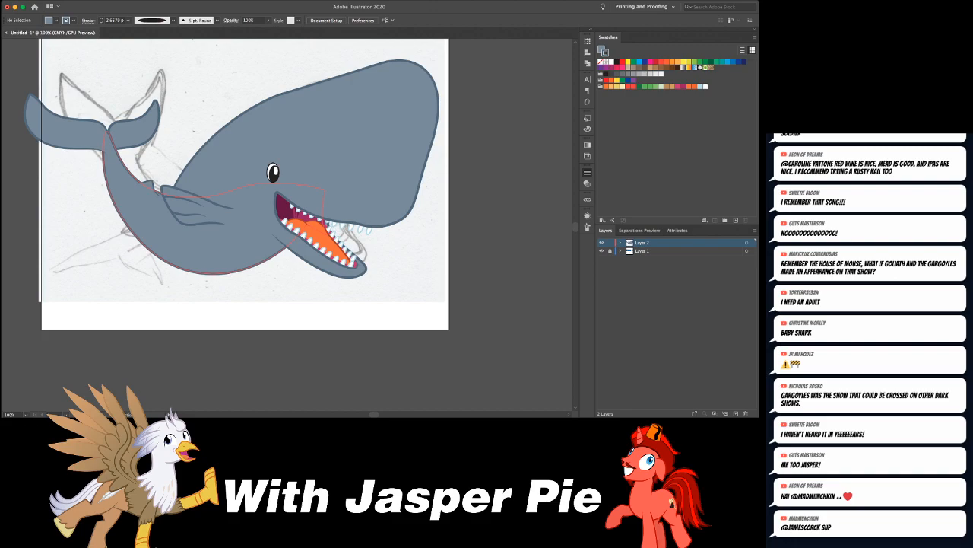
- Compare the dorsal fin and back of the whale with the sperm whale reference images
key(super+minus)
key(super+minus)
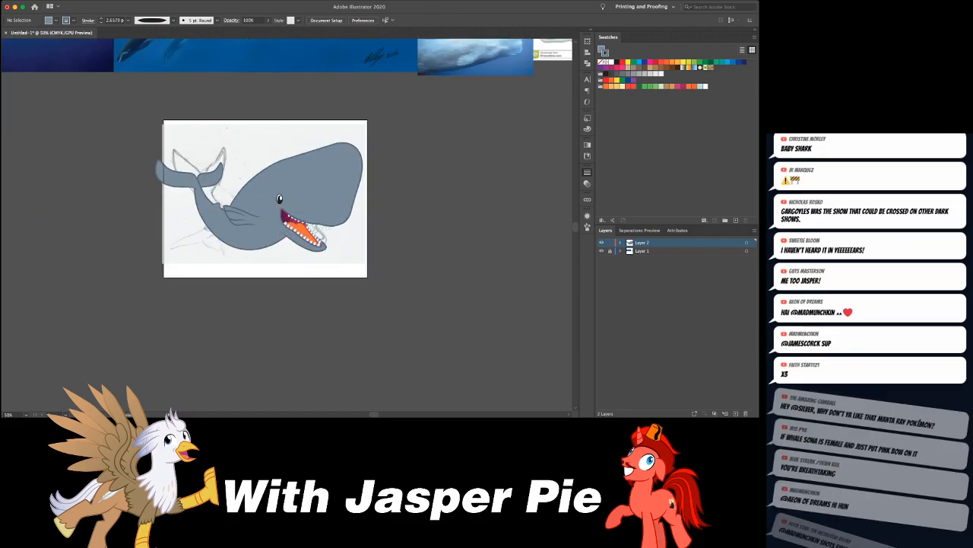
scroll(287, 225, up, 5)
scroll(287, 226, right, 2)
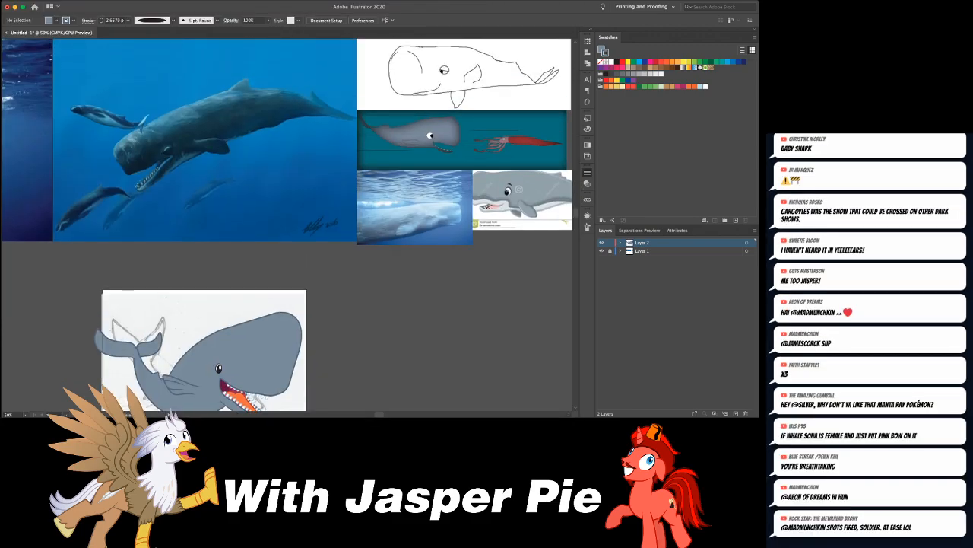
scroll(287, 226, down, 1)
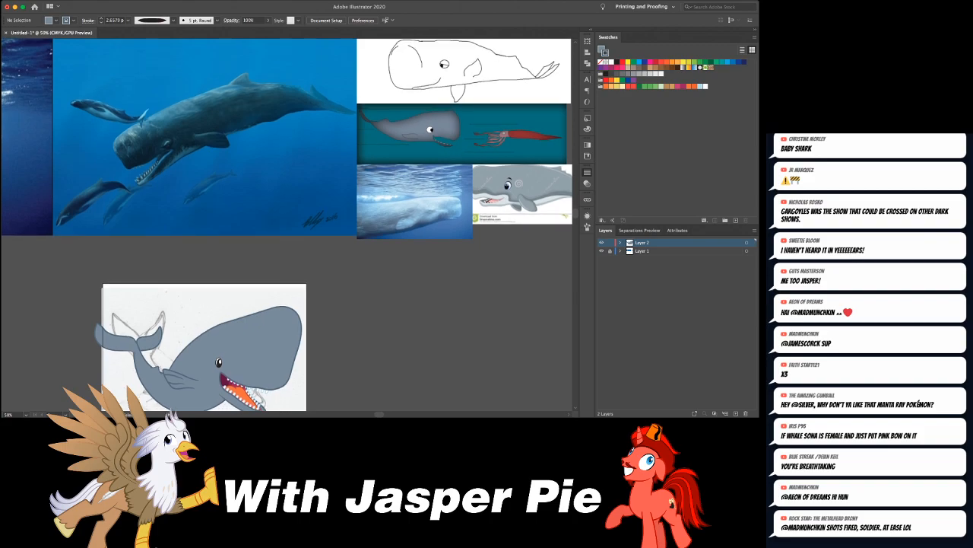
scroll(287, 226, down, 1)
scroll(287, 226, up, 2)
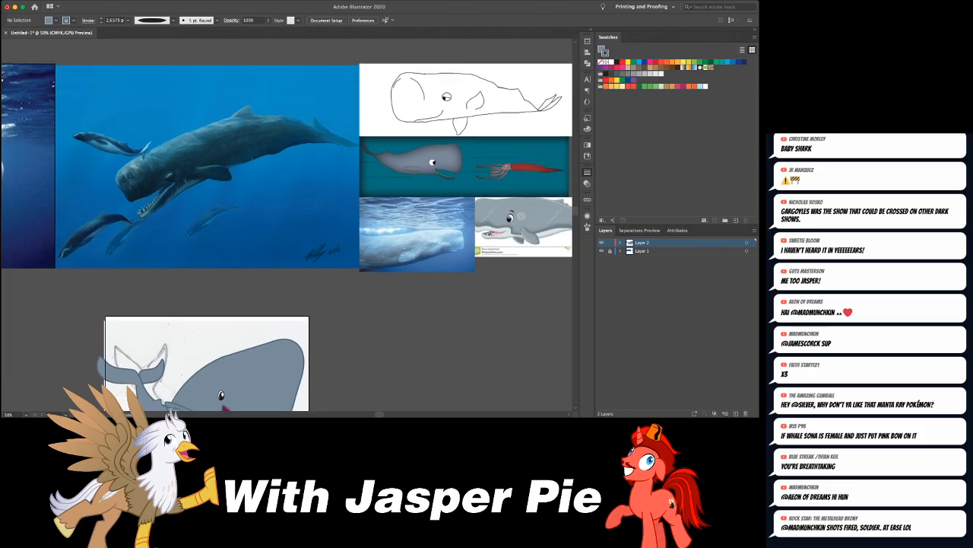
scroll(286, 225, down, 3)
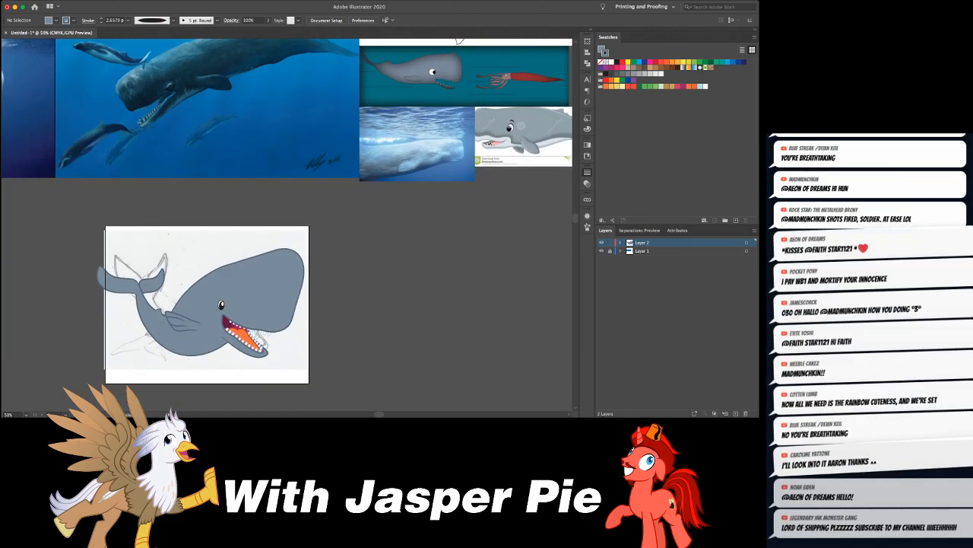
- Examine the head, eye and open jaw of the painted sperm whale reference at close range
click(247, 283)
scroll(287, 226, up, 1)
scroll(287, 226, left, 1)
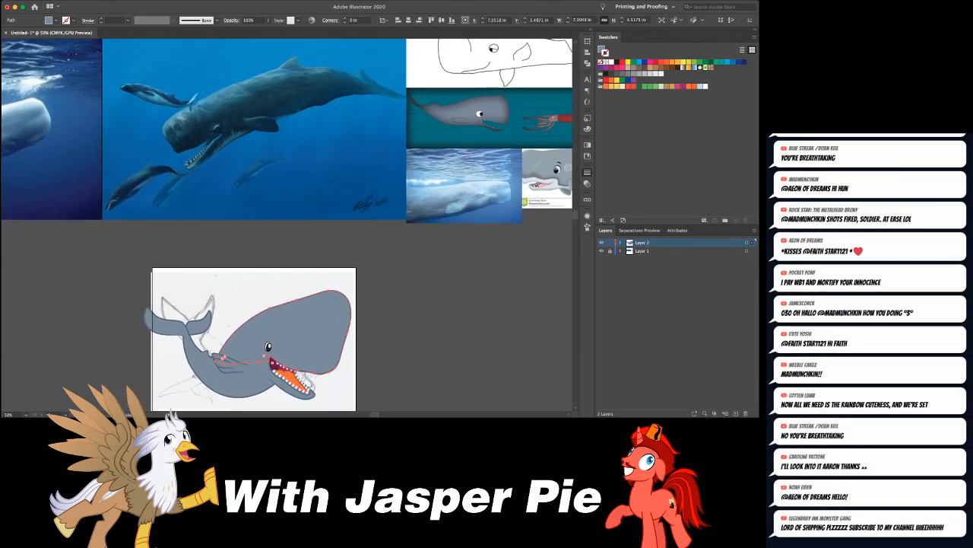
key(super+=)
key(super+=)
key(super+=)
key(super+shift+a)
scroll(286, 225, up, 12)
scroll(286, 226, left, 10)
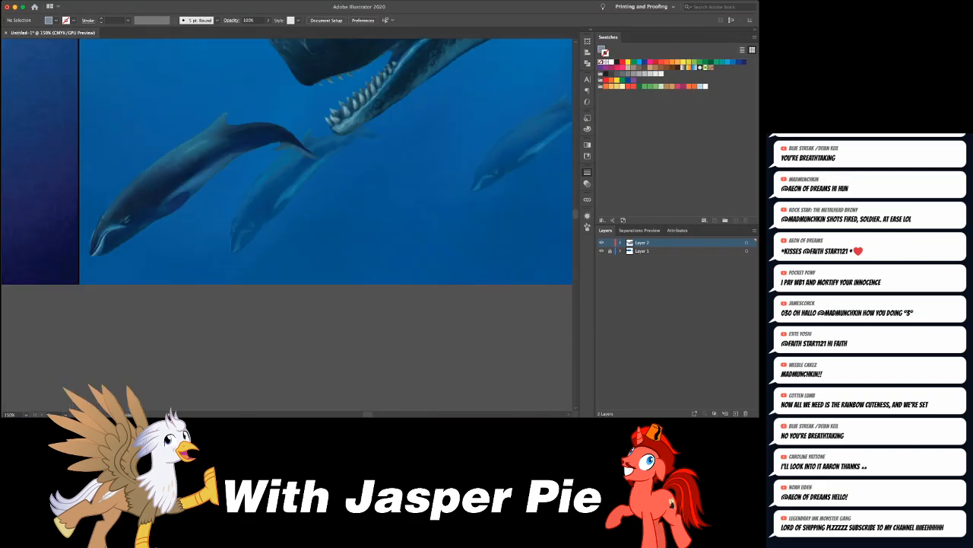
scroll(287, 226, up, 5)
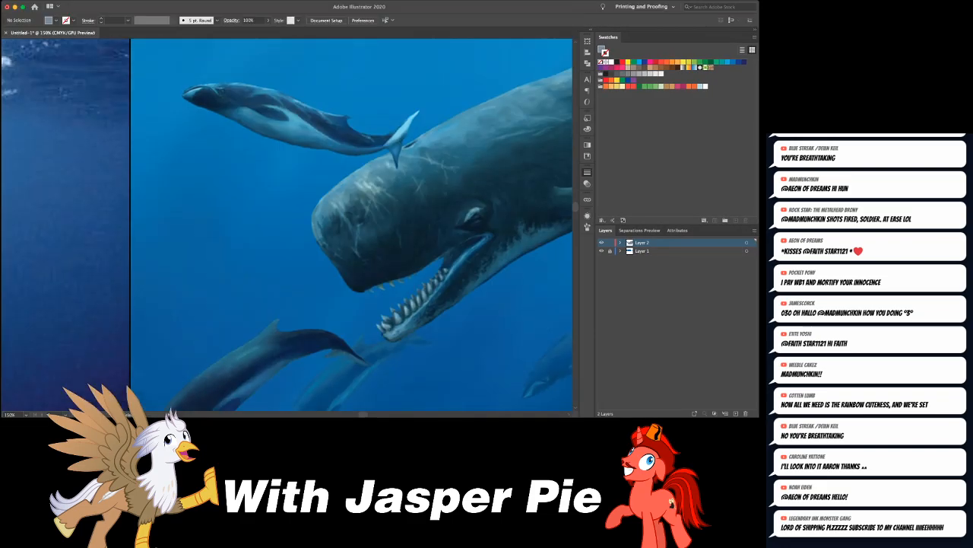
scroll(287, 226, down, 1)
scroll(287, 226, right, 1)
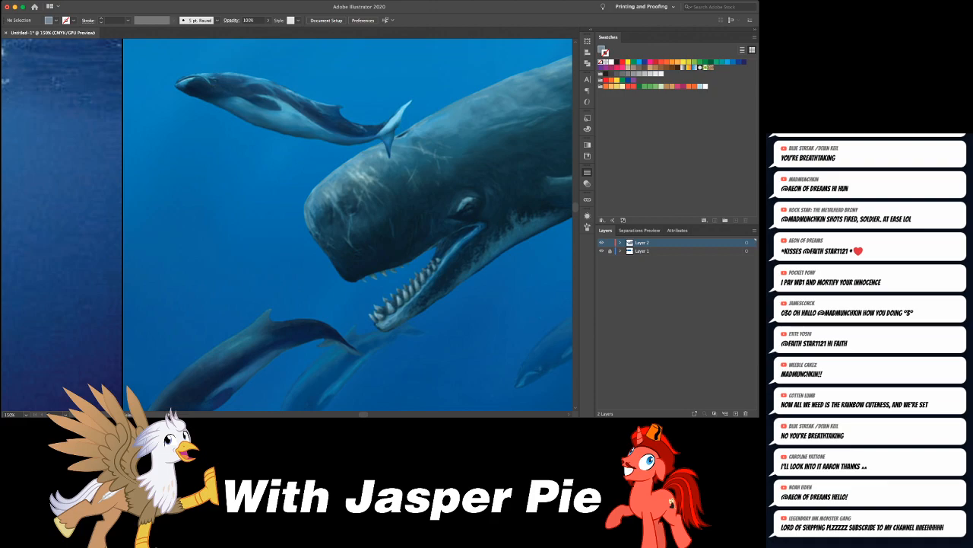
- Compare the cartoon whale's head shape with the head of the painted sperm whale reference
scroll(287, 226, down, 8)
scroll(287, 226, right, 5)
scroll(287, 225, down, 8)
scroll(287, 226, right, 5)
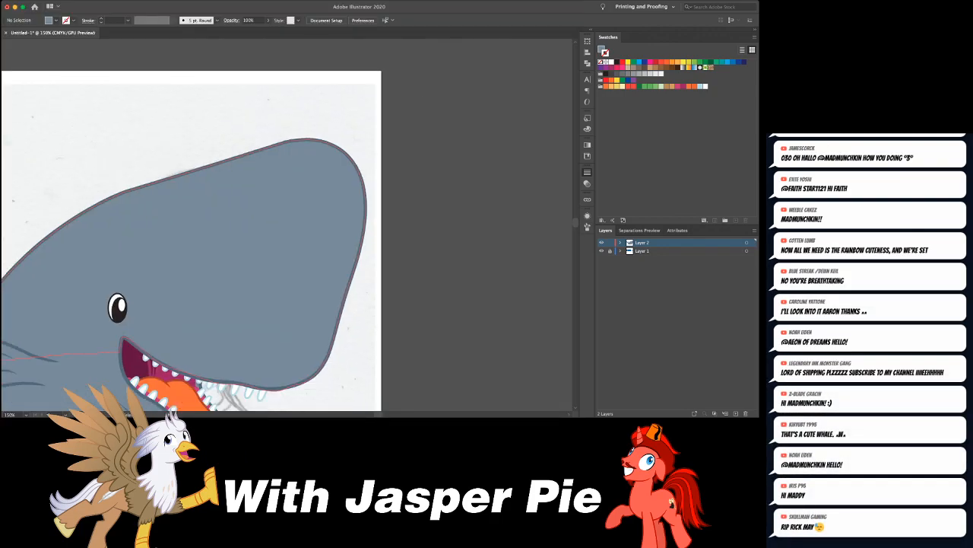
scroll(287, 226, up, 10)
scroll(286, 225, left, 5)
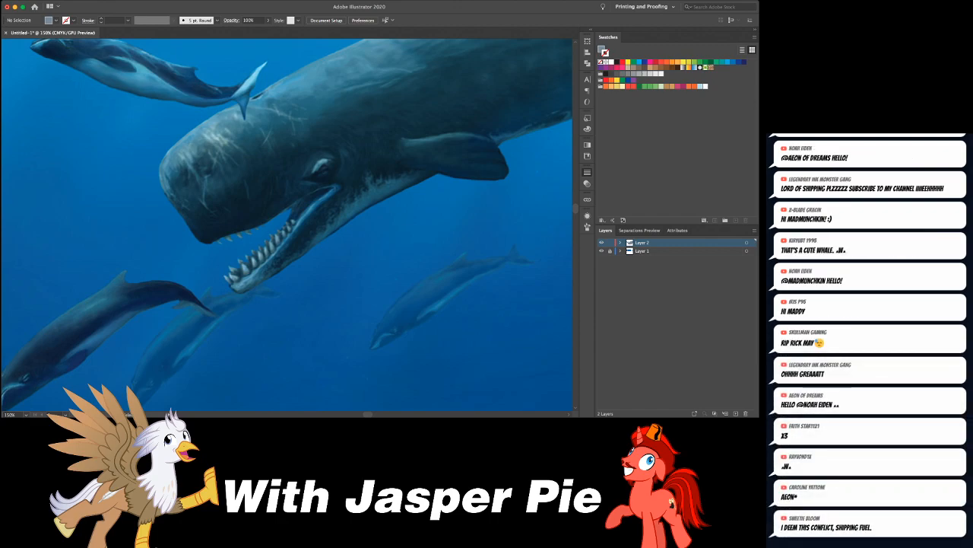
scroll(287, 226, down, 10)
scroll(286, 226, right, 5)
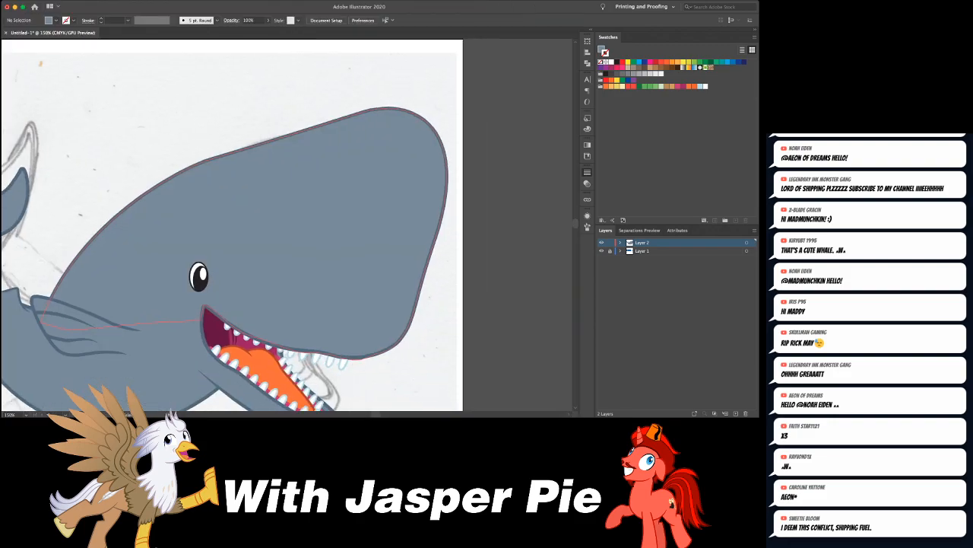
- Draw a small curved nostril line on the head ahead of the eye with a tapered 2 pt stroke, and scale it down slightly
click(324, 211)
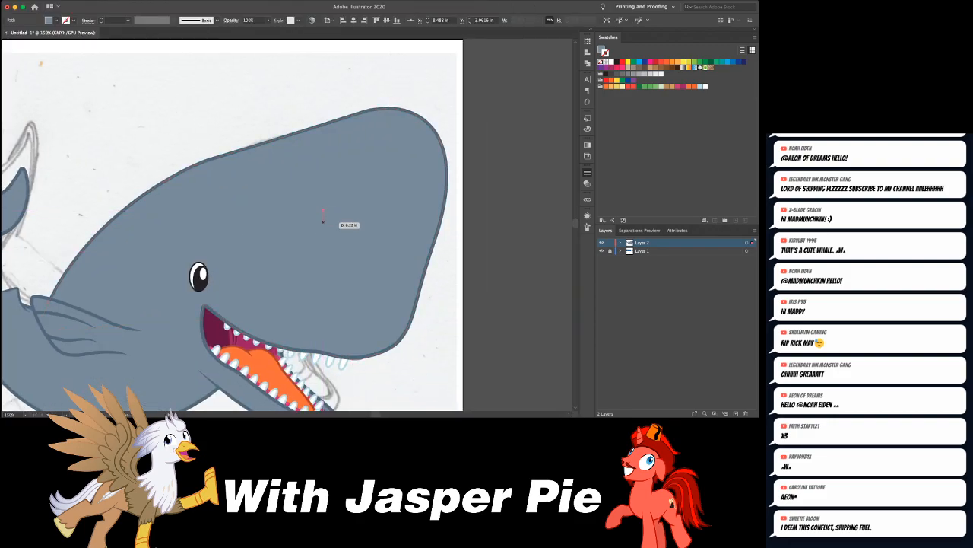
click(331, 222)
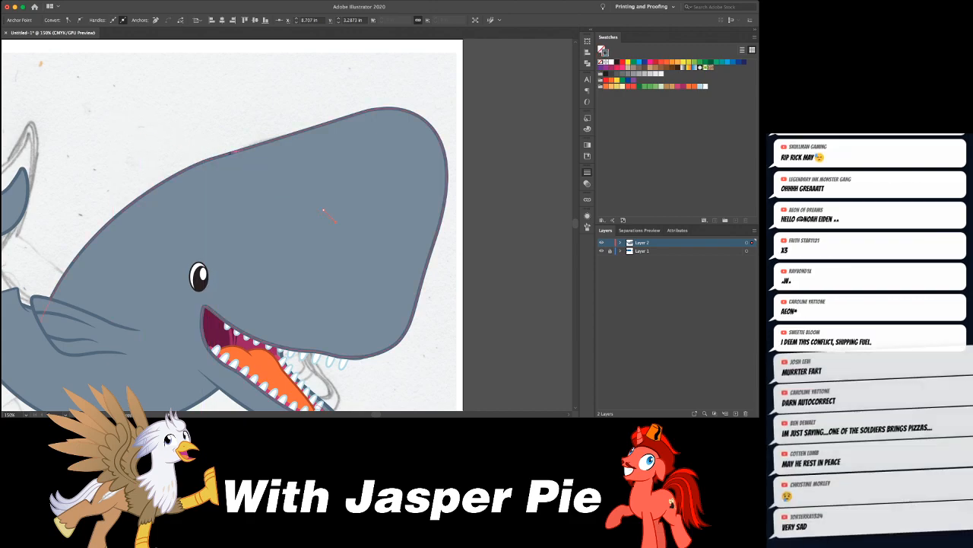
key(shift+grave)
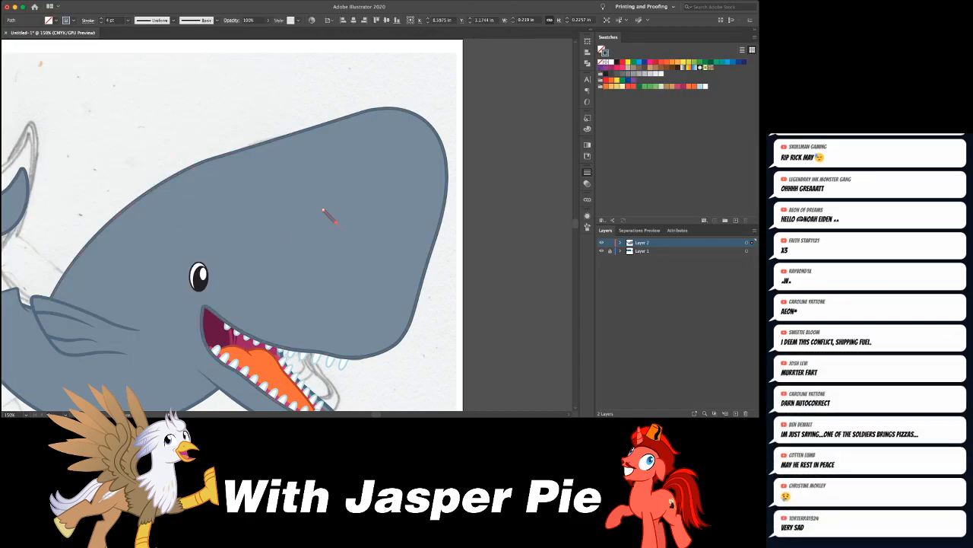
drag(320, 224, 320, 224)
key(Escape)
double_click(101, 22)
key(e)
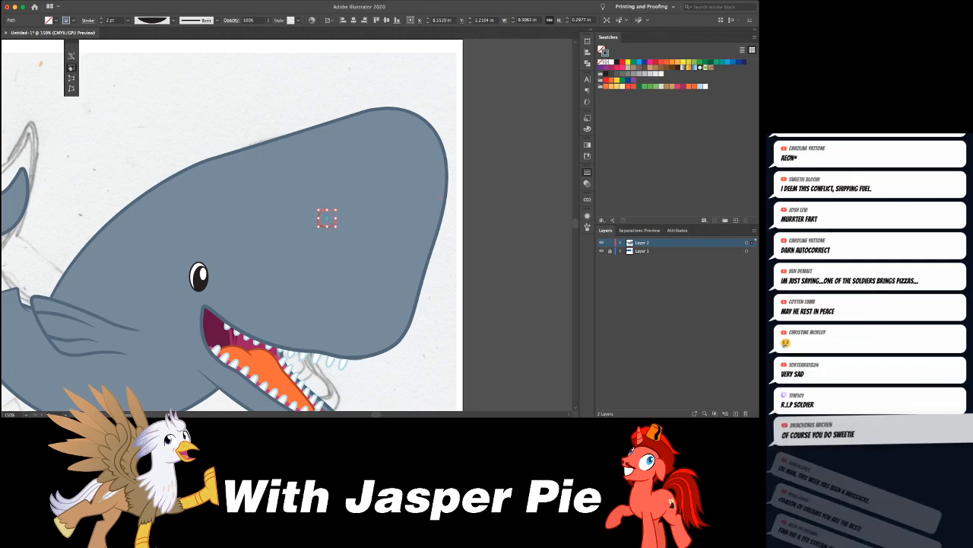
drag(337, 229, 332, 222)
key(v)
key(super+shift+a)
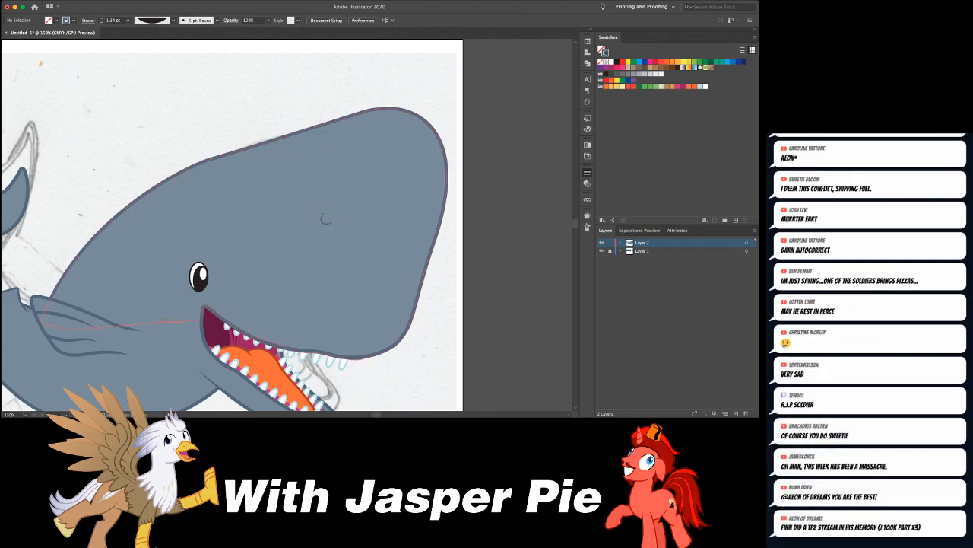
- Draw a small leaf-shaped fill without stroke inside the nostril curve, using the dark blue-grey outline color
key(super+equal)
key(super+equal)
key(super+equal)
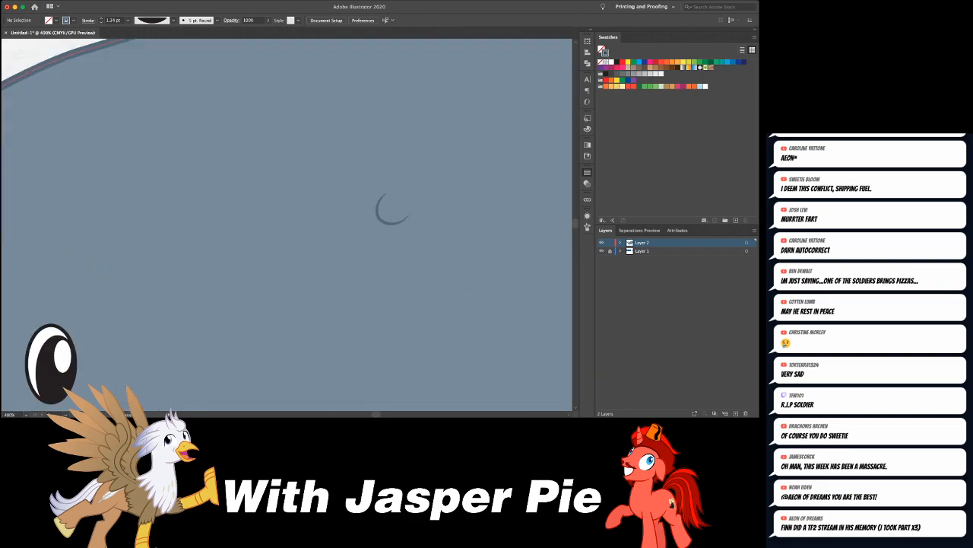
key(shift+x)
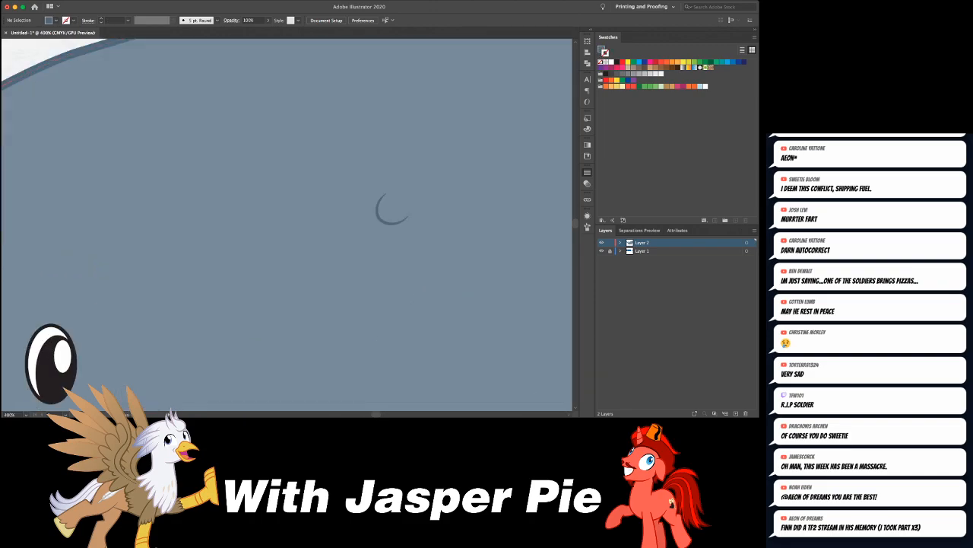
drag(381, 199, 416, 224)
click(393, 221)
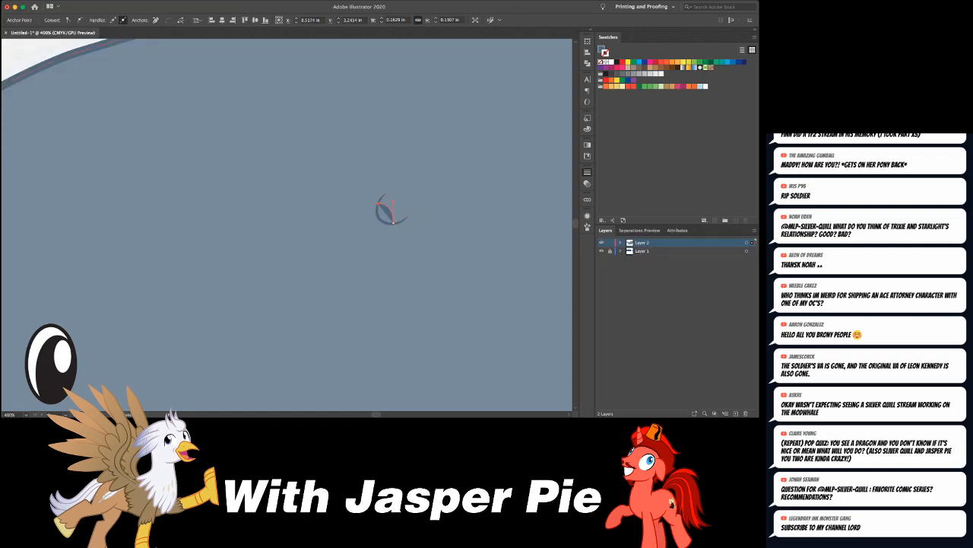
drag(394, 222, 405, 222)
click(394, 222)
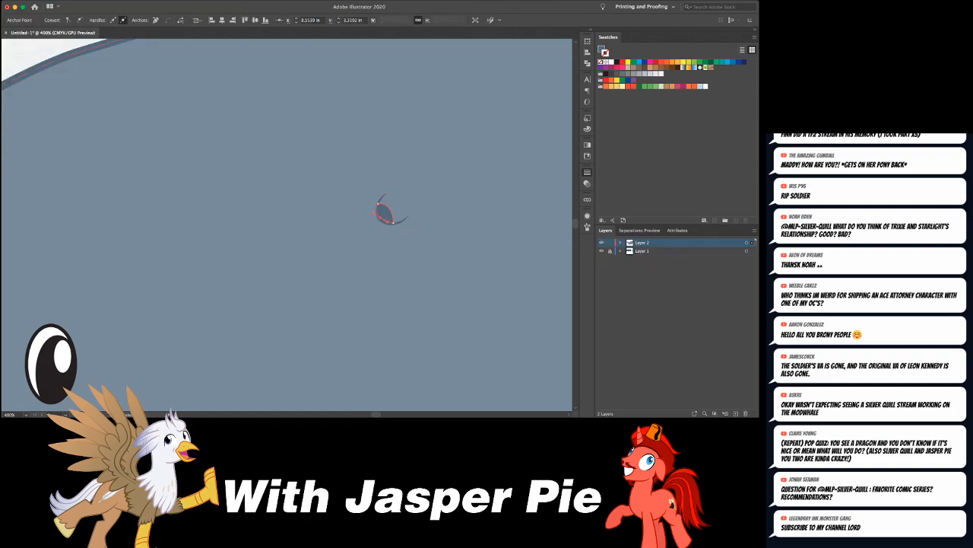
key(super+shift+a)
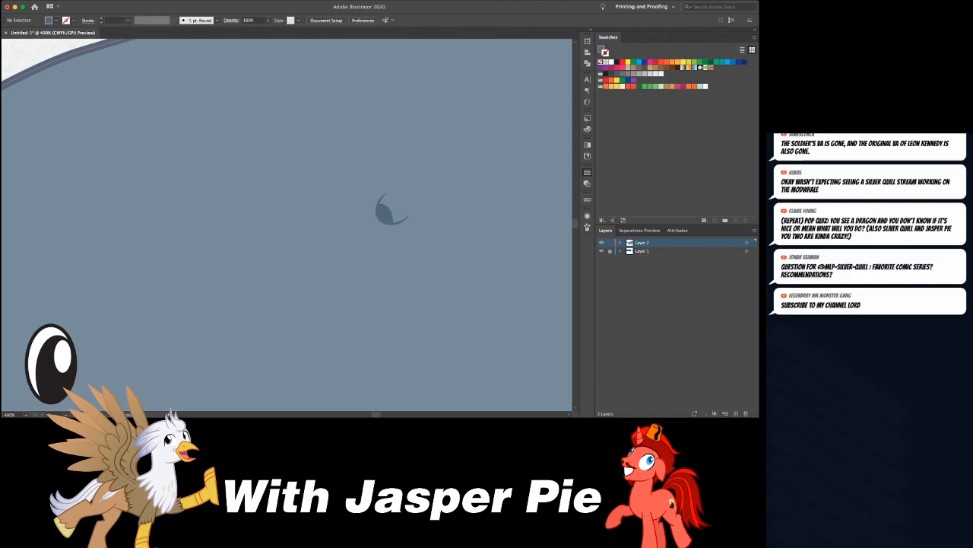
- Review the whole whale with its new nostril and compare its proportions with the reference images
key(super+minus)
key(super+minus)
key(super+minus)
key(super+minus)
key(super+minus)
key(super+minus)
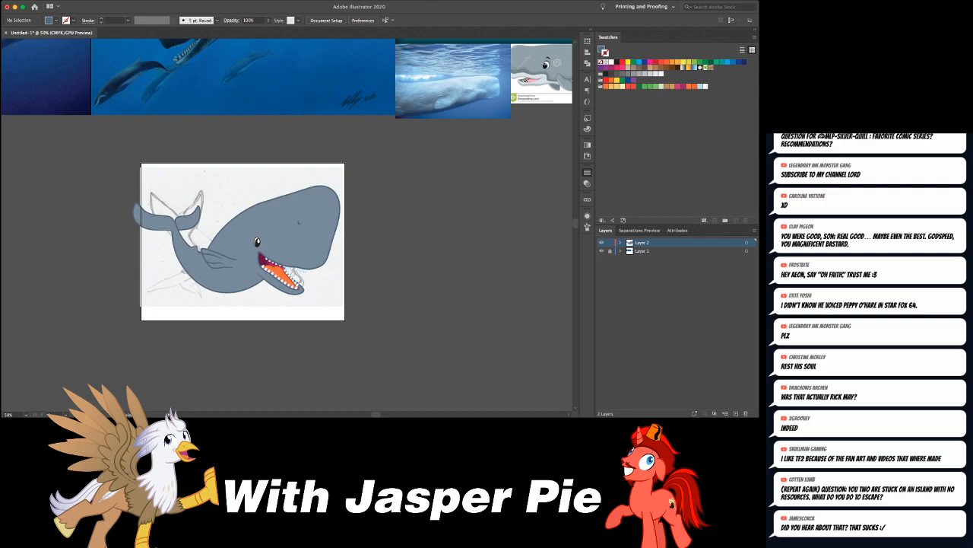
key(super+equal)
key(super+equal)
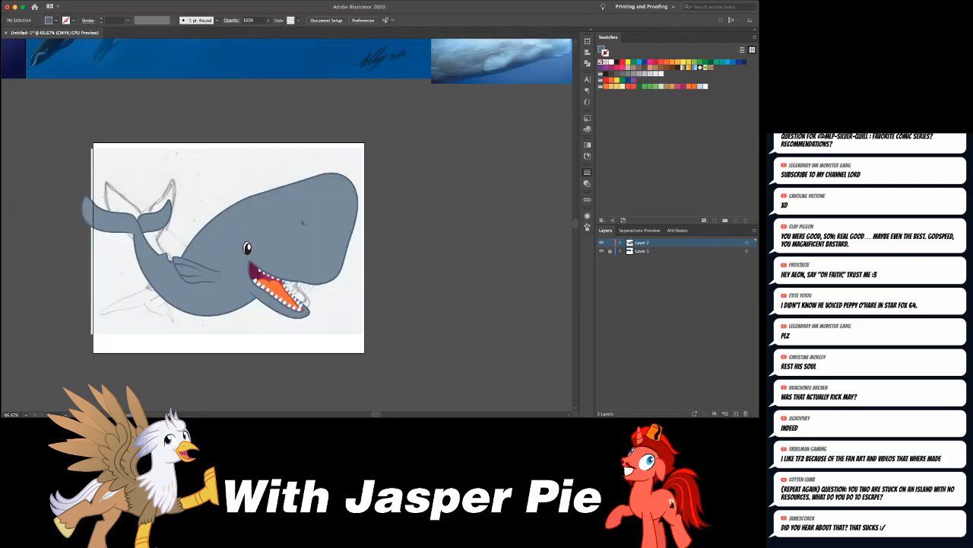
scroll(370, 179, left, 5)
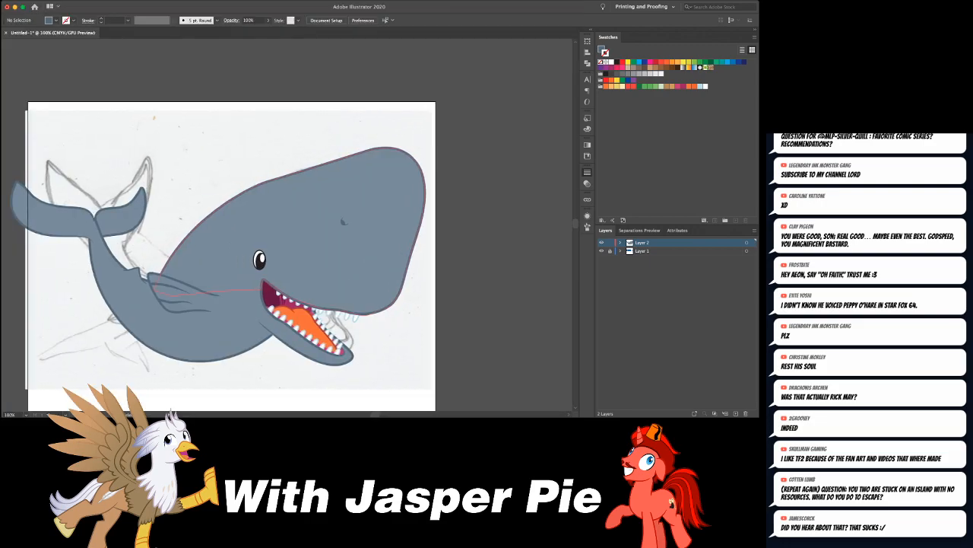
click(304, 329)
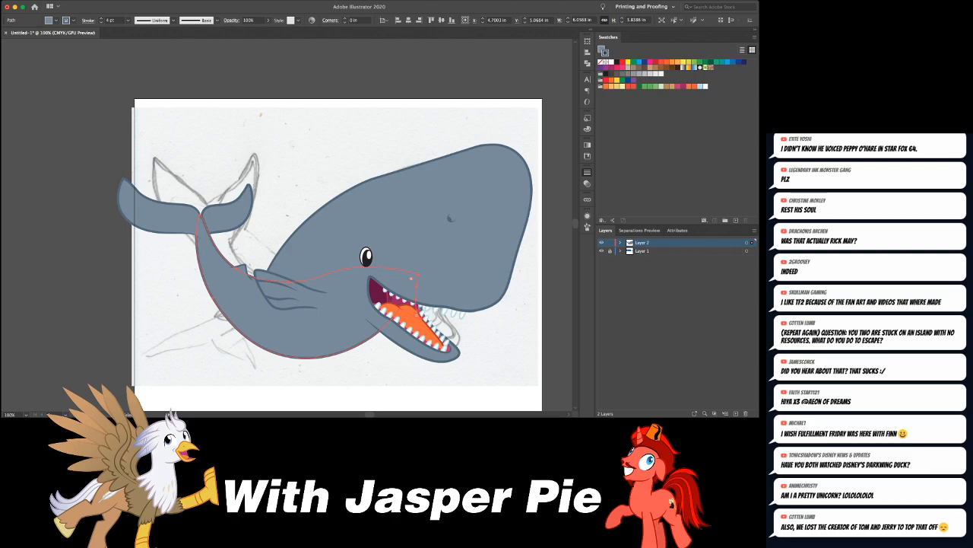
key(super+shift+a)
scroll(304, 244, right, 3)
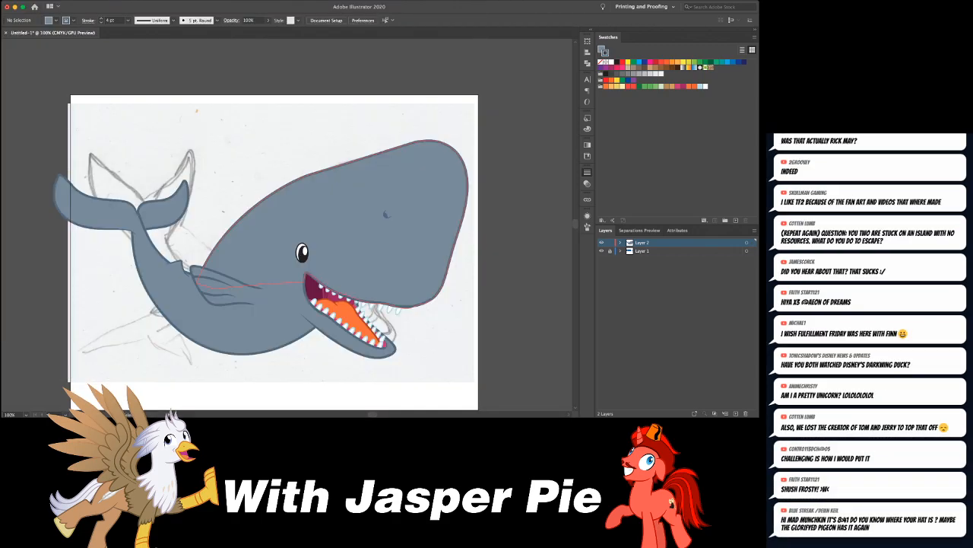
key(super+minus)
key(super+minus)
key(super+minus)
key(super+minus)
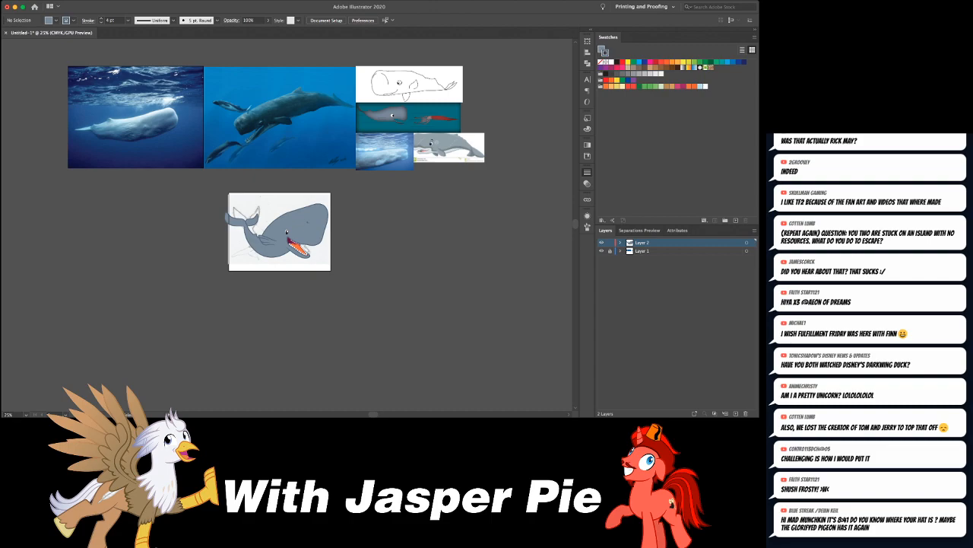
key(super+plus)
key(super+plus)
scroll(289, 220, up, 3)
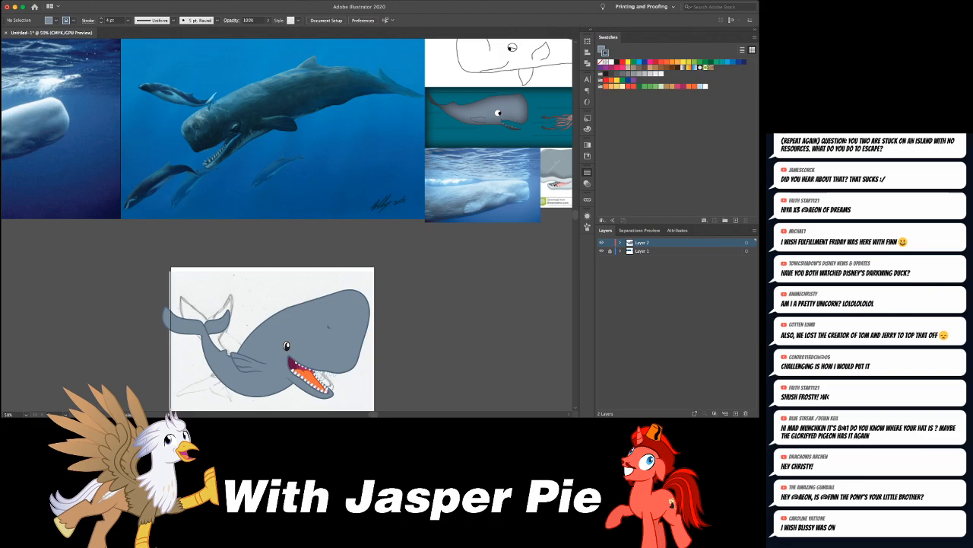
- Pull the anchor at the top of the forehead slightly inward and adjust the curve handles along the upper back of the head
click(366, 333)
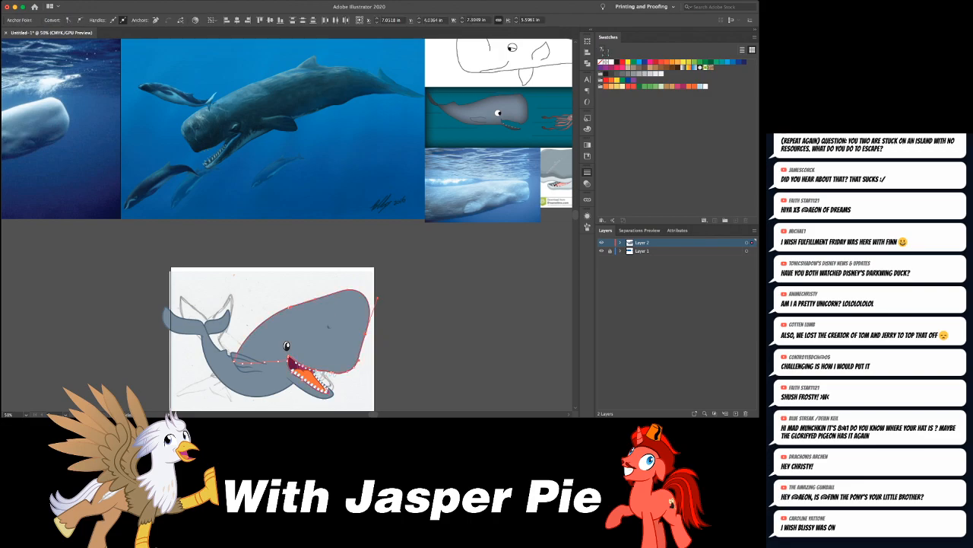
drag(344, 289, 340, 291)
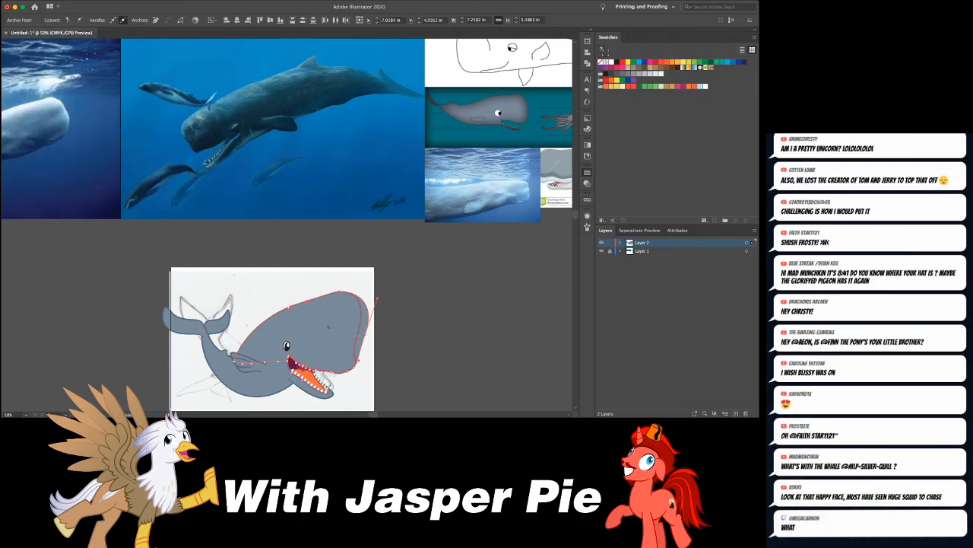
key(super+shift+a)
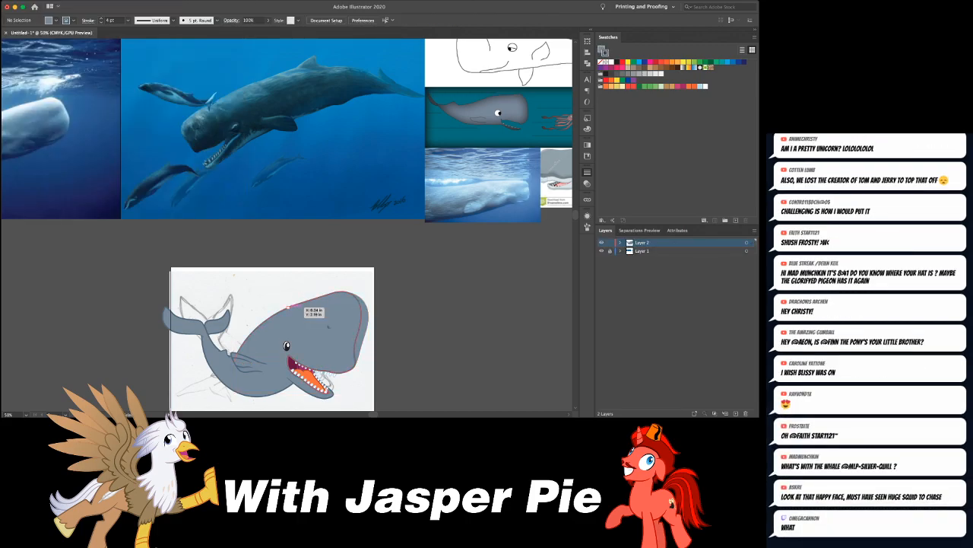
click(289, 308)
drag(303, 303, 307, 302)
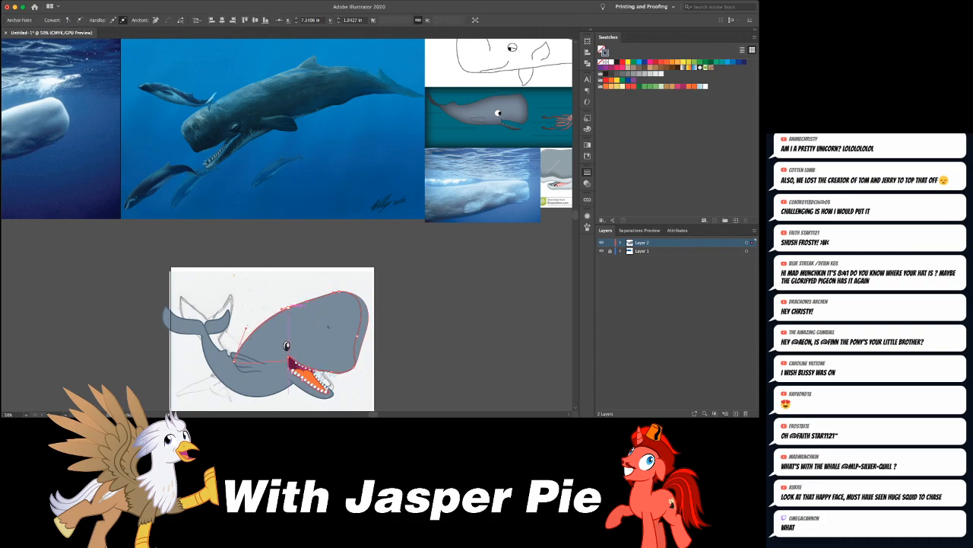
drag(276, 309, 281, 308)
- Pull the front edge of the head inward so the snout curves in above its lower corner
click(327, 281)
click(368, 312)
drag(371, 329, 357, 337)
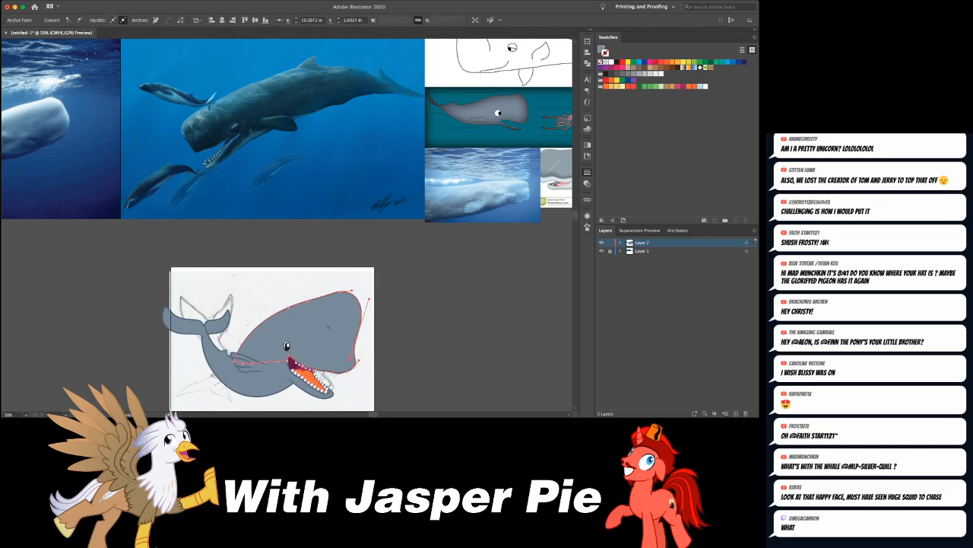
key(super+shift+a)
- Move the nostril curve and its fill together across the head toward the eye
key(b)
key(super+equal)
key(super+equal)
key(super+equal)
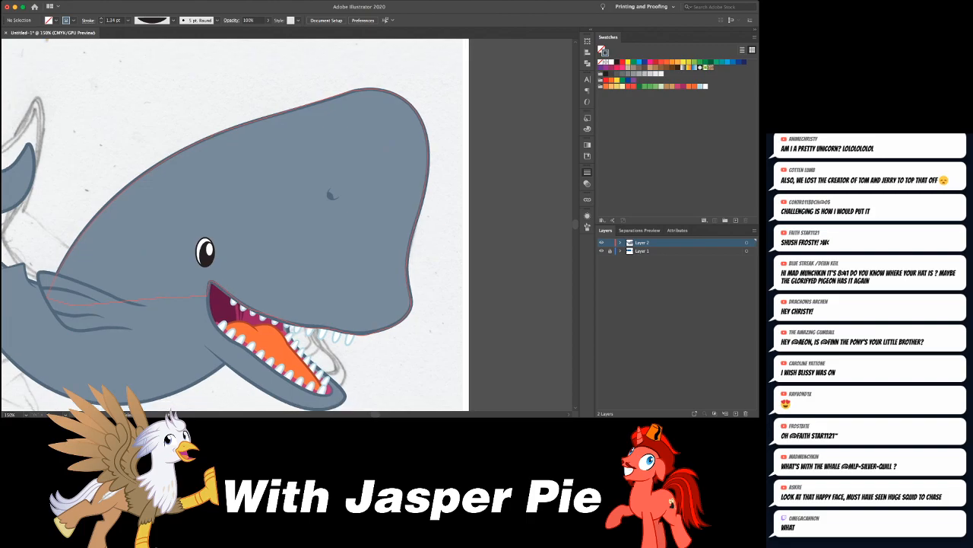
drag(331, 195, 339, 196)
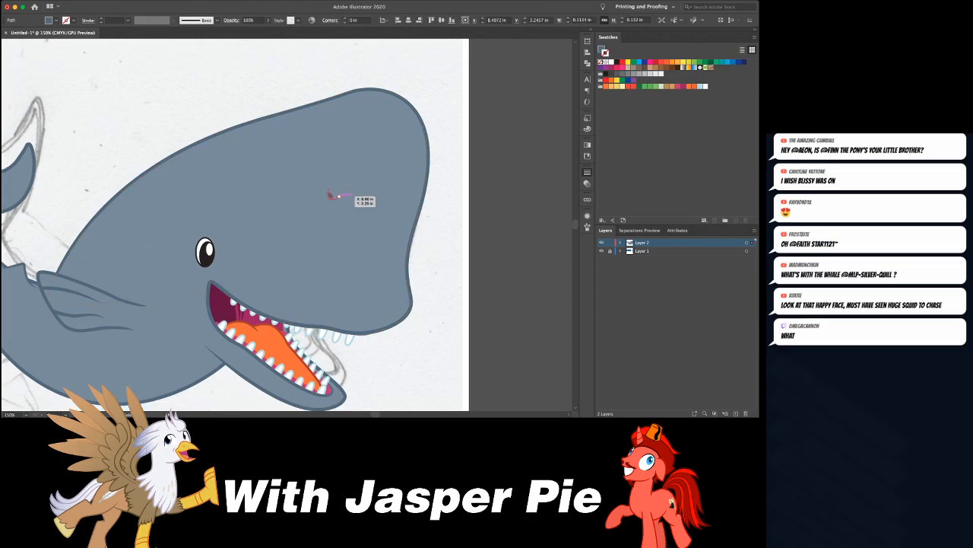
key(super+z)
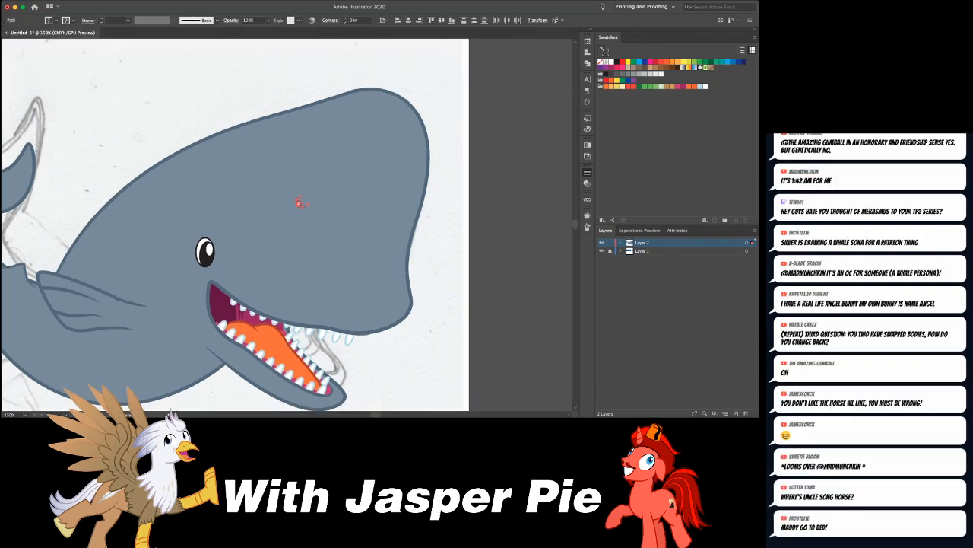
key(super+minus)
key(super+plus)
drag(284, 225, 290, 226)
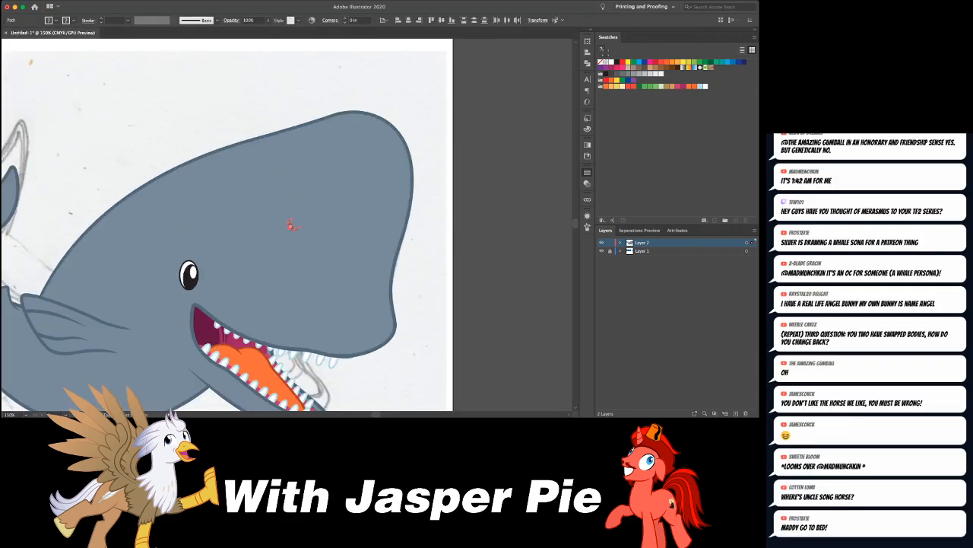
key(super+shift+a)
key(super+minus)
key(super+minus)
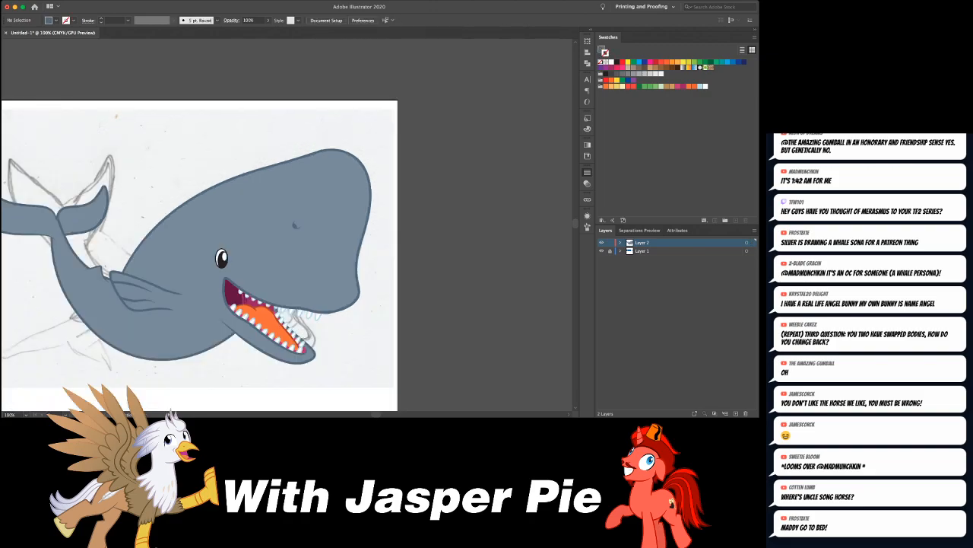
- Select the entire whale and nudge it right until the tail flukes lie inside the artboard
scroll(287, 218, up, 2)
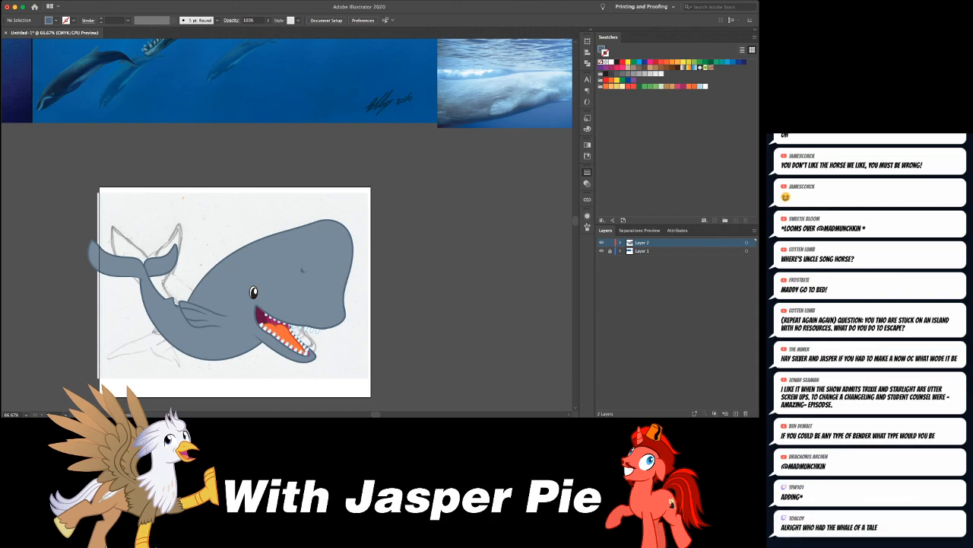
drag(75, 220, 451, 408)
key(shift+Right)
key(shift+Right)
key(shift+Right)
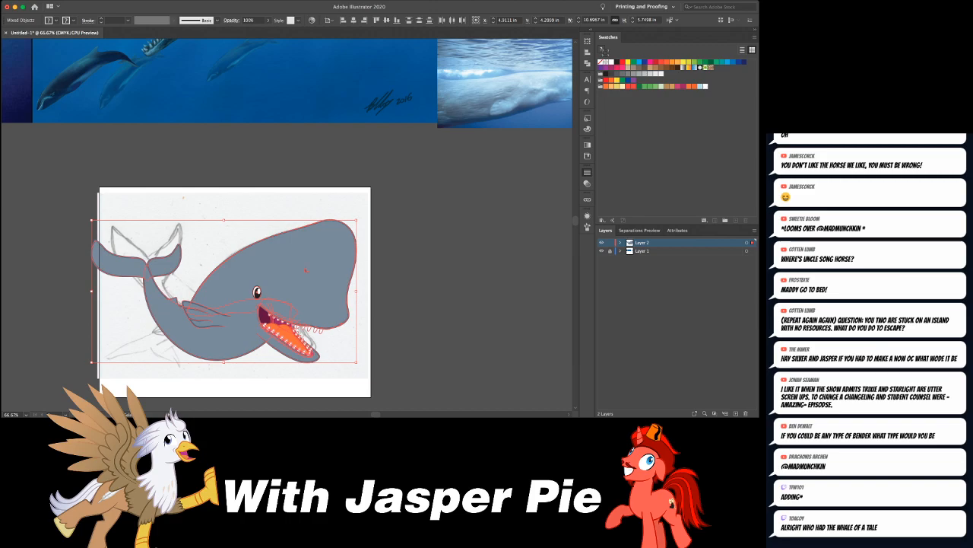
key(shift+Right)
key(ctrl+shift+a)
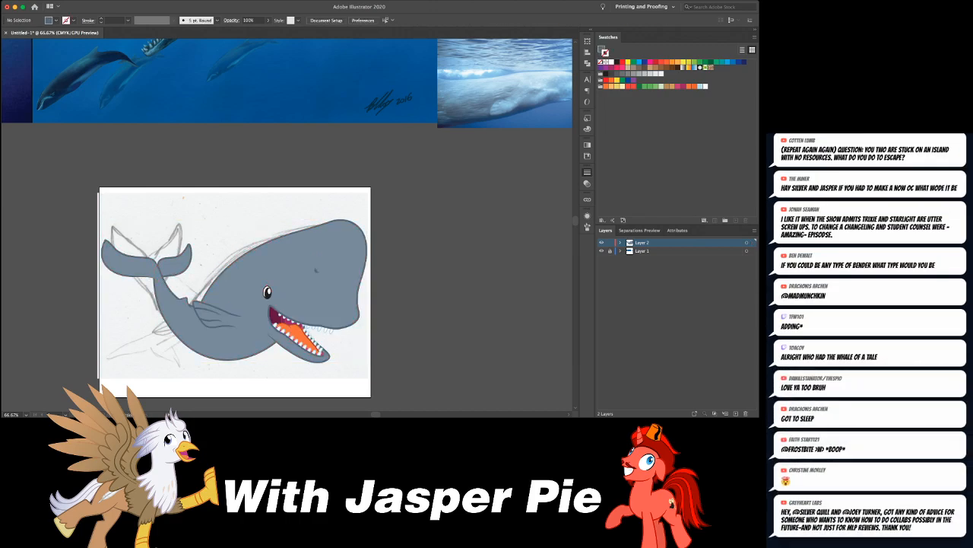
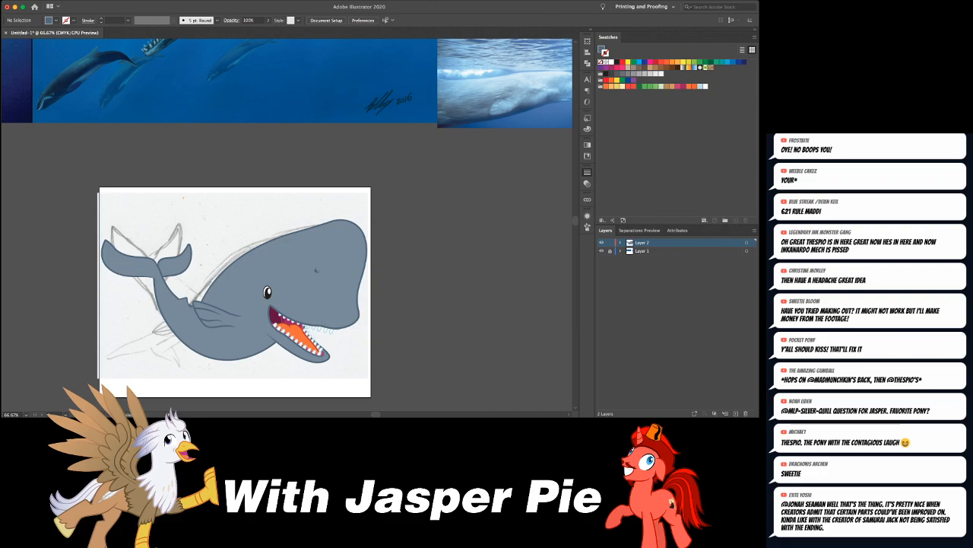
- Examine the anchor points and curve handles along the top of the whale's head outline
key(super+plus)
key(super+plus)
key(super+plus)
scroll(286, 225, down, 5)
scroll(287, 225, up, 3)
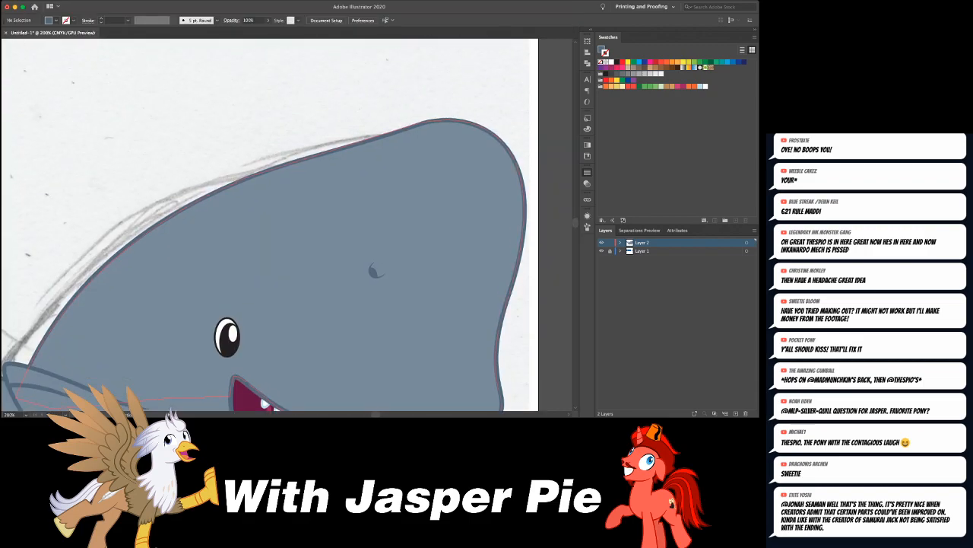
click(319, 243)
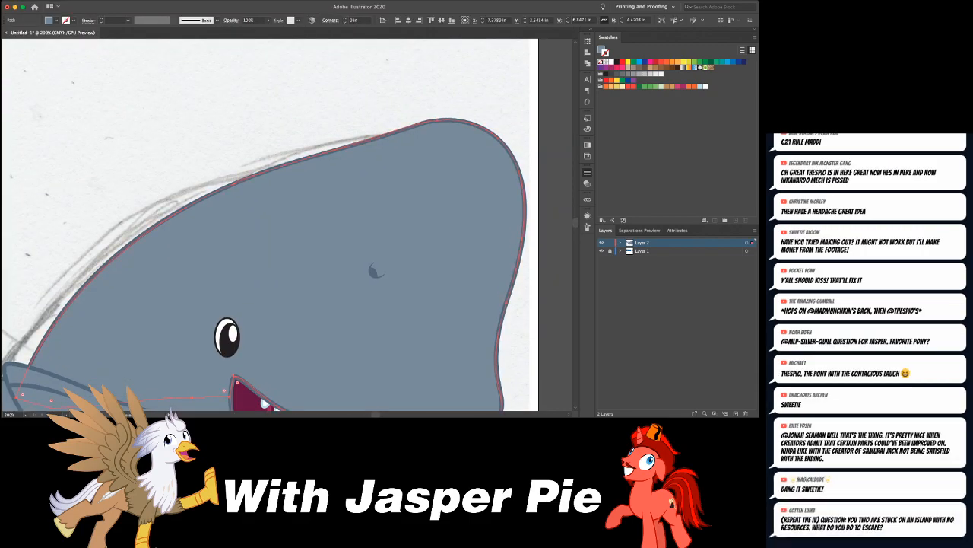
click(454, 120)
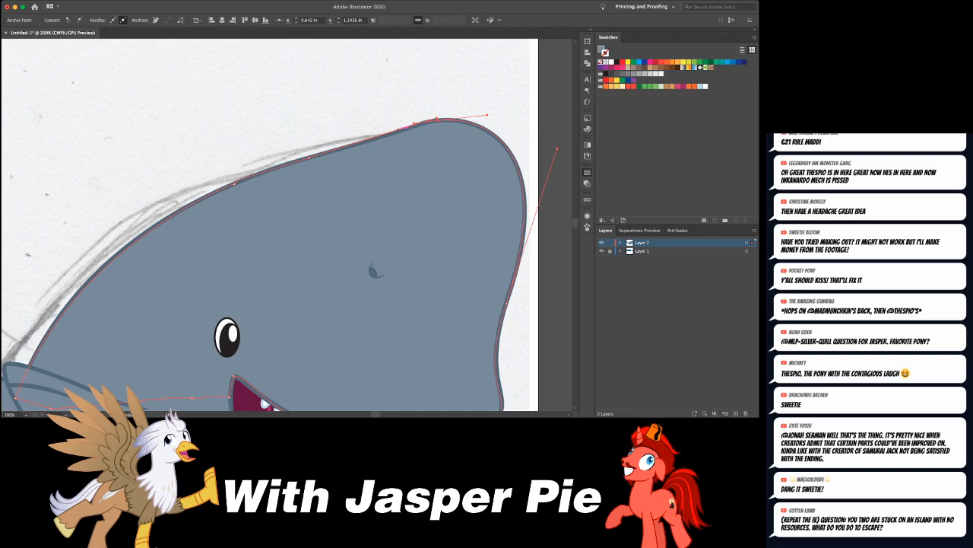
click(390, 132)
key(super+shift+a)
scroll(287, 225, down, 3)
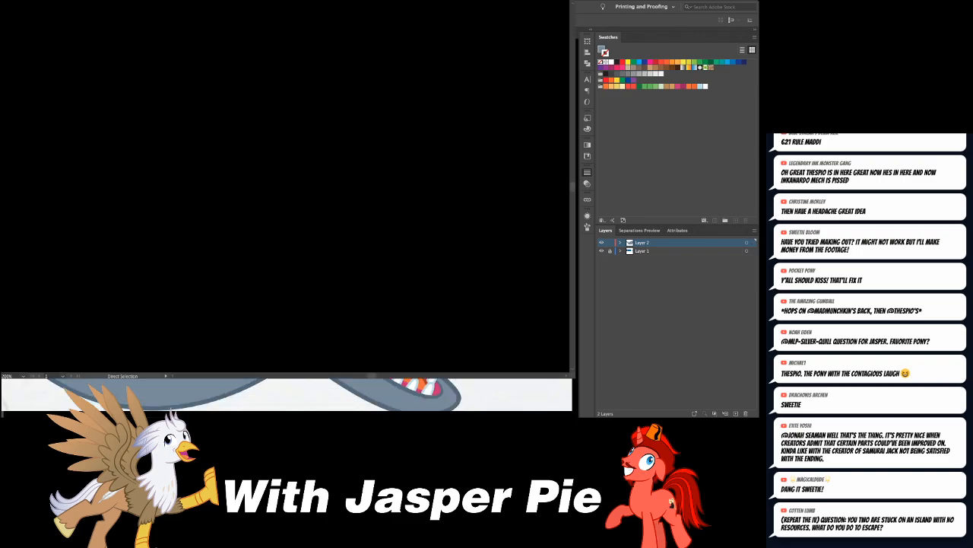
- Draw a short curved lower-eyelid line across the bottom of the eye with an unfilled 4 pt blue-gray tapered stroke
click(144, 152)
key(super+shift+a)
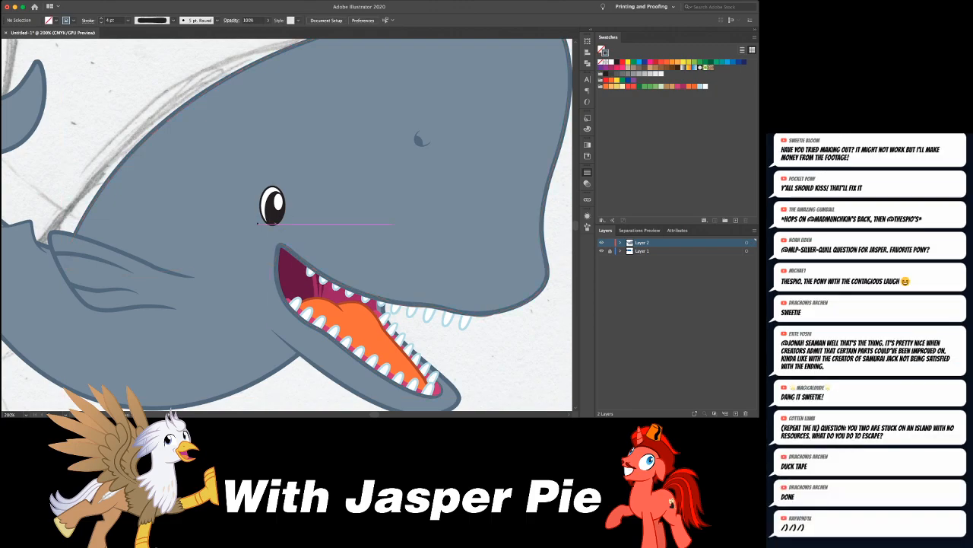
click(261, 219)
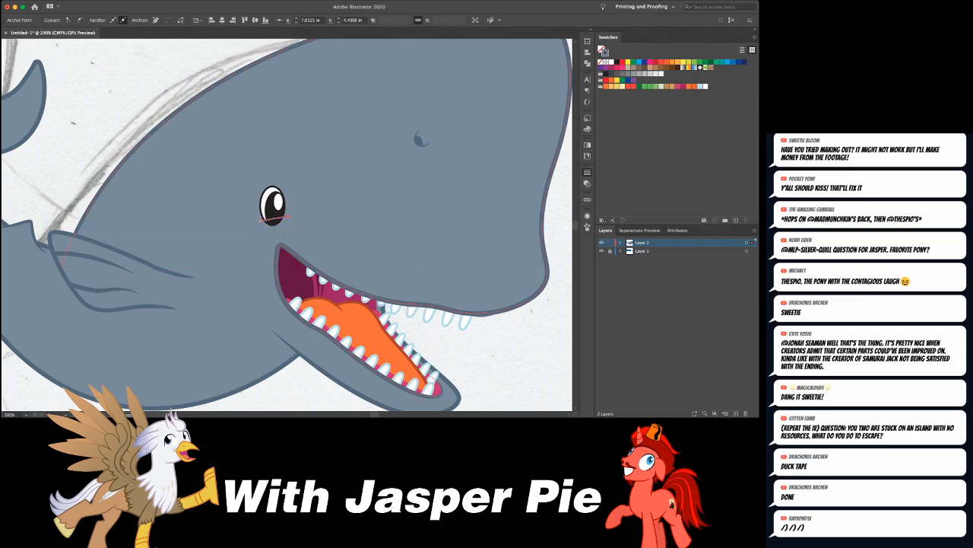
click(287, 217)
drag(274, 219, 274, 216)
key(v)
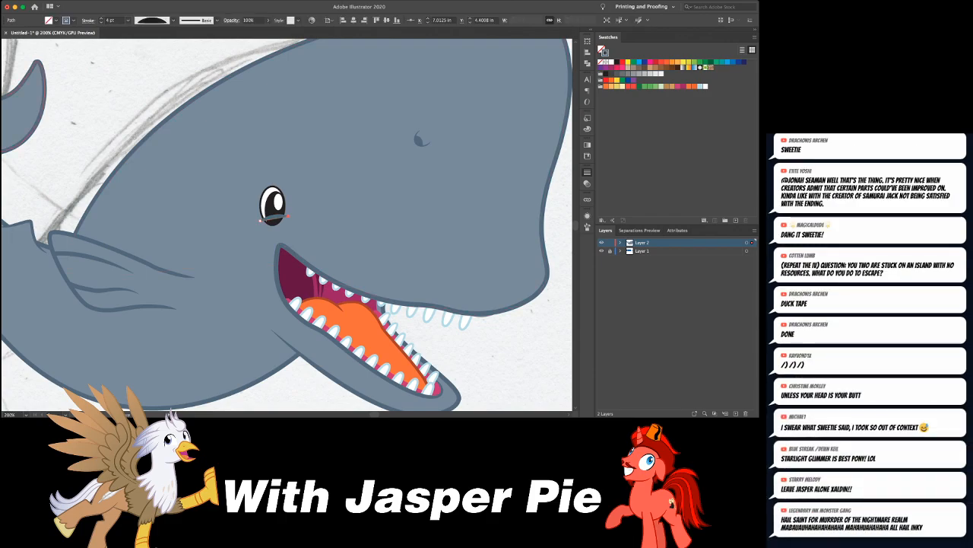
- Set the arched lower-eyelid line's stroke to 2 pt and nudge the line down over the bottom of the eye
drag(273, 218, 271, 213)
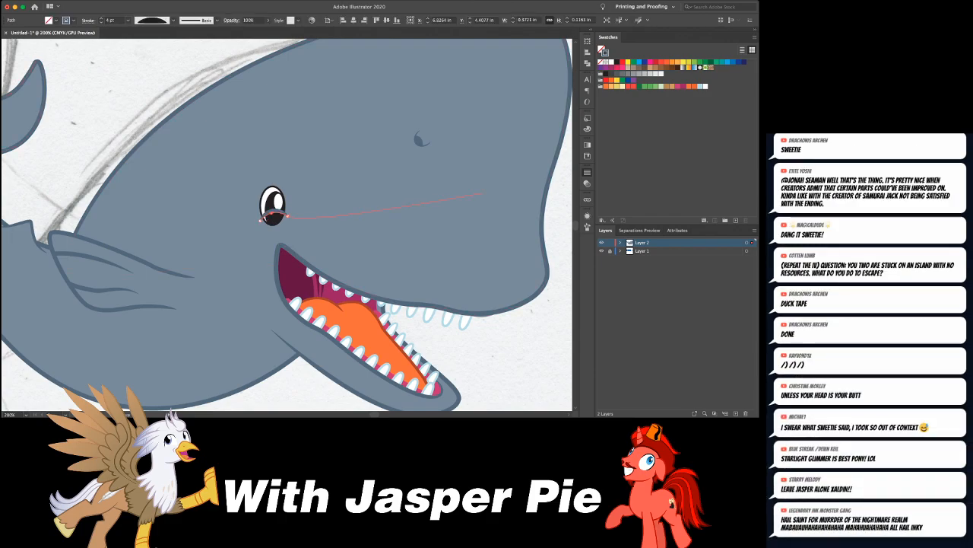
key(super+z)
key(super+z)
key(super+z)
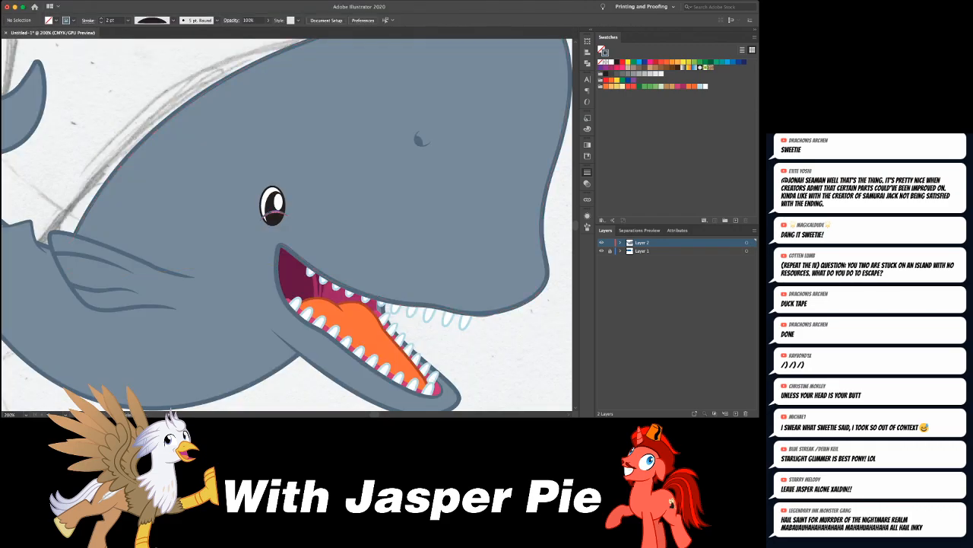
click(273, 213)
key(shift+Down)
key(Up)
key(Up)
key(Up)
key(Up)
key(Up)
key(Up)
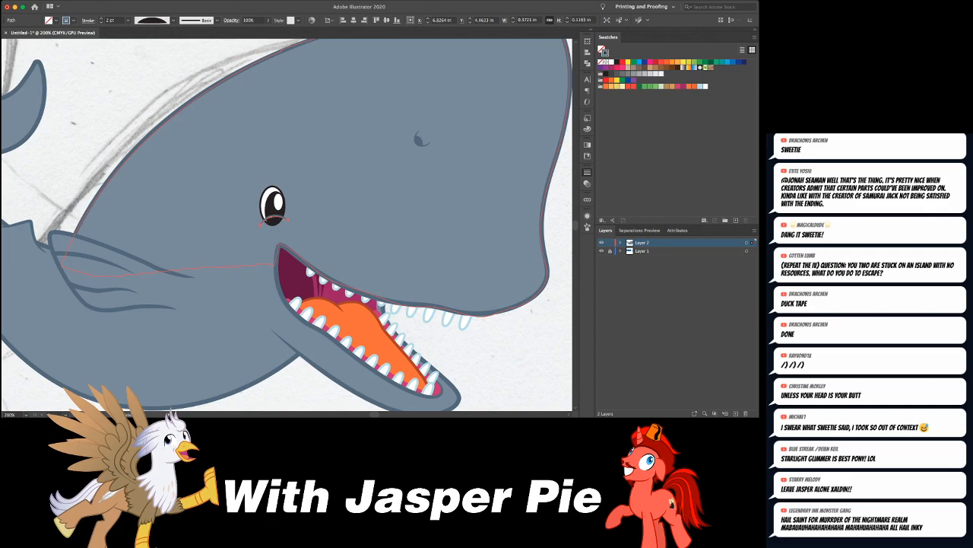
- Fill the eyelid curve with the body's blue-gray and draw a strokeless patch in that color over the eye's lower tip
key(i)
click(278, 237)
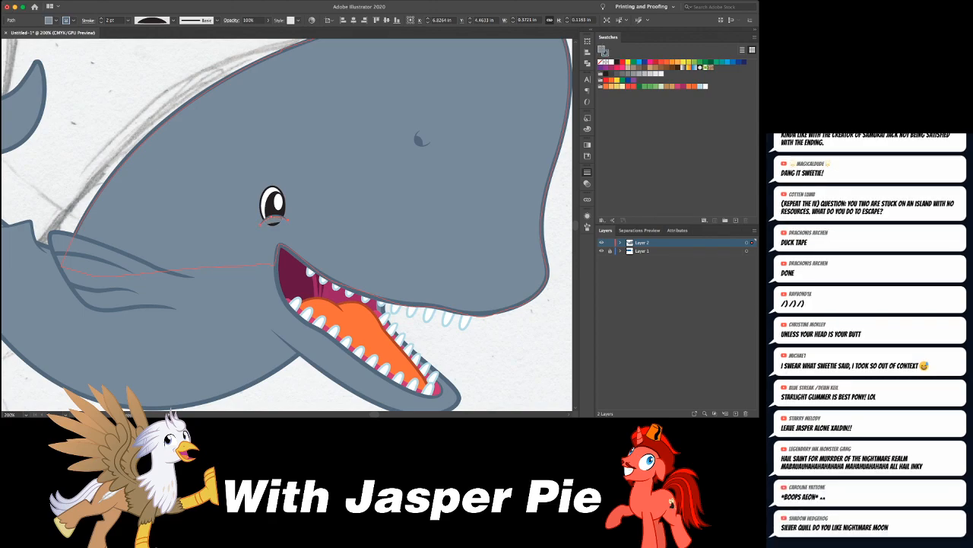
key(shift+super+a)
key(slash)
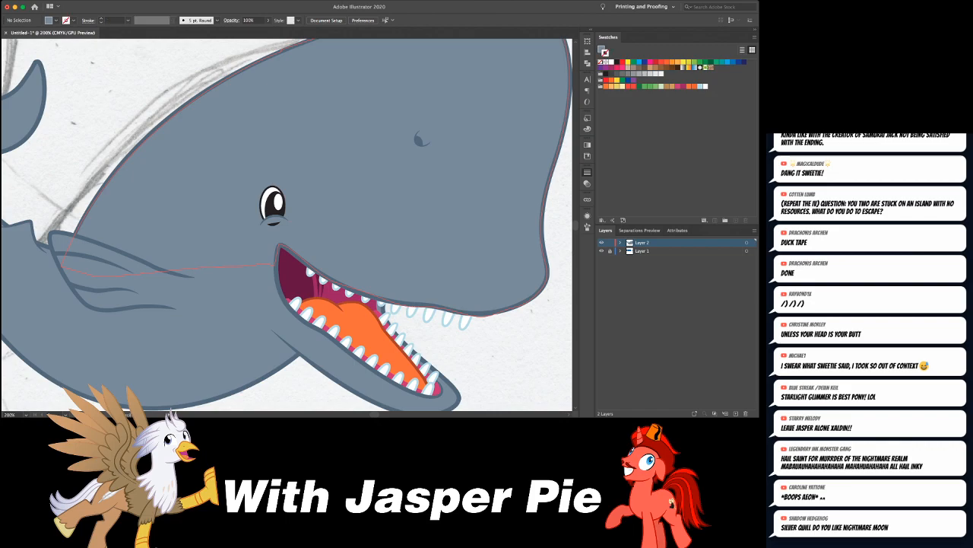
drag(284, 220, 260, 226)
click(275, 232)
key(super+shift+a)
key(v)
click(274, 233)
click(274, 226)
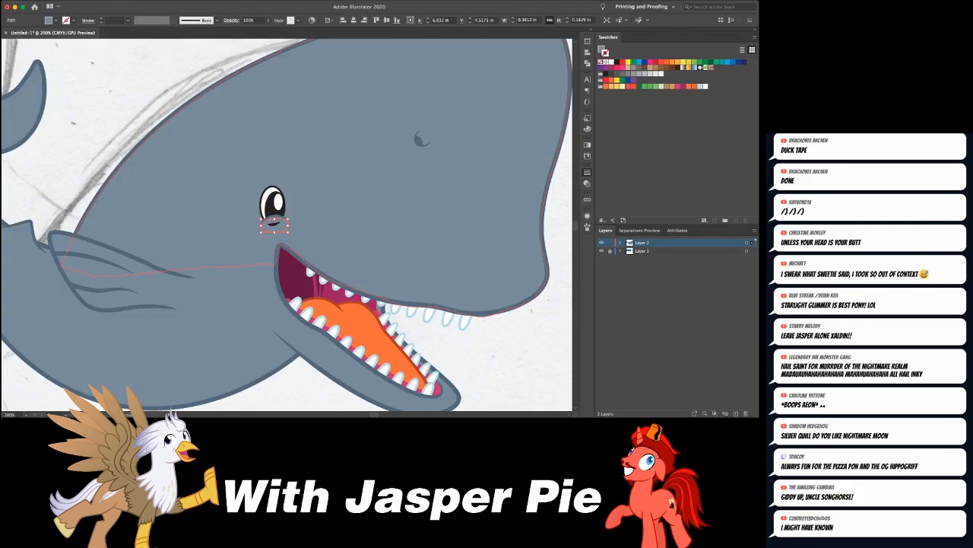
key(super+shift+a)
- Enter Draw Inside mode on the whale's body and draw a closed shadow shape along the belly from the tail base to the jaw
key(super+minus)
key(super+minus)
key(super+minus)
key(super+minus)
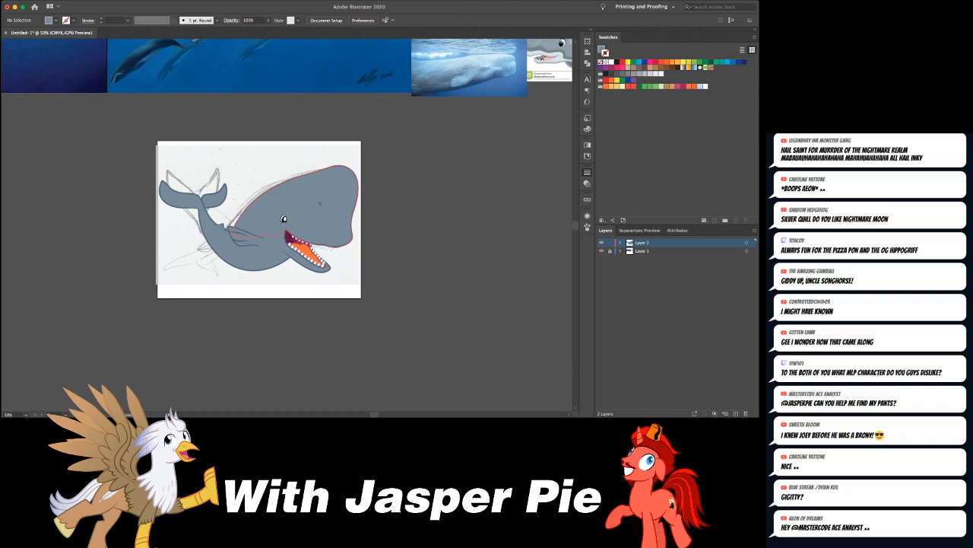
drag(320, 203, 346, 204)
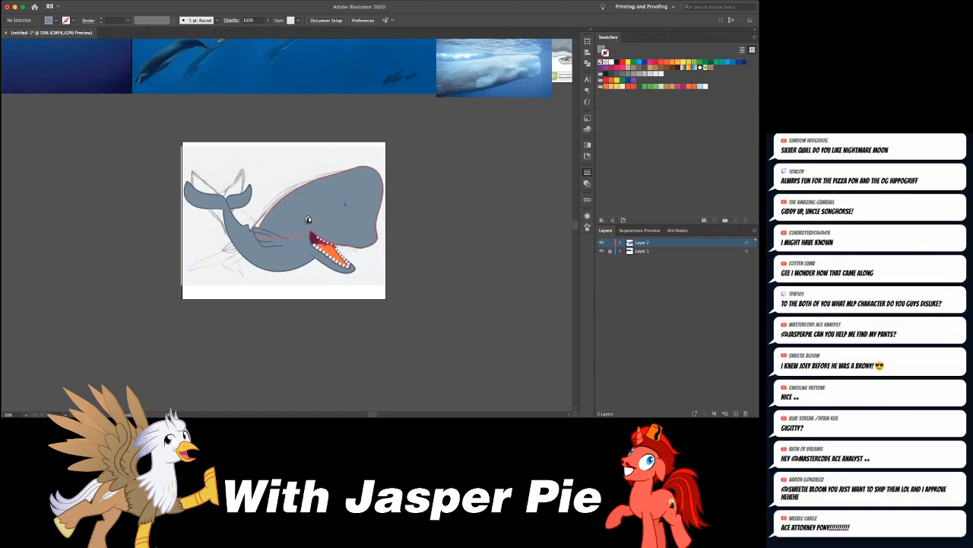
key(super+1)
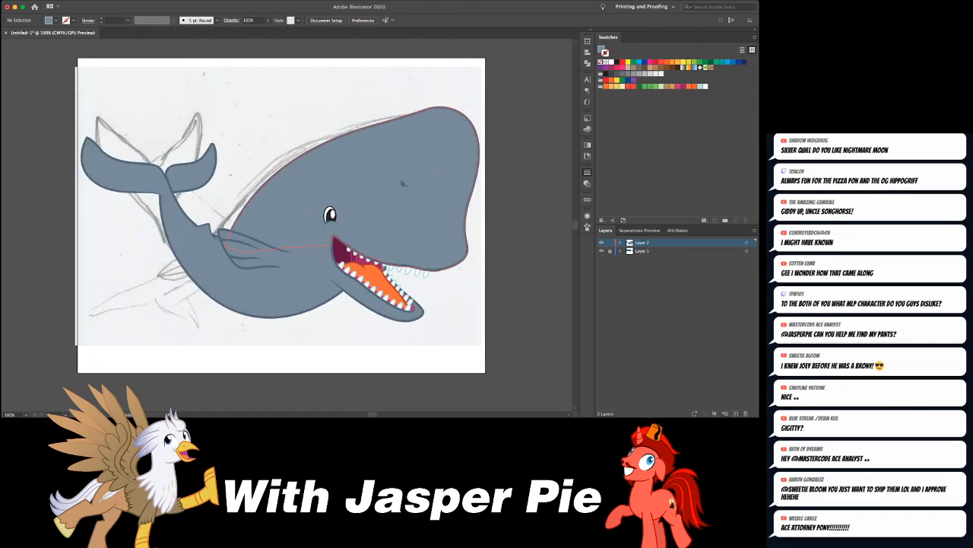
drag(403, 183, 368, 182)
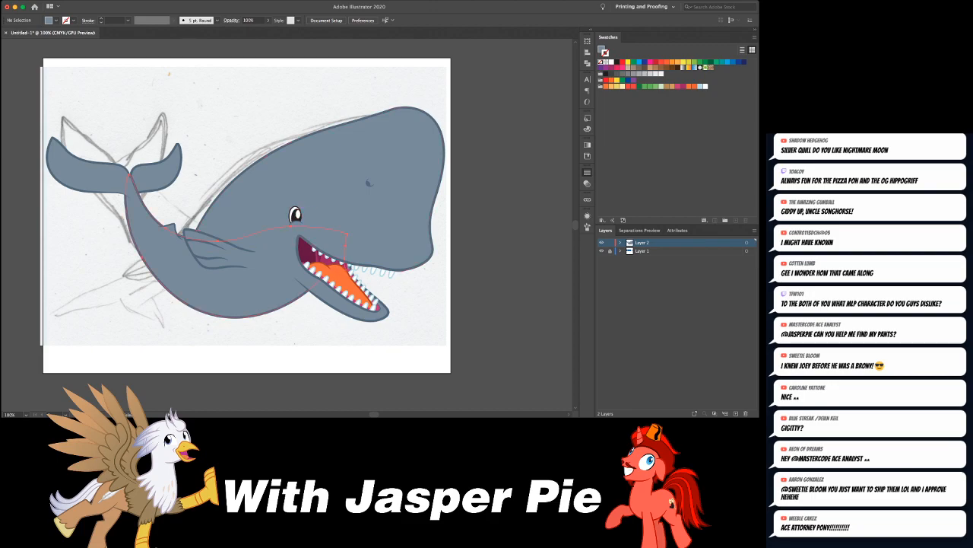
click(341, 238)
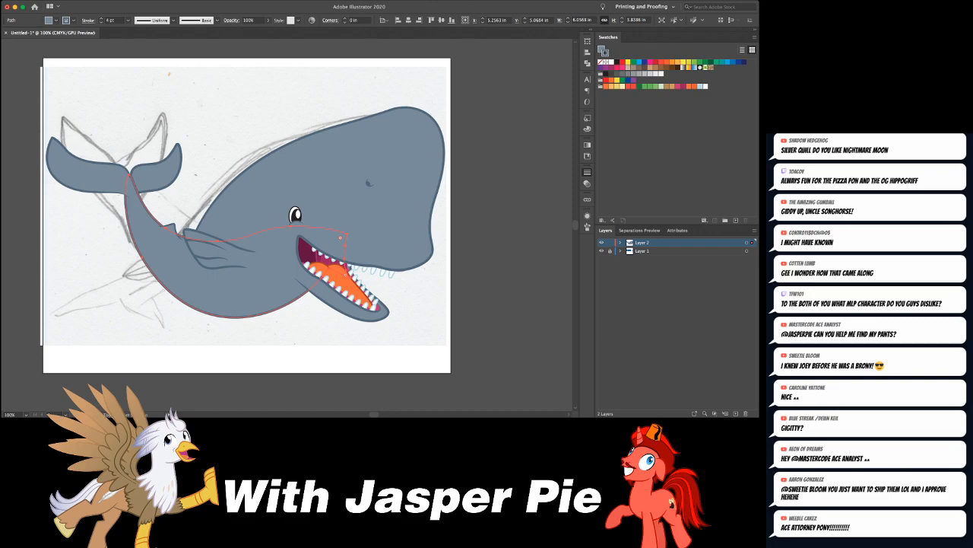
key(super+x)
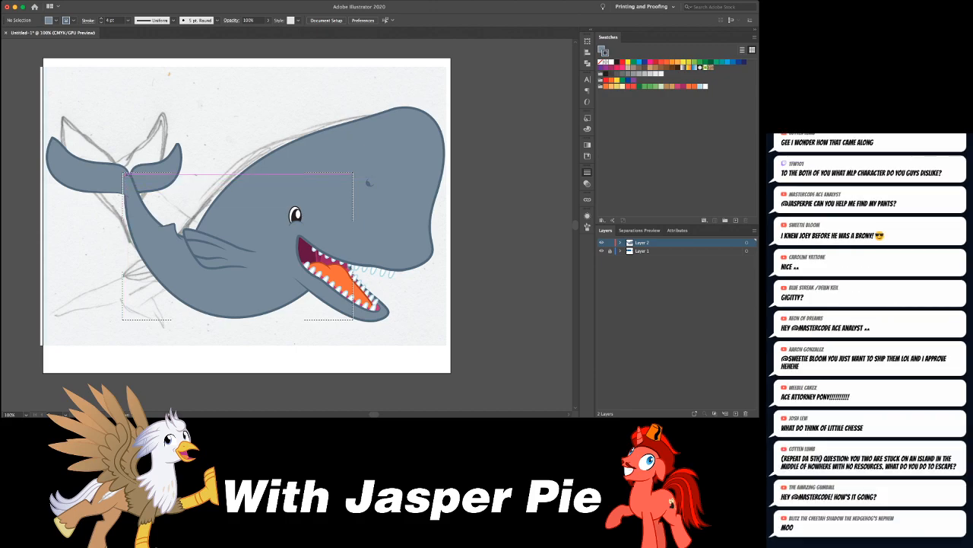
click(129, 167)
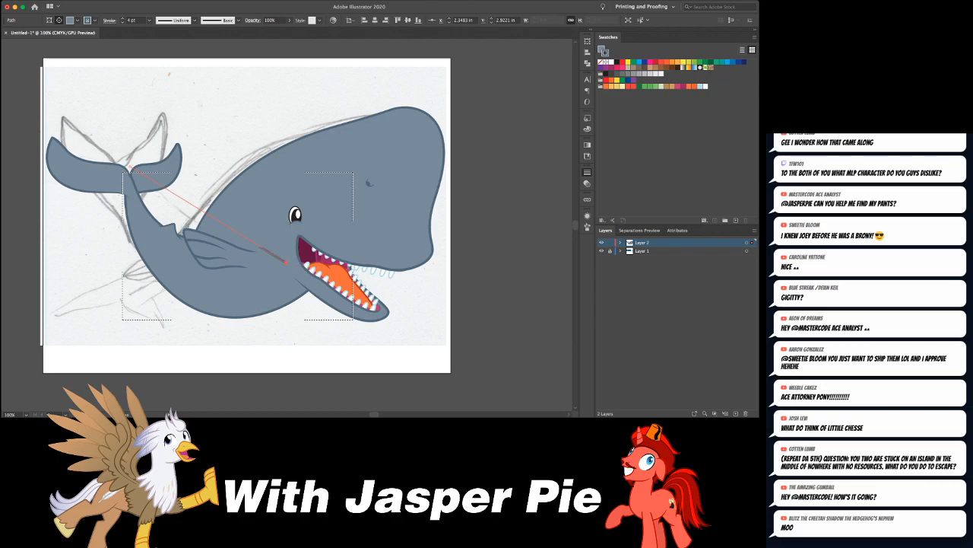
click(286, 263)
drag(187, 323, 98, 297)
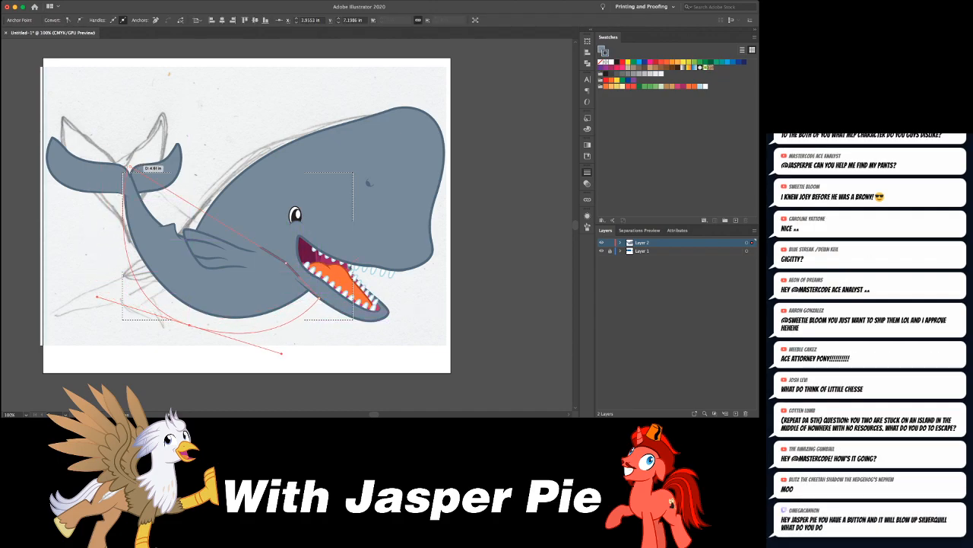
click(129, 167)
drag(149, 156, 151, 152)
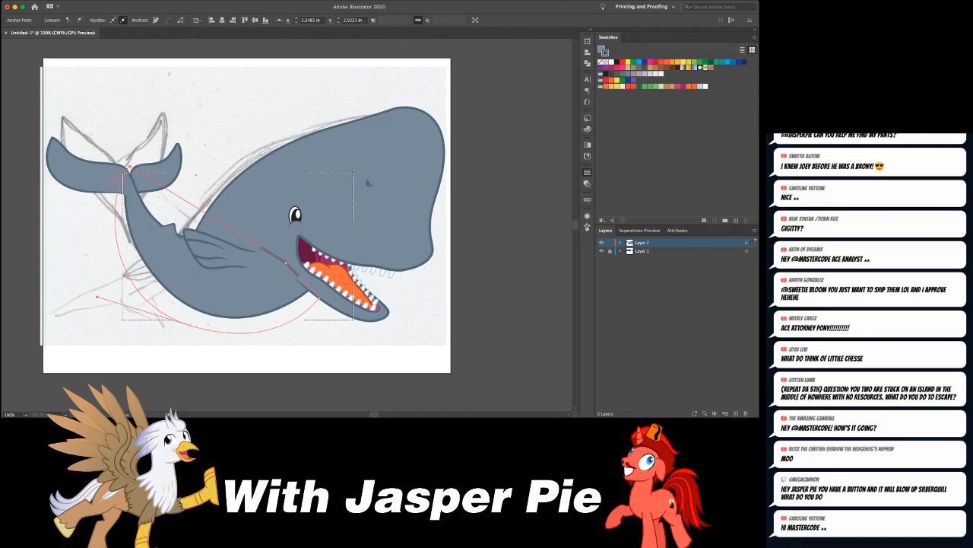
- Give the belly shadow a darker blue-gray fill without a stroke and bend its upper edge to follow the belly's curve
key(slash)
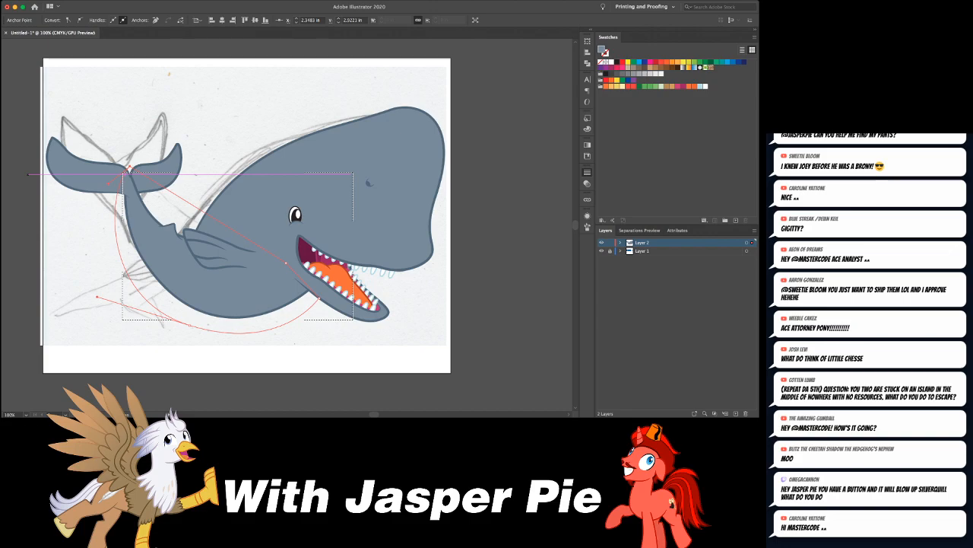
key(Return)
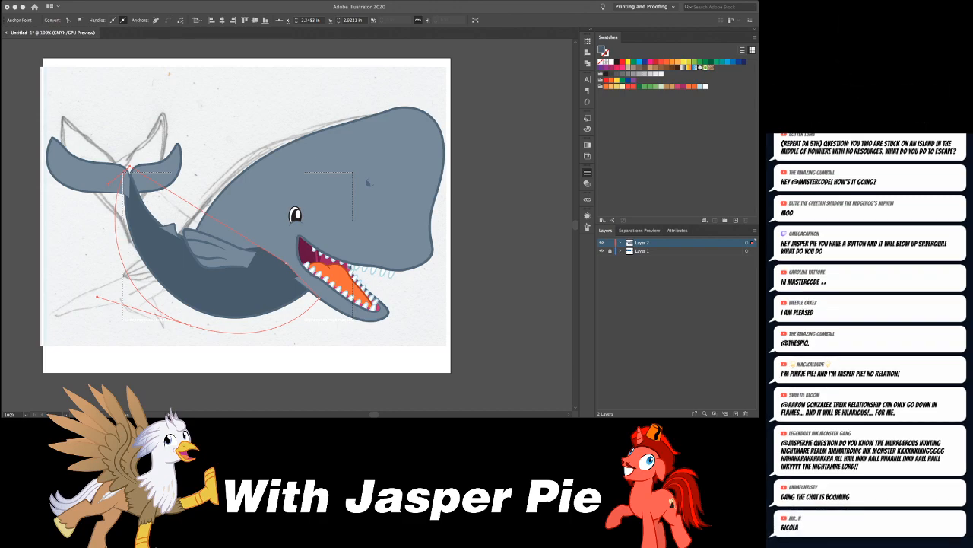
key(shift+grave)
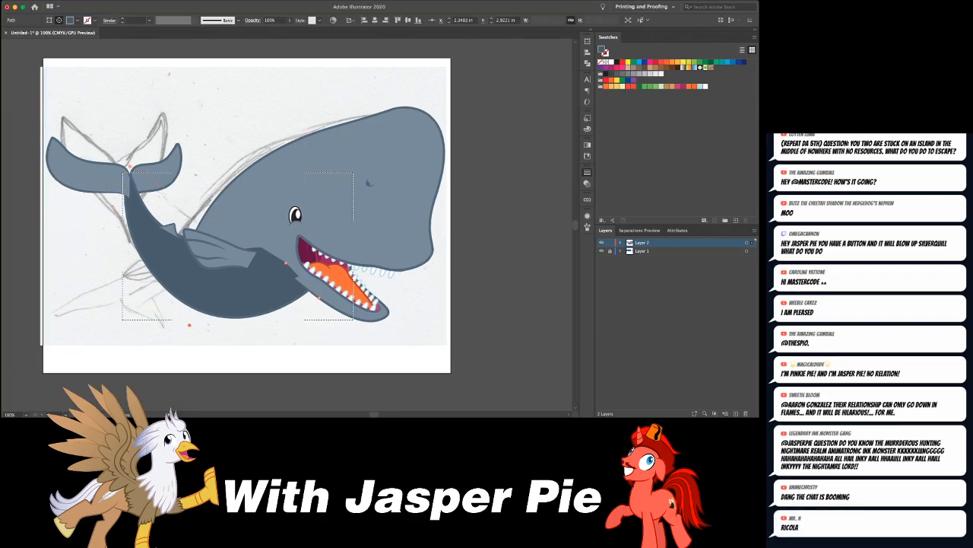
drag(188, 201, 195, 287)
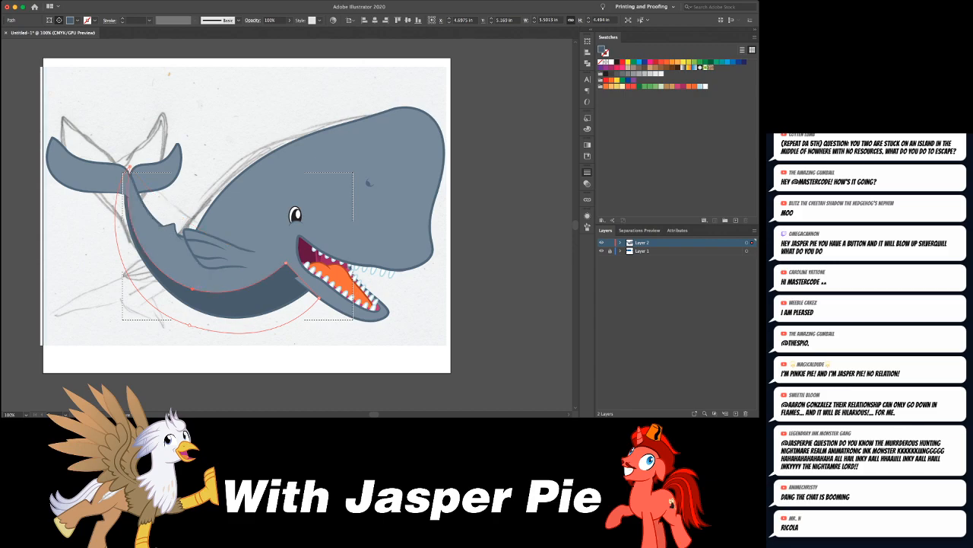
- Lower the belly shadow's front corner behind the jaw and soften the shadow's edges
key(a)
drag(286, 263, 284, 267)
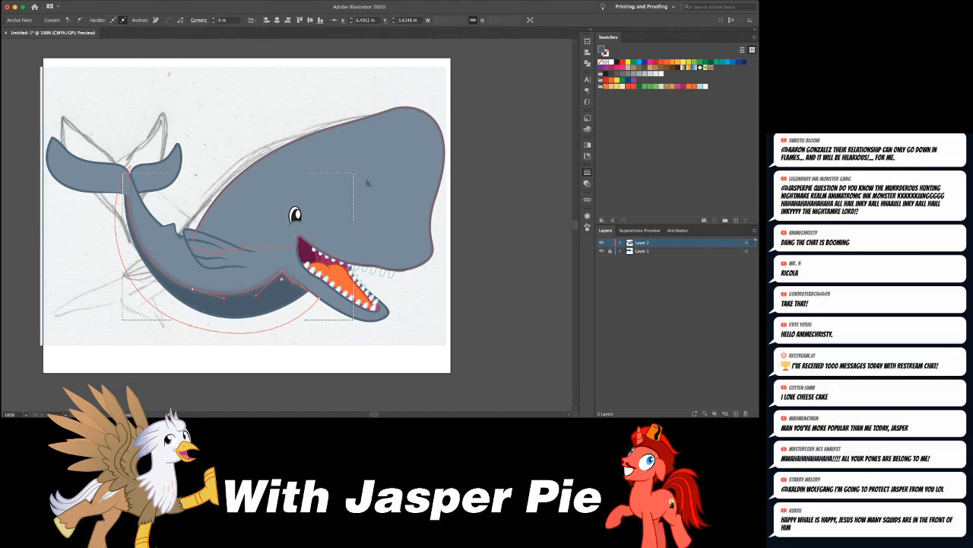
drag(282, 272, 281, 270)
key(Right)
key(super+shift+a)
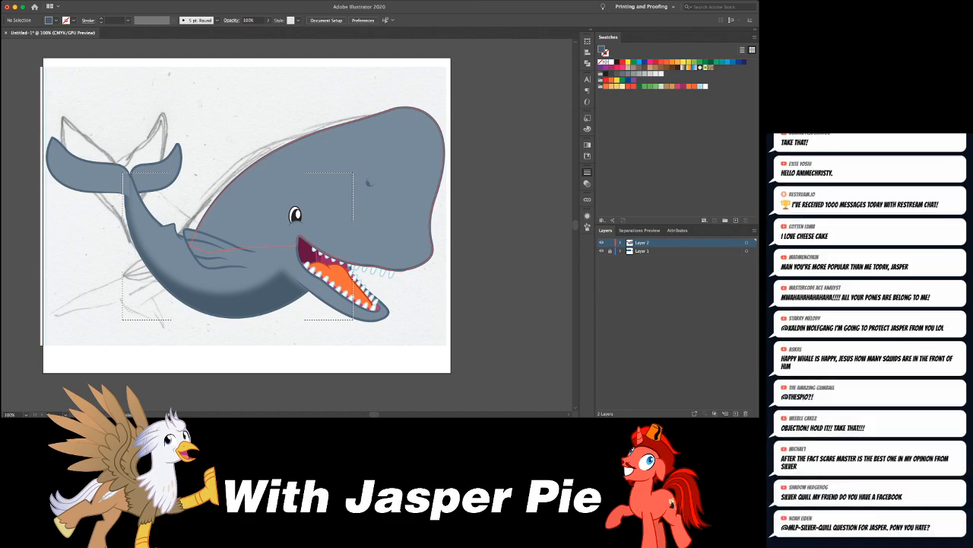
- Select the side flipper and leave the body's Draw Inside mode
key(super+equal)
key(super+equal)
key(super+equal)
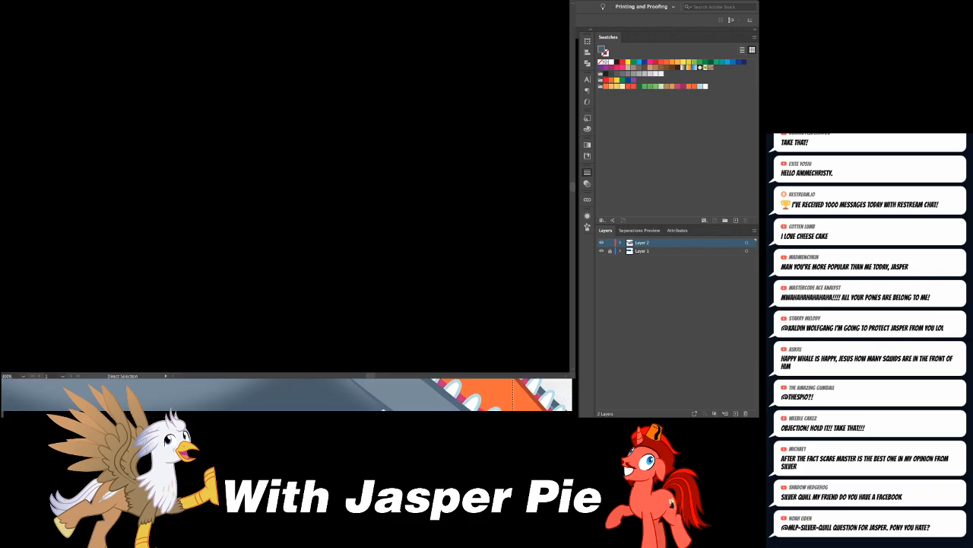
drag(121, 281, 453, 166)
click(395, 199)
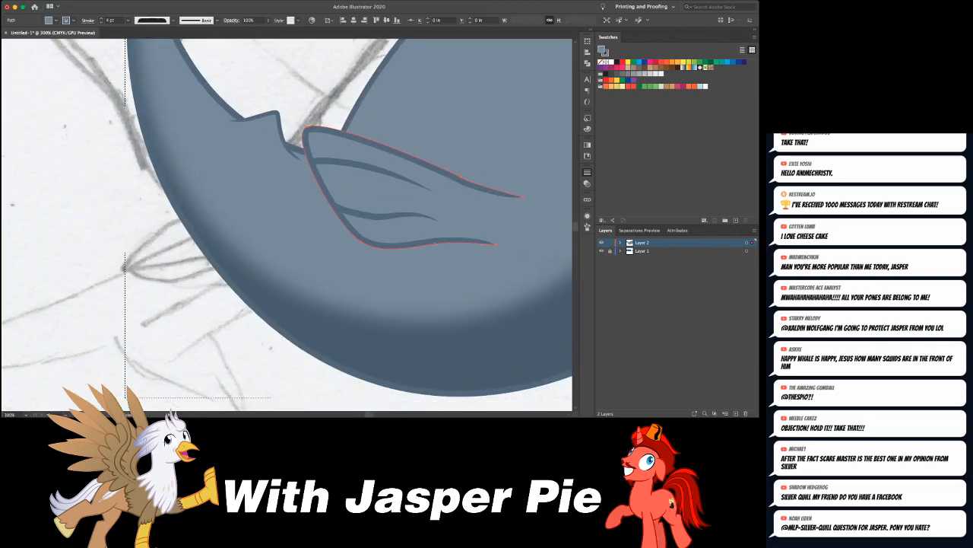
scroll(395, 199, right, 5)
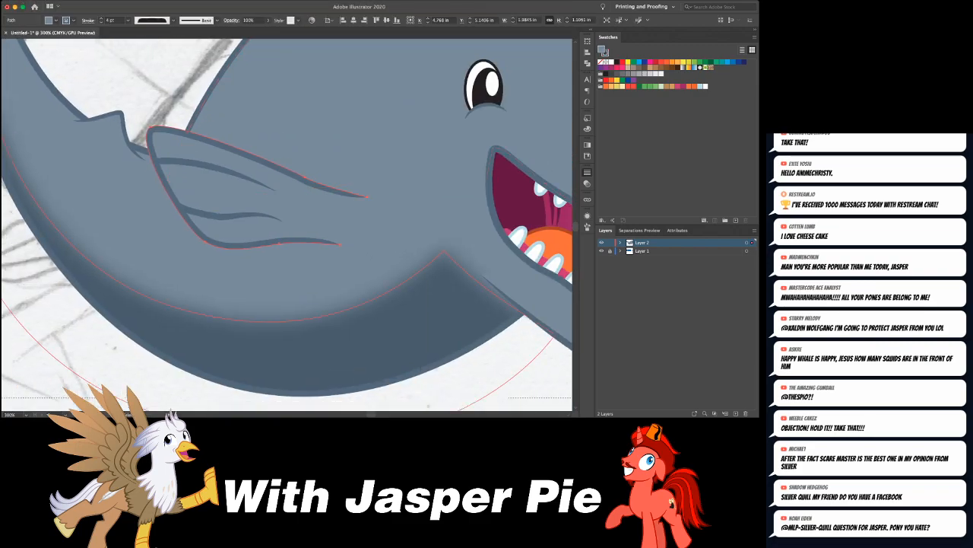
key(shift+d)
key(shift+d)
key(super+shift+a)
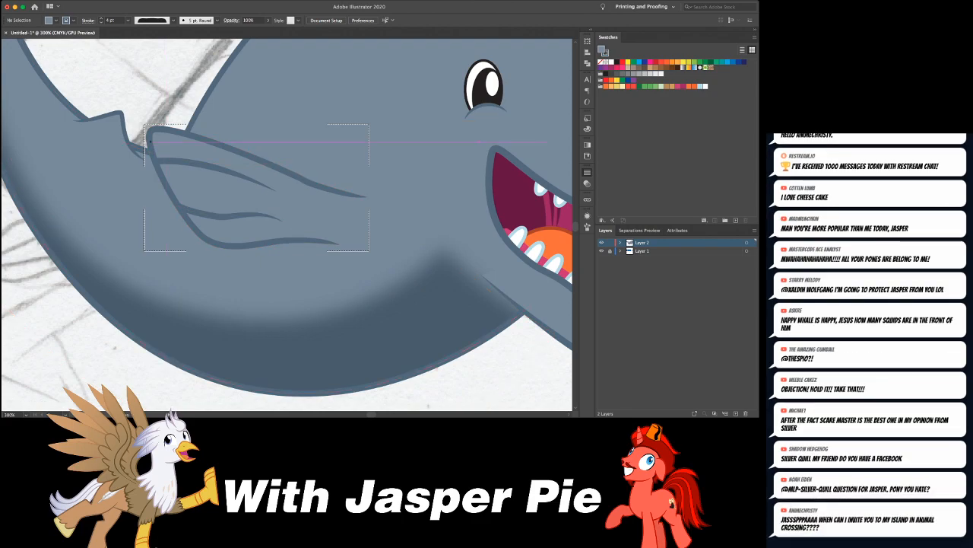
click(157, 143)
mouse_move(157, 142)
mouse_down()
mouse_move(257, 160)
mouse_move(287, 195)
mouse_up()
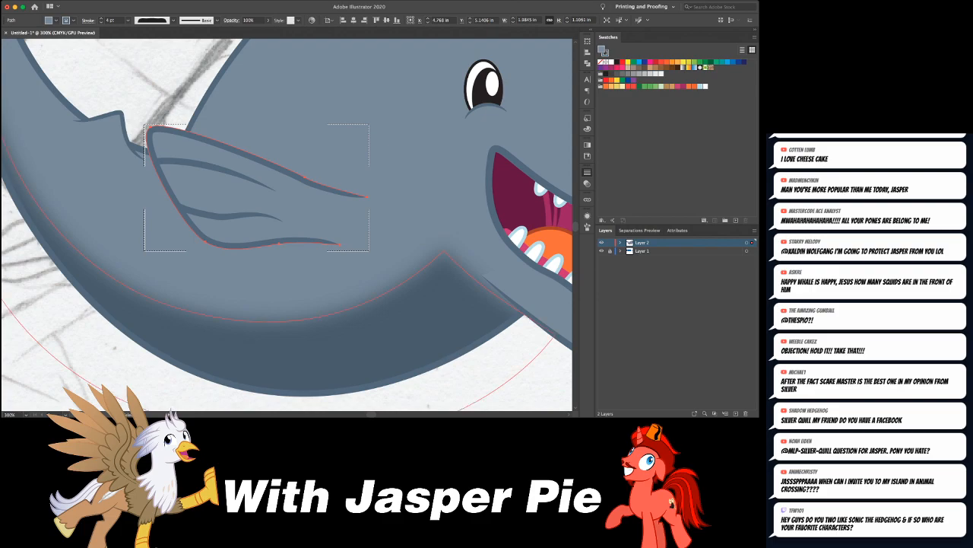
key(shift+d)
- Separate the side flipper into a strokeless filled shape and an unfilled 4 pt outline copy pasted in place in front
click(251, 199)
key(a)
key(slash)
key(super+f)
key(x)
key(slash)
key(super+shift+a)
scroll(287, 224, right, 1)
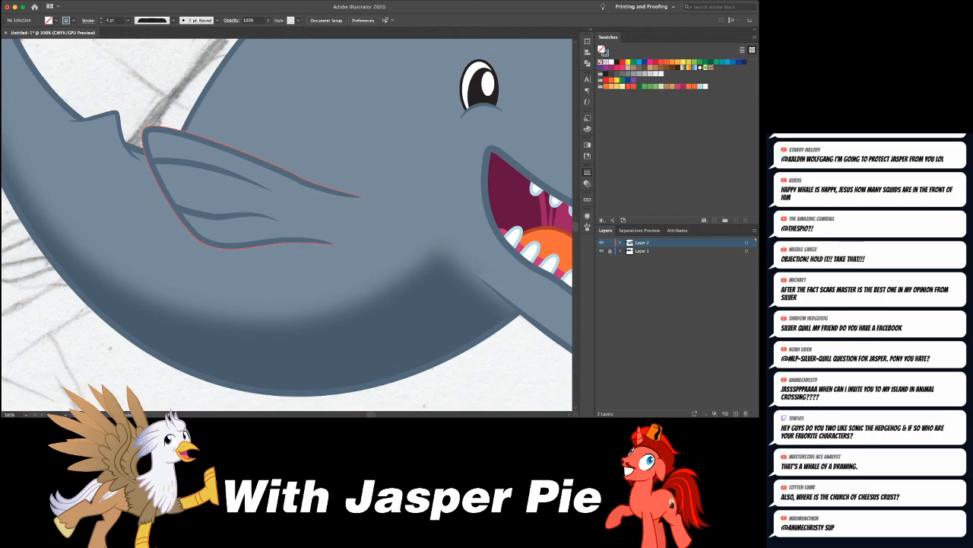
- Enter Draw Inside mode on the side flipper's filled shape
click(285, 350)
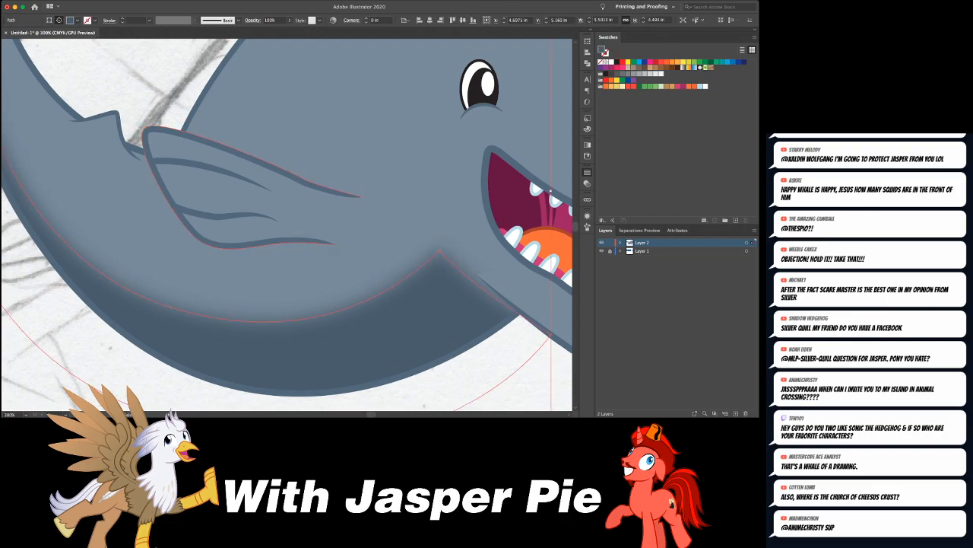
key(super+shift+a)
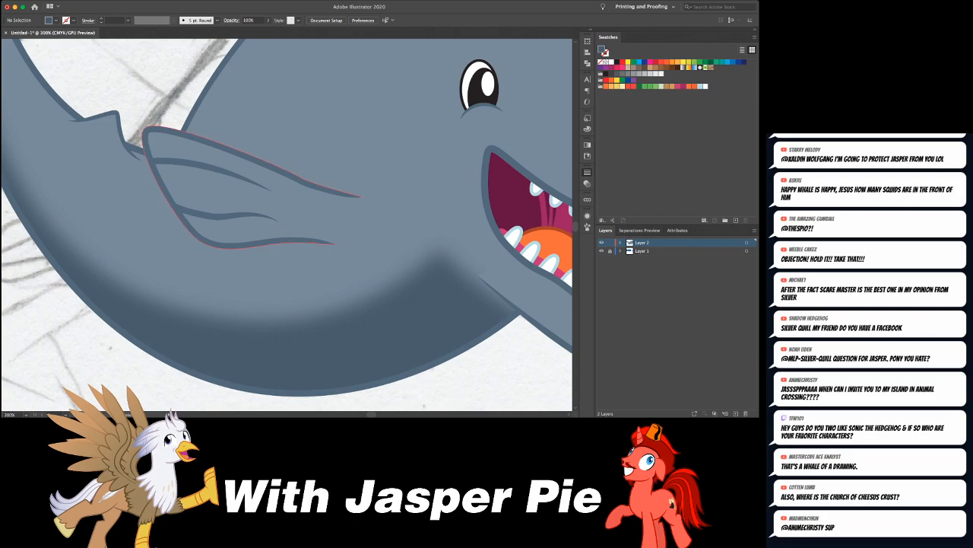
click(243, 183)
key(shift+d)
key(shift+d)
key(super+shift+a)
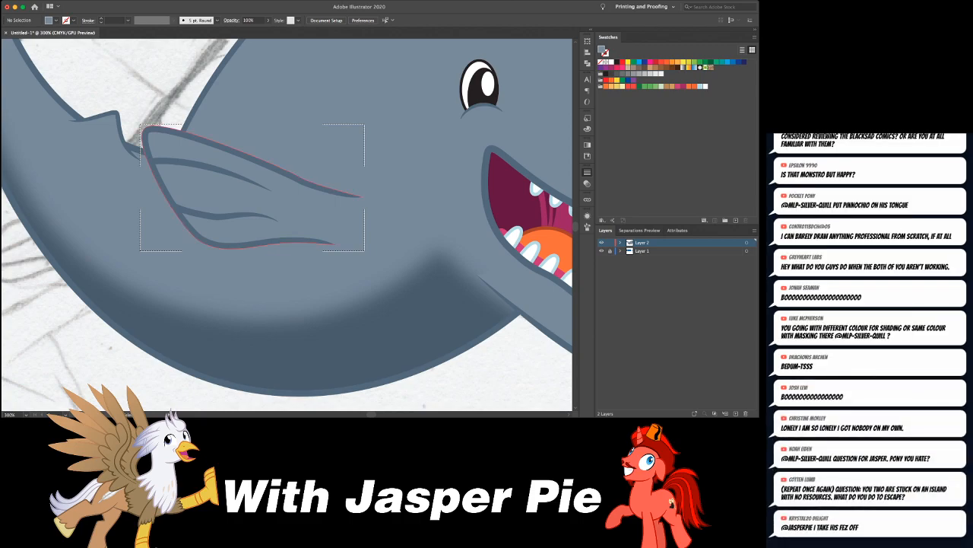
- Pick up the belly shadow's dark blue-gray fill without a stroke for drawing inside the flipper
click(243, 190)
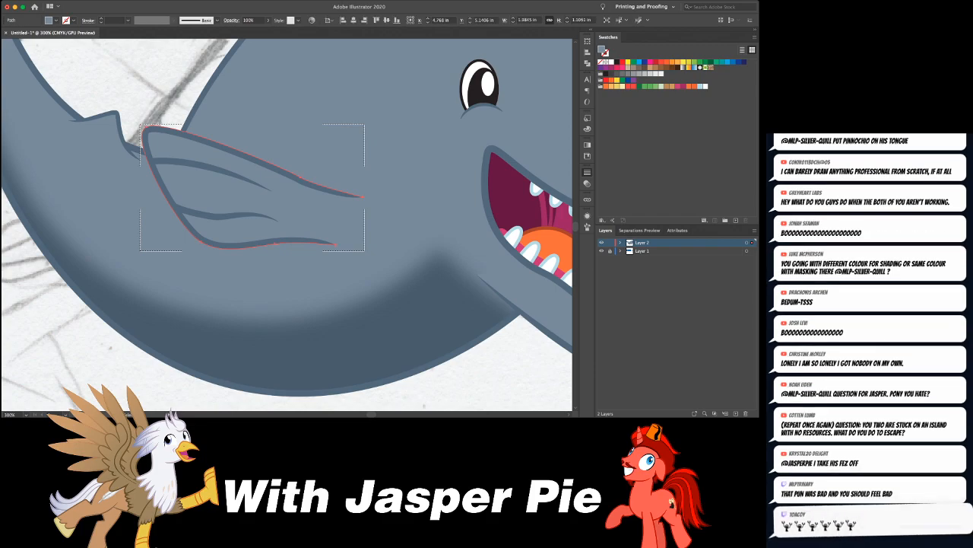
key(v)
key(super+shift+a)
click(380, 327)
key(f)
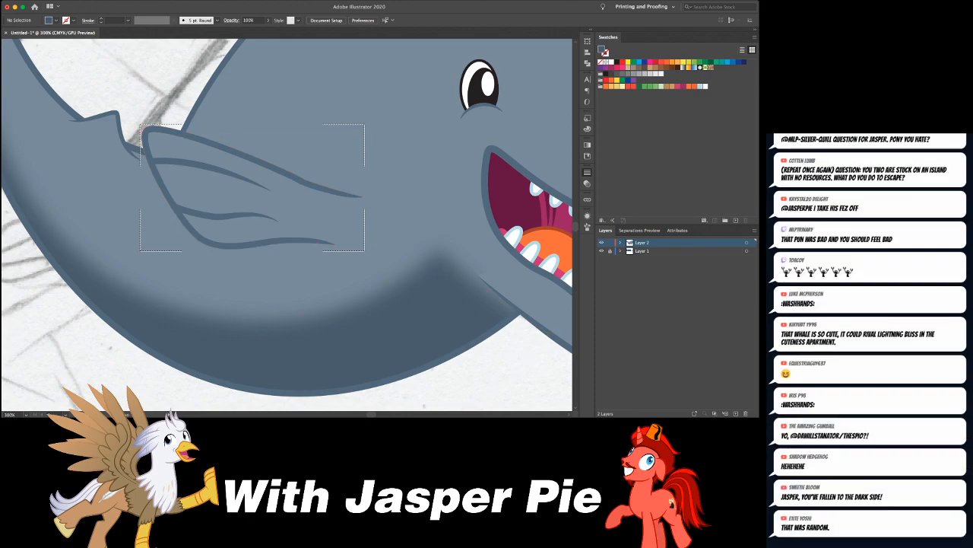
- Draw a closed shadow shape inside the flipper along its rear edge, with pointed branches under the upper edge, both creases and the lower edge
drag(165, 130, 216, 216)
drag(281, 225, 289, 230)
key(super+z)
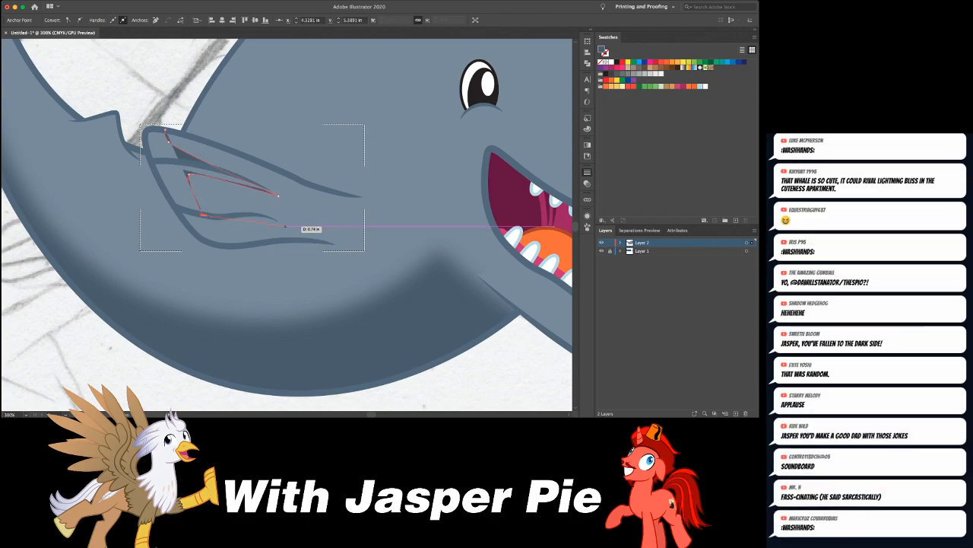
click(282, 225)
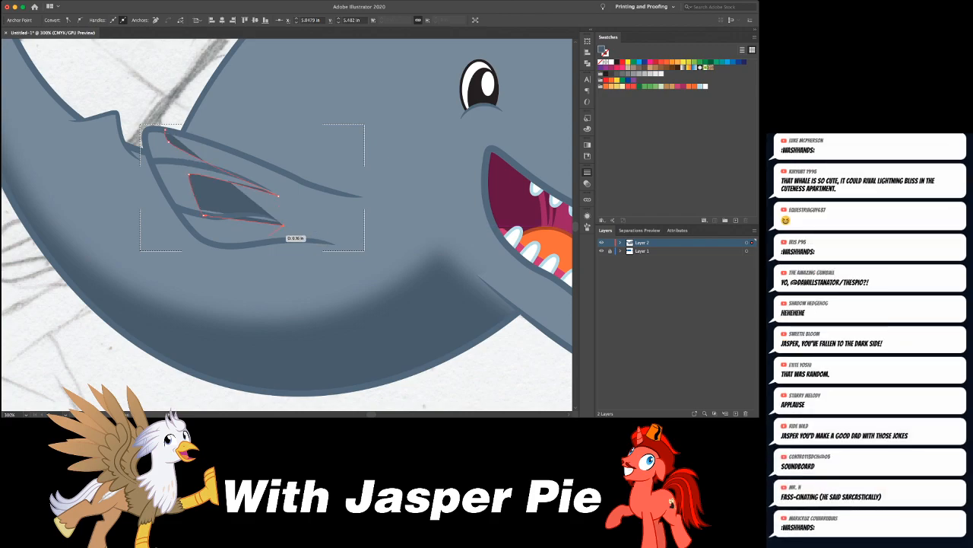
click(226, 227)
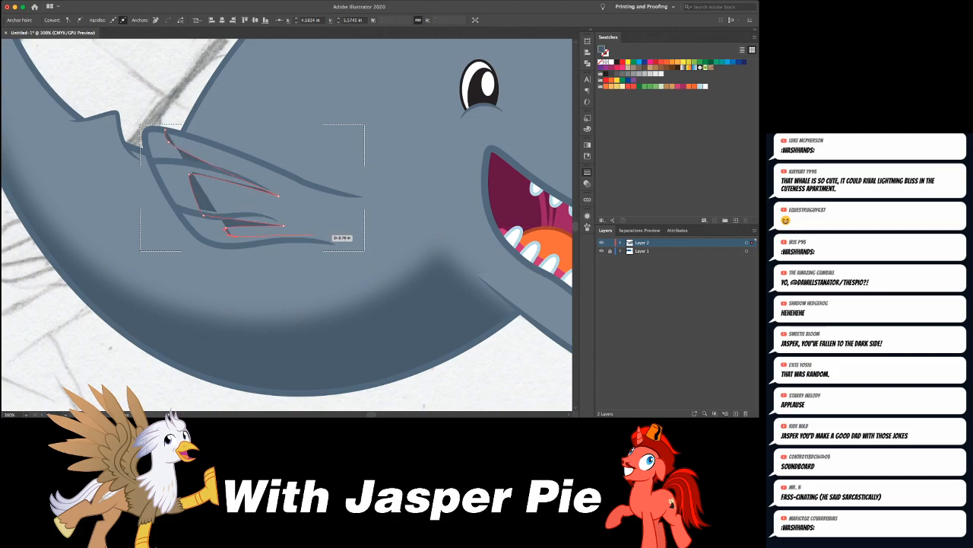
click(329, 239)
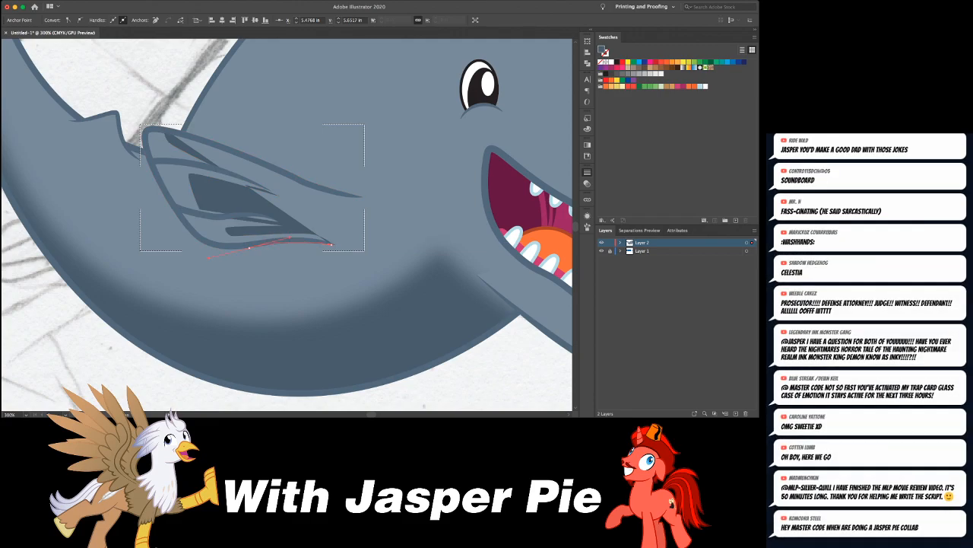
click(162, 187)
drag(145, 153, 133, 119)
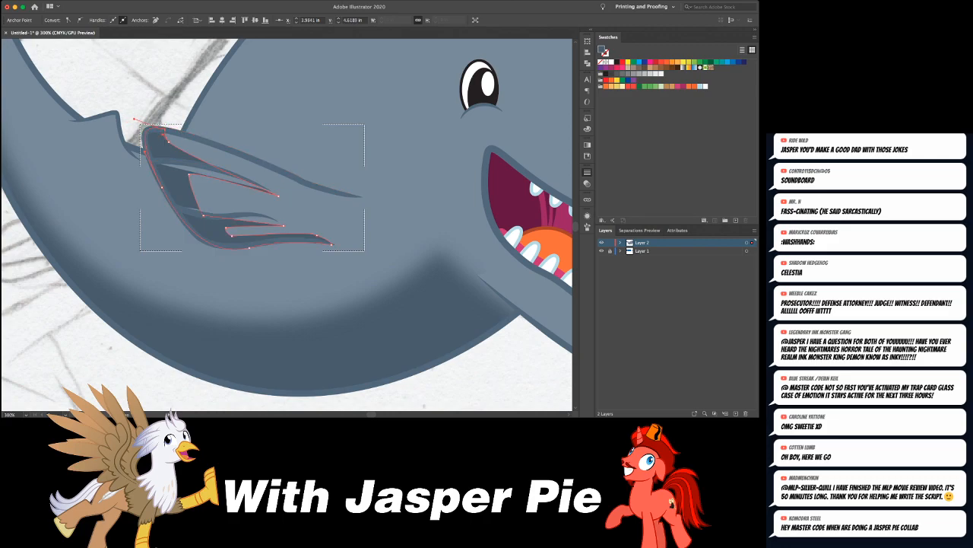
- Curve the inner edges of the flipper shadow's branches and shift the middle gap's upper corner up to the upper crease
key(a)
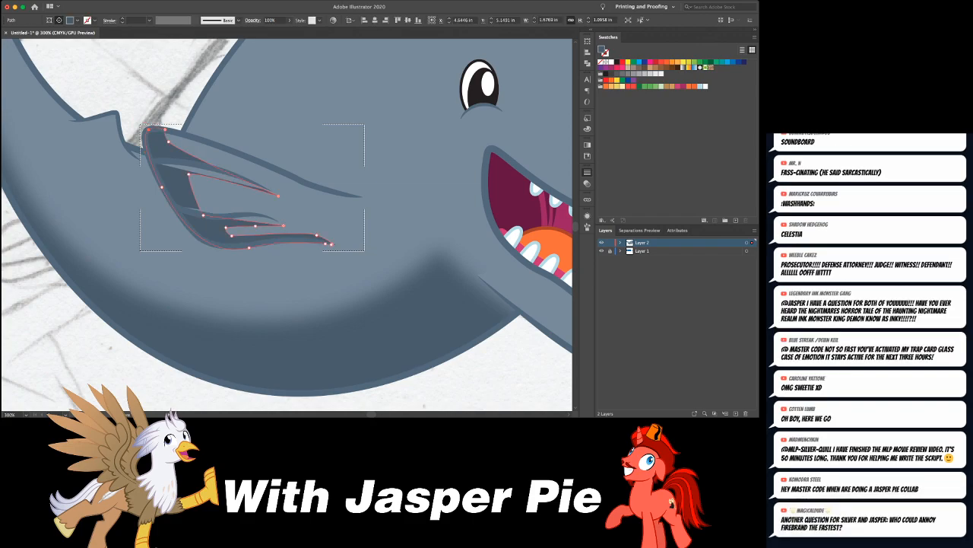
drag(259, 220, 270, 217)
drag(244, 179, 241, 170)
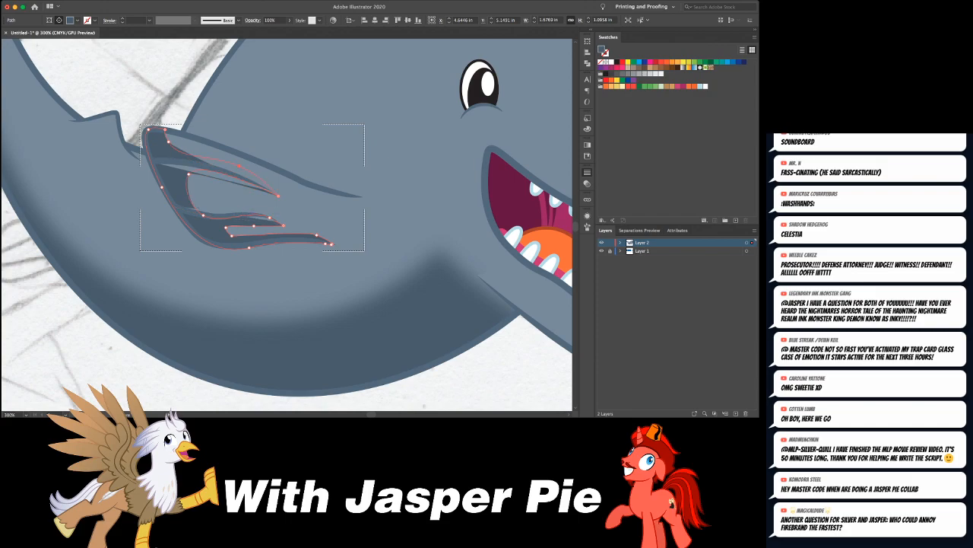
drag(189, 174, 186, 164)
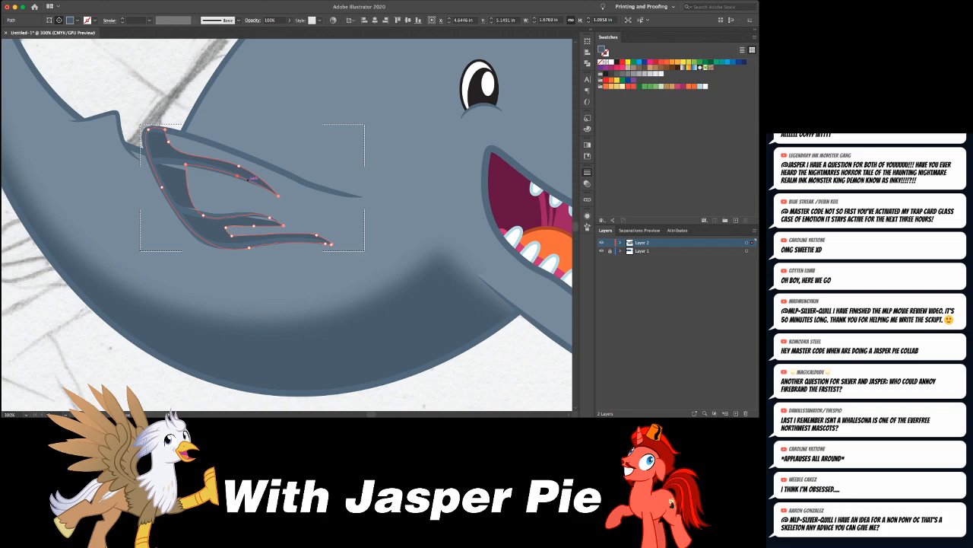
- Select the flipper's two crease lines and change their stacking order relative to the shadow
key(super+shift+a)
click(188, 163)
shift+click(193, 213)
key(super+shift+[)
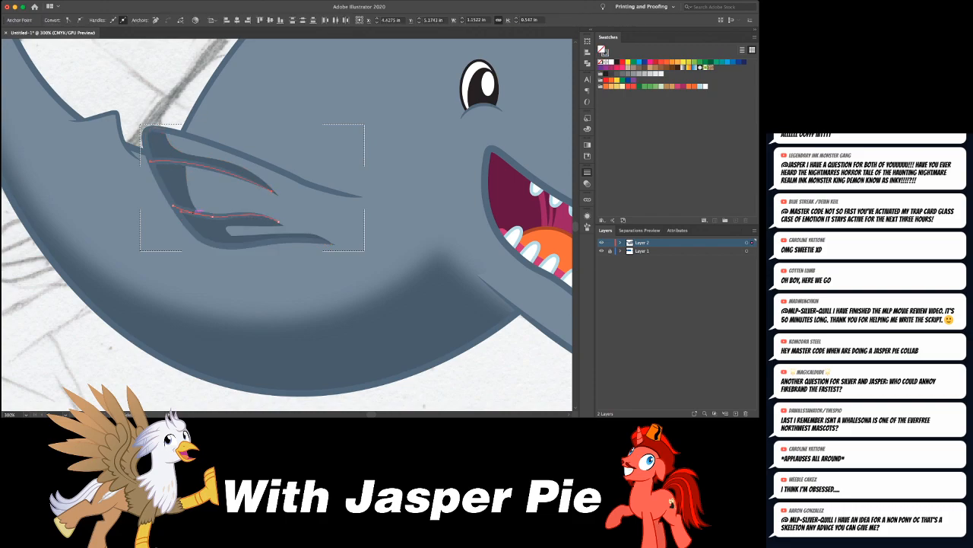
- Soften the flipper shadow's edges, replacing the wide belly-shadow softening with a narrower one
key(super+shift+a)
click(174, 183)
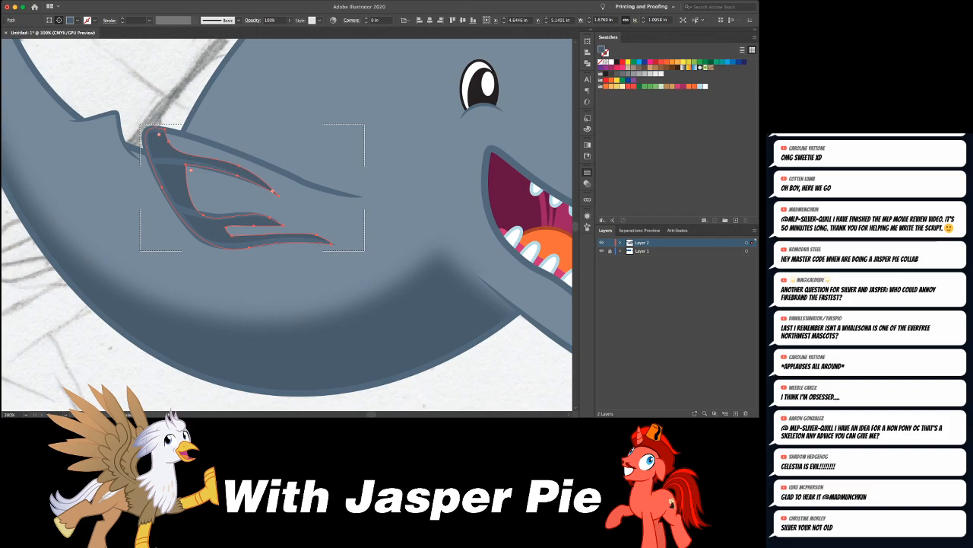
key(super+shift+e)
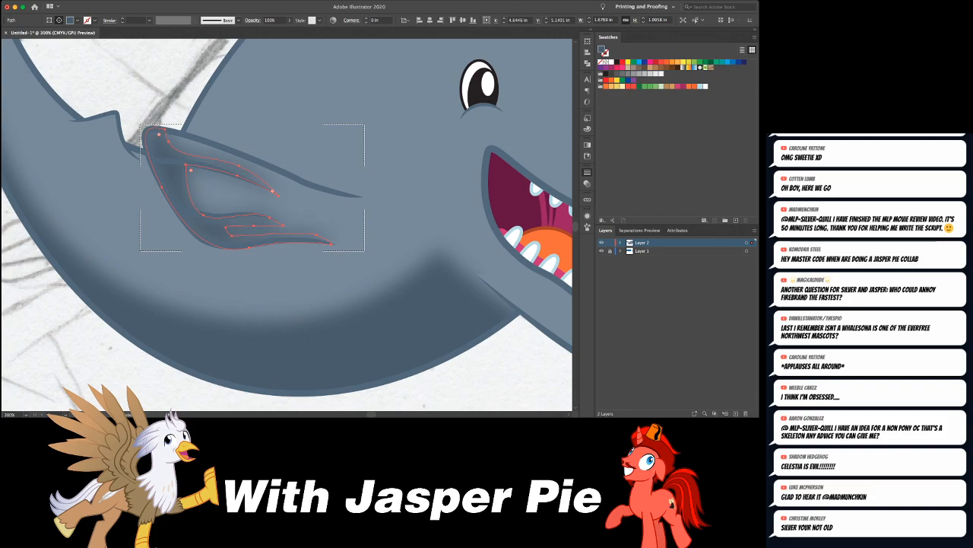
key(super+z)
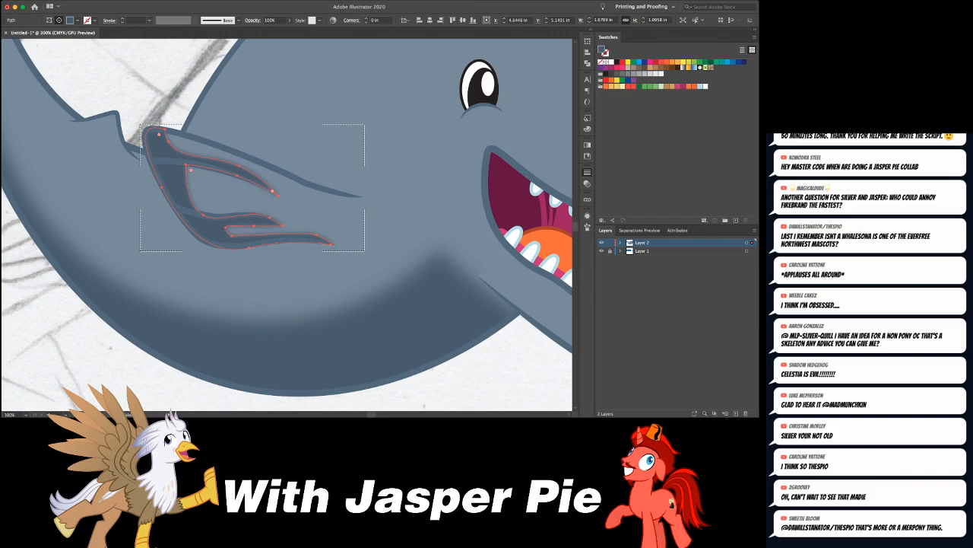
- Raise the lower inner corner of the flipper shadow's middle gap above the lower crease
key(a)
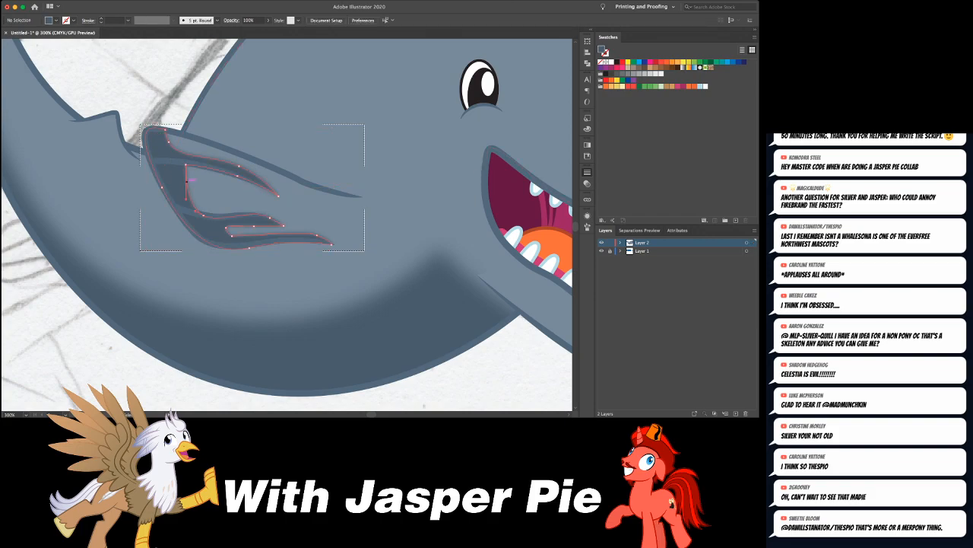
drag(203, 215, 205, 208)
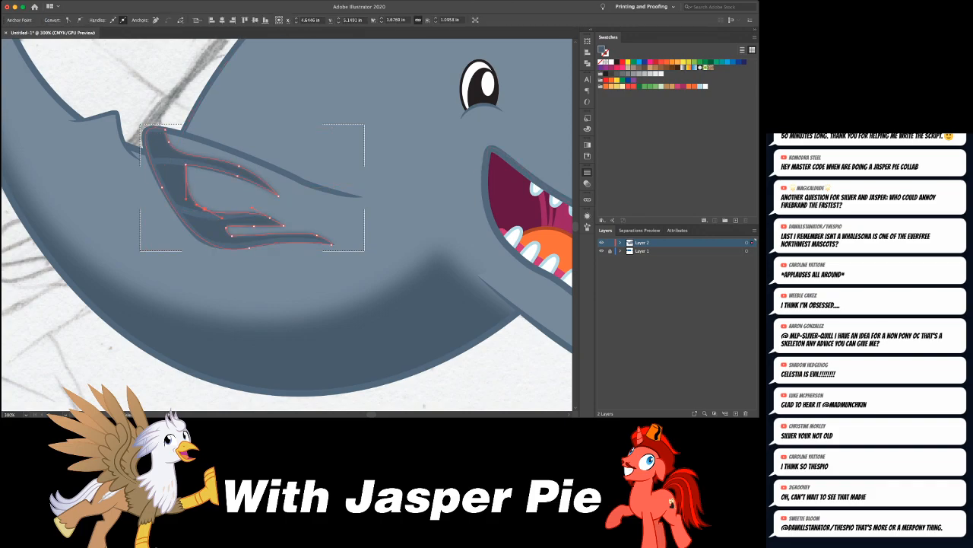
key(super+shift+a)
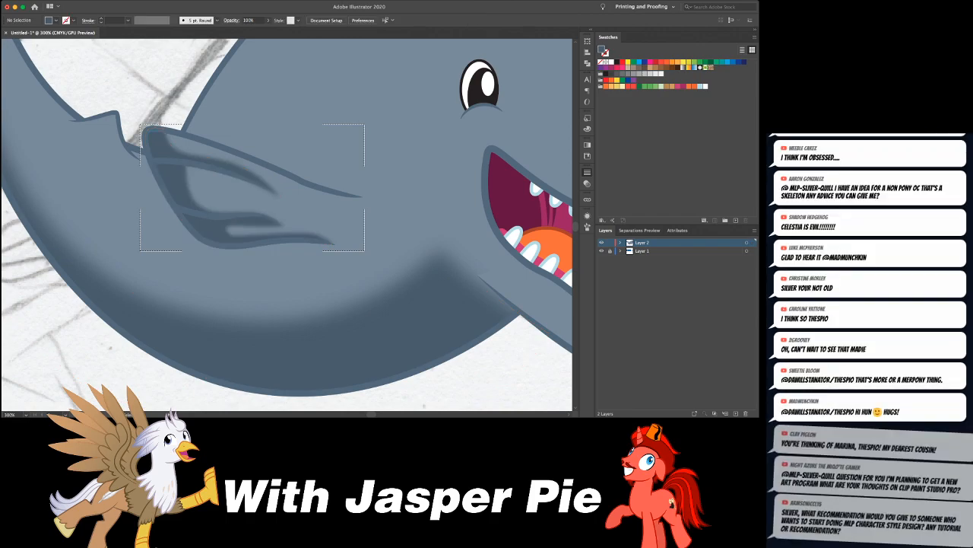
- Extend the pointed tips of the flipper shadow's upper and middle branches further toward the flipper's tip
key(super+minus)
key(super+minus)
key(super+minus)
key(super+minus)
key(super+minus)
key(super+equal)
key(super+equal)
key(super+equal)
key(super+equal)
key(super+equal)
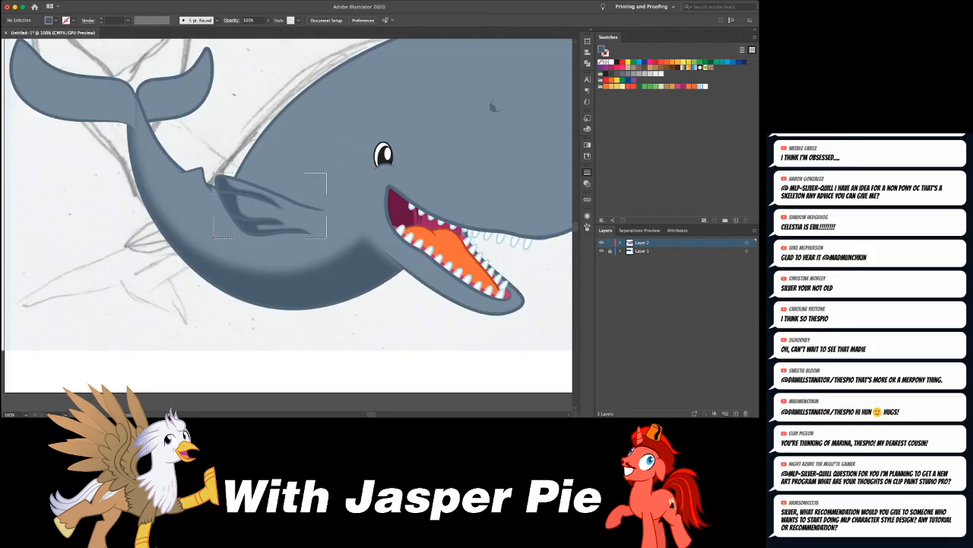
click(274, 189)
click(278, 194)
drag(277, 193, 304, 223)
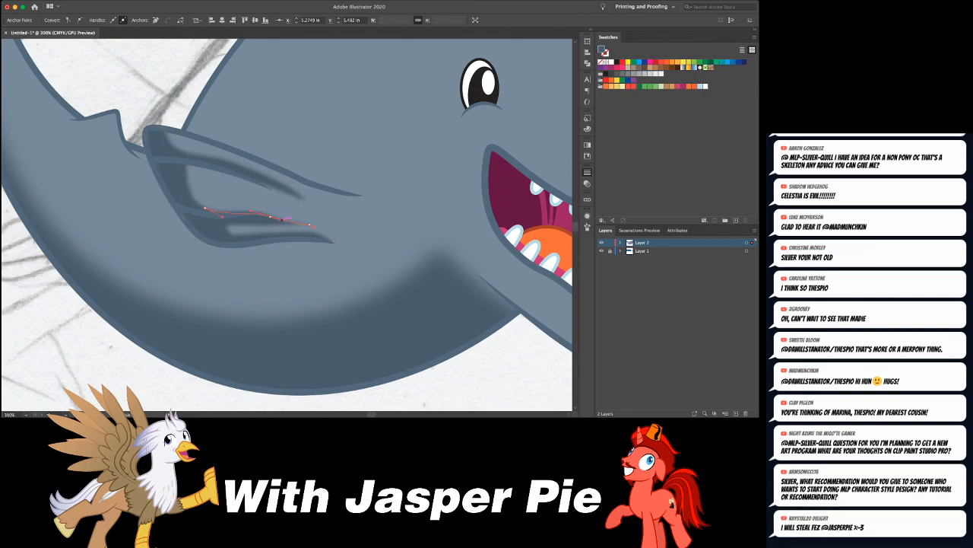
drag(305, 200, 303, 206)
key(super+shift+a)
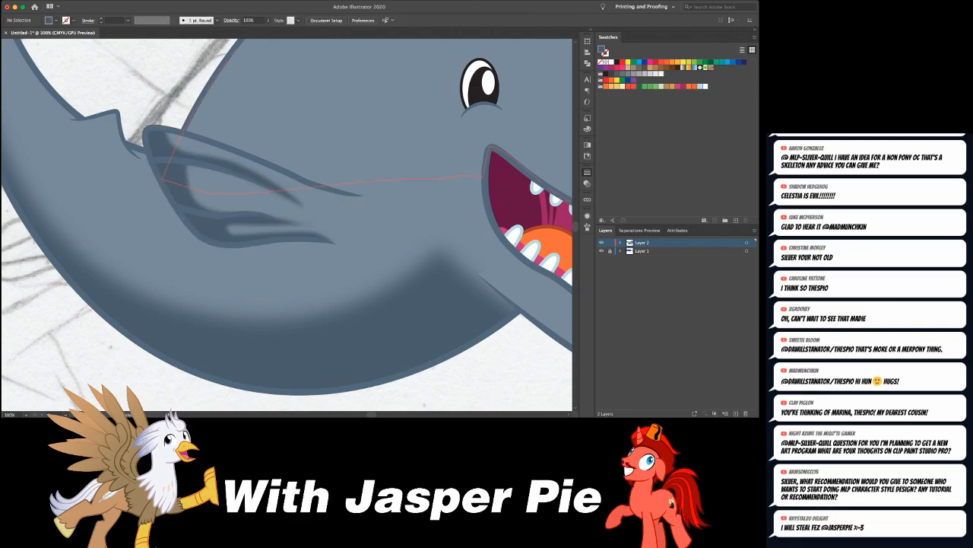
- Set the flipper shadow's opacity to 60%
click(281, 190)
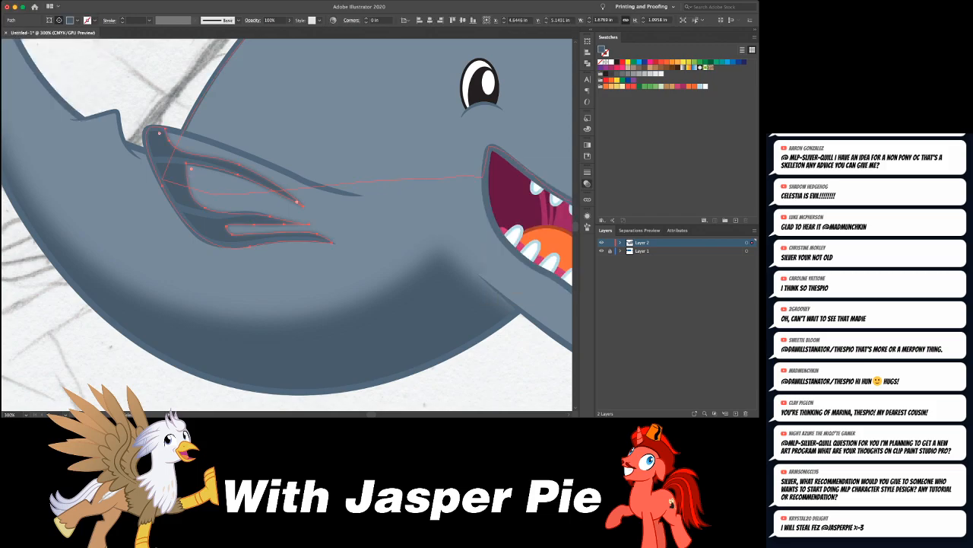
drag(572, 203, 552, 203)
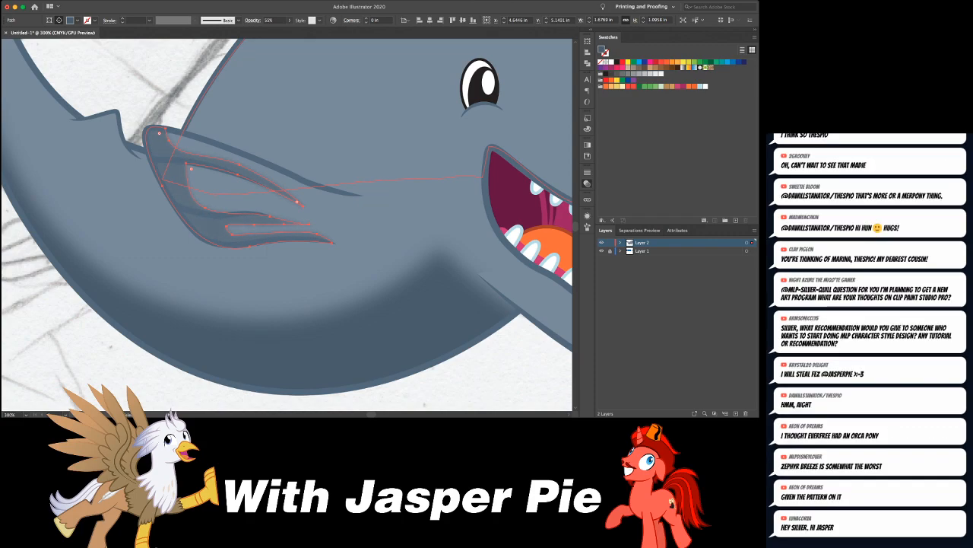
key(super+shift+a)
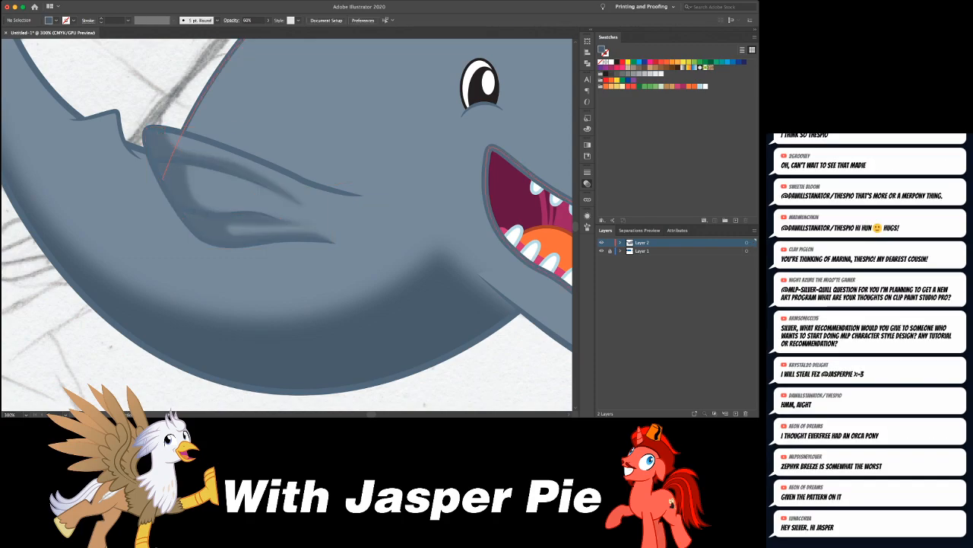
- Extend the left fluke's lower end point into the tail stem and adjust the upper anchor where the fluke joins the stem
key(super+1)
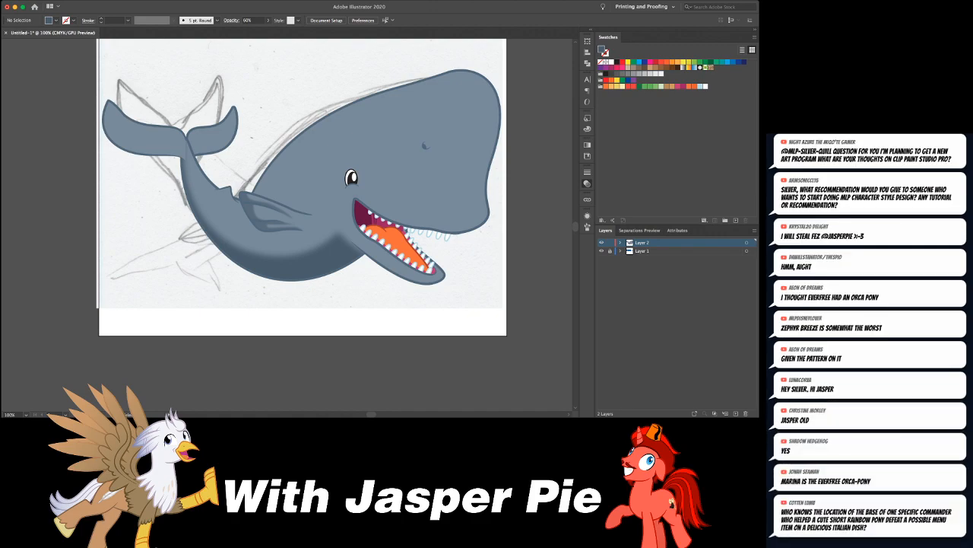
key(super+equal)
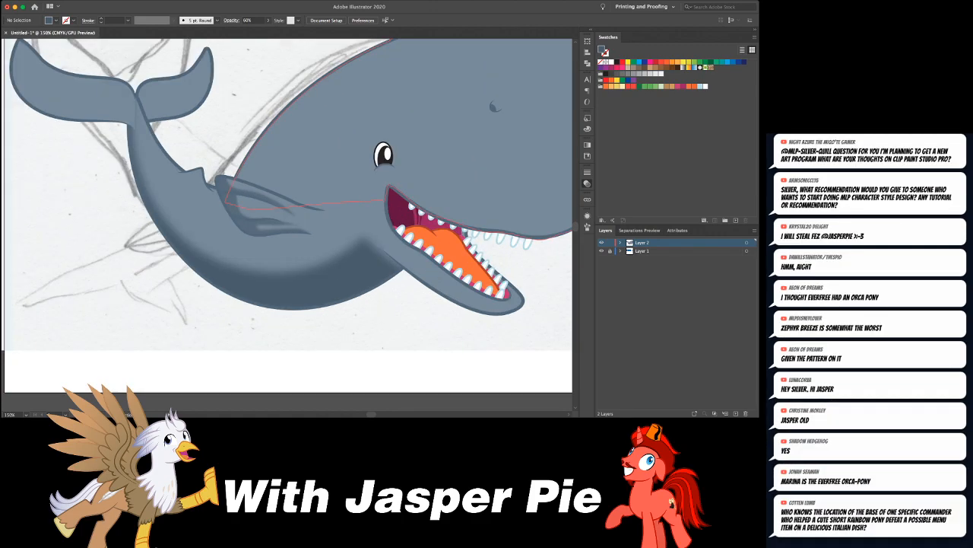
super+click(174, 170)
drag(235, 162, 247, 171)
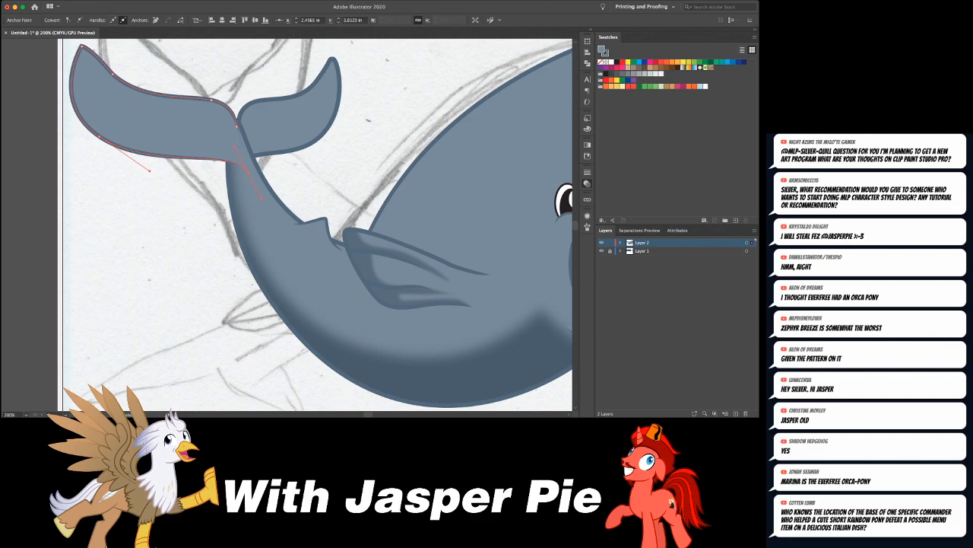
click(237, 125)
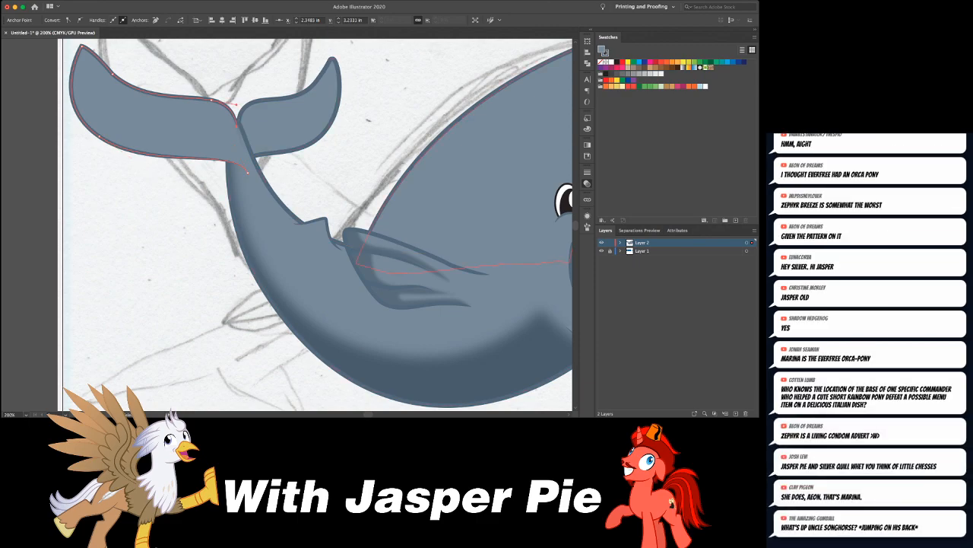
key(super+shift+a)
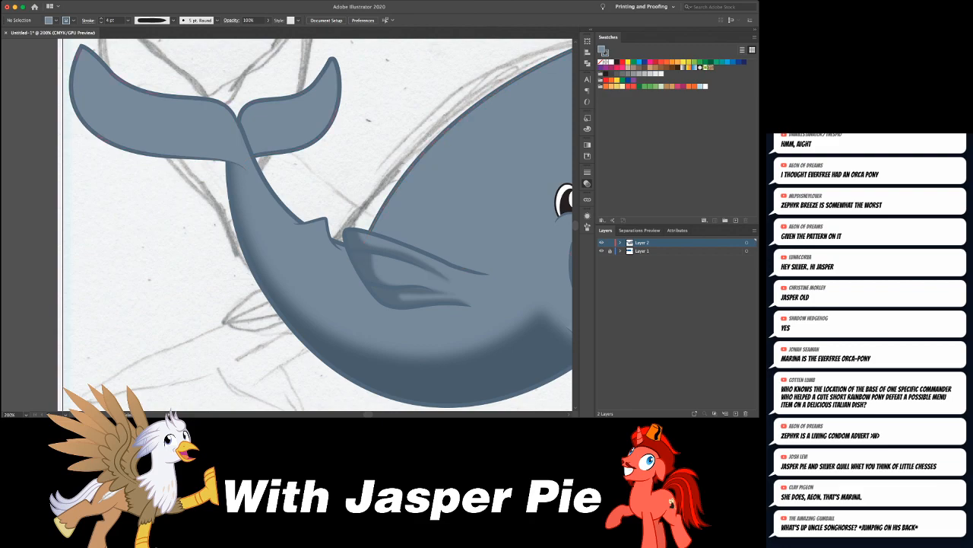
click(259, 134)
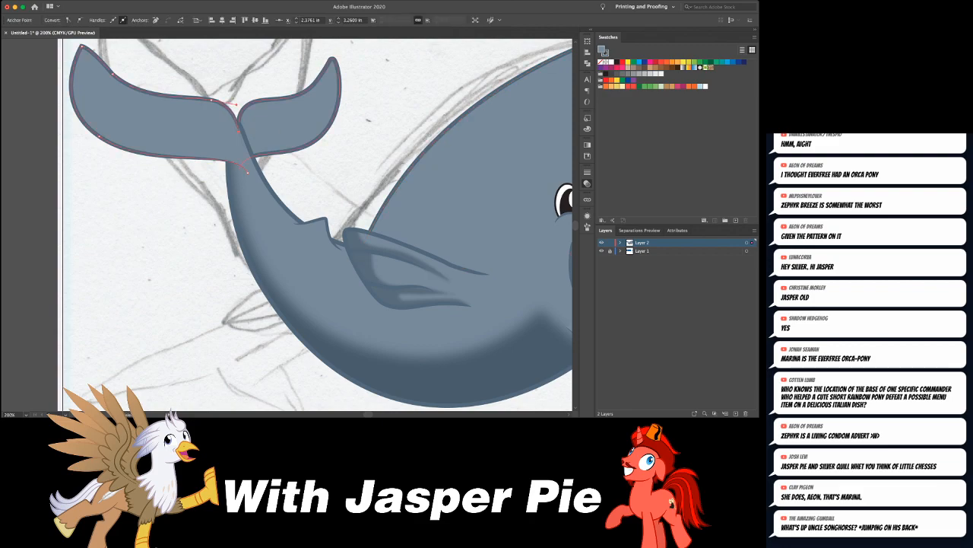
key(super+shift+a)
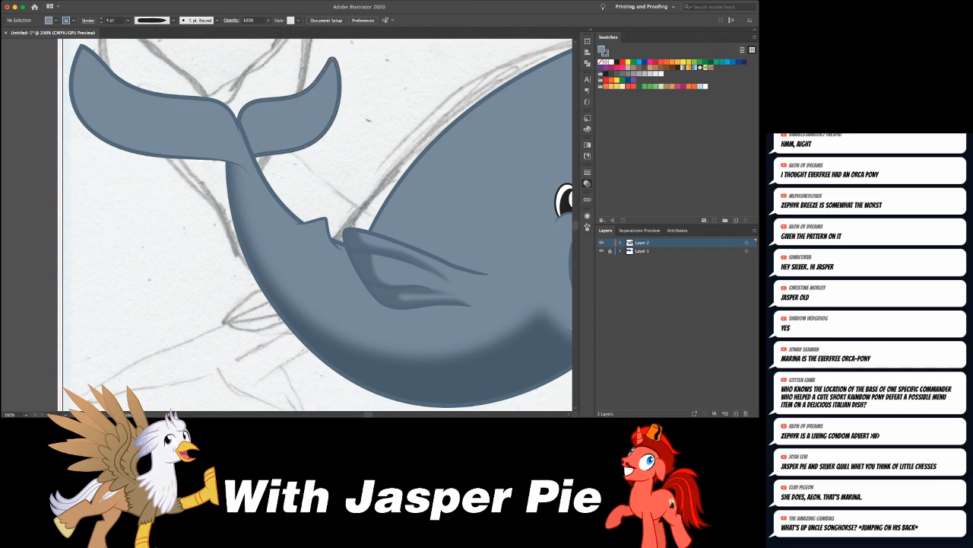
- Separate the left fluke into a strokeless filled shape and an unfilled outline copy pasted in place in front
click(163, 125)
key(a)
key(super+c)
key(super+f)
key(slash)
key(super+shift+a)
click(164, 126)
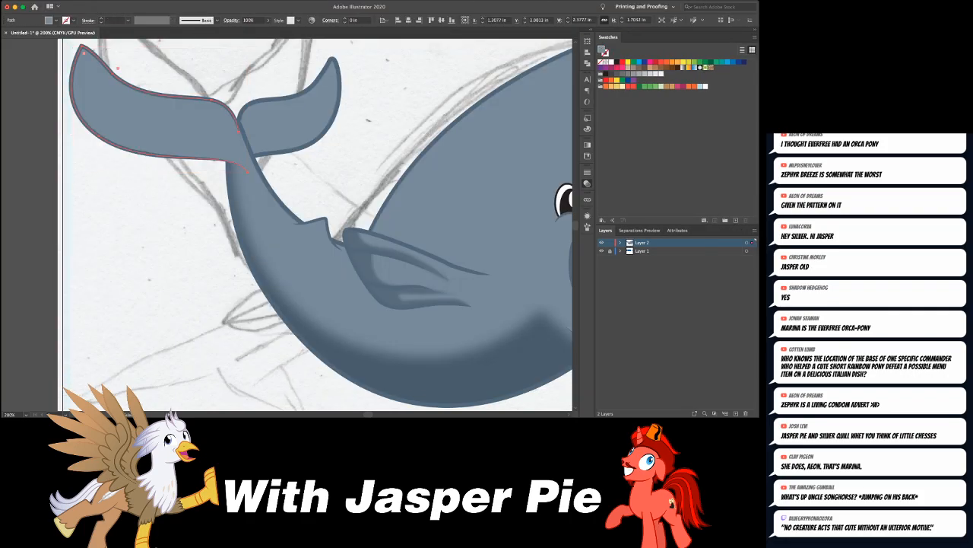
- Set drawing to occur inside the left fluke and sample the belly shadow's dark blue as the fill
key(shift+d)
key(super+shift+a)
key(i)
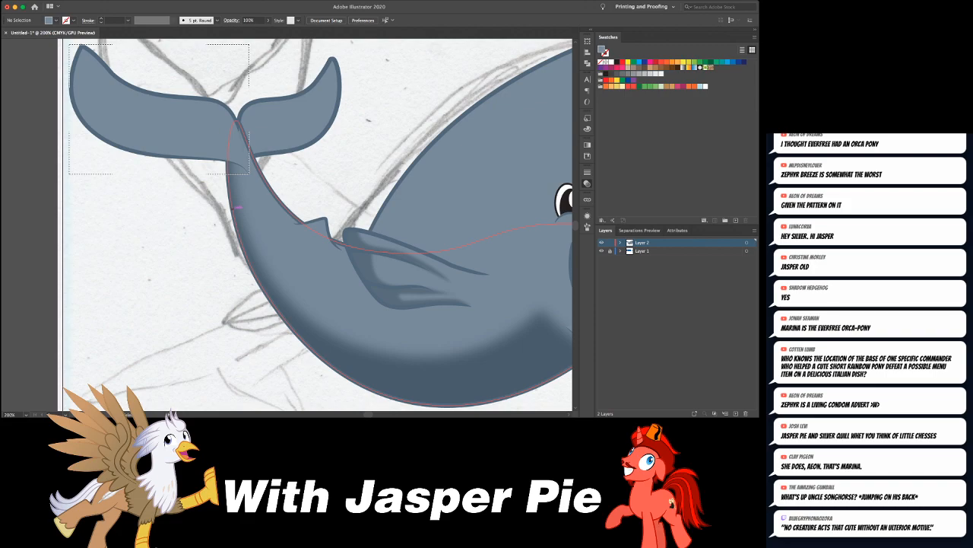
click(426, 380)
drag(220, 126, 282, 190)
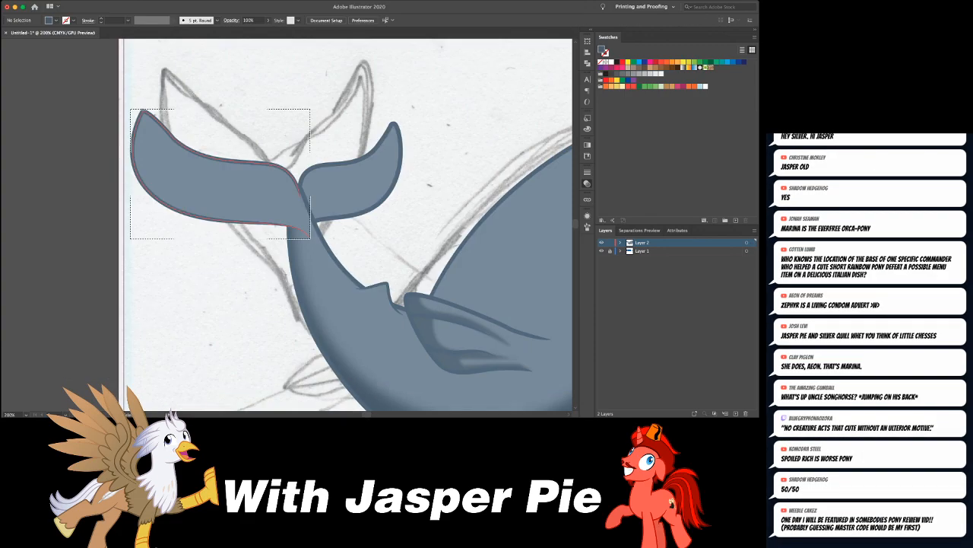
- Draw a closed dark shadow shape inside the left fluke, following its lower edge from the tip to the tail stem
click(146, 110)
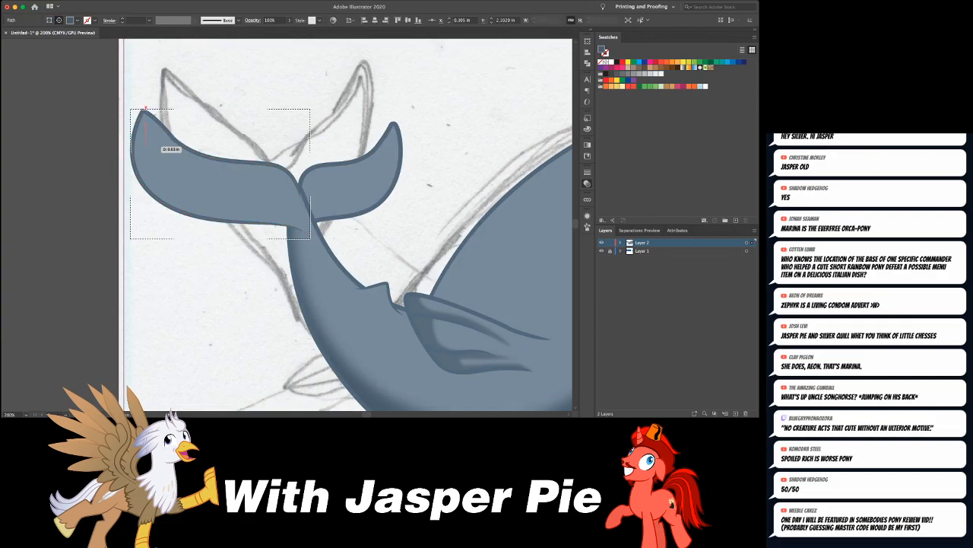
drag(150, 171, 157, 188)
key(super+z)
drag(221, 205, 302, 225)
click(307, 232)
drag(232, 226, 122, 178)
drag(145, 108, 166, 112)
- Soften the left fluke's shadow and move its anchor near the fluke's outer curve slightly inward, leaving nothing selected
key(v)
key(a)
click(146, 178)
drag(146, 177, 152, 178)
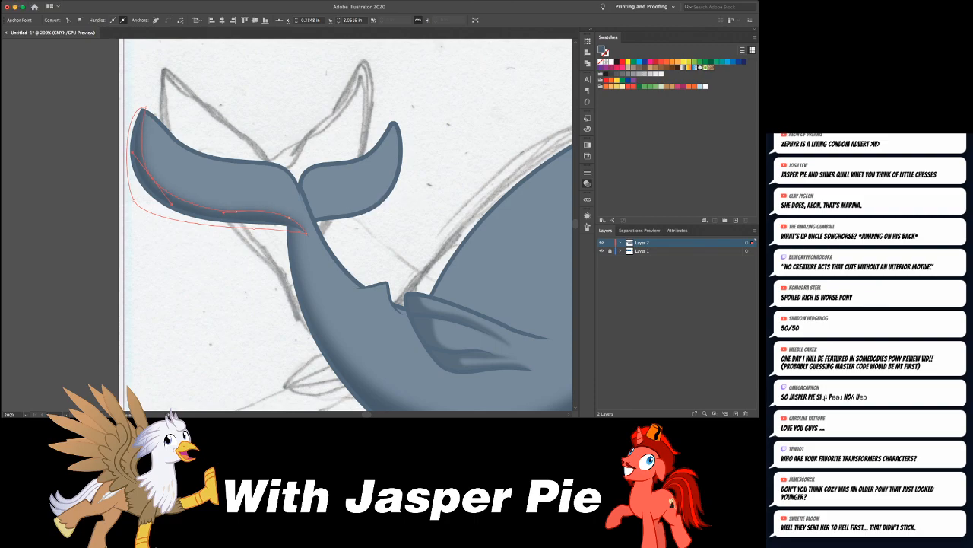
key(v)
key(super+shift+a)
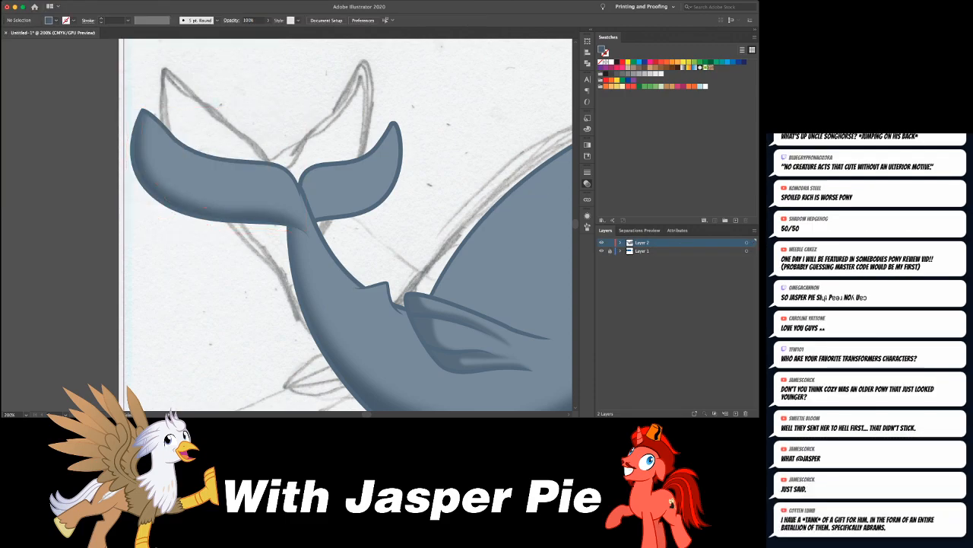
- Nudge the anchor where the right fluke meets the tail stem three steps down and one step left
key(super+minus)
key(super+minus)
key(super+minus)
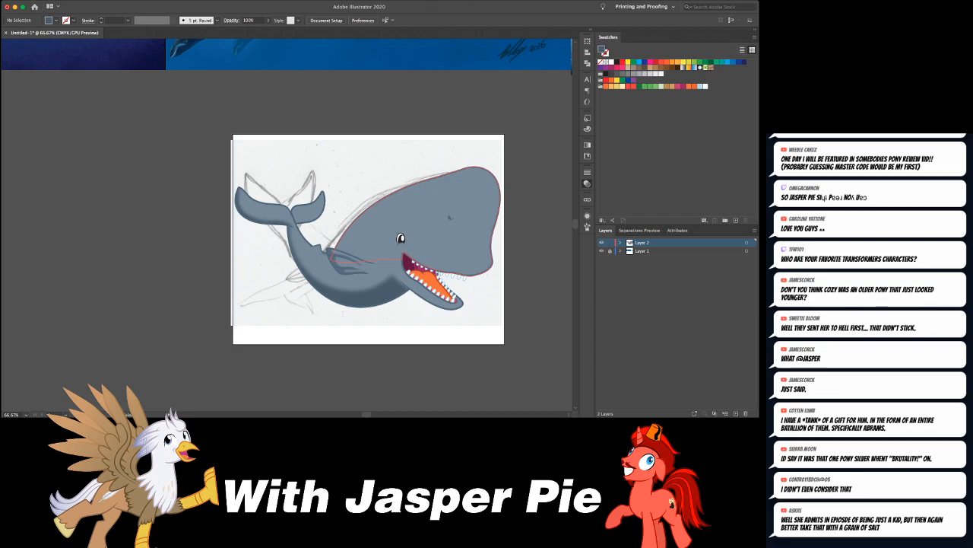
key(super+=)
key(super+=)
key(super+=)
key(super+=)
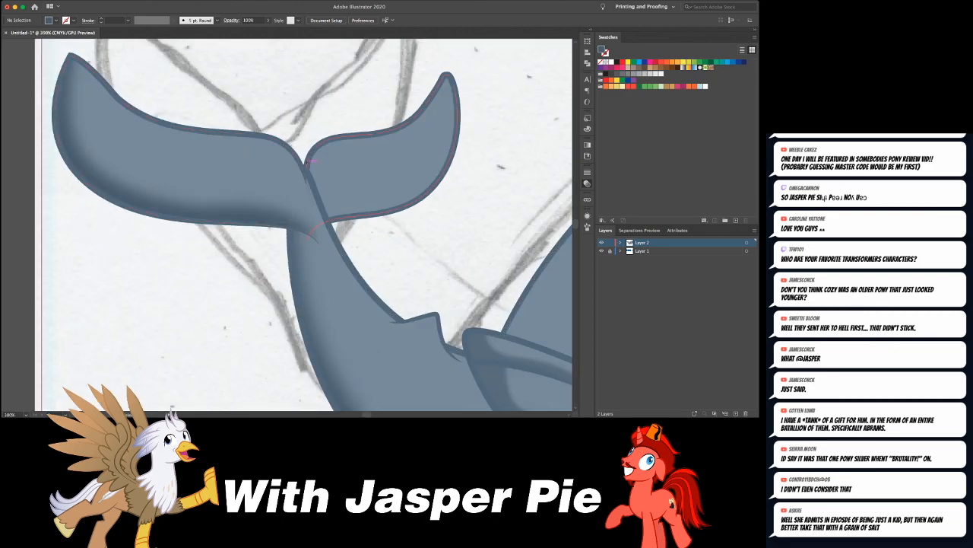
click(307, 167)
key(Down)
key(Down)
key(Down)
key(Left)
key(super+shift+a)
- Draw a small dark triangular shadow on the body just beneath the dorsal fin
scroll(287, 225, down, 6)
scroll(287, 224, right, 4)
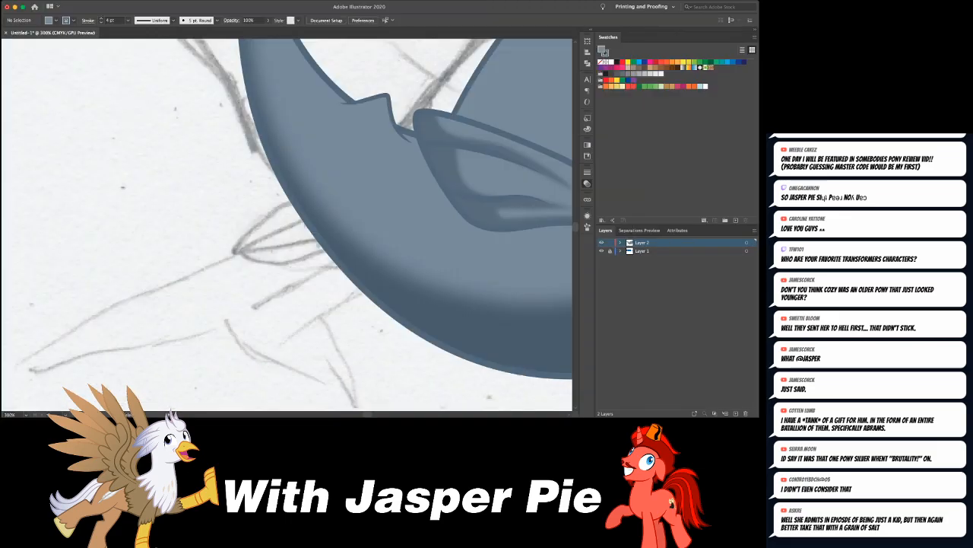
scroll(287, 224, up, 4)
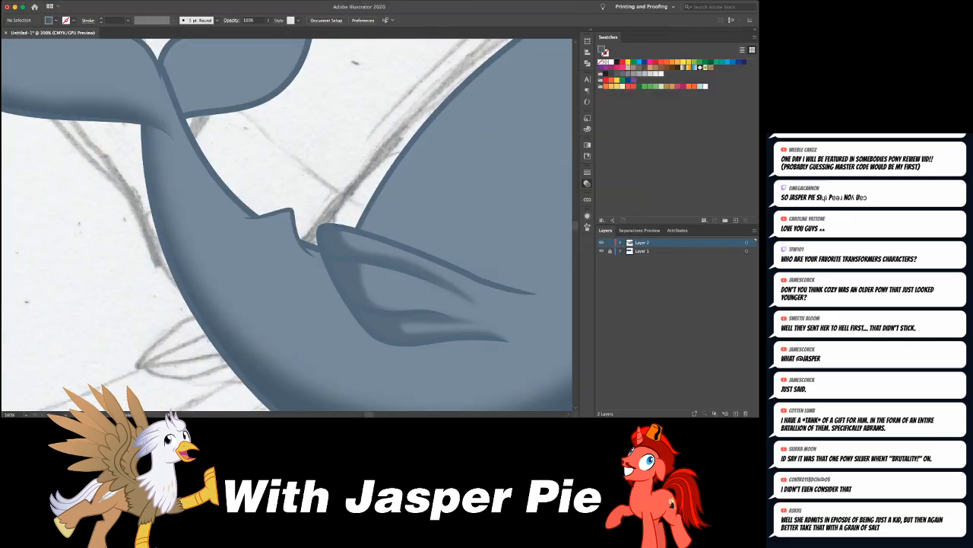
click(240, 225)
drag(295, 258, 303, 259)
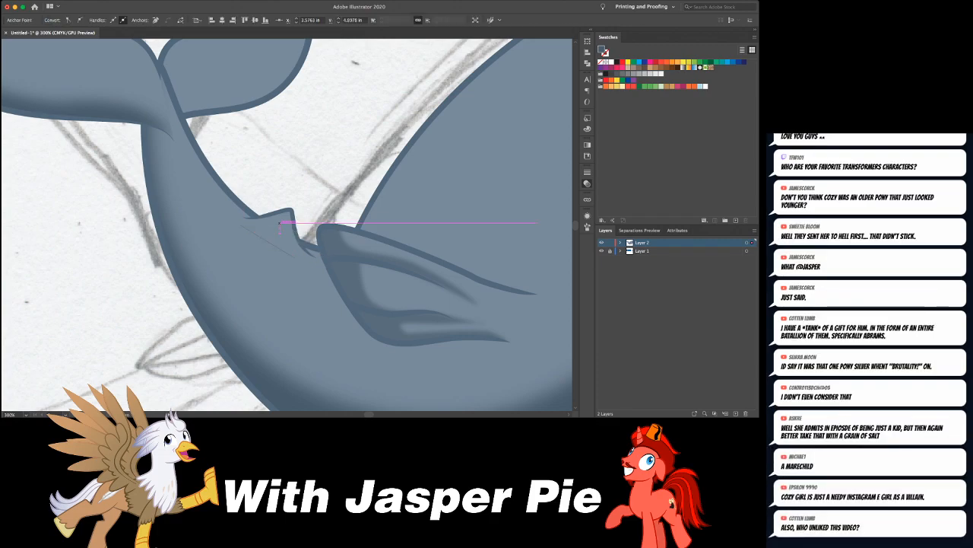
click(291, 226)
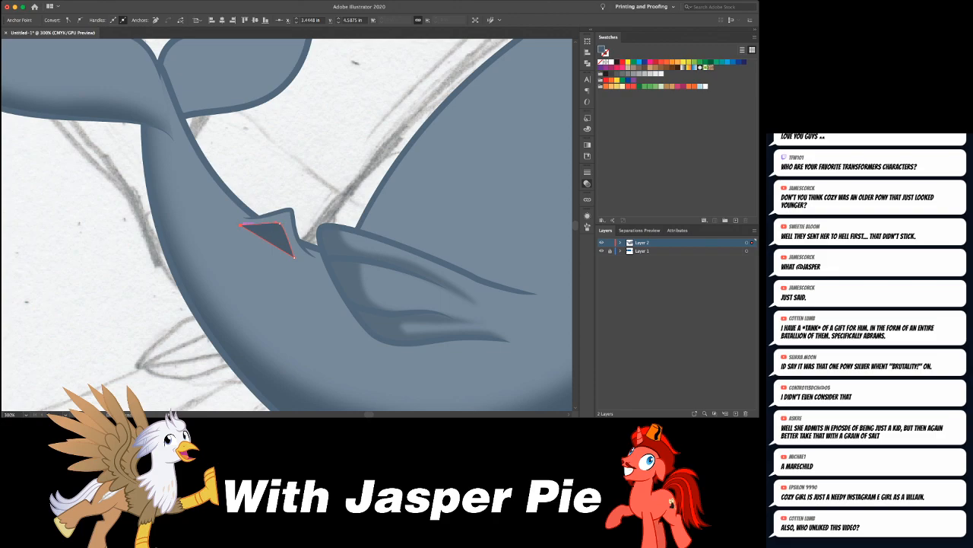
click(240, 225)
- Curve the sides of the dorsal fin shadow and shift its corners to follow the fin's outline
drag(293, 257, 260, 226)
key(shift+c)
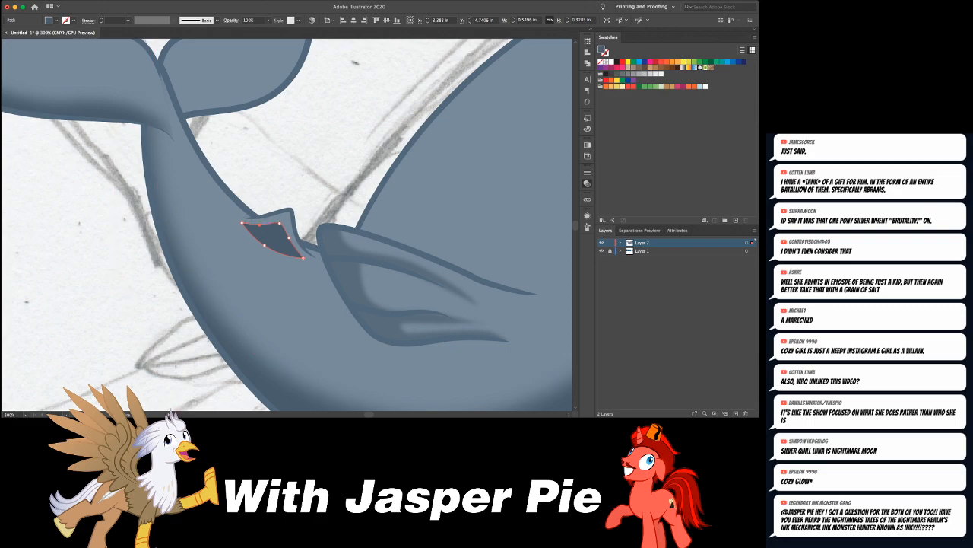
drag(279, 224, 261, 222)
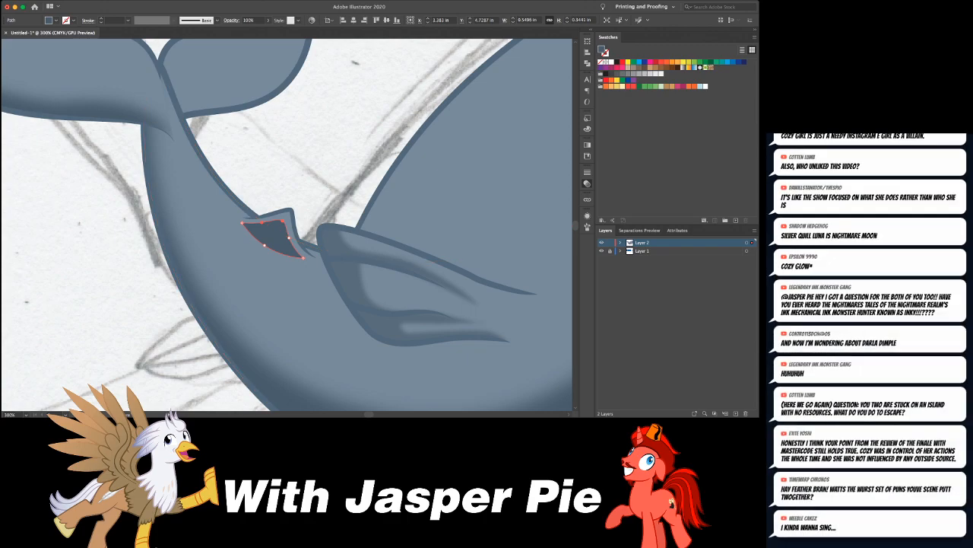
- Try applying the last-used blur effect to the dorsal fin shadow
key(super+shift+e)
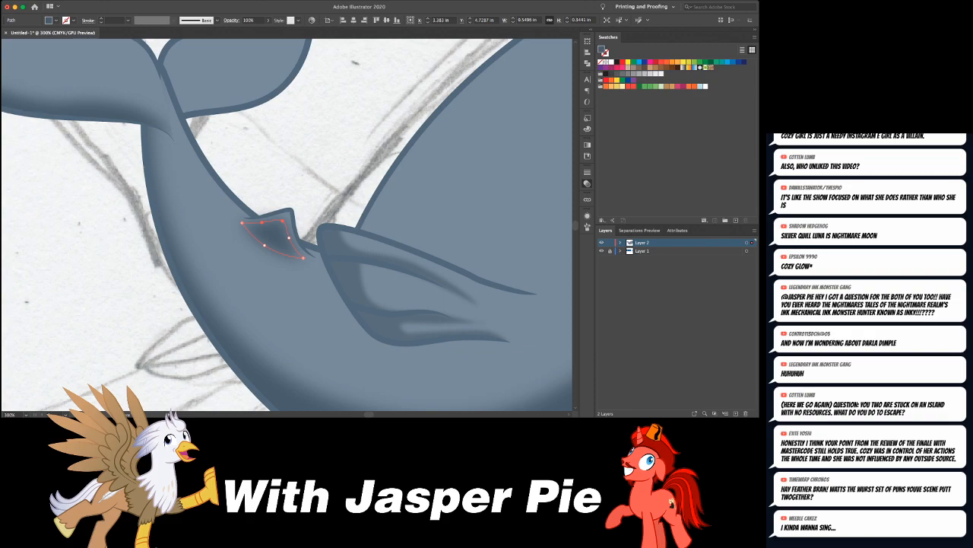
key(super+z)
key(super+z)
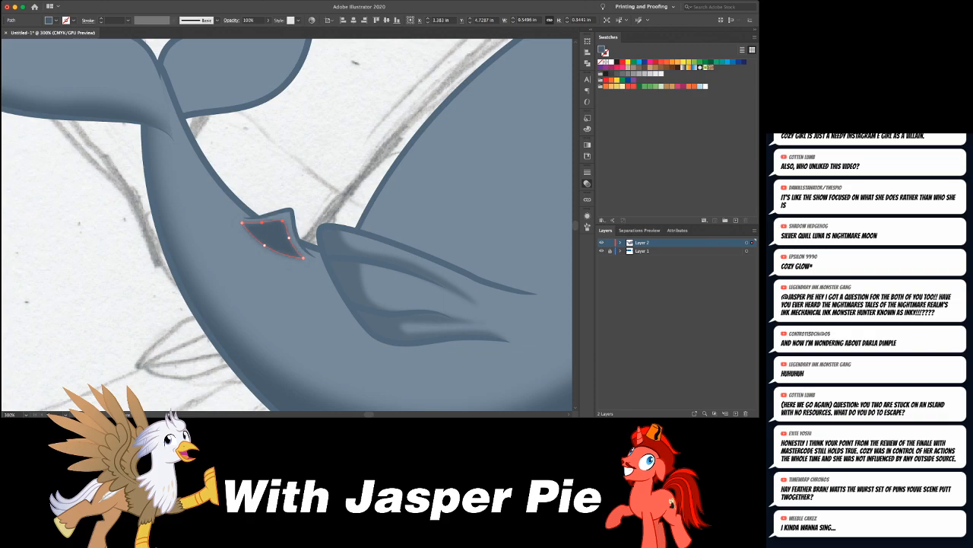
key(super+shift+a)
key(super+0)
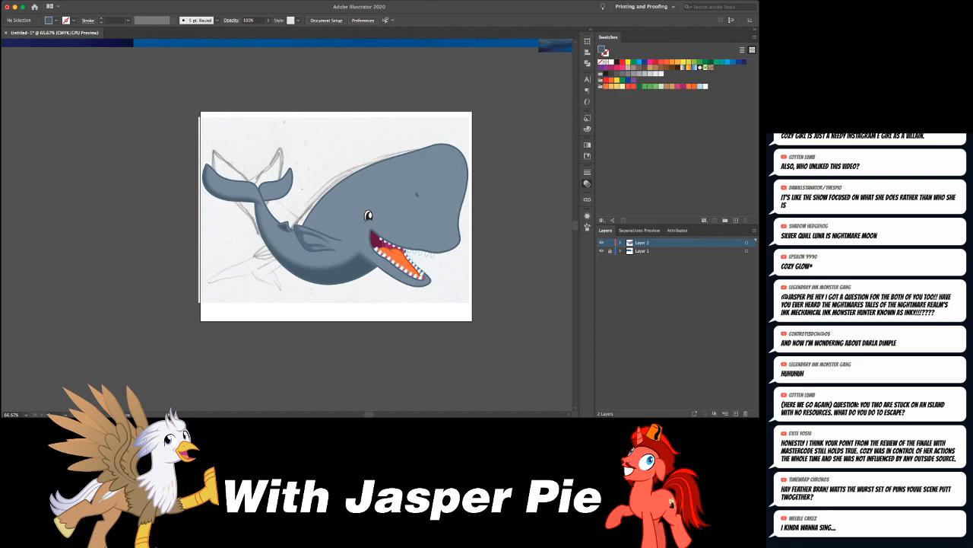
- Set drawing to occur inside the head shape and sample the belly shadow's dark blue as the fill
scroll(336, 216, right, 2)
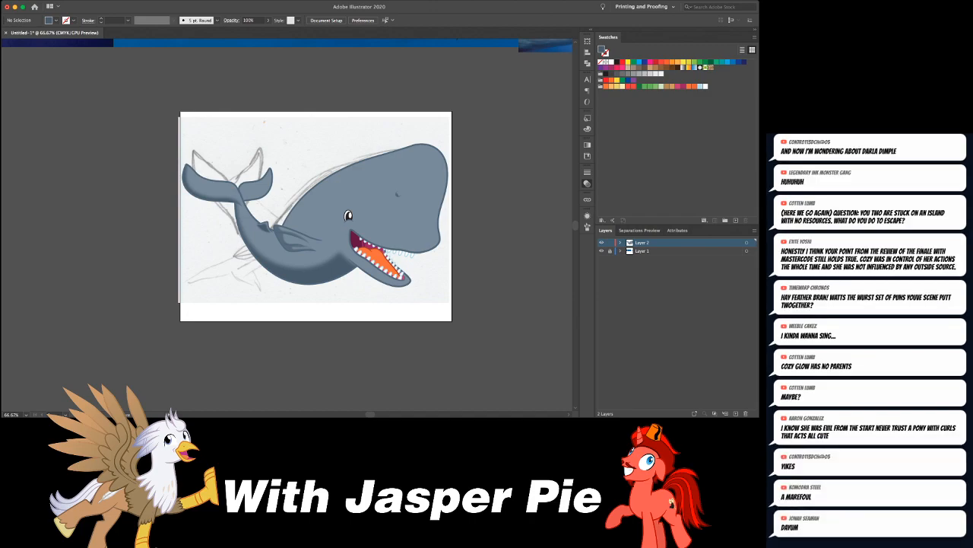
key(super+equal)
key(super+equal)
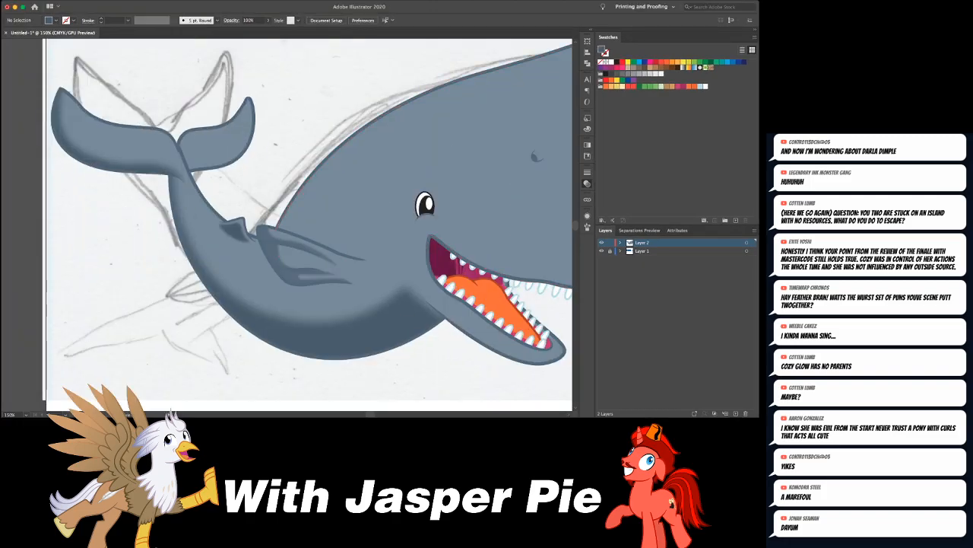
scroll(287, 224, right, 5)
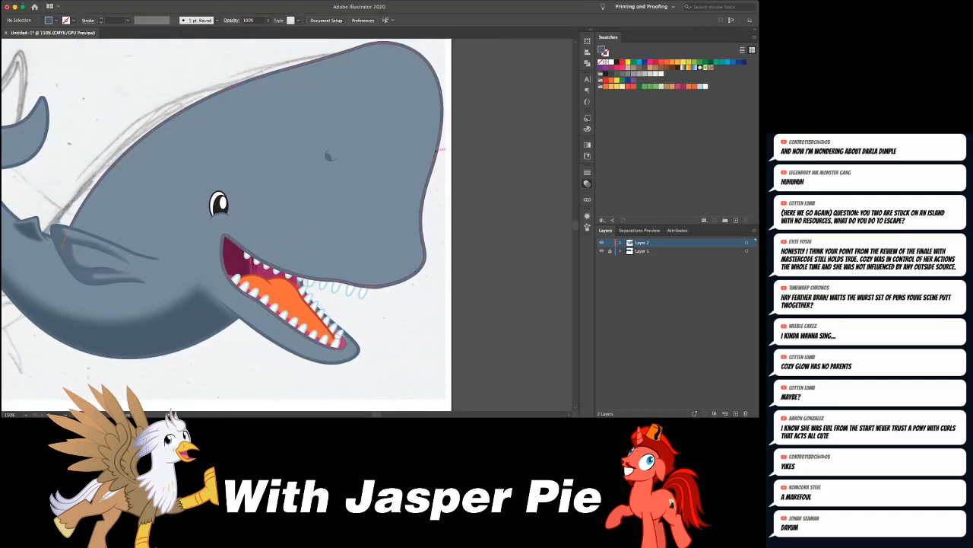
click(343, 190)
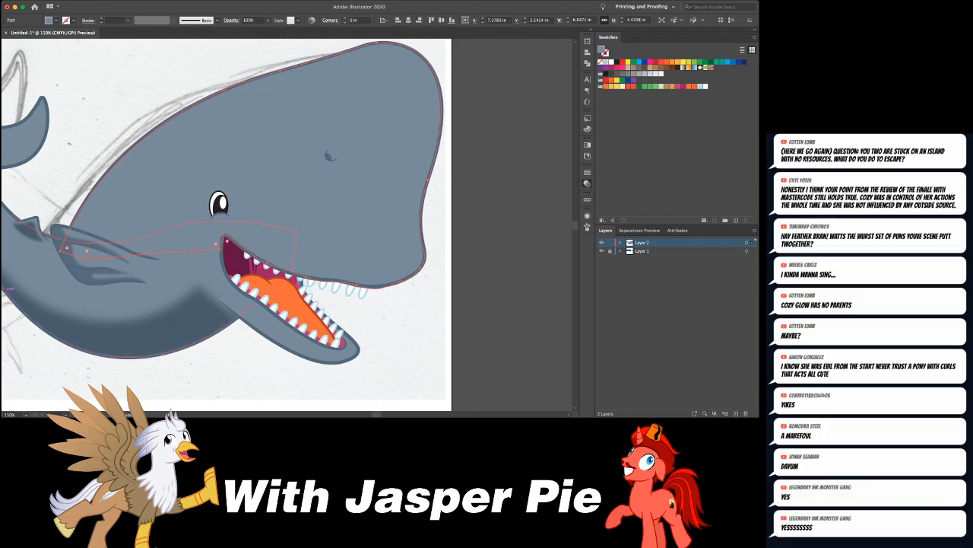
key(shift+d)
key(super+shift+a)
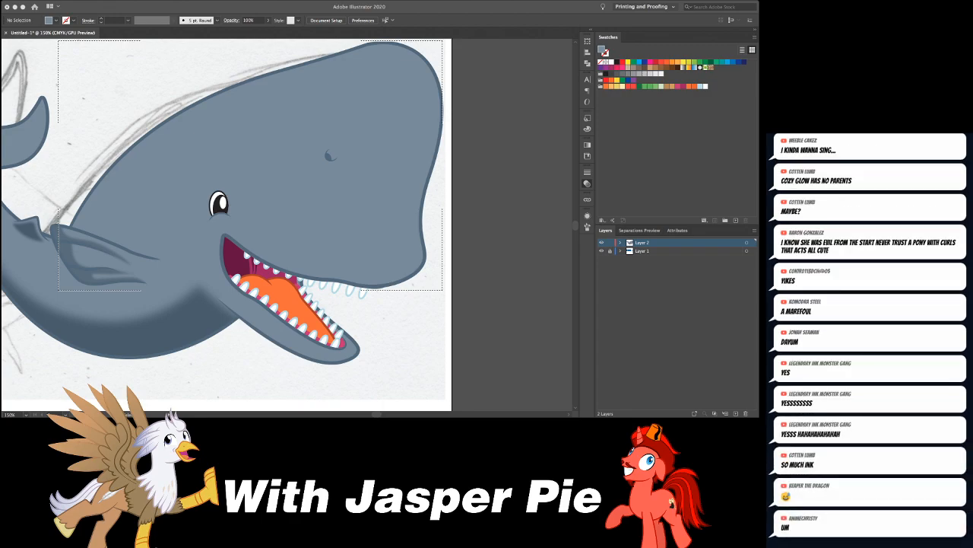
scroll(225, 220, down, 2)
scroll(226, 220, right, 2)
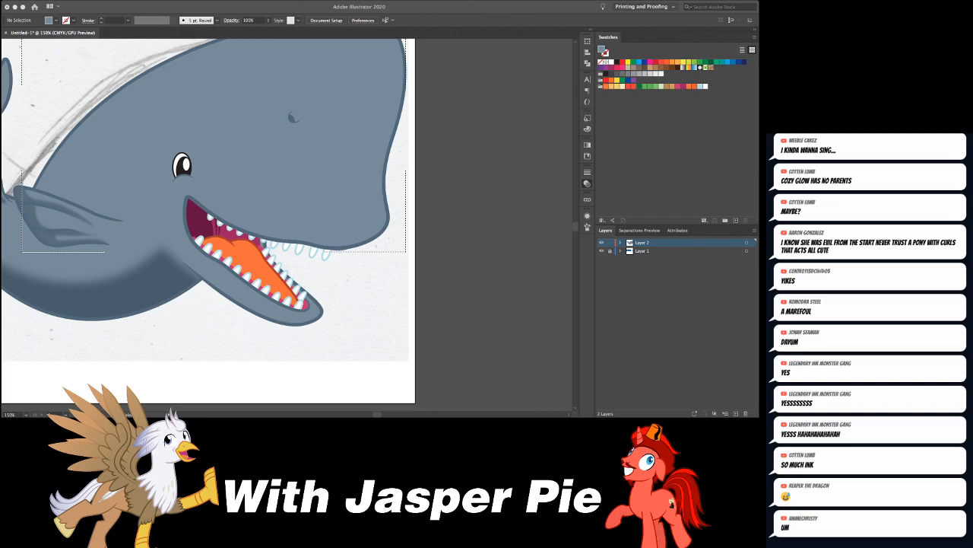
scroll(206, 221, right, 3)
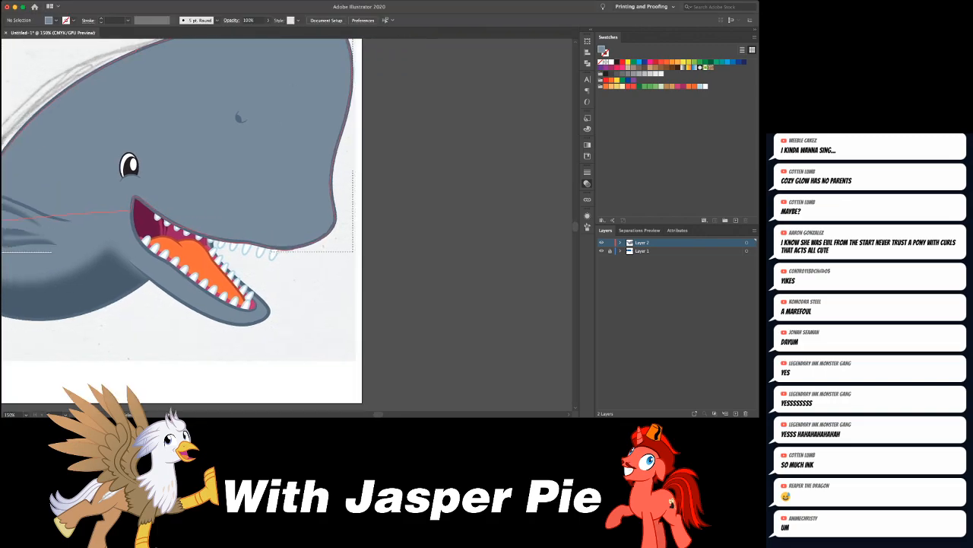
scroll(205, 221, left, 3)
scroll(205, 221, up, 2)
click(99, 329)
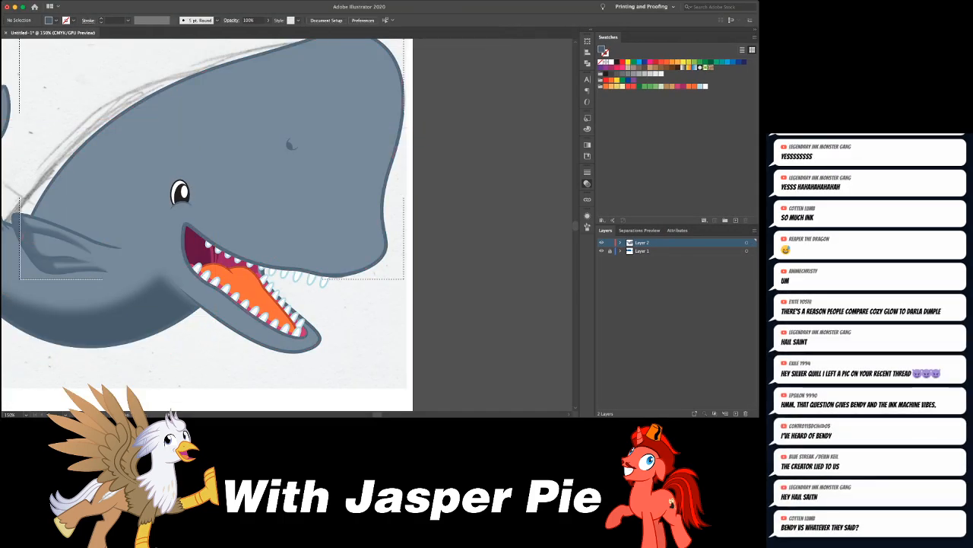
click(403, 111)
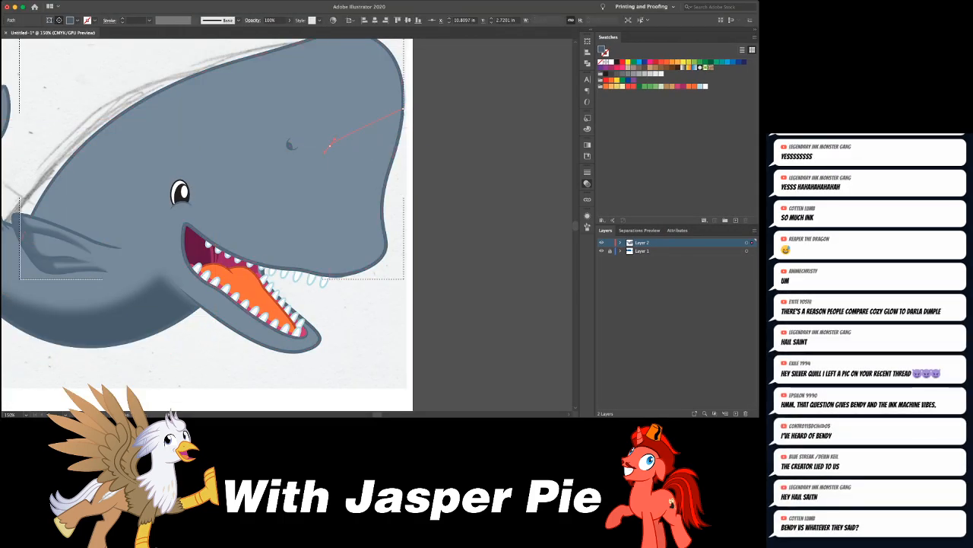
key(super+z)
key(super+z)
- Draw a closed dark shadow inside the head from the snout's front edge, below the nostril, down to the mouth and around the chin
click(404, 119)
click(361, 145)
click(319, 139)
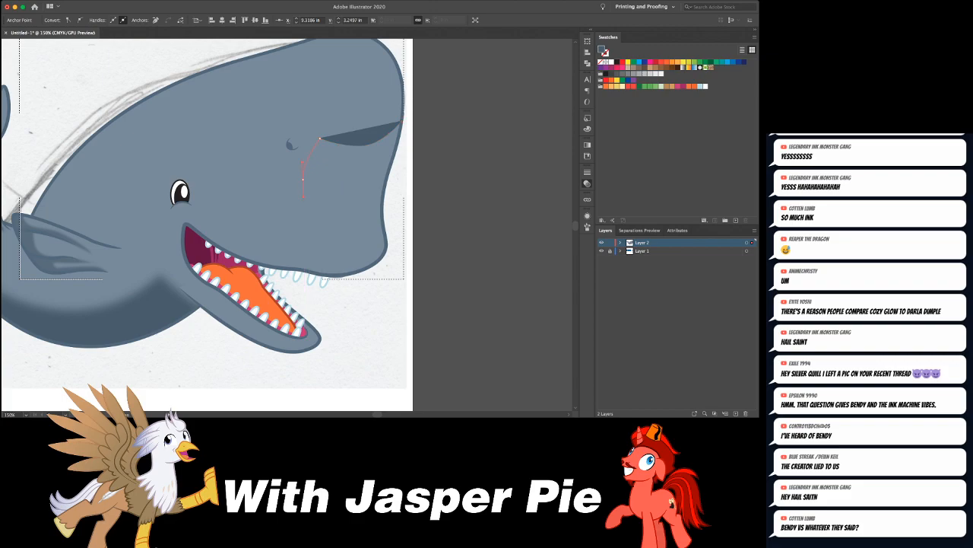
click(305, 179)
click(307, 219)
click(264, 233)
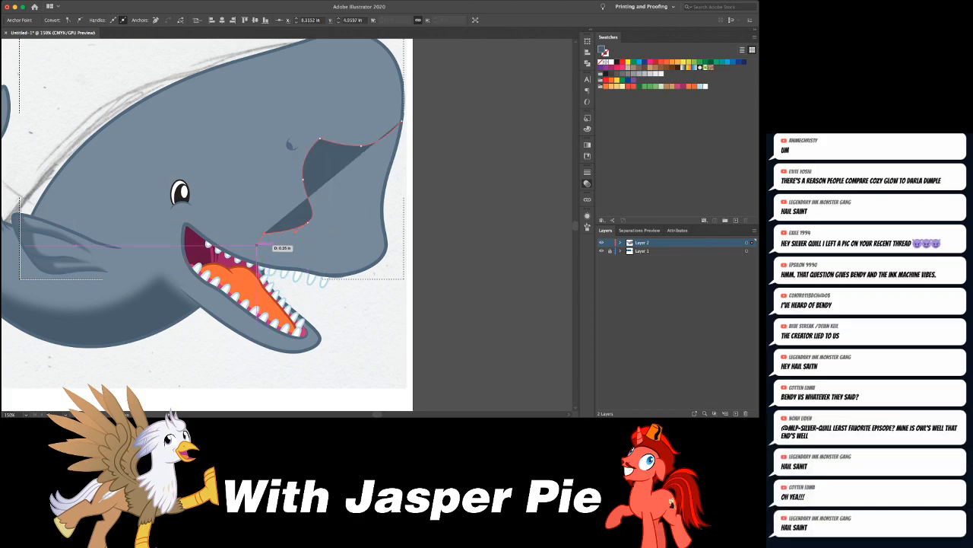
key(ctrl+z)
click(215, 230)
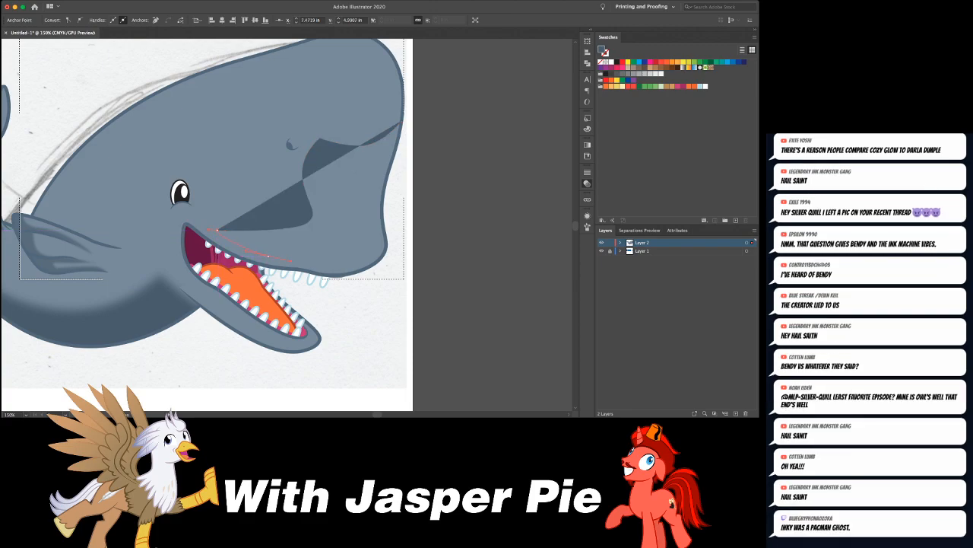
click(268, 256)
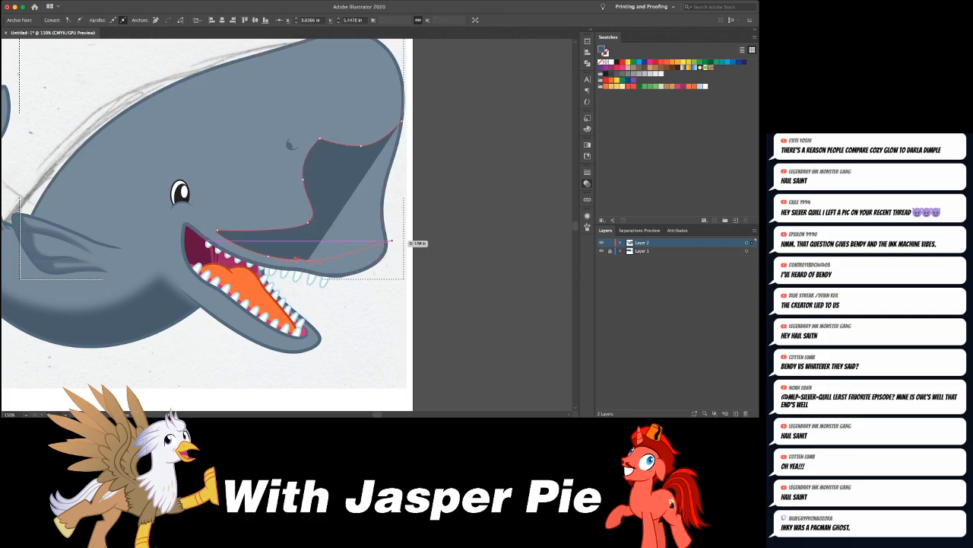
drag(395, 220, 403, 168)
click(401, 121)
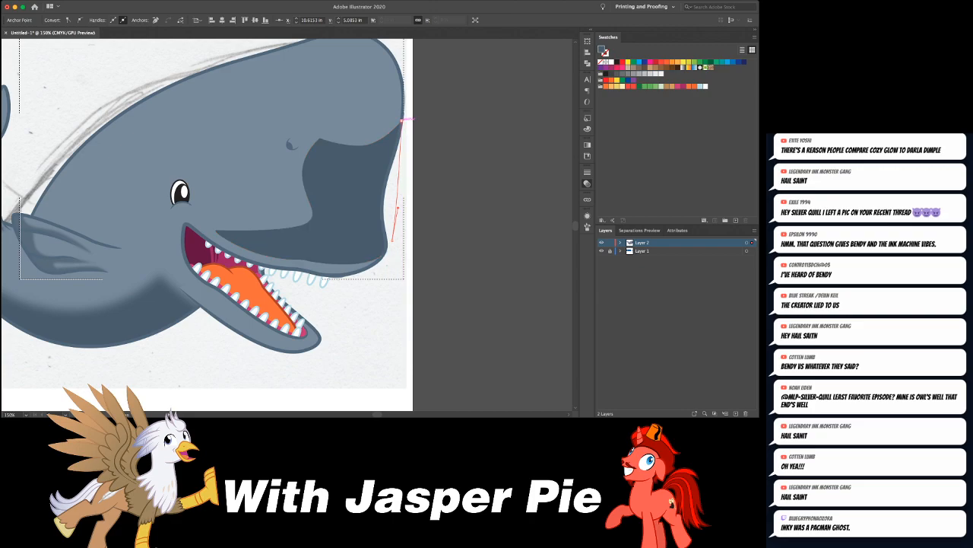
- Soften the edges of the head shadow and leave it deselected
drag(336, 121, 245, 47)
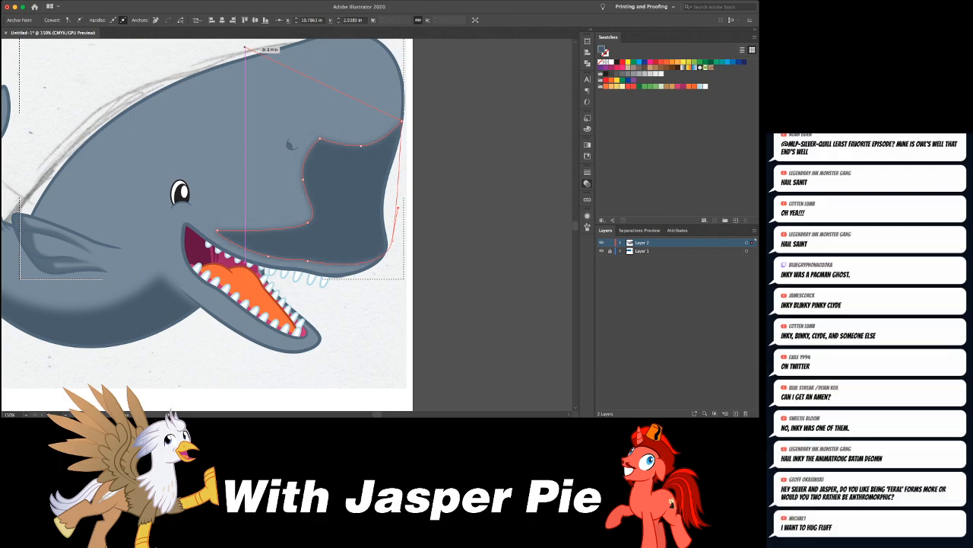
click(430, 210)
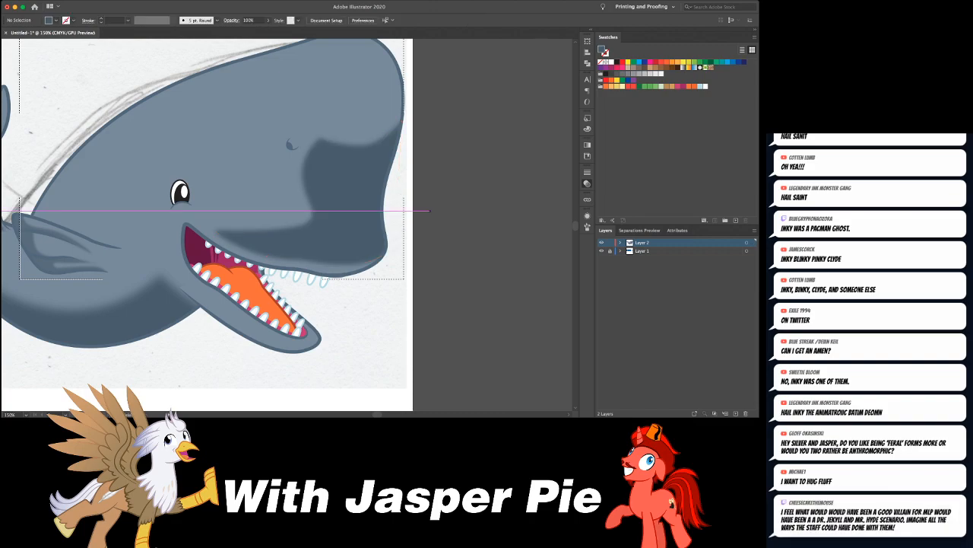
key(super+minus)
key(super+minus)
key(super+equal)
key(super+equal)
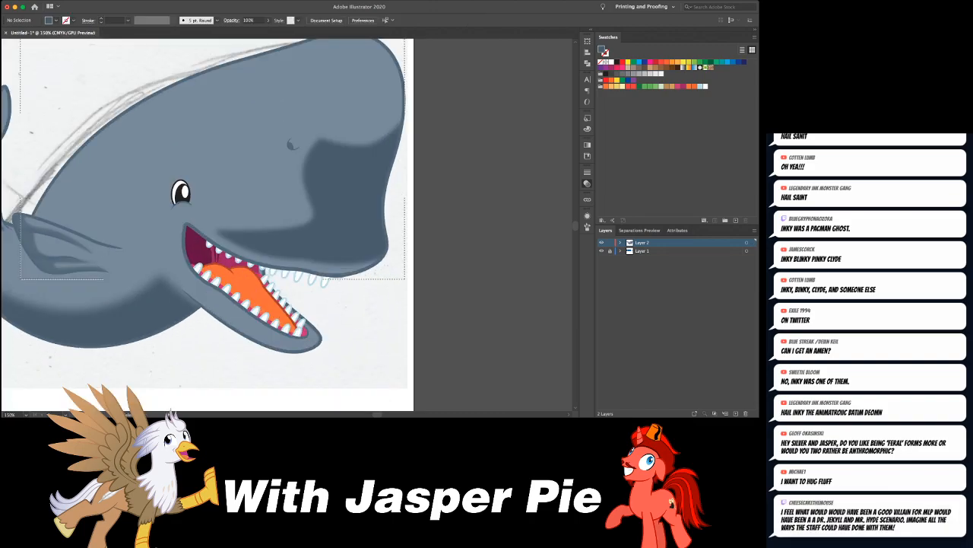
- Shift the head shadow's inner anchors near the nostril and above the mouth slightly toward the eye
drag(322, 140, 318, 137)
drag(304, 179, 302, 230)
click(334, 202)
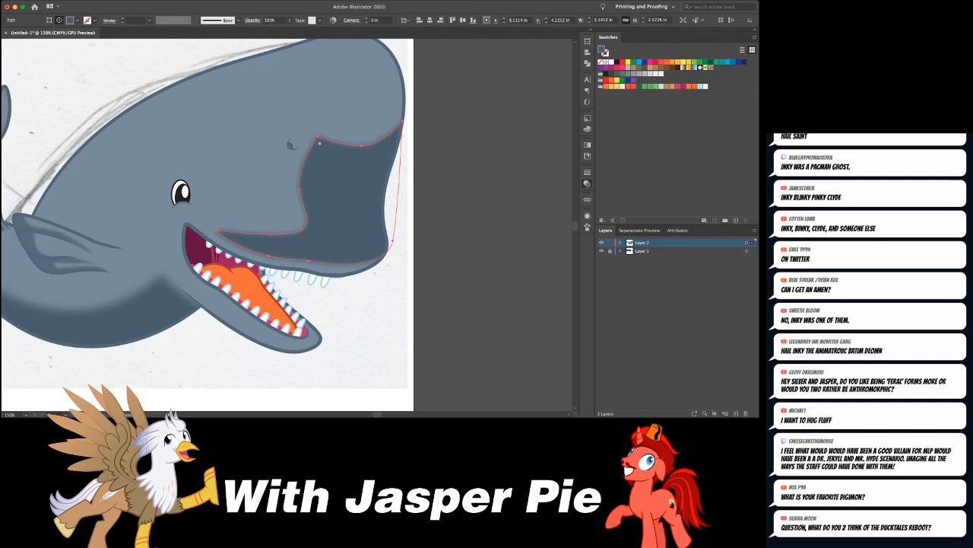
key(super+shift+a)
key(super+minus)
key(super+minus)
key(super+minus)
key(super+minus)
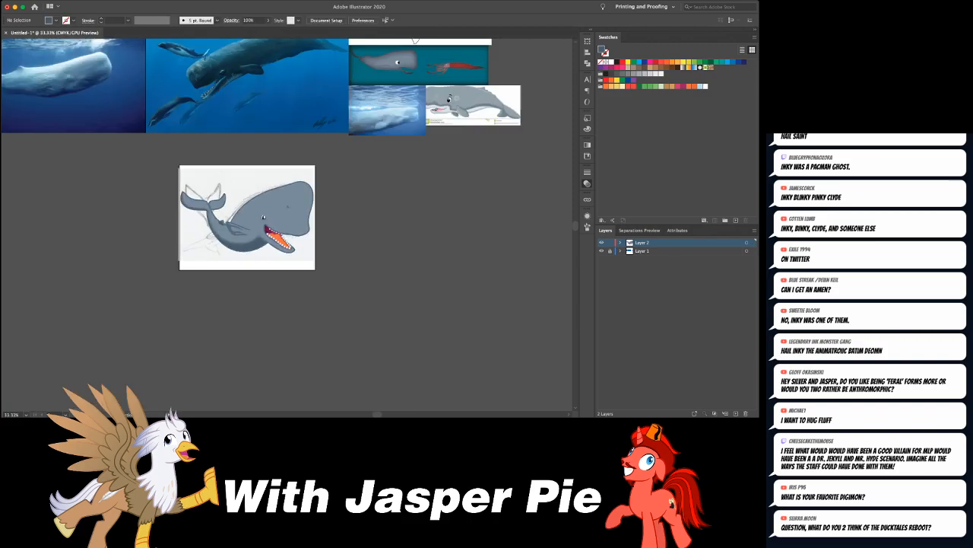
- Draw a closed teardrop-shaped dark shadow on the head just below the nostril, tapering up toward the snout
key(super+equal)
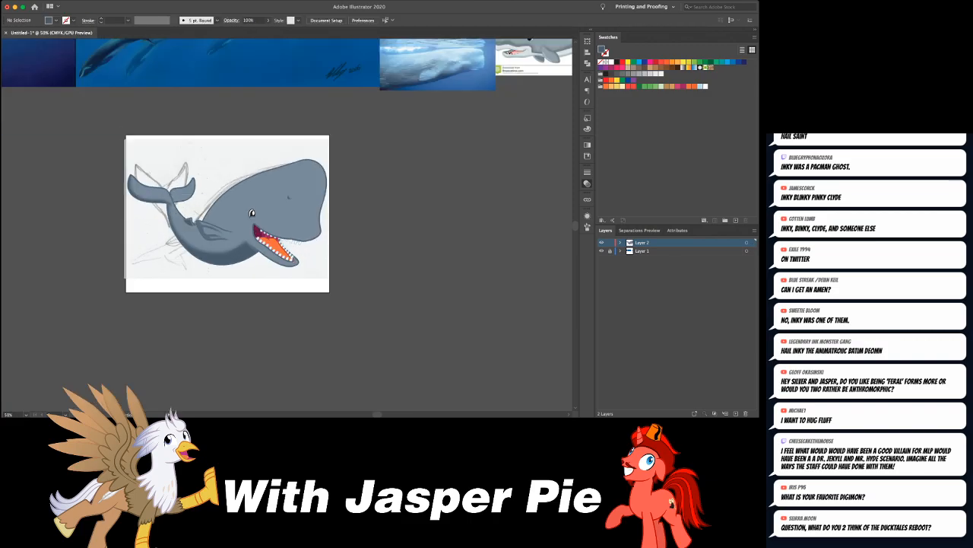
drag(205, 190, 297, 231)
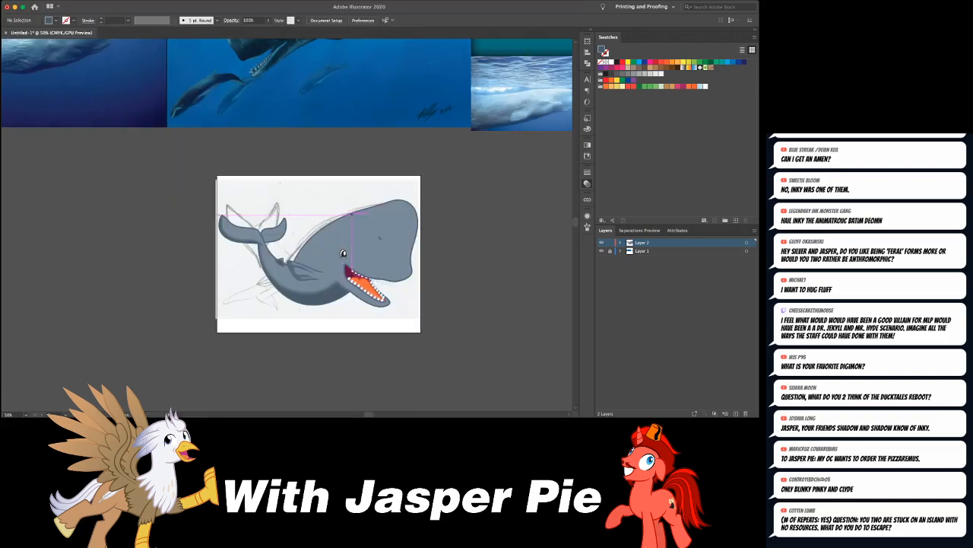
drag(353, 214, 345, 215)
key(super+equal)
key(super+equal)
key(super+equal)
drag(533, 255, 264, 159)
click(330, 112)
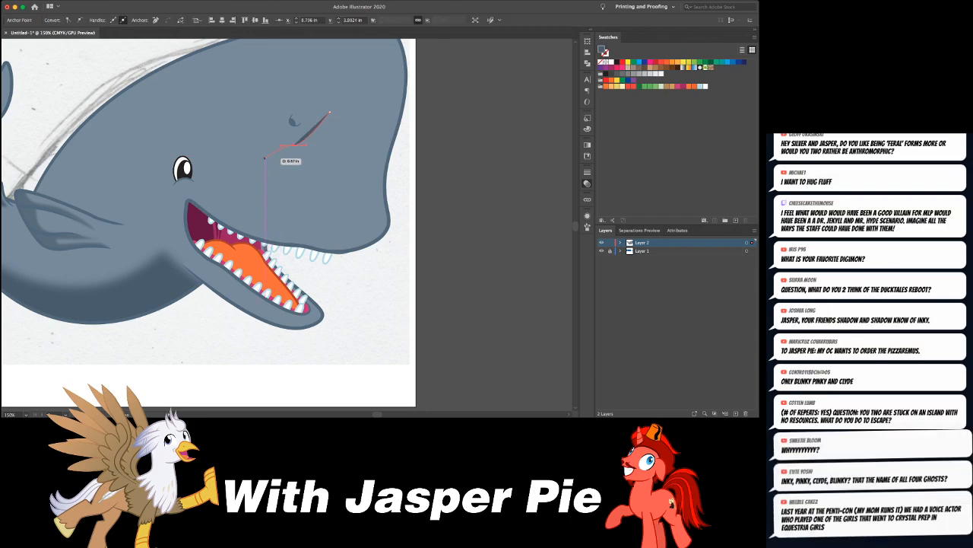
click(270, 190)
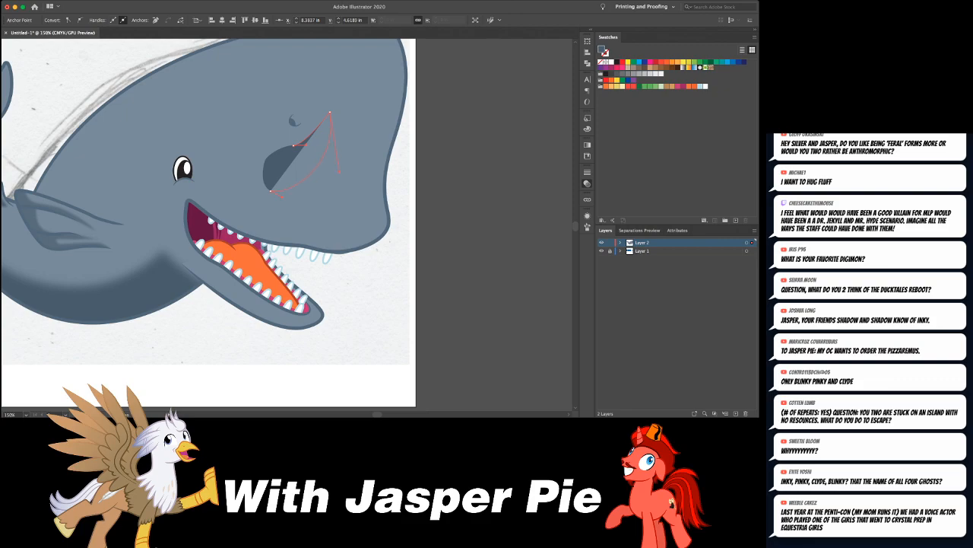
drag(330, 112, 321, 52)
- Pull the rounded end of the shadow below the nostril toward the eye, shift the shape slightly toward the snout, and deselect it
scroll(299, 64, left, 3)
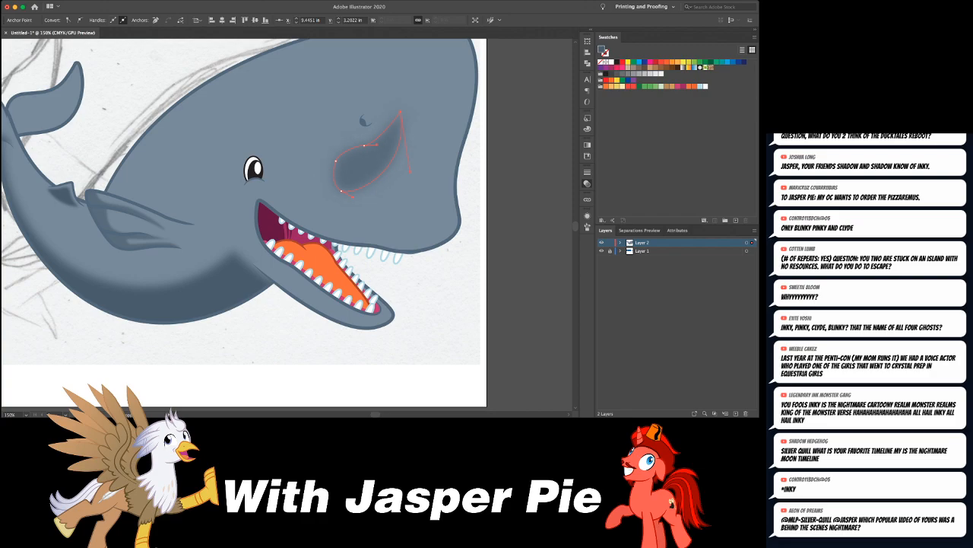
click(358, 187)
drag(338, 162, 323, 178)
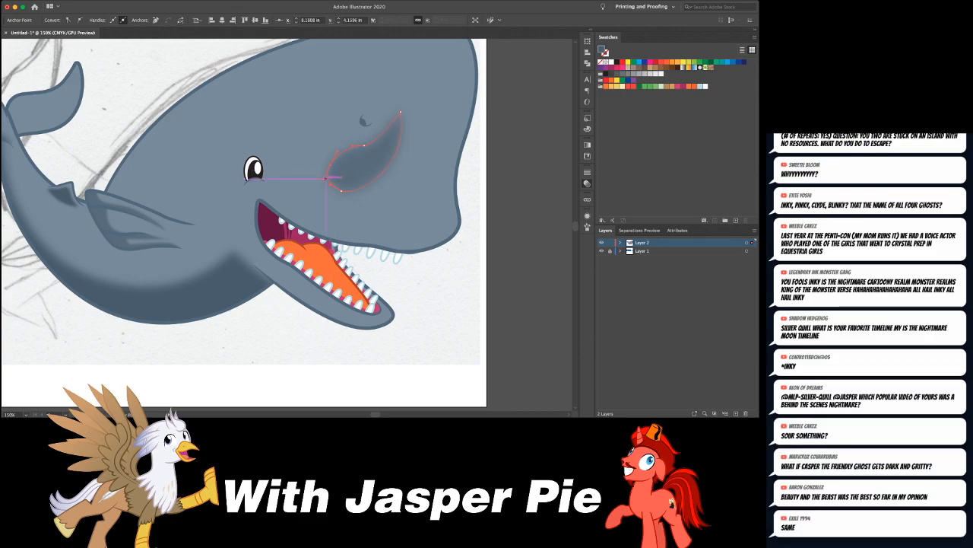
drag(381, 153, 387, 155)
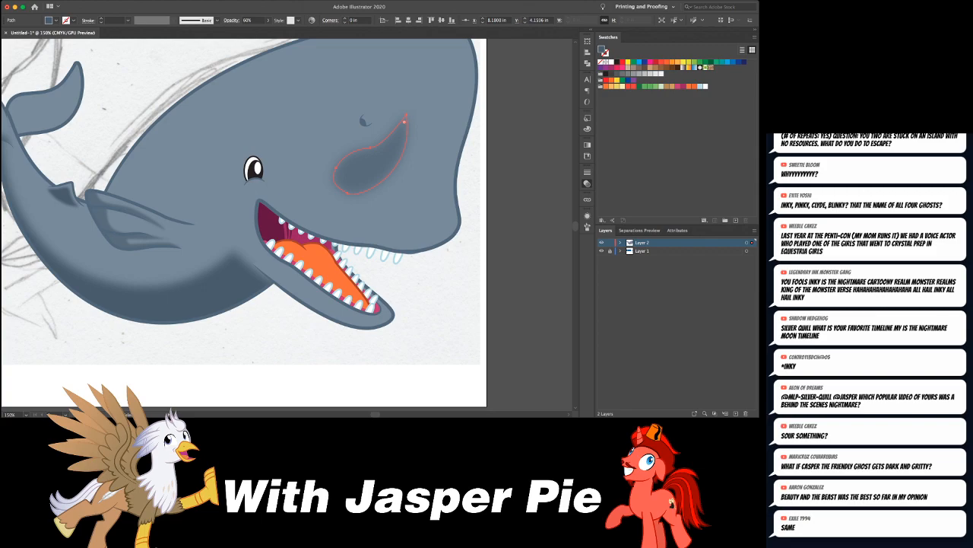
click(473, 146)
- Raise the lower edge of the shadow below the nostril to form a slimmer crescent, and leave it deselected
scroll(473, 145, right, 1)
key(super+minus)
key(super+minus)
key(super+equal)
key(super+equal)
click(365, 183)
mouse_move(353, 195)
mouse_down()
mouse_move(343, 188)
mouse_move(360, 178)
mouse_up()
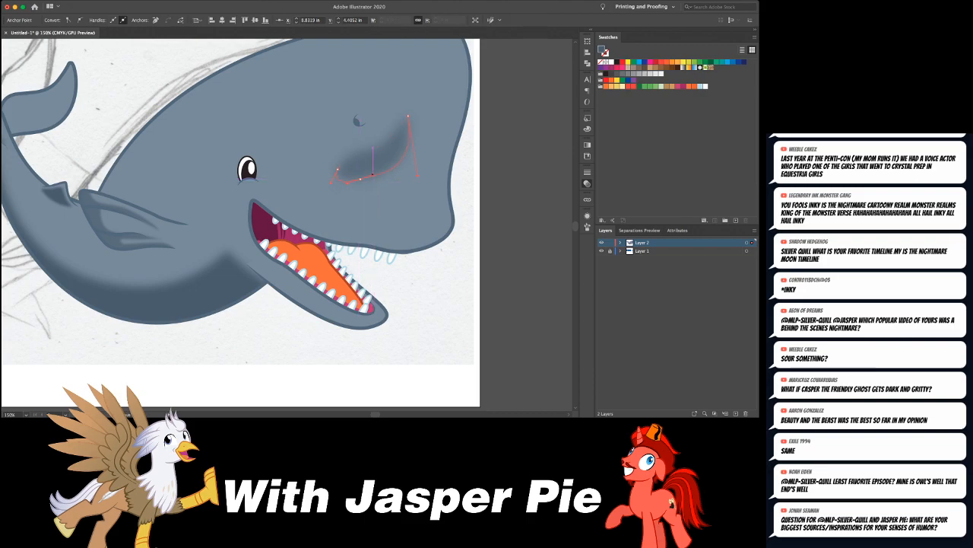
mouse_move(372, 149)
mouse_down()
mouse_move(365, 147)
mouse_move(388, 152)
mouse_up()
key(super+shift+a)
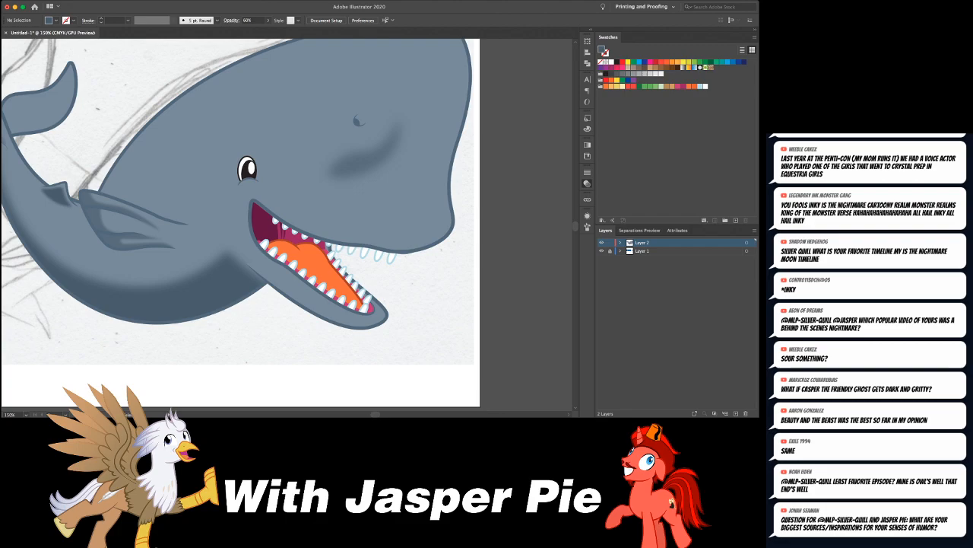
- Compare the whole shaded whale with the sperm whale reference images above the artboard
key(super+minus)
key(super+minus)
key(super+minus)
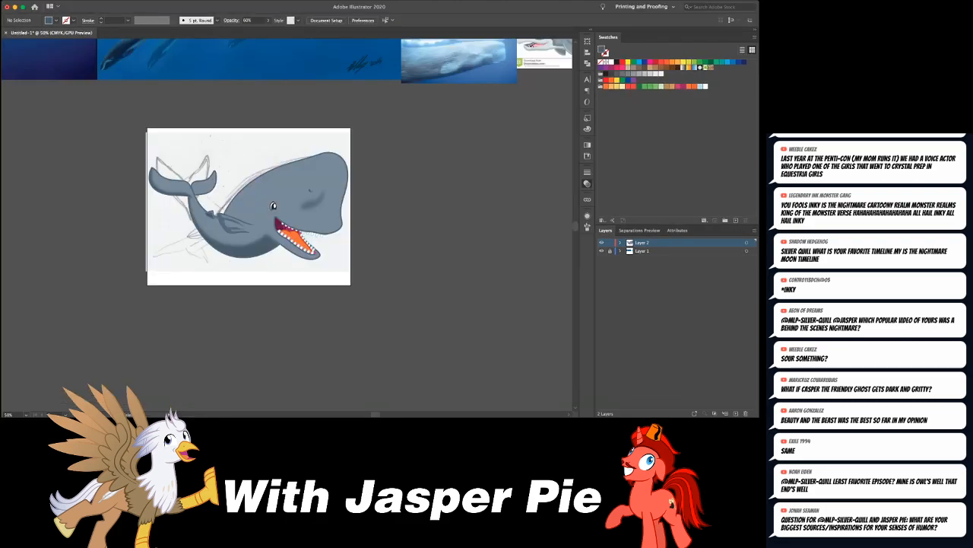
scroll(289, 221, up, 5)
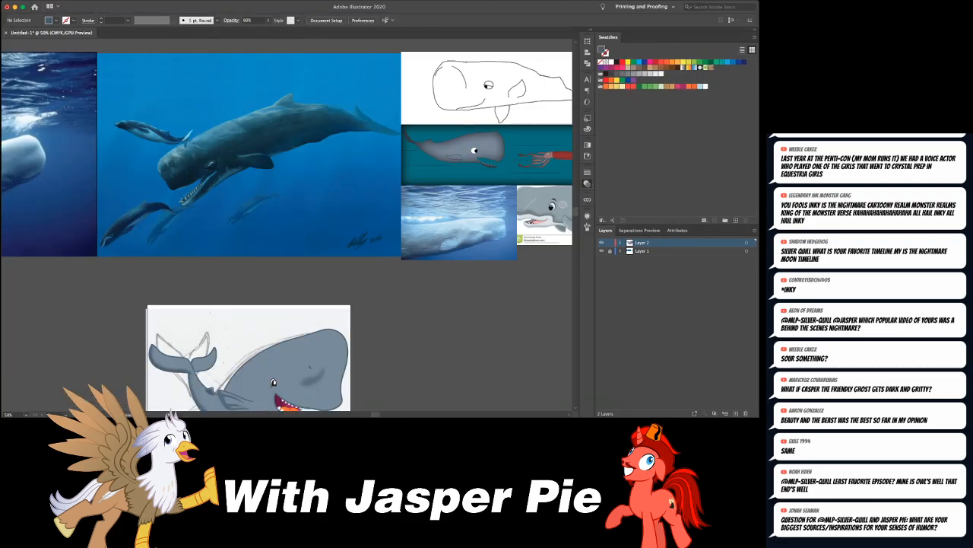
scroll(289, 221, left, 4)
scroll(289, 221, down, 2)
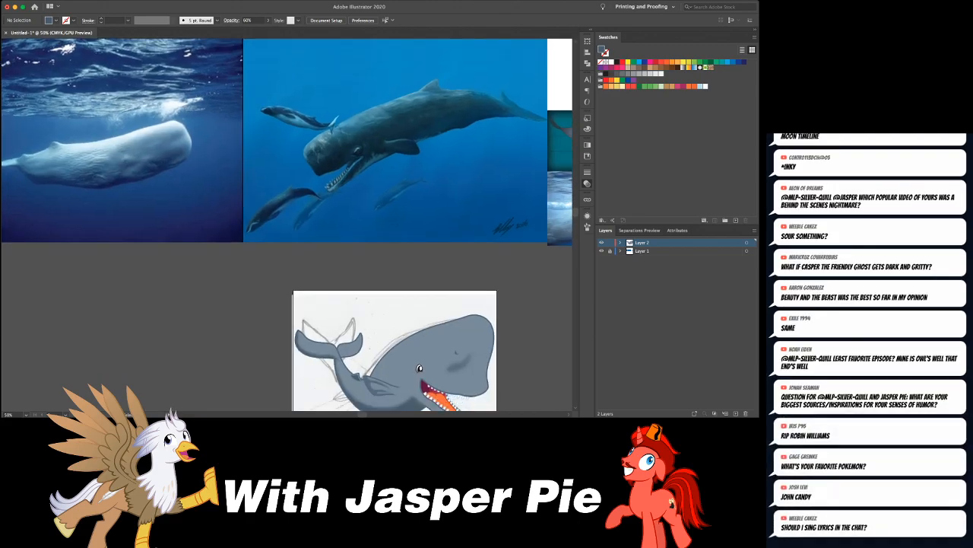
scroll(289, 220, left, 2)
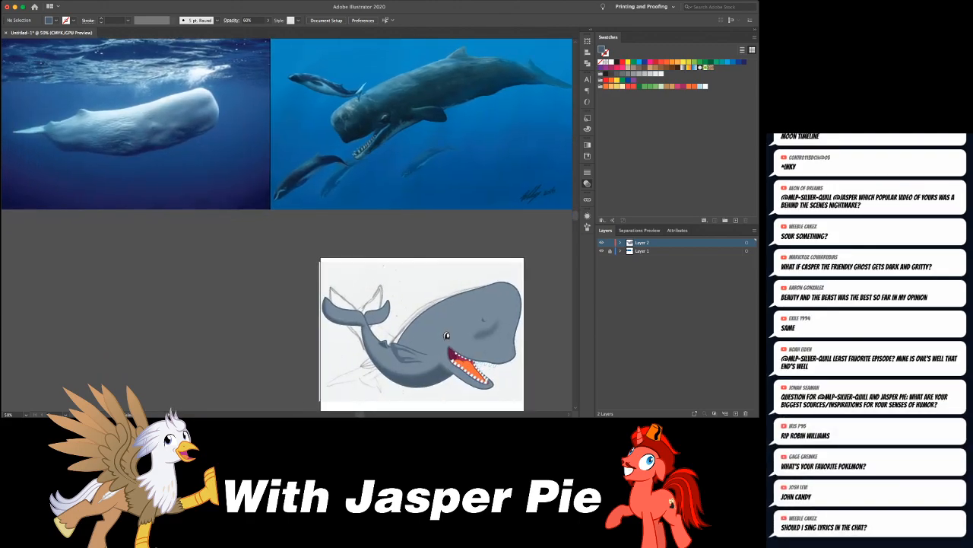
scroll(289, 221, down, 1)
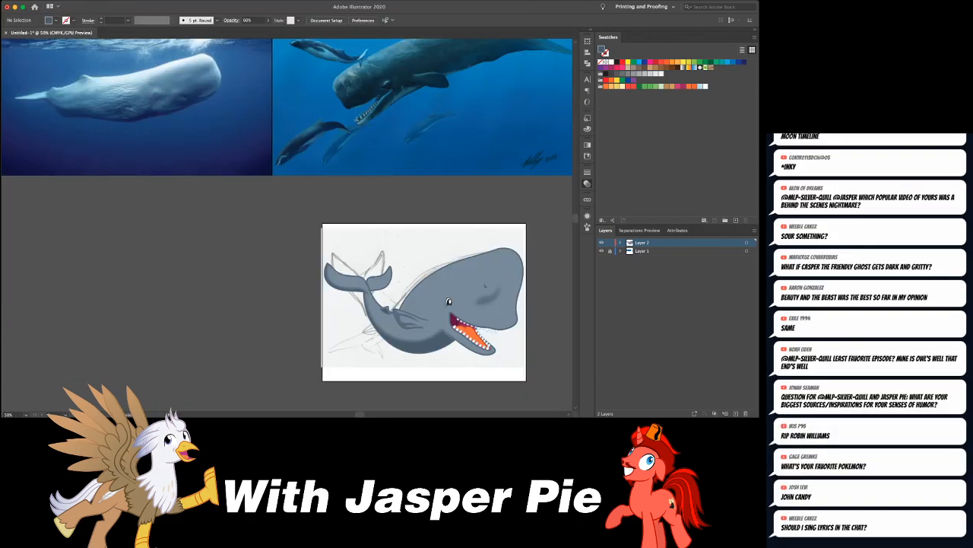
scroll(289, 221, right, 1)
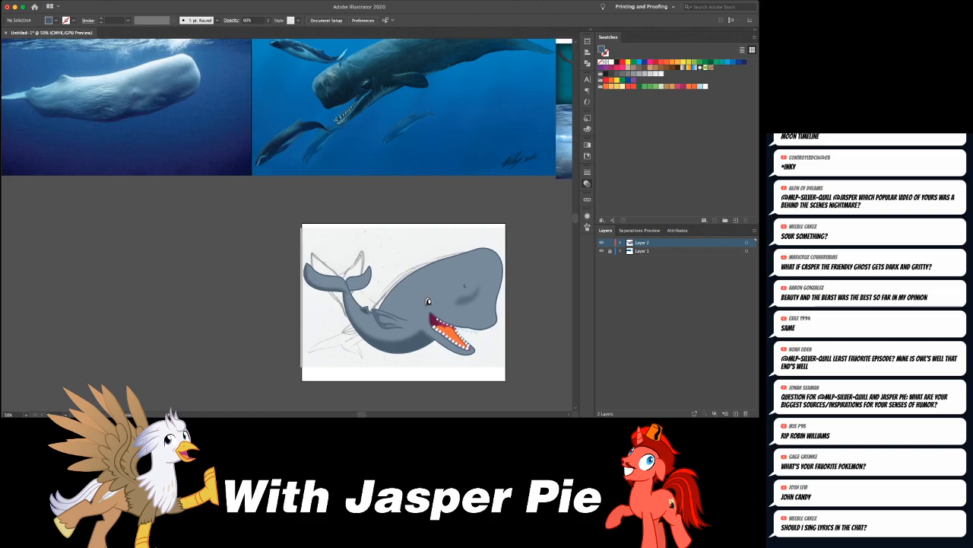
scroll(289, 221, right, 2)
scroll(289, 221, down, 1)
scroll(289, 221, right, 1)
scroll(289, 220, down, 1)
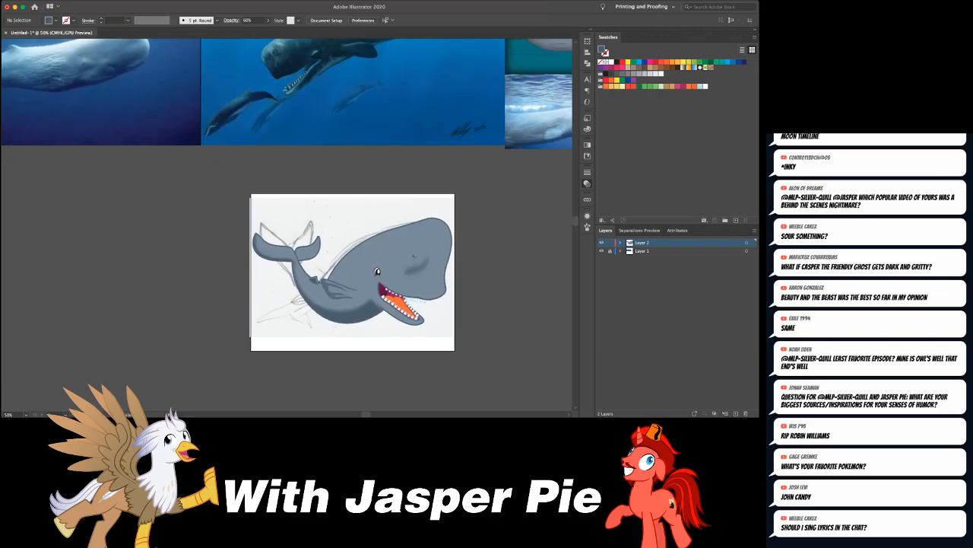
- Expand Layer 2 and the head's clip group, and select the head's clipping path
key(super+plus)
key(super+plus)
key(super+plus)
scroll(289, 221, right, 5)
scroll(289, 220, down, 3)
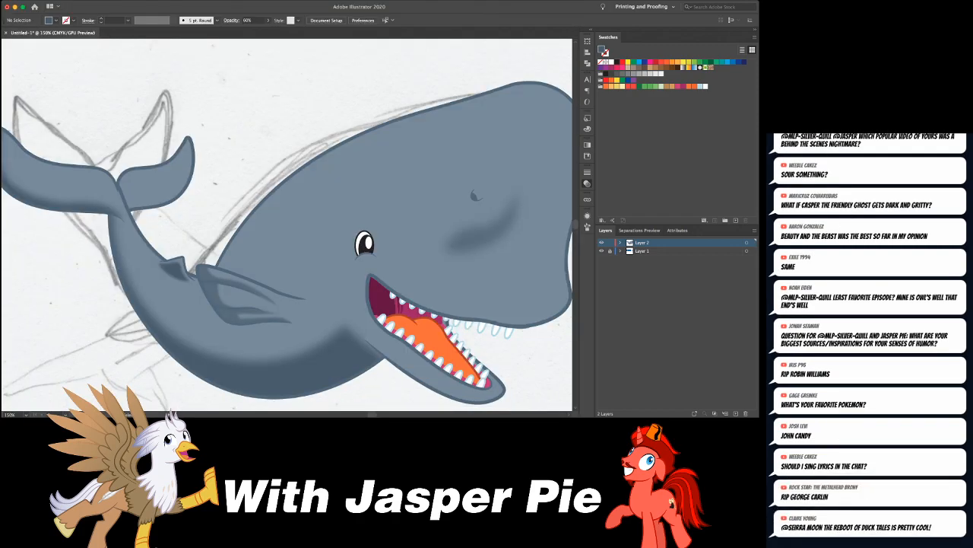
click(293, 172)
key(super+shift+a)
scroll(287, 224, right, 5)
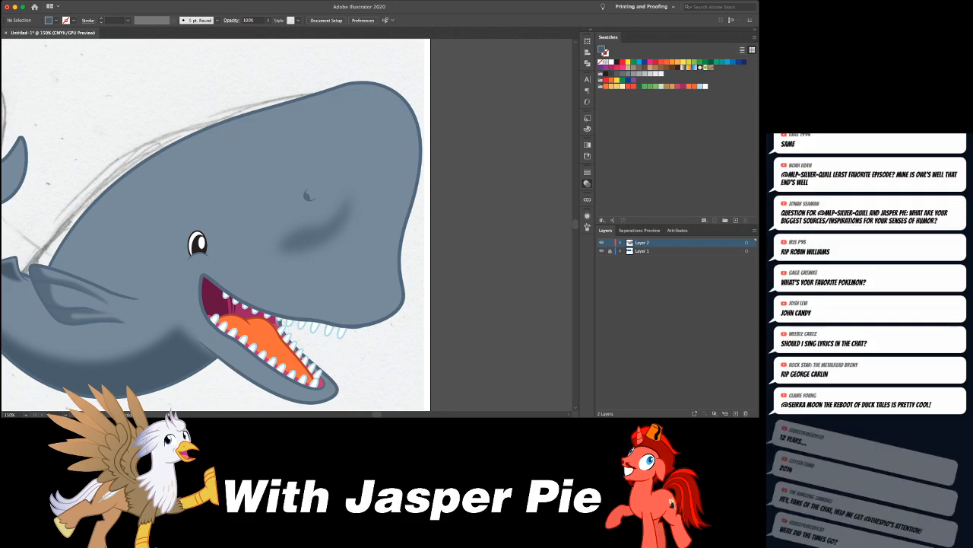
click(621, 242)
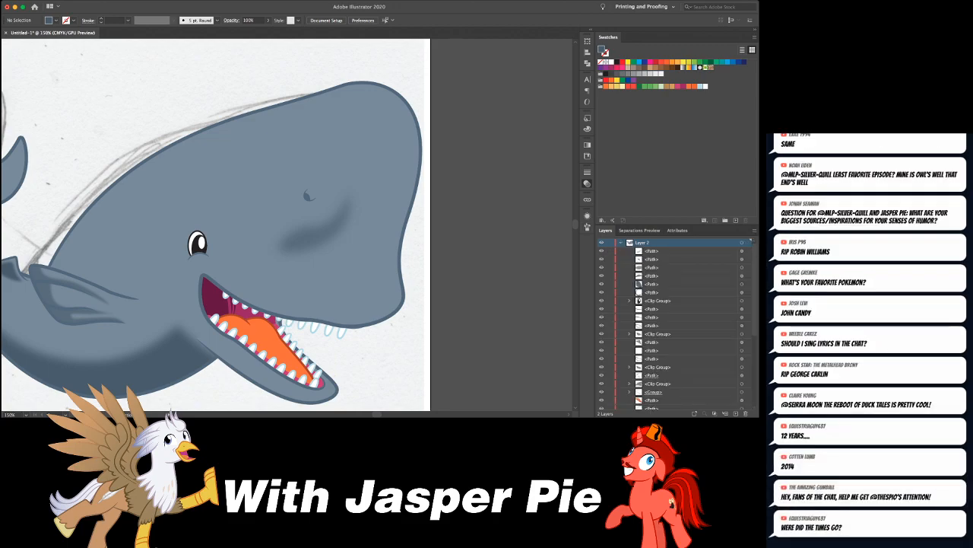
scroll(677, 323, down, 5)
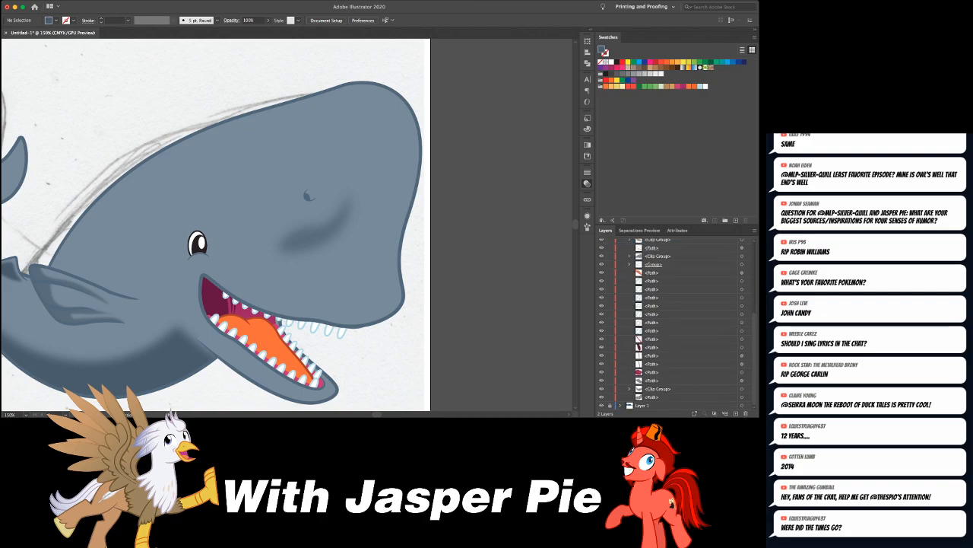
click(630, 256)
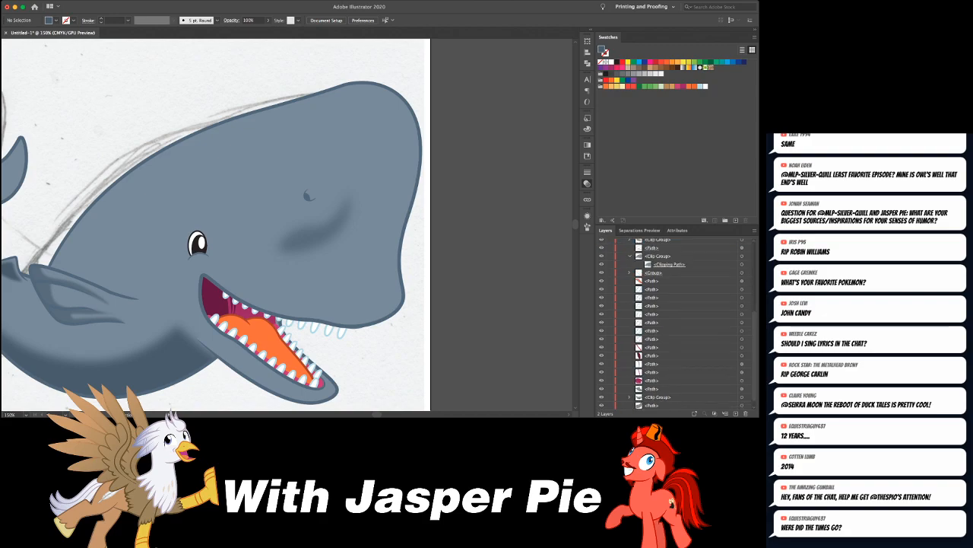
click(743, 264)
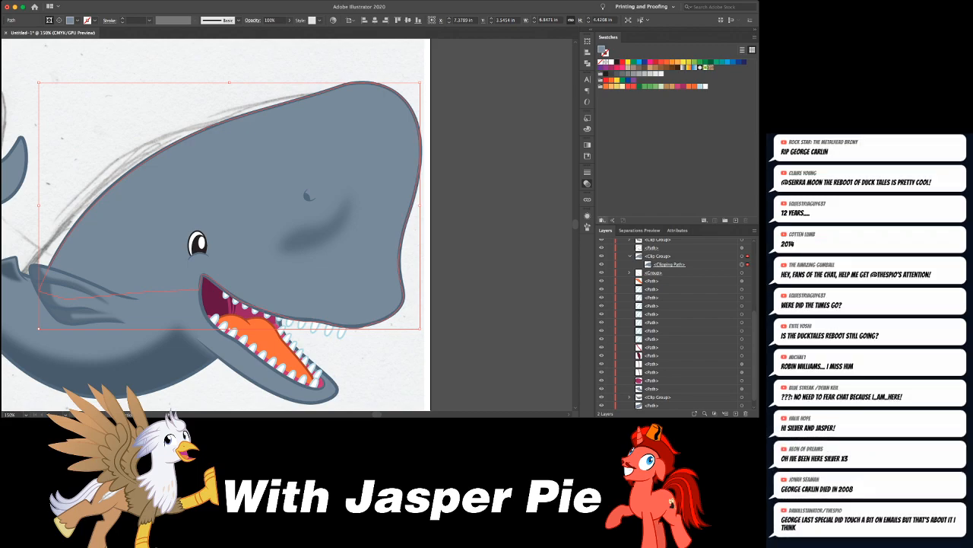
- Undo and reapply the head's last fill change to compare the two blues, leaving nothing selected
scroll(287, 228, left, 2)
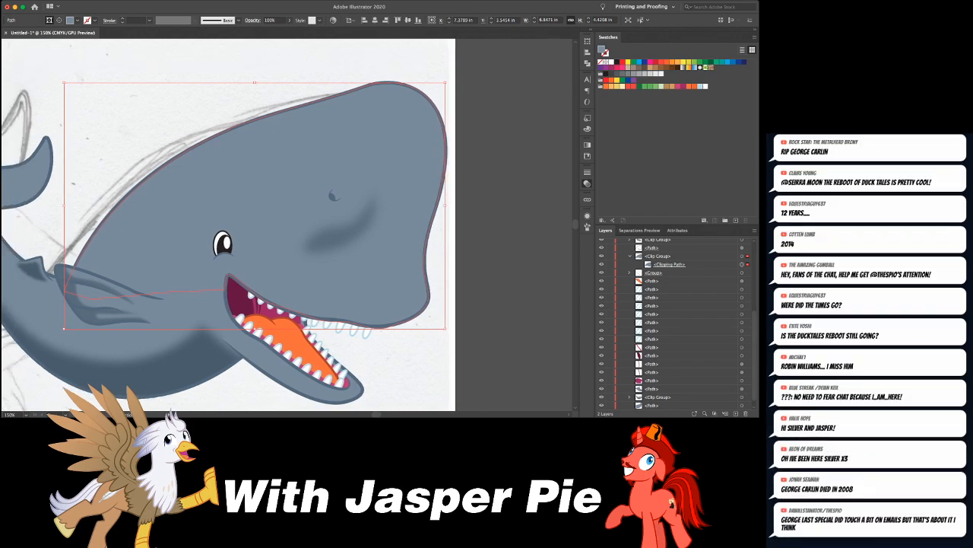
scroll(286, 228, left, 3)
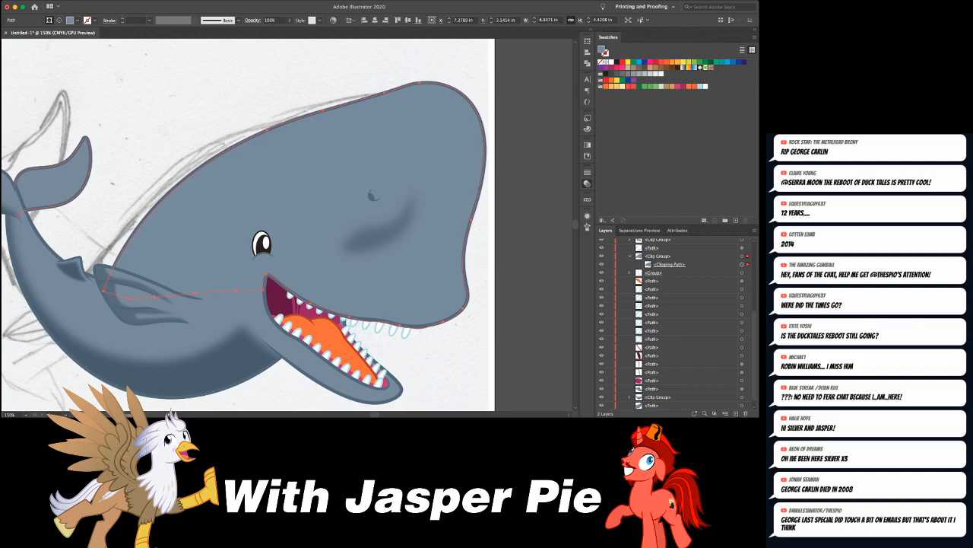
key(super+z)
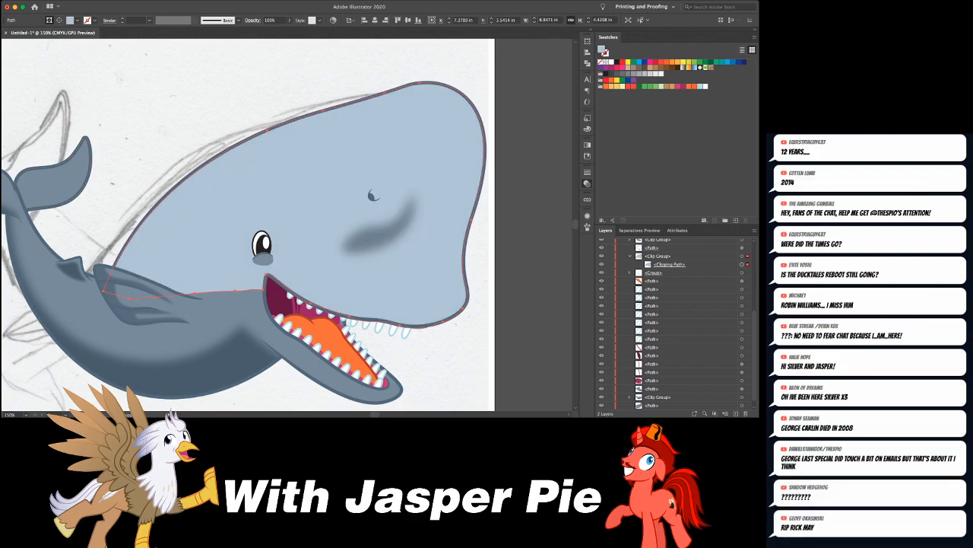
key(super+shift+z)
key(super+shift+a)
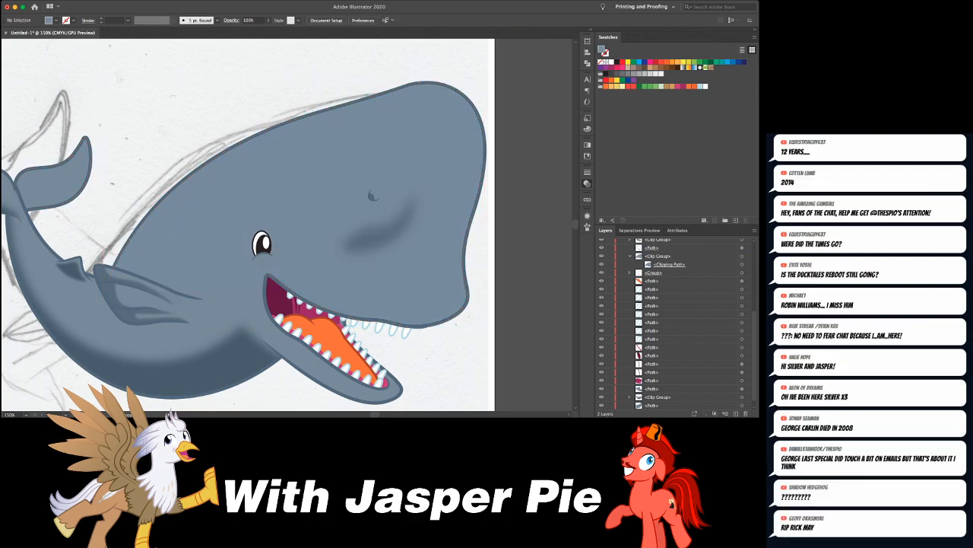
- Draw the inner contour of an edge band inside the head, from the flipper's base along the top and down the snout to the chin
click(116, 278)
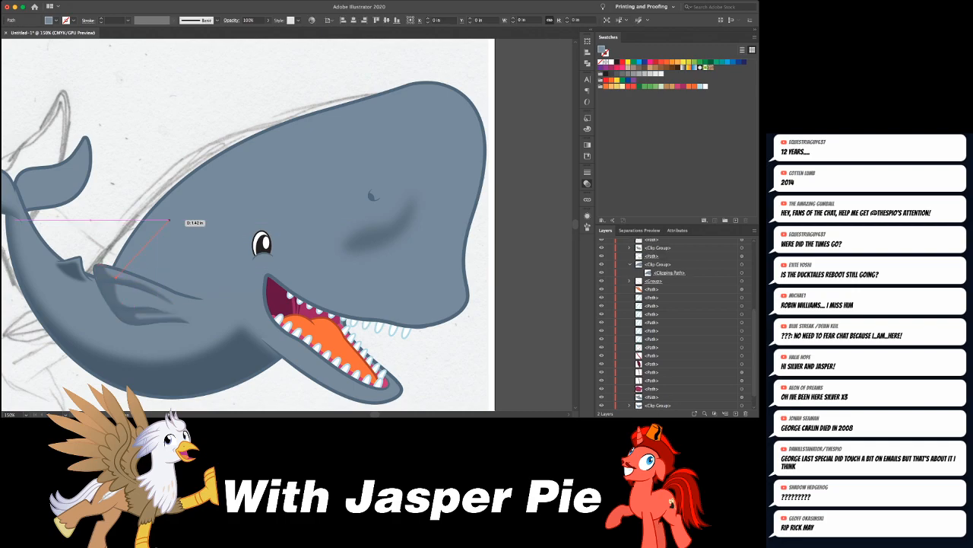
drag(206, 168, 208, 166)
drag(267, 146, 432, 94)
scroll(431, 95, right, 3)
scroll(430, 95, right, 3)
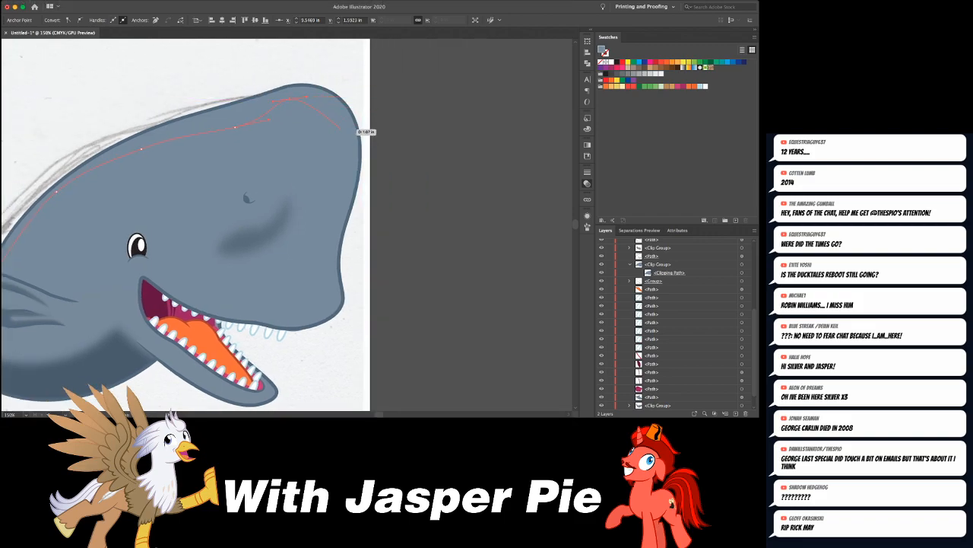
drag(349, 161, 325, 237)
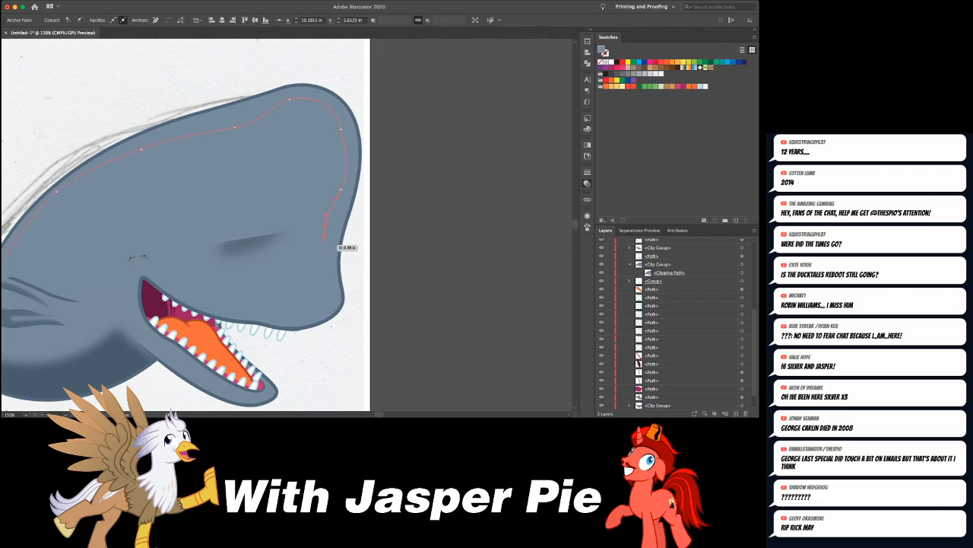
click(332, 299)
drag(319, 325, 306, 333)
- Continue the edge band's outline outside the snout and over the top of the head, and close it at the flipper's base
drag(361, 305, 369, 286)
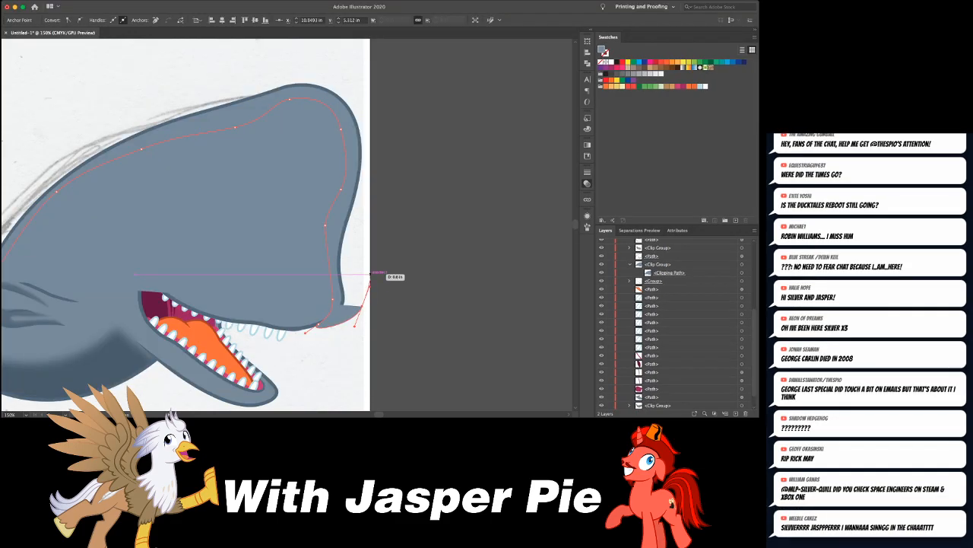
drag(378, 218, 378, 219)
drag(370, 77, 357, 59)
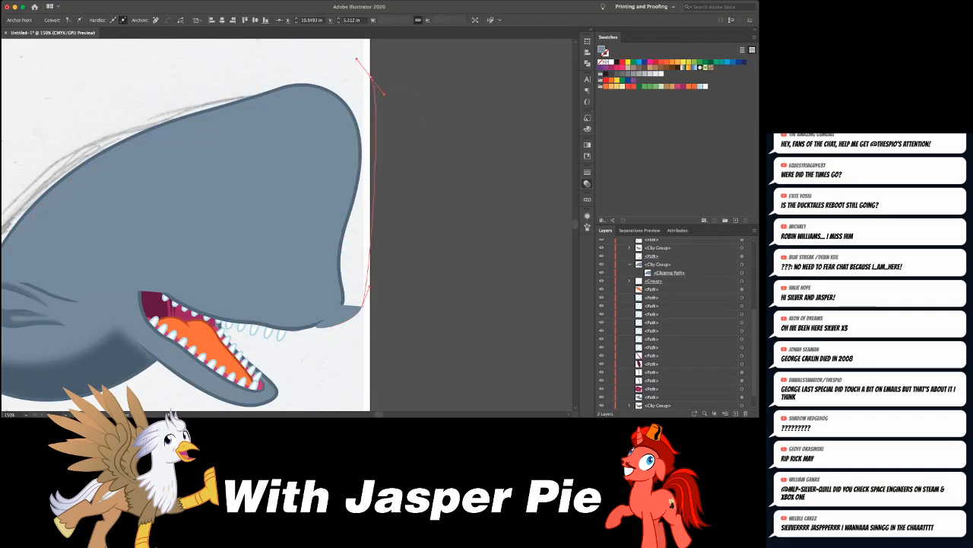
drag(283, 51, 244, 58)
scroll(244, 57, left, 4)
drag(114, 195, 71, 225)
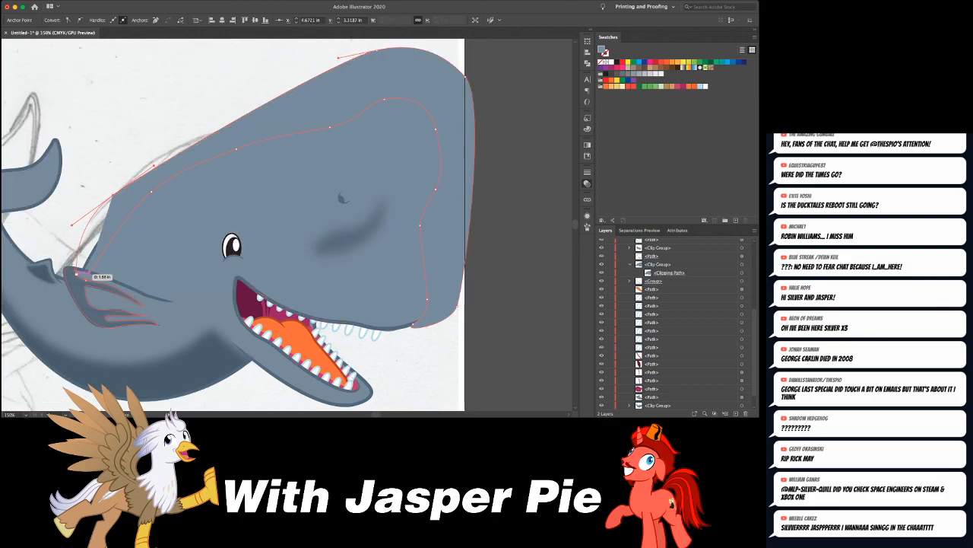
click(76, 275)
- Move the finished edge band into the head's clip group and leave nothing selected
scroll(218, 214, right, 5)
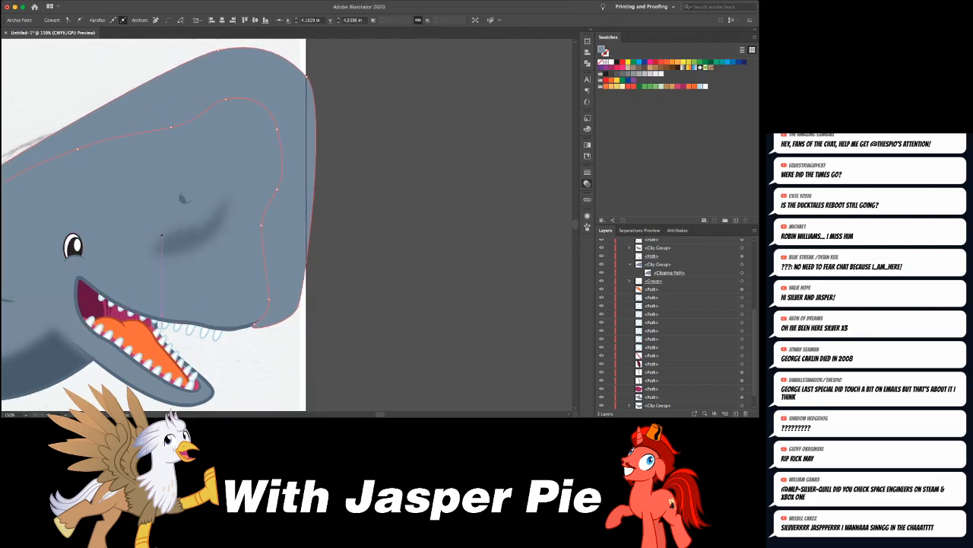
key(super+x)
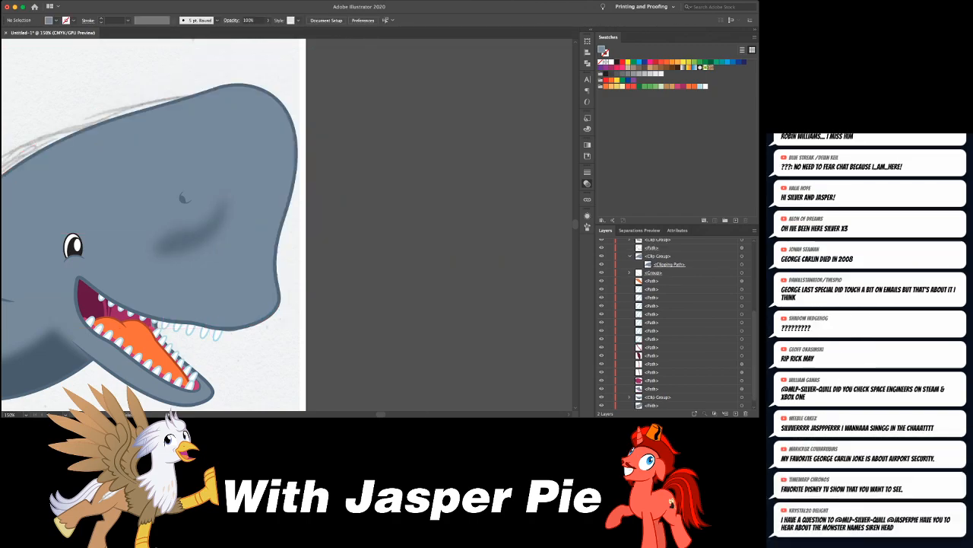
click(742, 256)
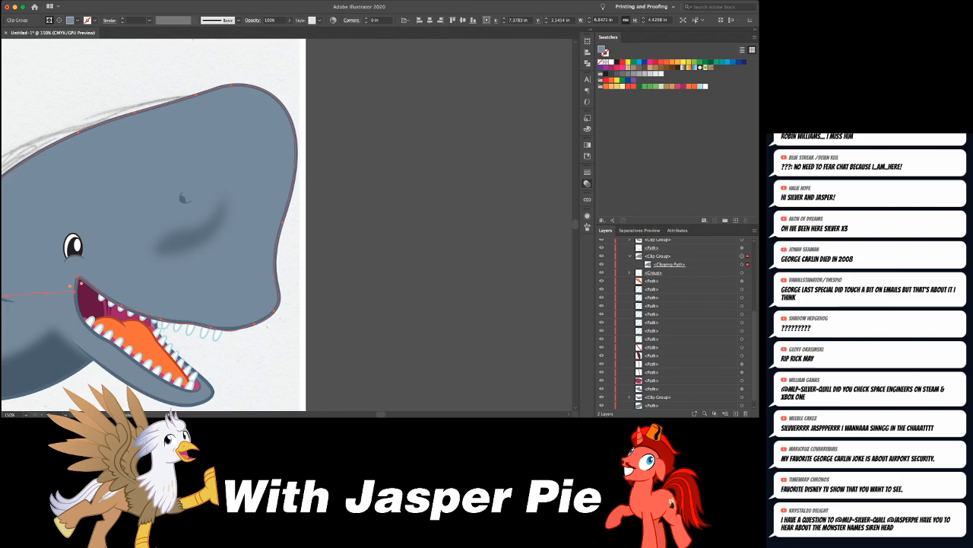
key(super+f)
drag(660, 256, 663, 276)
key(super+shift+a)
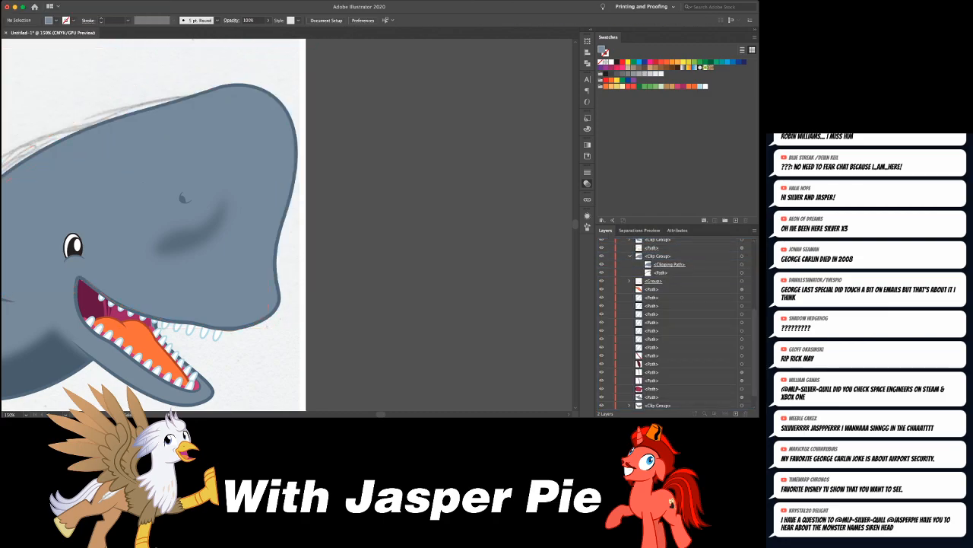
- Reshape the edge band's inner contour along the top of the head so it follows the outline more evenly
scroll(304, 220, left, 3)
click(28, 271)
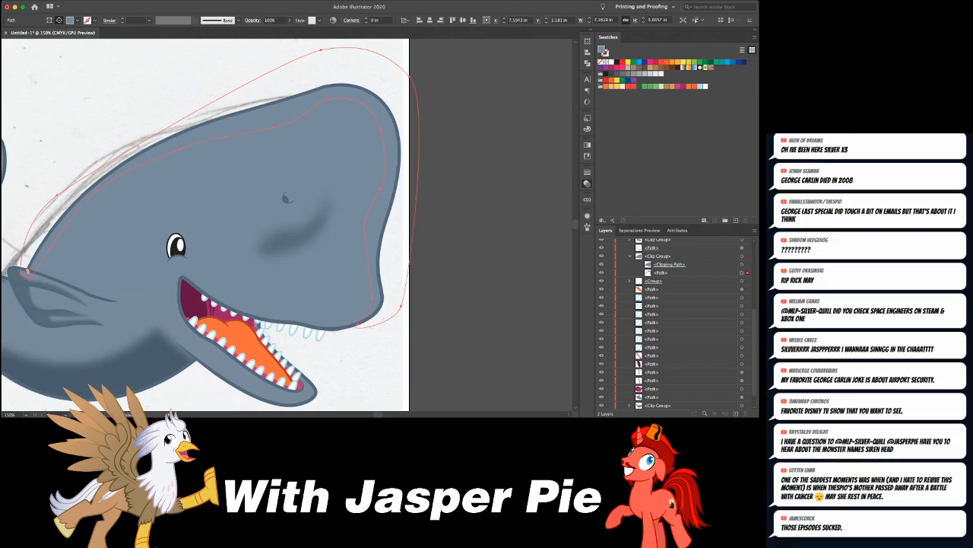
key(a)
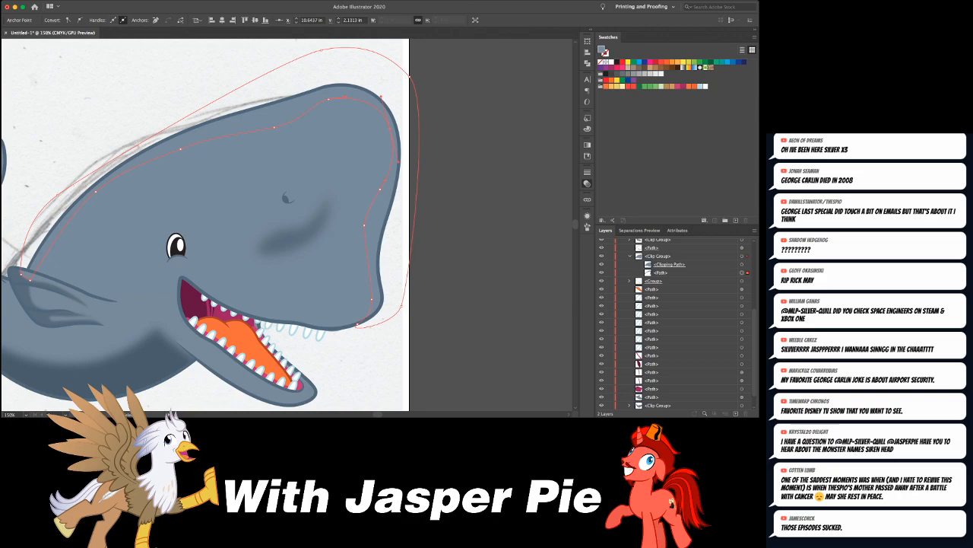
drag(180, 149, 180, 142)
drag(274, 127, 304, 110)
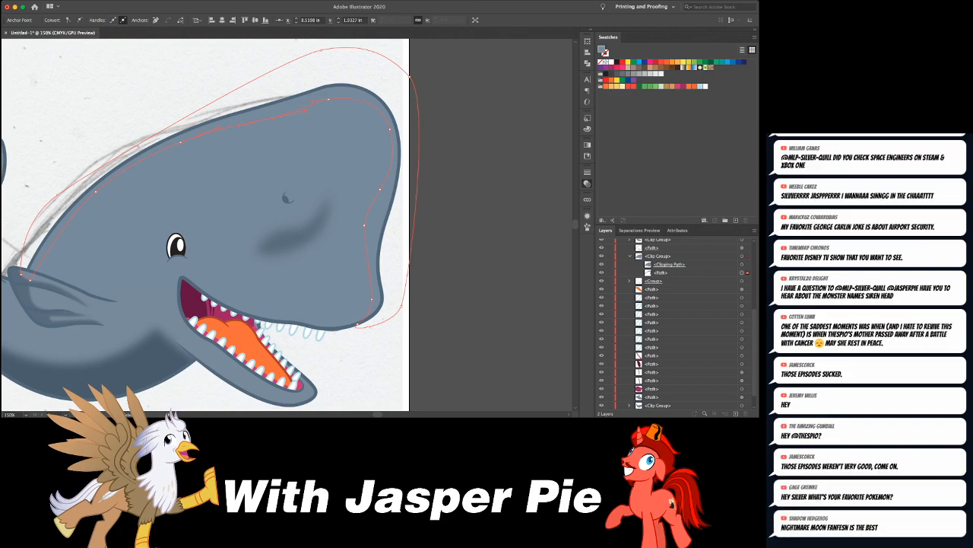
- Fill the head's edge band with very pale blue and a soft, blurred edge, then deselect it
key(Return)
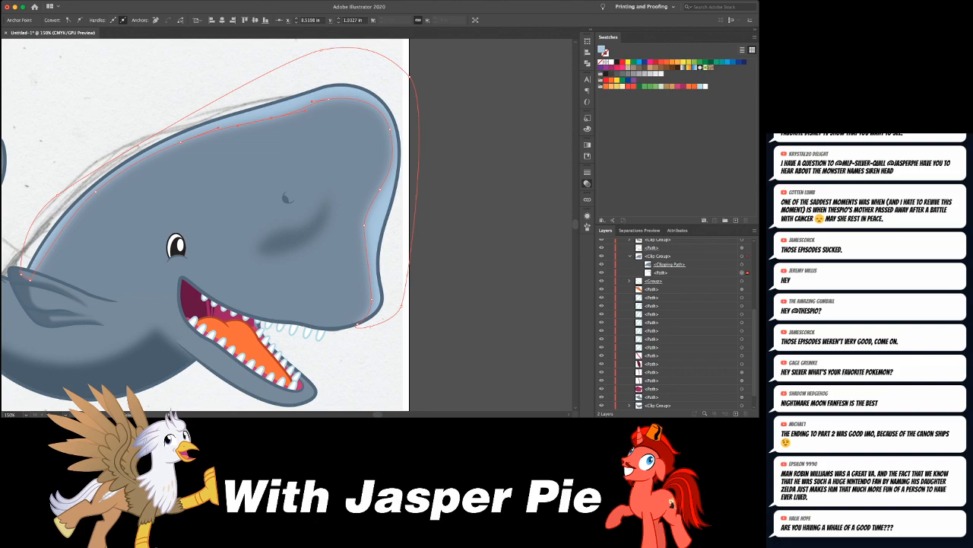
key(super+z)
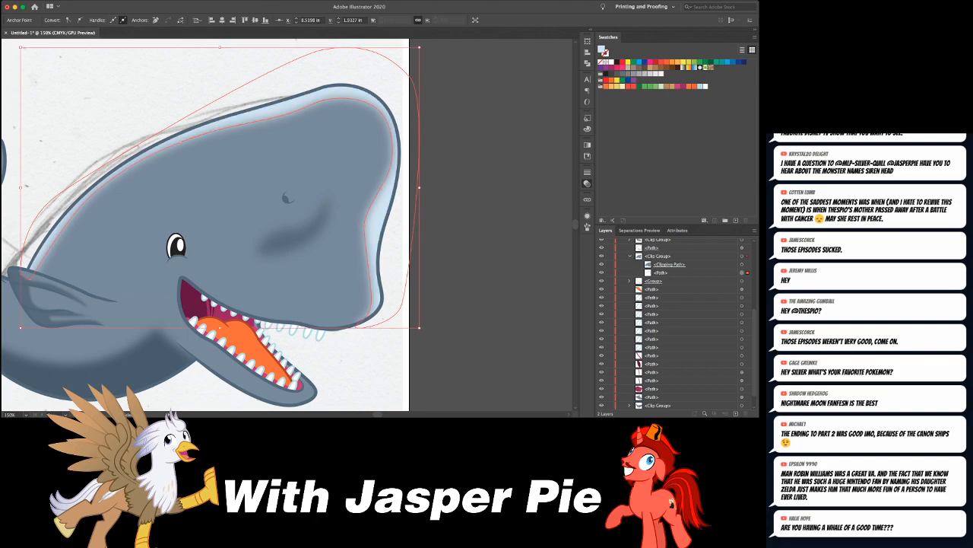
key(super+shift+a)
- Examine the whole whale at a reduced view to judge the pale highlight along the head
key(super+minus)
key(super+minus)
key(super+minus)
key(super+equal)
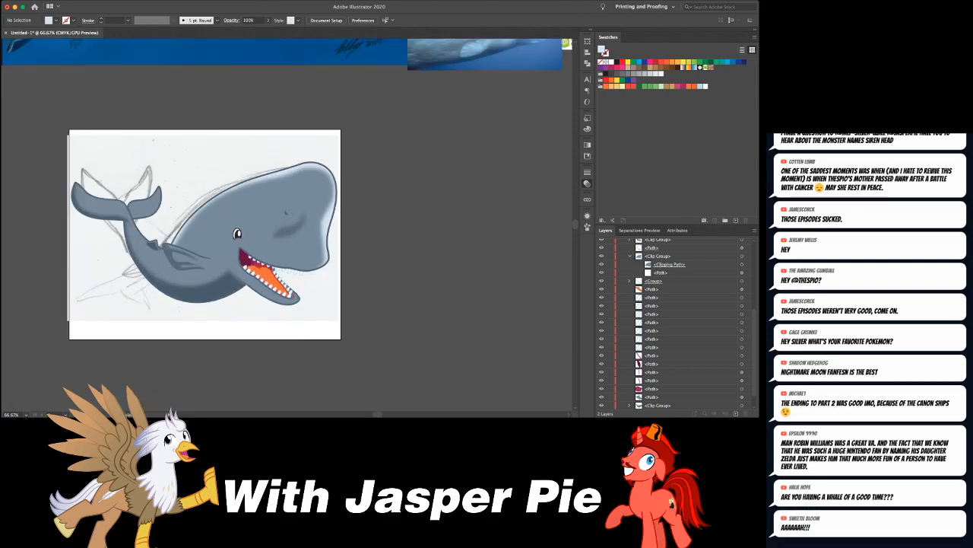
scroll(287, 225, up, 3)
scroll(287, 225, left, 2)
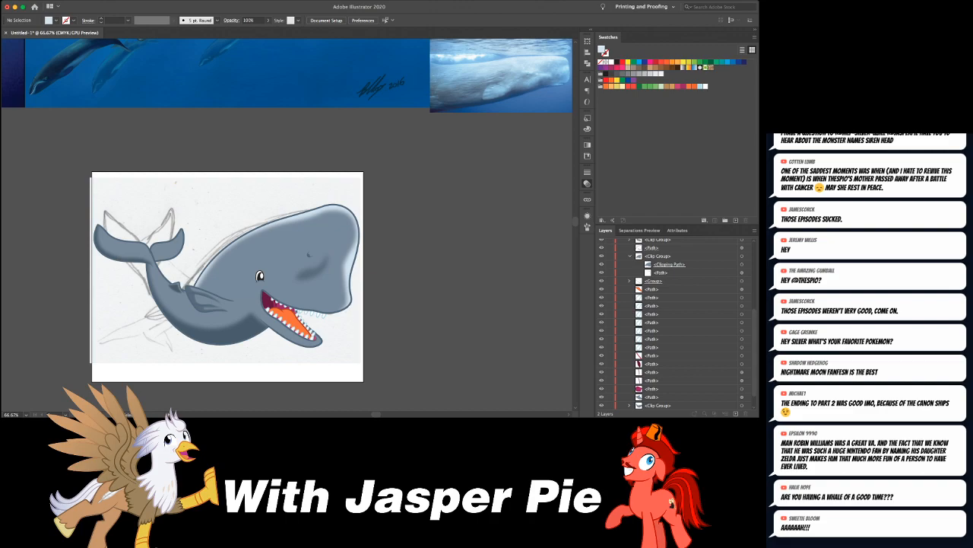
scroll(287, 225, down, 1)
scroll(287, 225, right, 1)
scroll(287, 225, right, 2)
scroll(286, 225, down, 1)
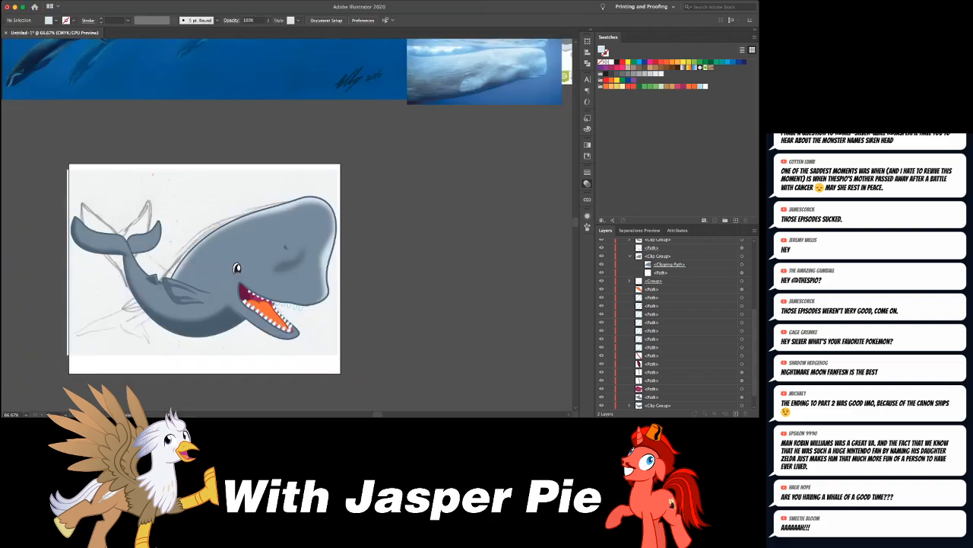
scroll(287, 224, right, 1)
scroll(335, 153, down, 1)
scroll(334, 153, left, 3)
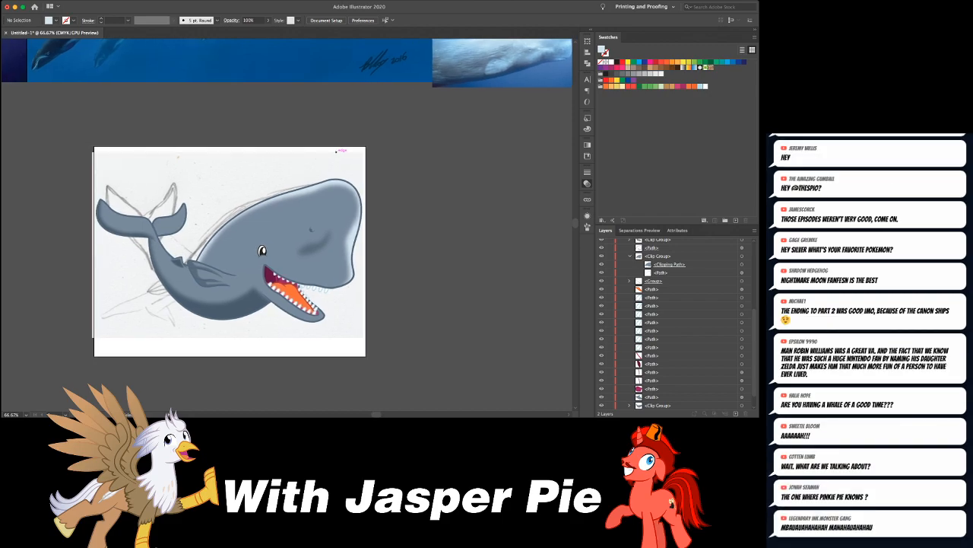
scroll(335, 153, down, 3)
key(super+equal)
key(super+equal)
key(super+equal)
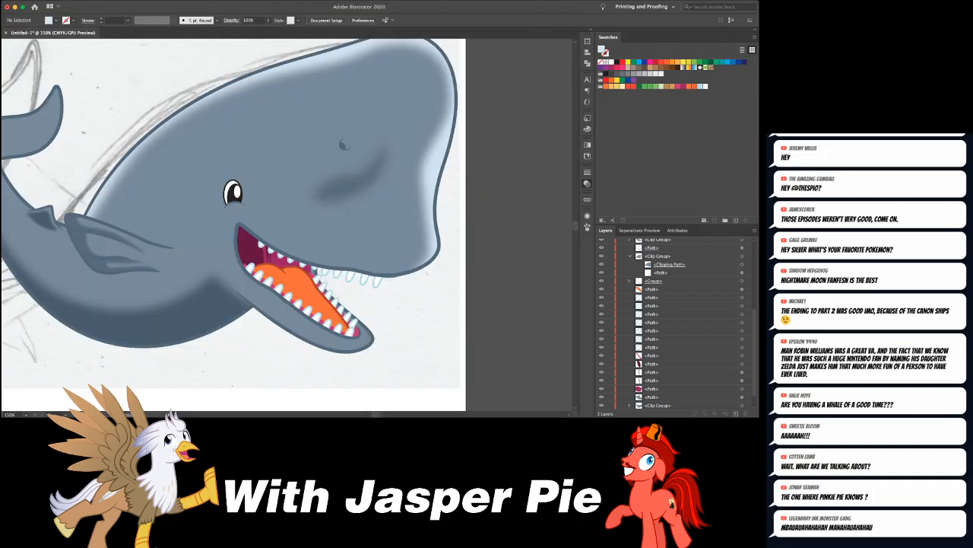
- Draw a short curved crease on the body above the flipper's base and widen its middle with the Width tool
scroll(287, 225, left, 5)
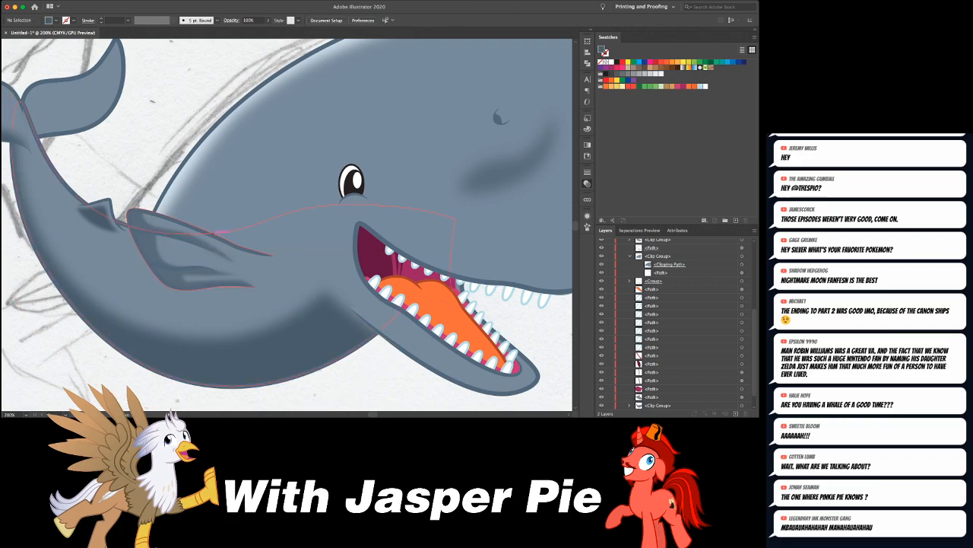
click(198, 253)
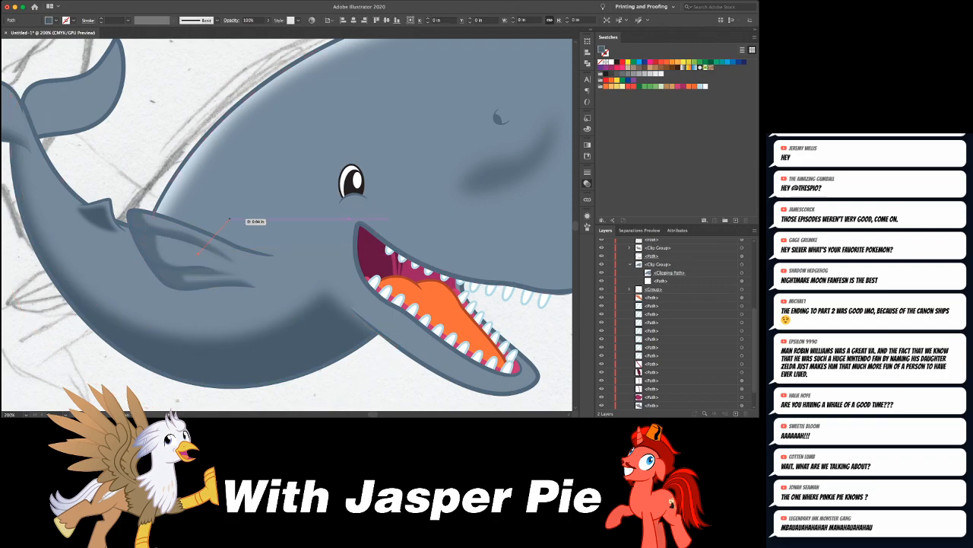
drag(231, 219, 263, 202)
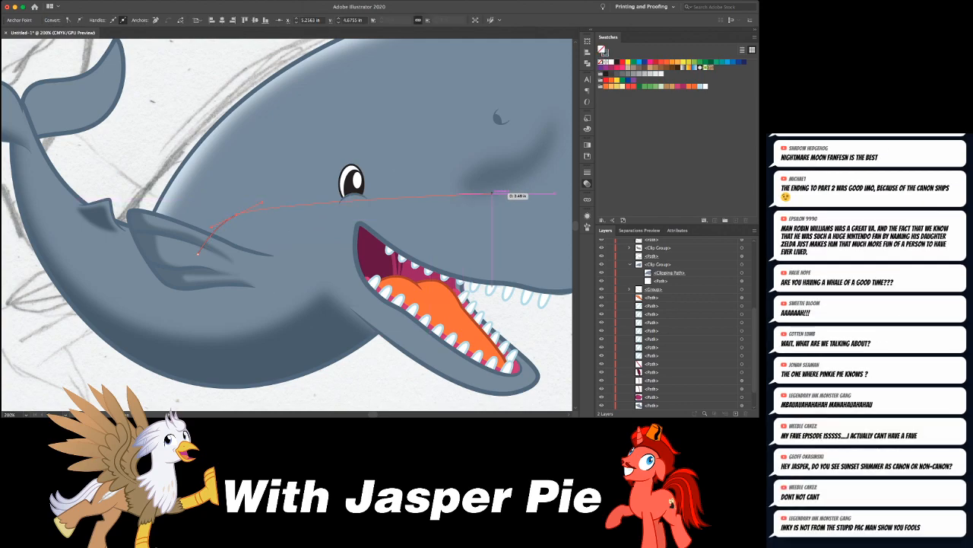
key(Escape)
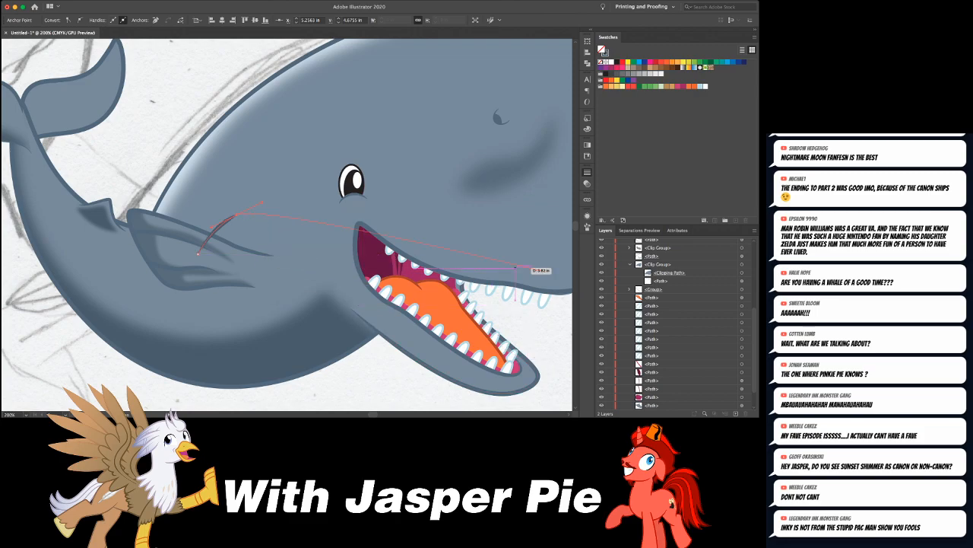
key(shift+w)
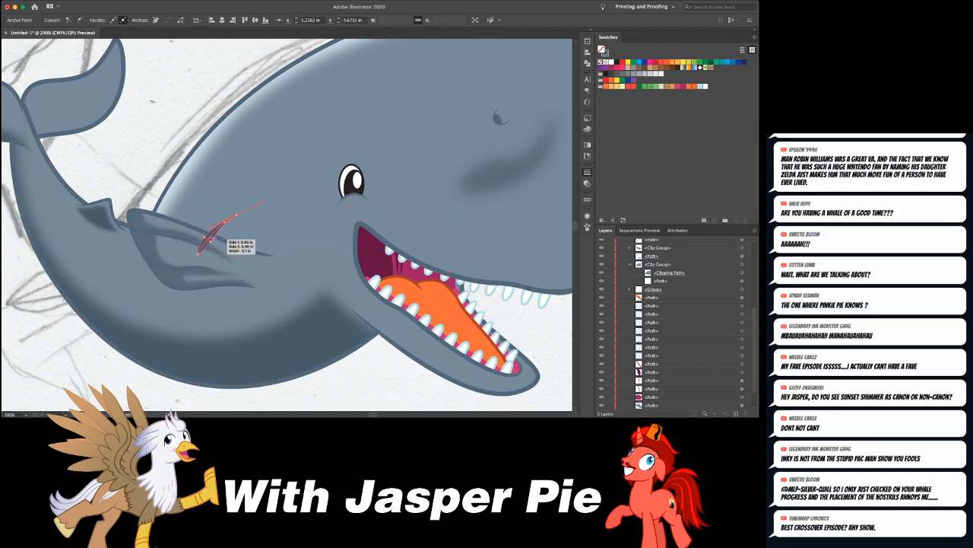
key(super+shift+a)
drag(227, 222, 235, 214)
key(super+shift+a)
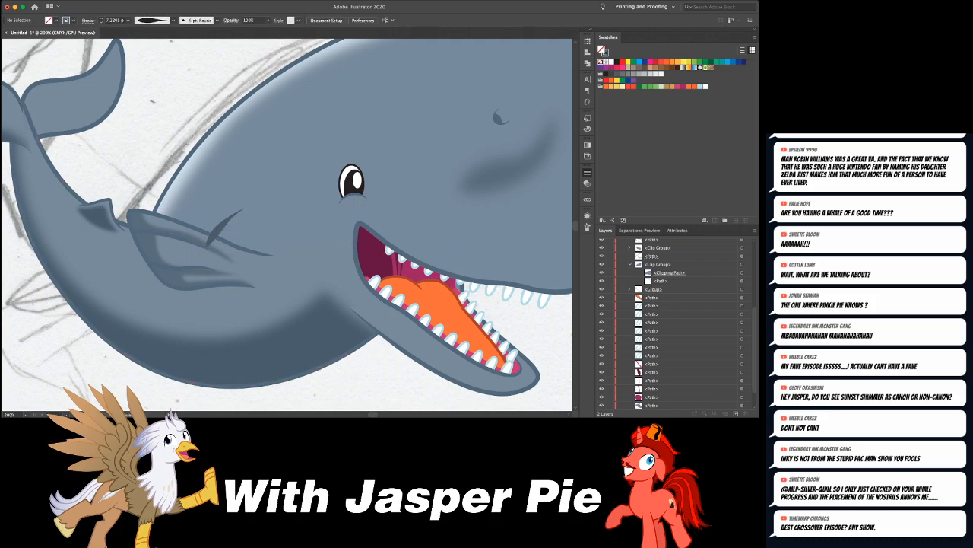
- Add a shorter curved crease beside the first, toward the eye, with a tapered 3 pt stroke
drag(235, 226, 267, 205)
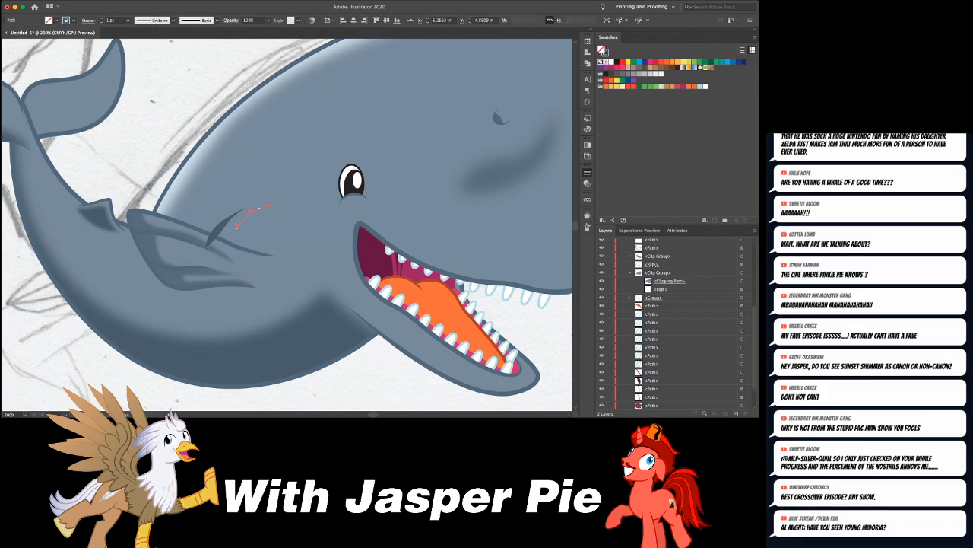
key(a)
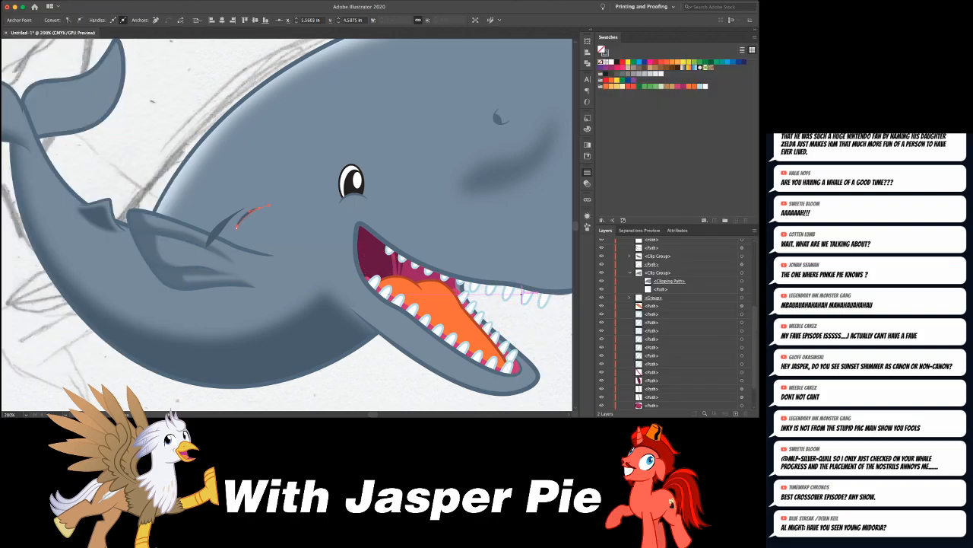
key(super+shift+a)
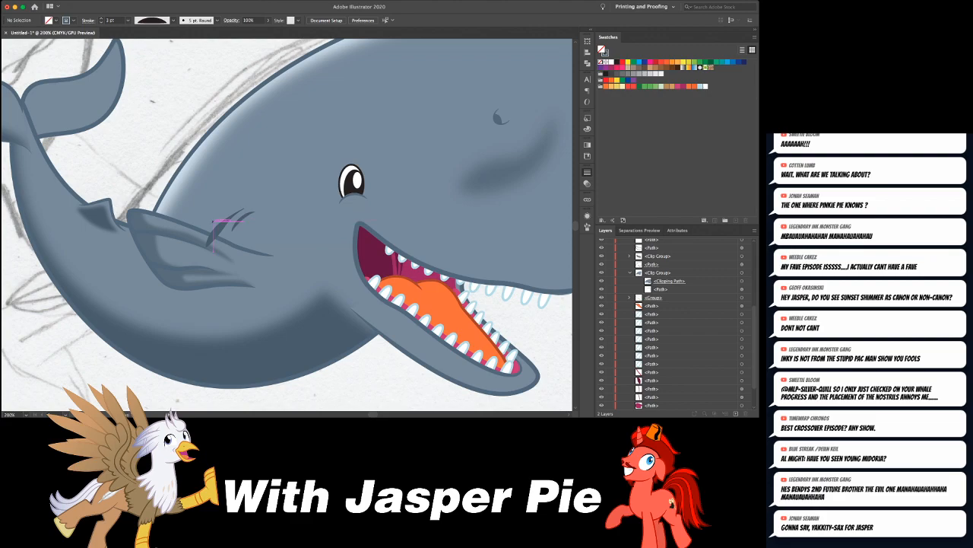
- Add two more tapered creases on the tail side of the first, with 5 pt and 7 pt strokes
click(210, 225)
drag(242, 204, 251, 203)
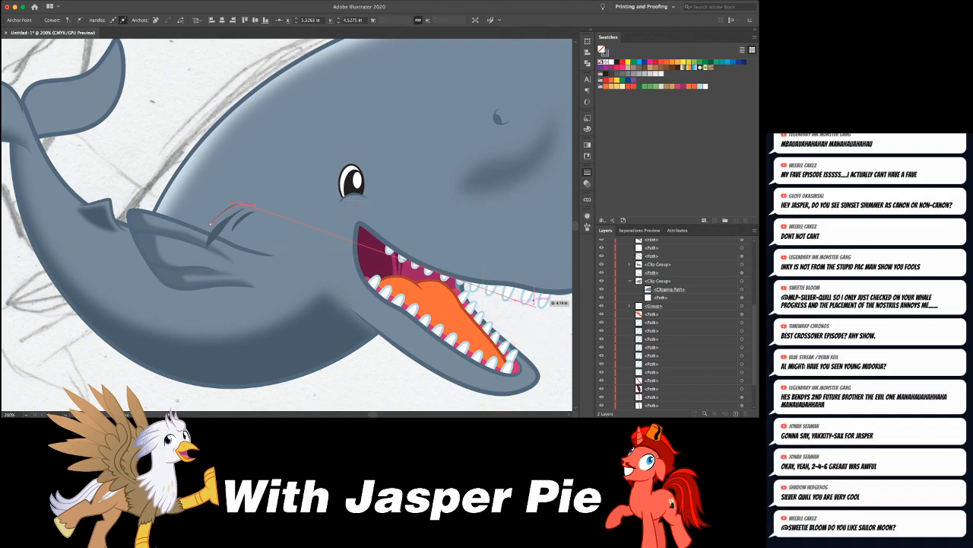
key(Escape)
key(ctrl+shift+a)
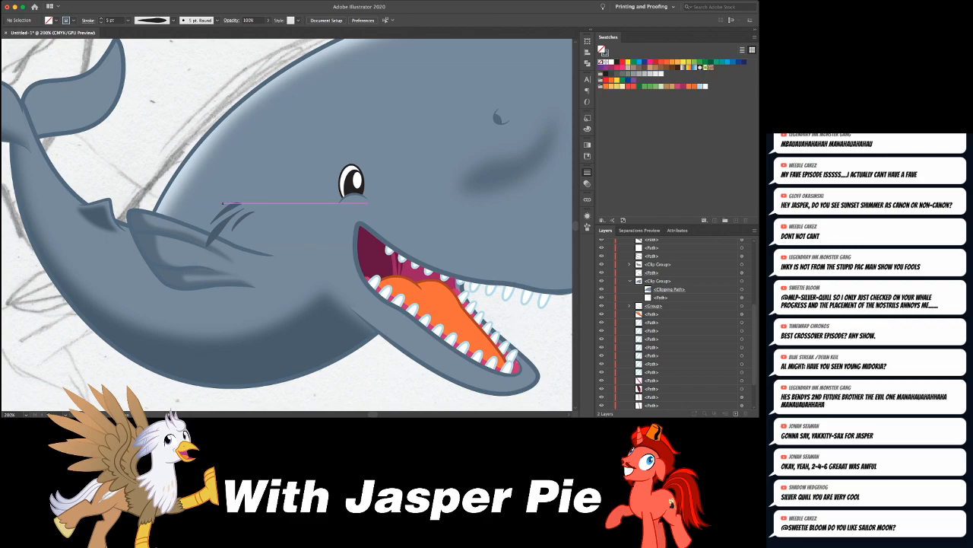
click(213, 224)
click(195, 241)
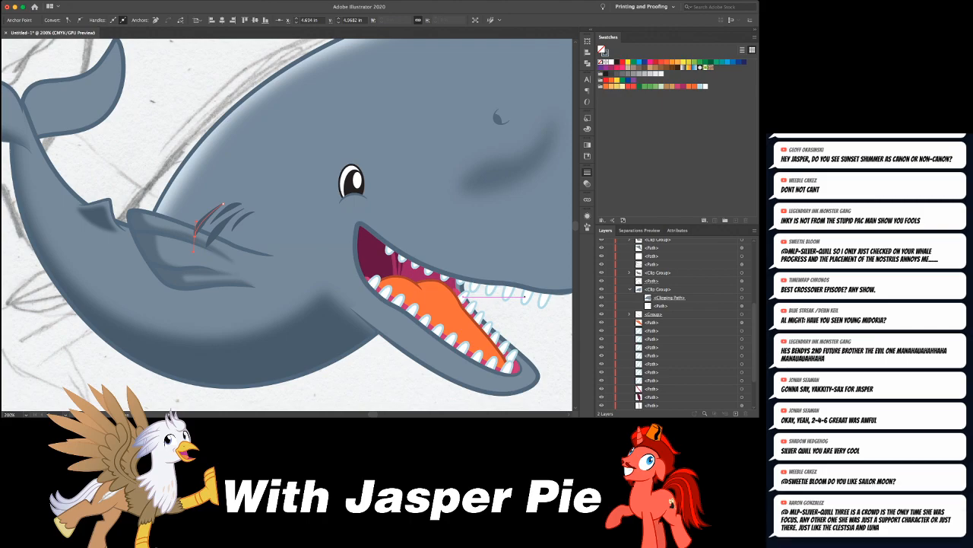
key(super+shift+a)
- Nudge the first crease left and up and the shortest crease left to tighten the group above the flipper
click(203, 221)
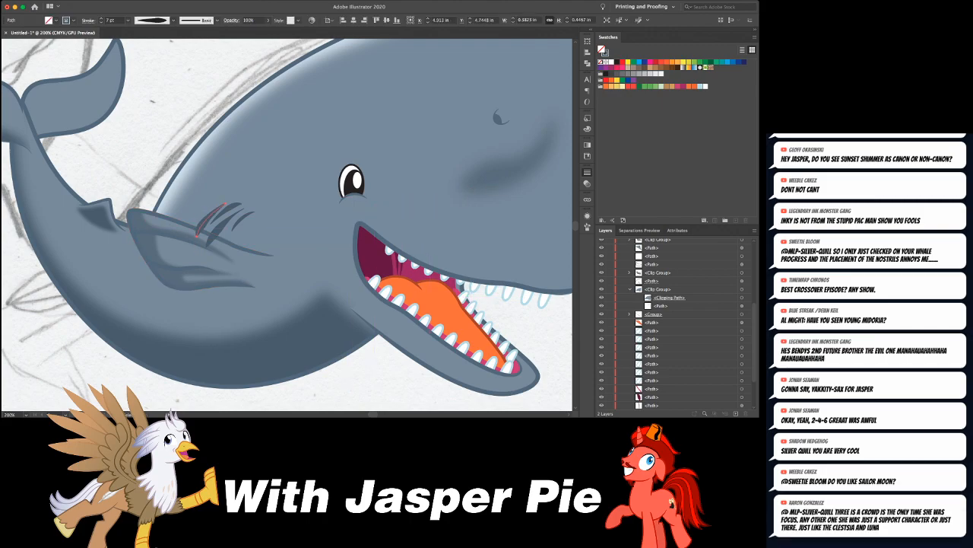
click(219, 229)
key(Left)
key(Up)
key(Up)
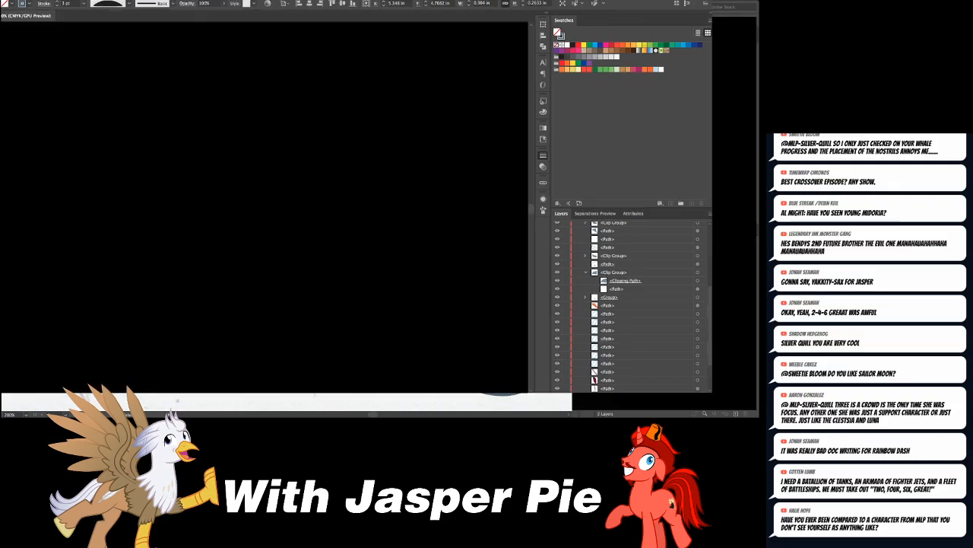
click(240, 218)
key(Left)
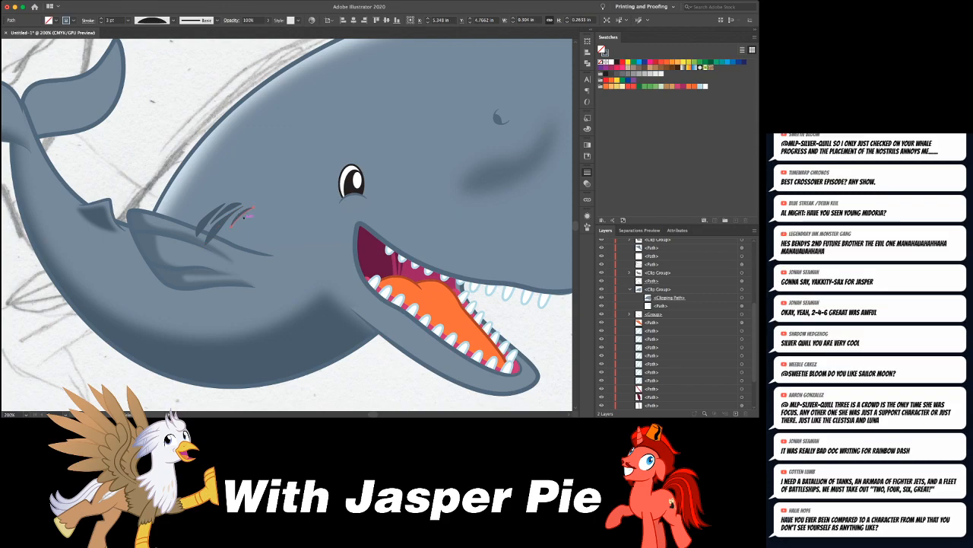
key(super+shift+a)
key(super+minus)
key(super+minus)
key(super+minus)
key(super+equal)
key(super+equal)
key(super+equal)
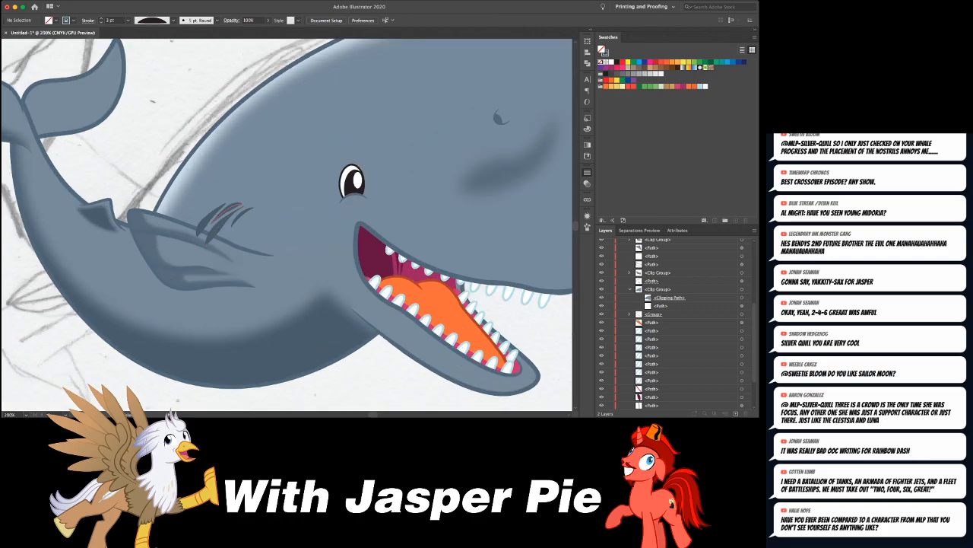
- Delete the four crease strokes above the flipper and undo the deletion
click(210, 217)
shift+click(219, 220)
shift+click(230, 212)
shift+click(240, 216)
key(Delete)
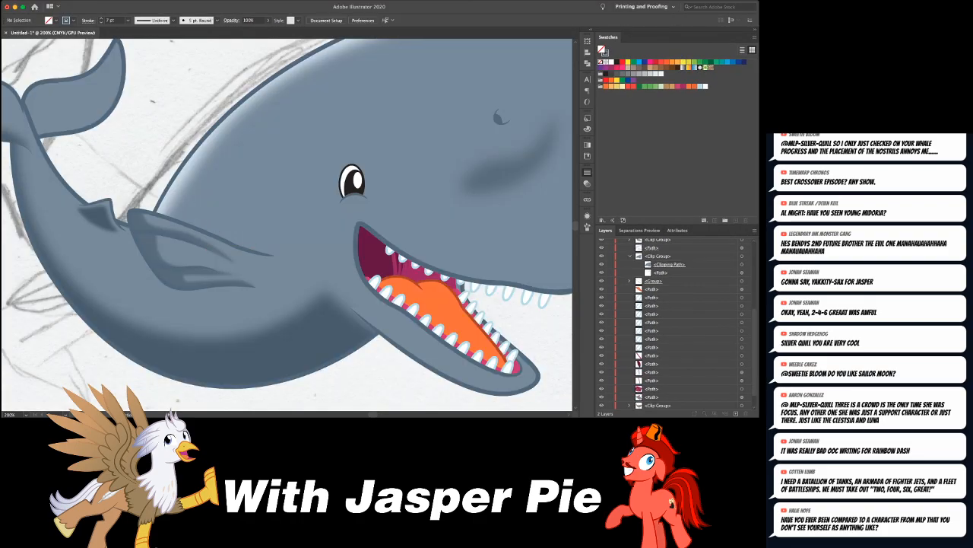
click(180, 175)
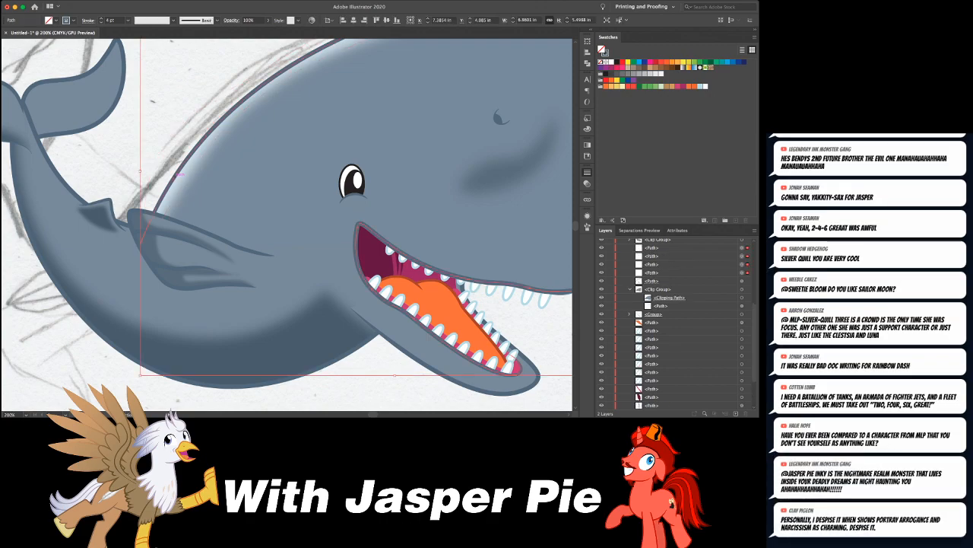
key(super+z)
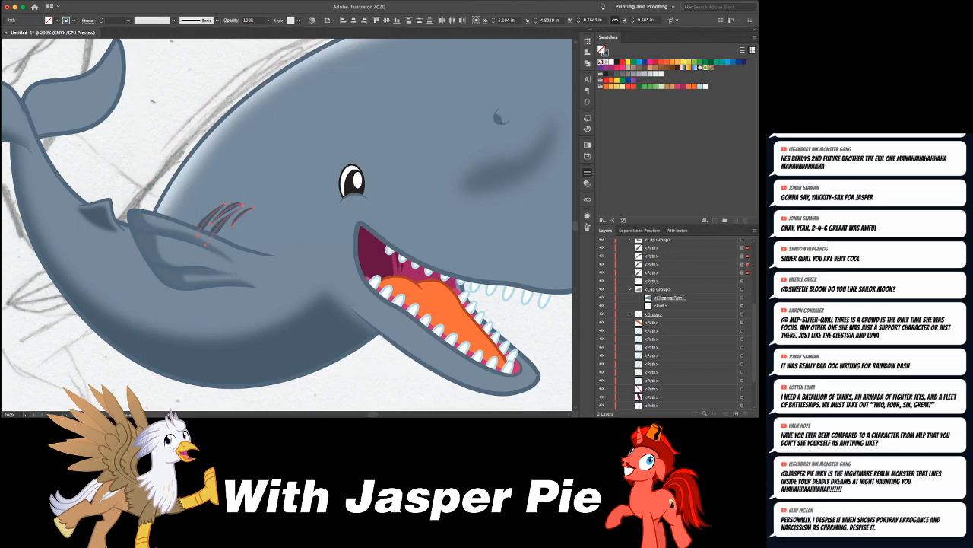
- Soften the four crease strokes above the flipper with the last used blurring effect and deselect them
key(shift+super+e)
key(super+z)
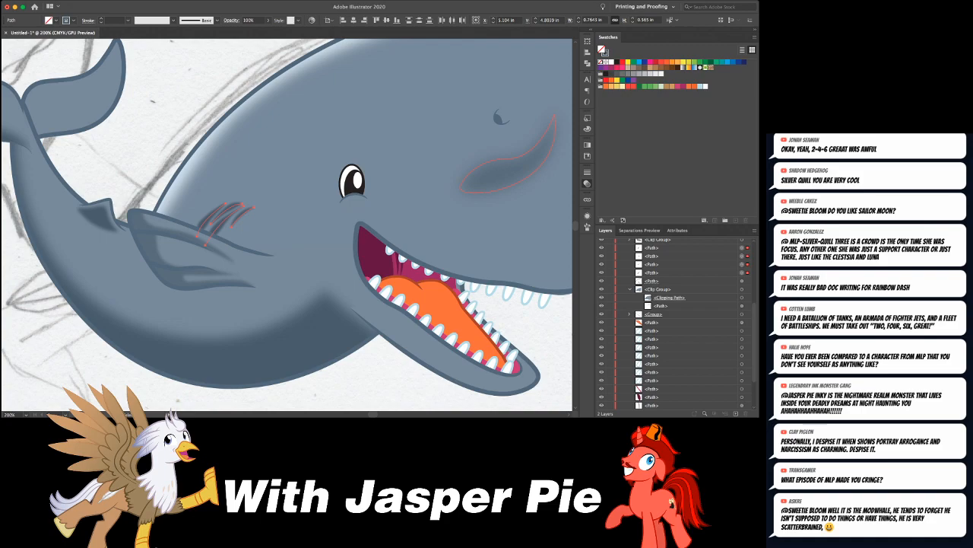
key(super+shift+a)
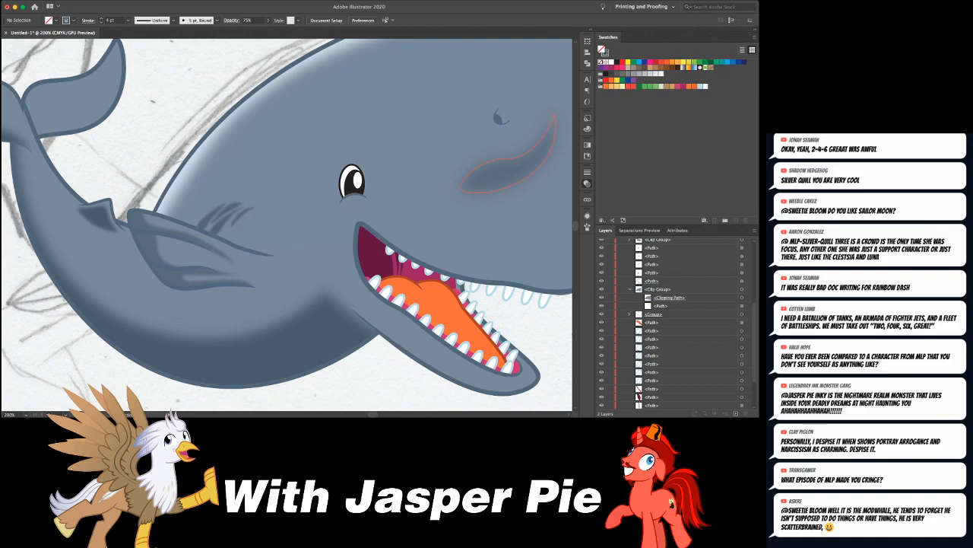
- Select the whale's lower body path, expand its clip group in the layer list, and switch to drawing inside that shape
key(super+0)
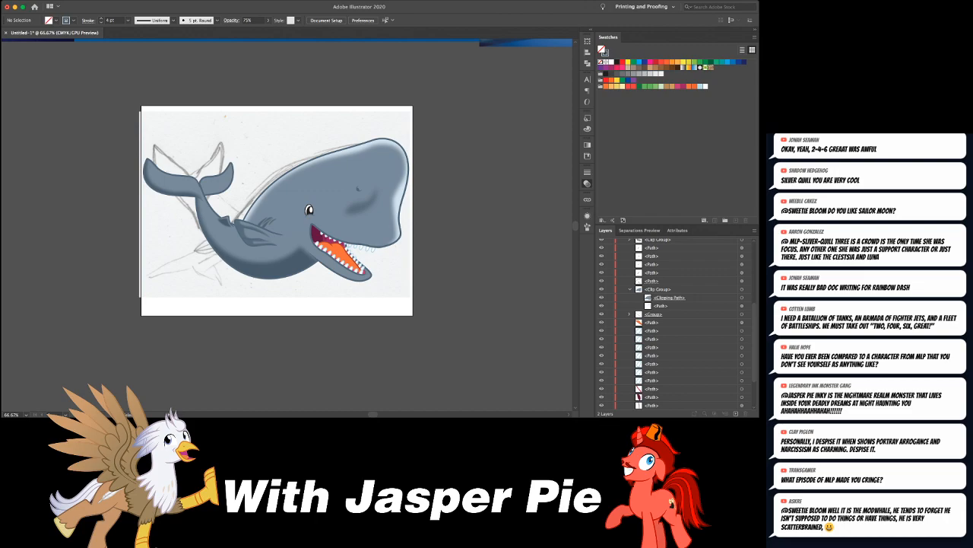
scroll(277, 211, right, 1)
scroll(286, 211, left, 10)
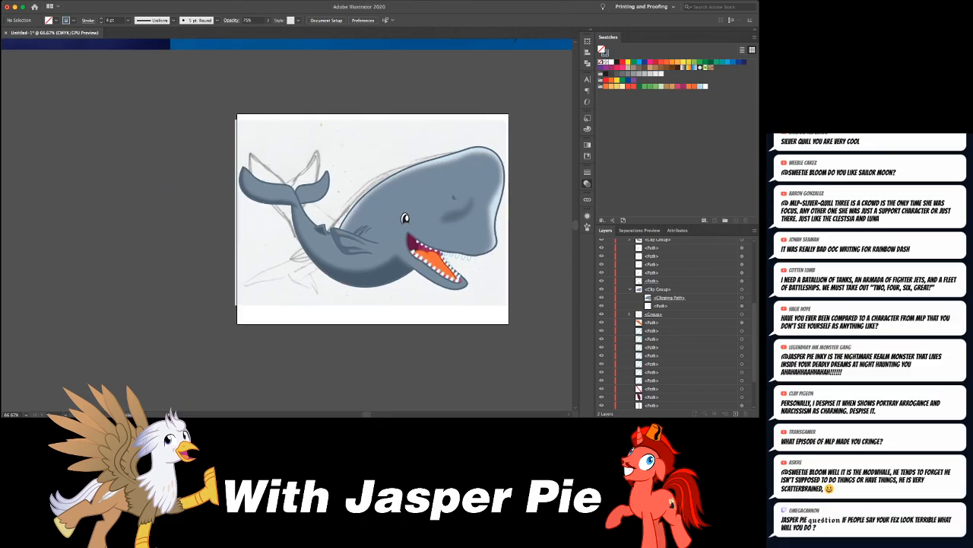
click(306, 209)
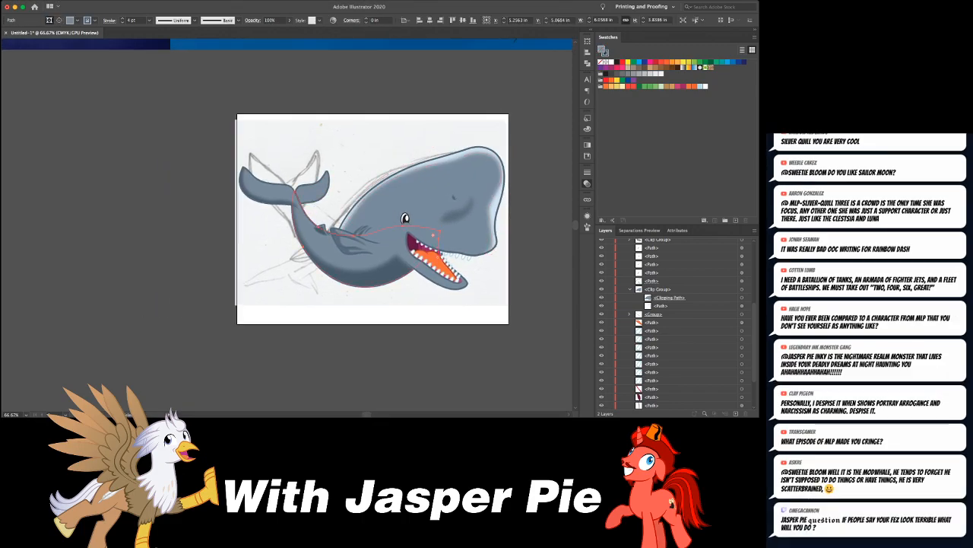
scroll(673, 323, down, 5)
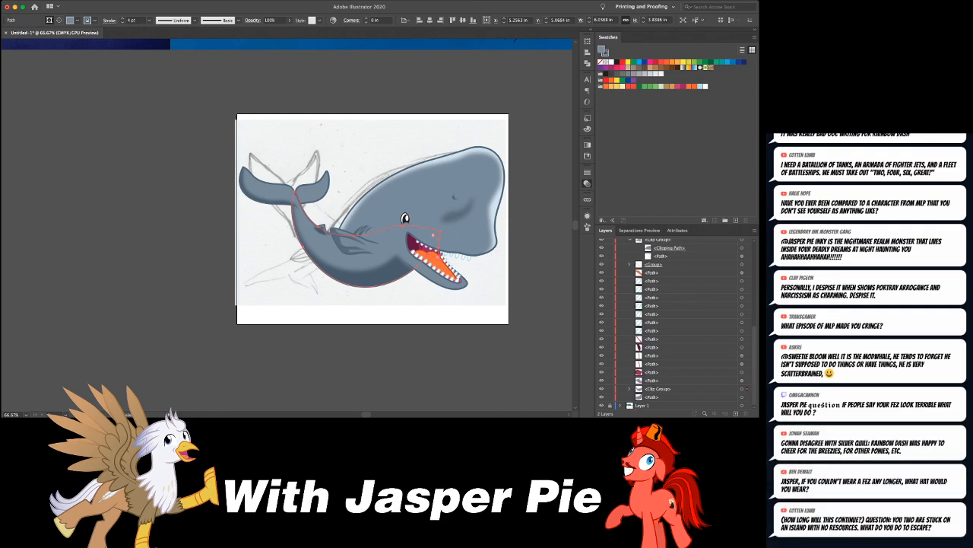
click(629, 388)
scroll(632, 387, down, 2)
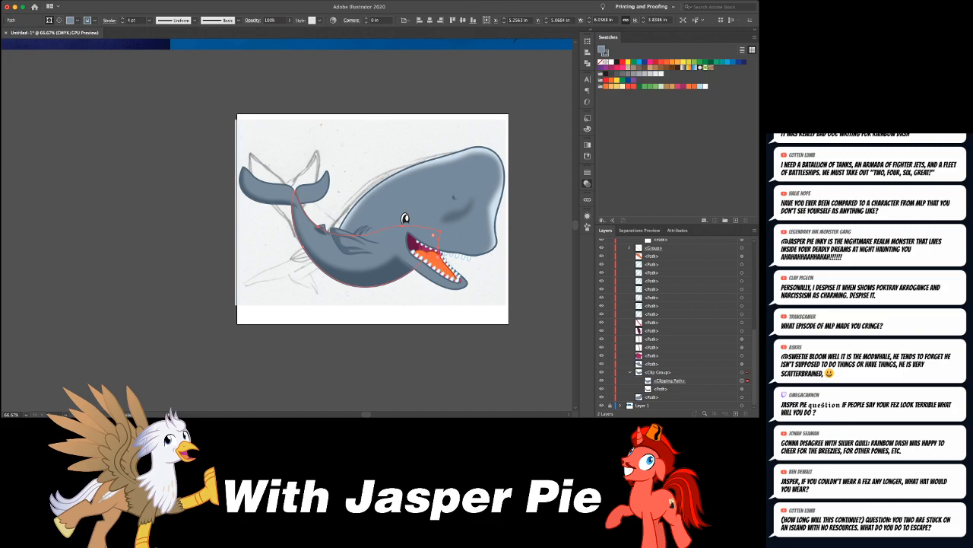
key(shift+d)
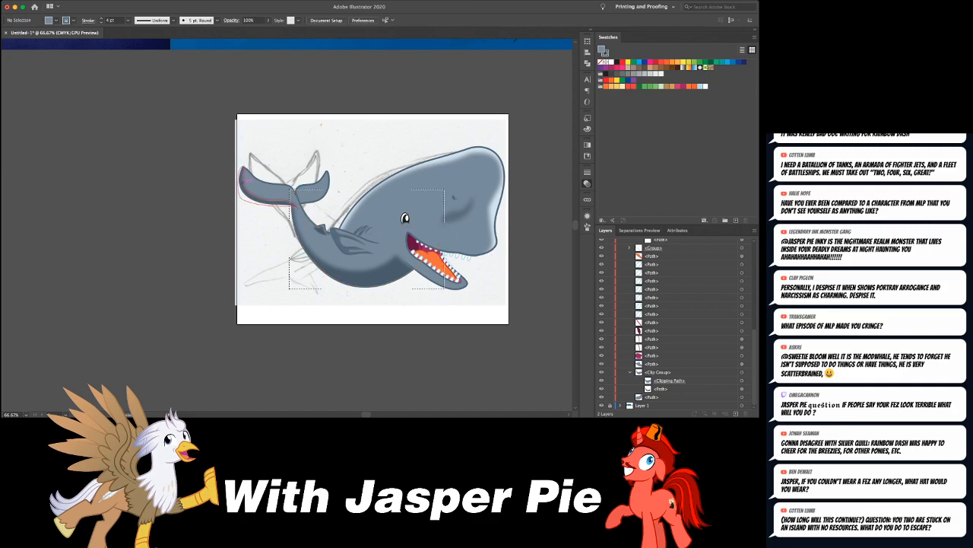
- Draw a closed highlight shape along the back from the flukes to the flipper and fill it with the head highlight's pale colour
key(ctrl+equal)
key(ctrl+equal)
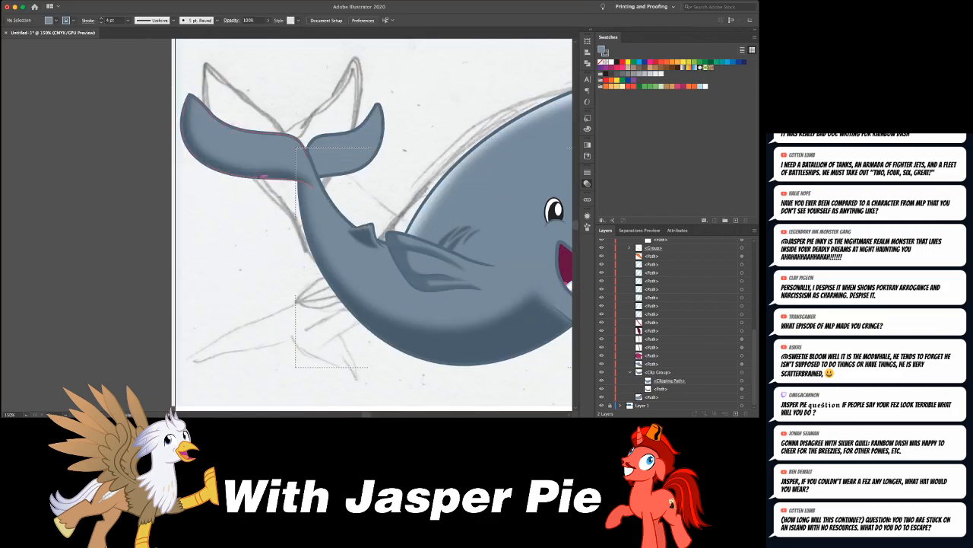
scroll(367, 225, right, 2)
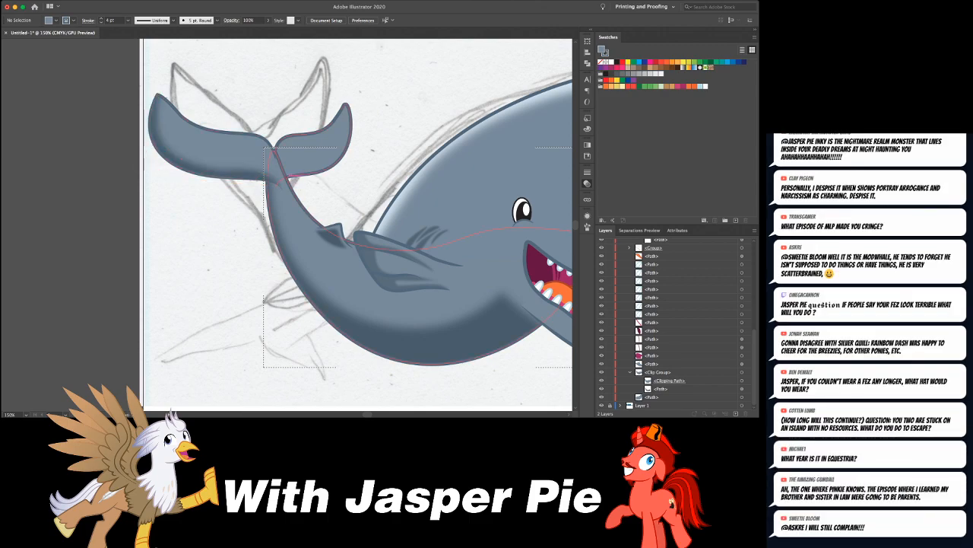
click(285, 175)
drag(308, 231, 387, 237)
click(349, 220)
click(286, 175)
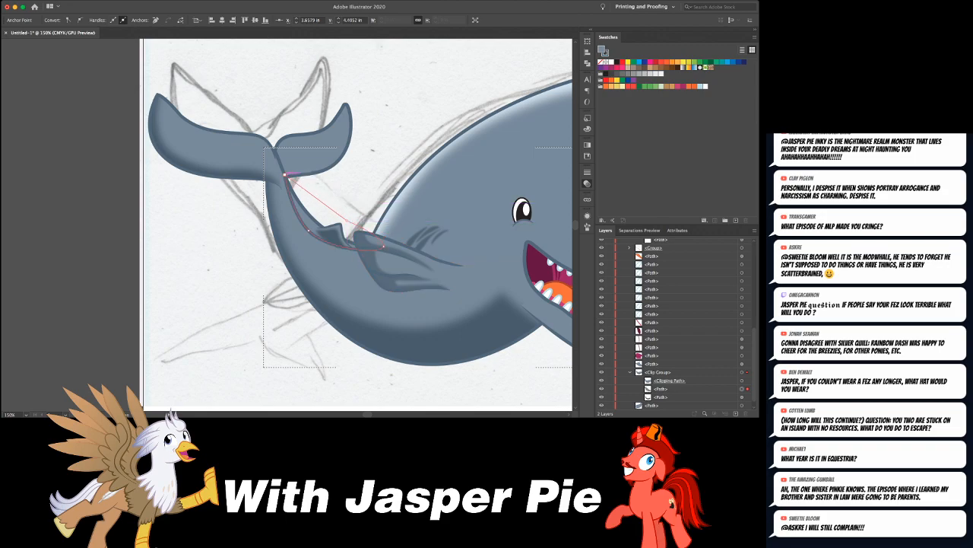
key(i)
click(442, 152)
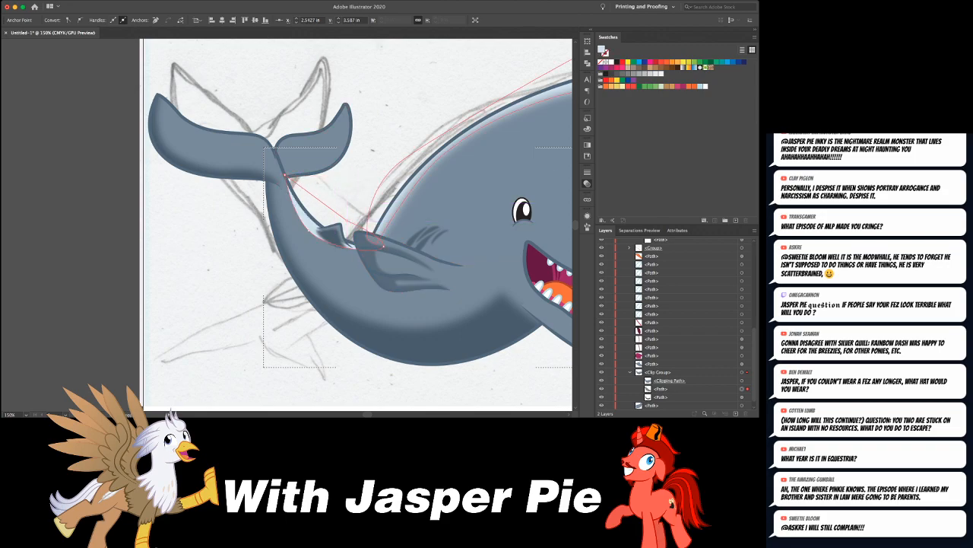
- Reshape the back highlight into a slim curved band and extend its upper end to where the two flukes meet
key(p)
drag(308, 230, 349, 255)
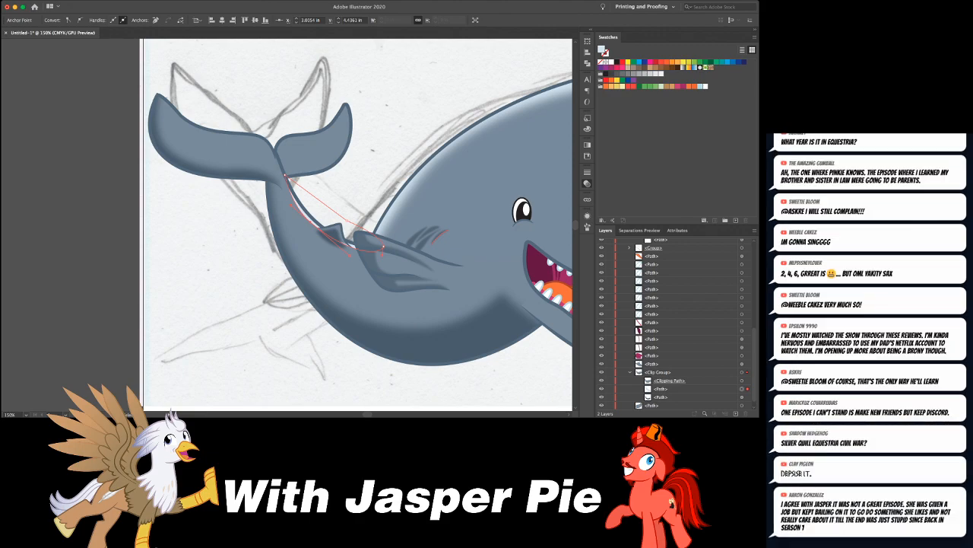
key(super+equal)
key(super+equal)
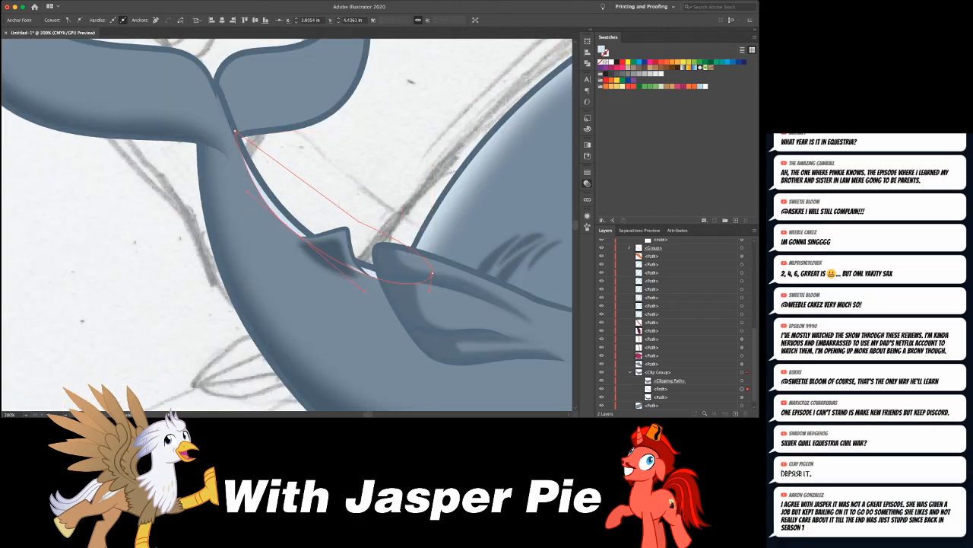
drag(236, 131, 432, 271)
drag(247, 191, 237, 186)
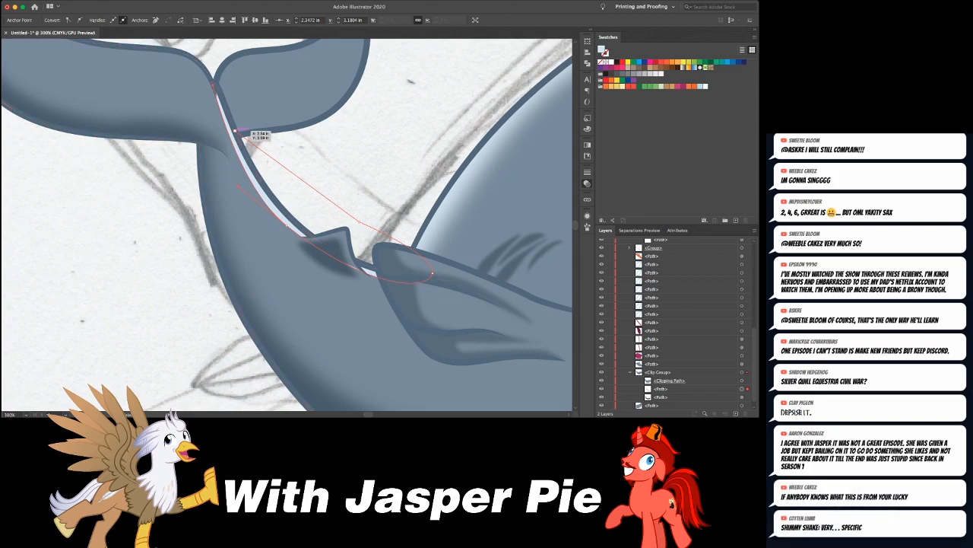
click(215, 86)
- Soften the pale back highlight with the blurring effect and deselect it
key(v)
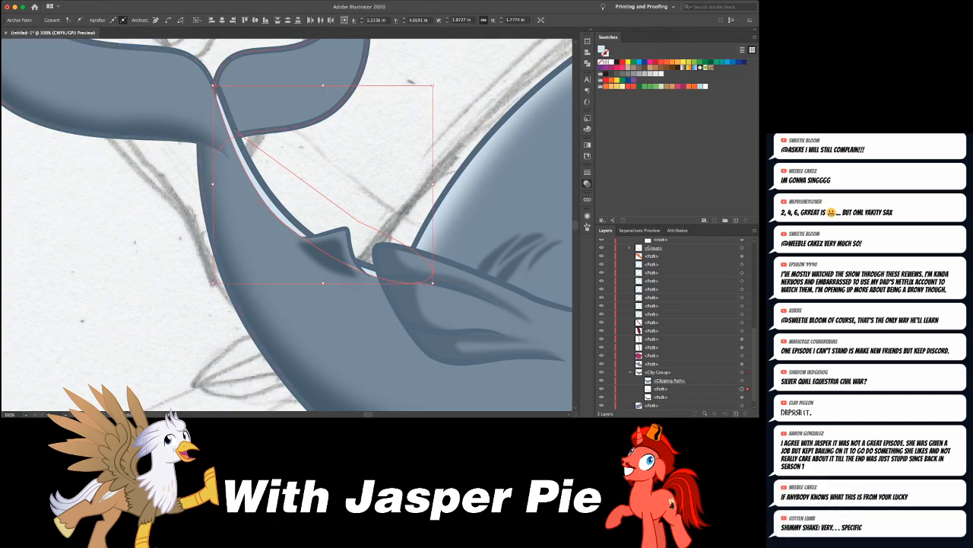
key(a)
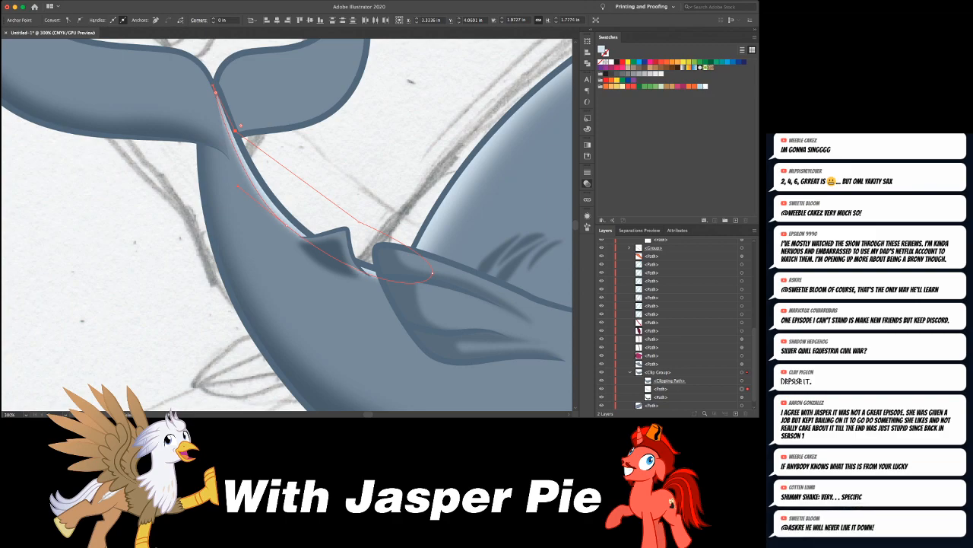
key(super+shift+a)
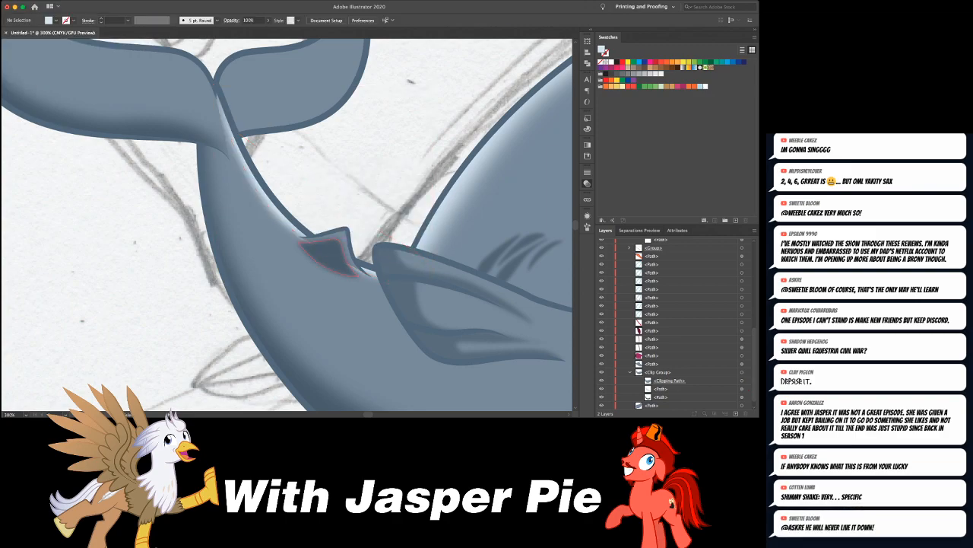
- Extend the flipper-side end of the dorsal fin's outline by moving its end anchor down into the body
click(347, 229)
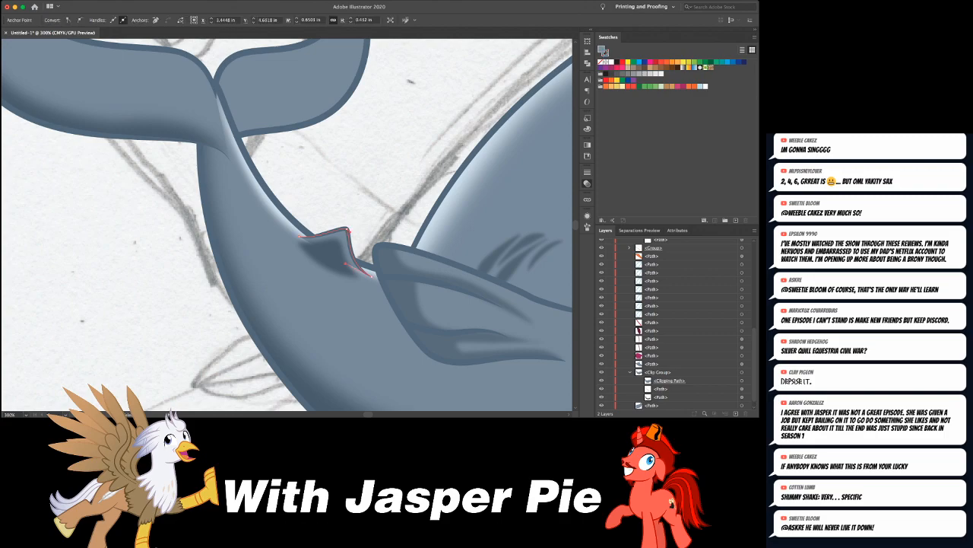
drag(366, 269, 379, 282)
key(Down)
key(Down)
key(Down)
key(Down)
key(Down)
key(Down)
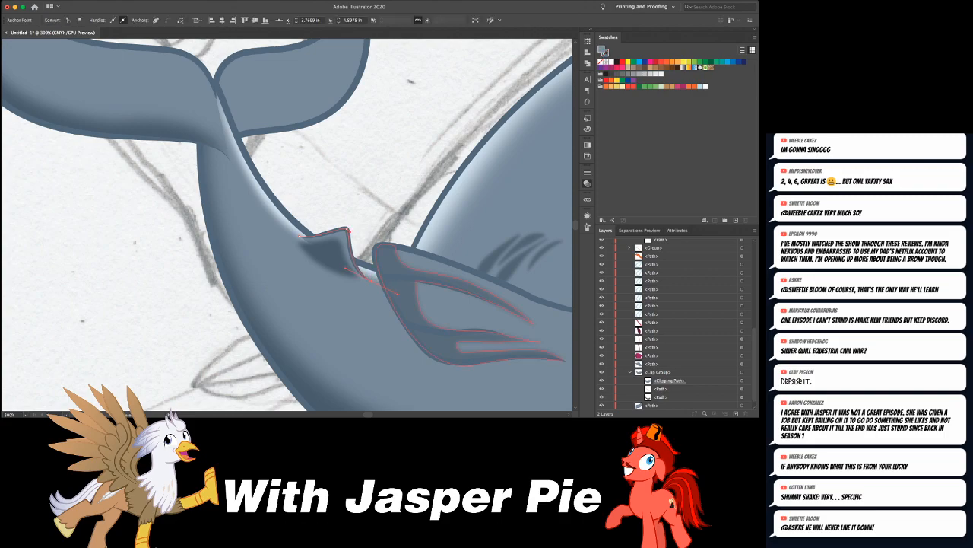
- Adjust the tail-side end of the dorsal fin's outline and shift the fin's dark shading up and toward the tail
click(299, 236)
drag(299, 235, 289, 232)
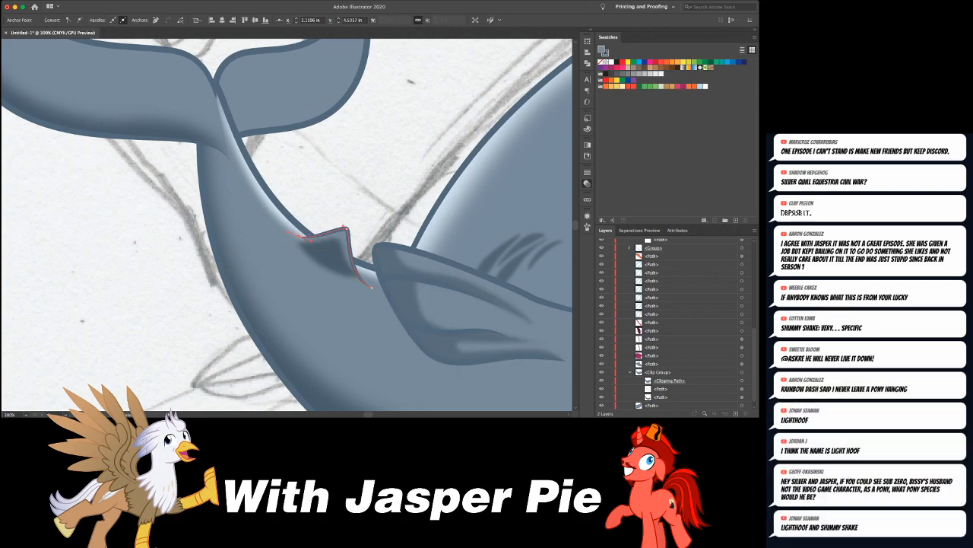
key(Left)
key(Left)
key(Left)
key(Left)
key(Left)
key(Down)
key(Down)
key(super+shift+a)
drag(339, 255, 329, 247)
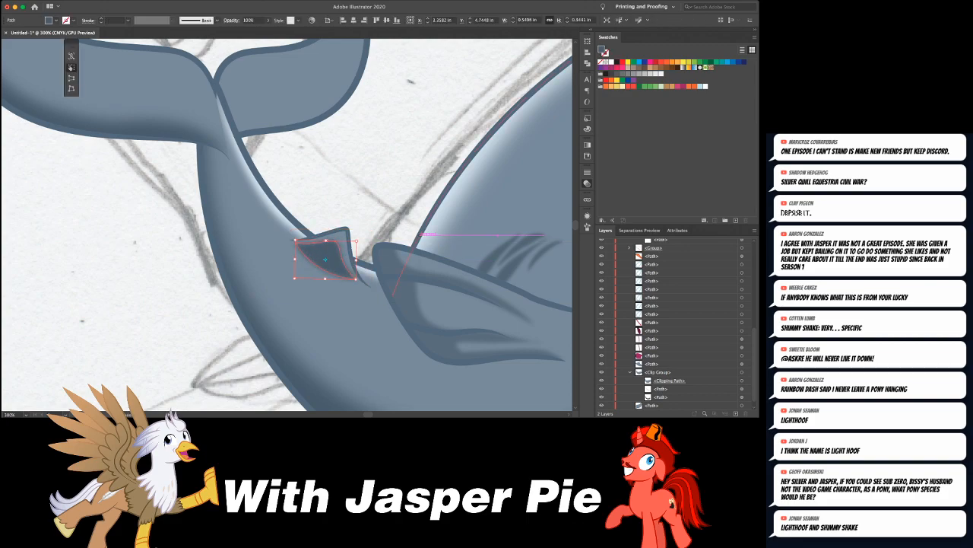
key(super+shift+a)
- Pull the top anchor of the back highlight down along the tail so it starts below the fluke notch
key(super+1)
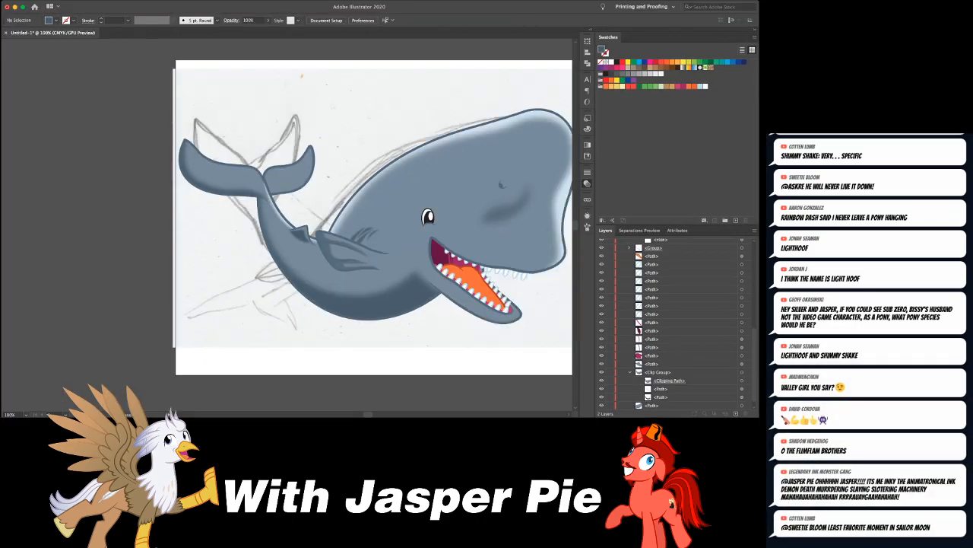
key(super+minus)
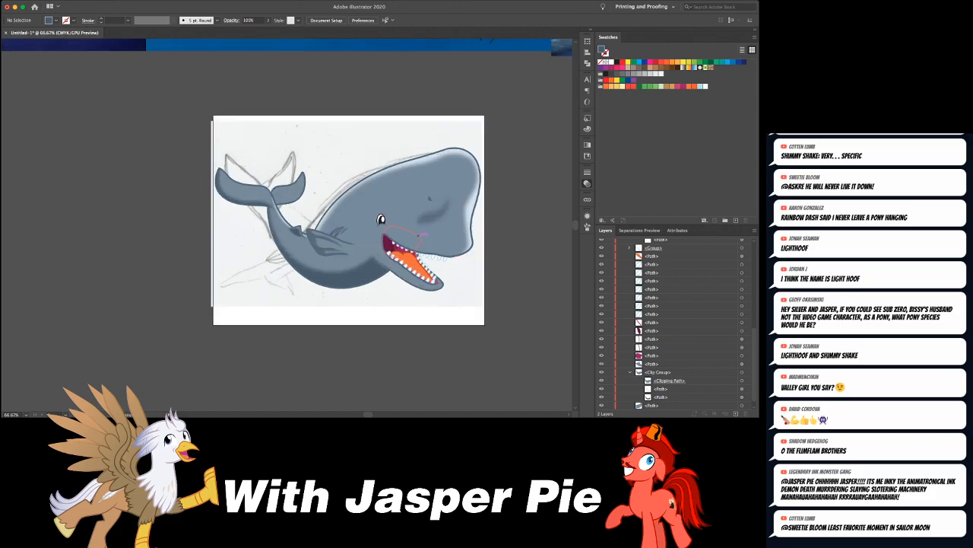
scroll(319, 220, right, 3)
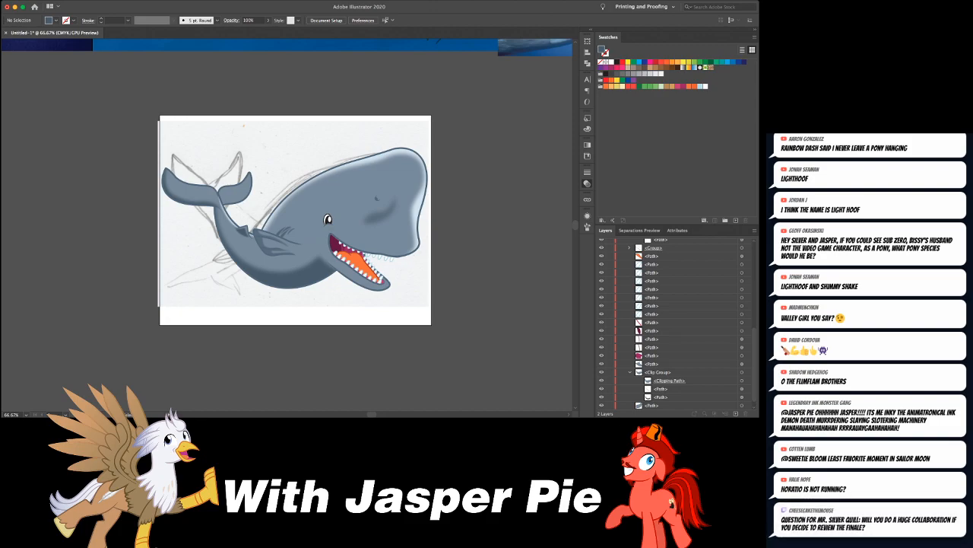
scroll(287, 225, left, 5)
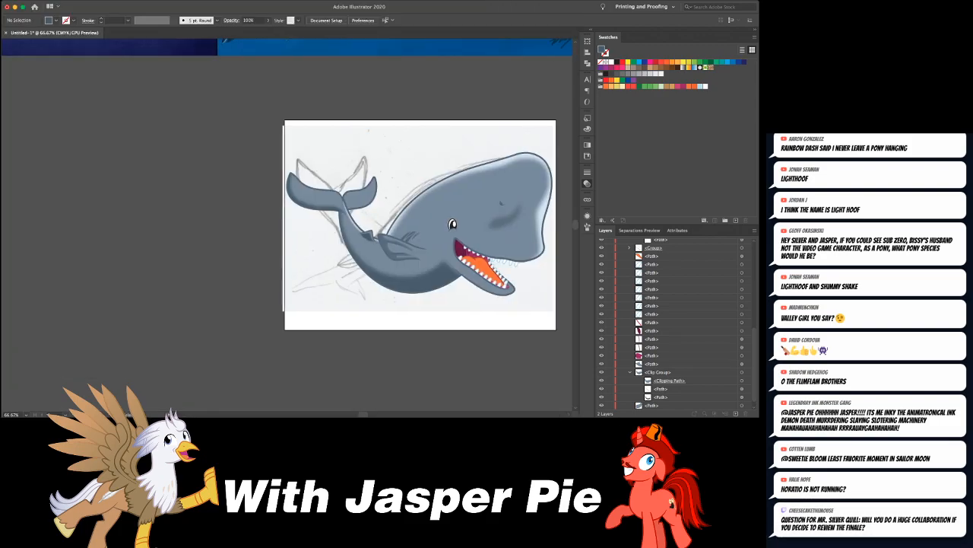
key(super+equal)
key(super+equal)
key(super+equal)
key(super+equal)
scroll(287, 224, right, 5)
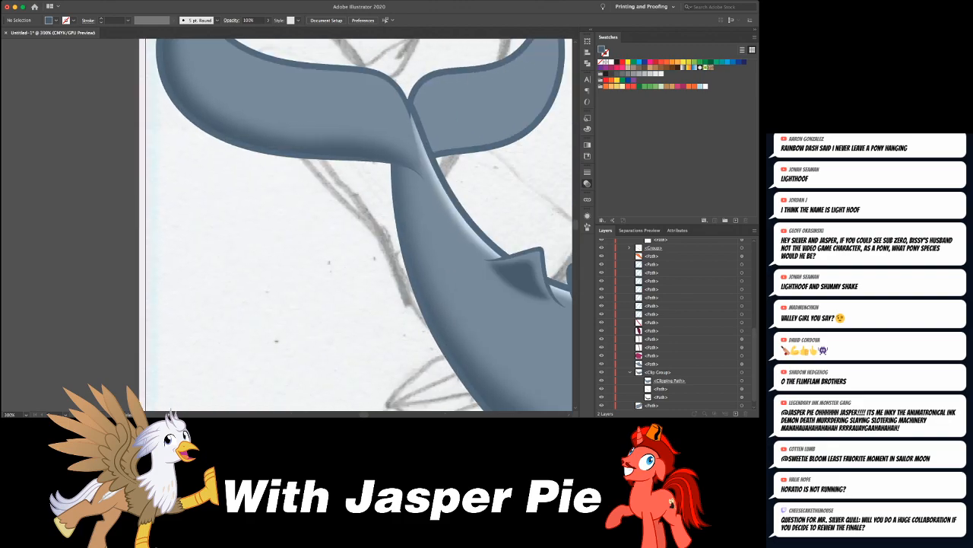
scroll(348, 226, up, 3)
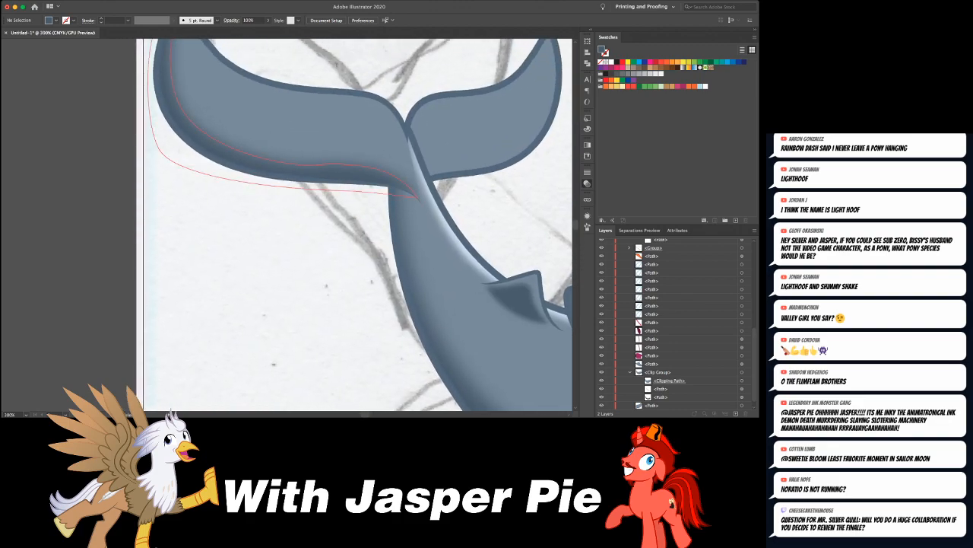
click(431, 210)
drag(431, 210, 439, 232)
drag(408, 128, 416, 146)
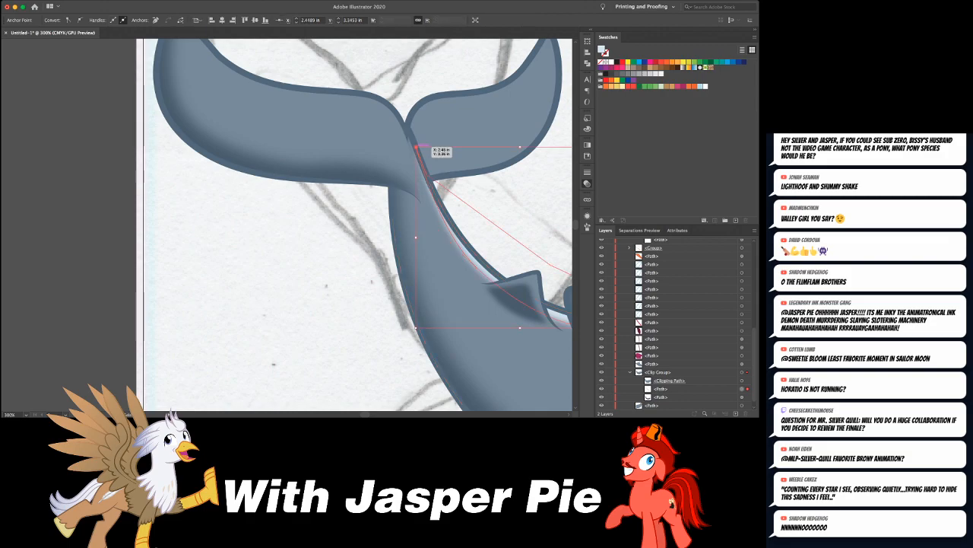
key(super+shift+a)
- Draw a pale wavy highlight shape inside the near fluke, following its upper edge and tapering toward the tail joint
scroll(357, 224, up, 4)
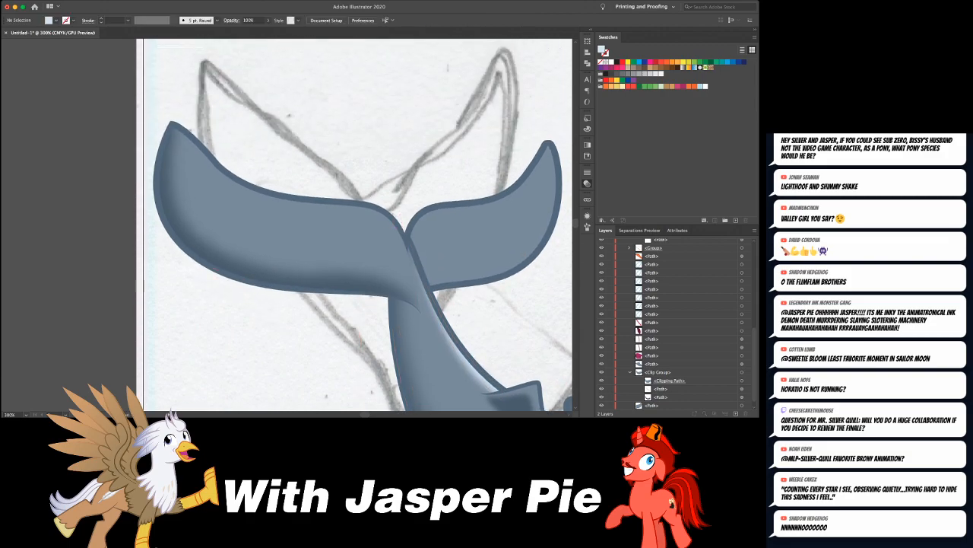
click(241, 225)
drag(283, 254, 406, 277)
key(super+z)
drag(381, 218, 357, 206)
drag(269, 214, 221, 161)
key(super+z)
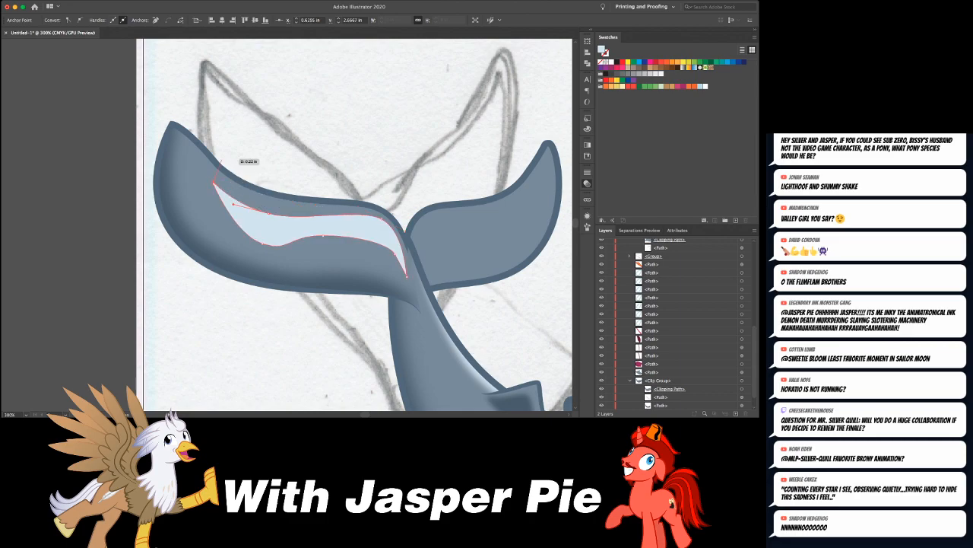
drag(269, 214, 269, 207)
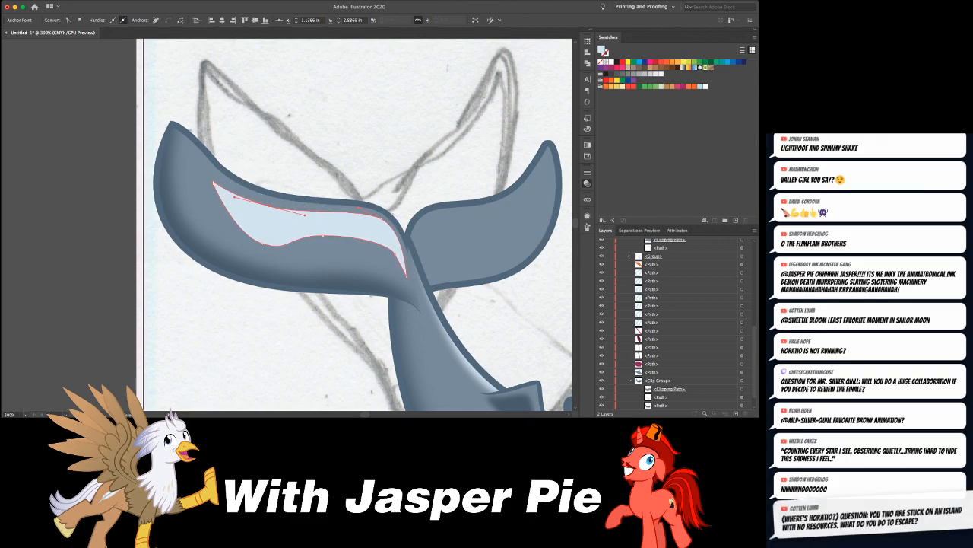
- Soften the near fluke's highlight by applying the last used blurring effect twice, and deselect it
key(super+shift+e)
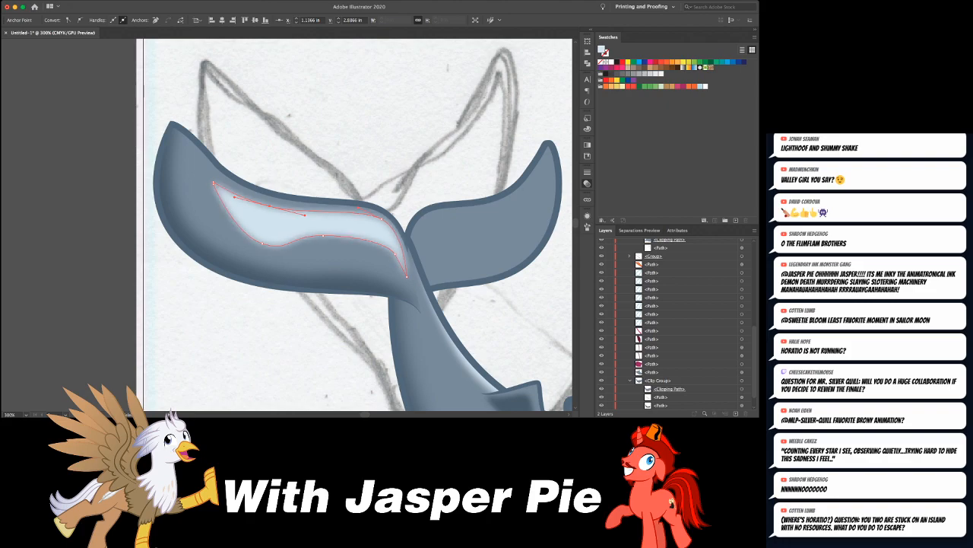
key(super+shift+e)
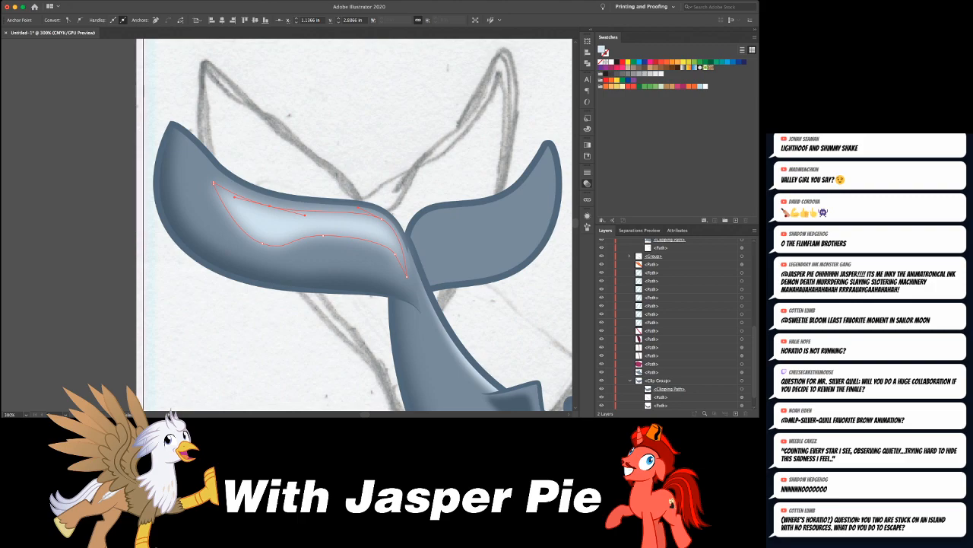
key(super+shift+a)
key(super+minus)
key(super+minus)
key(super+minus)
key(super+minus)
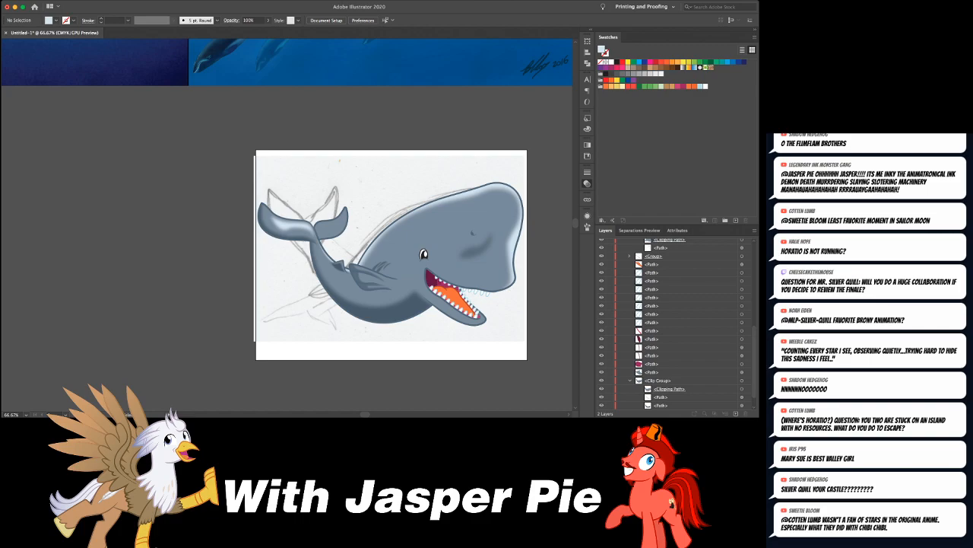
- Select the far tail fluke's shape and switch to Draw Inside mode for it
key(super+plus)
key(super+plus)
key(super+plus)
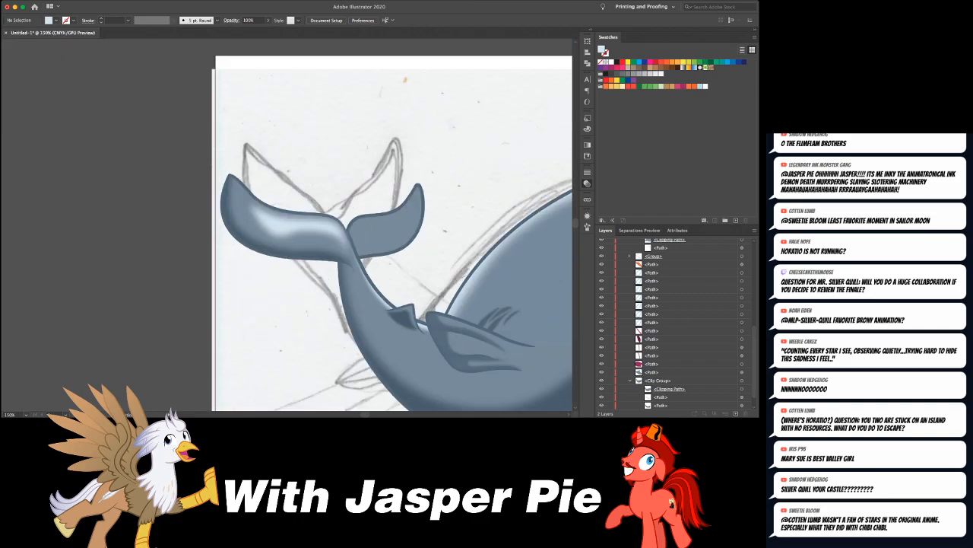
click(403, 210)
key(v)
key(super+shift+a)
click(421, 232)
scroll(286, 225, right, 4)
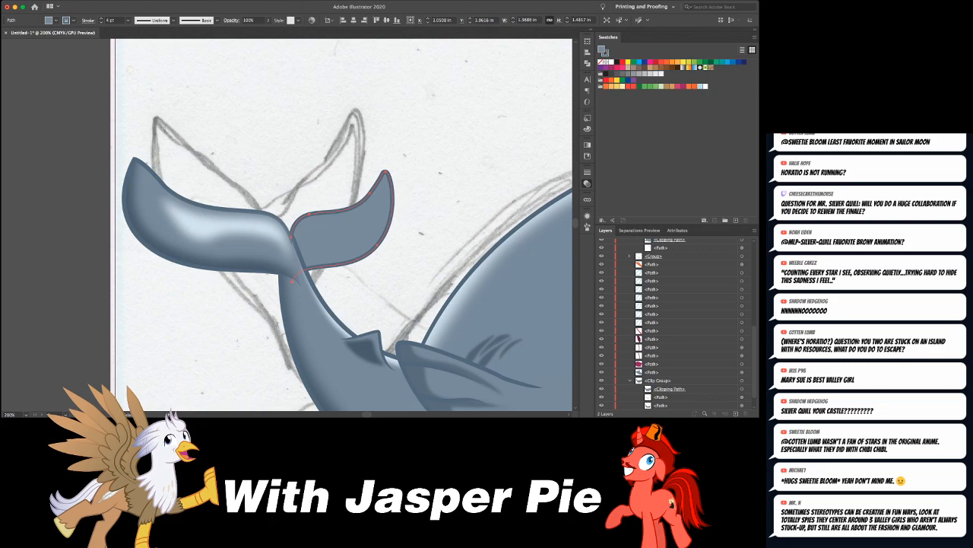
key(shift+d)
key(shift+d)
- Draw a dark shading shape along the far fluke's lower edge in the near fluke's shading colour, and blur it
click(154, 238)
key(super+shift+a)
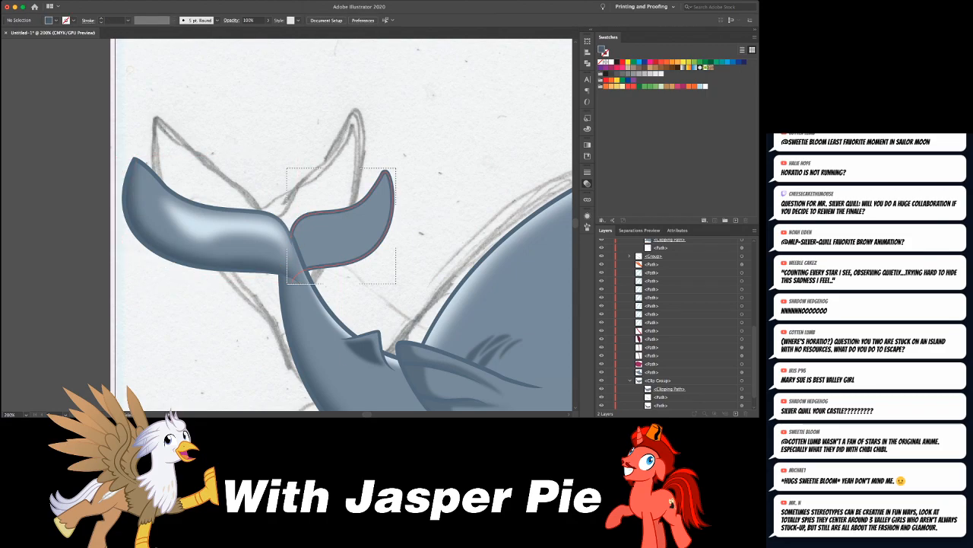
drag(299, 266, 331, 281)
click(395, 206)
click(294, 273)
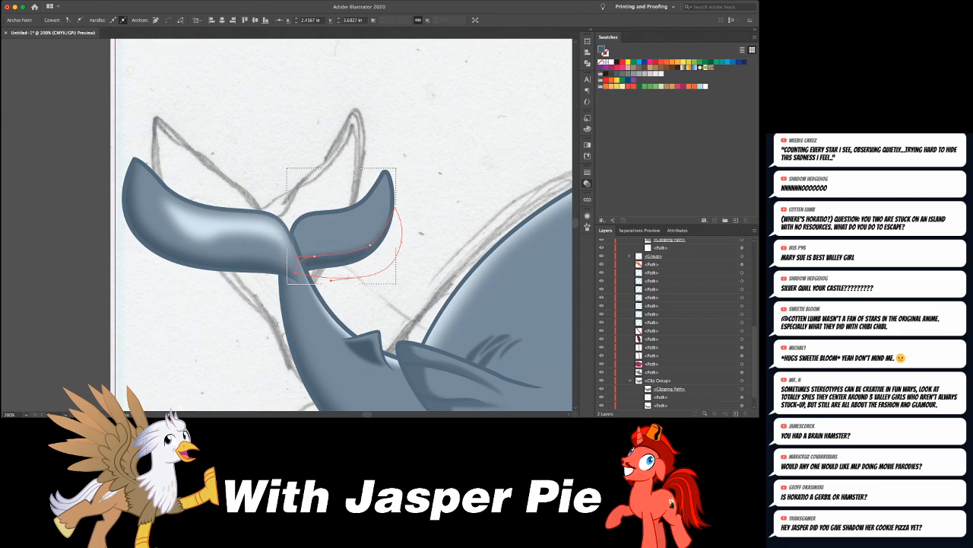
click(465, 229)
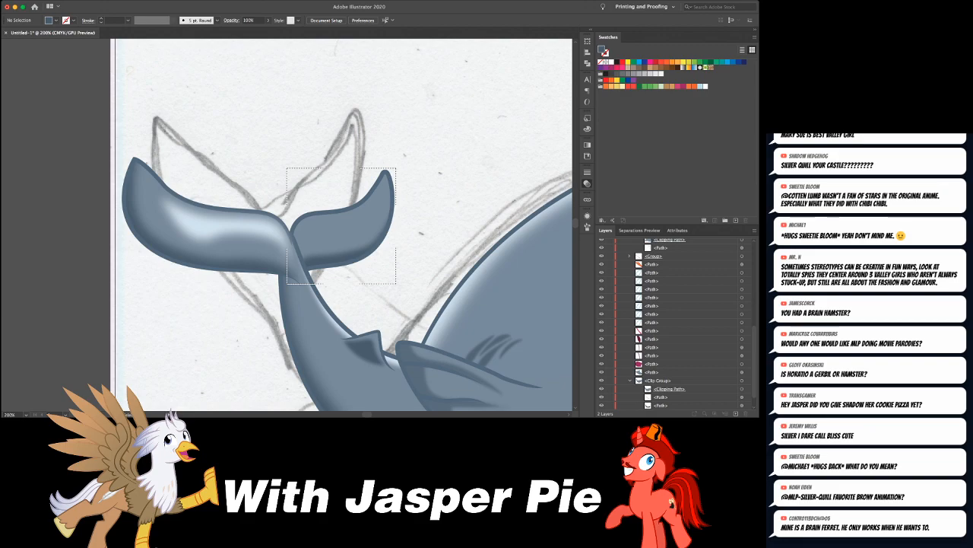
- Draw a pale curved highlight inside the far fluke, tapering to its tip, using the near fluke's highlight colour
click(228, 224)
key(super+shift+a)
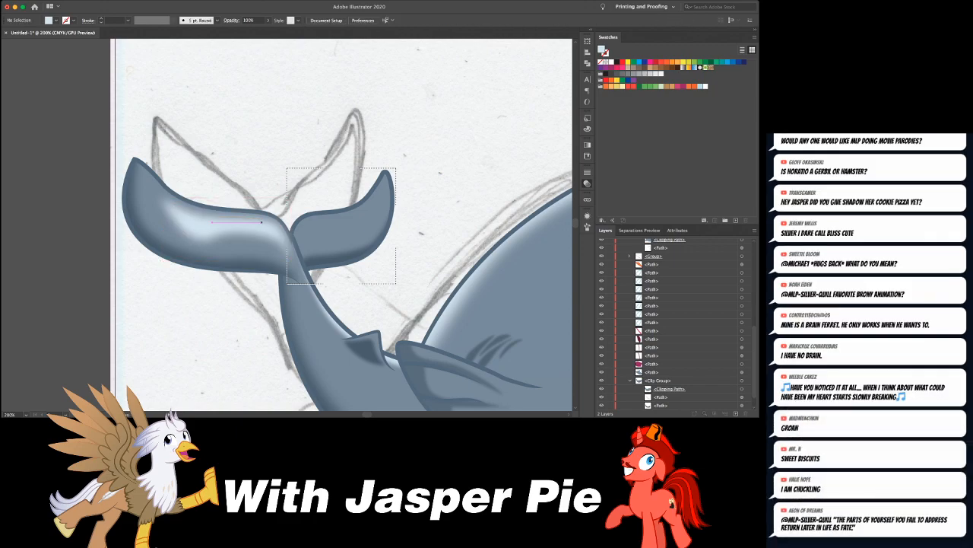
click(307, 248)
drag(309, 223, 305, 267)
click(376, 193)
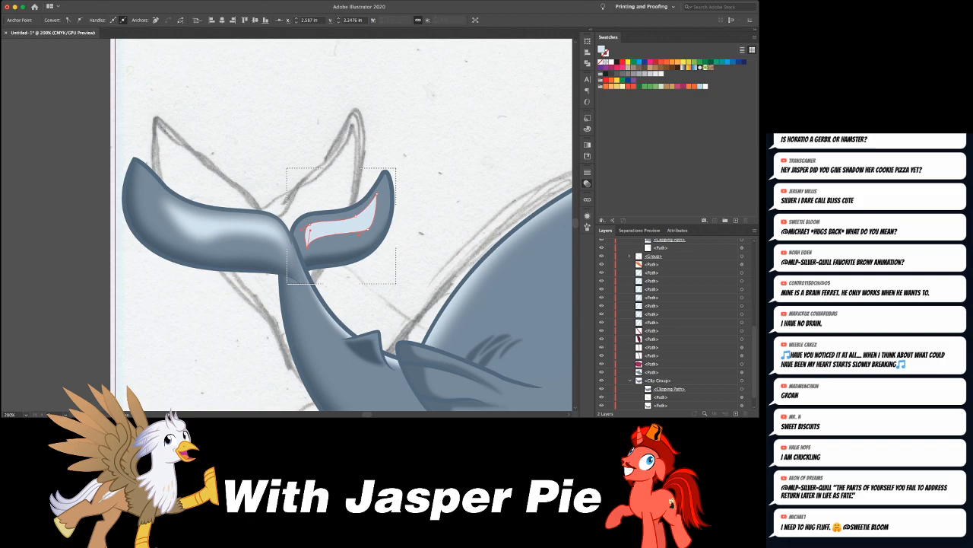
- Soften the far fluke's pale highlight with a blur effect
key(super+shift+e)
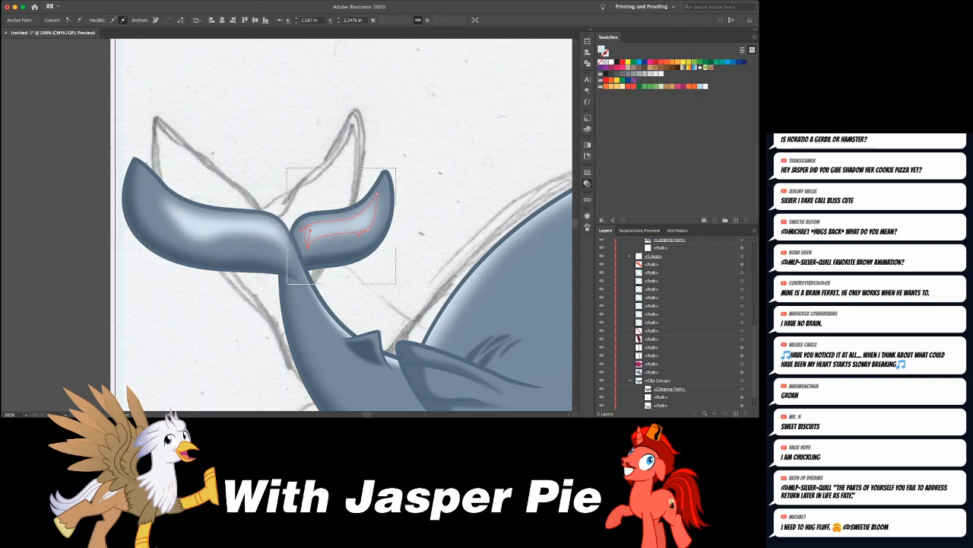
key(super+z)
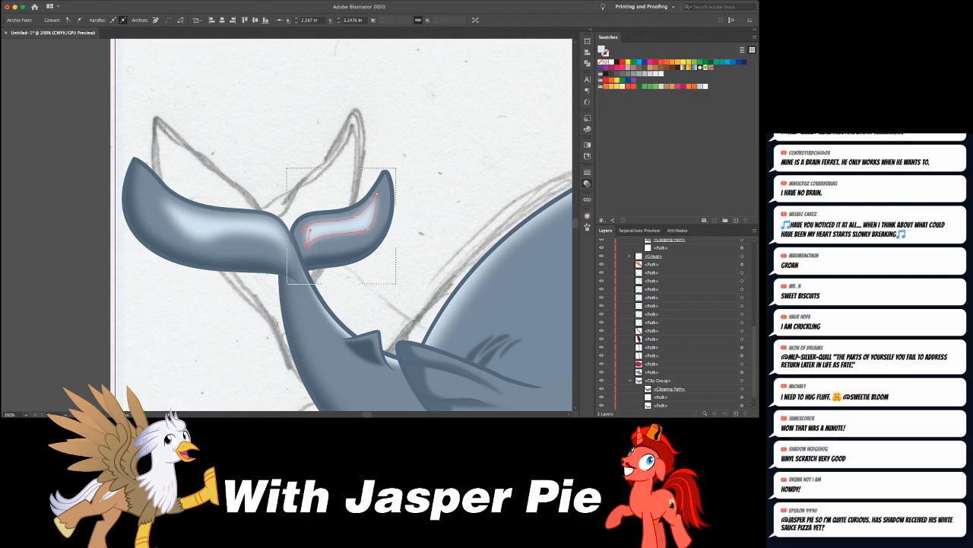
key(a)
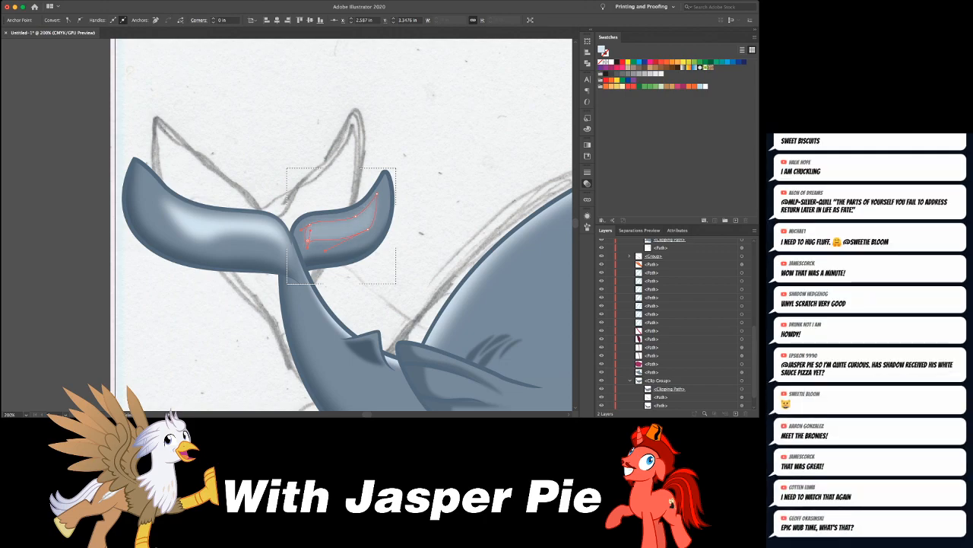
- Lower the near fluke's highlight opacity to 46% and leave Draw Inside mode
key(super+shift+a)
click(229, 226)
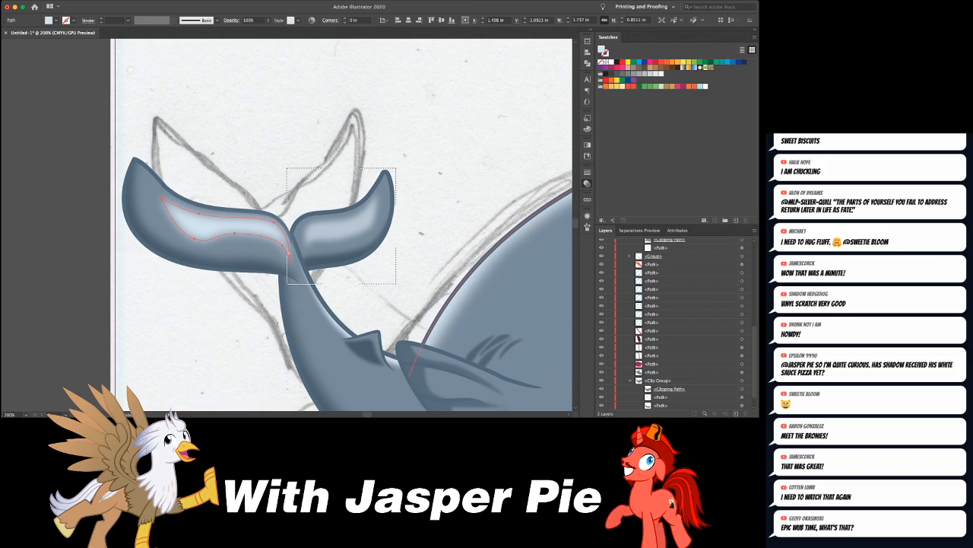
drag(266, 29, 249, 29)
key(super+shift+a)
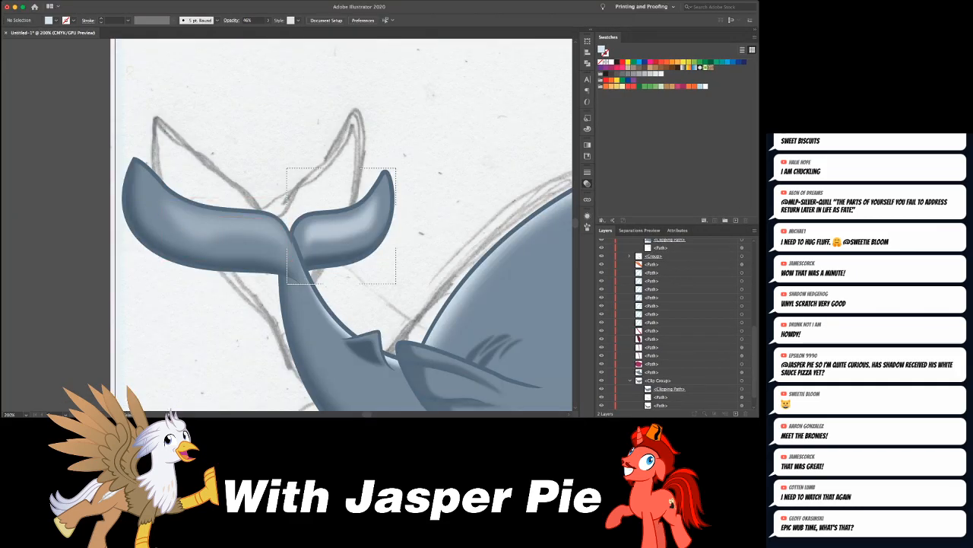
key(super+minus)
key(super+minus)
key(super+minus)
key(super+minus)
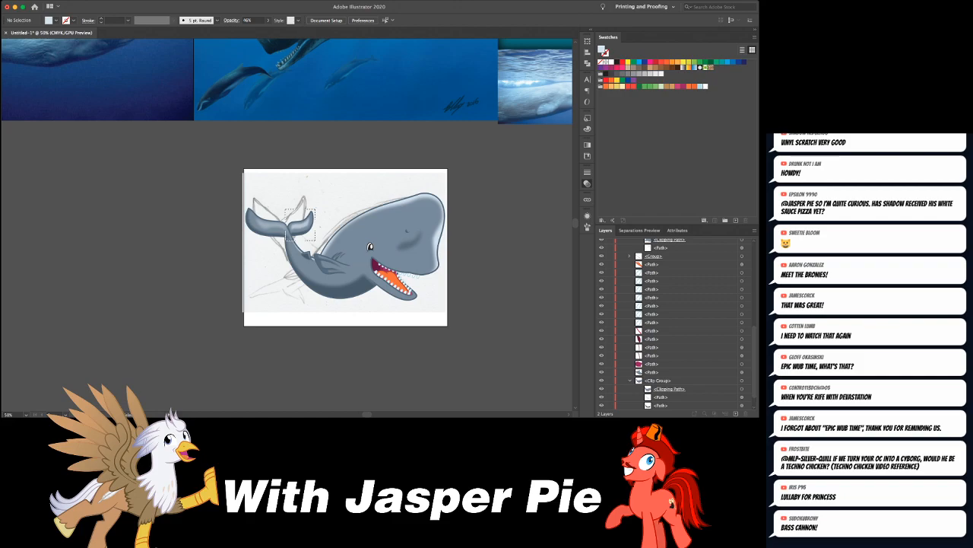
drag(315, 210, 287, 240)
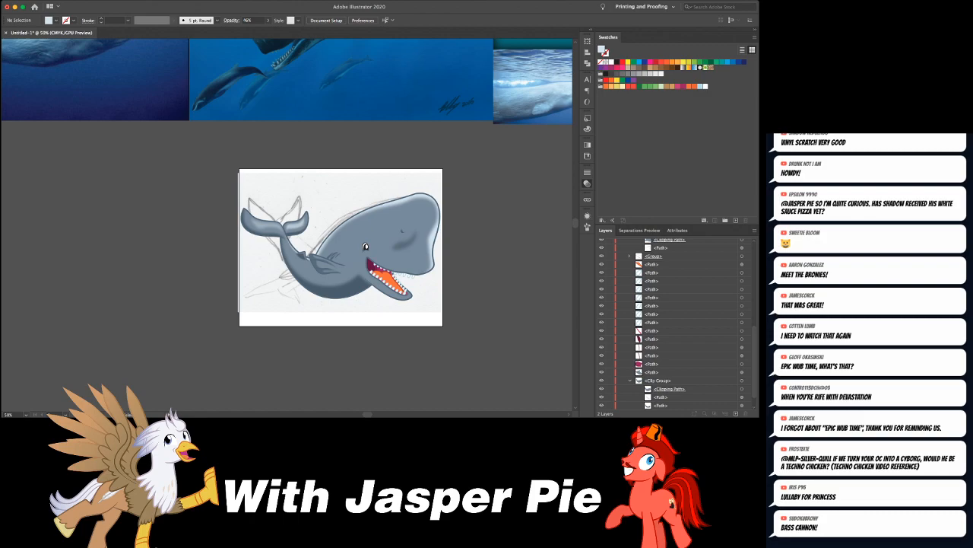
- Try to reshape the blurred dark patch below the whale's nostril by editing its anchors
scroll(327, 240, right, 5)
click(326, 240)
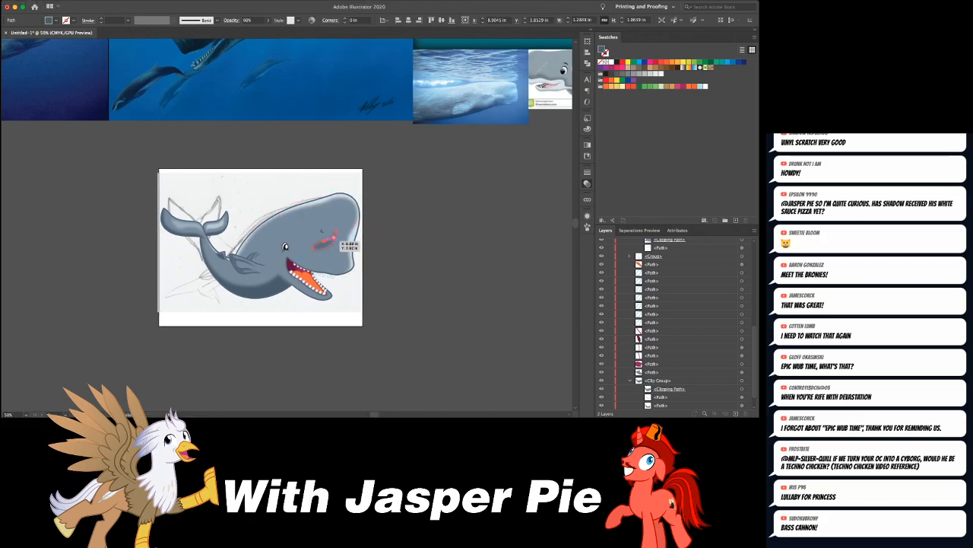
key(a)
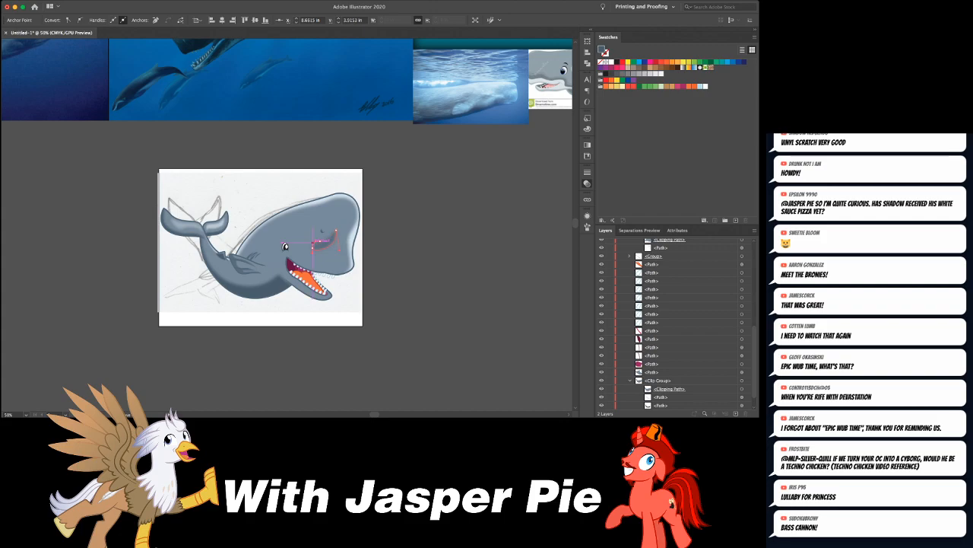
click(373, 257)
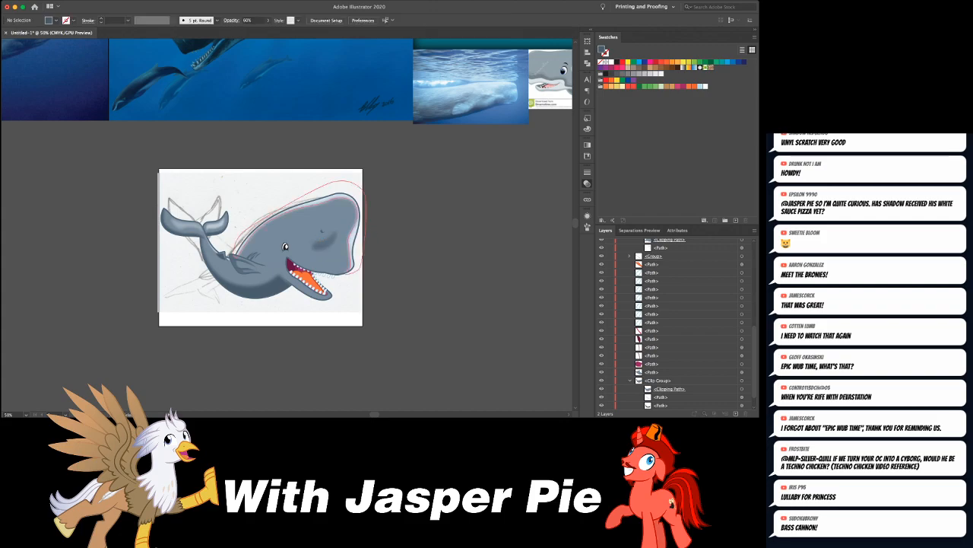
scroll(286, 228, up, 1)
click(321, 238)
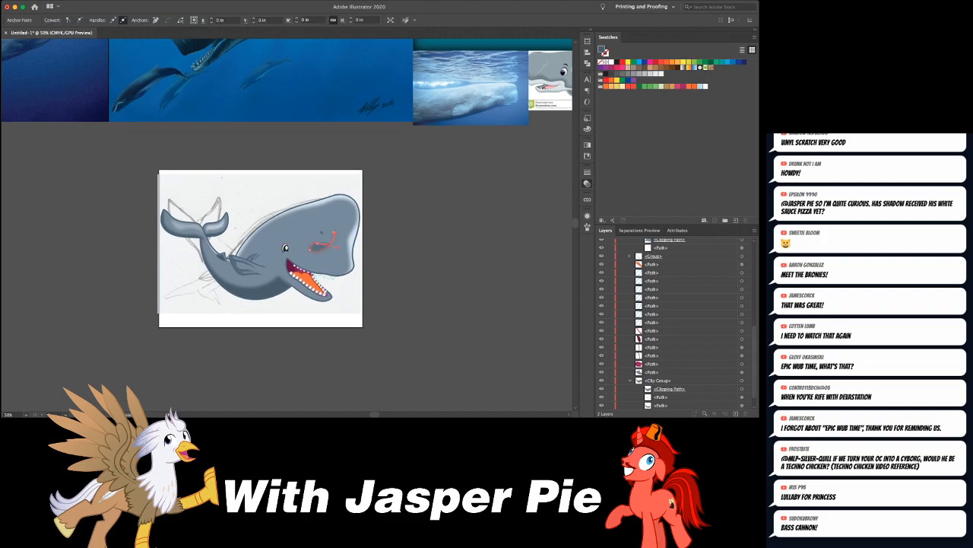
key(Delete)
- Delete the blurred dark patch below the whale's nostril
scroll(287, 225, up, 5)
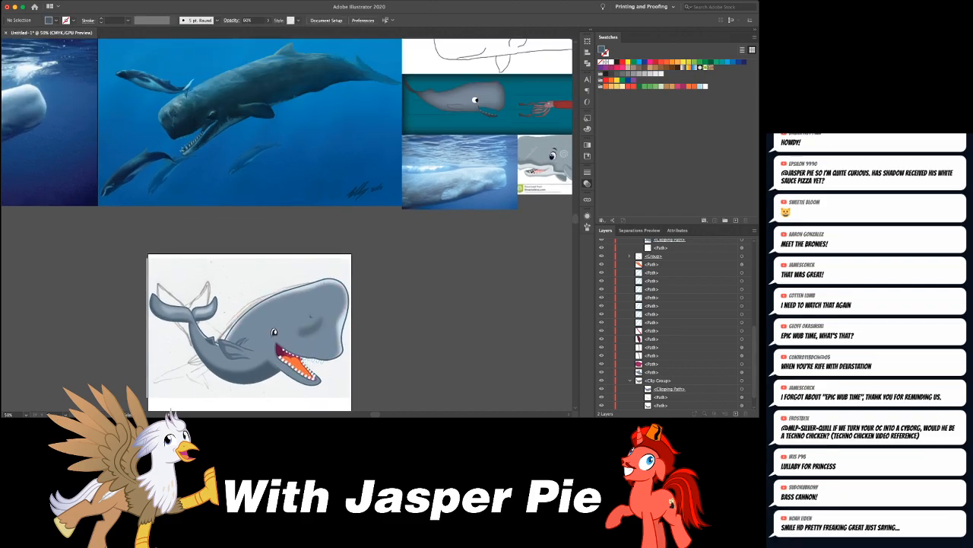
scroll(287, 225, down, 4)
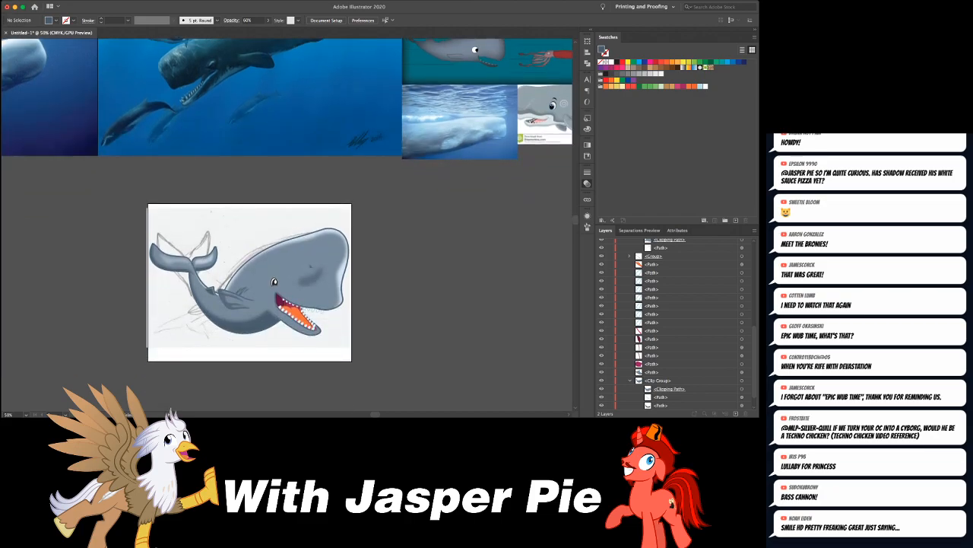
click(319, 272)
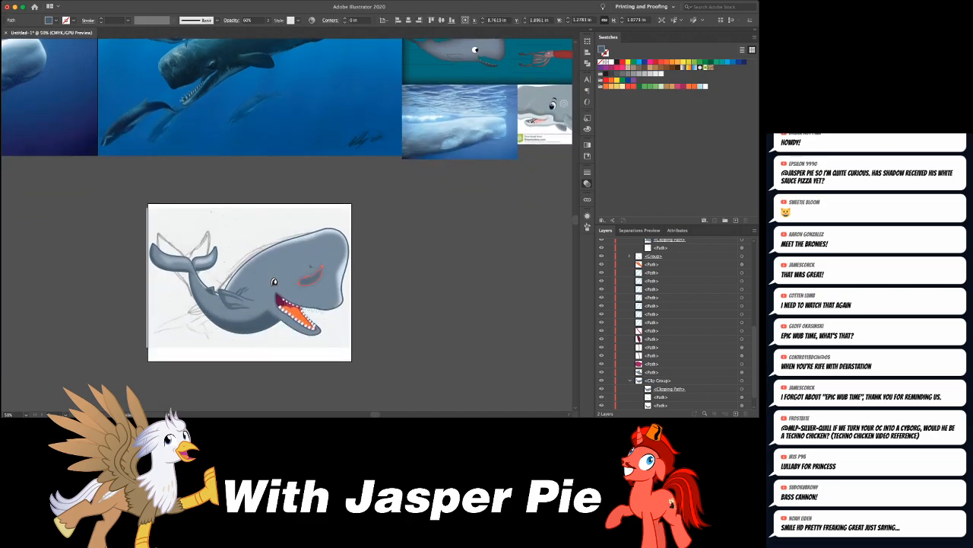
key(Delete)
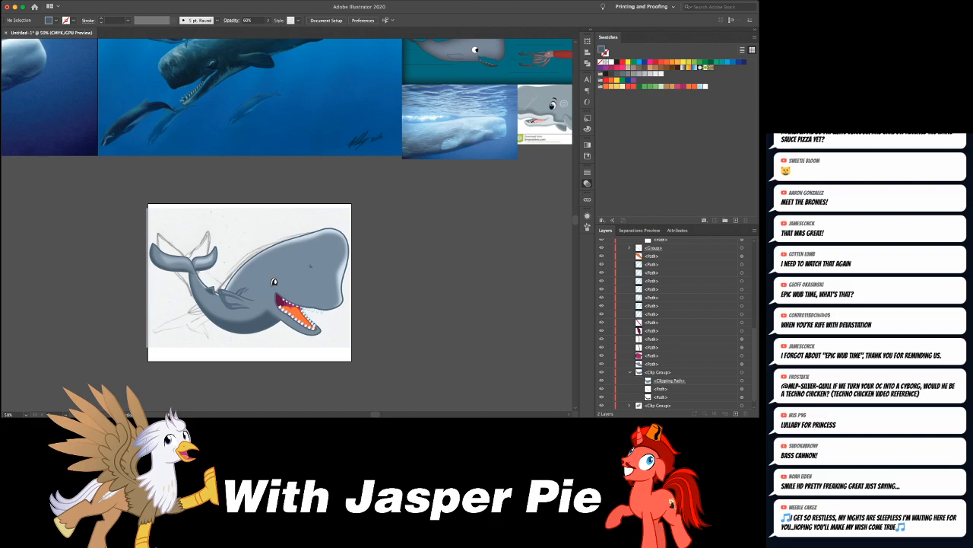
- Draw a pale, tapered 1.5 pt curved stroke along the head side of the creases above the flipper
key(super+equal)
key(super+equal)
key(super+equal)
key(super+equal)
scroll(285, 264, down, 1)
scroll(285, 264, left, 1)
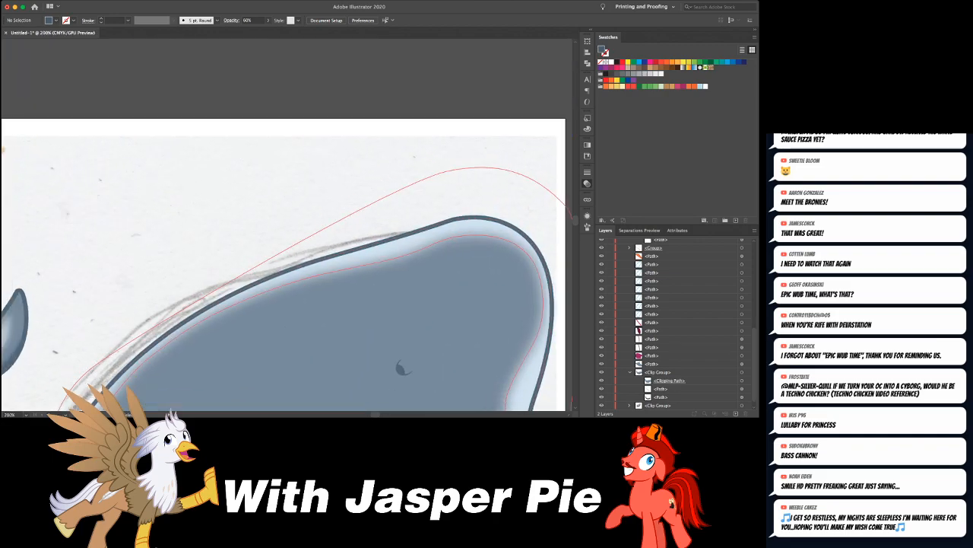
scroll(287, 225, down, 10)
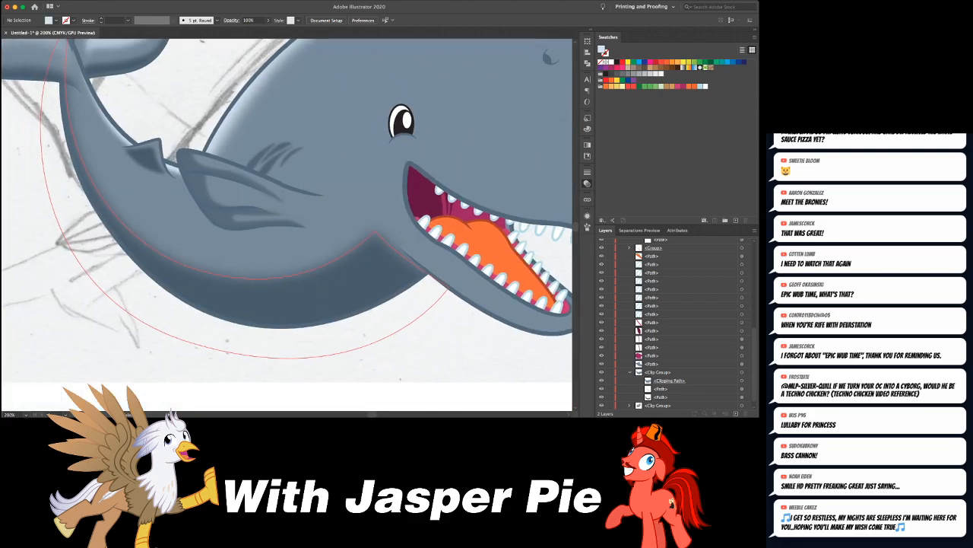
key(super+equal)
key(super+equal)
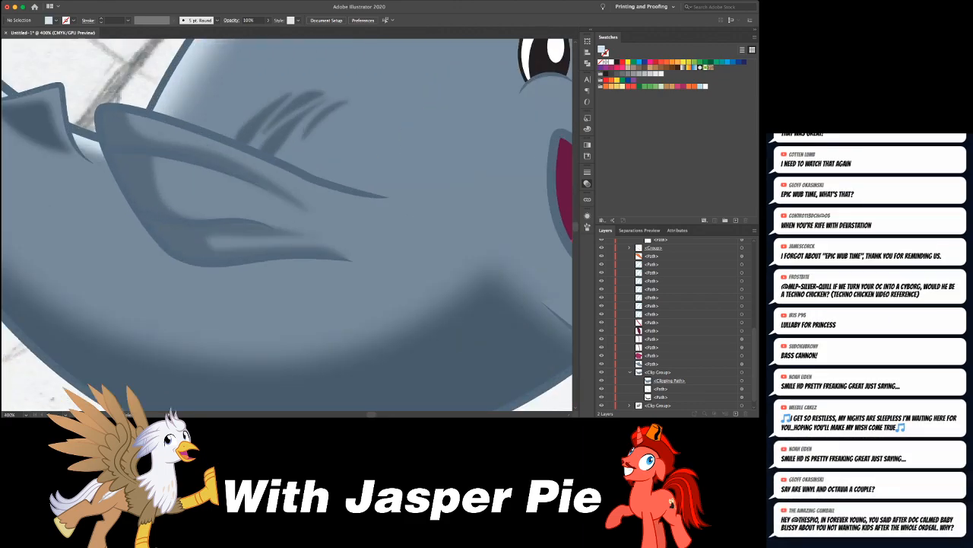
scroll(287, 224, up, 3)
mouse_move(300, 236)
mouse_down()
mouse_move(368, 180)
mouse_move(490, 175)
mouse_up()
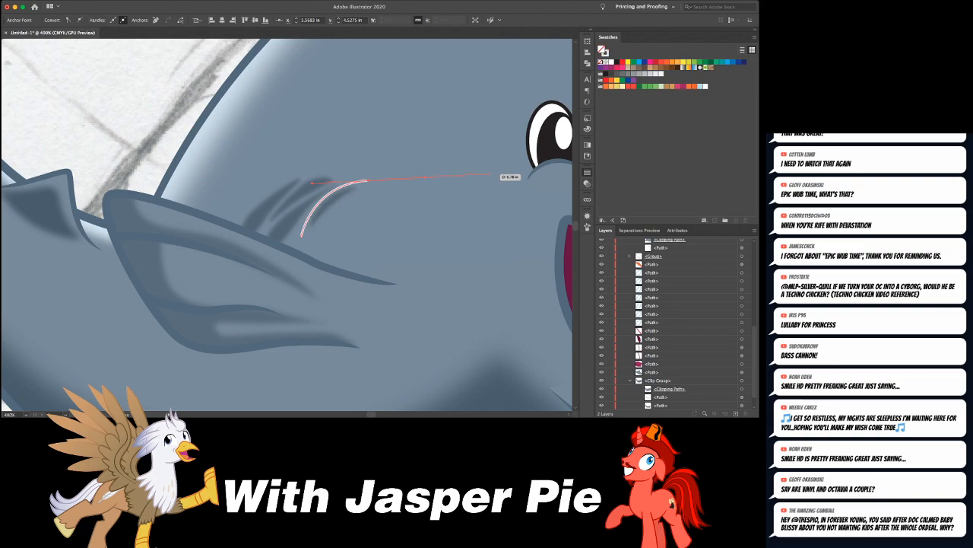
click(503, 182)
click(520, 306)
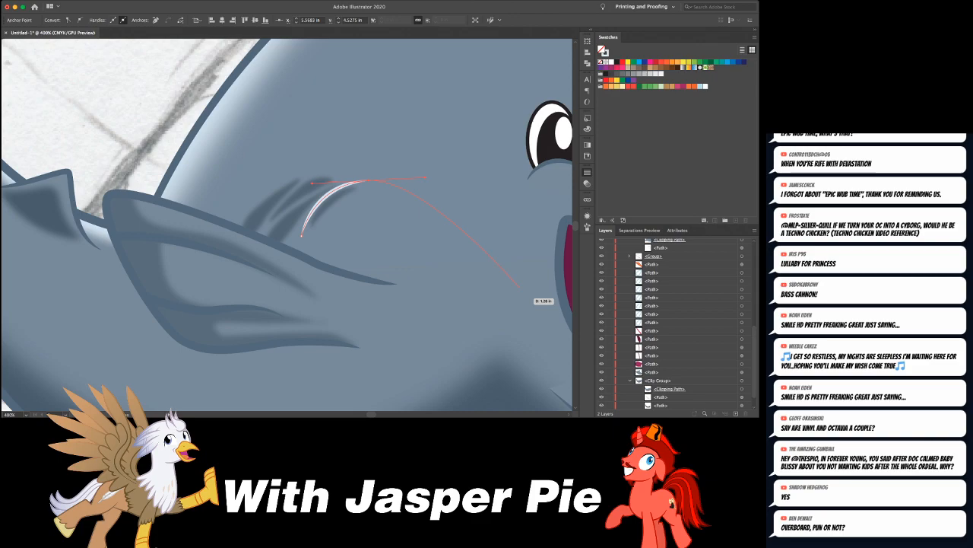
key(super+shift+a)
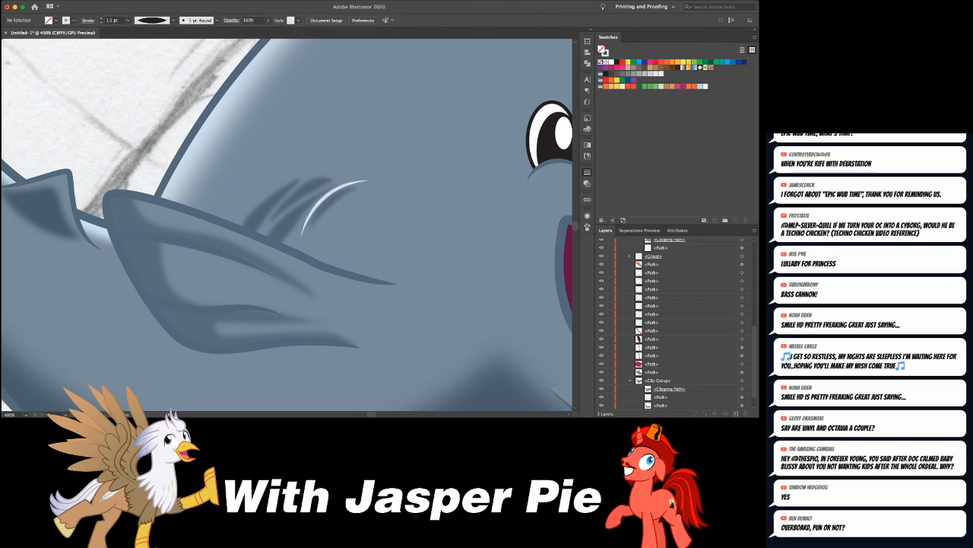
- Add two more pale tapered strokes beside the first, one arching along the upper crease and a shorter one between
drag(332, 192, 296, 168)
key(a)
click(337, 166)
key(super+shift+a)
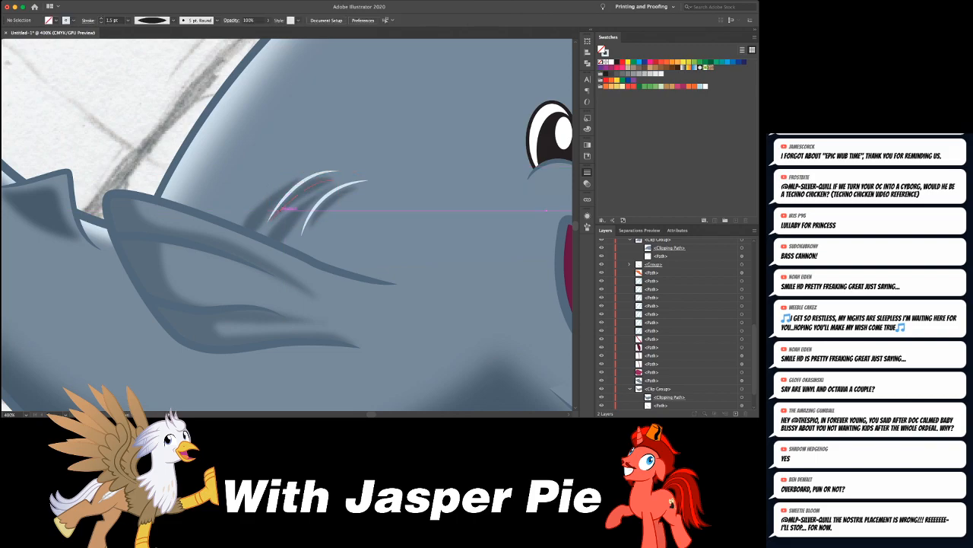
click(278, 218)
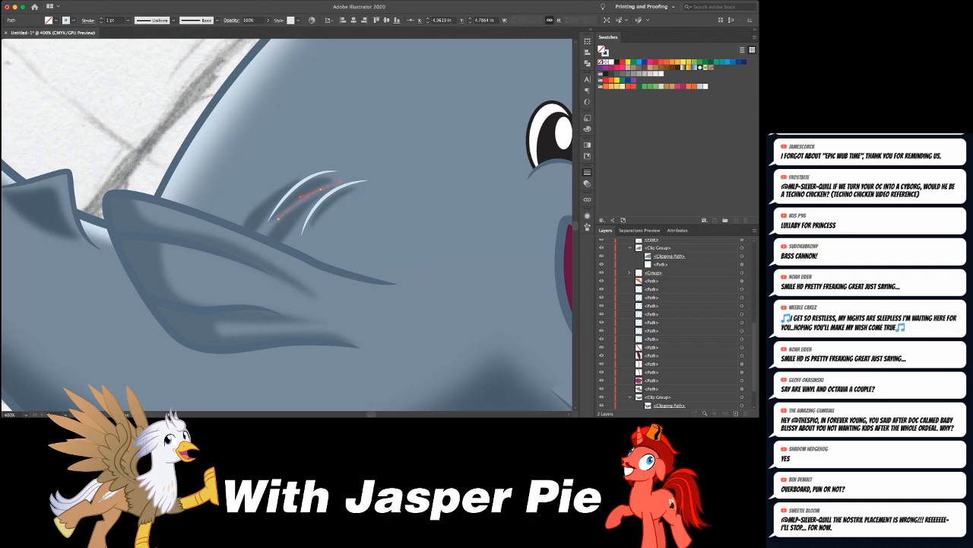
click(365, 183)
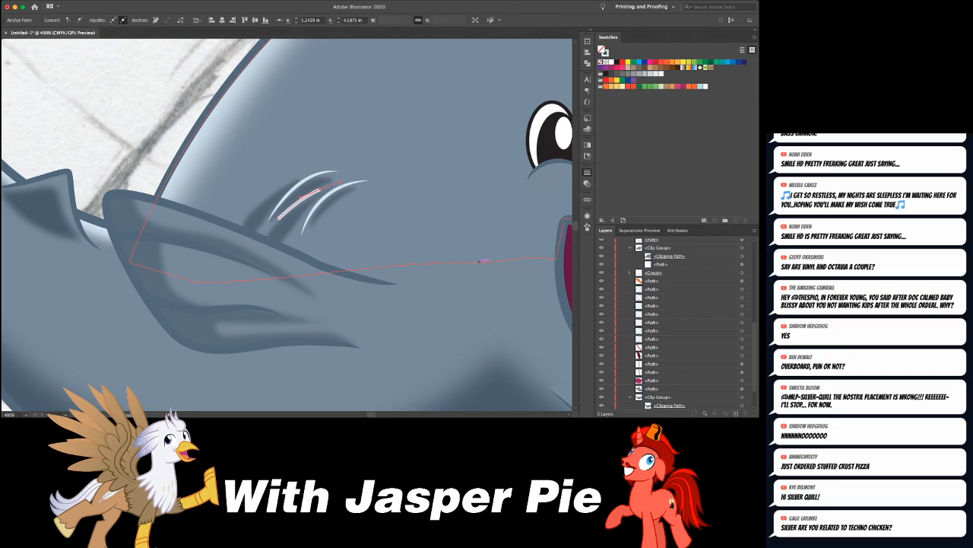
key(shift+super+a)
- Select all three pale crease strokes above the flipper and soften them with a slight blur
click(323, 200)
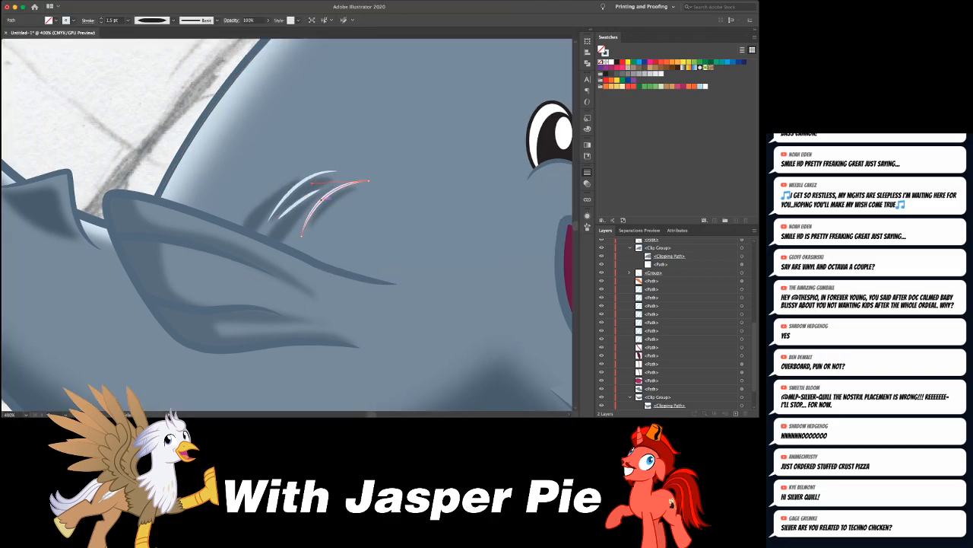
shift+click(310, 194)
shift+click(297, 187)
click(346, 184)
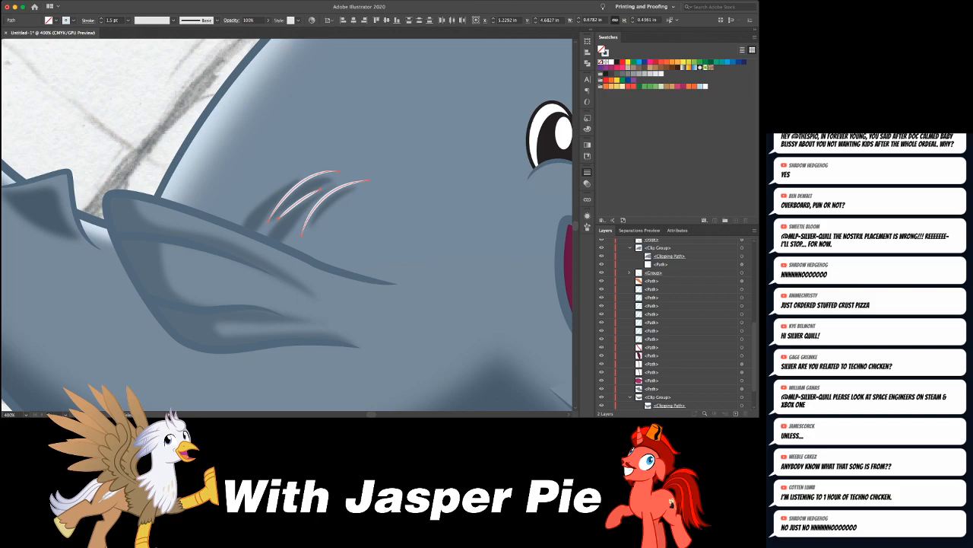
key(shift+super+e)
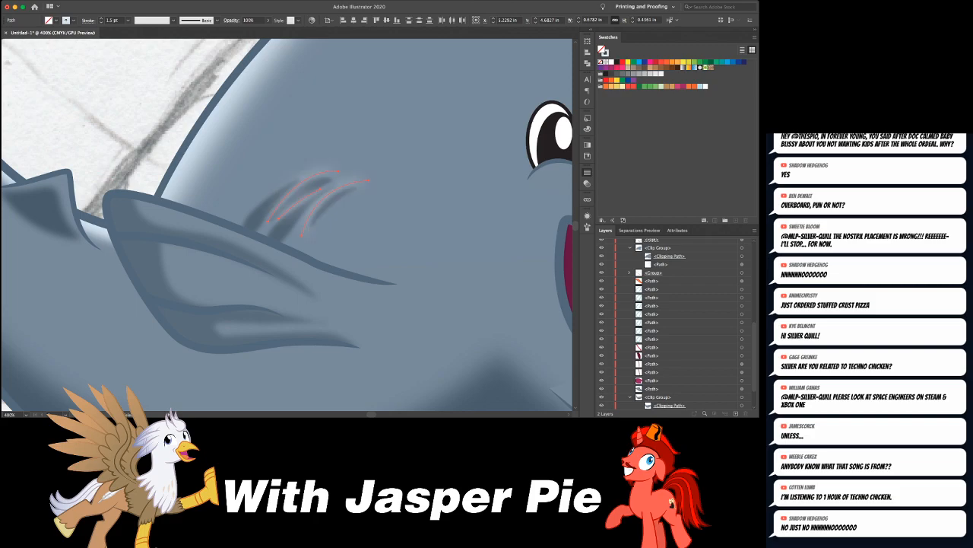
key(super+z)
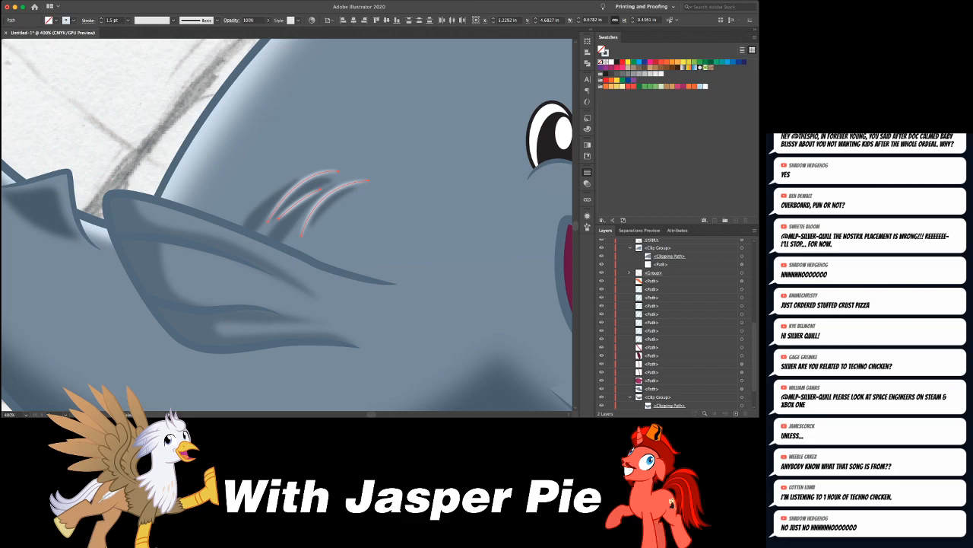
- Set the opacity of the three pale crease strokes to 50% and deselect them
key(Delete)
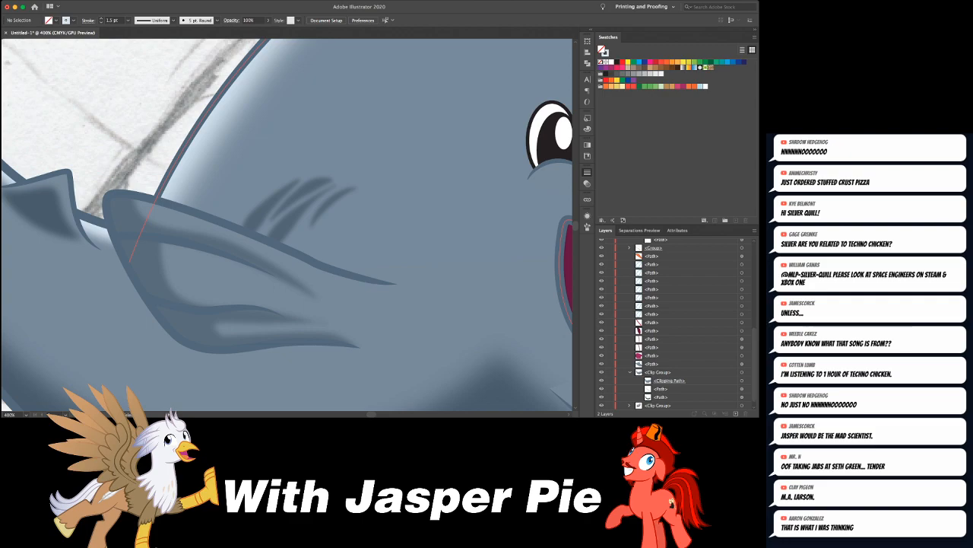
key(super+z)
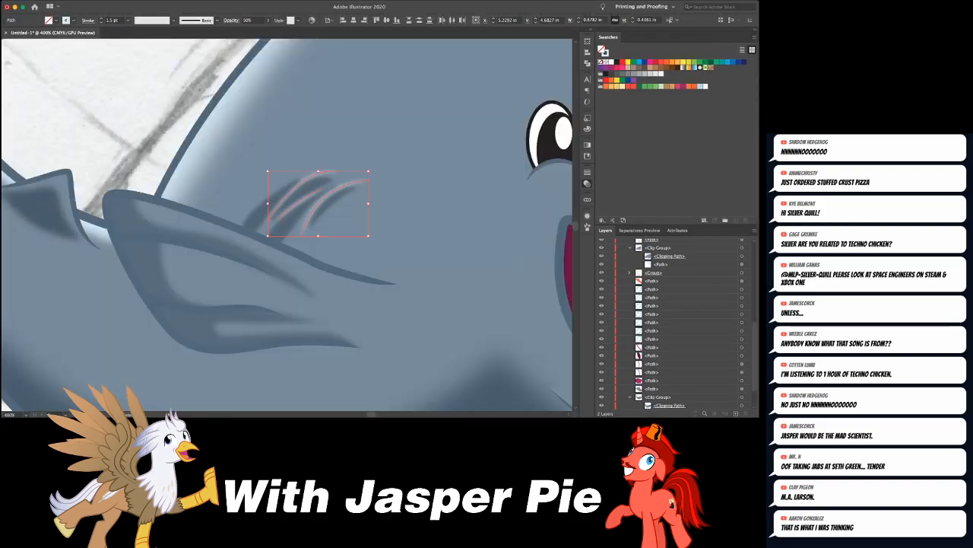
key(super+shift+a)
key(super+minus)
key(super+minus)
key(super+minus)
key(super+minus)
key(super+minus)
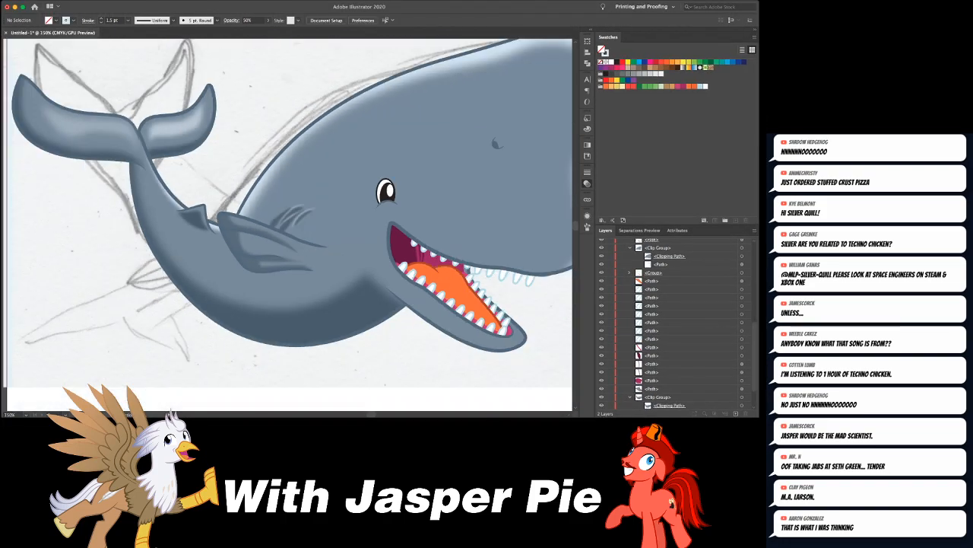
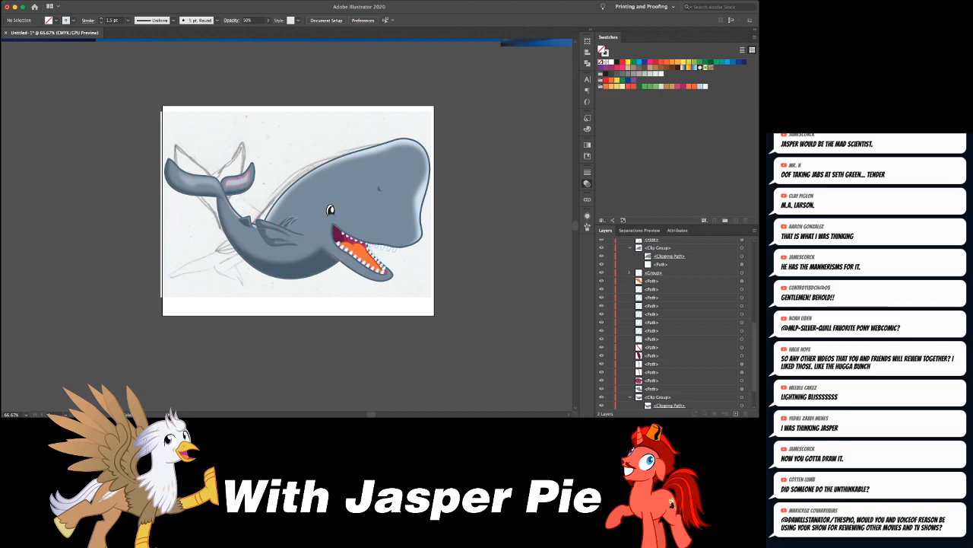
- Set the opacity of the pale highlight on the smaller fluke nearest the body to 40% and deselect it
click(238, 181)
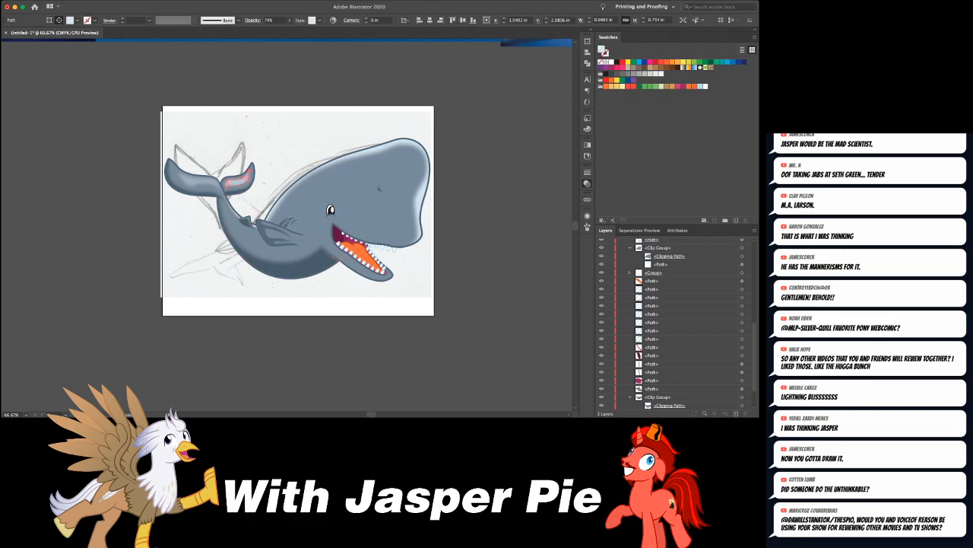
key(Delete)
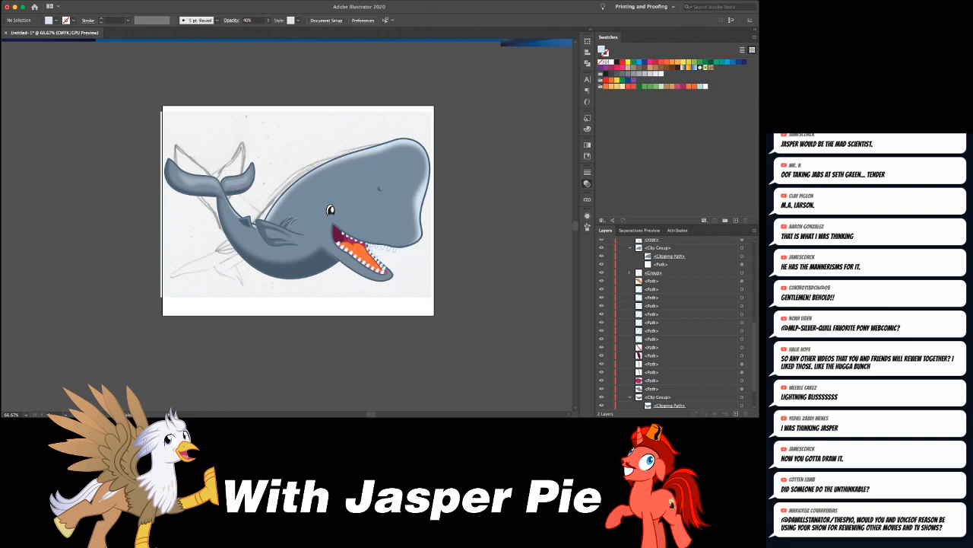
- Draw a closed pale blue highlight shape in the middle of the flipper, tapering to a point toward the head
key(super+equal)
key(super+equal)
key(super+equal)
key(super+equal)
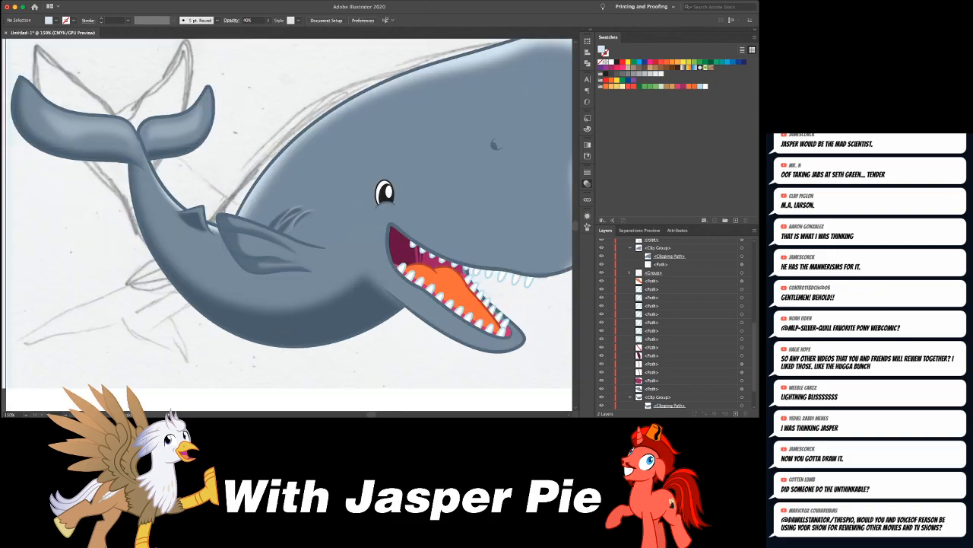
scroll(288, 224, down, 3)
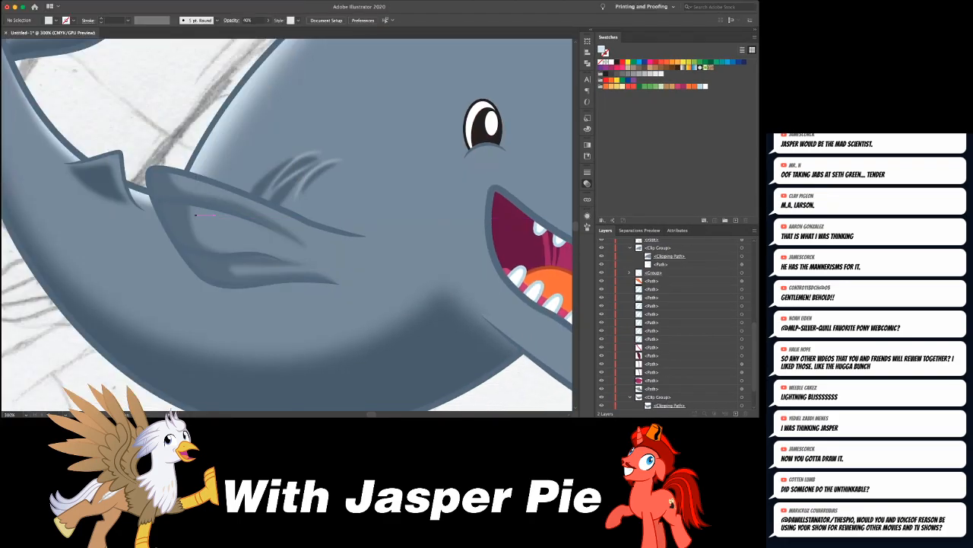
drag(194, 211, 240, 239)
click(303, 253)
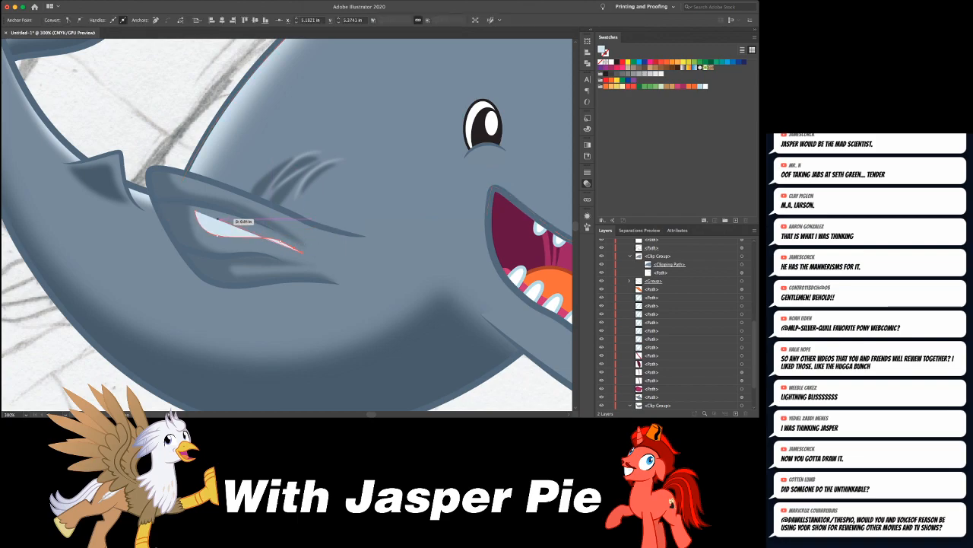
drag(196, 210, 242, 216)
key(super+shift+a)
- Draw a long, slender pale highlight shape just inside the flipper's upper edge, tapered at both ends
click(182, 179)
drag(195, 187, 204, 189)
click(308, 230)
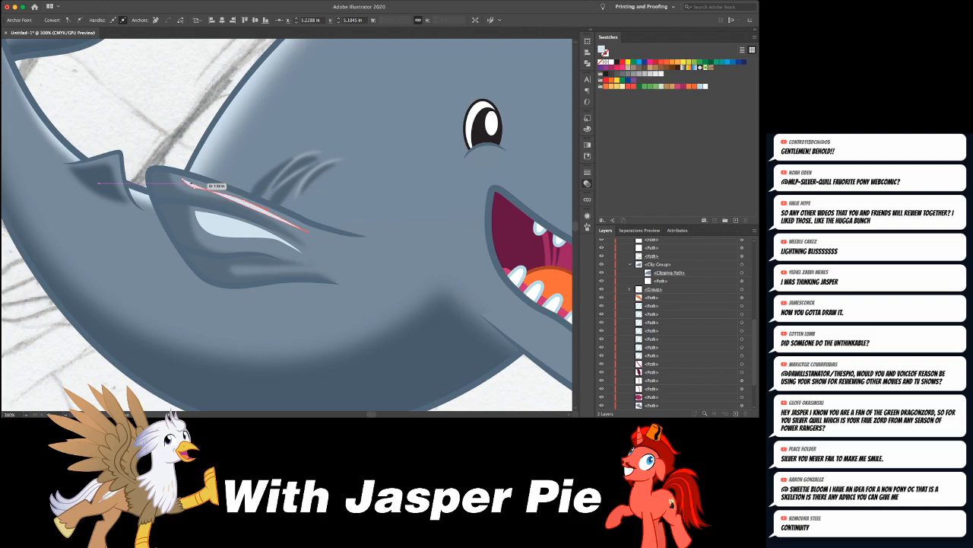
click(183, 180)
drag(182, 179, 123, 168)
key(super+shift+a)
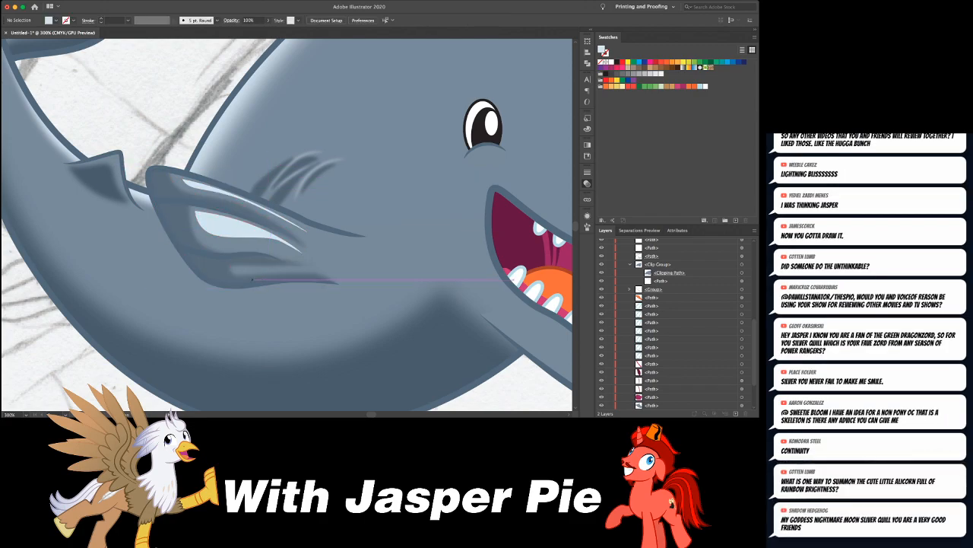
- Draw a thin, wavy pale highlight shape along the flipper's lowest fold
click(246, 271)
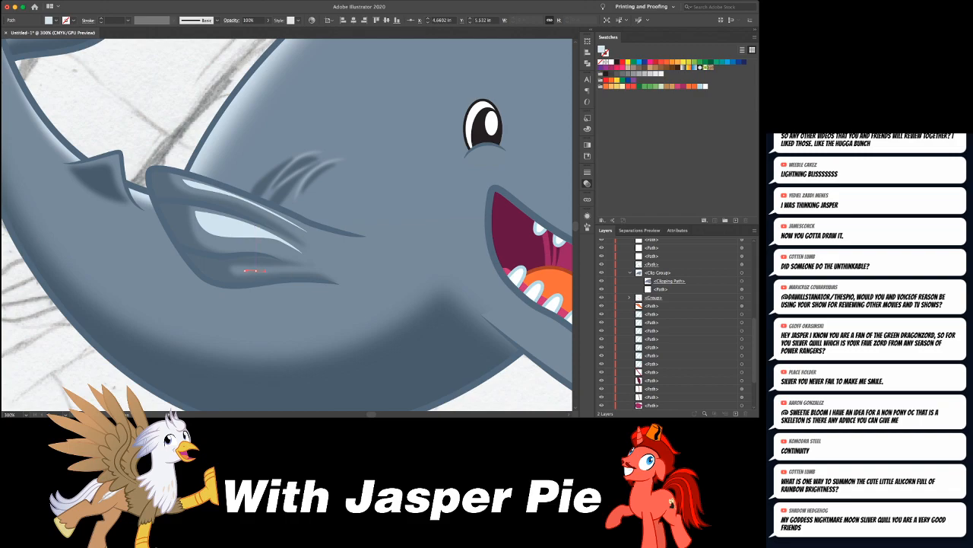
drag(257, 268, 311, 270)
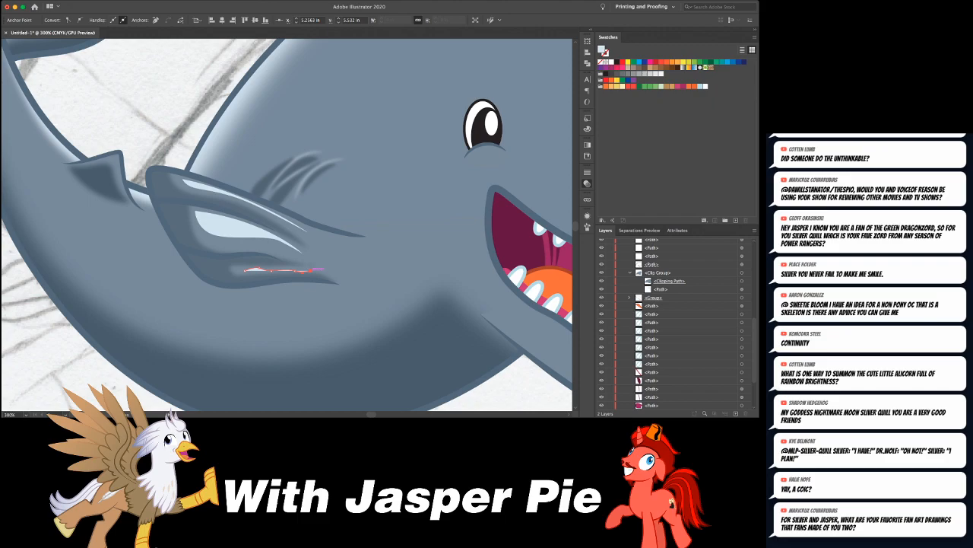
drag(274, 267, 246, 269)
- Select all three flipper highlights, soften them and set their opacity to 30%
shift+click(247, 235)
shift+click(287, 220)
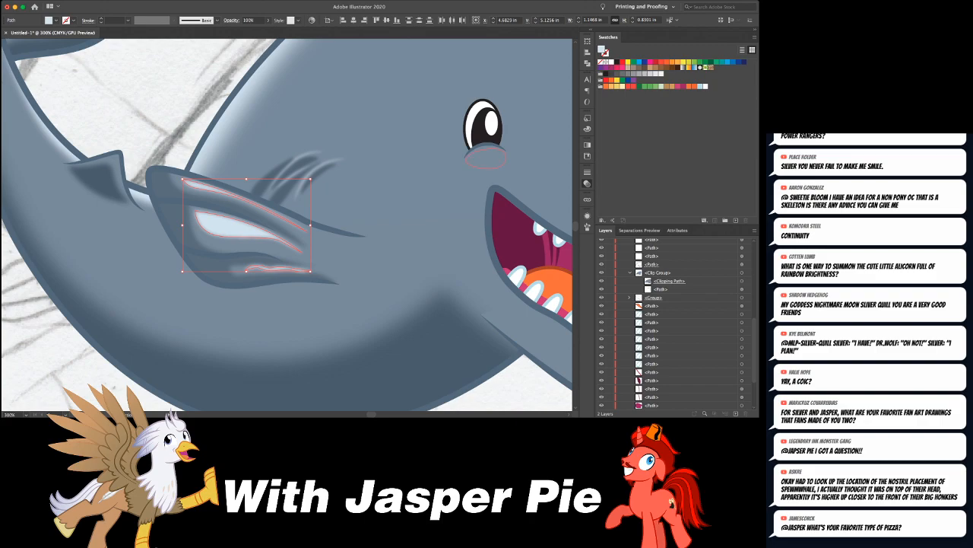
key(3)
key(super+shift+a)
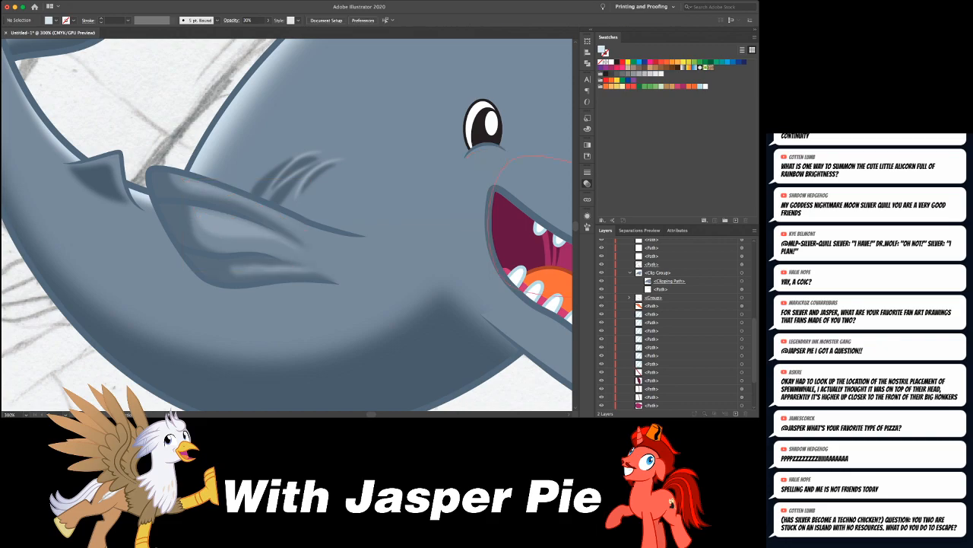
- Select all of the whale artwork and combine it into one group
key(super+1)
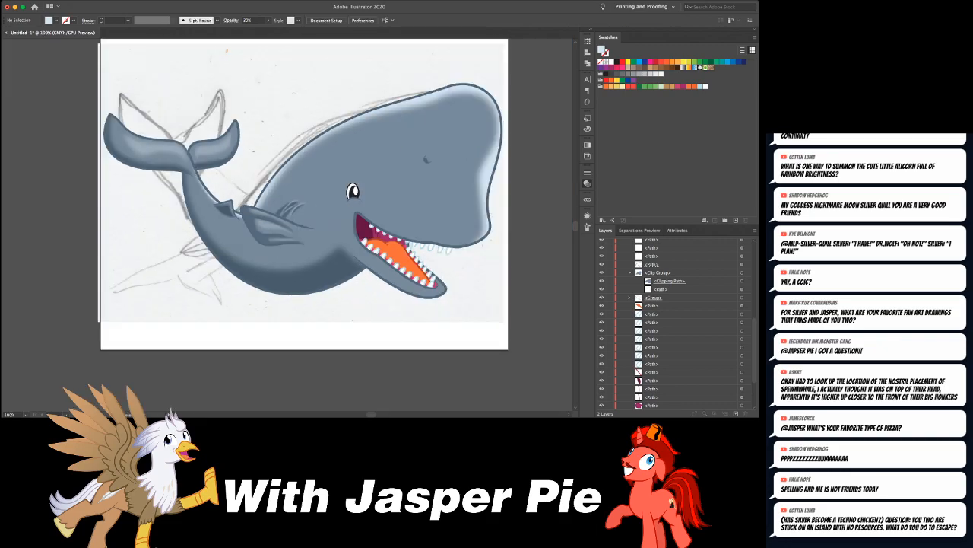
key(super+minus)
key(super+minus)
key(super+minus)
key(super+minus)
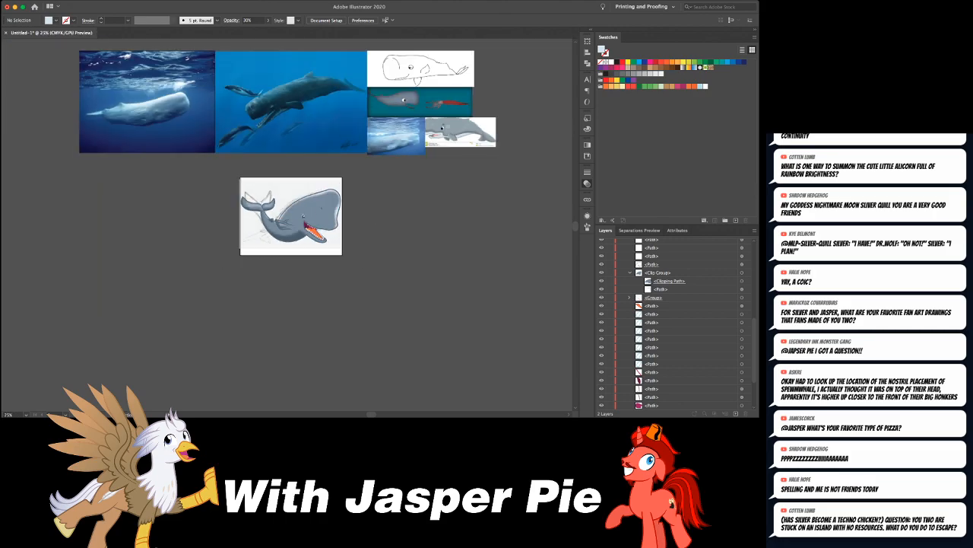
key(super+equal)
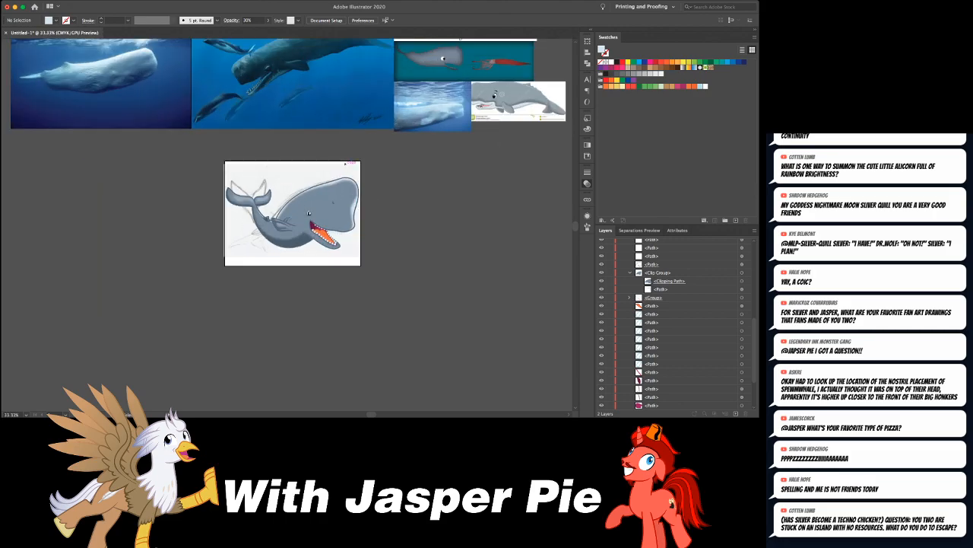
key(super+a)
key(super+g)
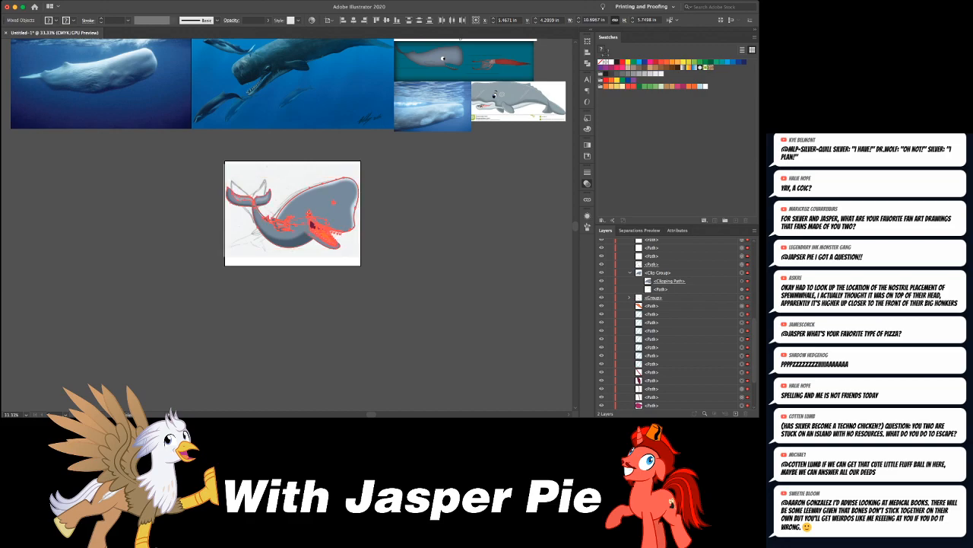
- Scale the grouped whale down slightly, nudge it within the artboard and deselect it
drag(359, 176, 337, 204)
key(shift+Left)
key(super+shift+a)
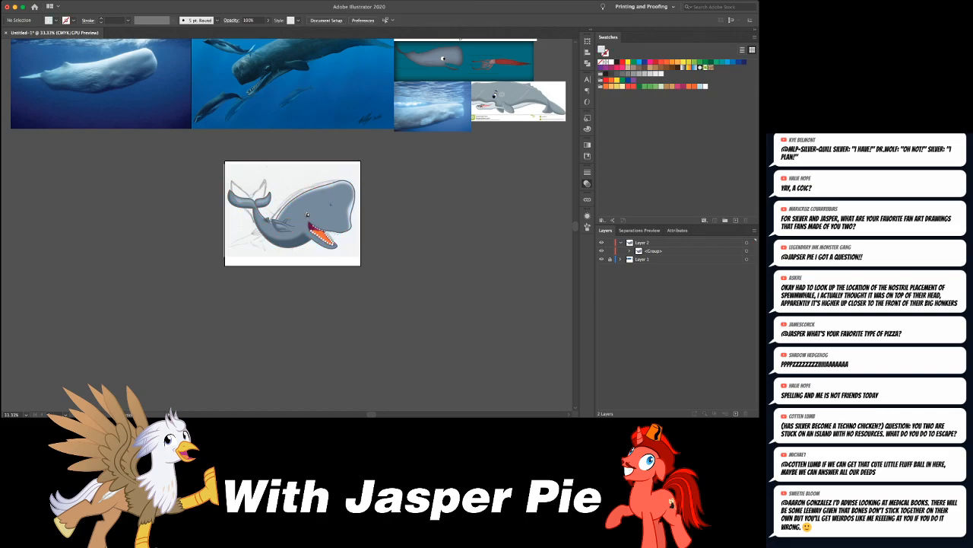
- Select the whale's lower jaw shape and switch to Draw Inside mode, leaving the jaw deselected
key(super+equal)
key(super+equal)
key(super+equal)
key(super+equal)
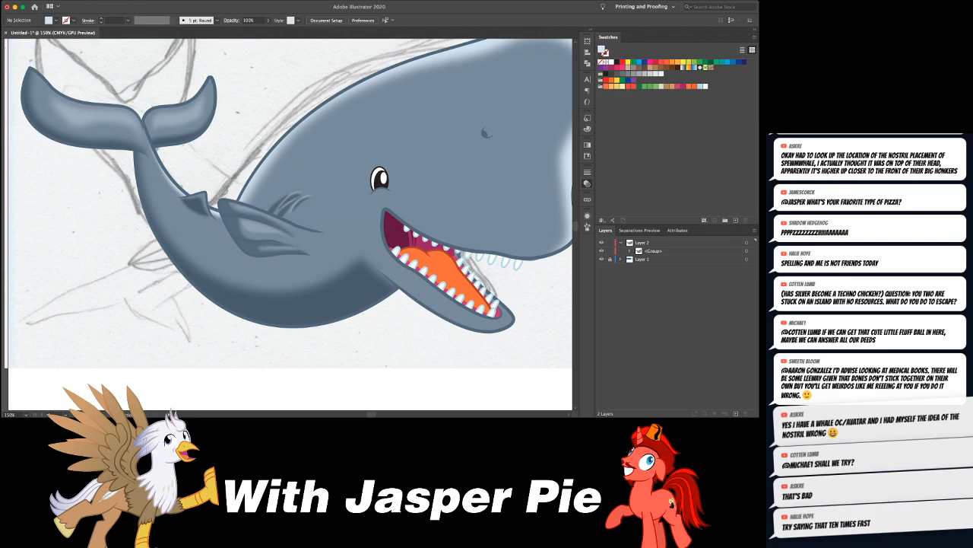
drag(418, 274, 379, 256)
click(378, 256)
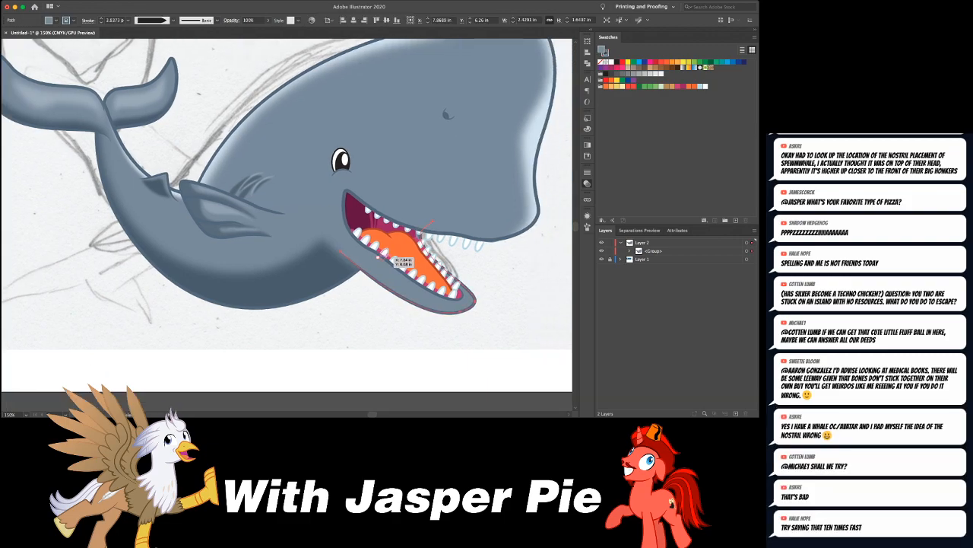
key(shift+d)
key(shift+d)
key(super+shift+a)
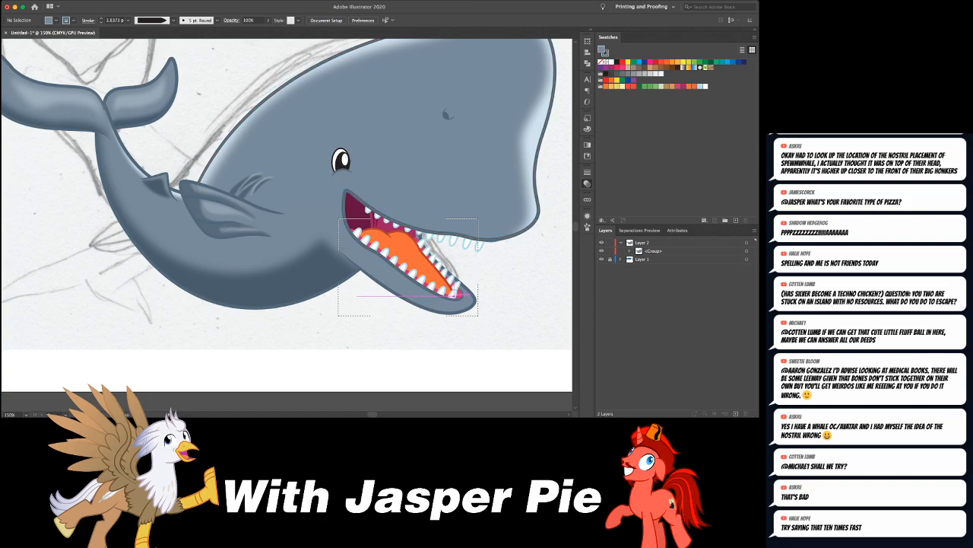
- Draw a closed curved shadow shape inside the lower jaw, following its underside from the cheek to the chin tip
click(473, 295)
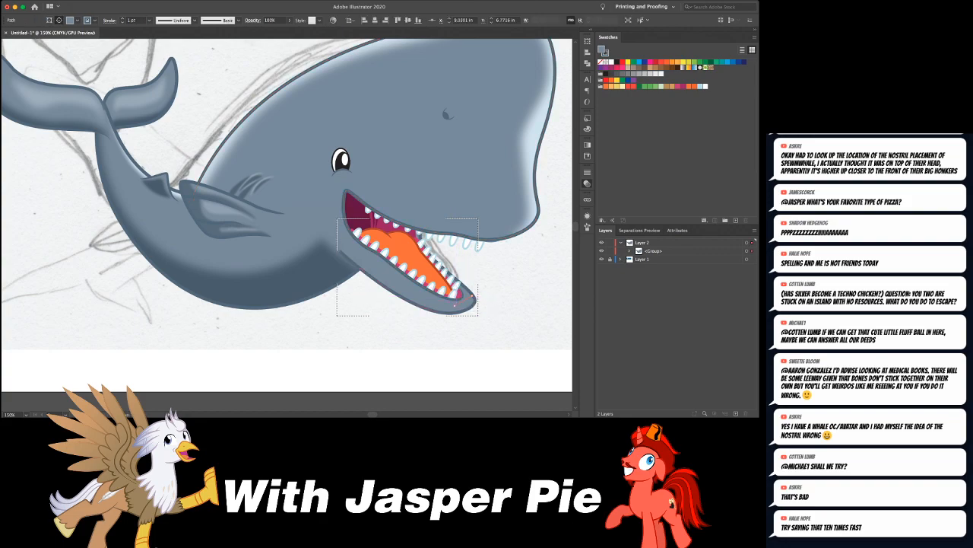
drag(343, 248, 321, 230)
drag(450, 312, 523, 315)
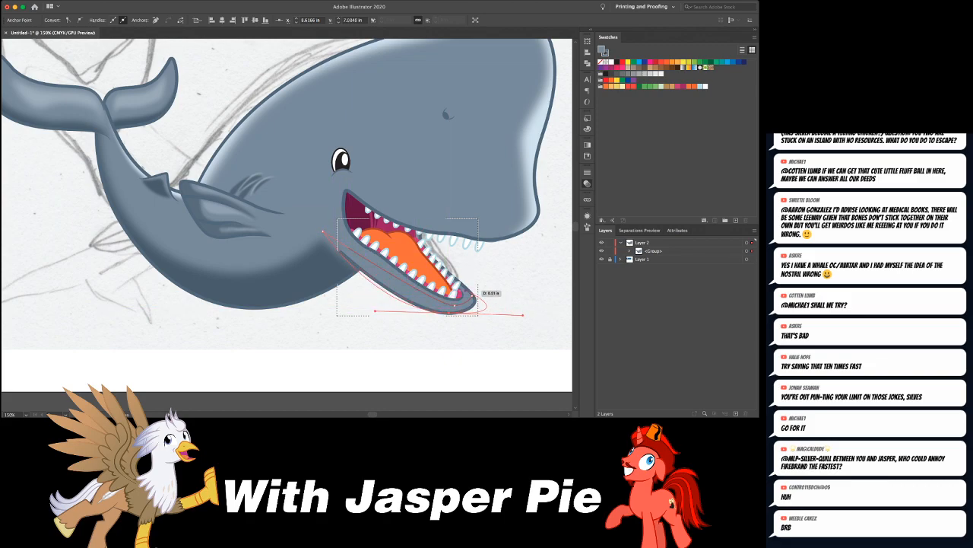
click(471, 295)
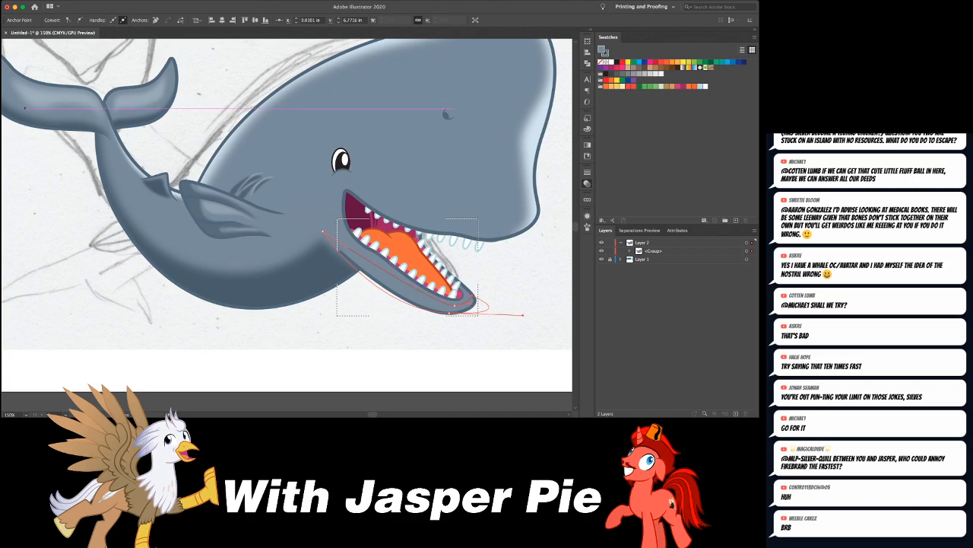
key(v)
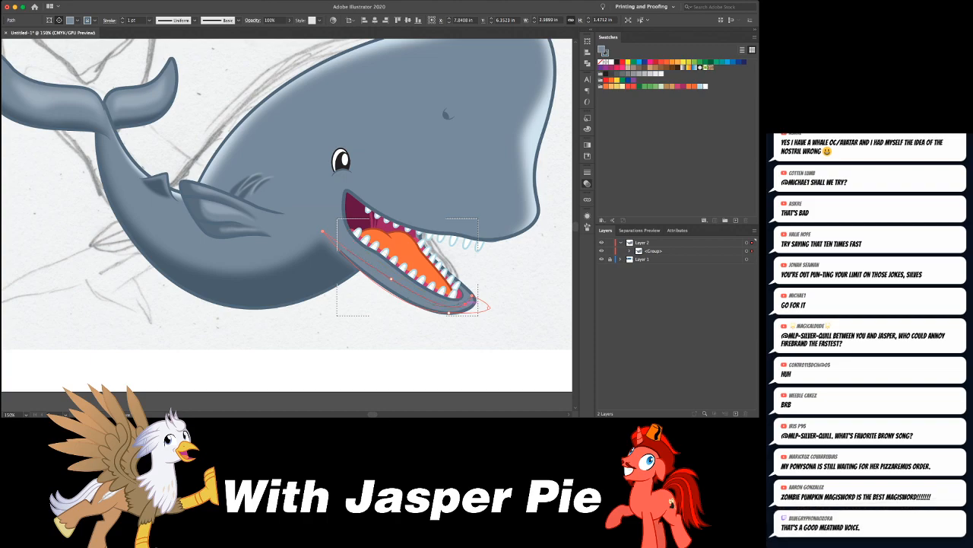
- Match the jaw shadow to the dark, strokeless belly shading with the Eyedropper and leave Draw Inside mode
key(i)
click(324, 285)
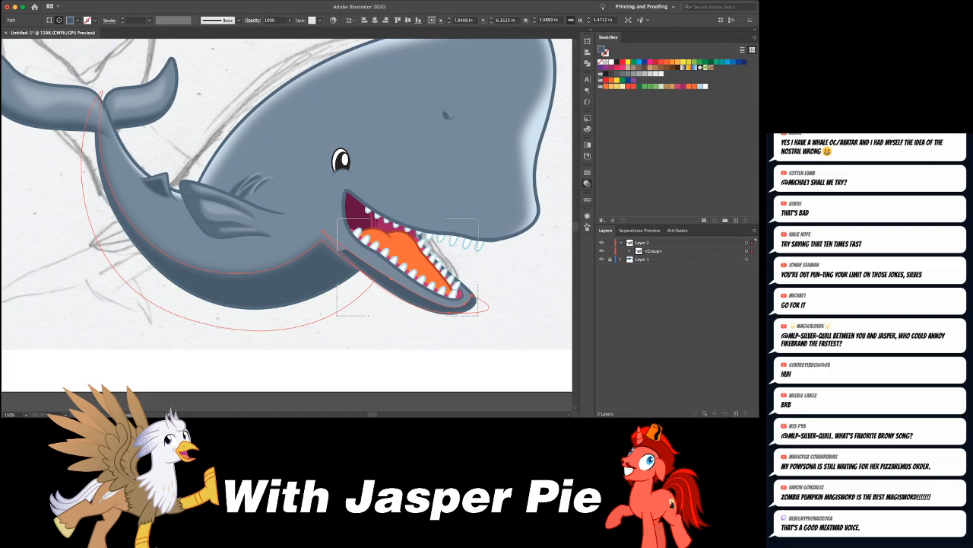
key(super+shift+a)
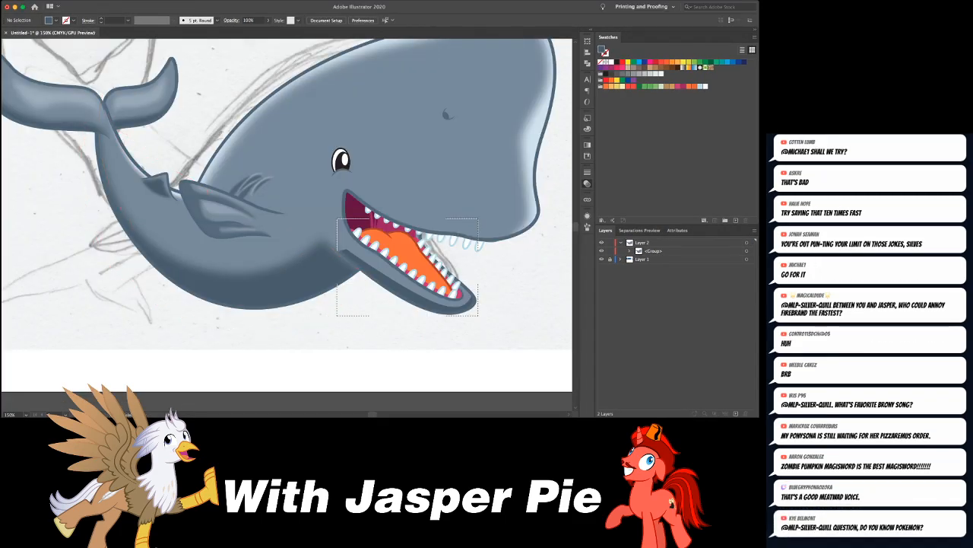
key(shift+d)
- Duplicate the lower jaw path in front, remove its fill and cut the resulting outline to the clipboard
click(465, 288)
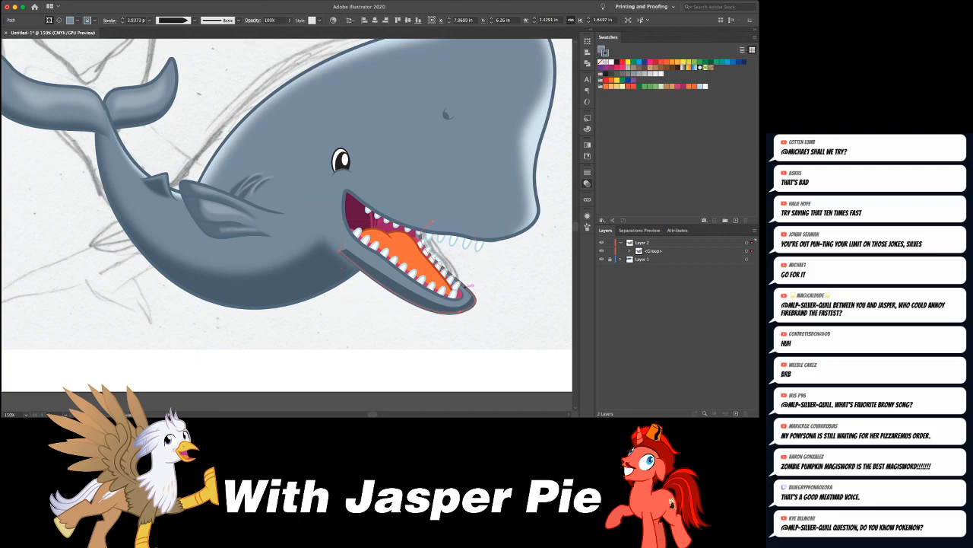
key(super+c)
key(super+shift+a)
key(super+f)
key(slash)
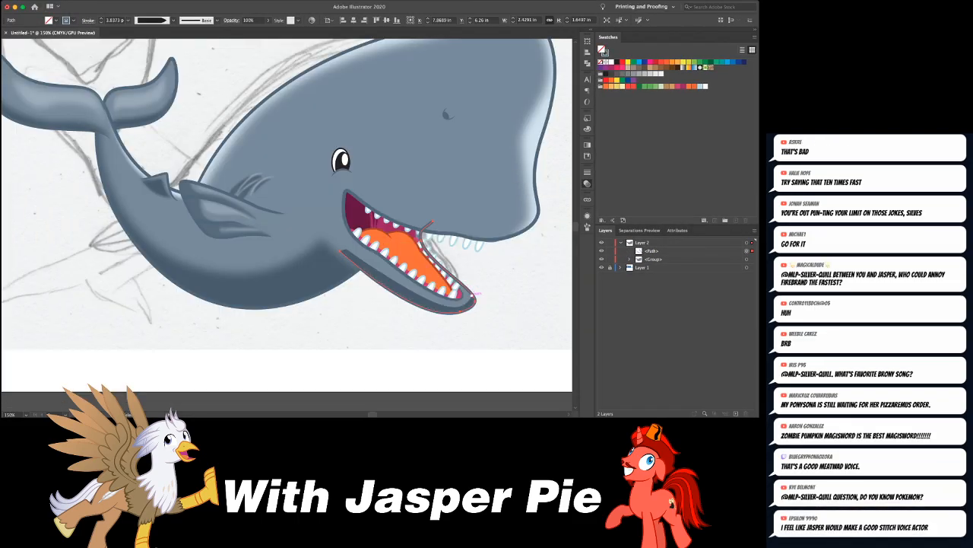
key(super+x)
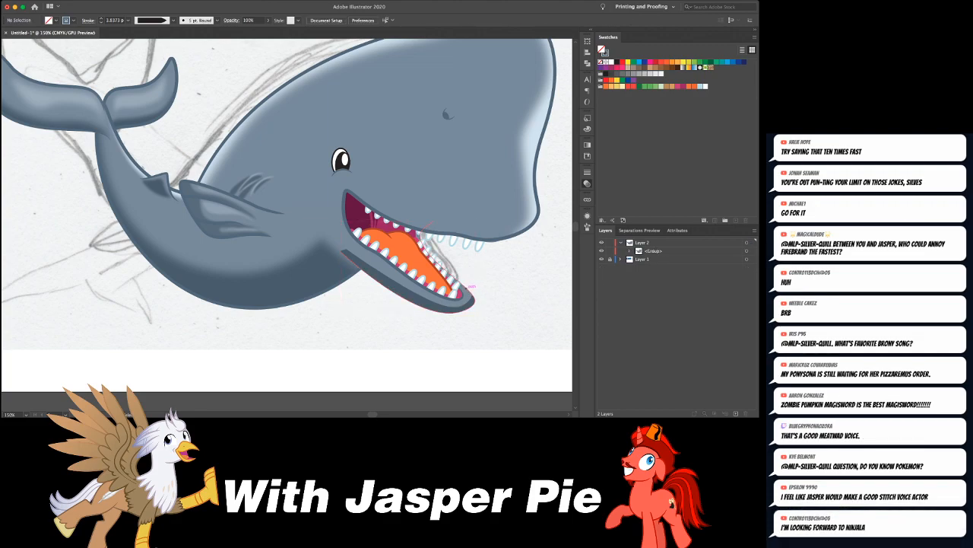
- Try to paste the unfilled jaw outline in front of the jaw shape without isolating the group
click(465, 291)
key(super+f)
key(super+shift+a)
click(417, 294)
key(super+shift+a)
key(v)
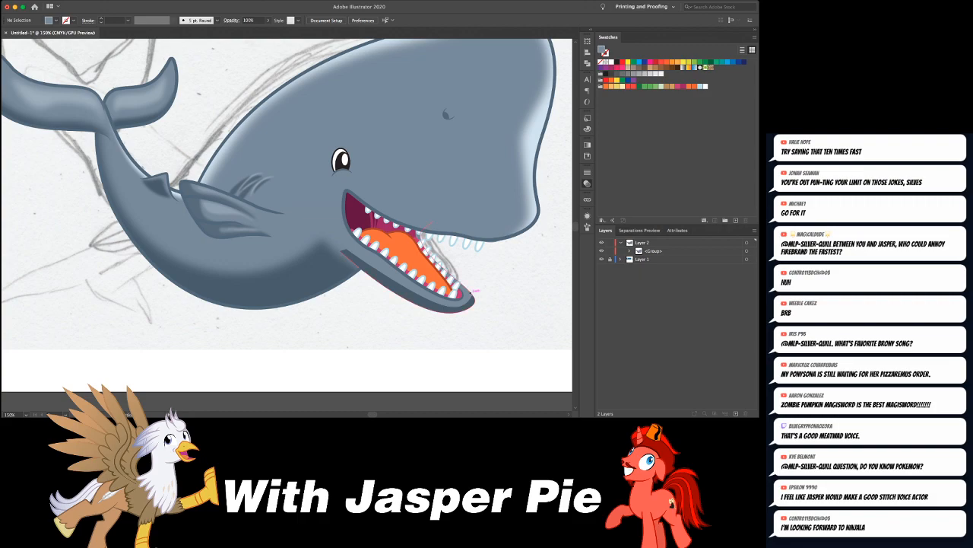
- Isolate the whale group and paste the unfilled jaw outline in front of the shaded lower jaw
double_click(467, 296)
click(467, 296)
key(super+f)
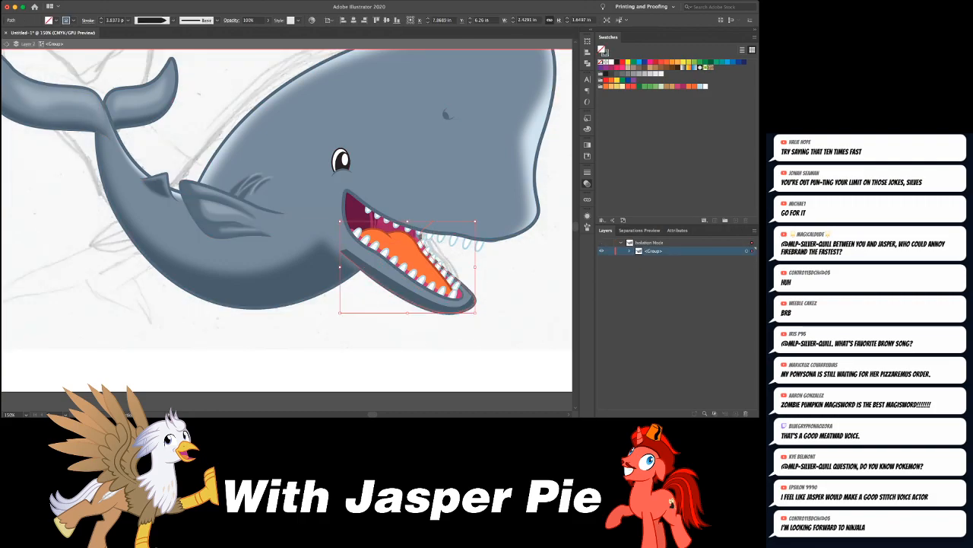
key(super+shift+a)
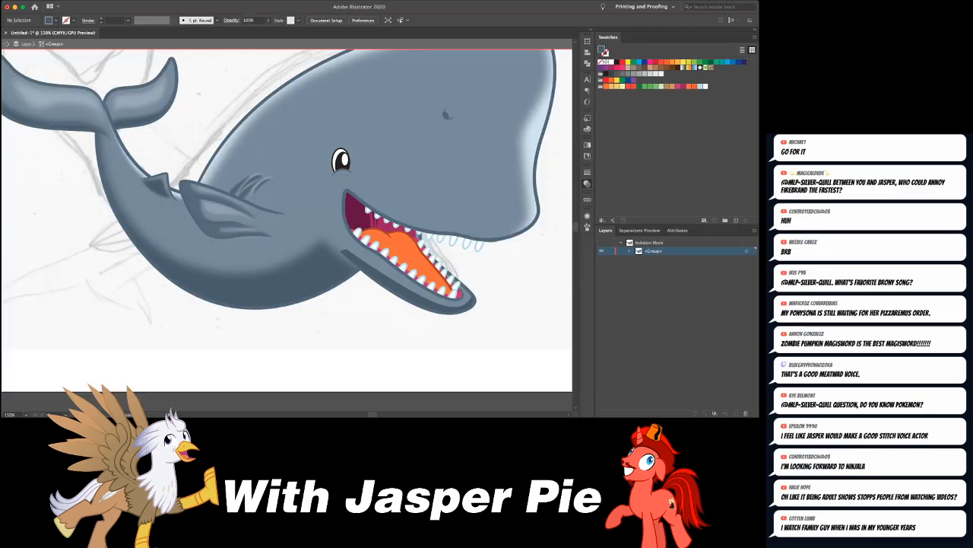
- Select the dark shadow shape inside the lower jaw and soften it with a blur
key(super+equal)
key(super+equal)
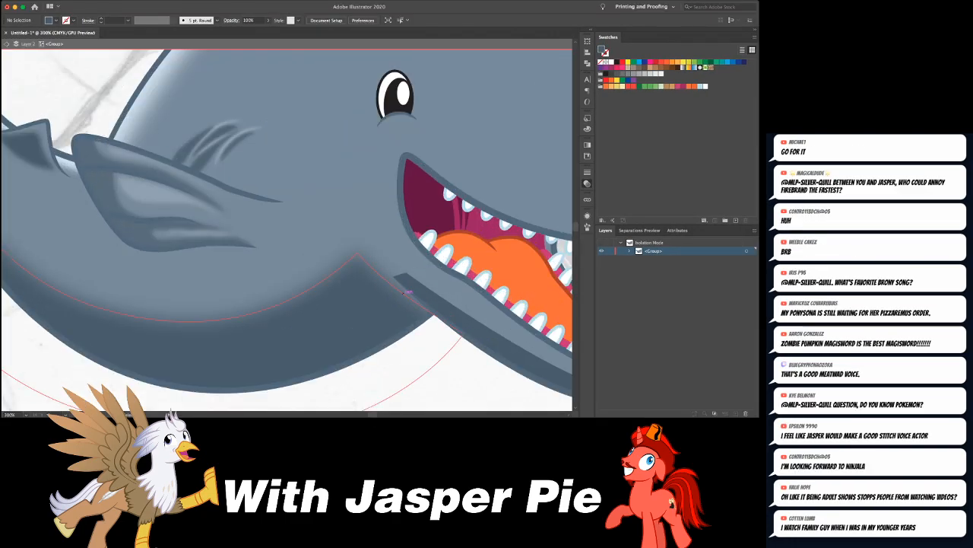
click(428, 295)
key(super+shift+a)
click(482, 281)
key(super+shift+a)
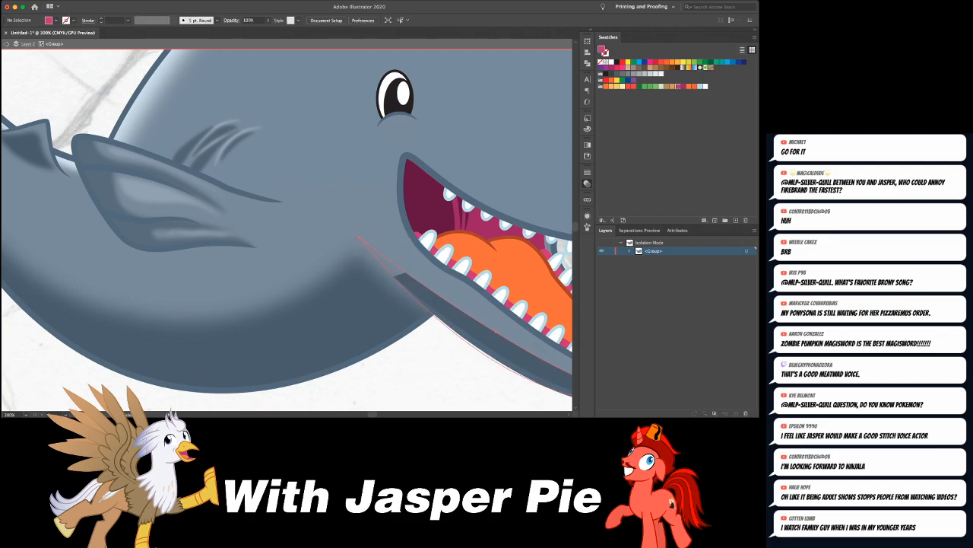
click(404, 274)
scroll(404, 275, right, 3)
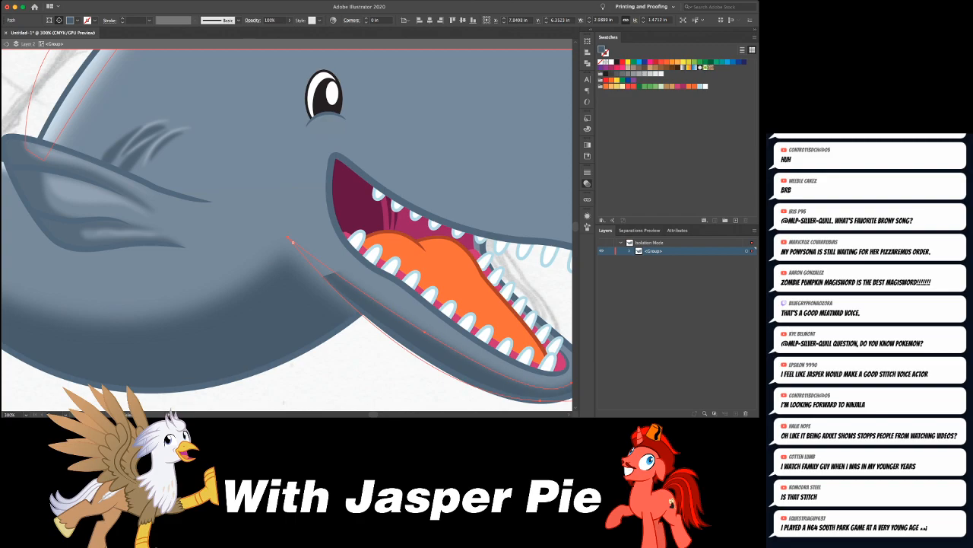
key(v)
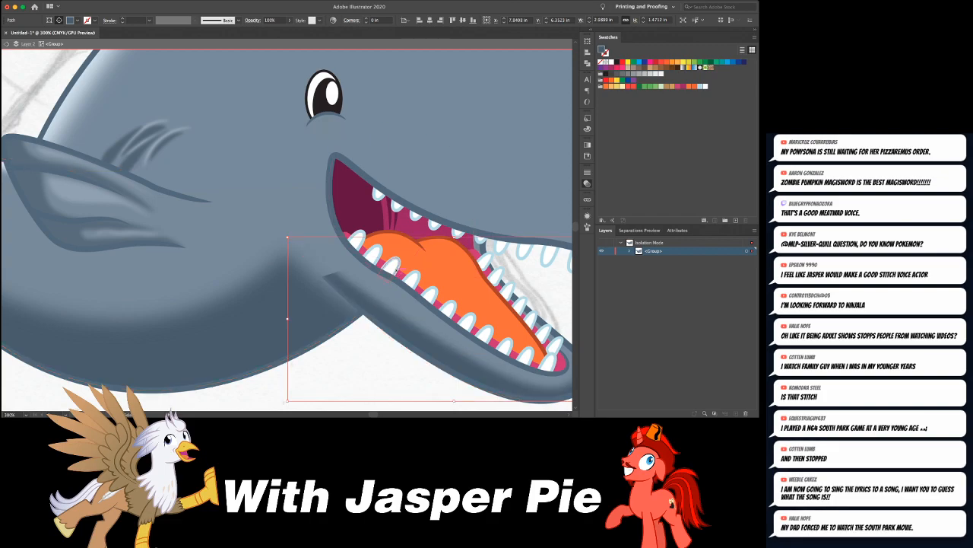
- Expand the whale group's contents and locate the clip group that holds the lower jaw's shadow path
click(284, 402)
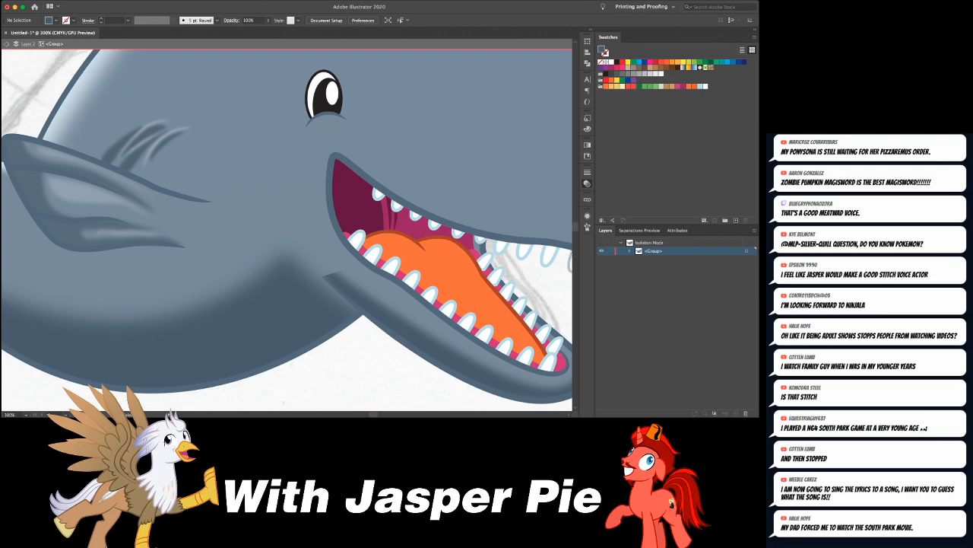
click(630, 251)
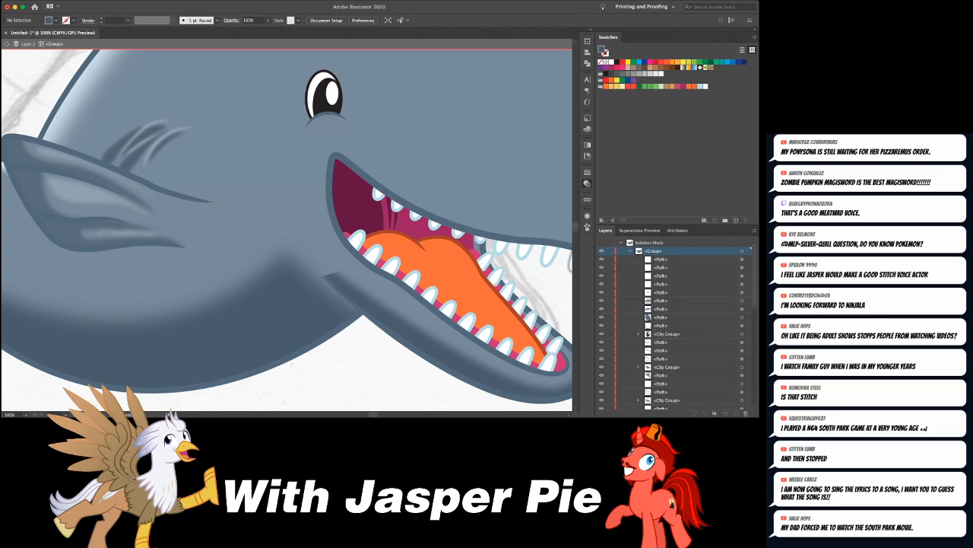
scroll(676, 327, down, 10)
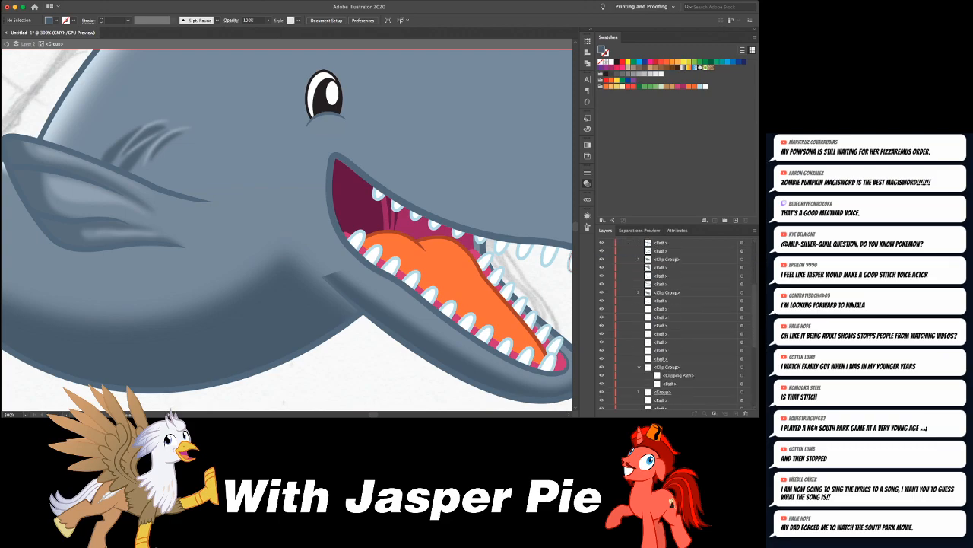
click(374, 263)
click(390, 317)
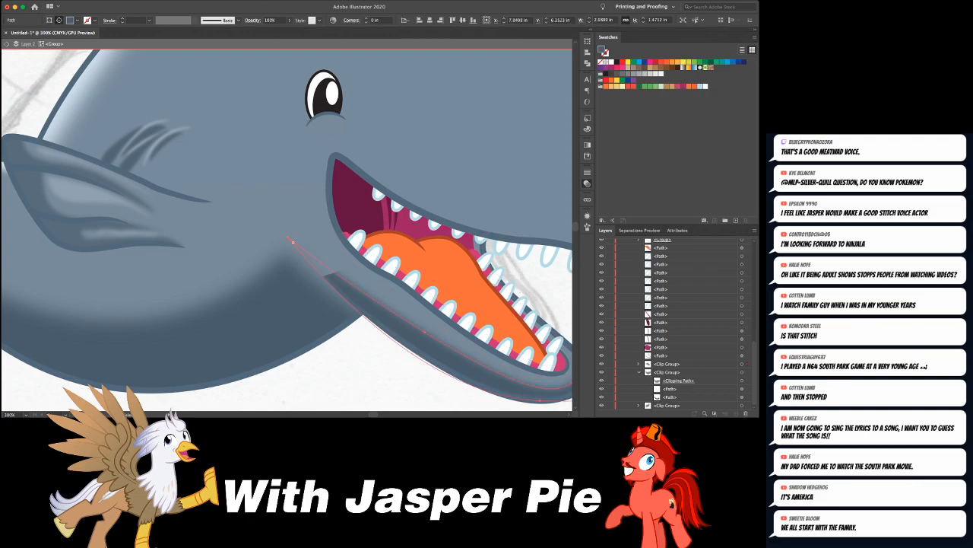
click(639, 363)
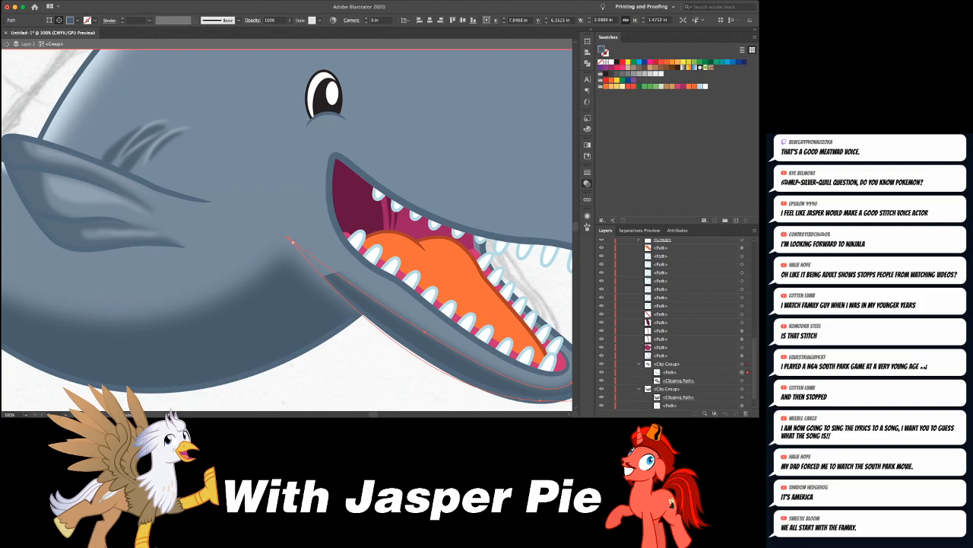
scroll(286, 227, right, 5)
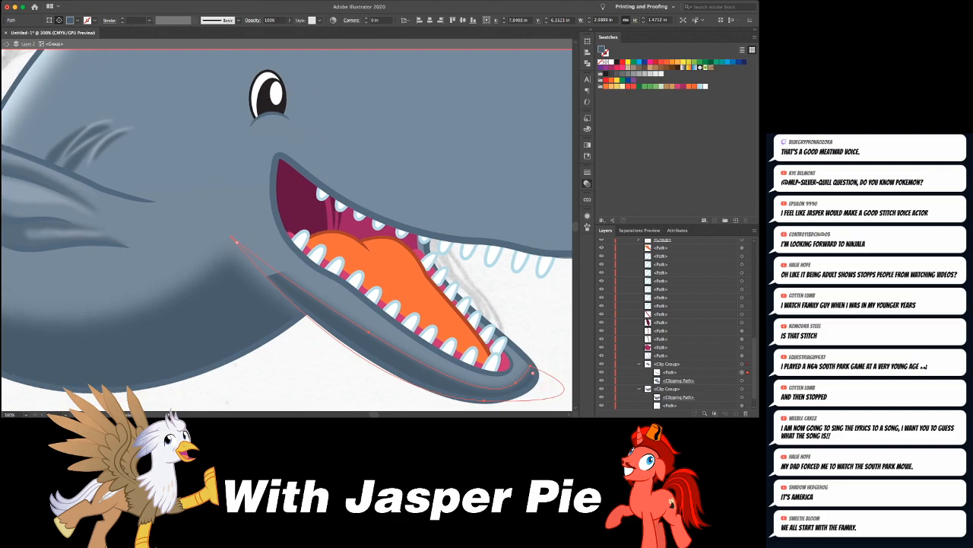
- Examine the lower jaw paths in outline view and reselect the jaw shadow path
key(super+shift+a)
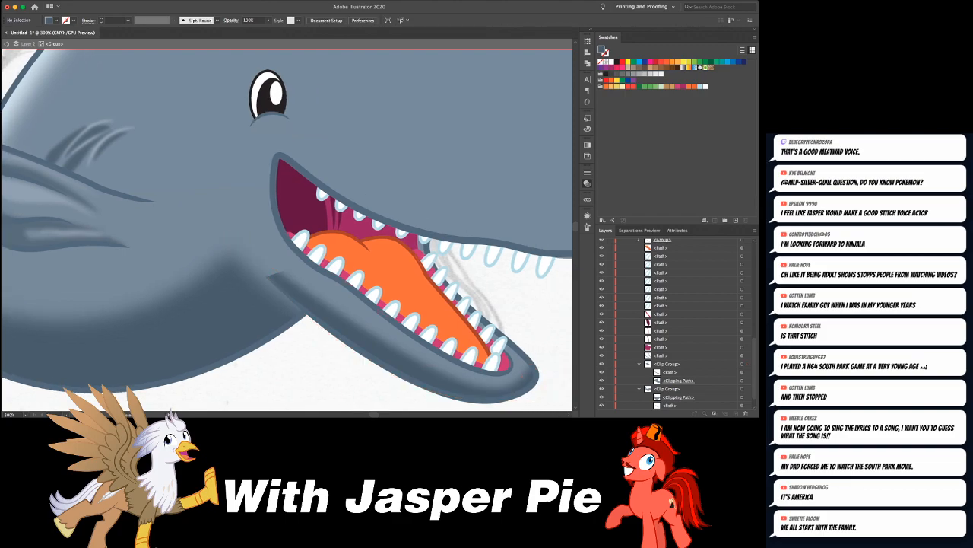
key(super+y)
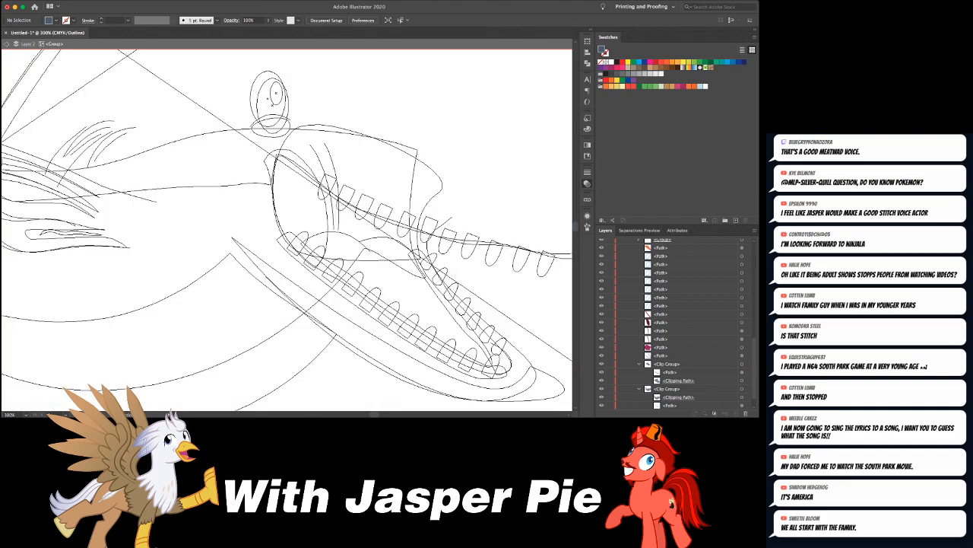
key(super+y)
click(276, 270)
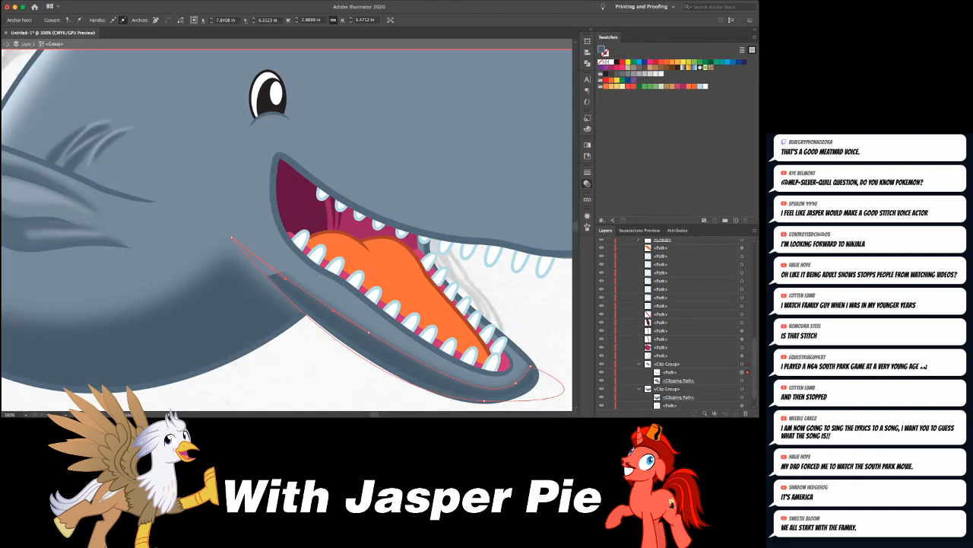
key(v)
click(313, 76)
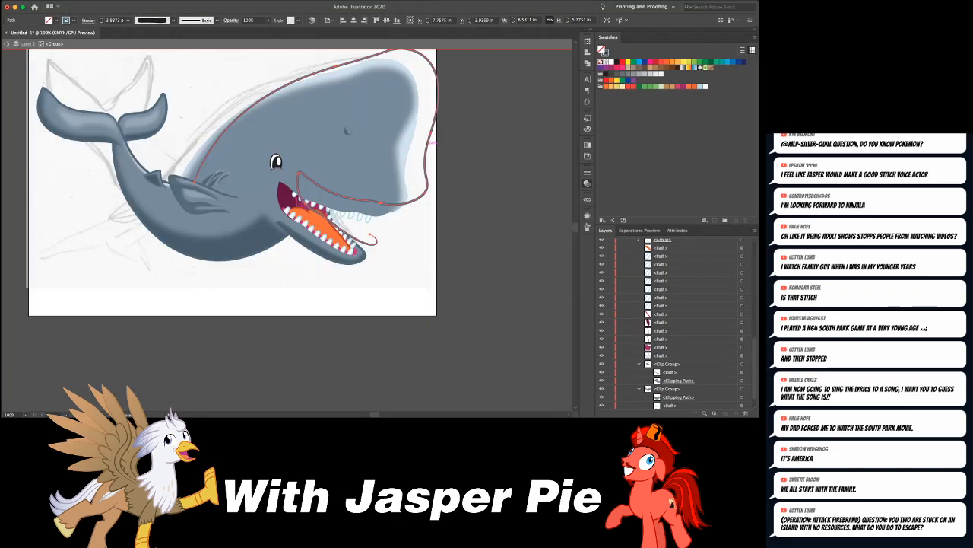
key(super+shift+a)
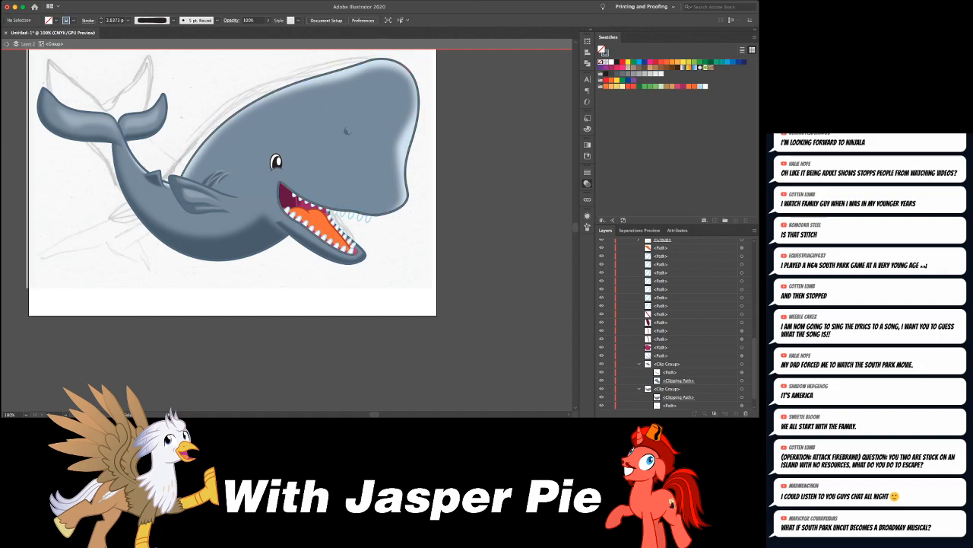
click(410, 128)
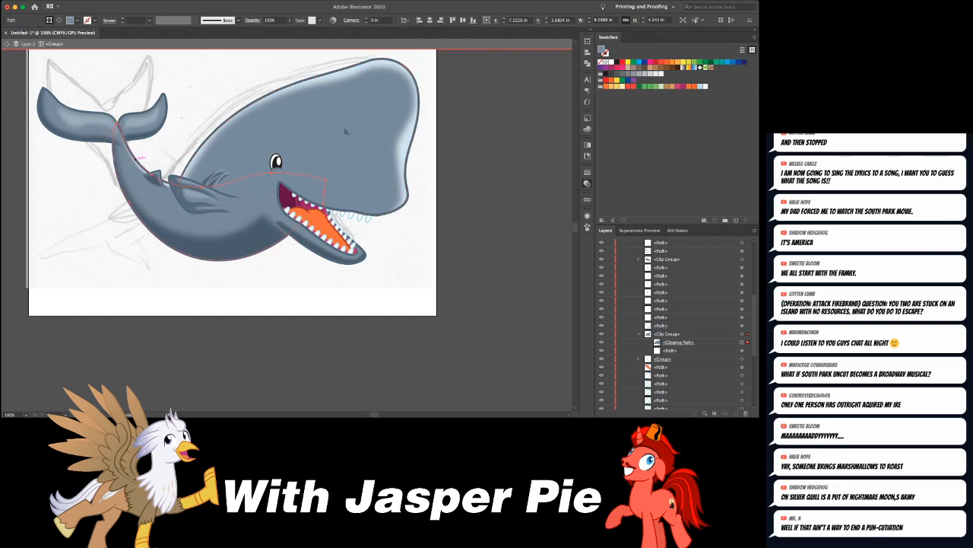
click(136, 159)
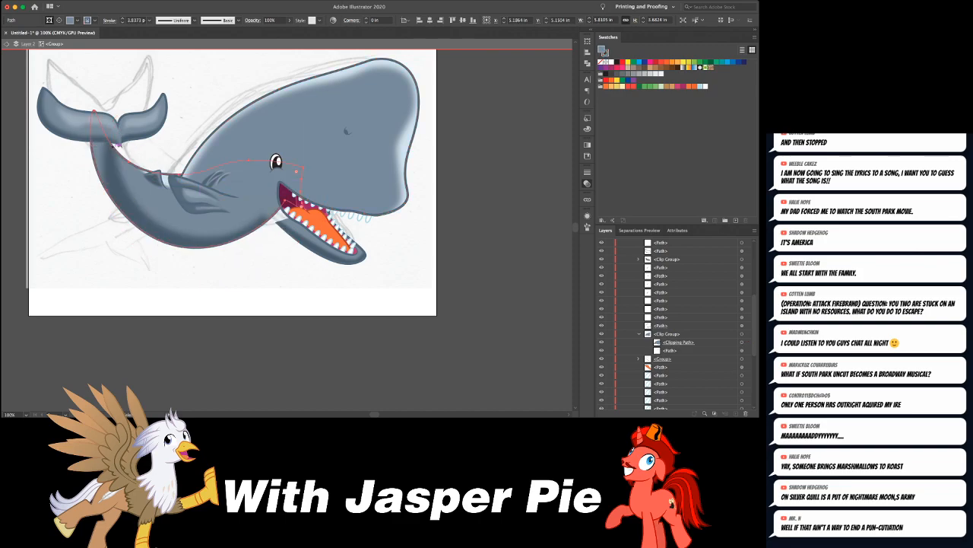
key(v)
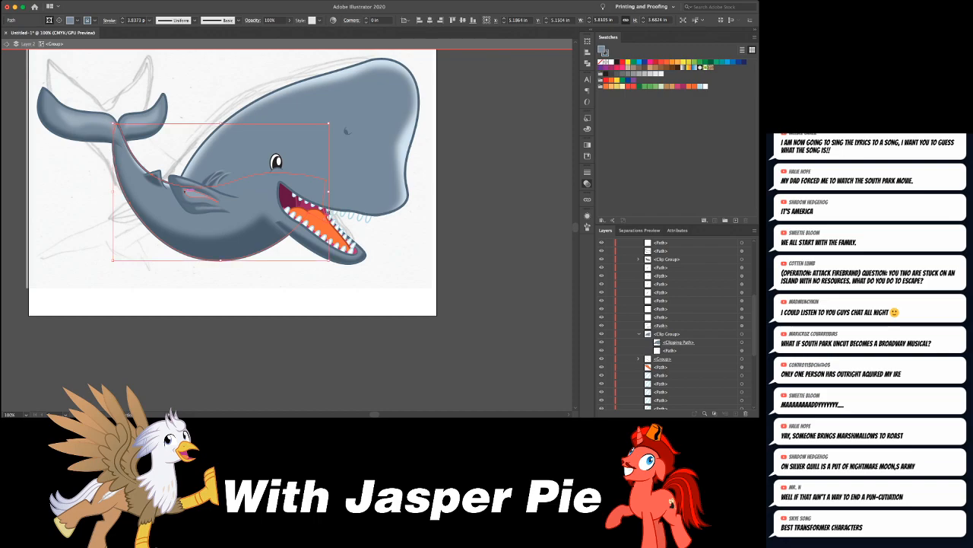
- Leave the isolated group, save the artwork as ModWhale.ai and clear the selection
key(Escape)
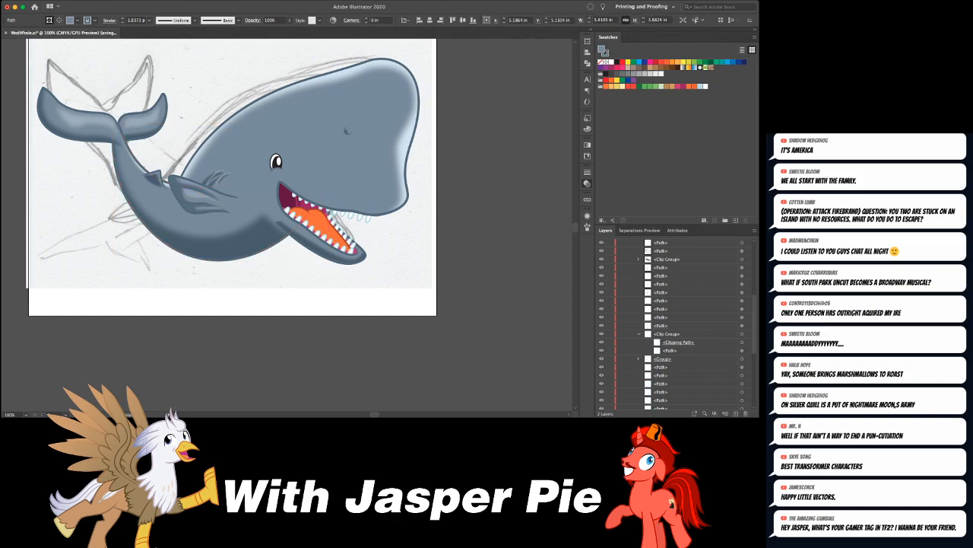
click(406, 199)
click(432, 206)
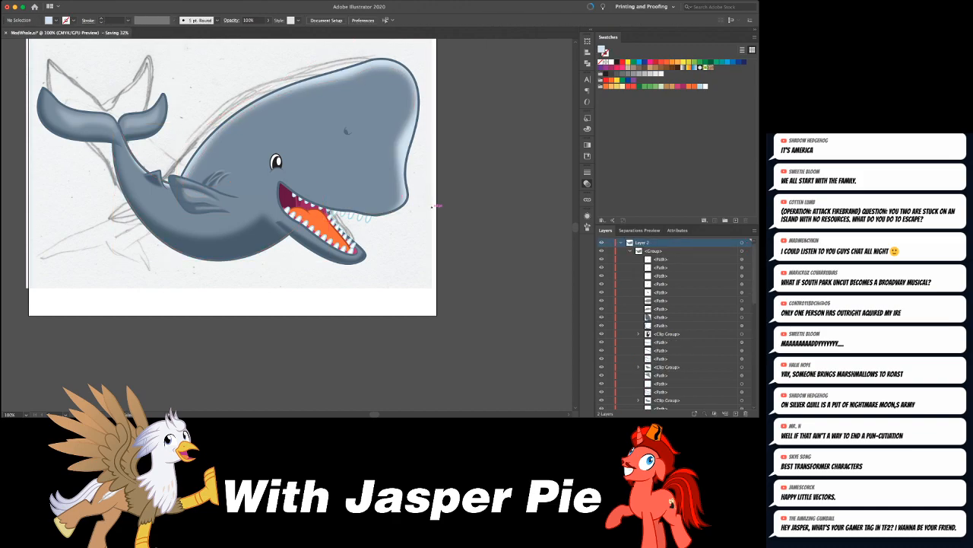
- Isolate the whale group for editing around the lower jaw
scroll(432, 205, up, 3)
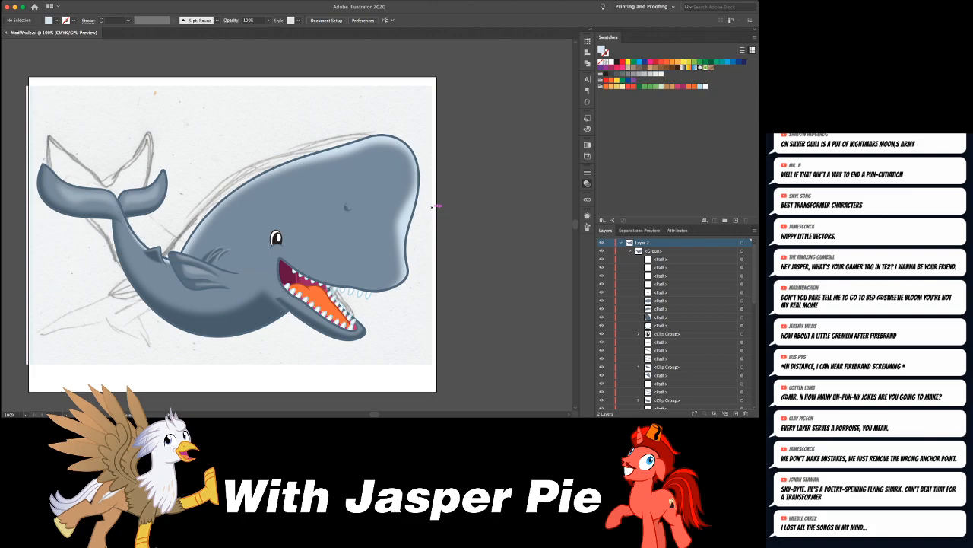
key(super+=)
key(super+=)
key(super+=)
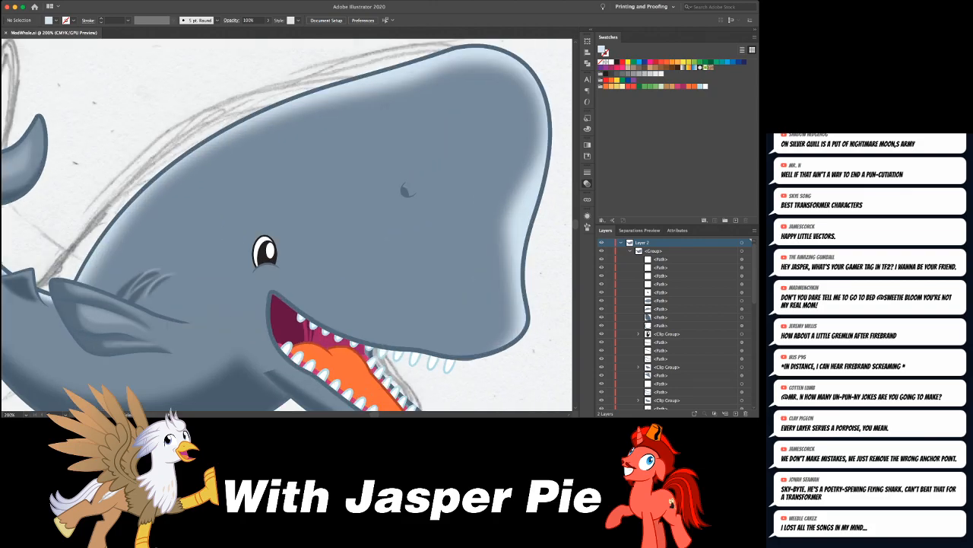
scroll(432, 207, down, 10)
drag(313, 236, 355, 287)
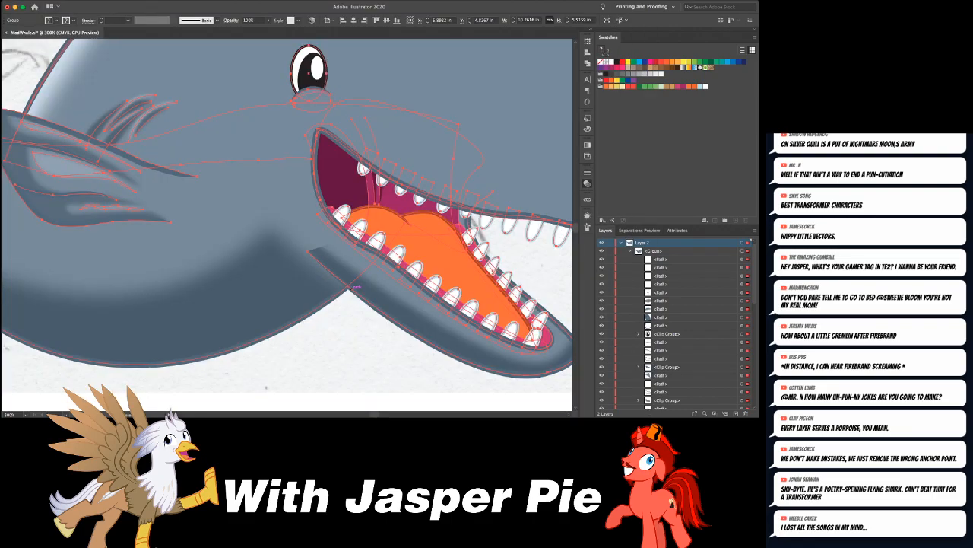
double_click(355, 286)
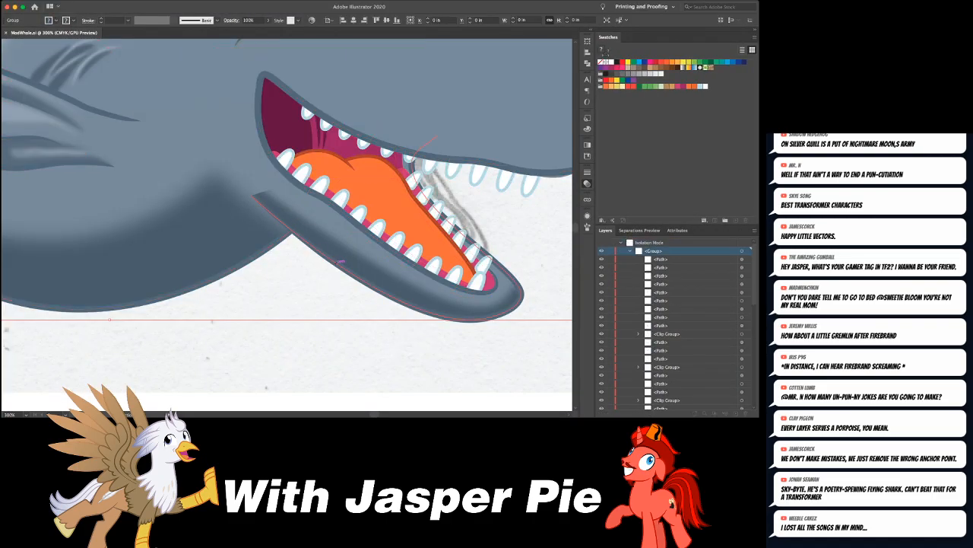
drag(339, 263, 370, 303)
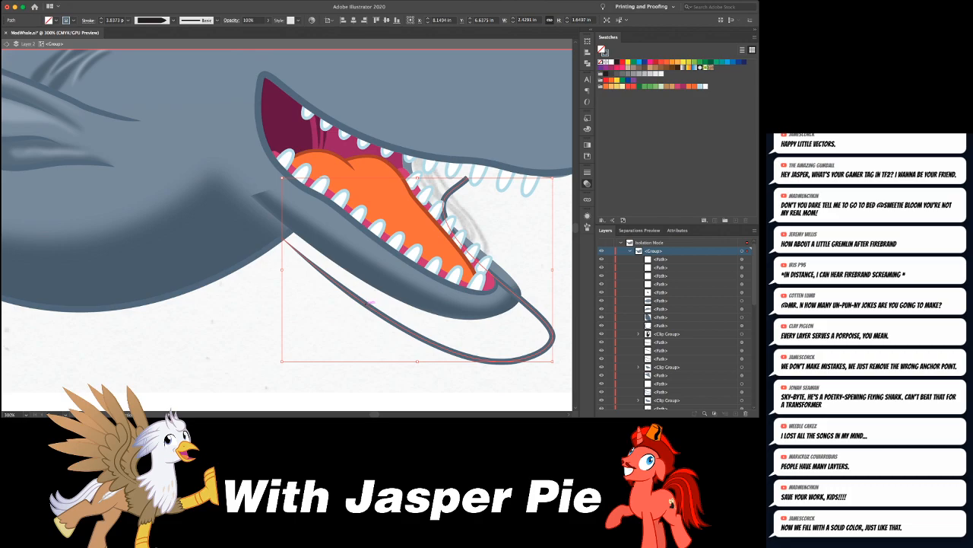
key(super+z)
click(370, 308)
click(376, 247)
drag(375, 247, 422, 312)
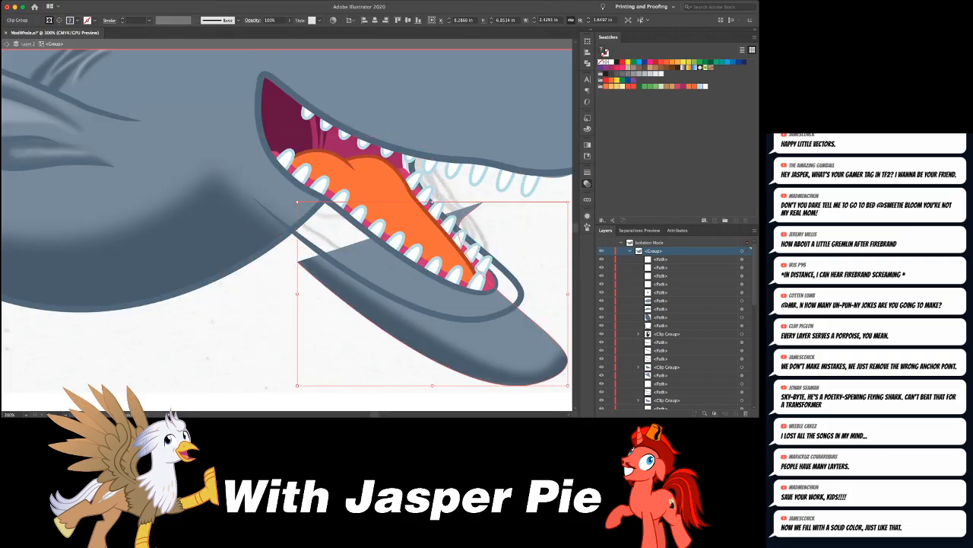
key(super+z)
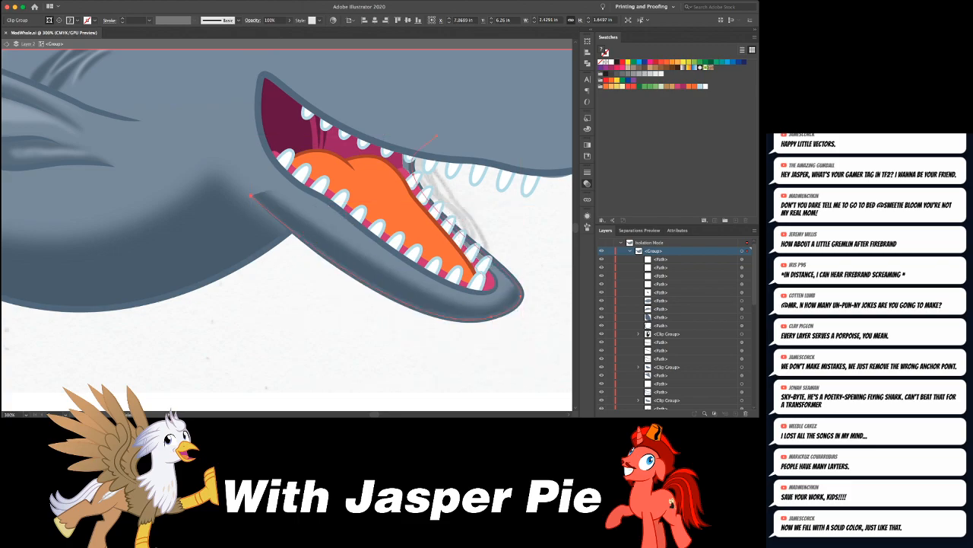
- Isolate the clip group containing the lower jaw and its blurred shadow
click(250, 195)
click(174, 93)
key(super+z)
key(v)
double_click(282, 203)
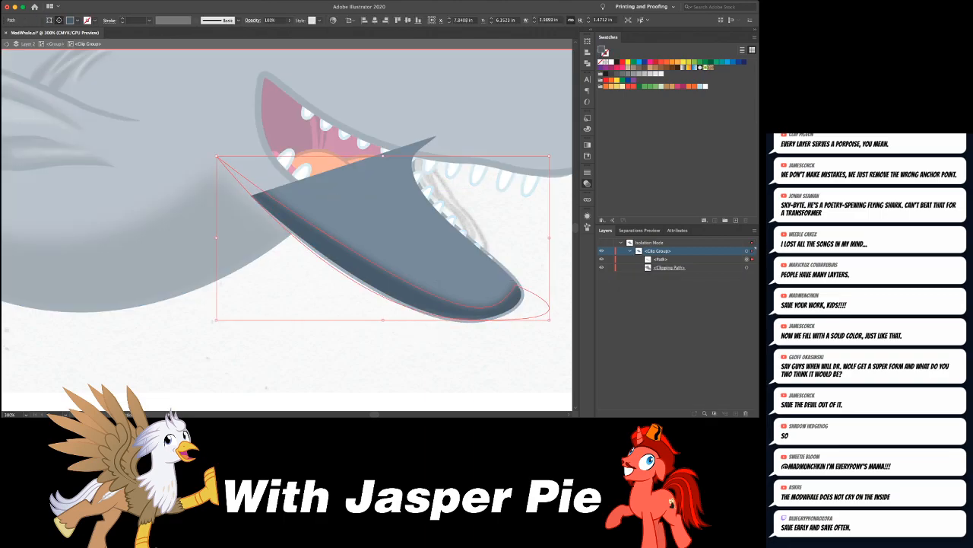
drag(415, 172, 428, 169)
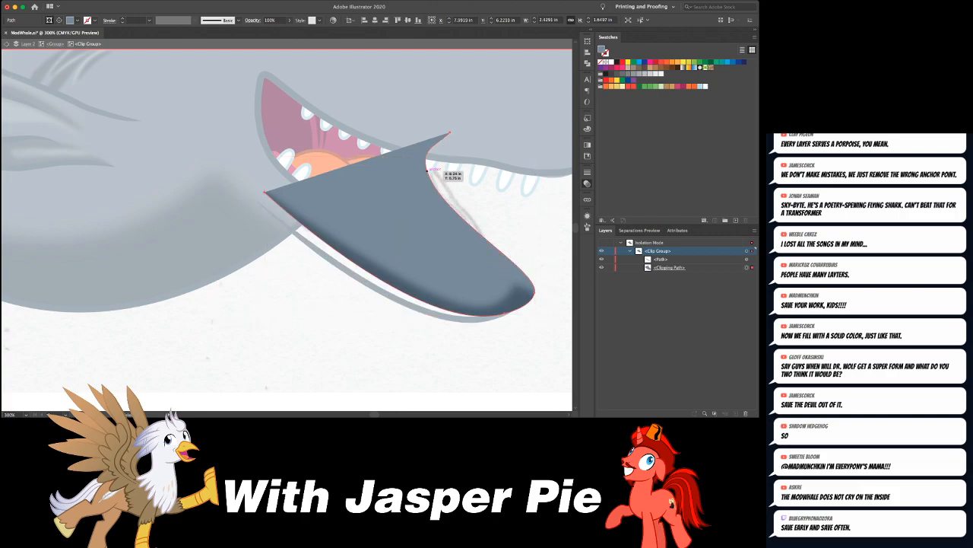
key(super+z)
key(p)
drag(235, 176, 249, 193)
key(super+z)
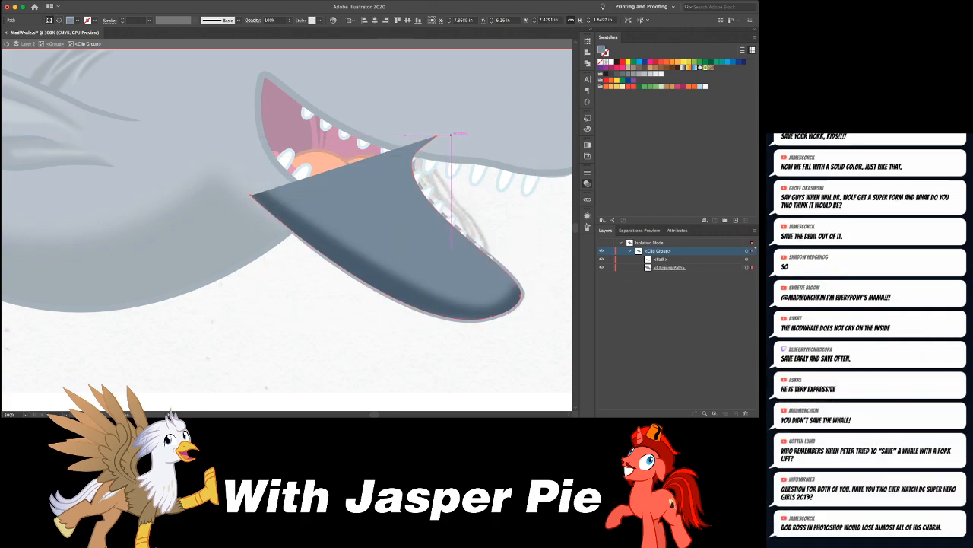
- Extend the lower jaw's clipping path back over the cheek with a new curved anchor point beyond the jaw hinge
click(437, 136)
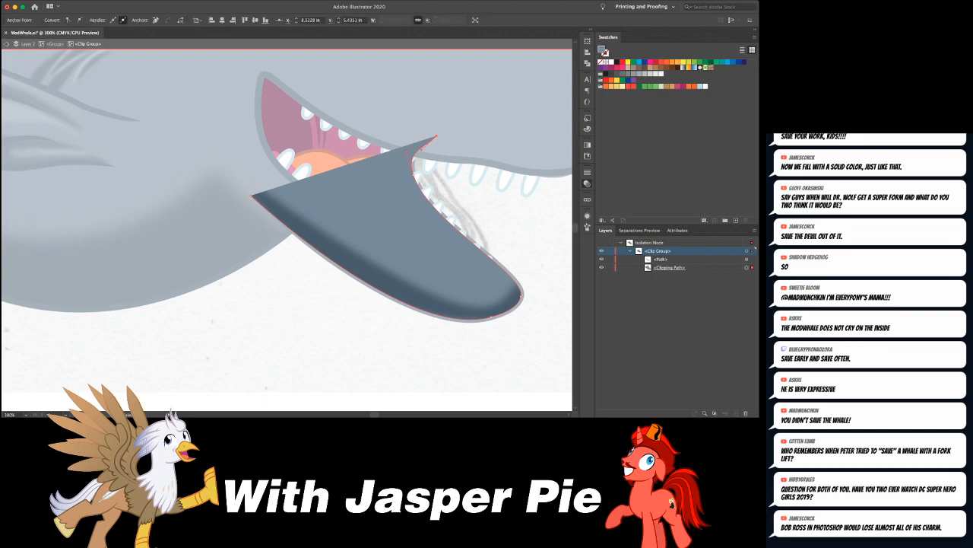
key(v)
click(276, 200)
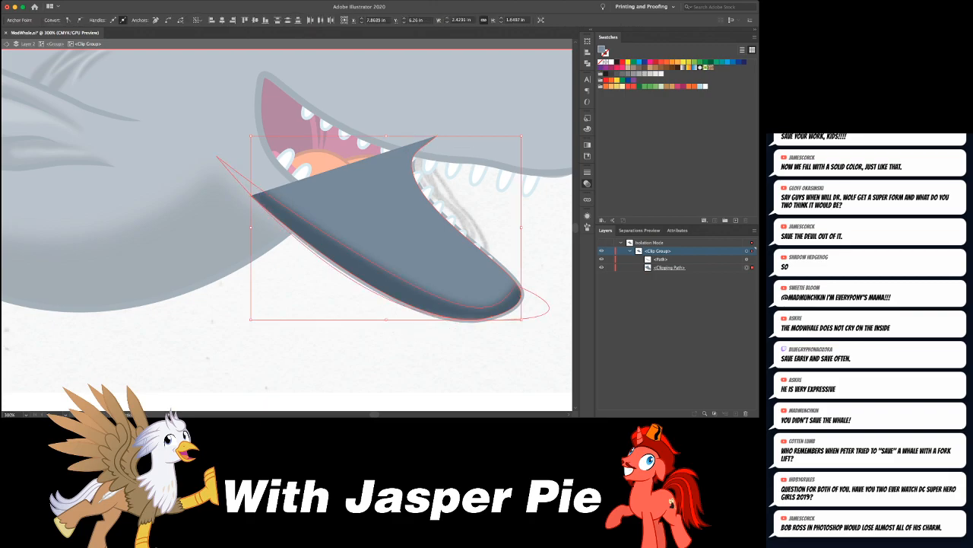
key(a)
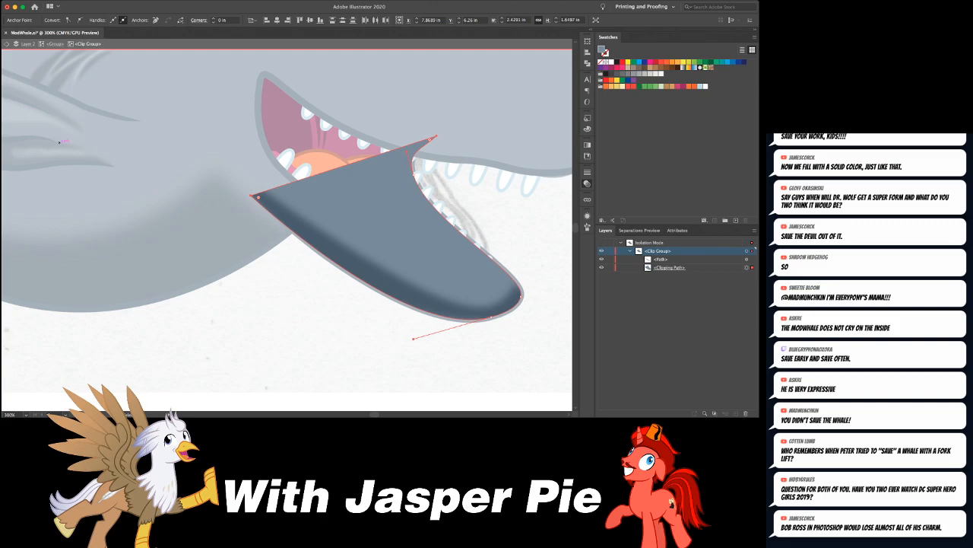
key(p)
drag(270, 189, 202, 129)
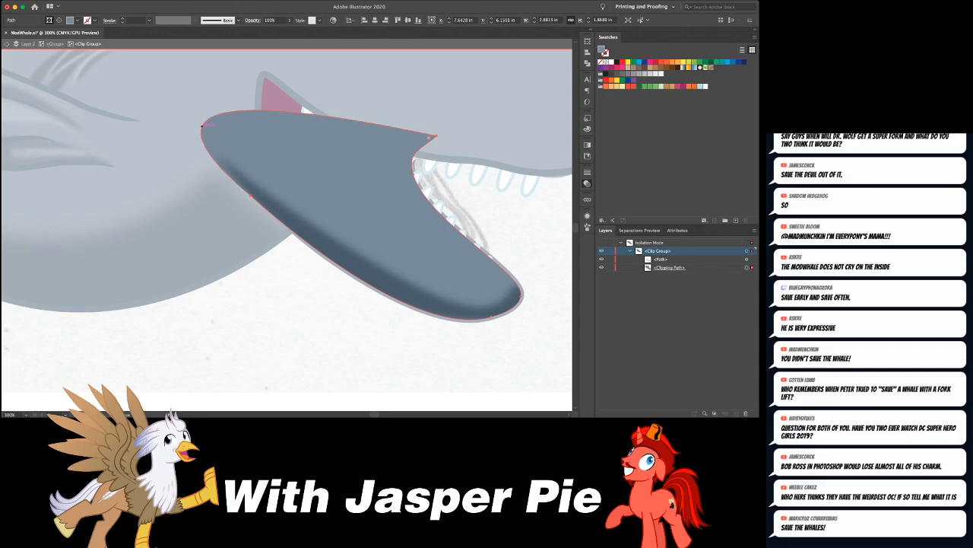
key(super+shift+a)
click(262, 305)
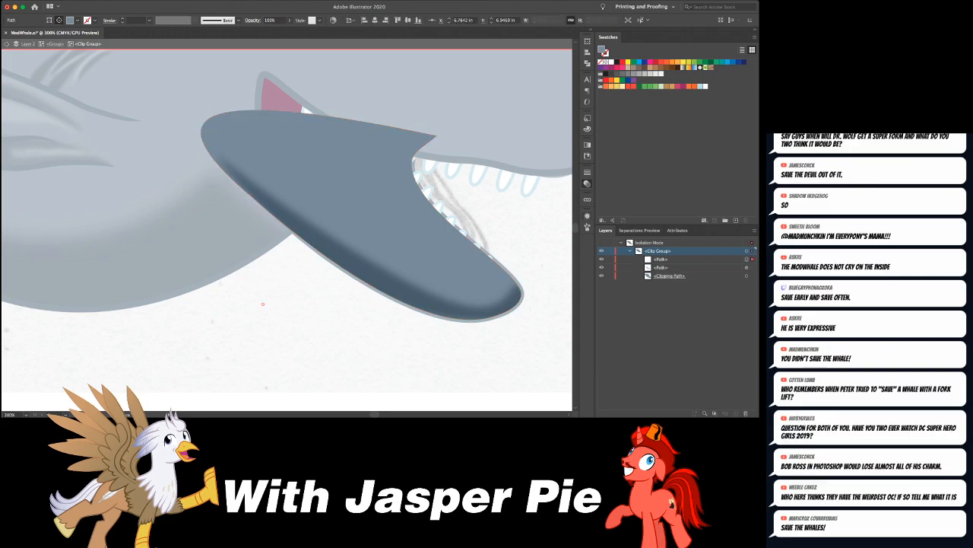
- Return to the whale group and shift the belly shadow's upper corner point slightly towards the lower jaw
click(651, 243)
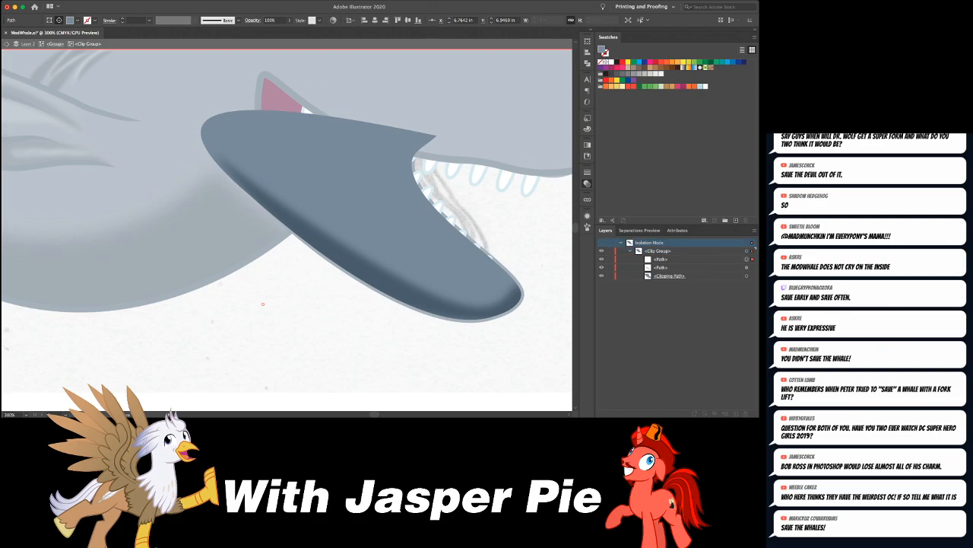
click(56, 43)
click(269, 216)
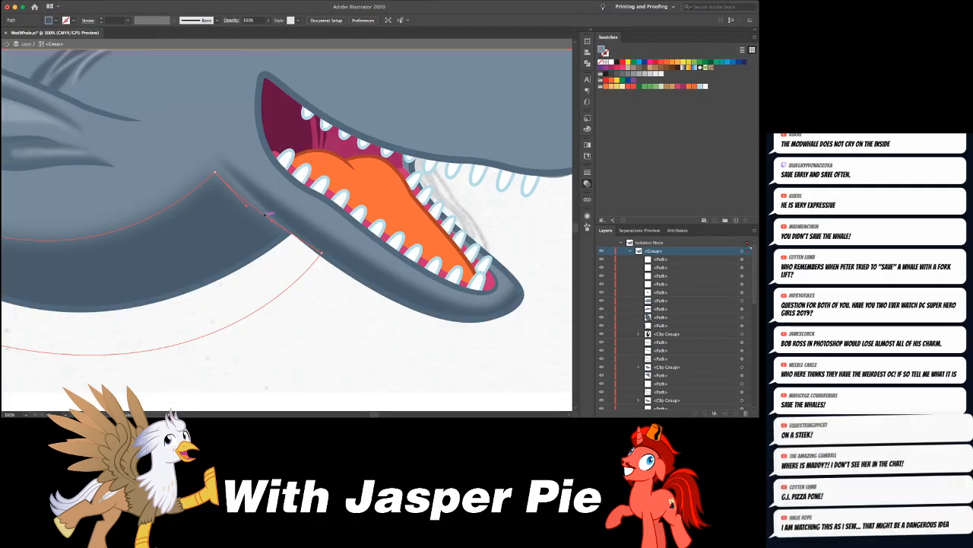
mouse_move(215, 173)
mouse_down()
mouse_move(221, 165)
mouse_move(225, 176)
mouse_up()
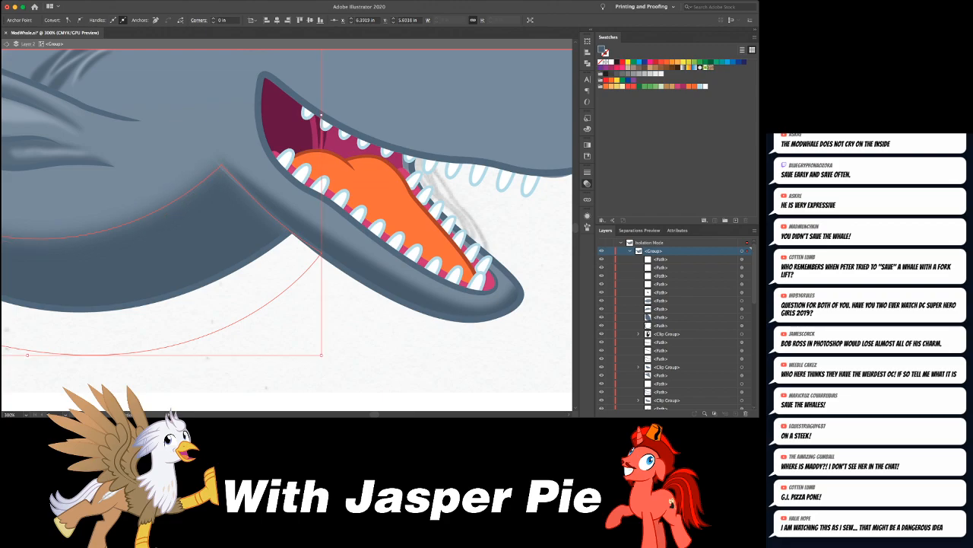
key(super+shift+a)
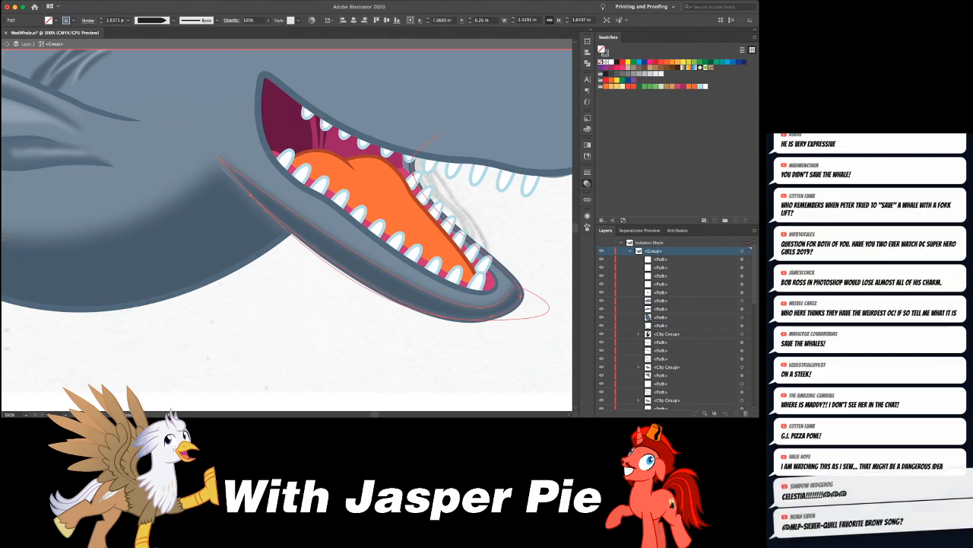
- Move the back point of the lower jaw's shadow shape slightly further up the cheek and adjust its handle to recurve the lower edge
click(519, 291)
click(217, 156)
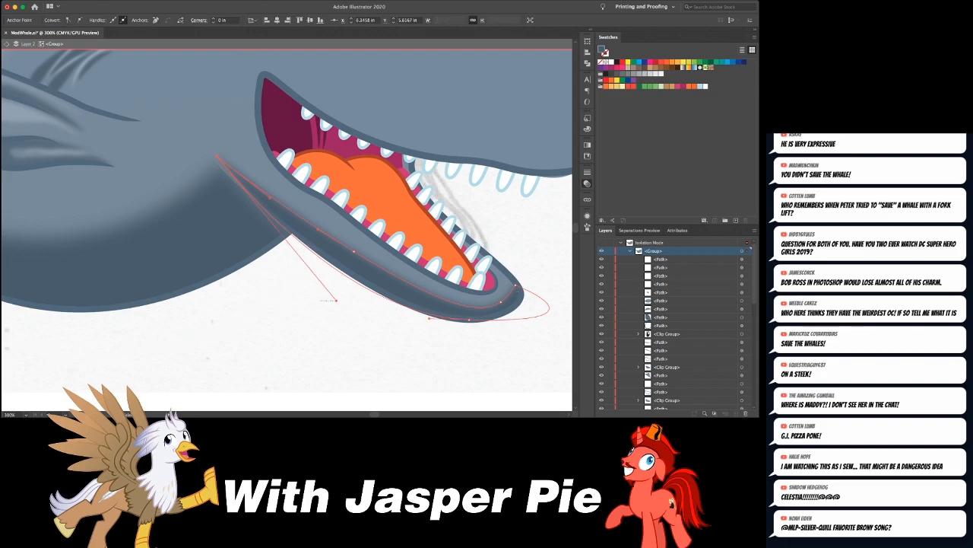
click(335, 314)
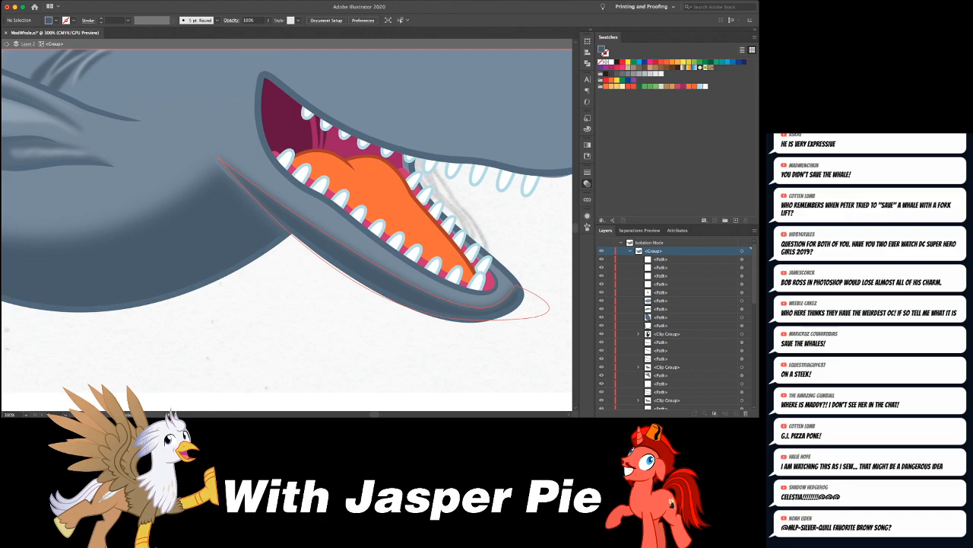
click(215, 156)
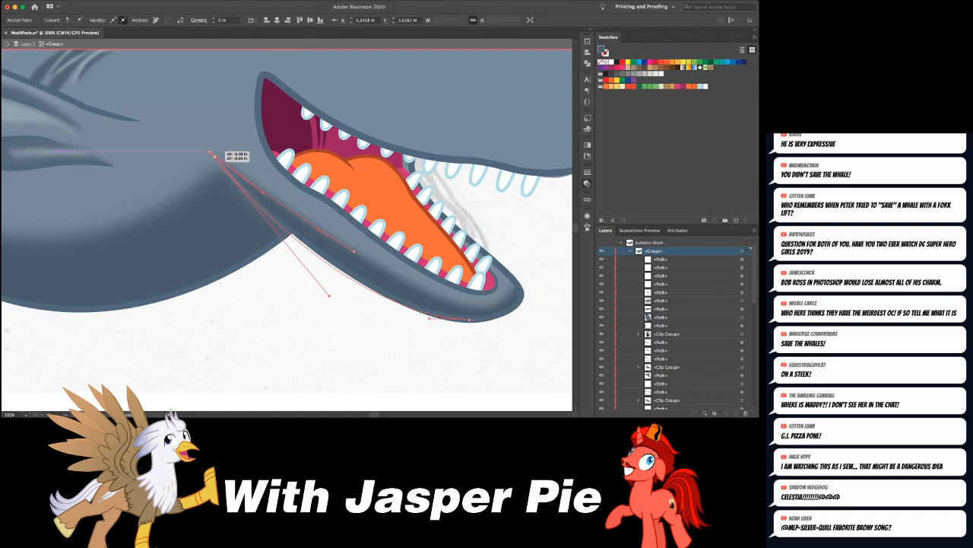
drag(329, 294, 293, 297)
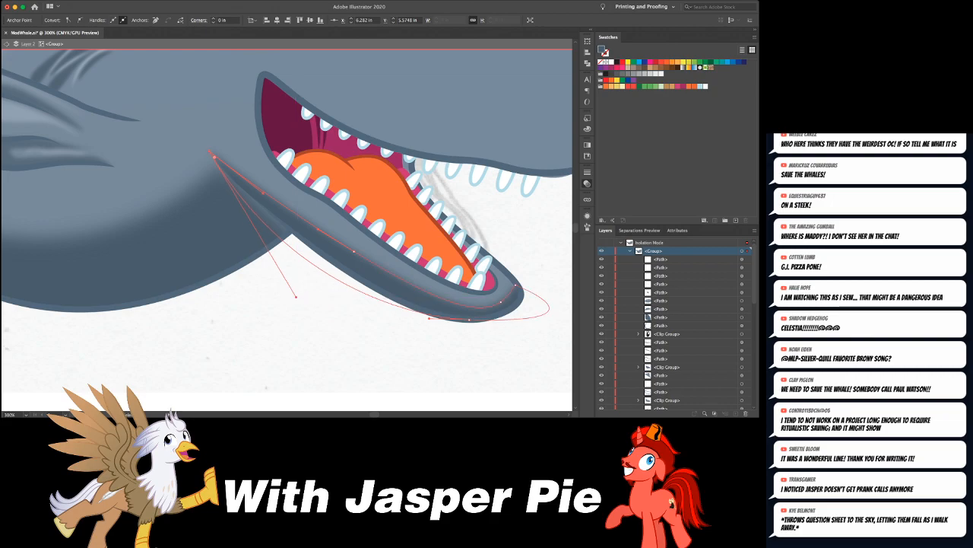
drag(293, 297, 306, 284)
click(304, 286)
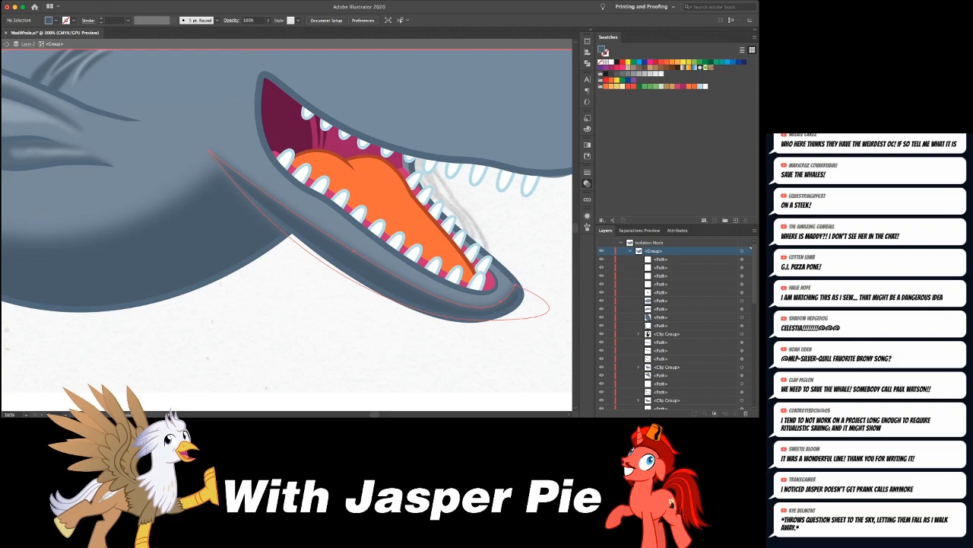
click(301, 254)
click(215, 156)
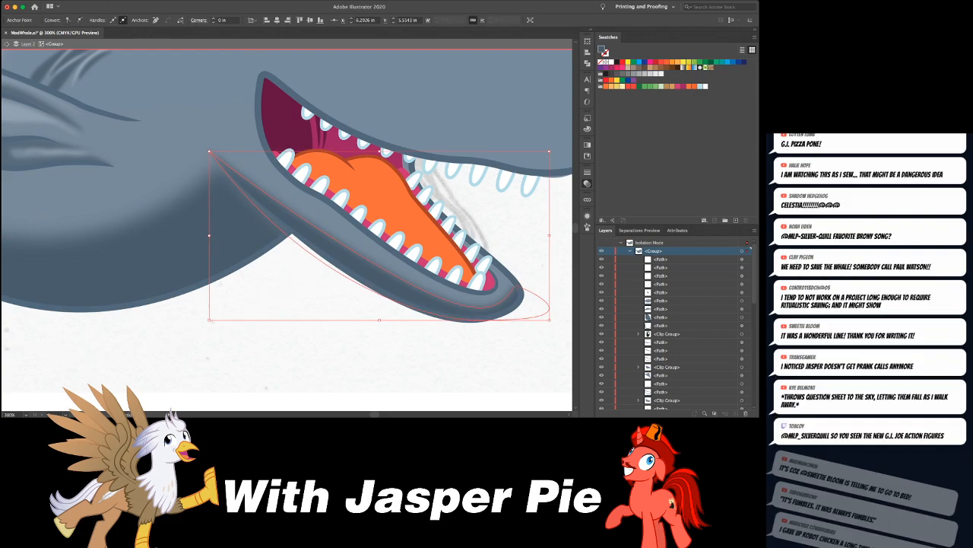
- Check the blended jaw on the whole whale, exit the whale group's isolation and save the document
key(super+shift+a)
key(super+minus)
key(super+minus)
key(super+minus)
key(super+minus)
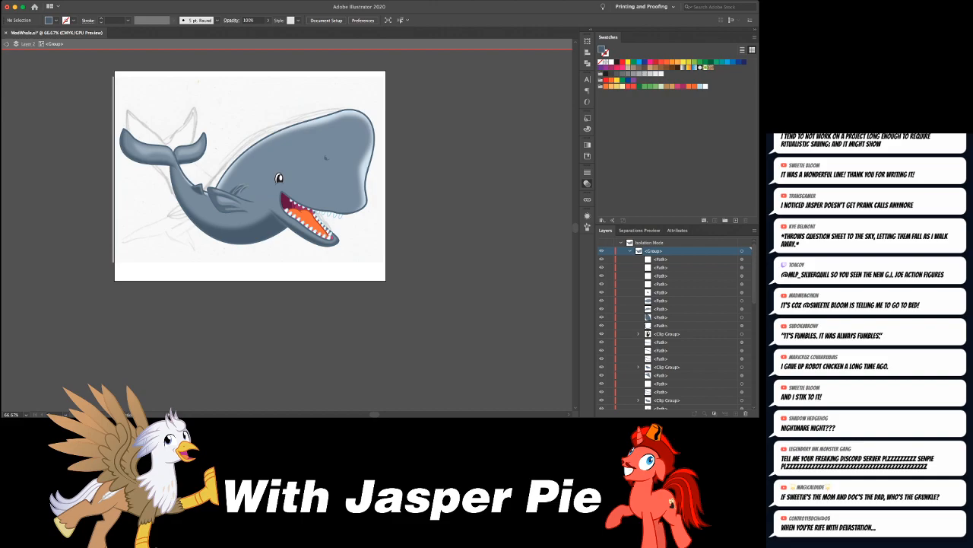
key(super+equal)
key(super+equal)
key(super+equal)
key(super+minus)
key(super+minus)
key(super+minus)
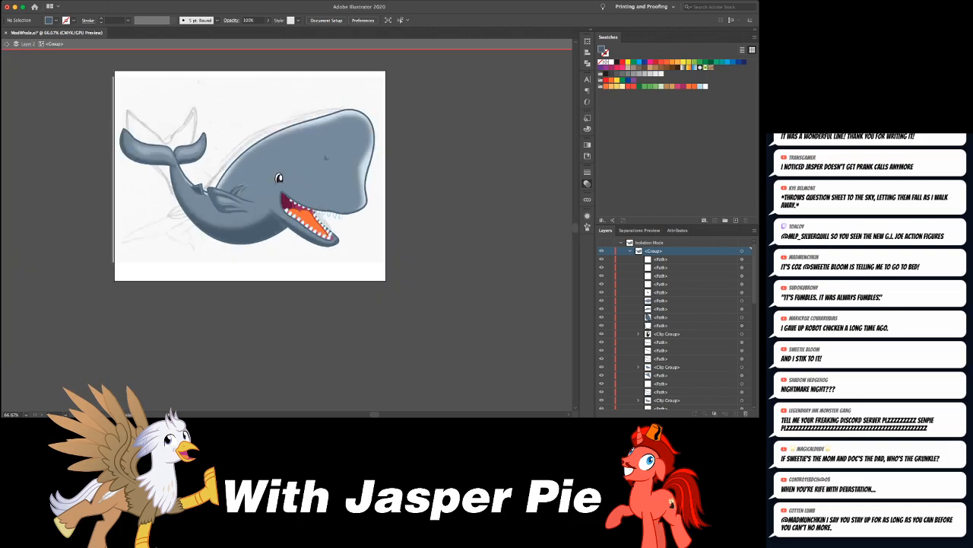
scroll(250, 176, up, 3)
key(Escape)
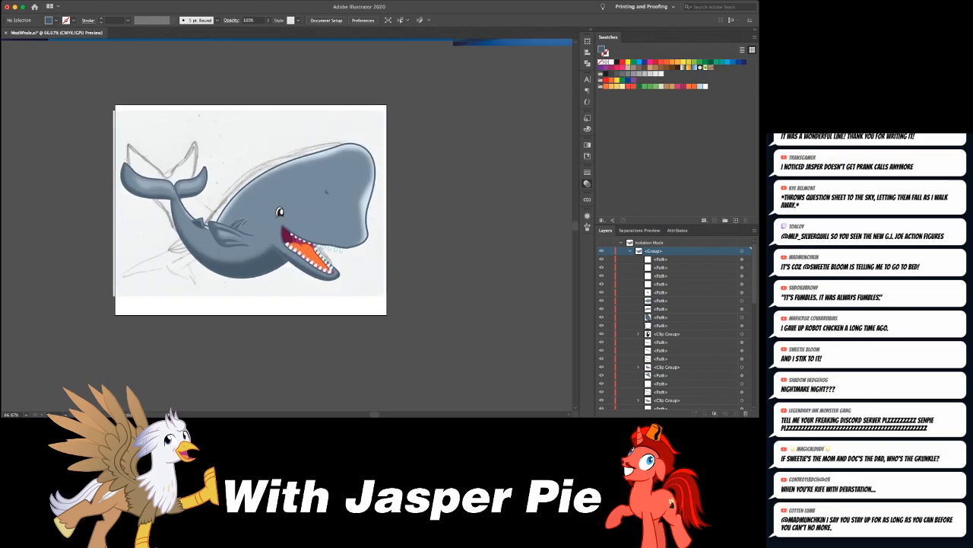
key(super+s)
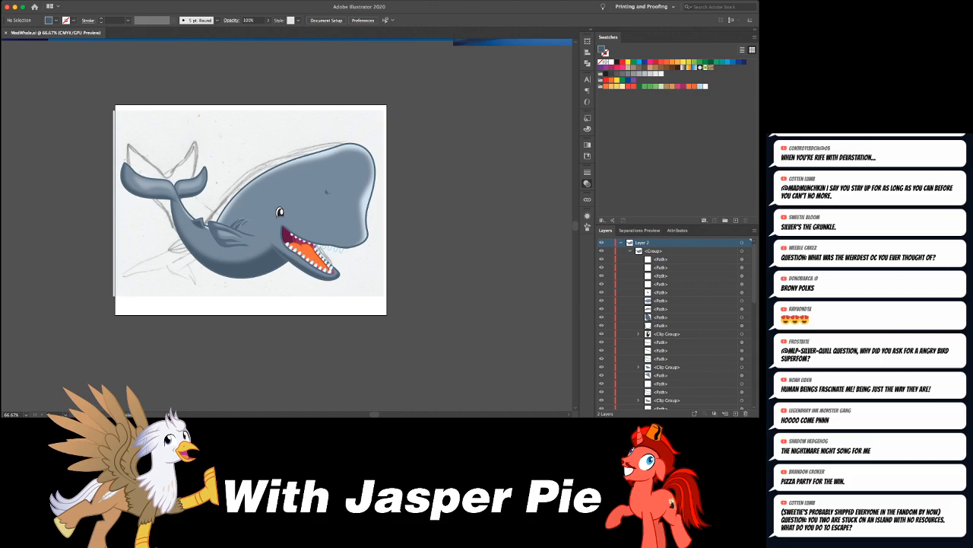
- Examine the whale's head and mouth up close, and the whole drawing next to the reference images
key(ctrl+equal)
key(ctrl+equal)
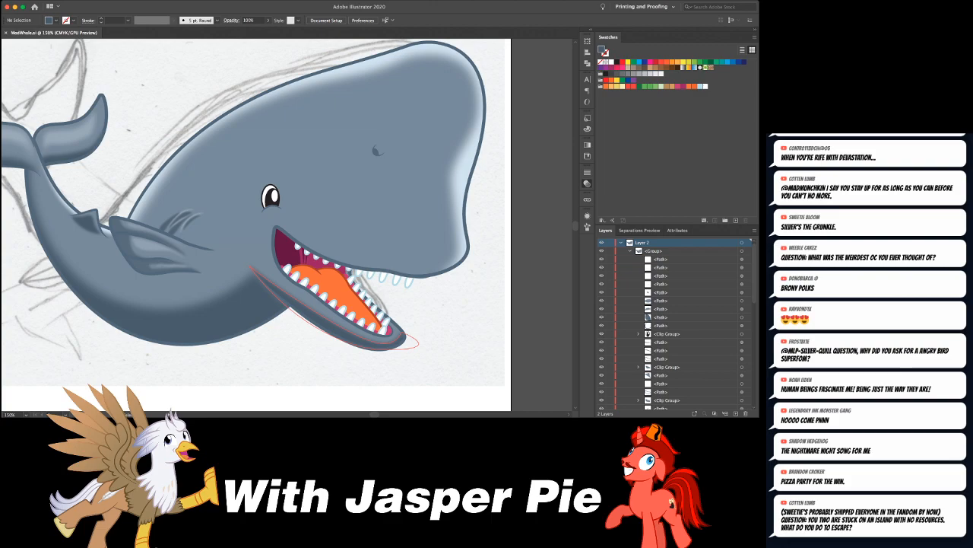
scroll(288, 225, right, 3)
scroll(288, 225, up, 5)
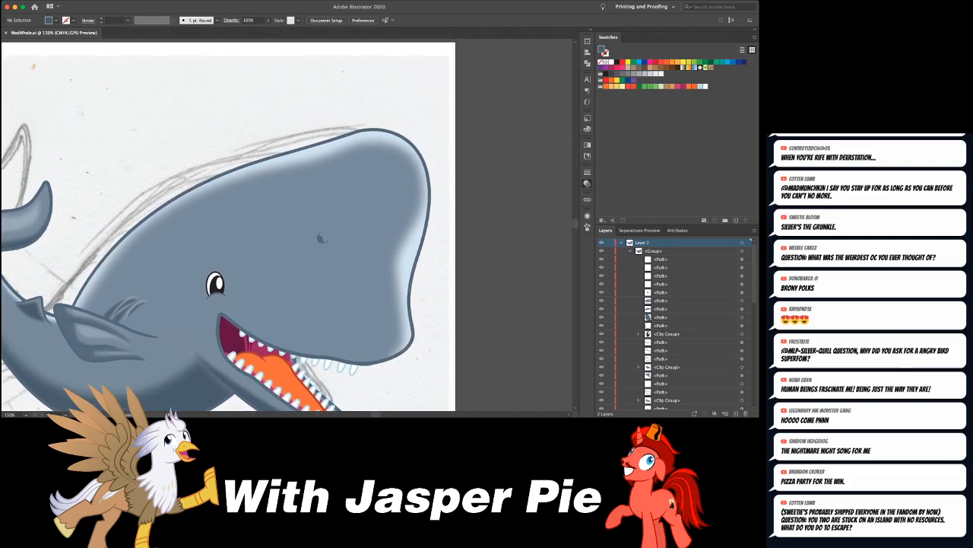
key(ctrl+minus)
key(ctrl+minus)
key(ctrl+minus)
key(ctrl+minus)
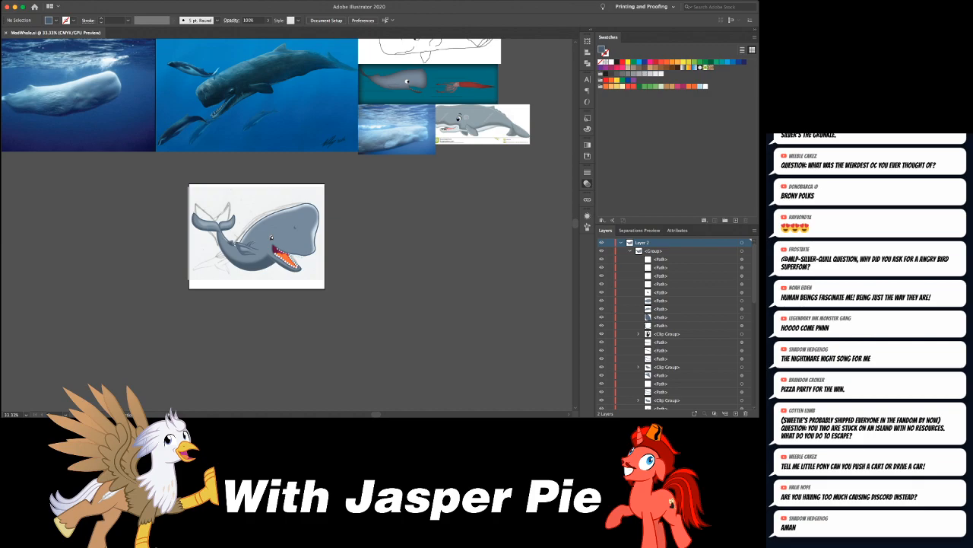
key(ctrl+plus)
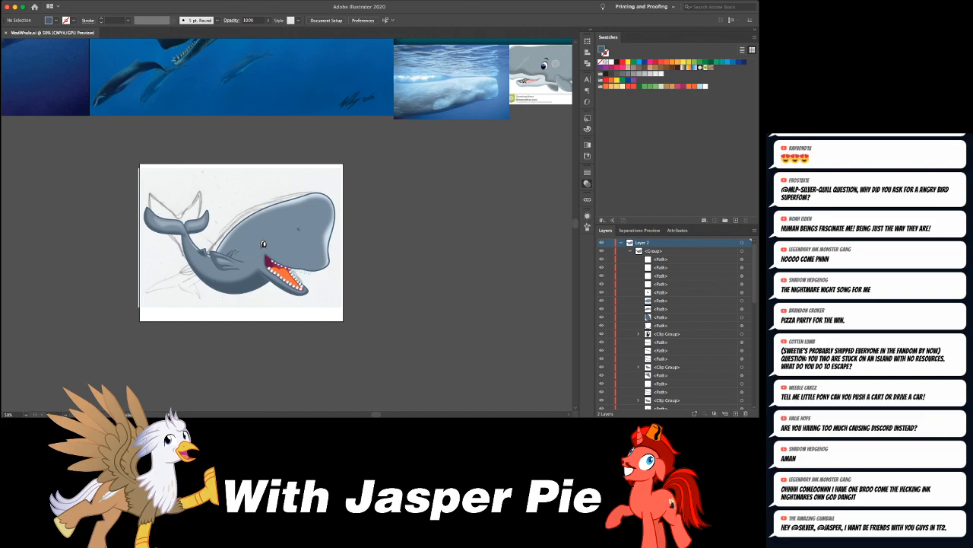
- Isolate the whale group for editing around the crease lines above the flipper
key(super+equal)
key(super+equal)
key(super+equal)
key(super+equal)
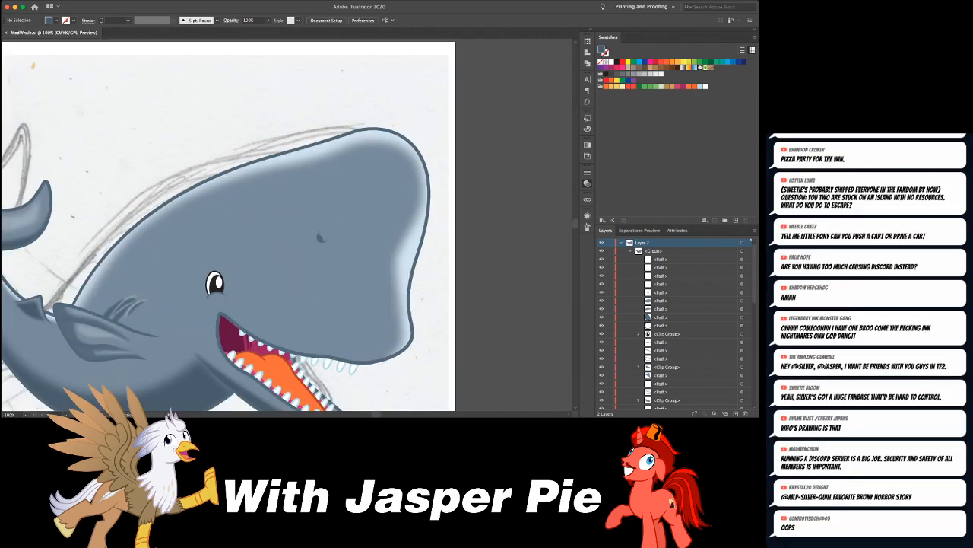
scroll(288, 225, left, 4)
scroll(288, 225, down, 7)
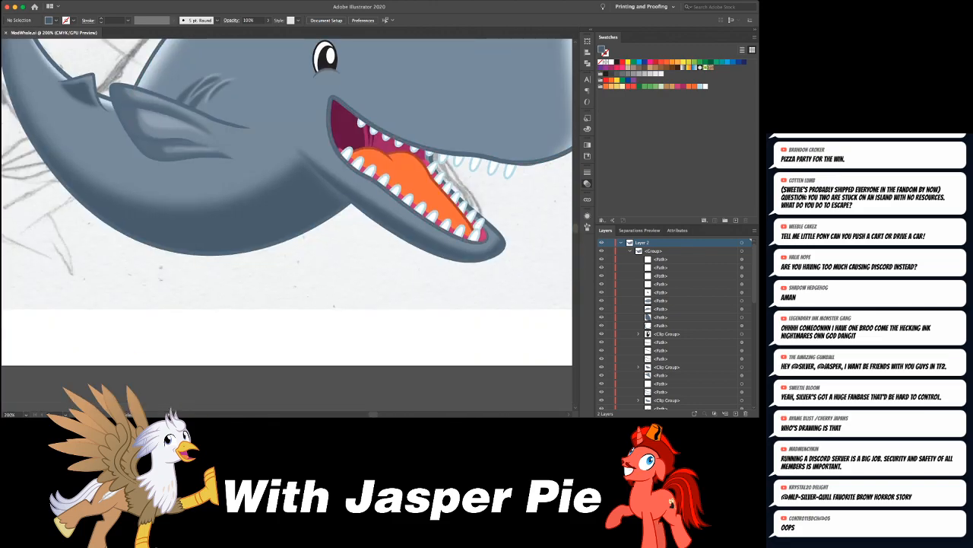
scroll(288, 225, up, 2)
scroll(287, 225, left, 2)
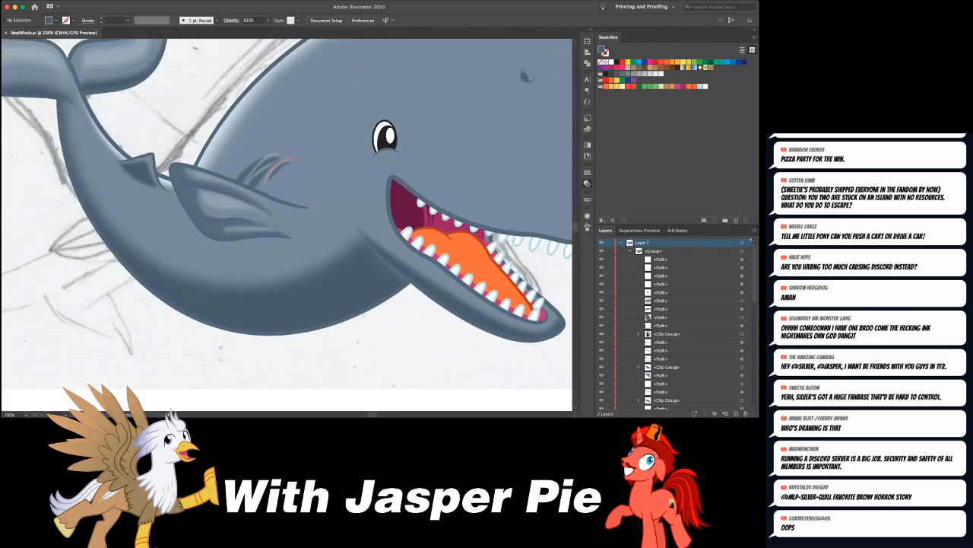
double_click(288, 163)
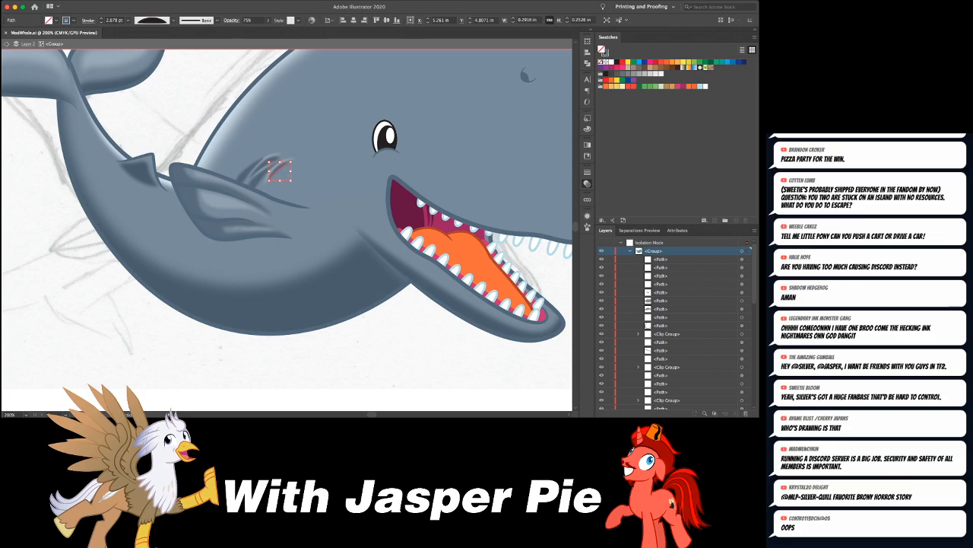
- Select only the crease strokes above the flipper and move them slightly down and forward, closer to the flipper's base
drag(187, 105, 293, 187)
shift+click(230, 112)
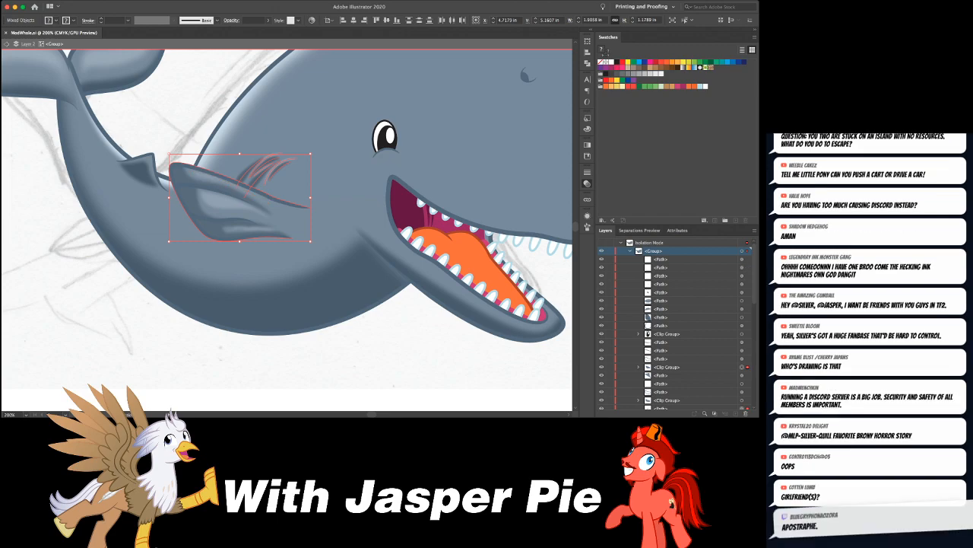
key(space)
click(309, 207)
shift+click(197, 187)
shift+click(190, 184)
shift+click(197, 195)
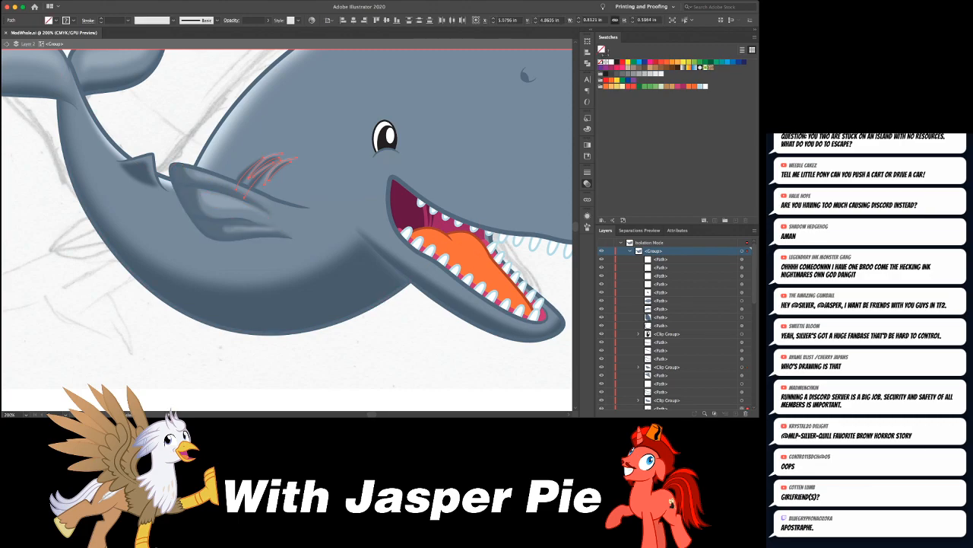
drag(294, 166, 310, 183)
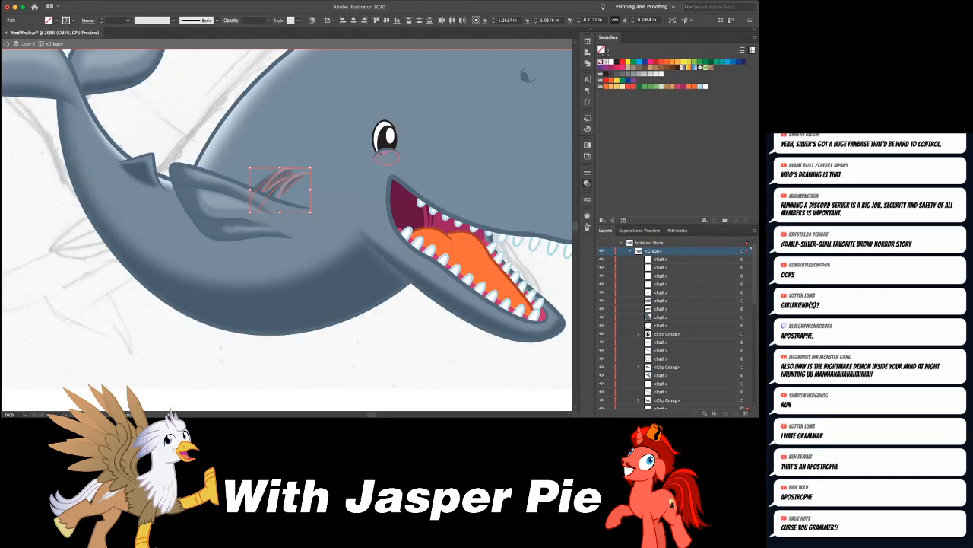
key(super+shift+a)
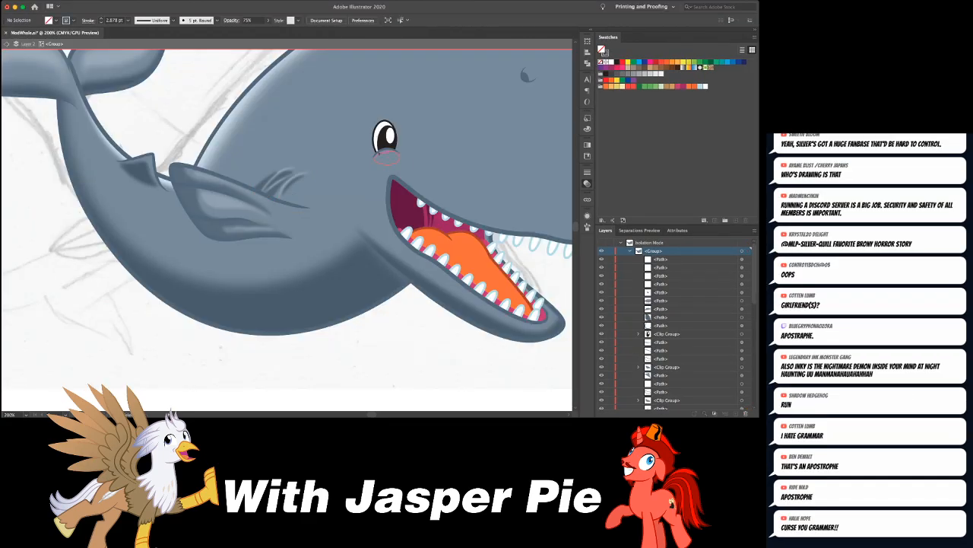
- Exit the whale group's isolation after adjusting the flipper creases and save the document
key(super+minus)
key(super+minus)
key(super+minus)
key(Escape)
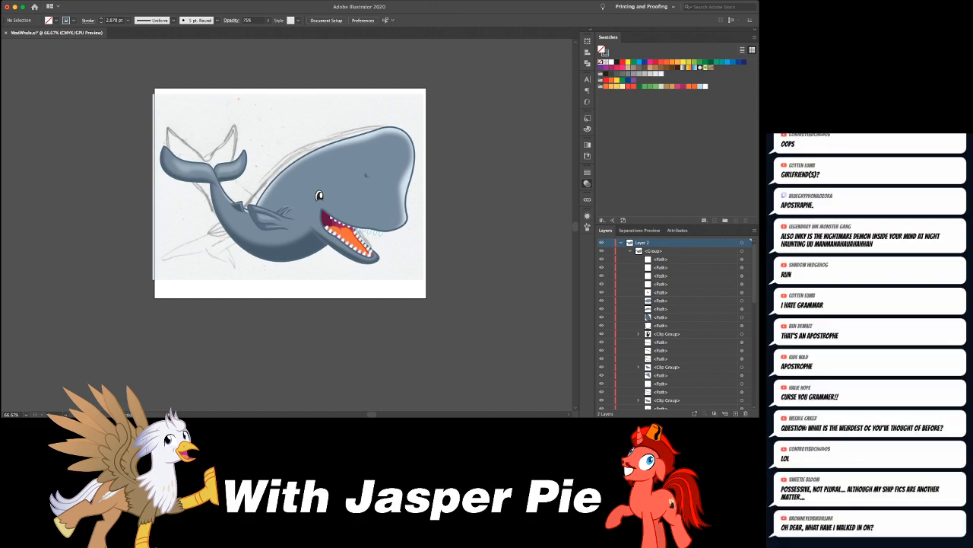
key(super+s)
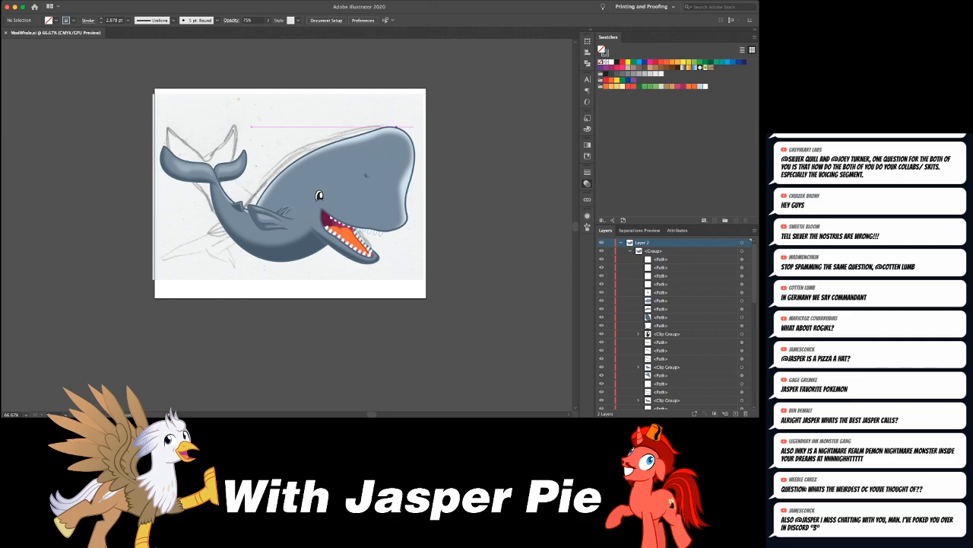
- Draw a rectangle about 10.5 by 9.7 in beside the whale's artboard, with no stroke and a deeper black swatch as fill
drag(467, 127, 264, 162)
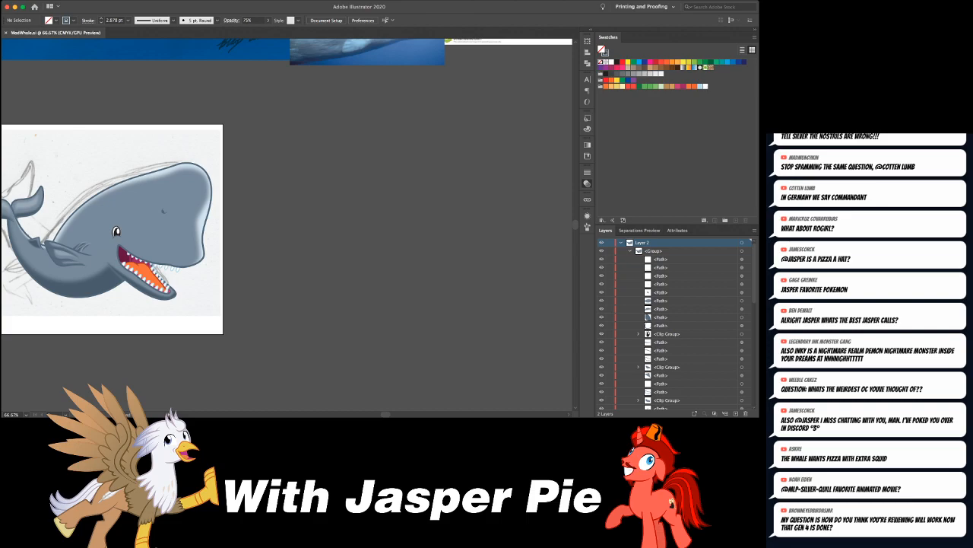
key(d)
key(slash)
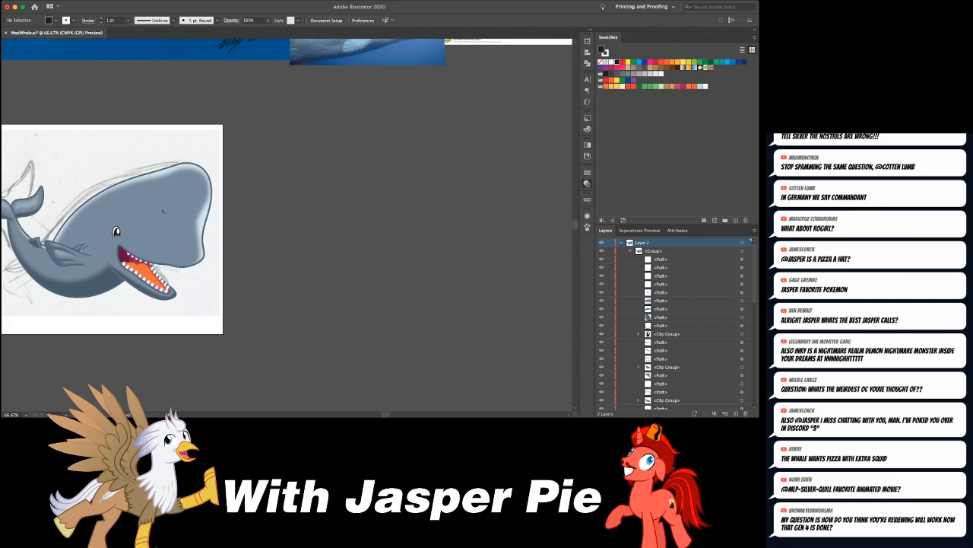
key(d)
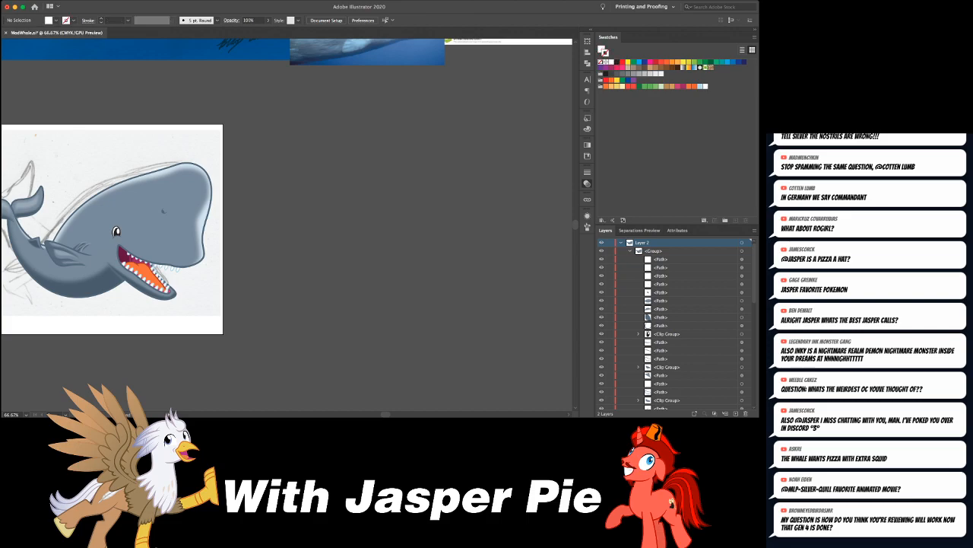
key(shift+x)
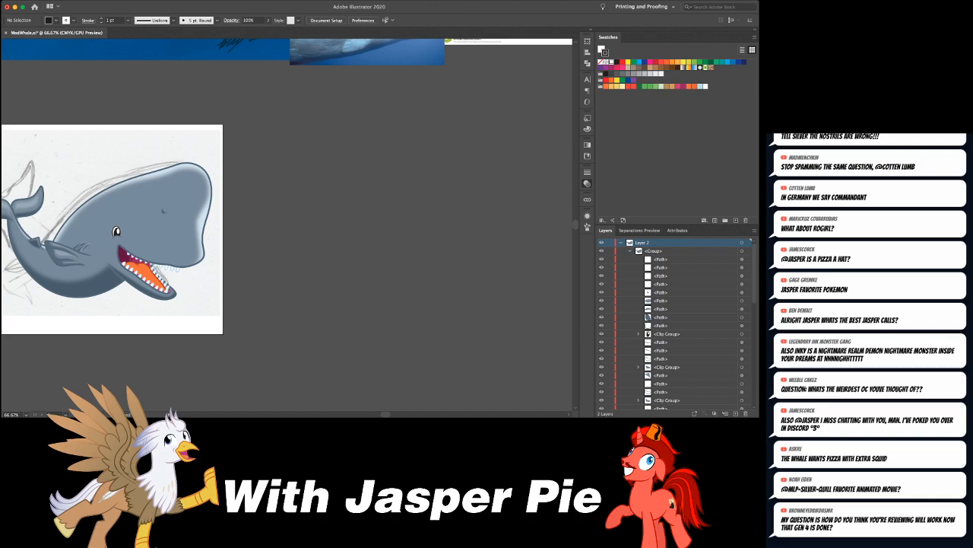
key(x)
key(slash)
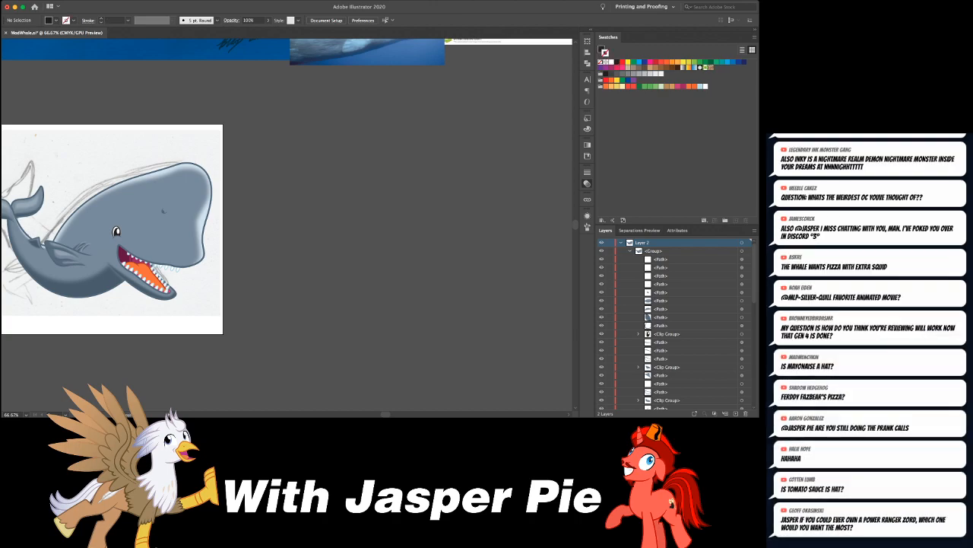
drag(259, 113, 519, 352)
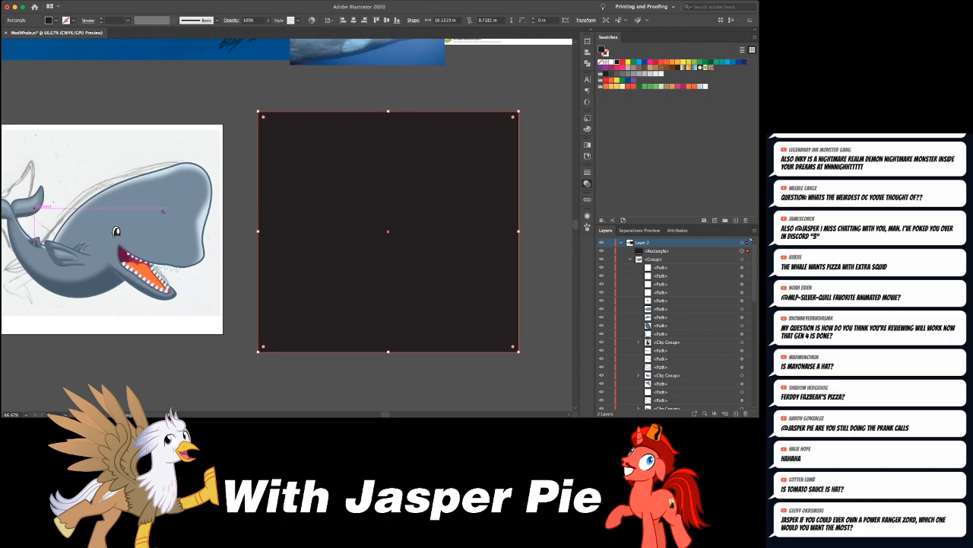
click(606, 63)
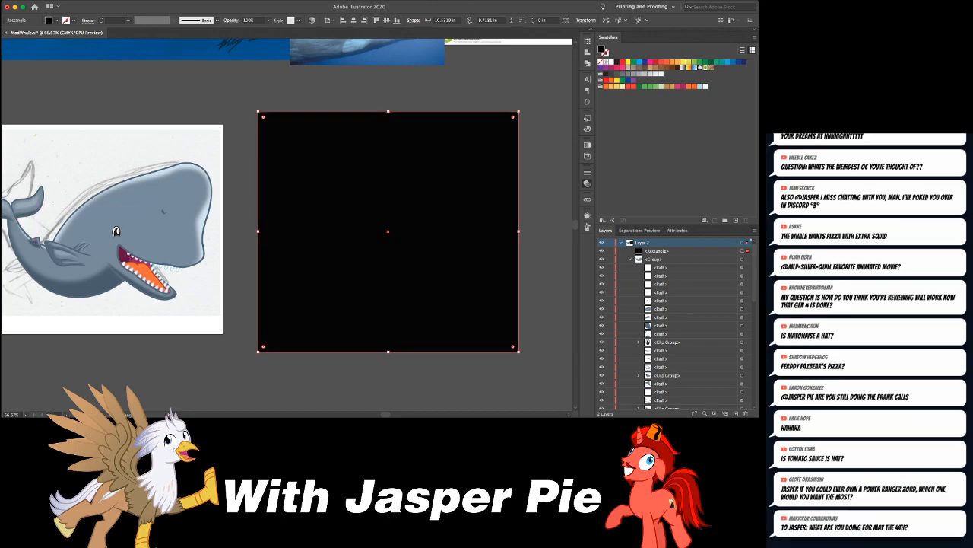
key(super+shift+a)
- Draw two freehand black-filled blobs, one below the other, near the black rectangle's upper-left corner, the lower about 2.8 by 1.1 in
scroll(287, 228, right, 2)
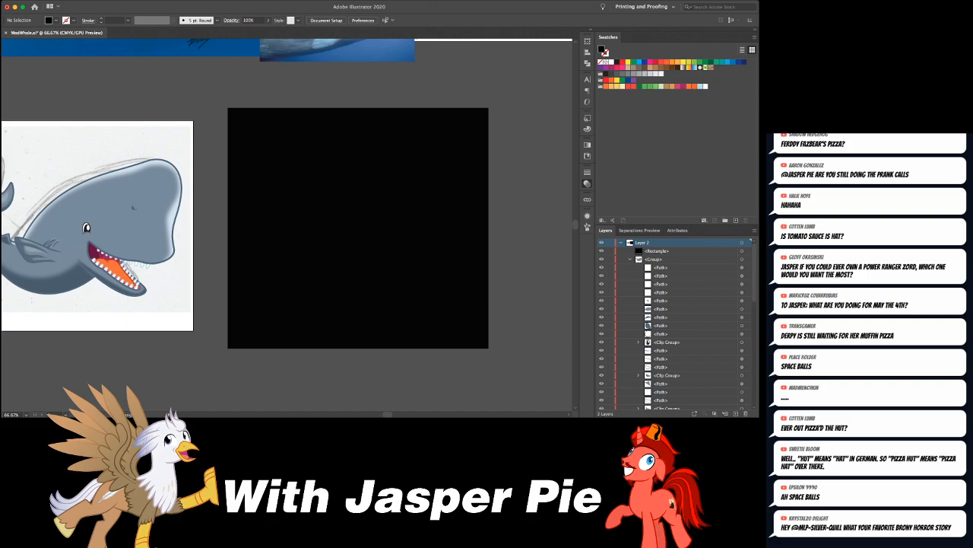
key(super+equal)
key(super+equal)
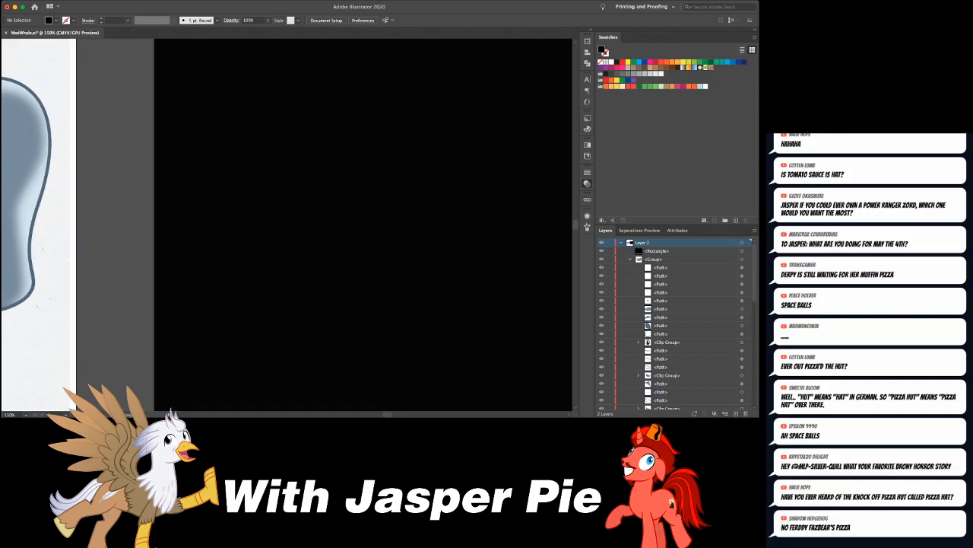
scroll(287, 224, up, 3)
scroll(287, 225, right, 1)
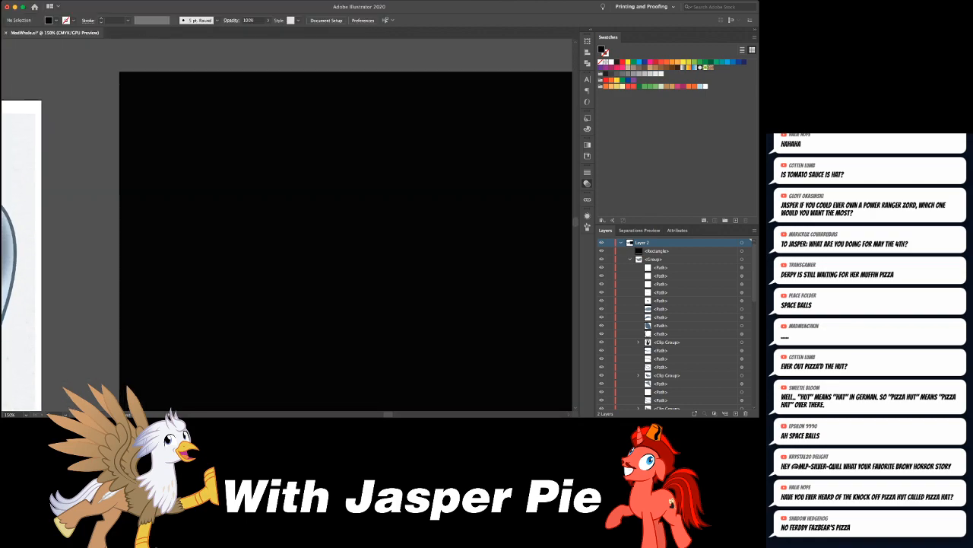
mouse_move(205, 88)
mouse_down()
mouse_move(186, 126)
mouse_move(190, 142)
mouse_move(224, 142)
mouse_move(282, 117)
mouse_move(278, 106)
mouse_move(229, 96)
mouse_up()
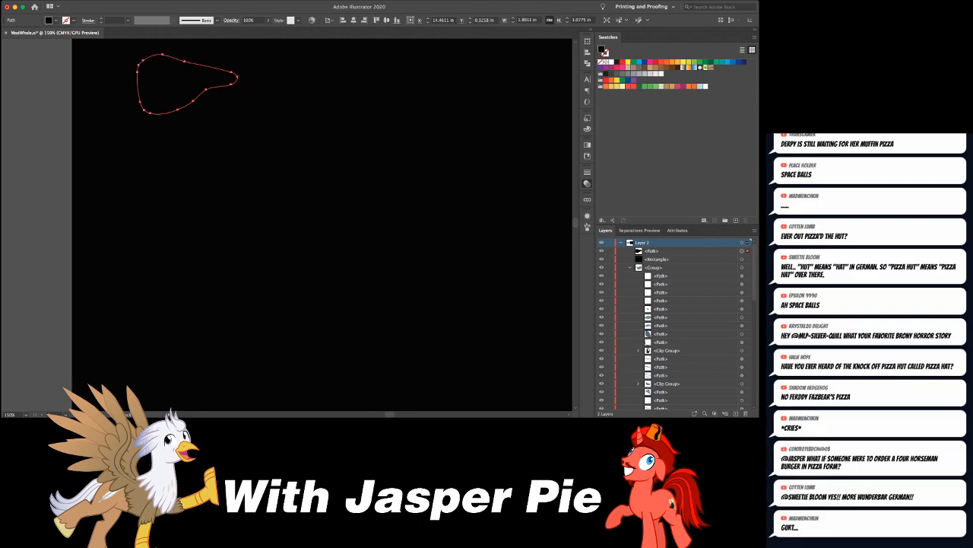
mouse_move(217, 91)
mouse_down()
mouse_move(162, 140)
mouse_move(202, 166)
mouse_move(304, 115)
mouse_move(217, 96)
mouse_up()
key(super+z)
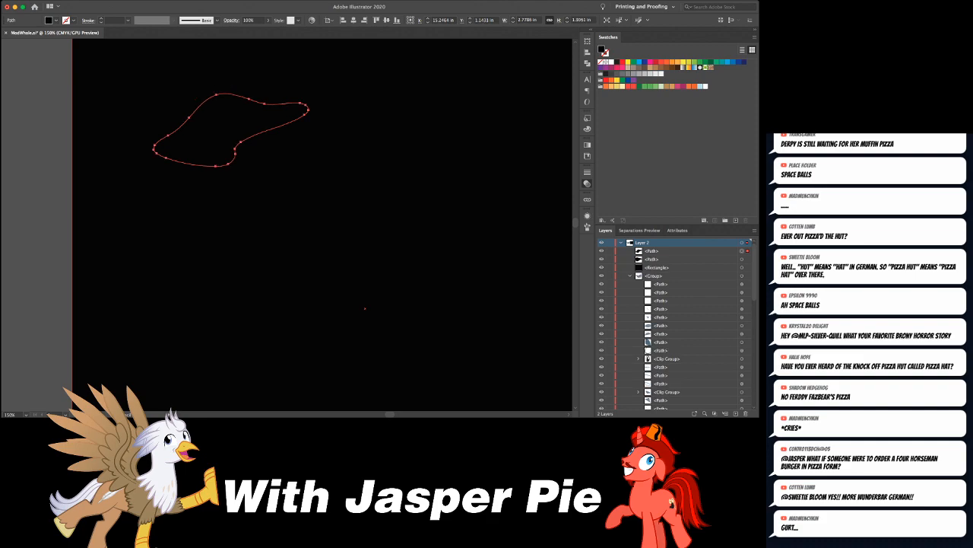
- Switch to outline view and draw two more freehand blobs beside the first pair, the upper one about 2.1 by 0.7 in
key(super+y)
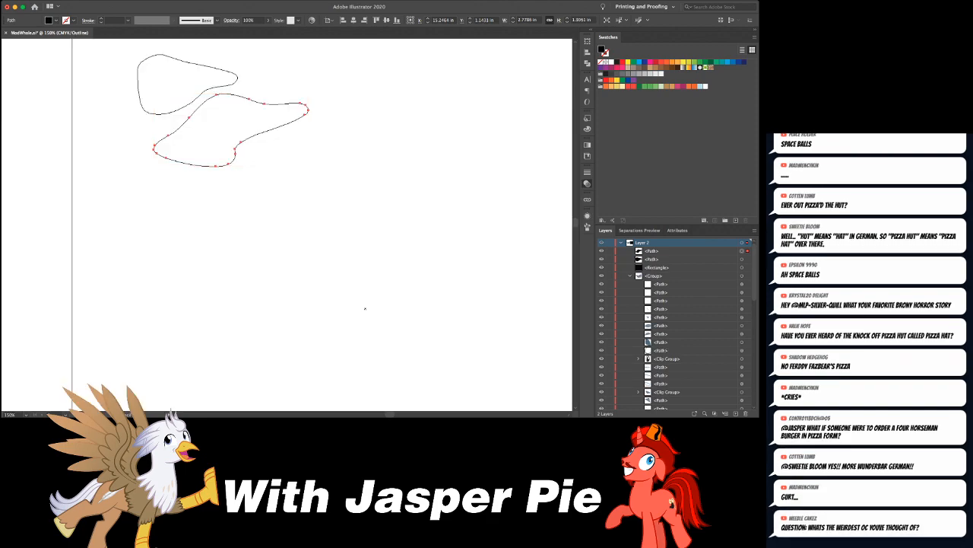
mouse_move(244, 63)
mouse_down()
mouse_move(294, 91)
mouse_move(350, 84)
mouse_move(282, 56)
mouse_move(240, 57)
mouse_up()
key(super+minus)
key(super+minus)
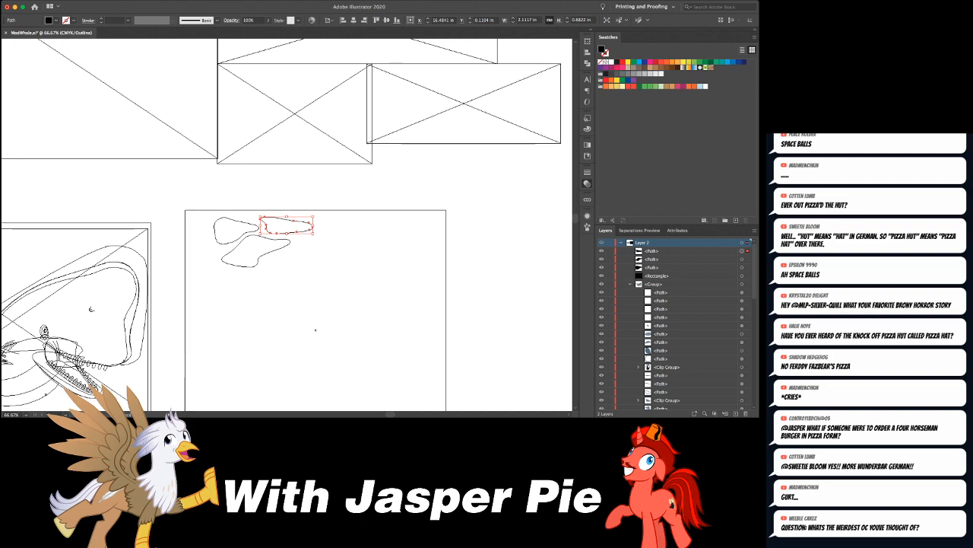
scroll(287, 224, down, 3)
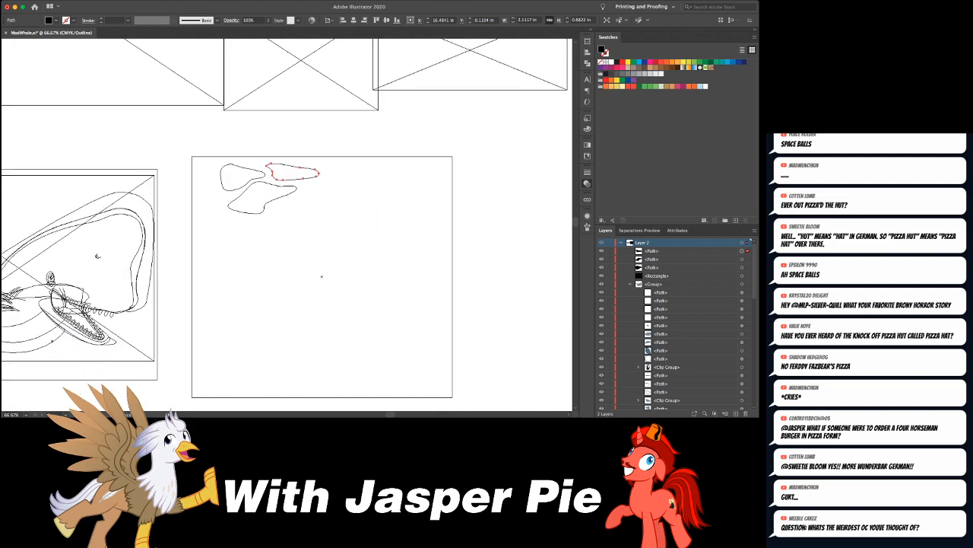
mouse_move(298, 217)
mouse_down()
mouse_move(317, 216)
mouse_move(329, 197)
mouse_move(327, 183)
mouse_move(302, 185)
mouse_up()
key(super+shift+a)
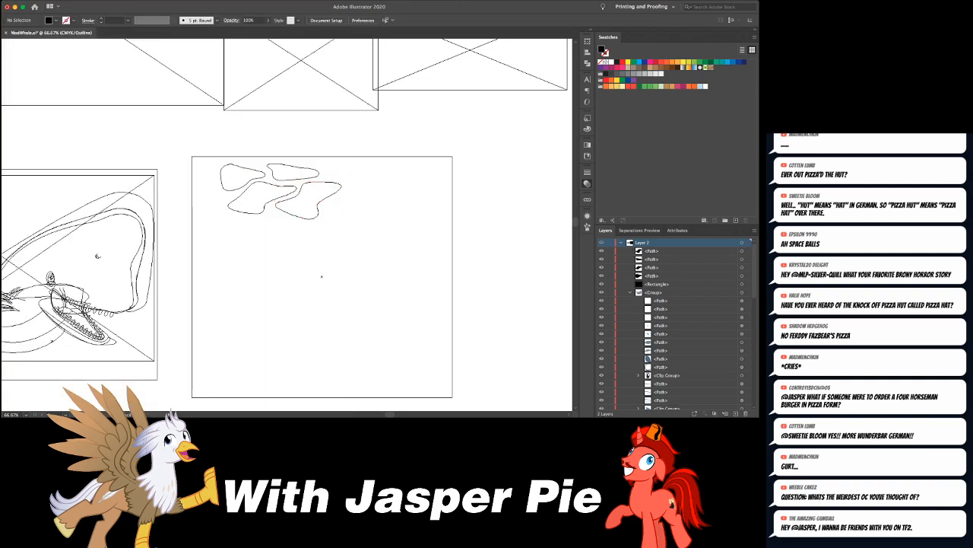
- Draw a flat-topped blob near the rectangle's top edge and a small one about 0.3 in wide in the gap between the two upper blobs
drag(353, 166, 348, 161)
drag(298, 161, 309, 163)
key(super+shift+a)
key(super+equal)
key(super+equal)
key(super+equal)
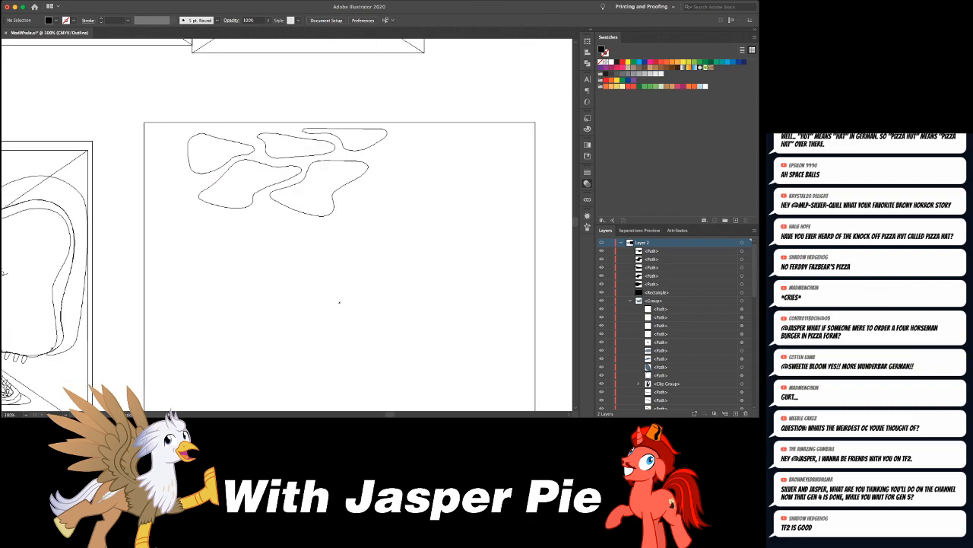
scroll(391, 380, up, 5)
scroll(391, 380, left, 3)
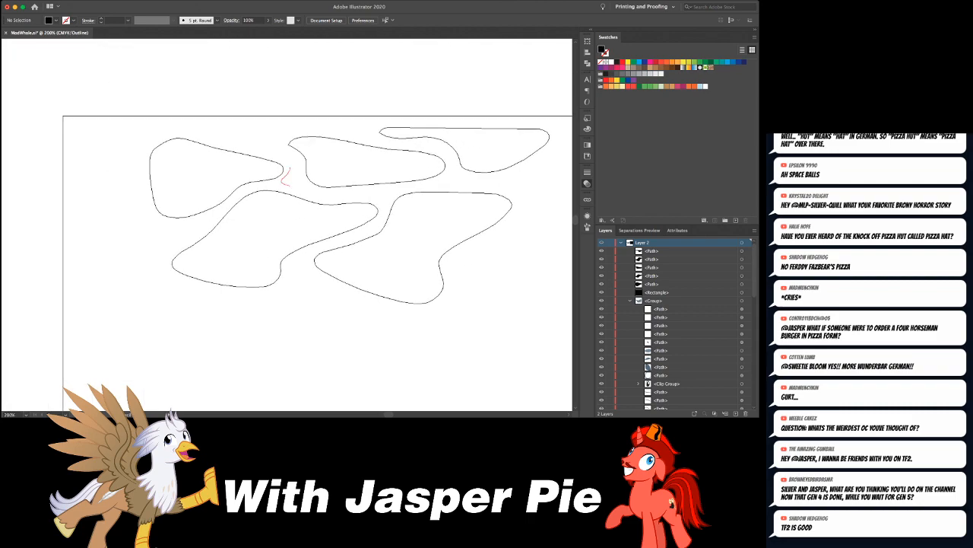
drag(290, 168, 291, 169)
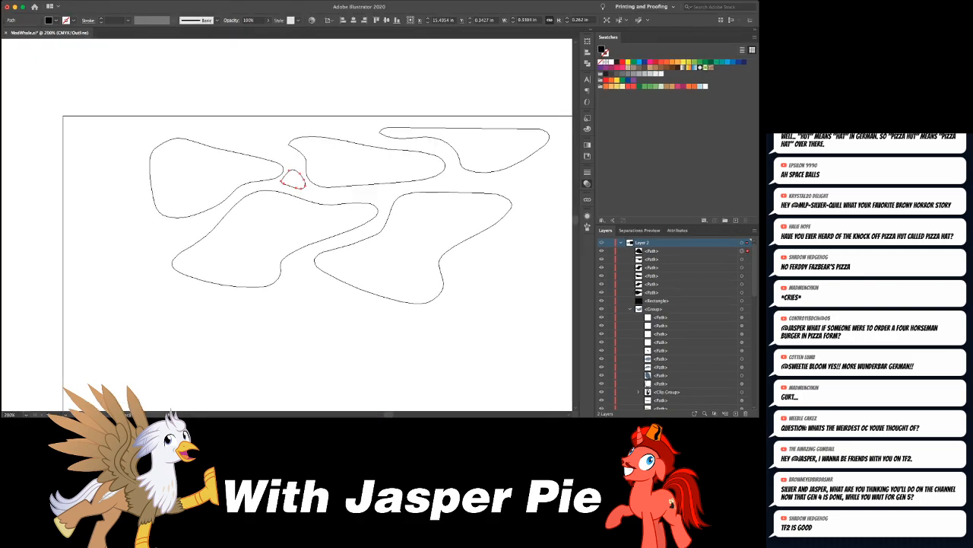
- Return to preview and swap the large rectangle's fill and stroke, leaving it unfilled with a black outline
key(super+y)
click(380, 327)
key(shift+x)
key(super+shift+a)
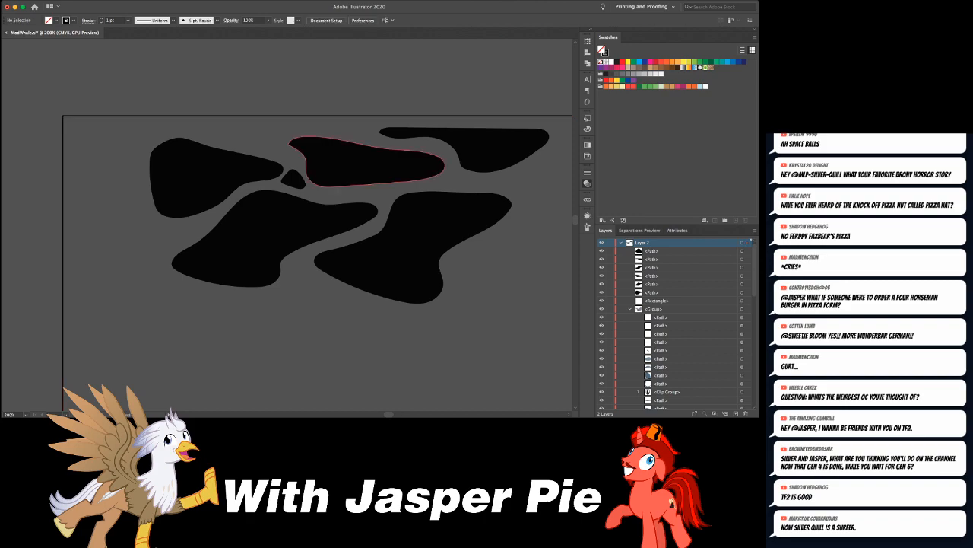
- Pull the small gap blob's top anchor upward into a taller peak between its neighbours
click(293, 169)
drag(294, 169, 357, 131)
key(super+shift+a)
click(346, 187)
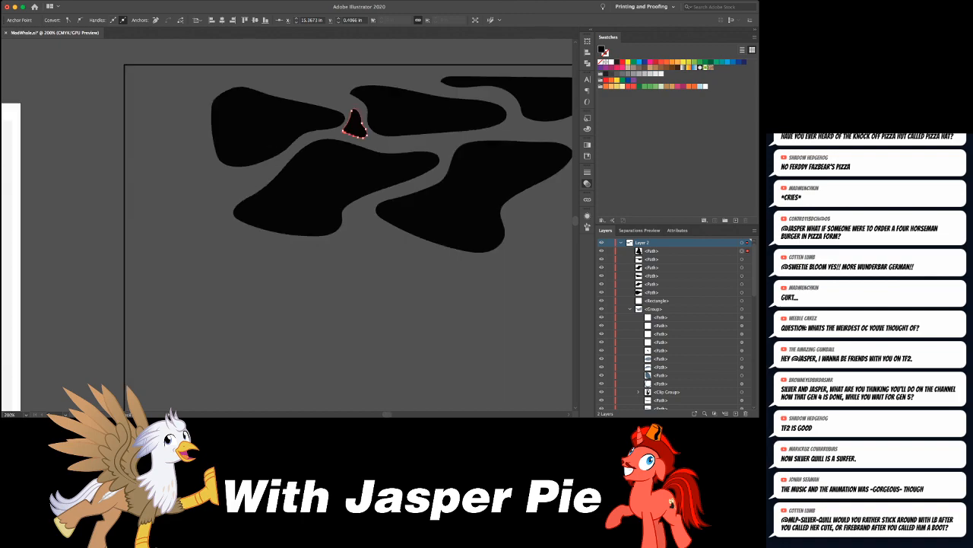
- Draw two freehand blobs along the rectangle's left edge, a notched lower one and an upper one about 1.3 by 1 in
mouse_move(137, 174)
mouse_down()
mouse_move(133, 226)
mouse_move(154, 244)
mouse_move(179, 246)
mouse_move(212, 227)
mouse_move(252, 180)
mouse_up()
drag(165, 177, 164, 163)
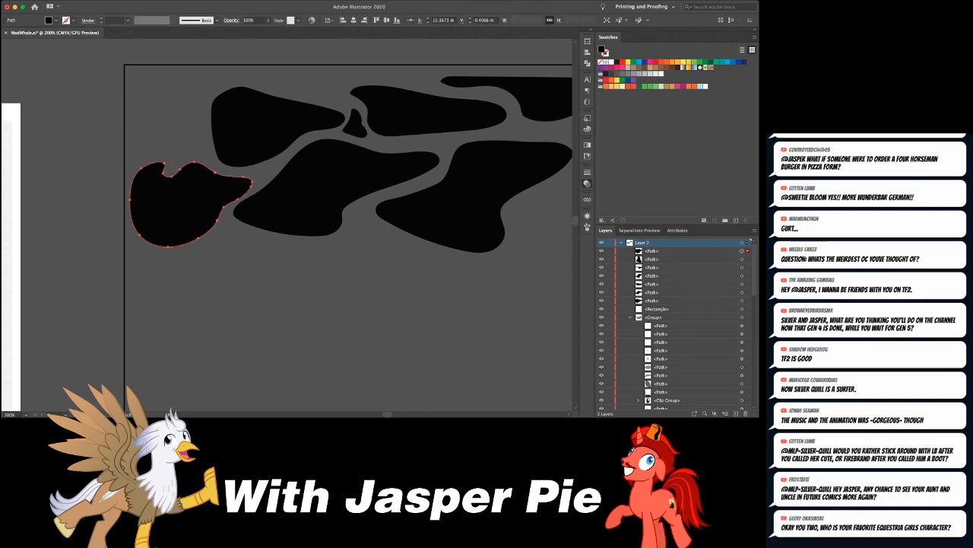
drag(216, 84, 173, 145)
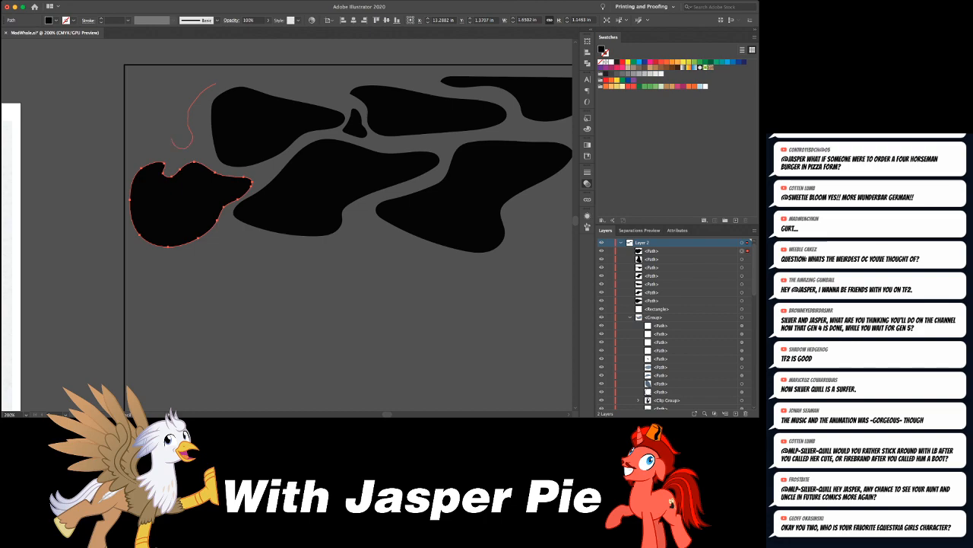
mouse_move(135, 99)
mouse_down()
mouse_move(164, 79)
mouse_move(220, 79)
mouse_up()
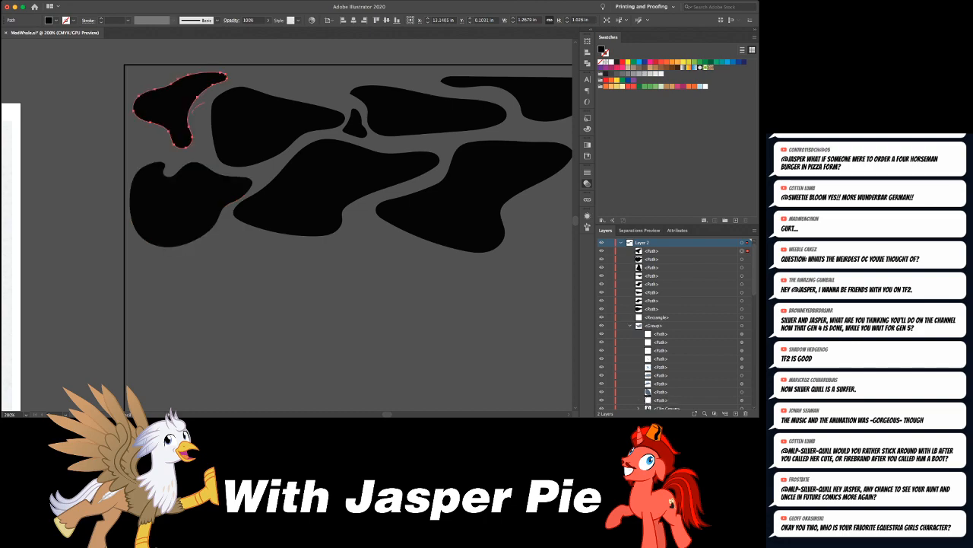
- Fill the gap between the left-edge blobs and the first large blob with two small freehand shapes, one above the other
drag(193, 131, 210, 142)
drag(201, 106, 206, 105)
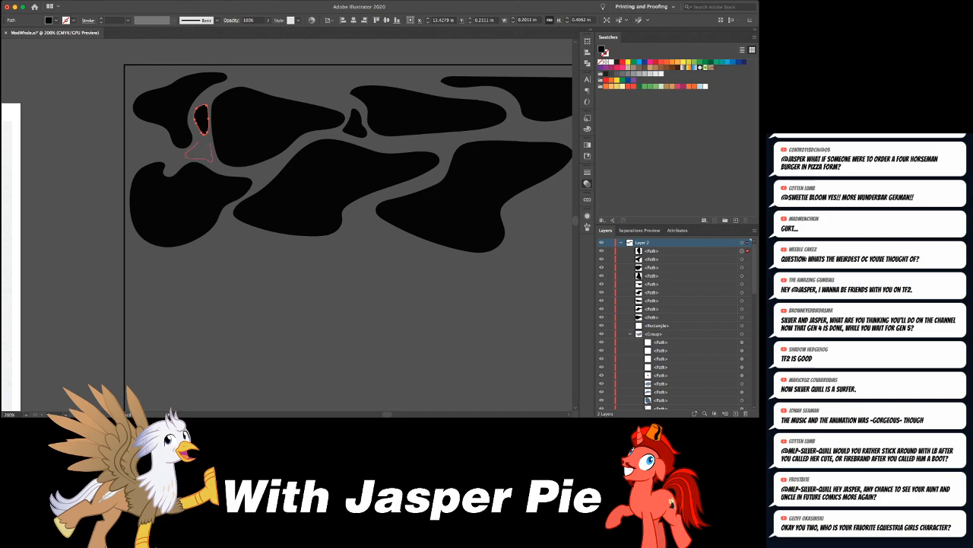
drag(198, 142, 202, 140)
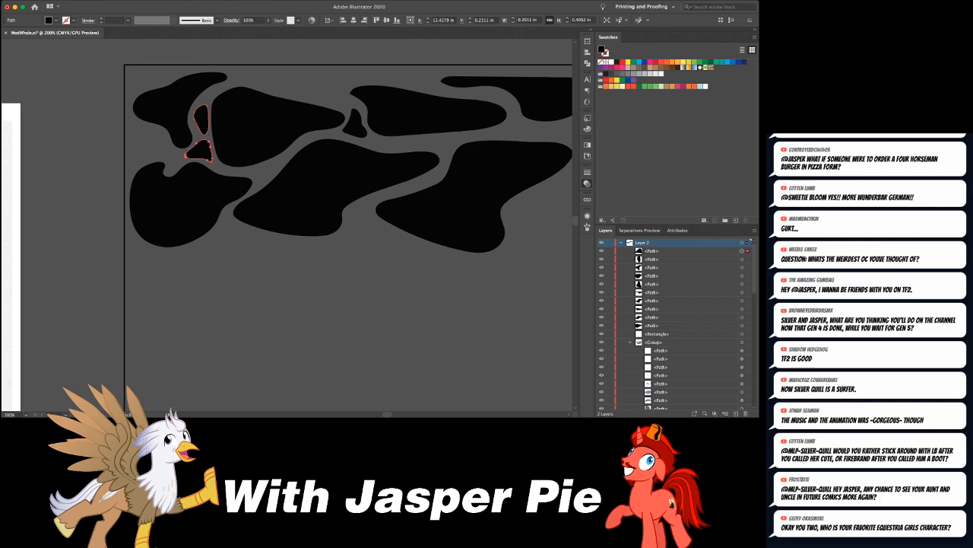
key(super+shift+a)
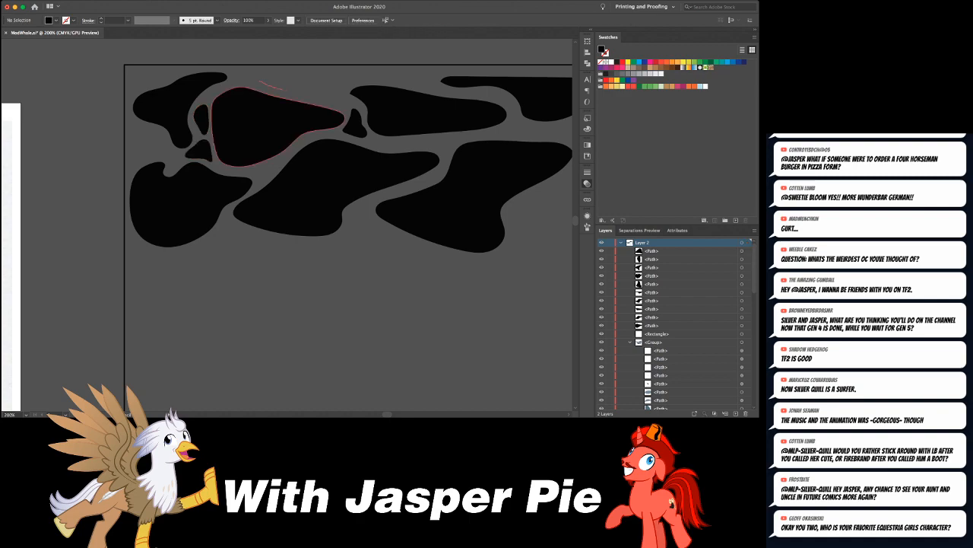
- Draw a long thin blob above the first large blob, a tiny one beside it, and a flat one in the rectangle's upper-left corner
drag(338, 97, 361, 82)
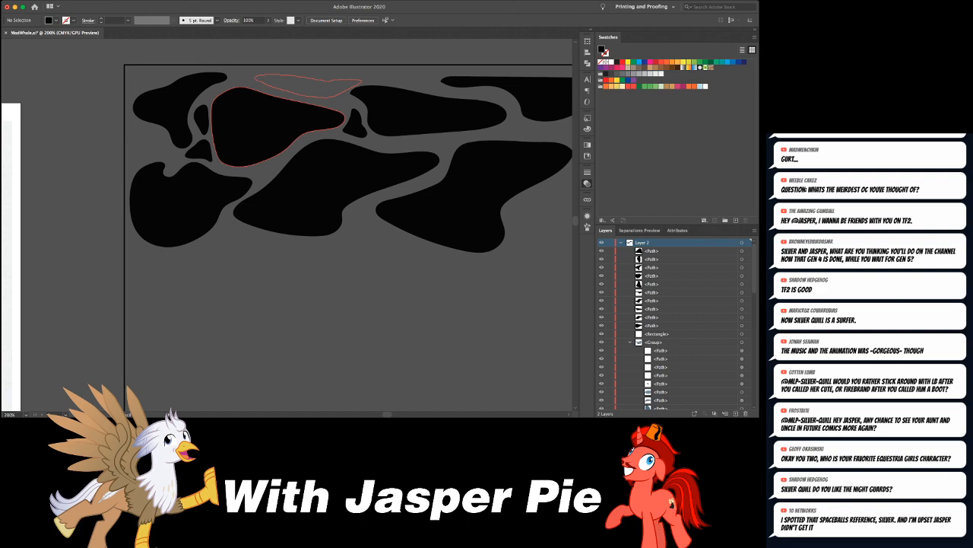
drag(259, 77, 257, 76)
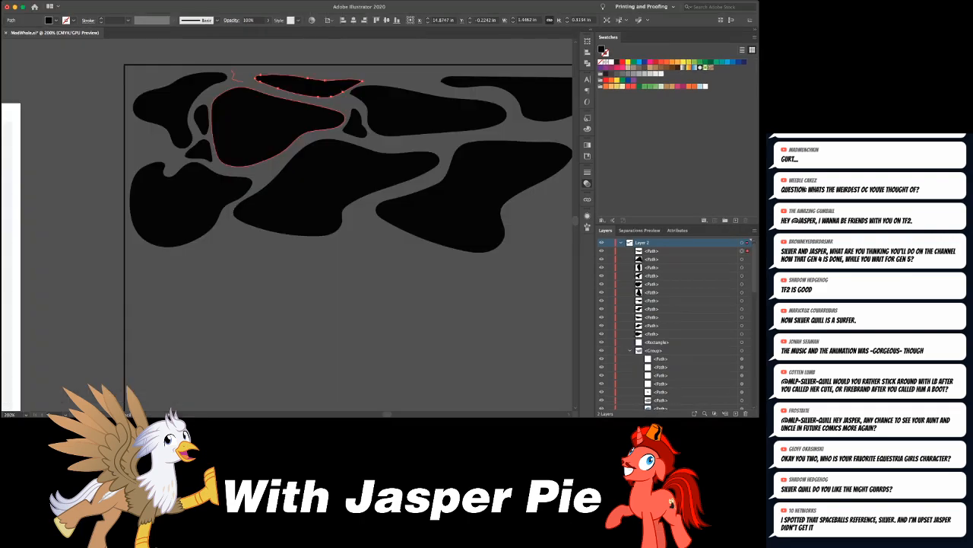
drag(257, 72, 259, 71)
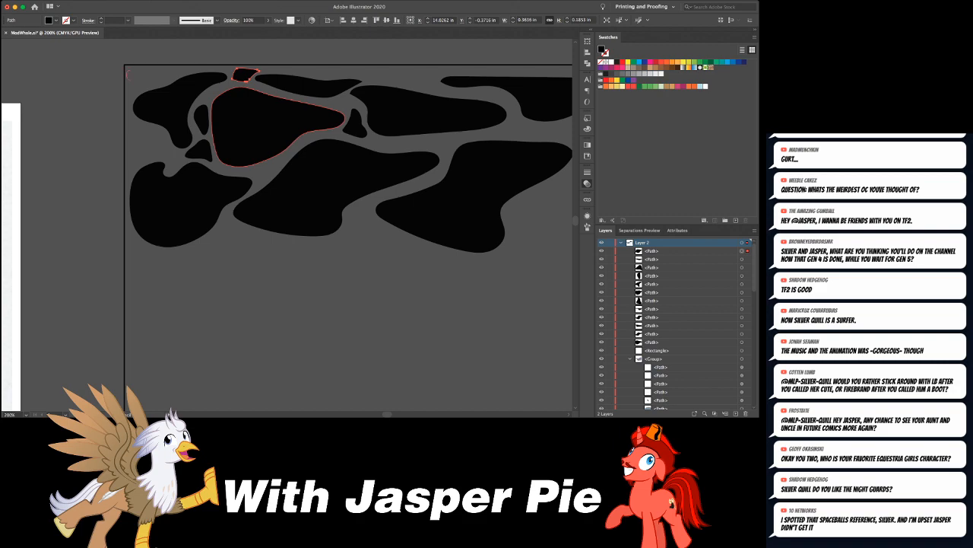
mouse_move(172, 81)
mouse_down()
mouse_move(185, 70)
mouse_move(128, 71)
mouse_up()
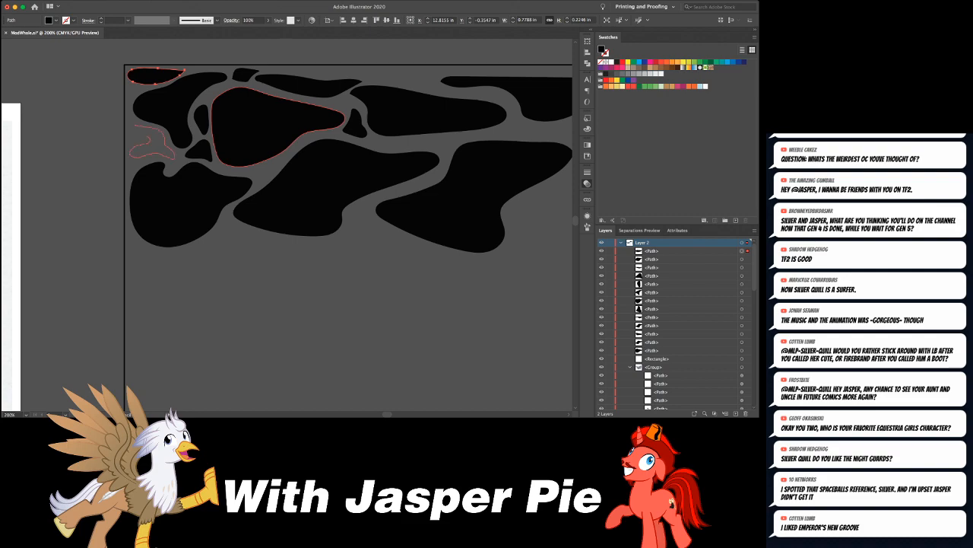
- Draw a small curled blob against the left edge between the two left blobs, then select the tiny shape in its hollow and deselect
drag(134, 130, 129, 139)
key(super+shift+a)
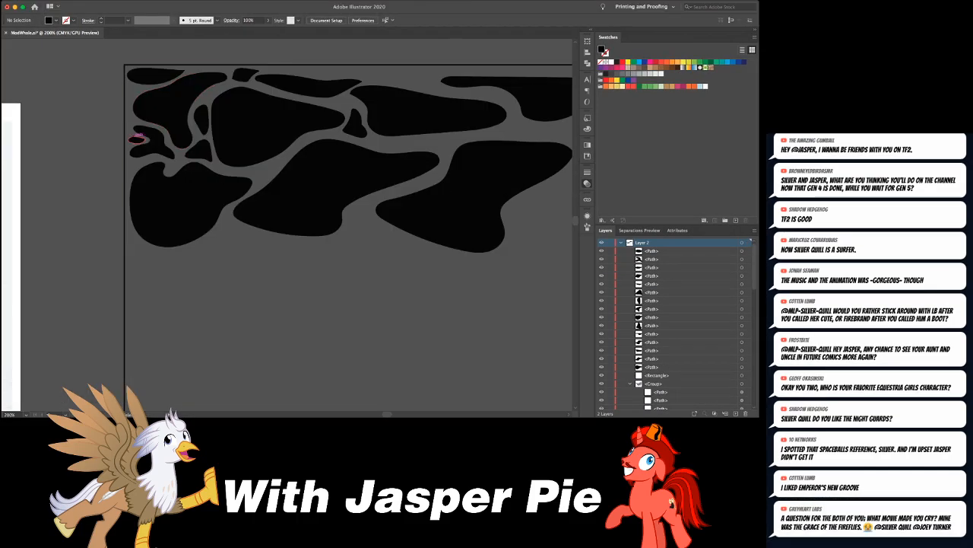
click(137, 140)
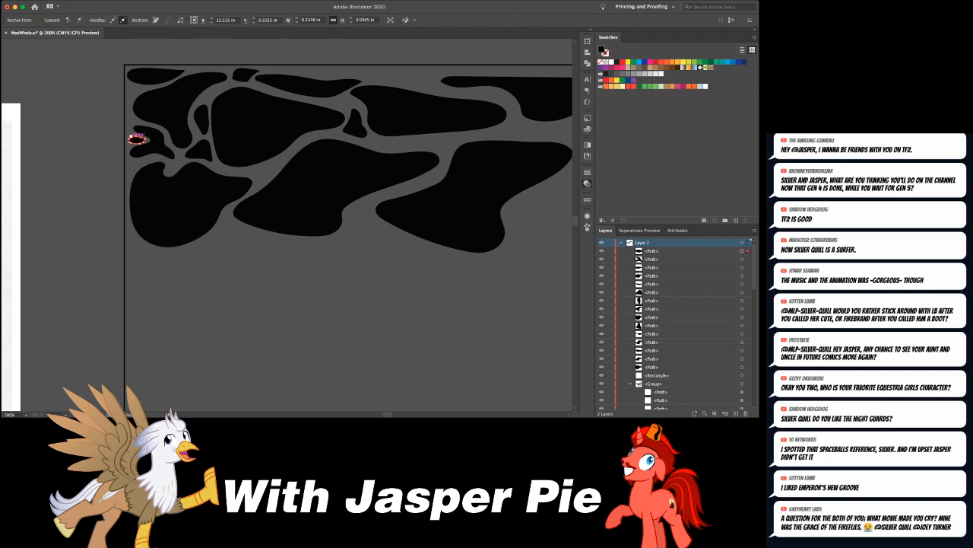
key(super+shift+a)
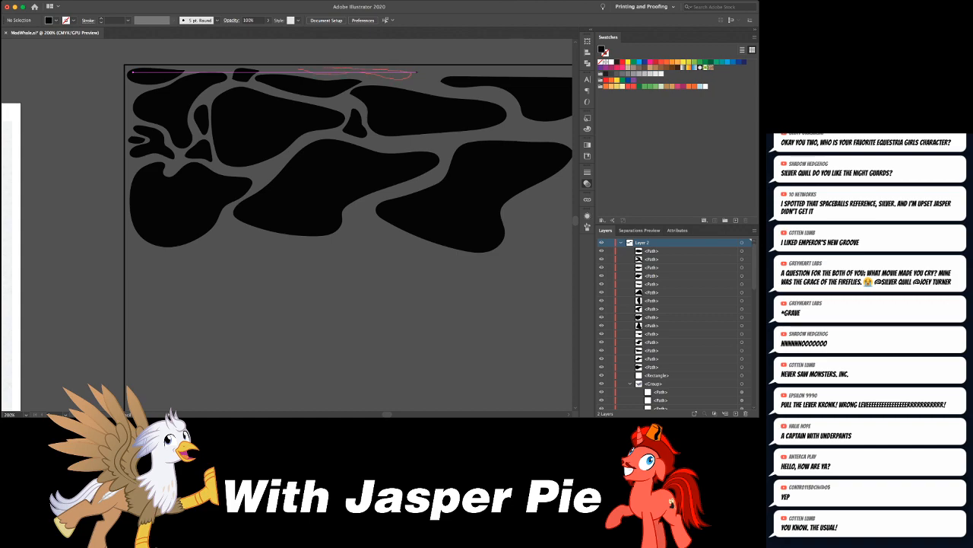
- Fill the gaps toward the right with a thin strip along the top edge, a small pointed blob, and slim shapes around the flat-topped blob
drag(296, 71, 292, 69)
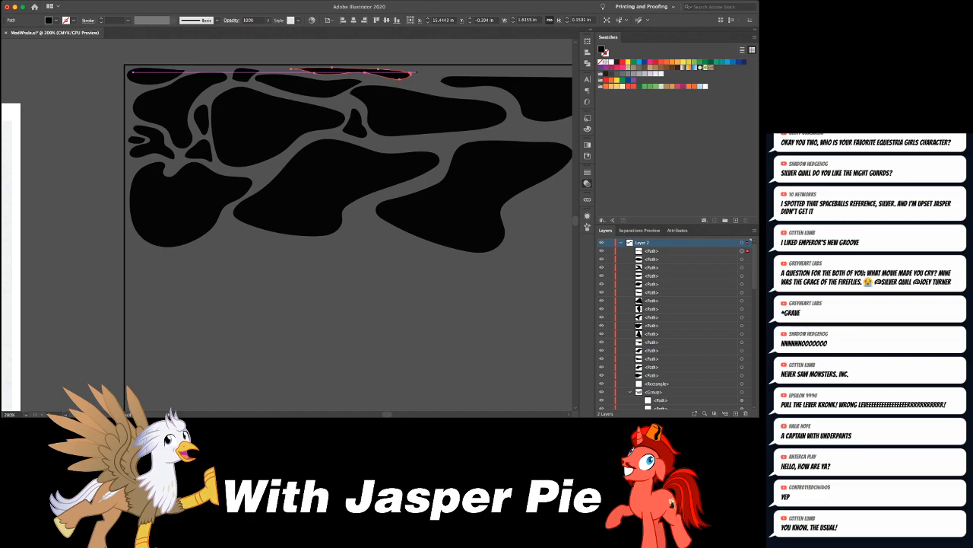
mouse_move(412, 79)
mouse_down()
mouse_move(441, 72)
mouse_move(413, 75)
mouse_up()
scroll(417, 73, right, 5)
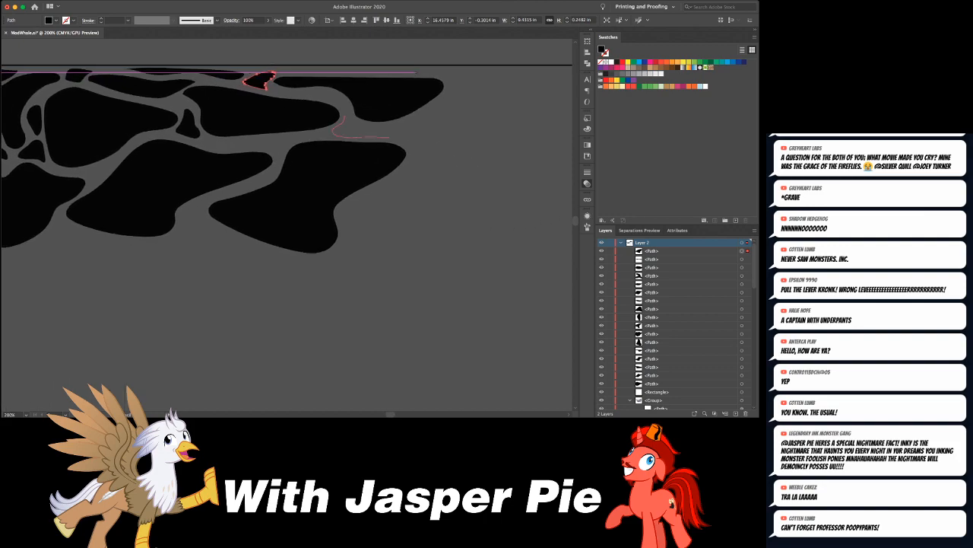
mouse_move(350, 120)
mouse_down()
mouse_move(300, 87)
mouse_move(341, 104)
mouse_move(293, 94)
mouse_up()
key(super+shift+a)
- Draw a thin blob about 1 by 0.2 in in the gap beneath the upper middle blob
key(super+minus)
key(super+minus)
key(super+minus)
key(super+minus)
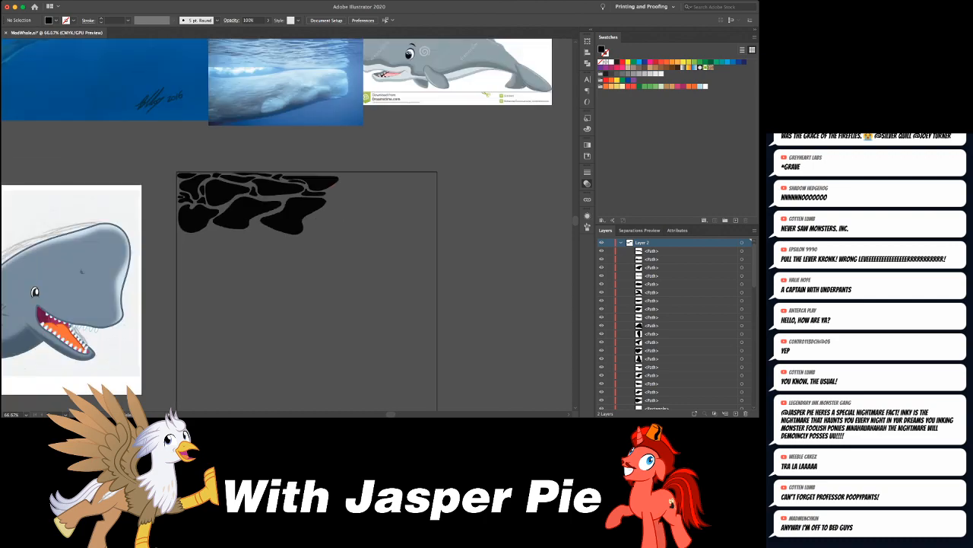
key(super+equal)
key(super+equal)
key(super+equal)
key(super+equal)
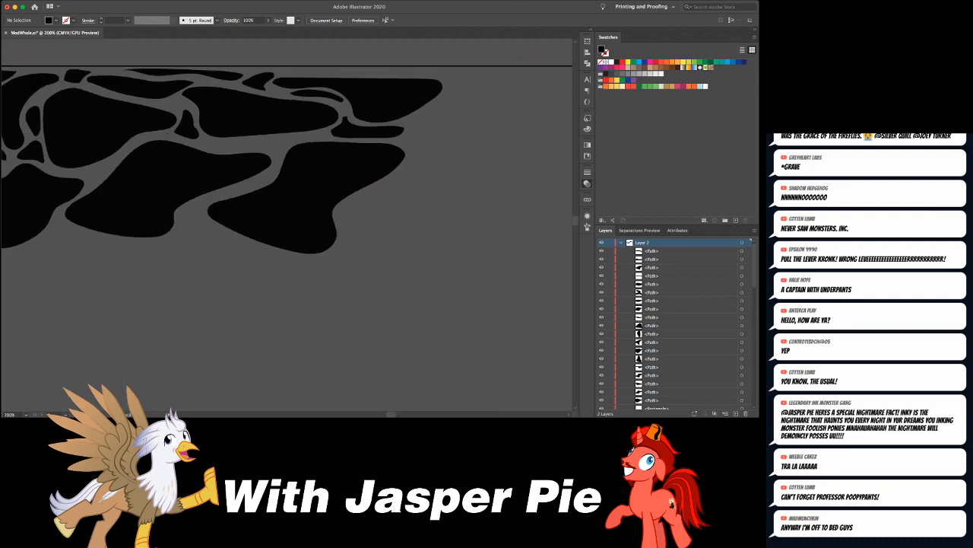
drag(233, 139, 237, 148)
mouse_move(300, 137)
mouse_down()
mouse_move(232, 139)
mouse_move(334, 116)
mouse_up()
- Draw three freehand blobs as a new row beneath the large ones, about 1.1 by 0.6 in, 1.6 by 0.7 in and 0.8 by 0.8 in
drag(267, 220, 305, 226)
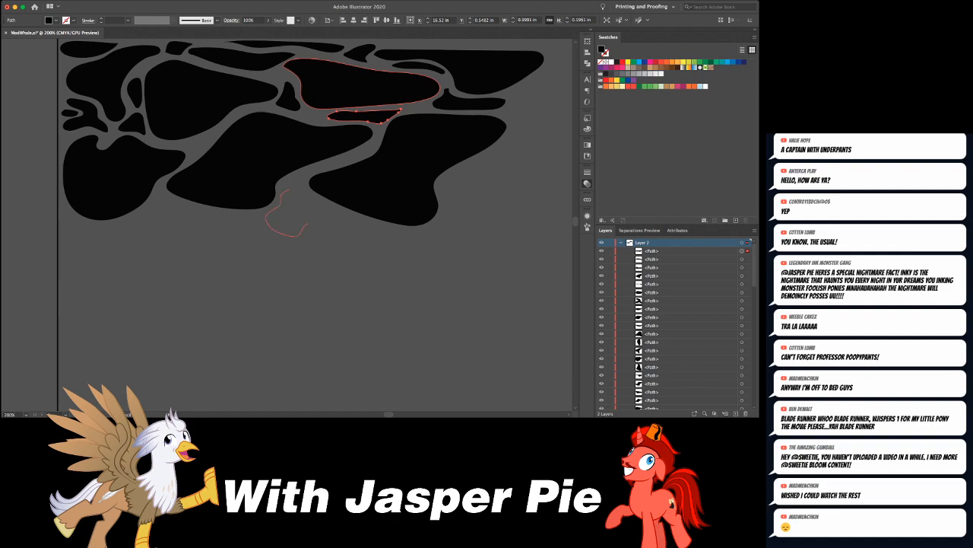
drag(287, 190, 285, 190)
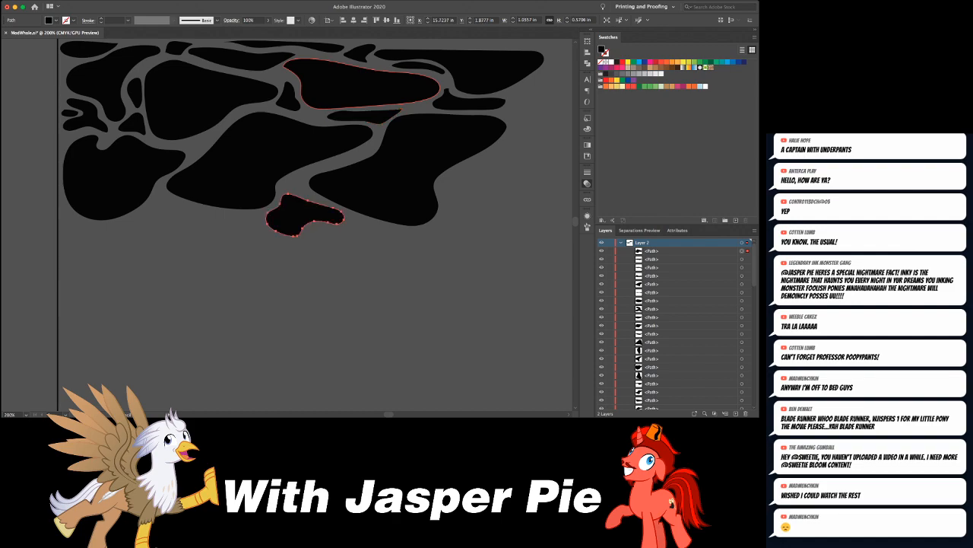
drag(156, 200, 123, 232)
mouse_move(193, 243)
mouse_down()
mouse_move(241, 221)
mouse_move(158, 197)
mouse_up()
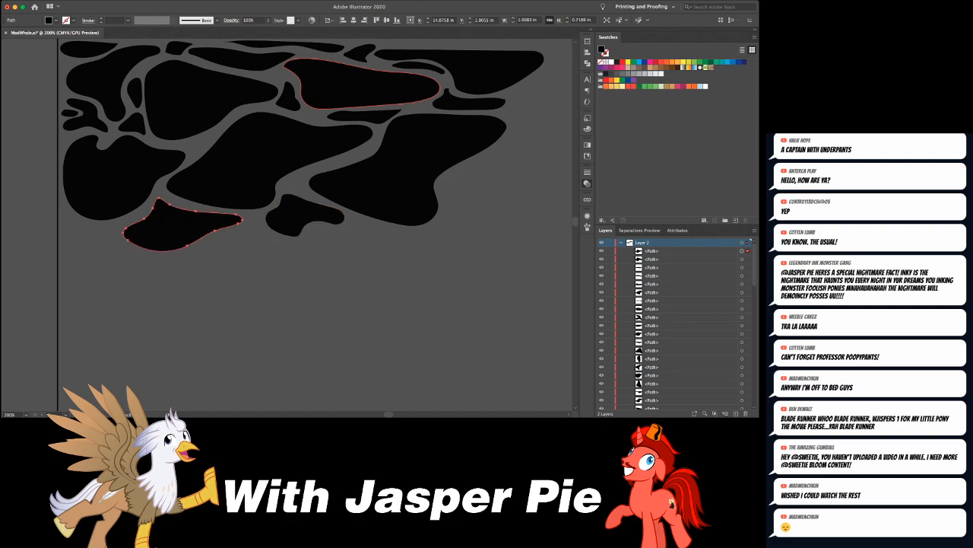
mouse_move(64, 228)
mouse_down()
mouse_move(111, 270)
mouse_move(66, 220)
mouse_up()
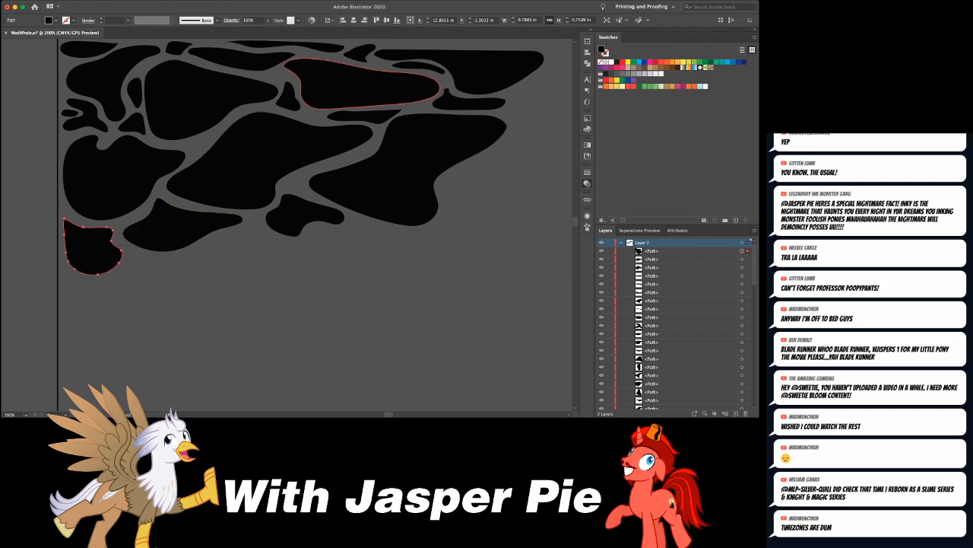
- Draw three blobs beyond the large lower blob: a thin curved one about 0.4 by 0.5 in, one about 1.1 by 0.8 in, and a rounded one above
drag(506, 50, 353, 75)
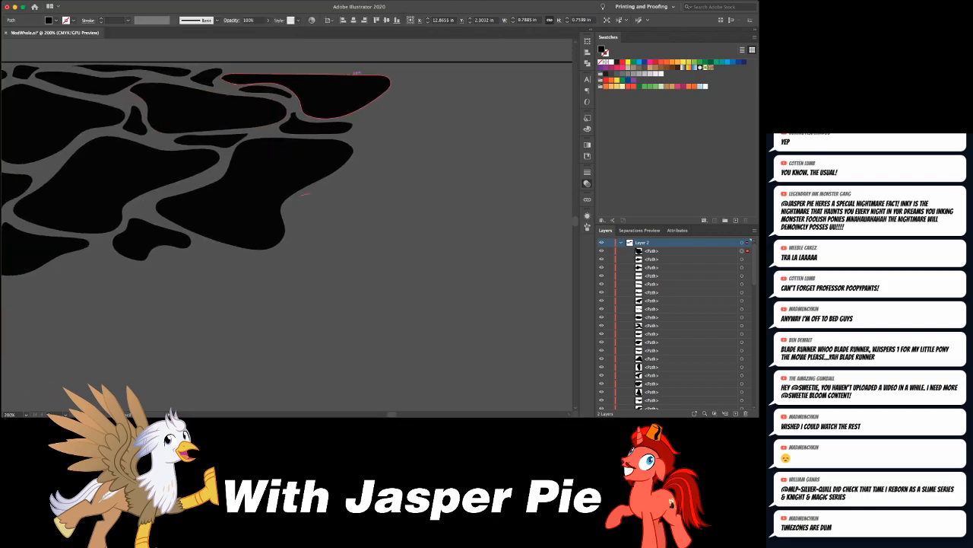
key(Delete)
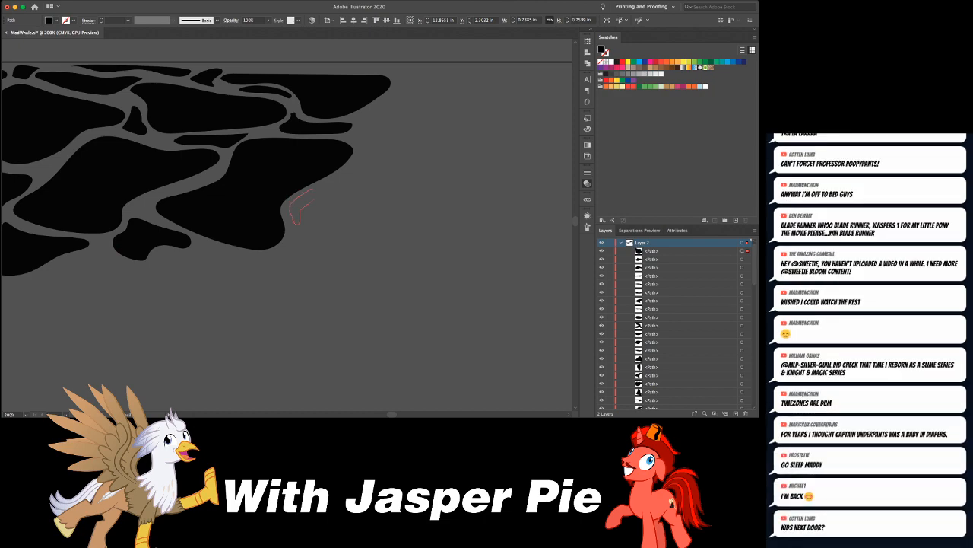
drag(317, 193, 313, 189)
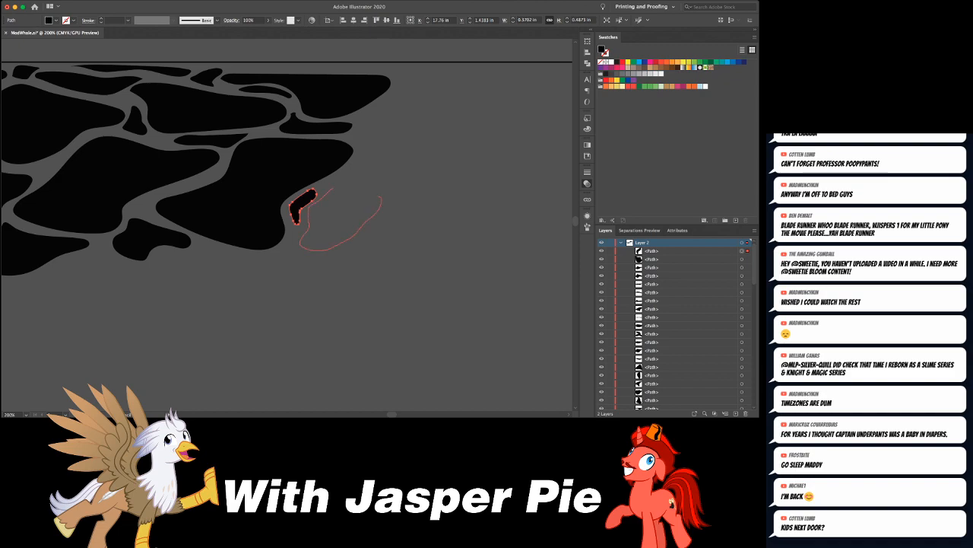
drag(311, 193, 400, 168)
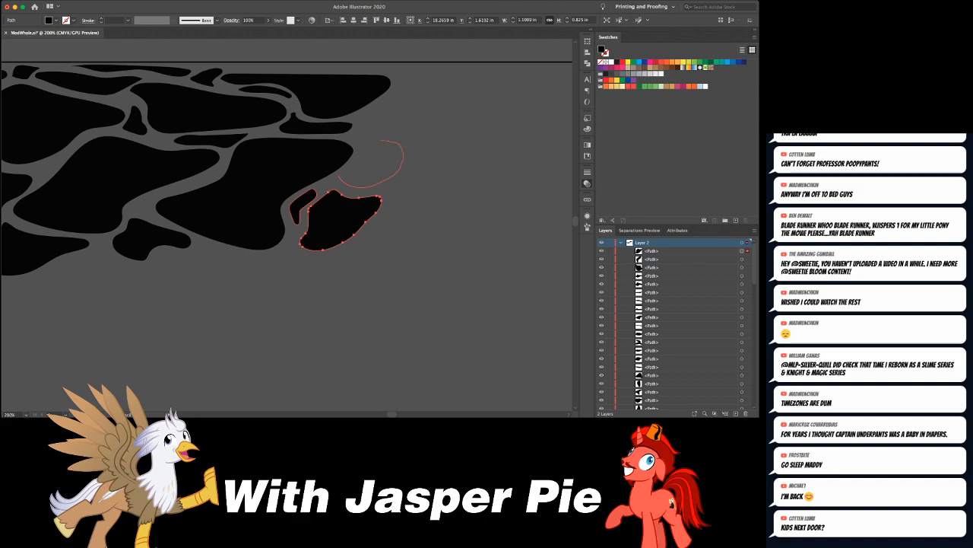
mouse_move(381, 140)
mouse_down()
mouse_move(359, 149)
mouse_move(341, 182)
mouse_up()
click(339, 178)
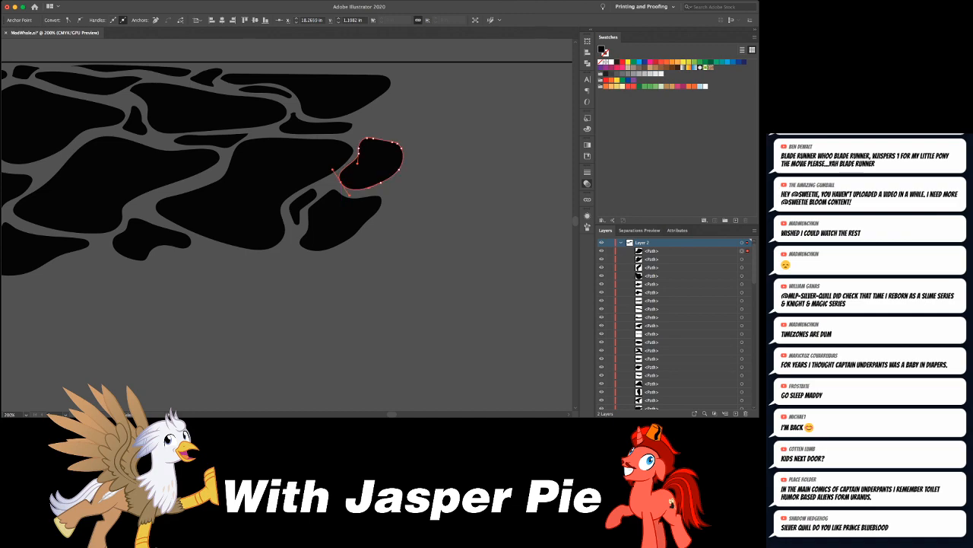
key(super+shift+a)
key(super+minus)
key(super+minus)
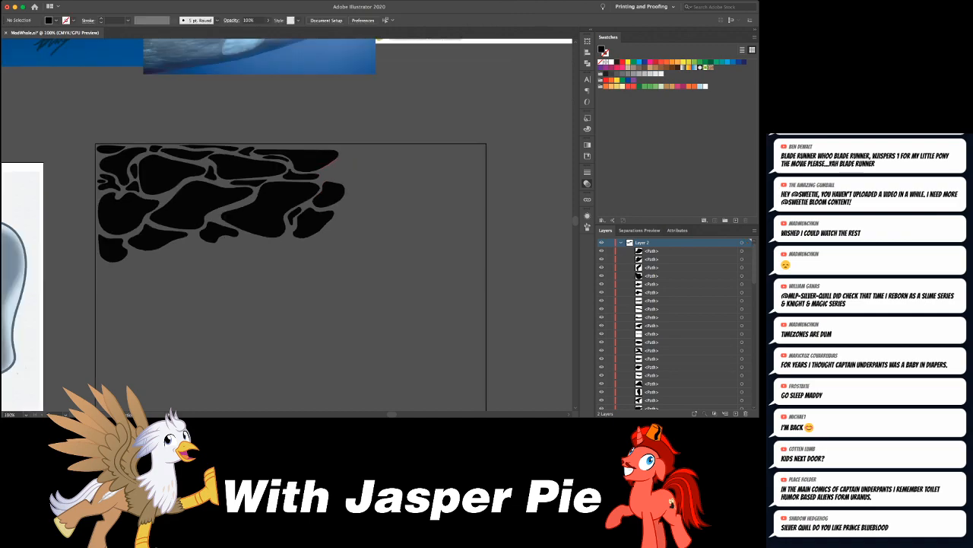
- Draw a blob about 1 by 0.75 in beside the flat-topped blob, plus a long thin strip above both along the rectangle's top edge
key(super+minus)
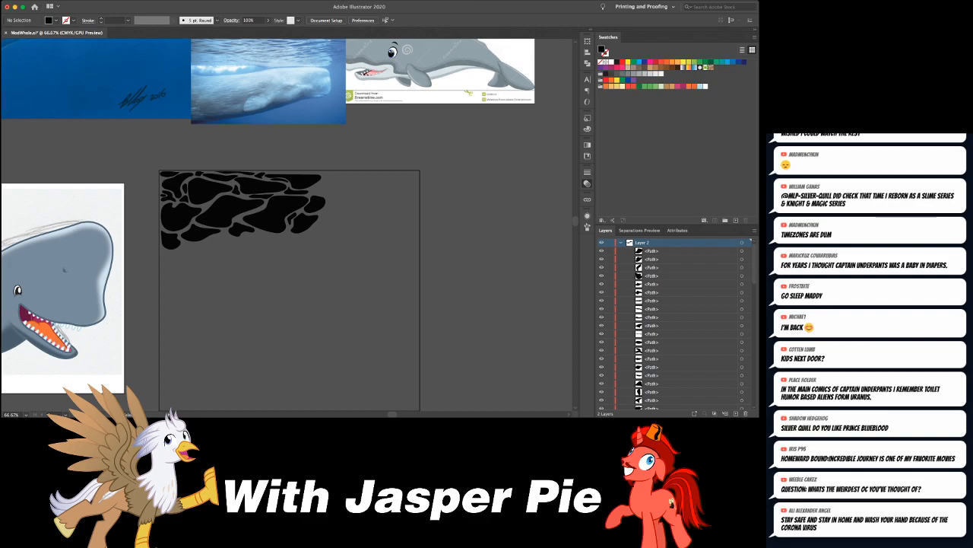
key(super+equal)
key(super+equal)
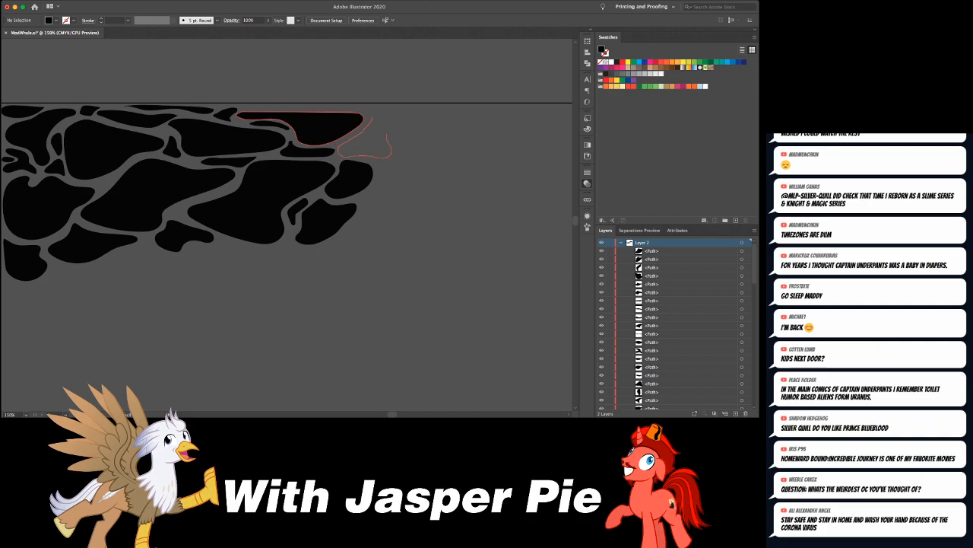
drag(385, 117, 373, 117)
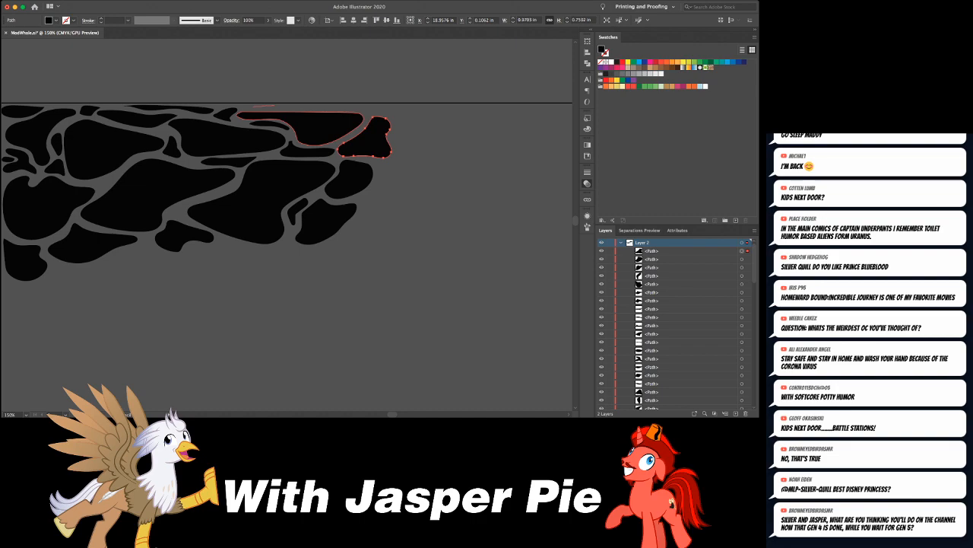
drag(274, 105, 401, 111)
drag(269, 104, 281, 103)
key(super+shift+a)
- Draw four blobs around the strip's tip: one beneath it, a wavy one about 1.2 by 0.7 in, one about 0.8 by 0.3 in, and a tiny one
drag(365, 183, 301, 163)
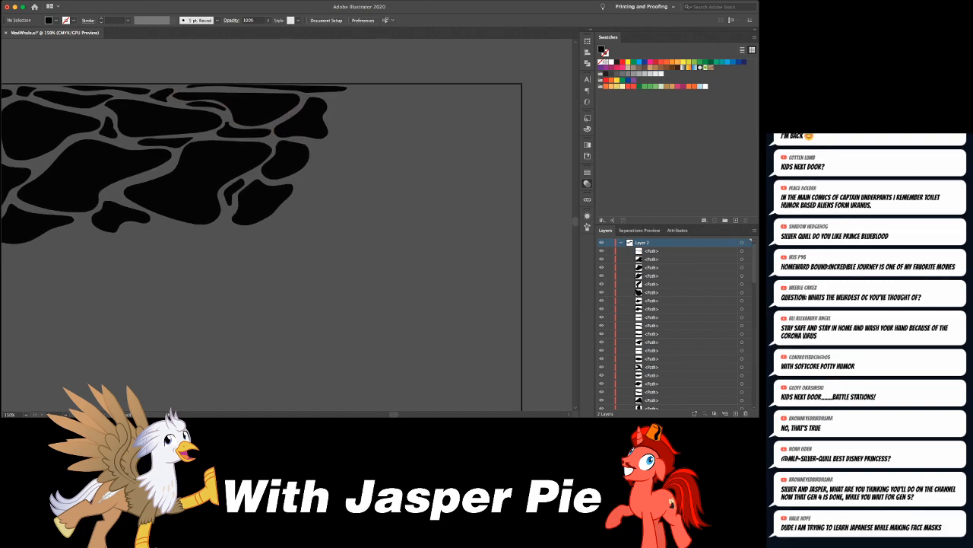
mouse_move(332, 112)
mouse_down()
mouse_move(350, 120)
mouse_move(333, 102)
mouse_up()
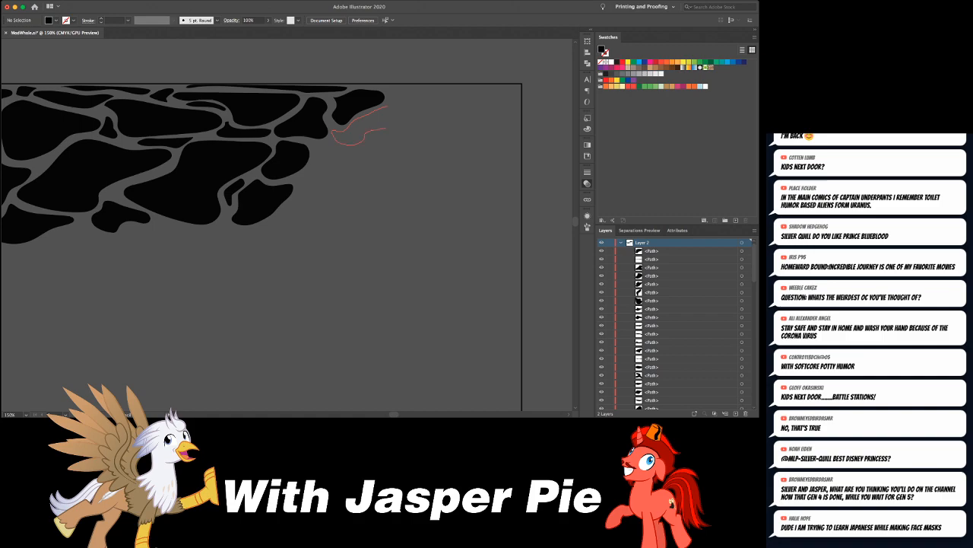
drag(334, 132, 331, 133)
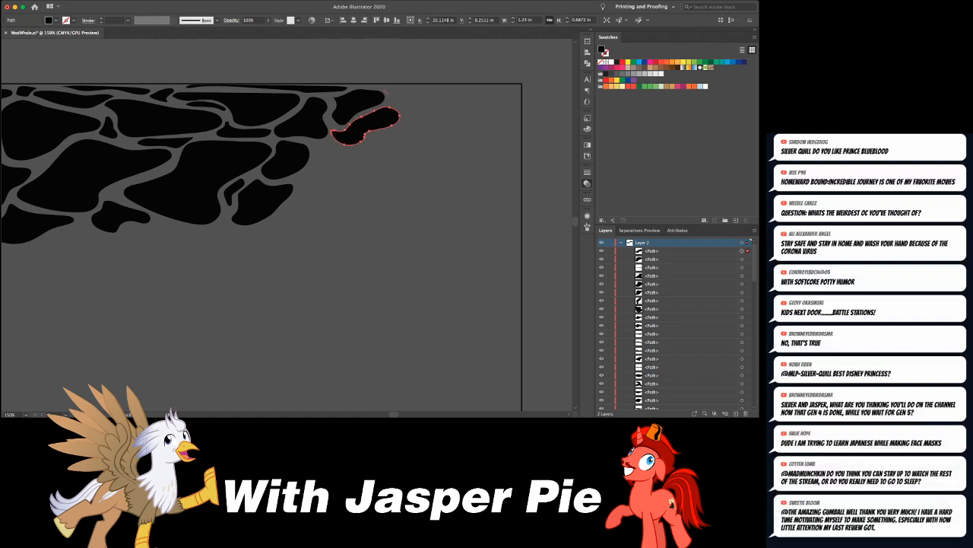
drag(431, 94, 387, 95)
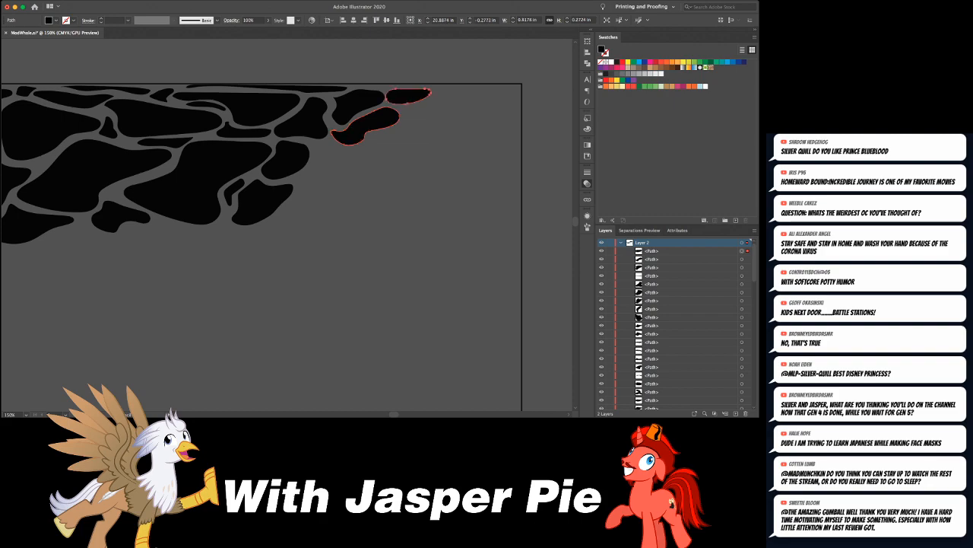
key(super+shift+a)
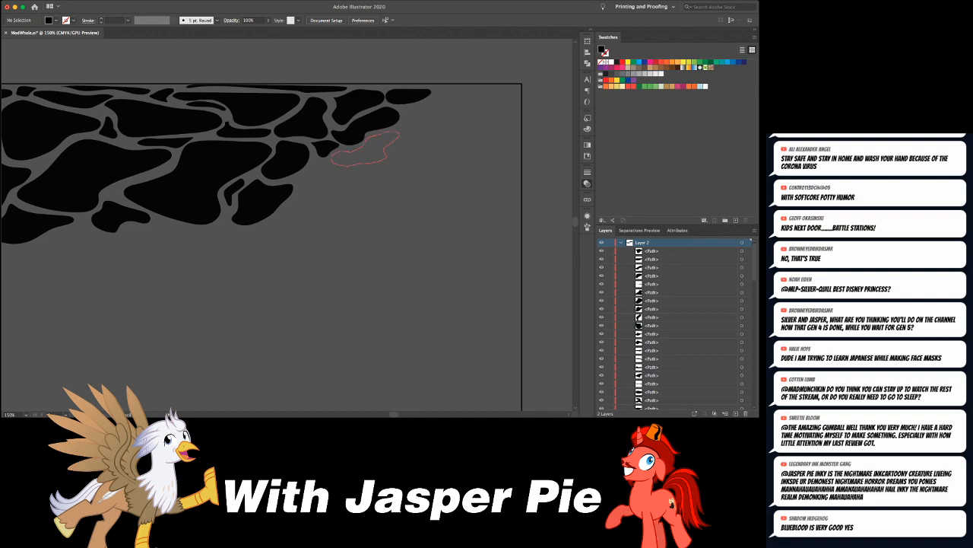
- Draw a blob following the underside of the wavy one, and a wider blob diagonally below it along the pattern's lower edge
drag(335, 154, 333, 158)
key(super+shift+a)
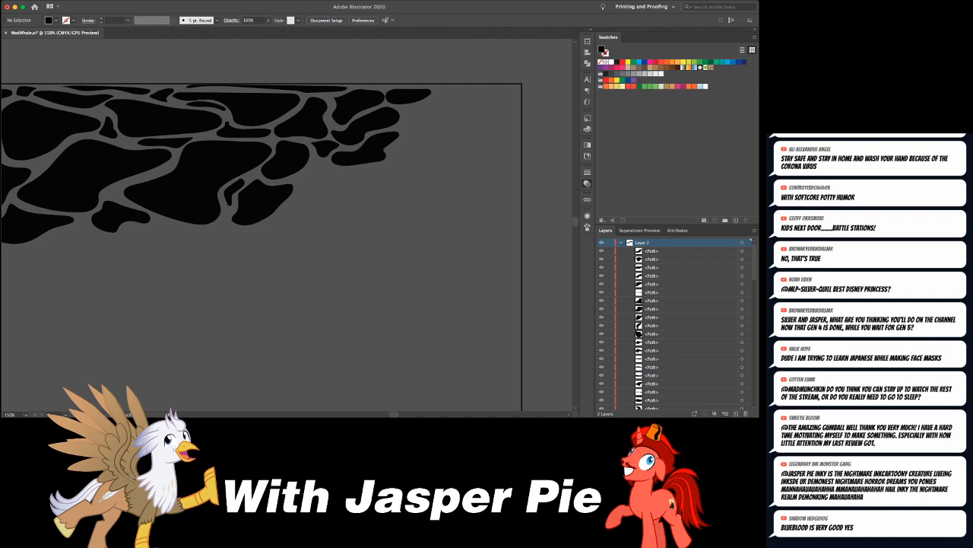
mouse_move(298, 176)
mouse_down()
mouse_move(324, 202)
mouse_move(356, 184)
mouse_move(299, 178)
mouse_up()
key(super+shift+a)
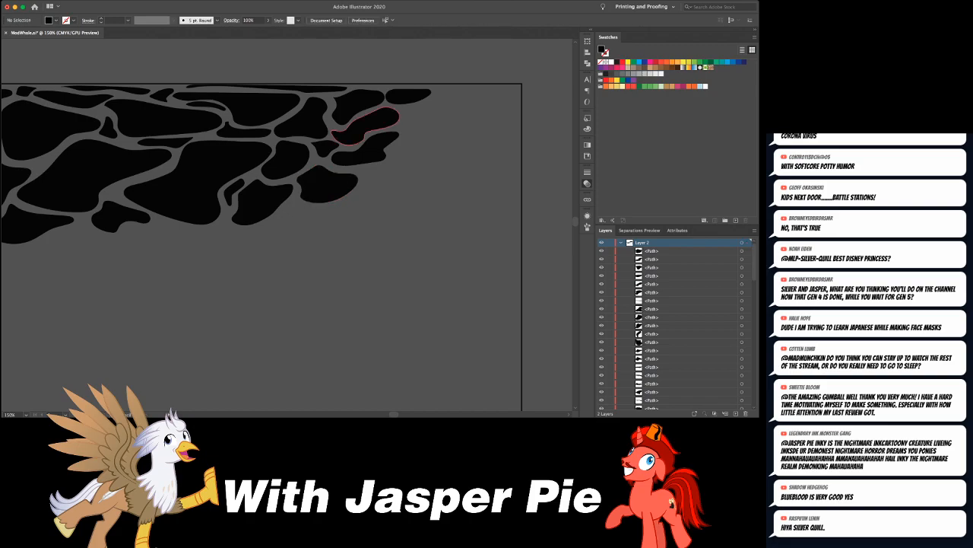
- Shift the lowest new blob, about 1.1 by 0.7 in, slightly upward and round its corners, then deselect it
key(super+minus)
key(super+minus)
key(super+equal)
key(super+equal)
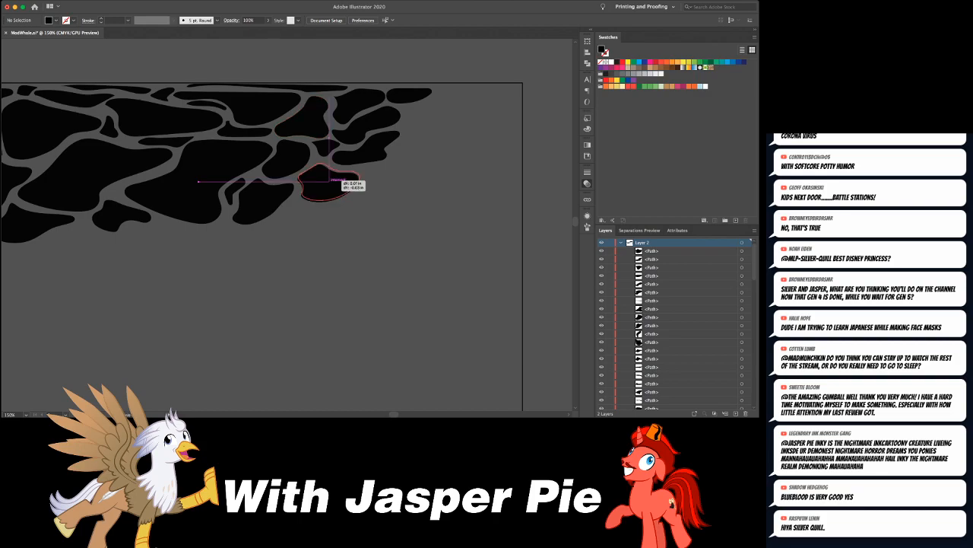
click(327, 184)
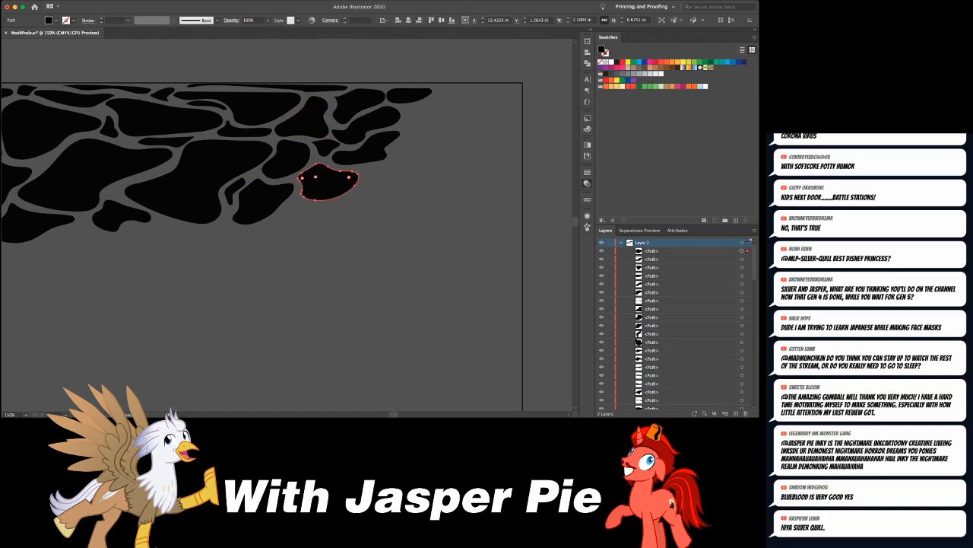
drag(349, 177, 335, 181)
key(super+shift+a)
- Draw a blob about 0.7 by 0.5 in past the wavy one and a small one along the top edge, nudging the latter slightly right
drag(409, 96, 347, 121)
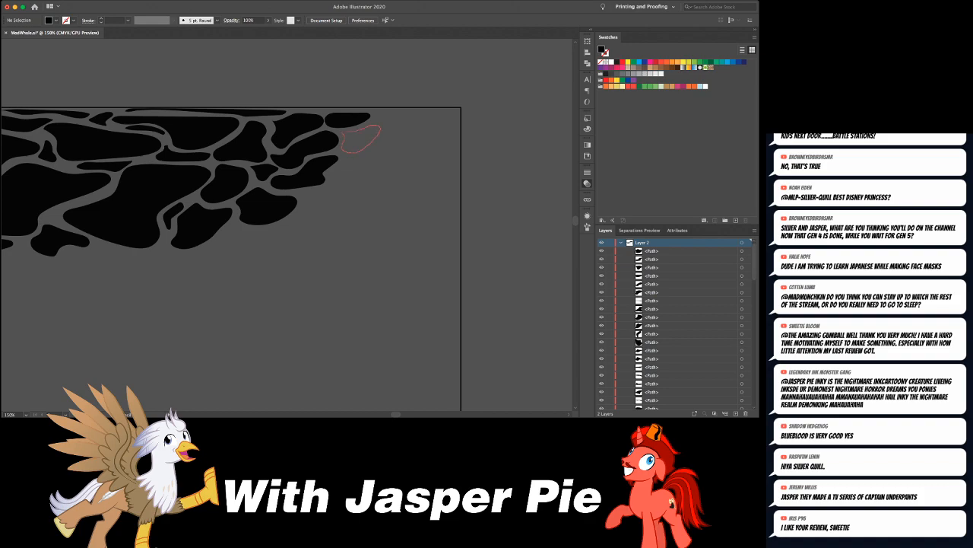
drag(342, 138, 344, 134)
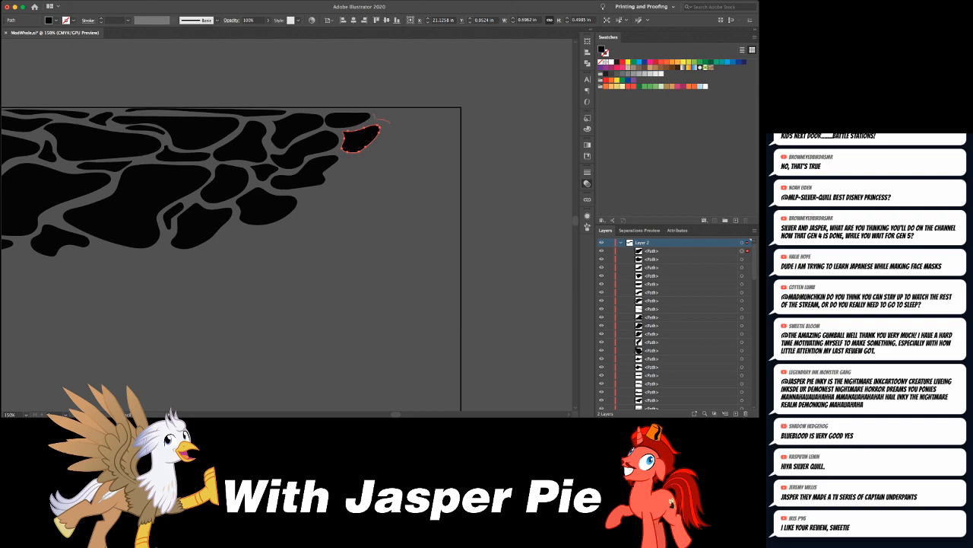
drag(393, 115, 372, 115)
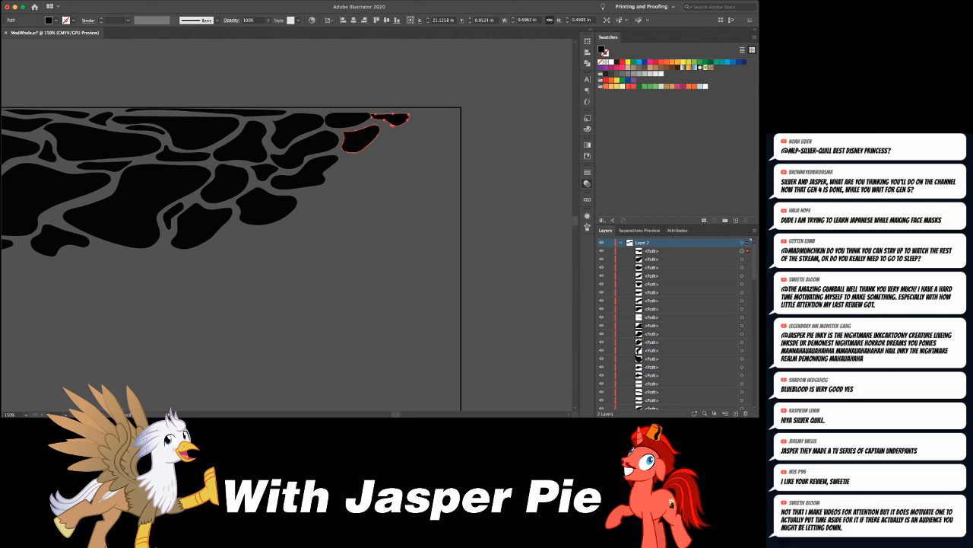
key(shift+Right)
key(Left)
key(Left)
key(Left)
key(Left)
key(Left)
key(super+shift+a)
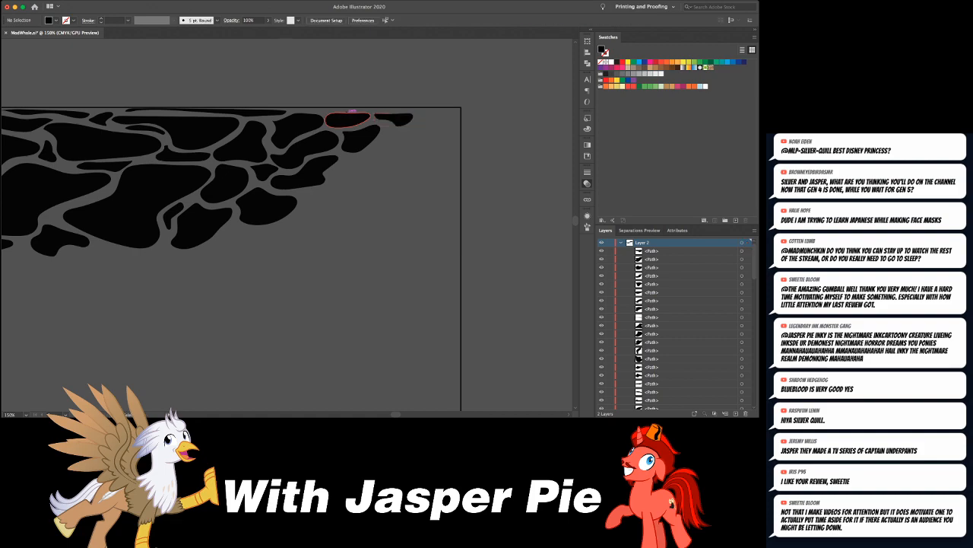
- Fill the gap between the three large left blobs with a tiny blob about 0.44 by 0.31 in, and another gap beneath the long middle blob
scroll(287, 258, left, 5)
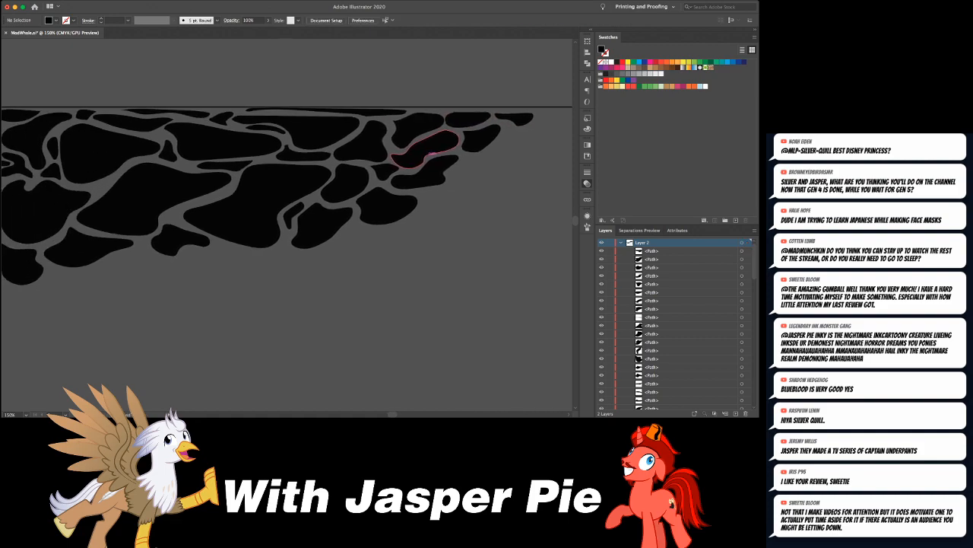
scroll(311, 255, left, 3)
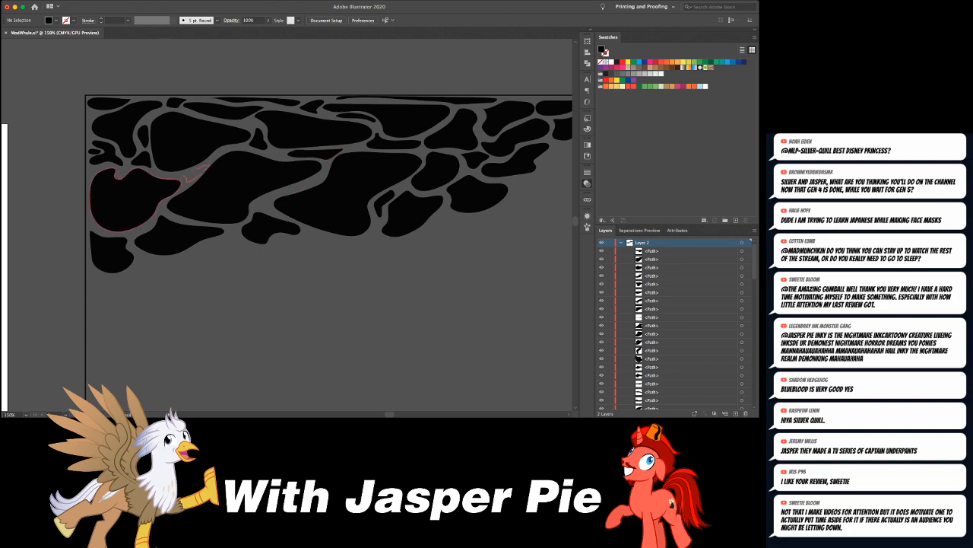
click(195, 172)
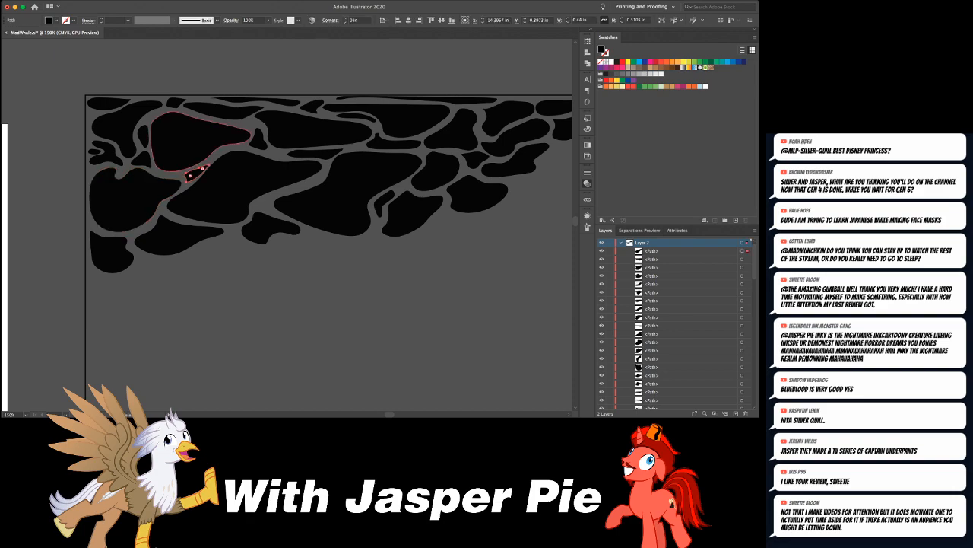
key(v)
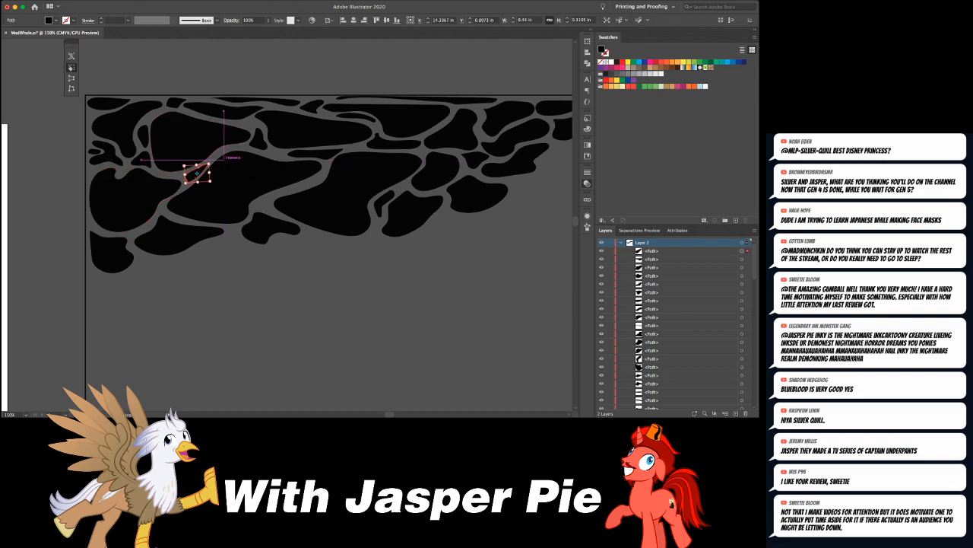
key(Delete)
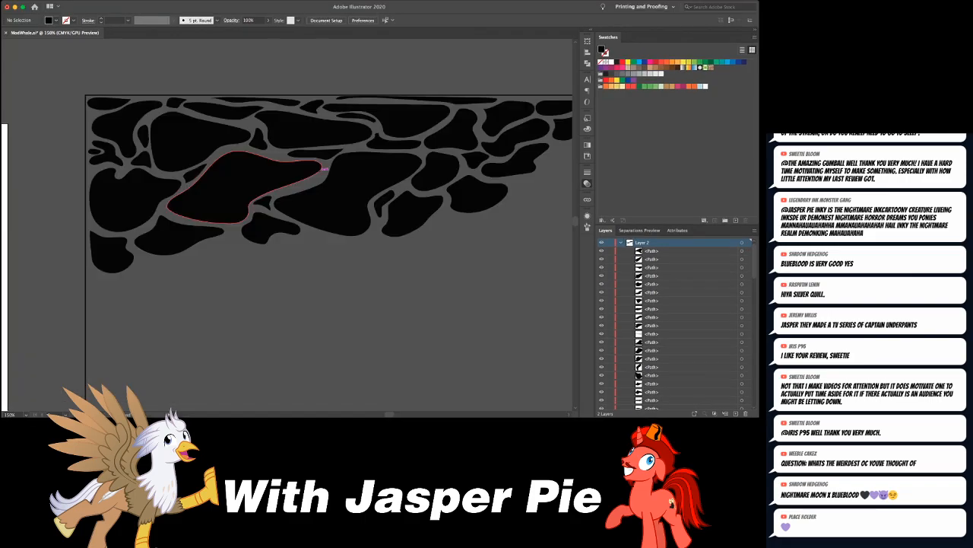
- Extend the pattern toward the right edge with a wide blob, a slim one about 0.6 by 0.3 in, and a triangular one about 0.3 by 0.3 in
scroll(287, 252, right, 5)
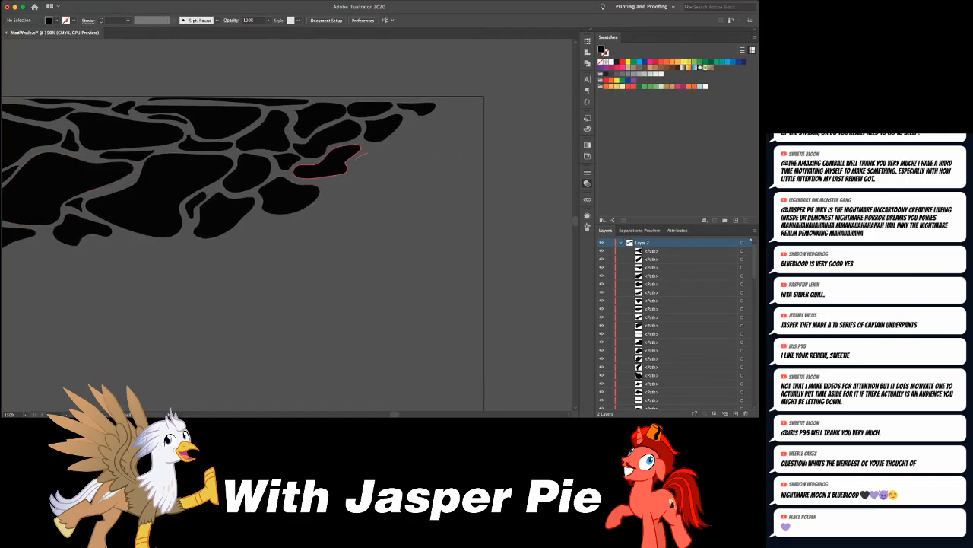
mouse_move(378, 171)
mouse_down()
mouse_move(416, 154)
mouse_move(408, 145)
mouse_move(357, 158)
mouse_move(423, 132)
mouse_move(400, 134)
mouse_up()
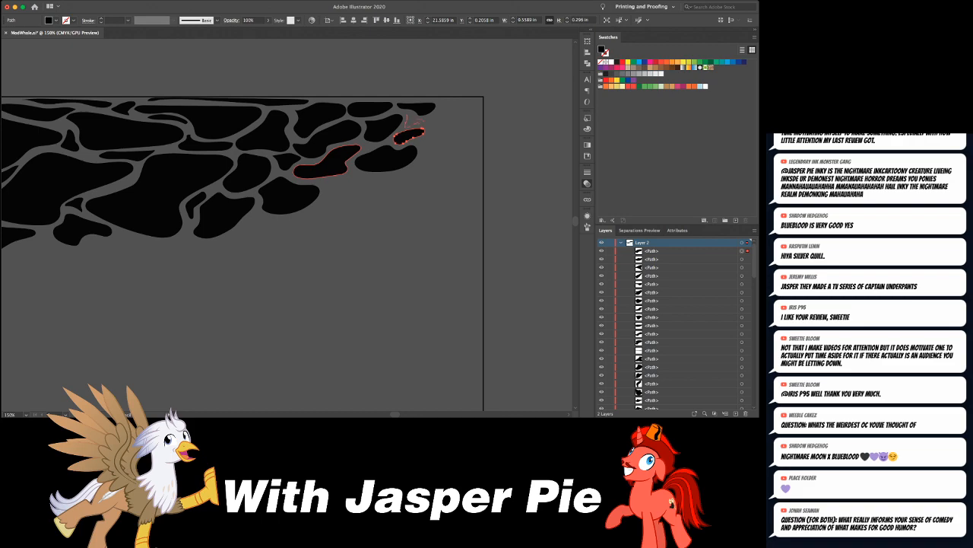
drag(423, 122, 406, 127)
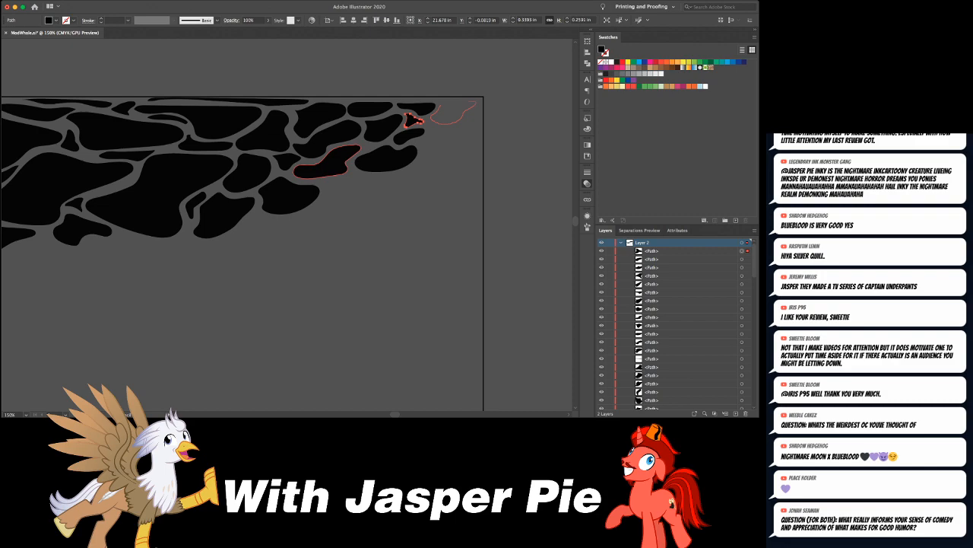
- Fill the rectangle's upper right corner with a pointed blob about 0.8 by 0.4 in, a three-pronged one about 0.8 by 0.85 in, and one beside it
drag(435, 121, 431, 119)
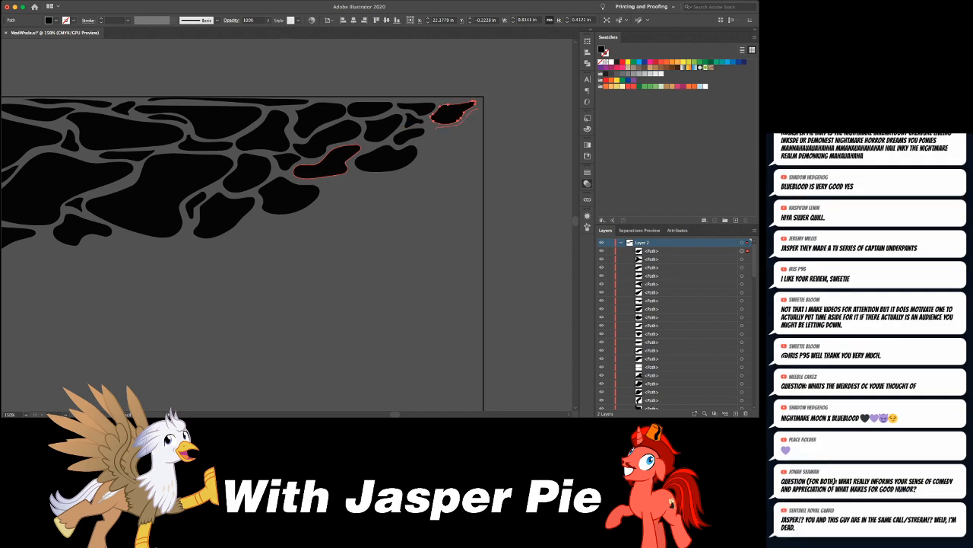
mouse_move(478, 108)
mouse_down()
mouse_move(470, 154)
mouse_move(434, 125)
mouse_up()
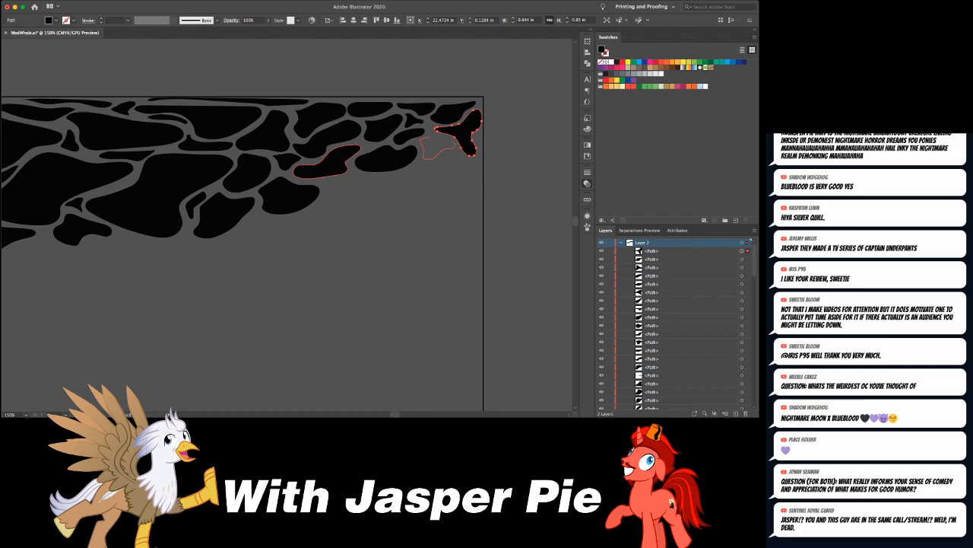
drag(424, 155, 423, 139)
key(super+shift+a)
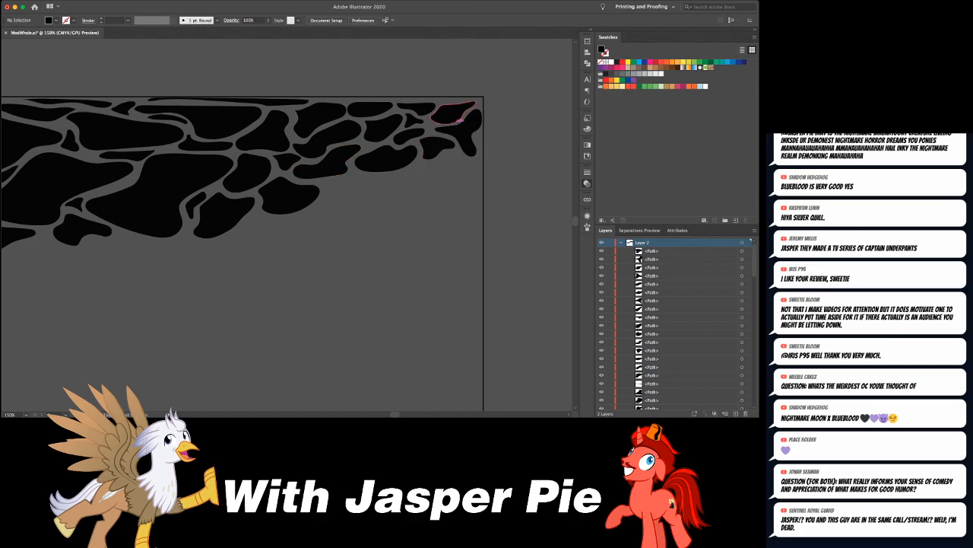
key(super+minus)
key(super+minus)
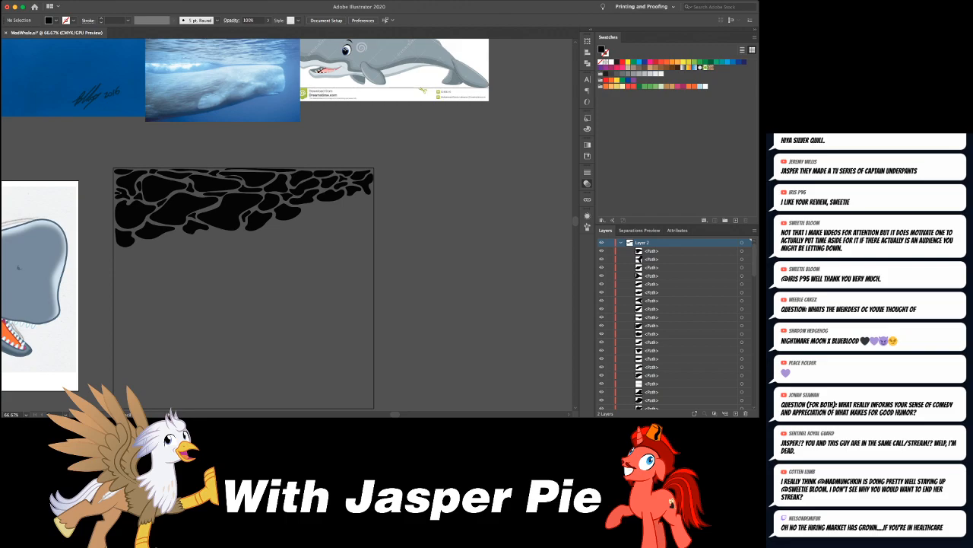
key(super+equal)
key(super+equal)
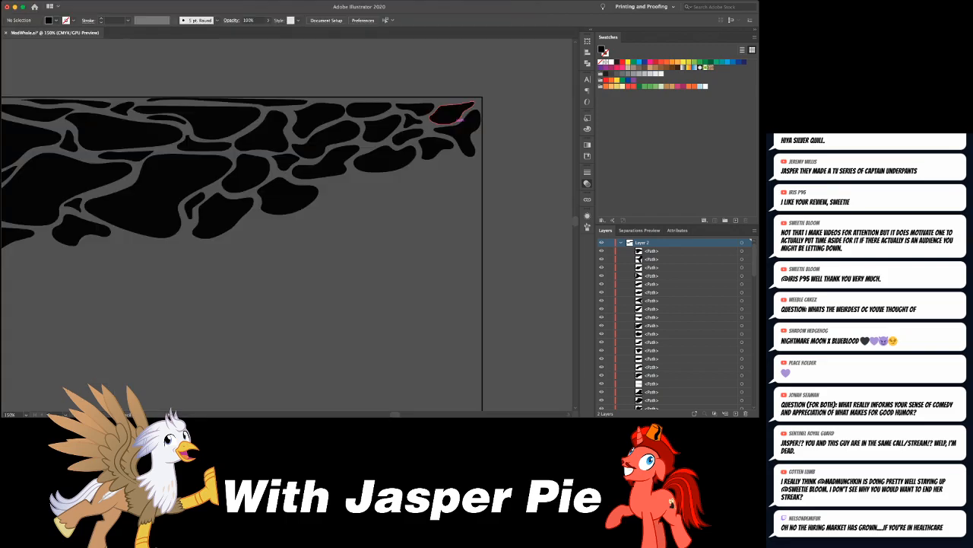
- Draw a long wavy blob beneath the right-hand group, with a tiny one about 0.36 by 0.16 in and a slim one above it
mouse_move(369, 182)
mouse_down()
mouse_move(351, 189)
mouse_move(414, 201)
mouse_up()
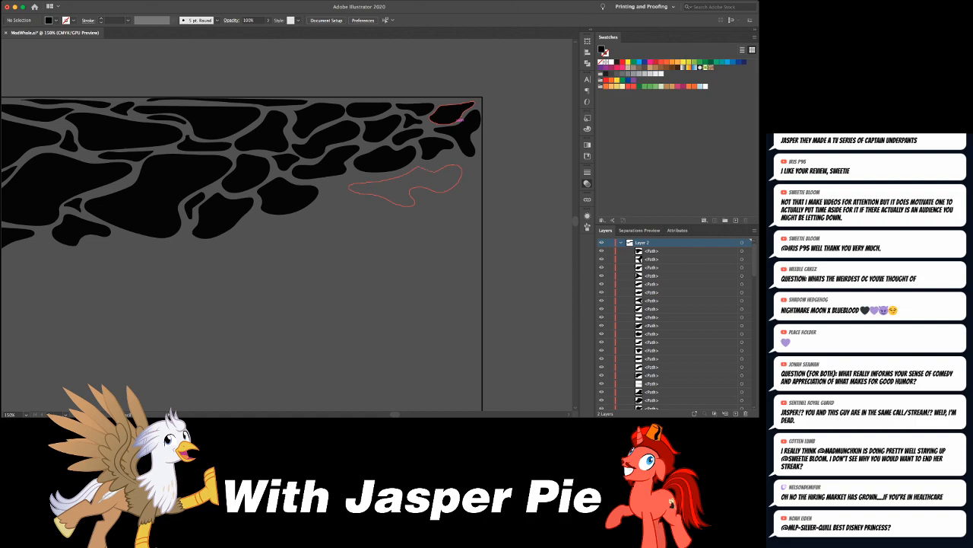
drag(460, 168, 462, 166)
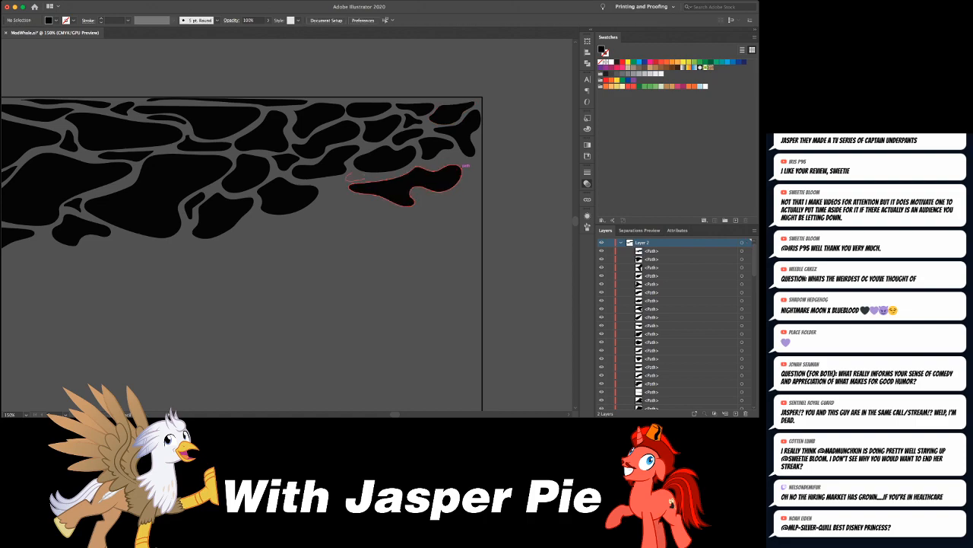
drag(365, 175, 356, 173)
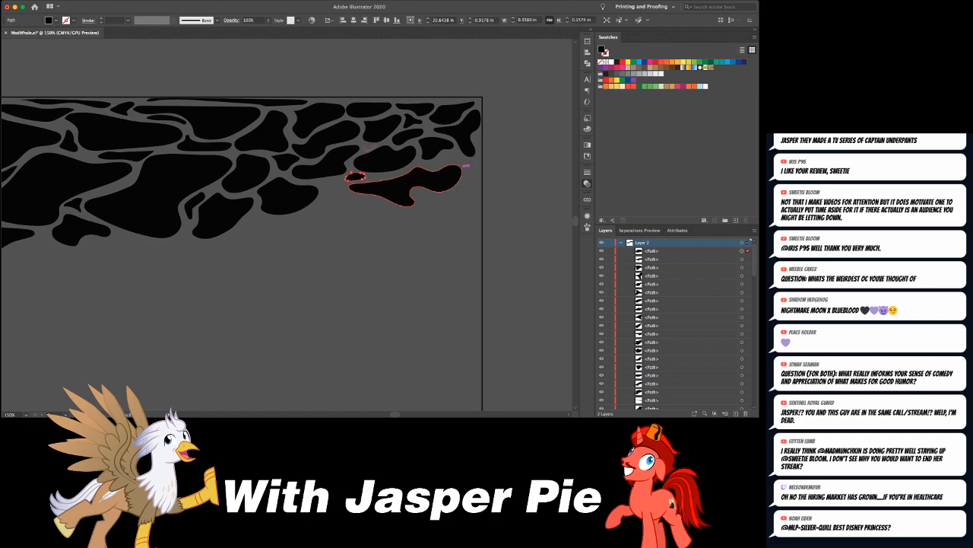
key(super+shift+a)
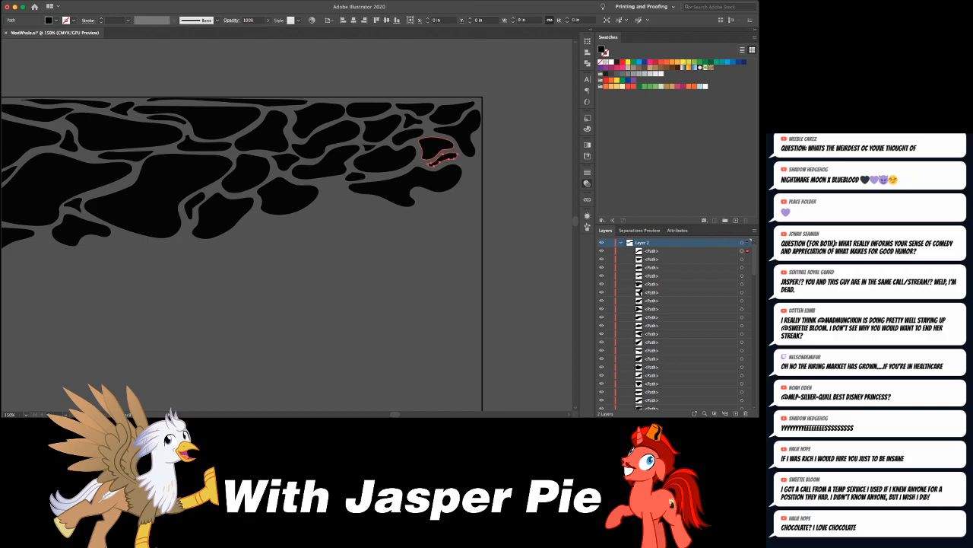
- Draw a pronged blob in the gap beside the long wavy blob's narrow end and a rounded one beneath its wide end
scroll(460, 133, down, 3)
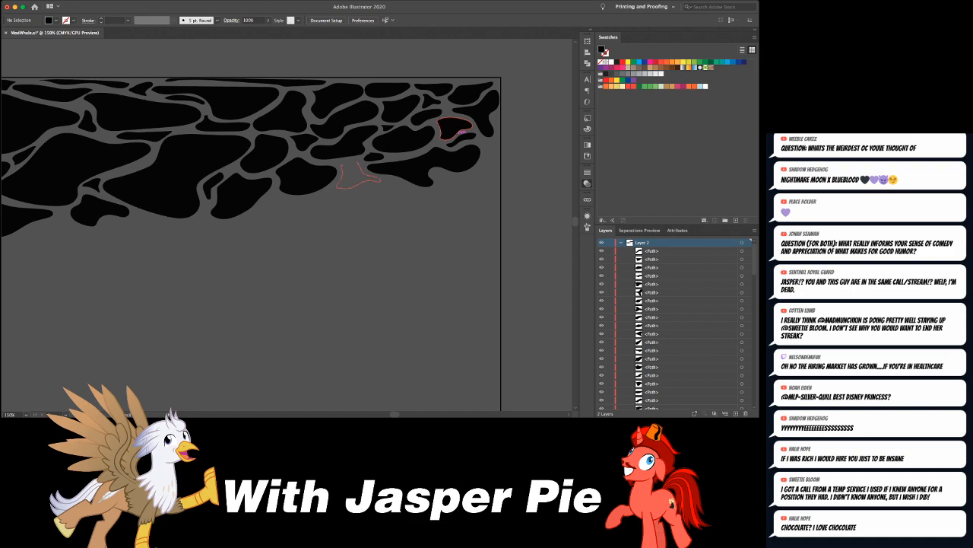
drag(344, 188, 339, 186)
key(super+shift+a)
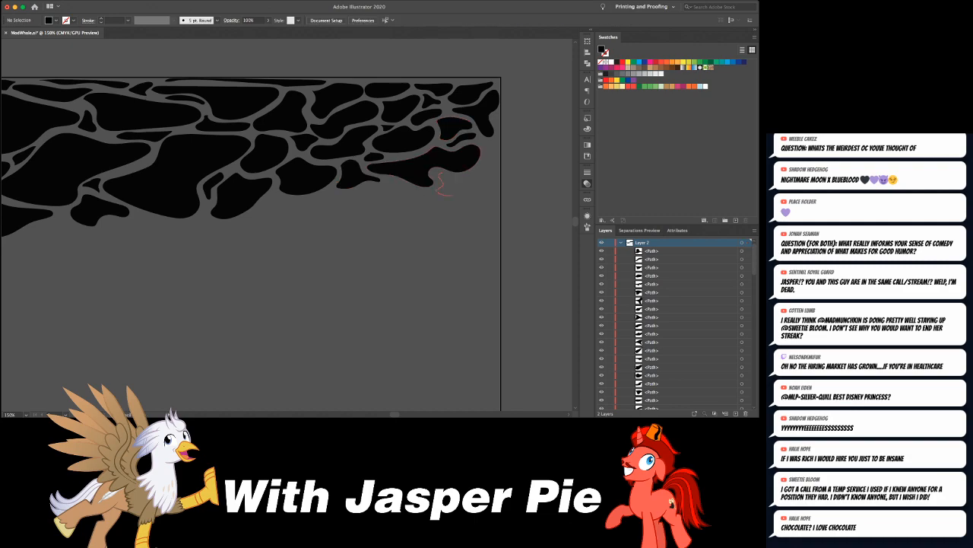
drag(437, 192, 526, 191)
key(super+shift+a)
- Draw a large blob about 2.2 by 1.1 in below the long wavy one, and a slim upright one along the rectangle's right edge
scroll(441, 161, left, 3)
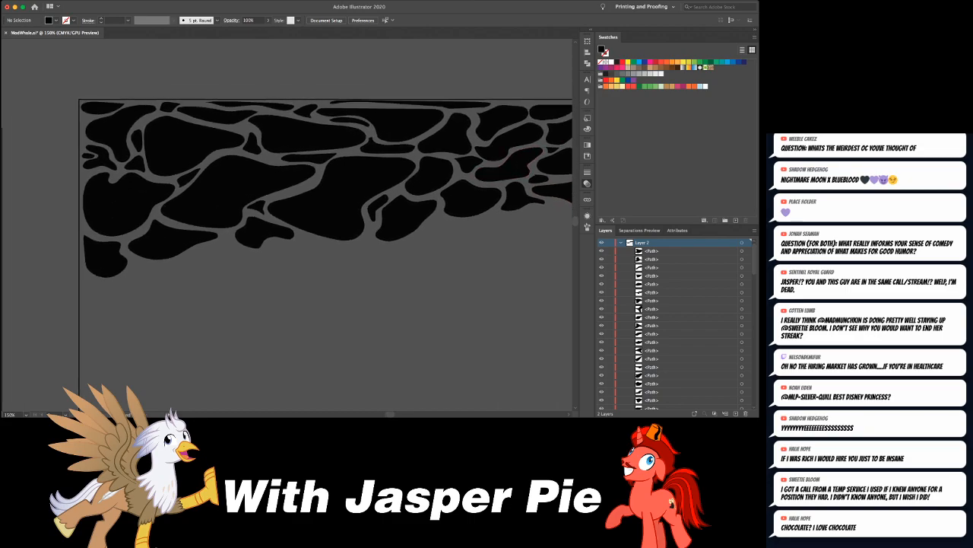
scroll(441, 161, right, 5)
scroll(441, 161, down, 2)
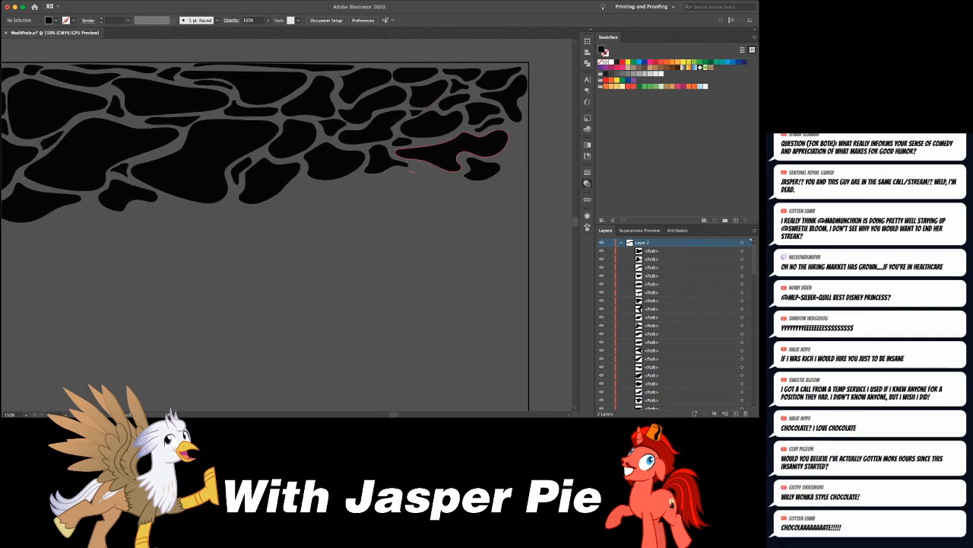
mouse_move(411, 171)
mouse_down()
mouse_move(390, 217)
mouse_move(411, 226)
mouse_up()
drag(479, 209, 481, 193)
drag(420, 173, 411, 172)
scroll(417, 175, right, 3)
scroll(417, 175, down, 1)
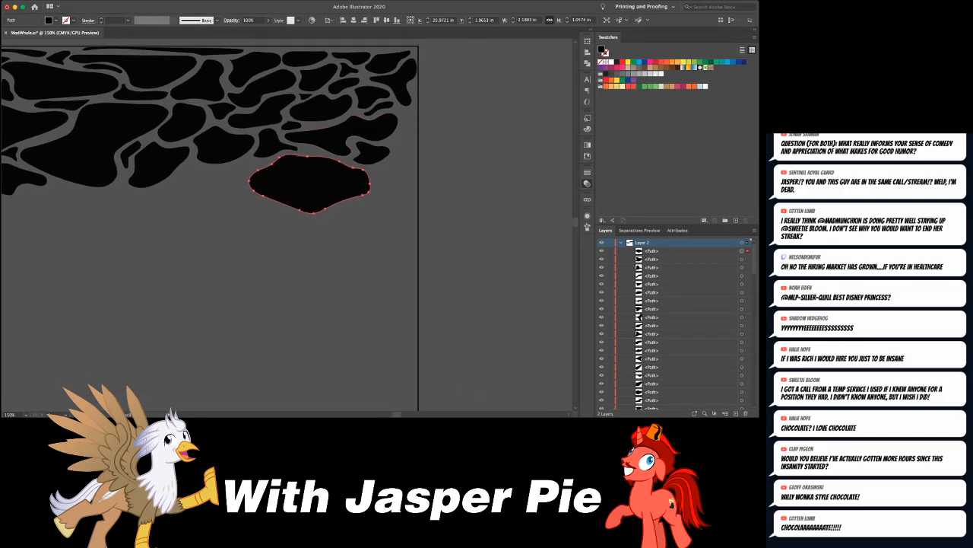
mouse_move(401, 134)
mouse_down()
mouse_move(404, 162)
mouse_move(410, 152)
mouse_move(410, 115)
mouse_move(402, 133)
mouse_up()
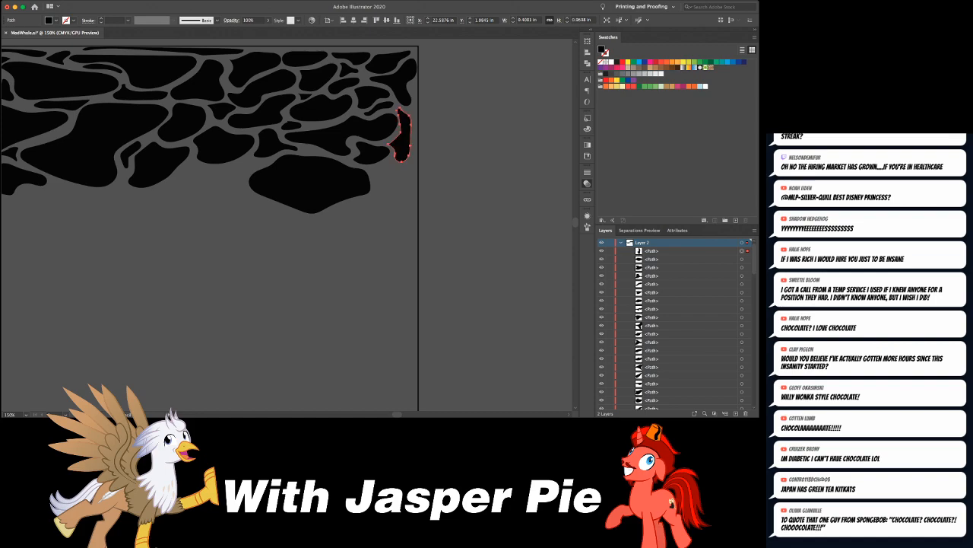
- Draw a blob about 1.5 by 0.7 in just left of the large lower-right blob, and check the overall pattern
drag(346, 164, 452, 155)
drag(474, 158, 497, 144)
mouse_move(326, 166)
mouse_down()
mouse_move(357, 180)
mouse_move(401, 179)
mouse_move(400, 144)
mouse_move(346, 147)
mouse_up()
key(super+minus)
key(super+minus)
key(super+minus)
key(super+minus)
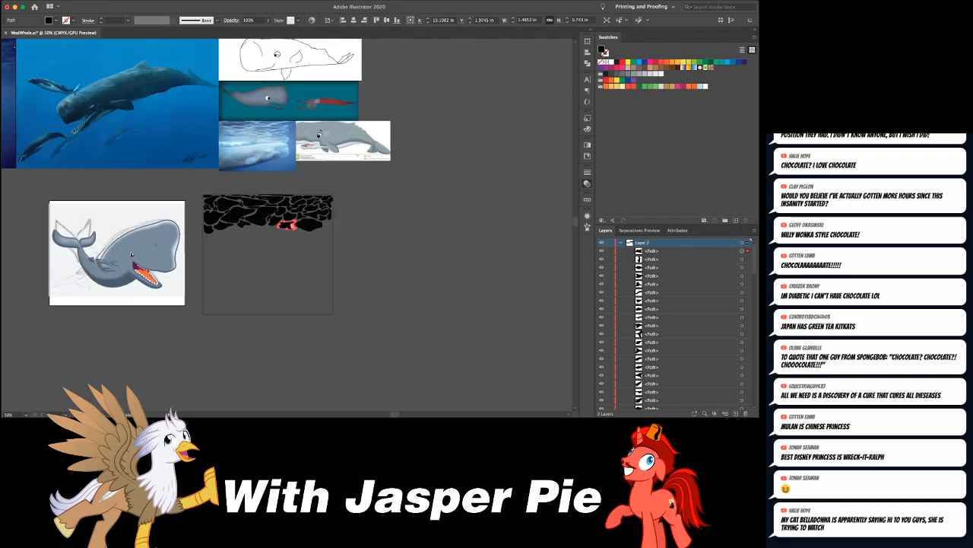
key(super+shift+a)
- Add two small blobs between the large lower-right blob and the right edge, and a wide tailed blob below the pattern's centre-left
key(super+equal)
key(super+equal)
key(super+equal)
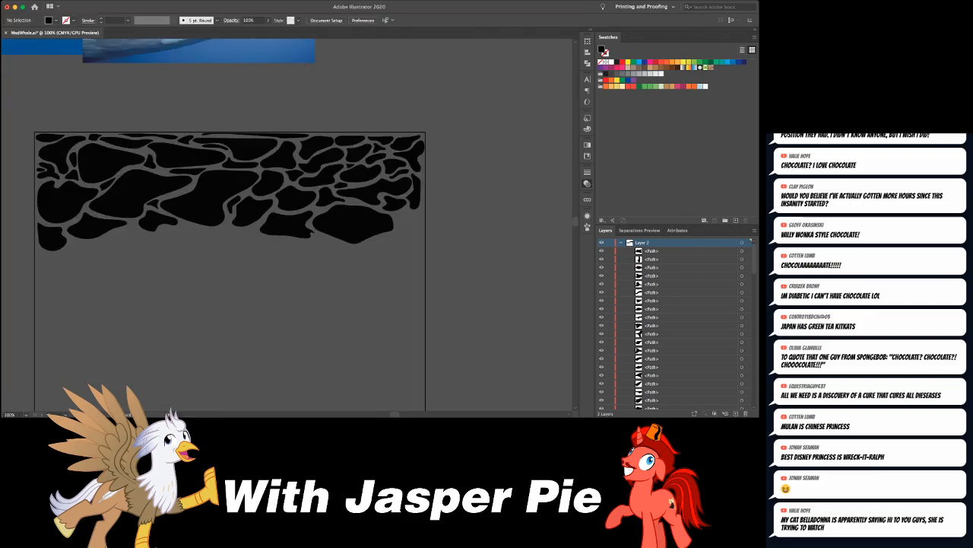
drag(327, 236, 293, 191)
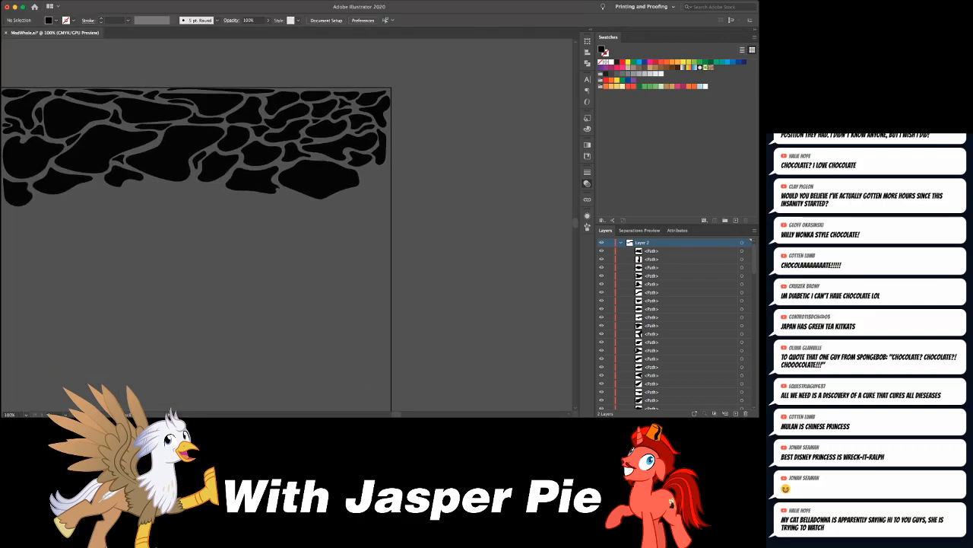
mouse_move(373, 175)
mouse_down()
mouse_move(386, 168)
mouse_move(364, 169)
mouse_move(380, 195)
mouse_move(371, 186)
mouse_move(369, 199)
mouse_move(347, 198)
mouse_move(468, 180)
mouse_move(433, 187)
mouse_up()
mouse_move(251, 183)
mouse_down()
mouse_move(221, 197)
mouse_move(228, 216)
mouse_move(278, 216)
mouse_move(275, 205)
mouse_move(305, 192)
mouse_move(254, 183)
mouse_up()
key(super+shift+a)
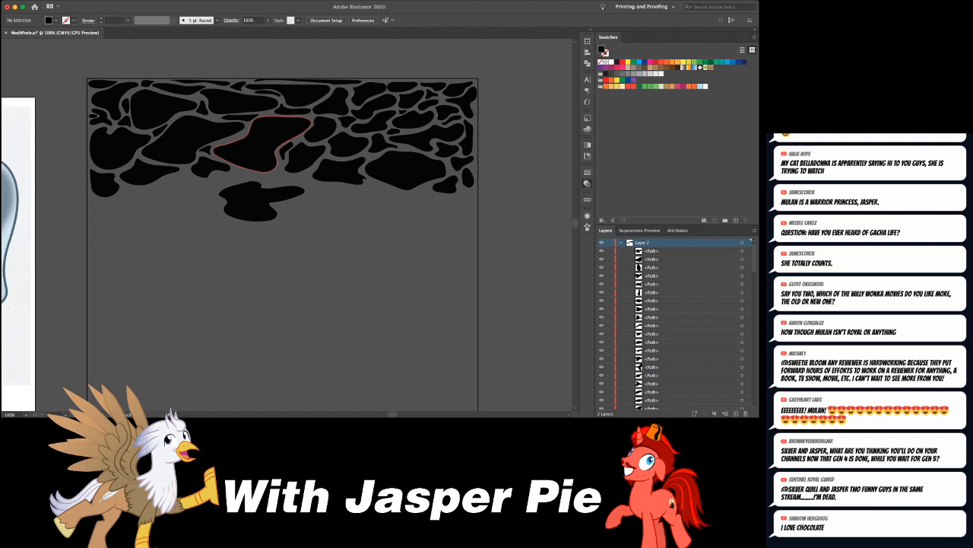
- Fill the gap above the wide tailed blob with small, slim blobs
mouse_move(234, 173)
mouse_down()
mouse_move(271, 174)
mouse_move(266, 185)
mouse_move(306, 178)
mouse_move(266, 183)
mouse_up()
key(super+shift+a)
key(super+shift+a)
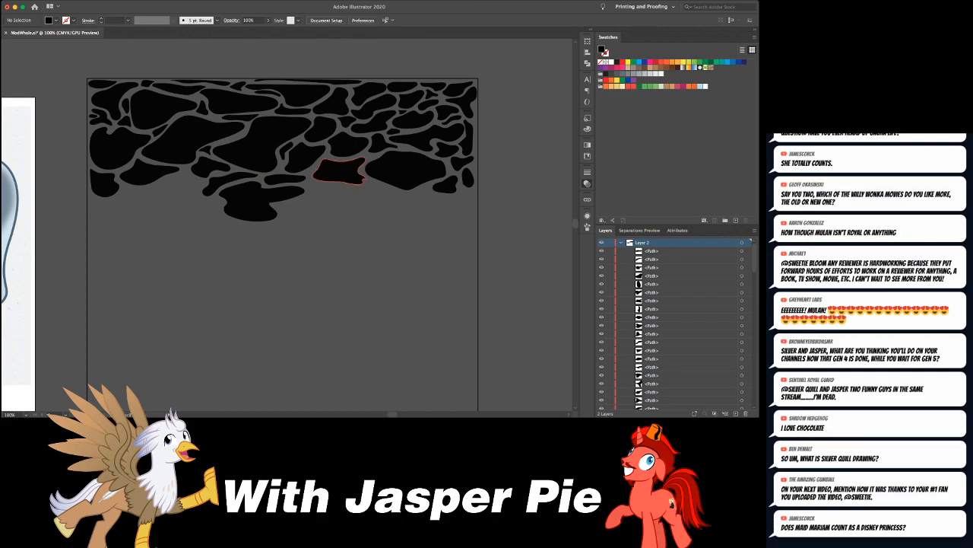
- Extend the lower right with a blob about 1.3 by 0.6 in, a small one beside it, and one about 1.06 by 0.56 in at the edge
mouse_move(361, 205)
mouse_down()
mouse_move(404, 201)
mouse_move(358, 198)
mouse_up()
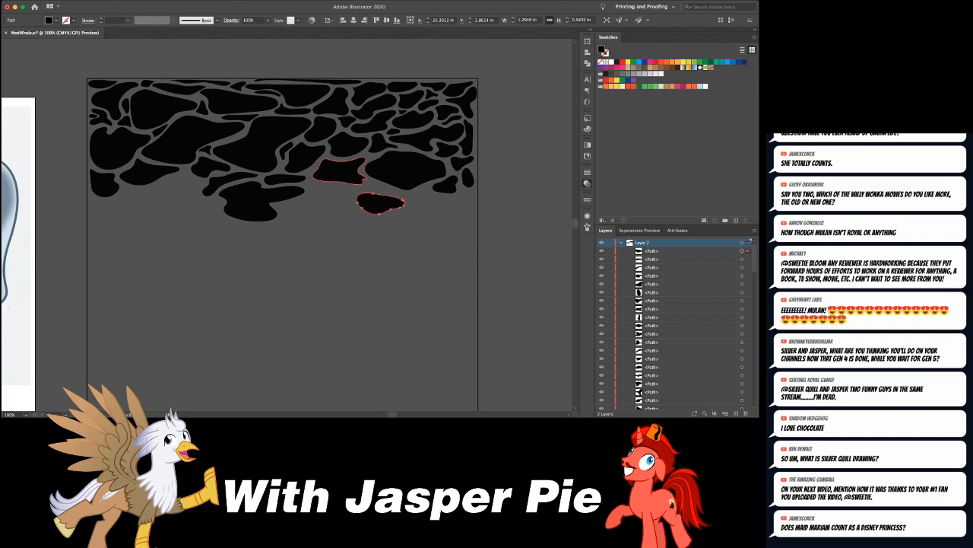
key(super+shift+a)
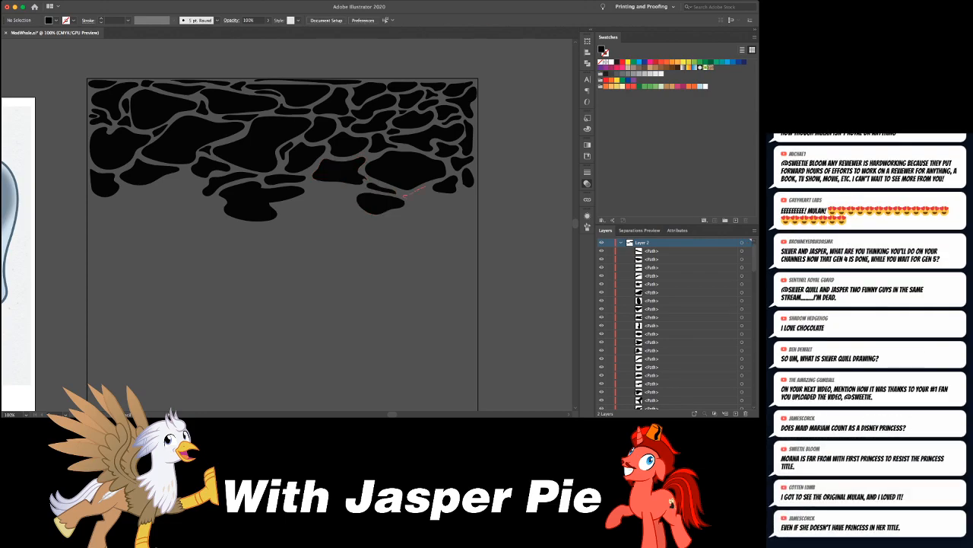
drag(411, 192, 405, 196)
key(super+shift+a)
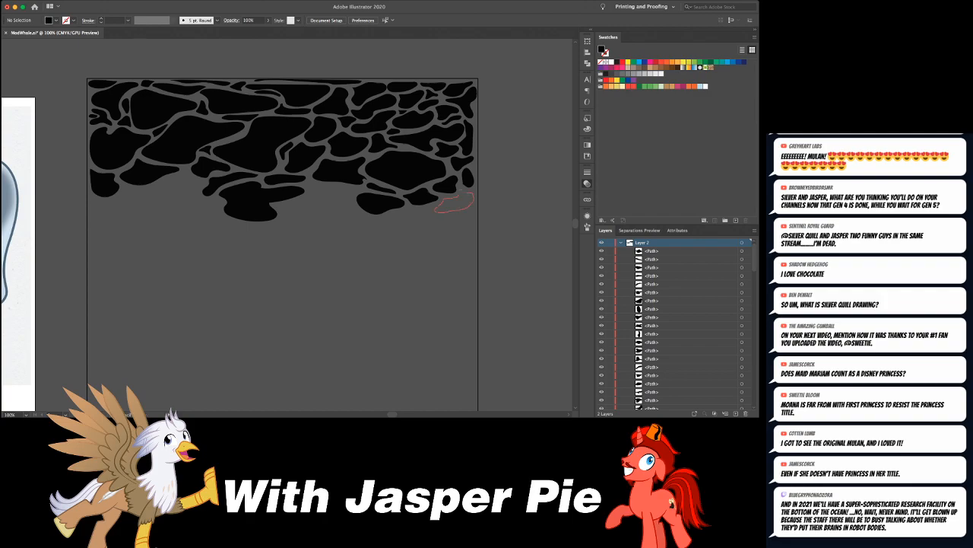
drag(437, 207, 435, 208)
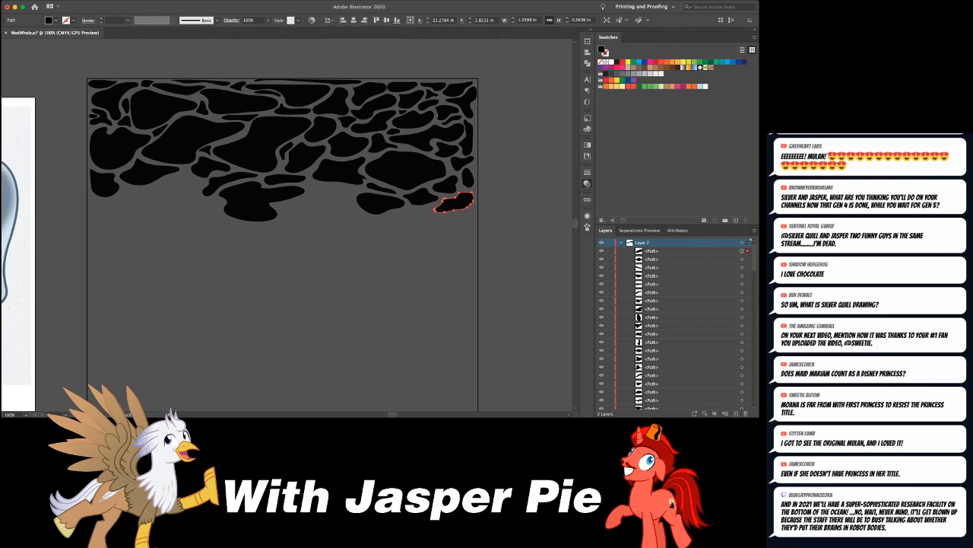
- Draw an arched blob about 1.7 by 1 in between the lower-left edge blob and the wide tailed one
drag(380, 203, 479, 189)
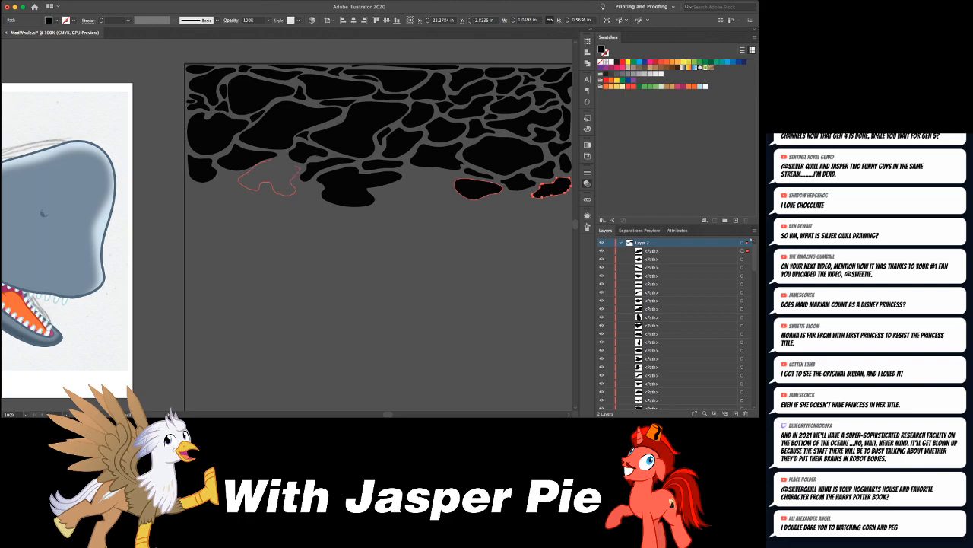
drag(298, 170, 300, 166)
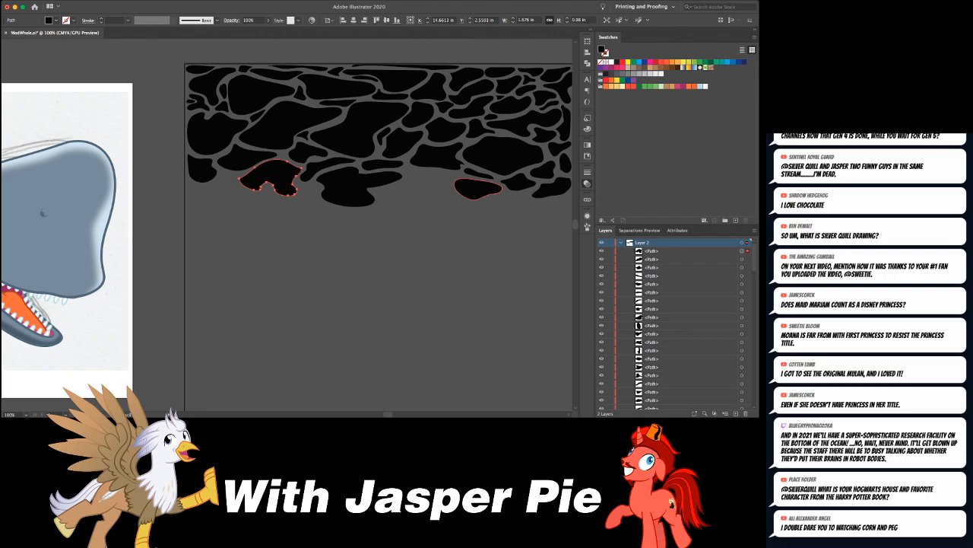
key(super+shift+a)
- Select all the blobs and reflect a copy of them upside down into the lower part of the rectangle
scroll(285, 138, right, 5)
scroll(285, 138, down, 3)
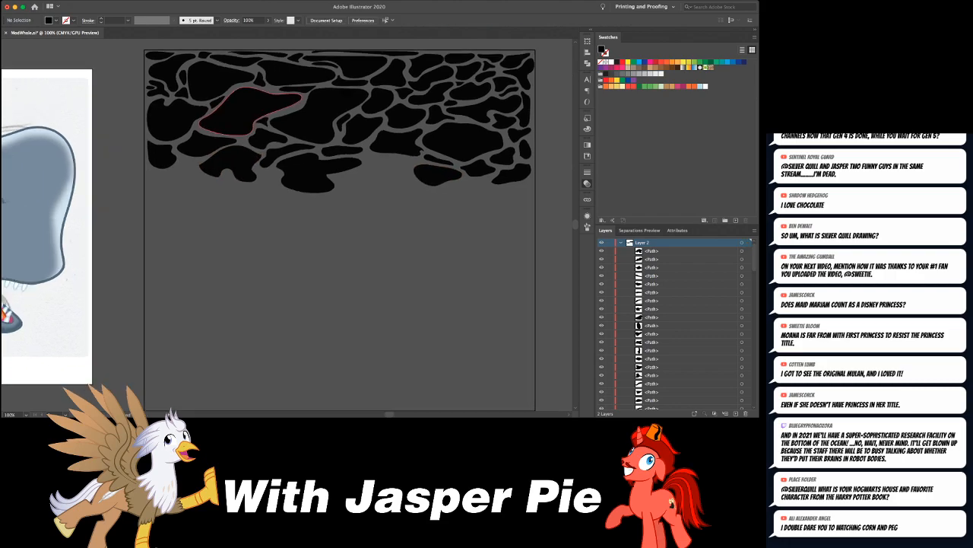
key(super+minus)
key(super+minus)
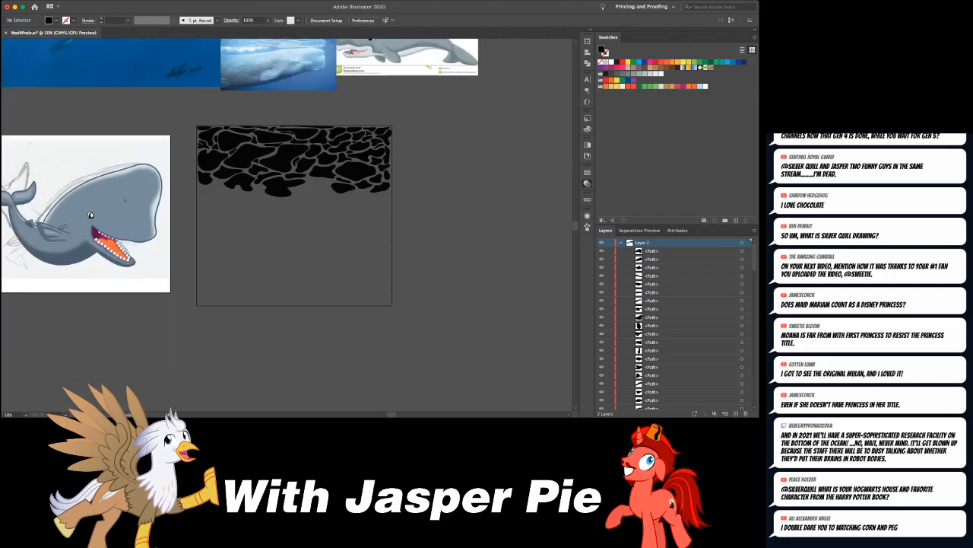
key(super+plus)
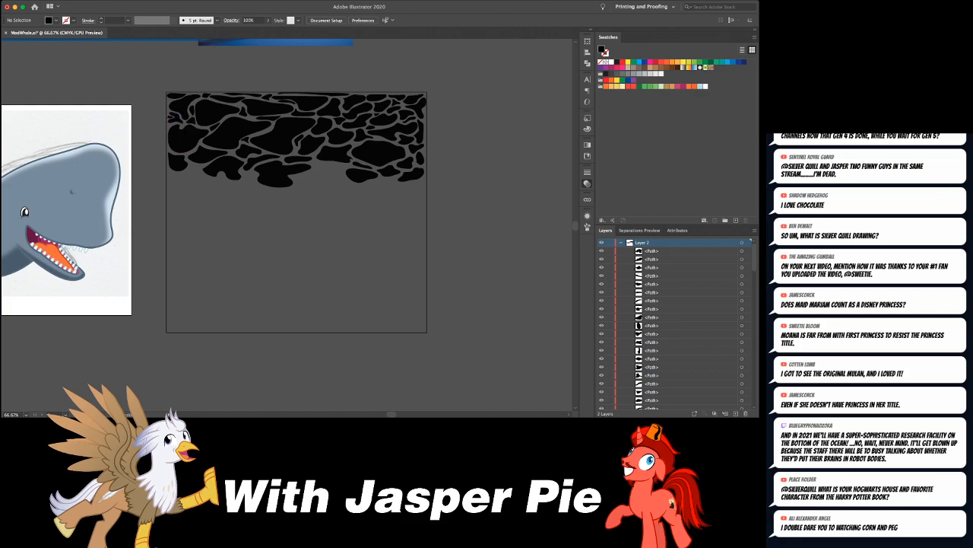
key(super+a)
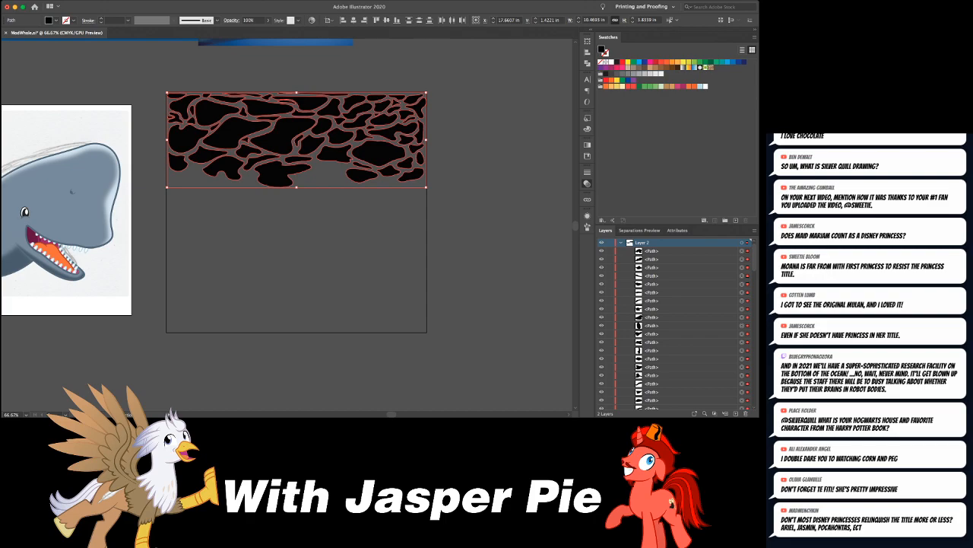
key(o)
drag(297, 195, 437, 191)
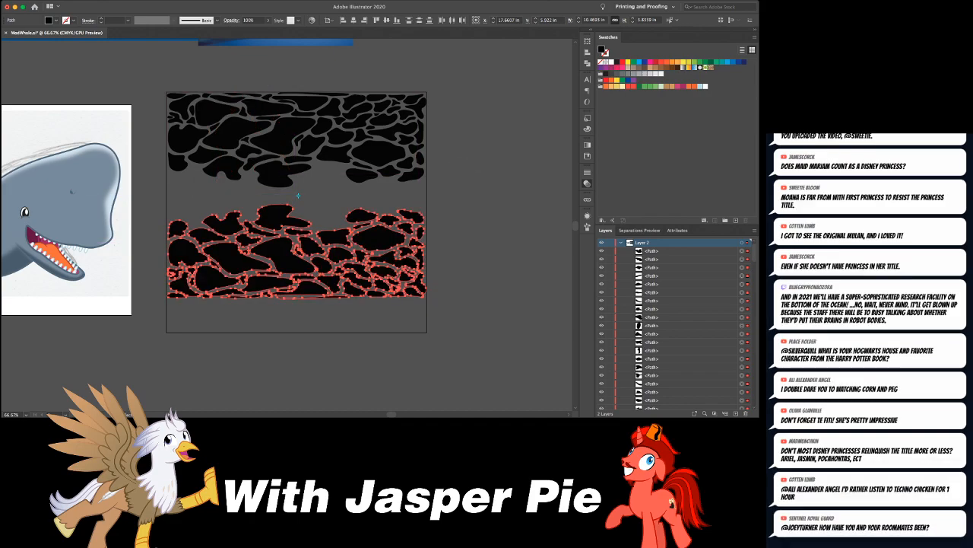
- Move the reflected copy down until it lines up with the rectangle's bottom edge
key(shift+Down)
key(shift+Down)
key(shift+Down)
key(shift+Down)
key(shift+Down)
key(shift+Down)
key(shift+Down)
key(shift+Down)
key(shift+Down)
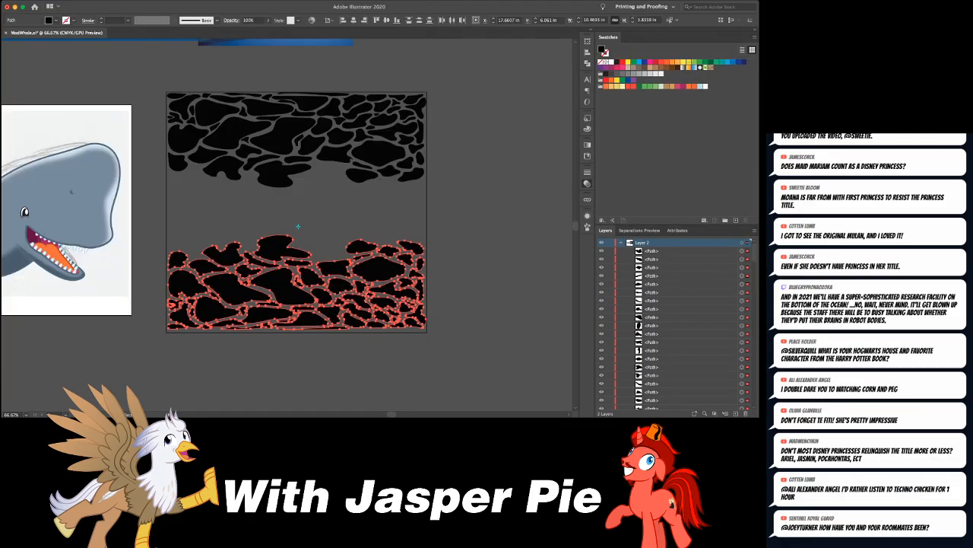
key(shift+Up)
key(Down)
key(Down)
key(Down)
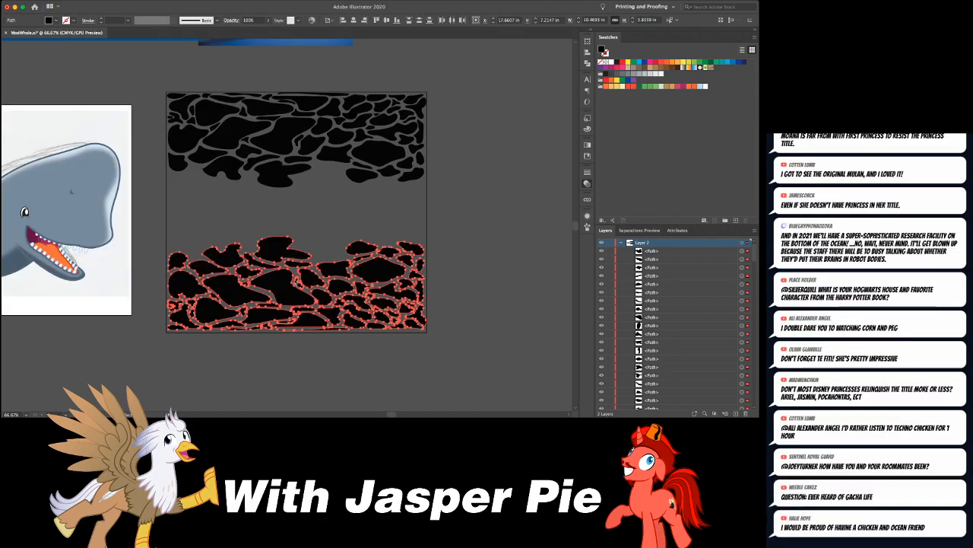
- Mirror the lower copy left to right, keep it aligned with the bottom edge, and deselect it
key(Return)
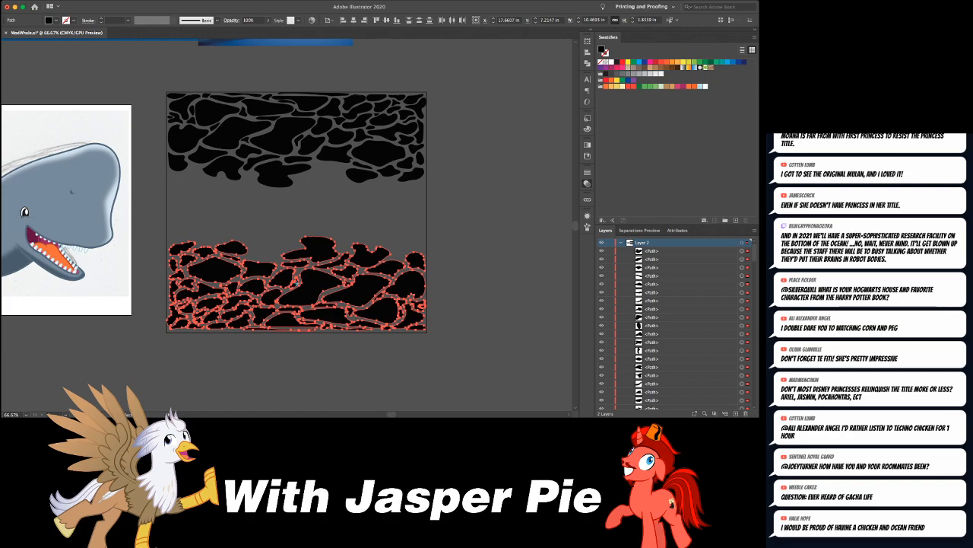
key(shift+Down)
key(shift+Up)
key(super+shift+a)
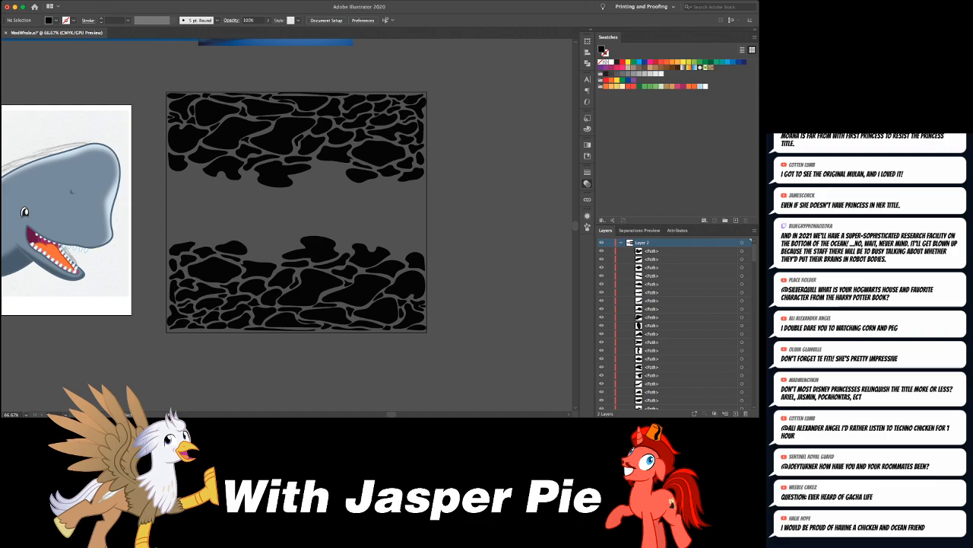
- Move the lower copy's tailed blob up and to the right into the empty middle band
key(super+1)
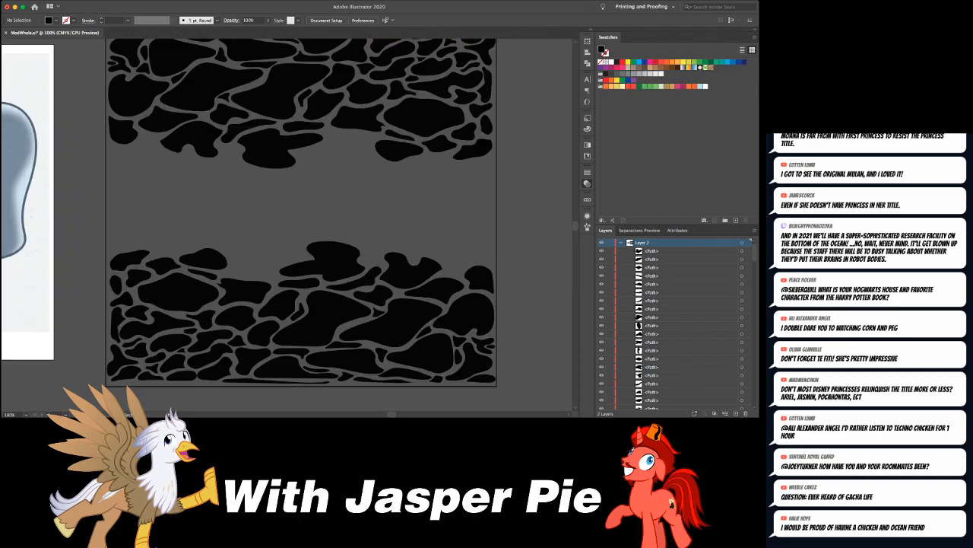
drag(327, 262, 367, 226)
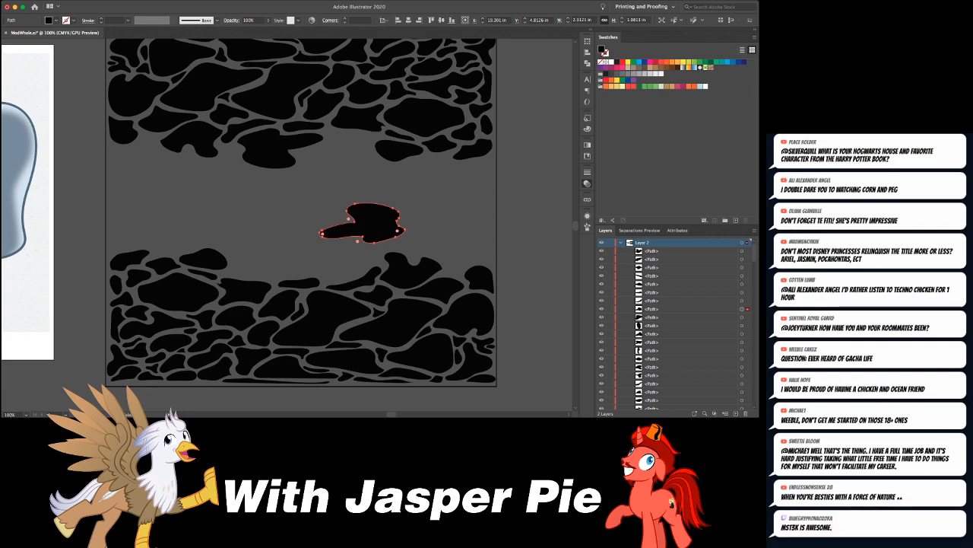
key(super+shift+a)
- Draw a rounded blob at the middle band's left, two lobed ones beneath the upper-left pattern, and a small one under the upper tailed blob
mouse_move(177, 181)
mouse_down()
mouse_move(166, 205)
mouse_move(175, 218)
mouse_up()
key(super+z)
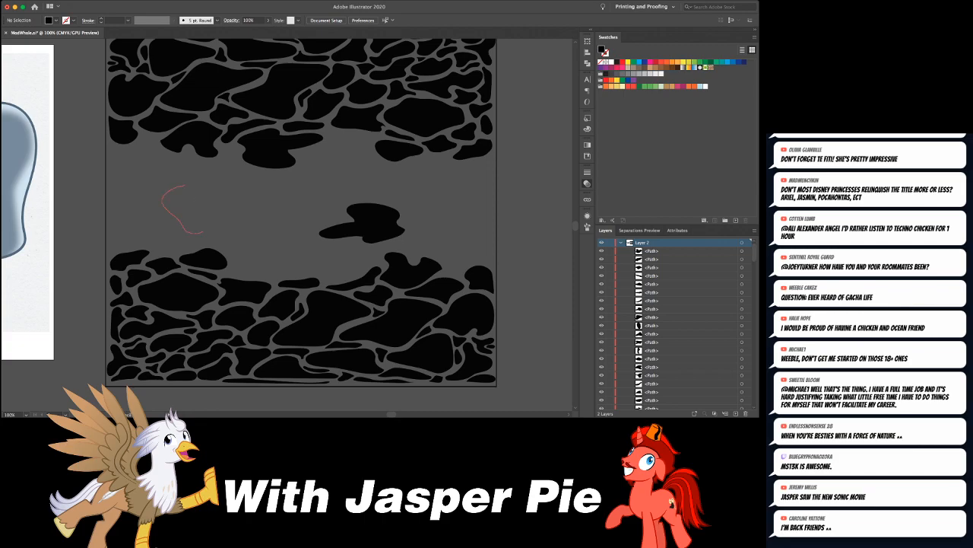
mouse_move(202, 231)
mouse_down()
mouse_move(183, 186)
mouse_move(189, 155)
mouse_move(232, 181)
mouse_move(253, 174)
mouse_move(229, 147)
mouse_up()
key(super+shift+a)
key(super+shift+a)
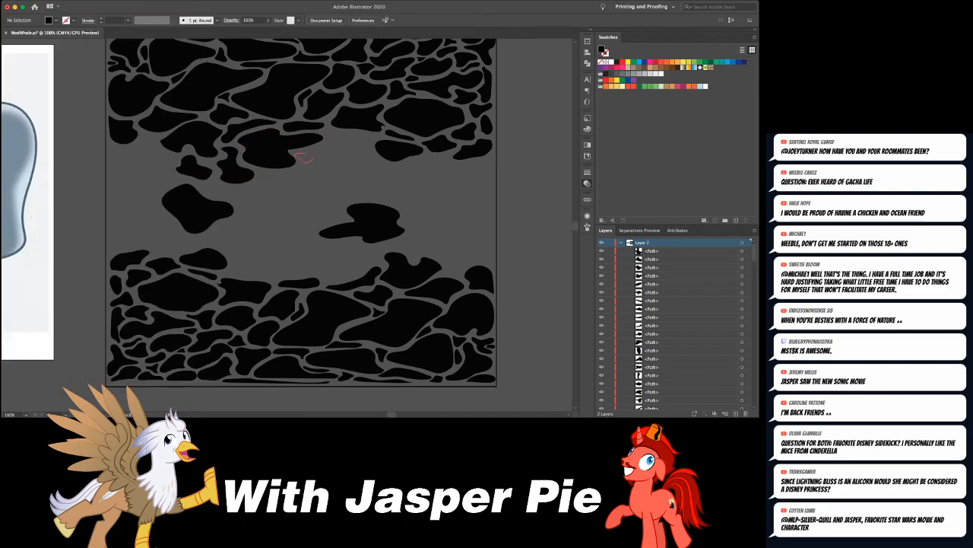
drag(298, 159, 295, 155)
key(super+shift+a)
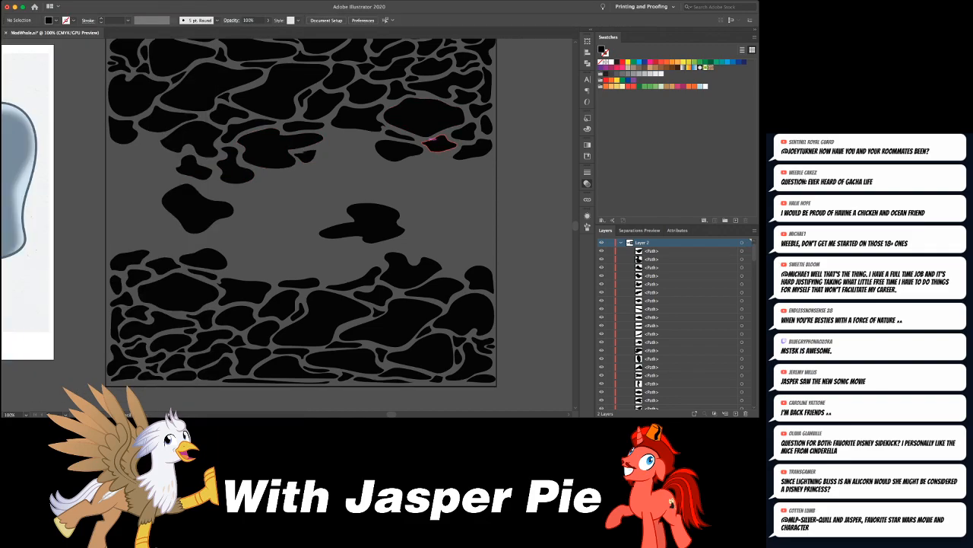
- Draw a lobed black blob beneath the right part of the upper pattern, just below the existing rounded one
drag(432, 165, 430, 155)
scroll(430, 143, up, 3)
key(super+shift+a)
- Draw several small lobed blobs below the left end of the upper pattern, down to the large rounded blob
scroll(375, 165, down, 3)
scroll(375, 164, left, 5)
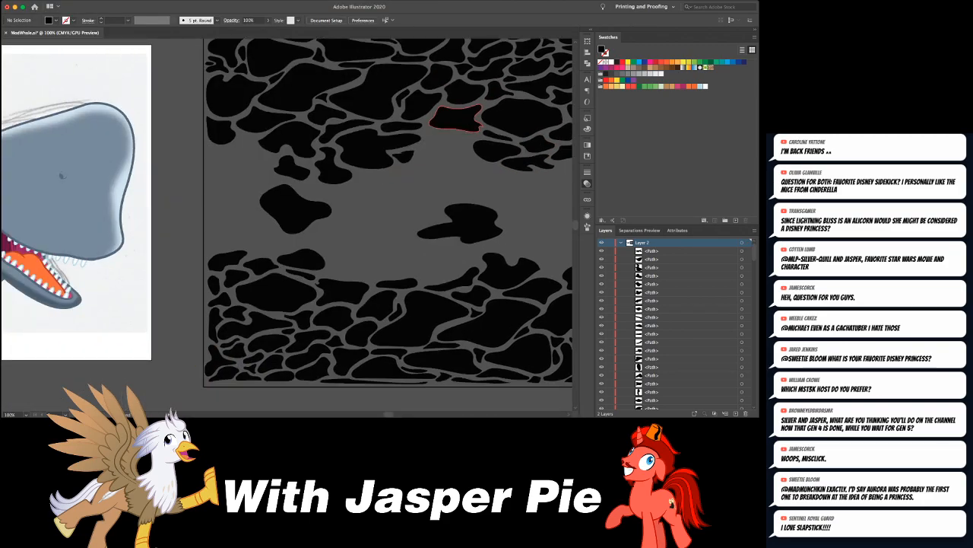
scroll(454, 120, left, 3)
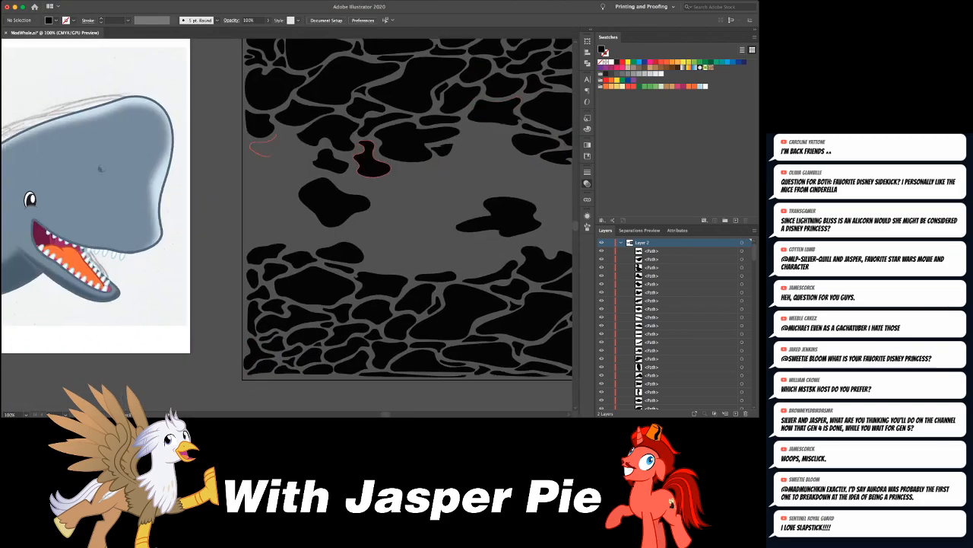
mouse_move(280, 149)
mouse_down()
mouse_move(300, 154)
mouse_move(289, 135)
mouse_move(277, 135)
mouse_up()
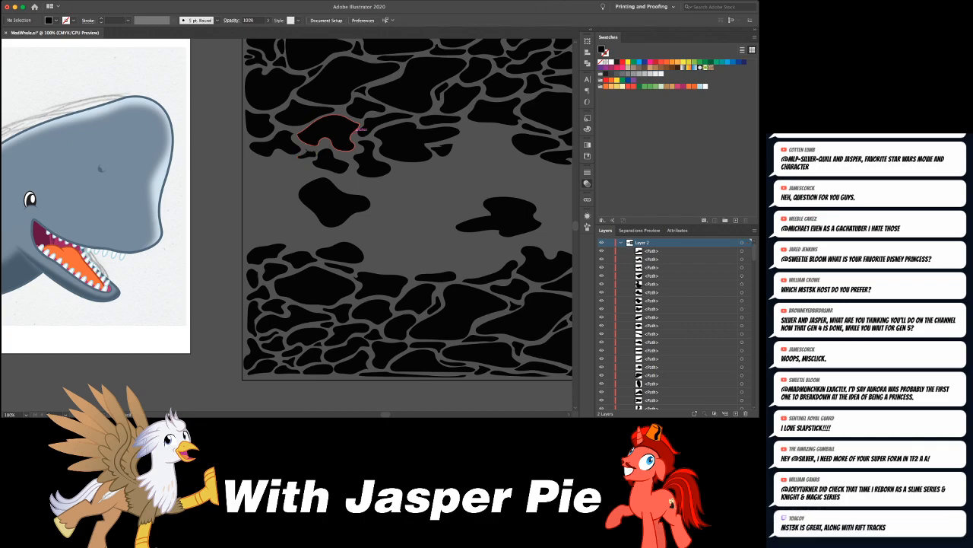
scroll(360, 129, right, 3)
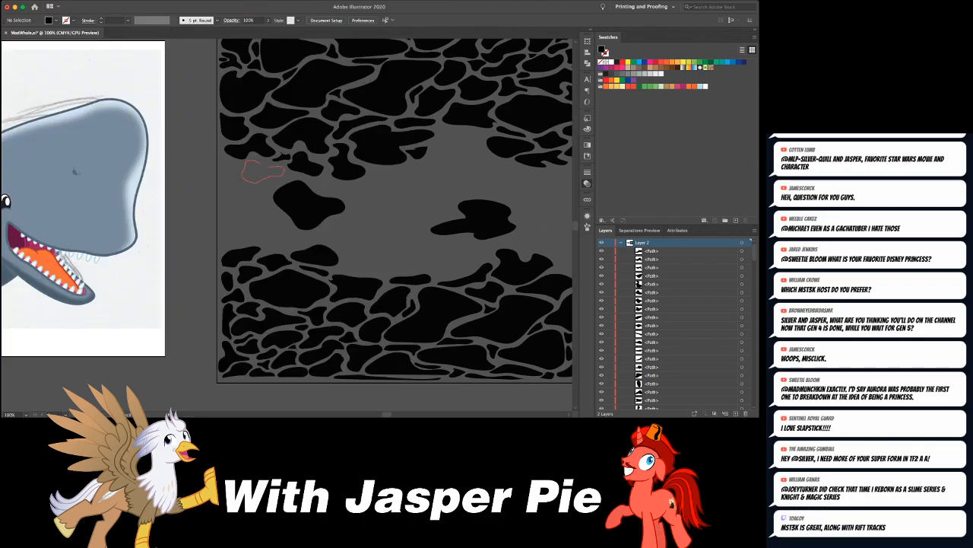
mouse_move(263, 164)
mouse_down()
mouse_move(222, 172)
mouse_move(232, 181)
mouse_move(238, 165)
mouse_up()
key(super+shift+a)
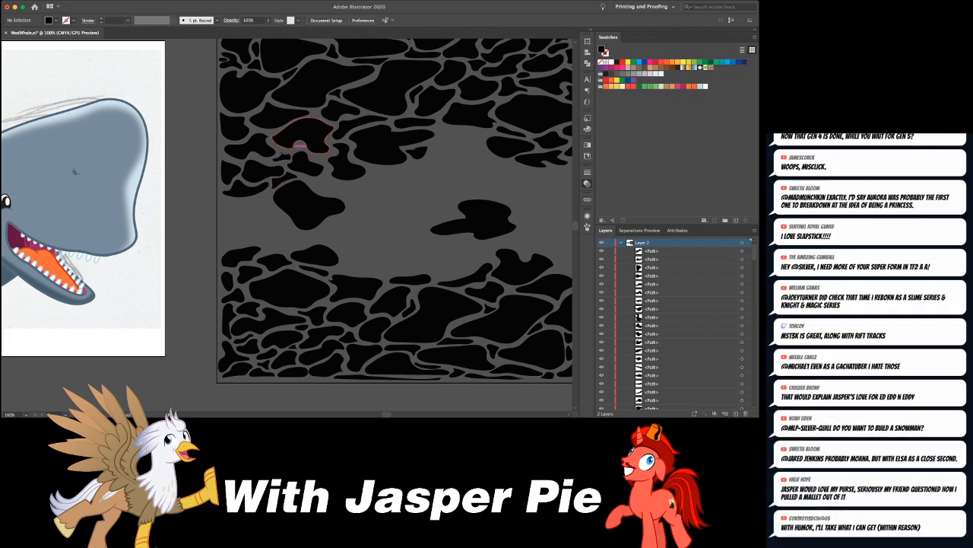
- Draw a notched blob about 1.46 in wide beneath the centre-right part of the upper pattern
scroll(251, 199, up, 4)
scroll(251, 199, right, 3)
scroll(242, 206, down, 1)
scroll(242, 207, right, 2)
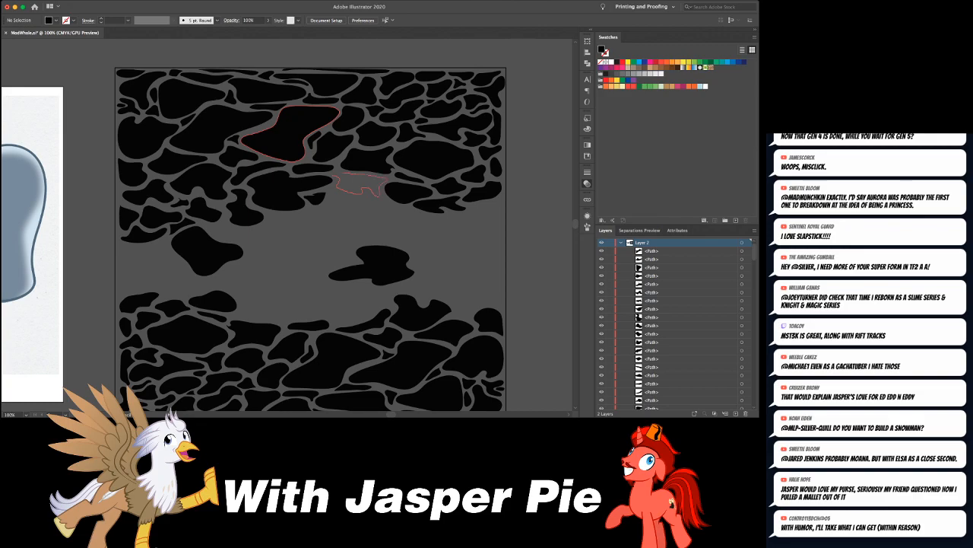
click(357, 184)
scroll(357, 184, right, 5)
scroll(358, 184, down, 3)
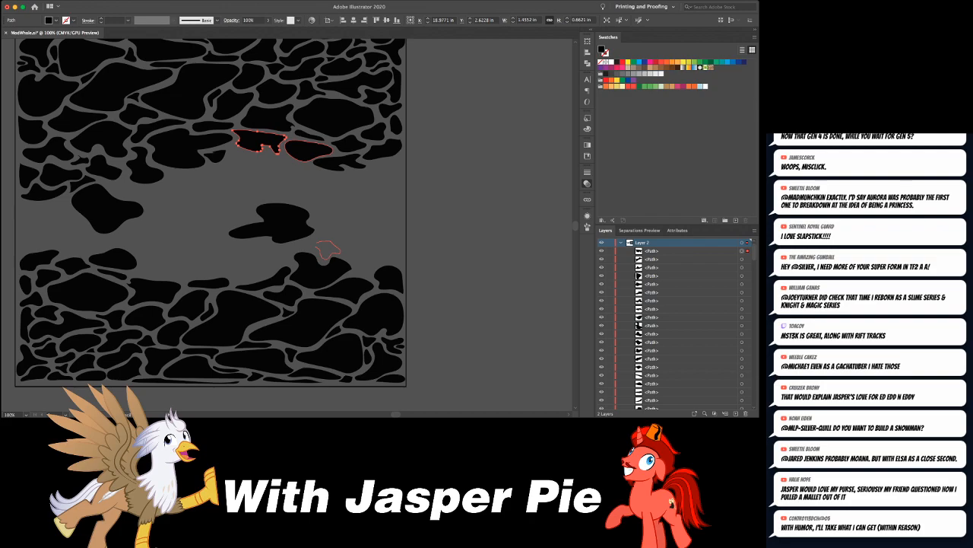
- Draw three irregular blobs along the upper edge of the lower pattern's right end, below the tailed blob
drag(317, 247, 317, 243)
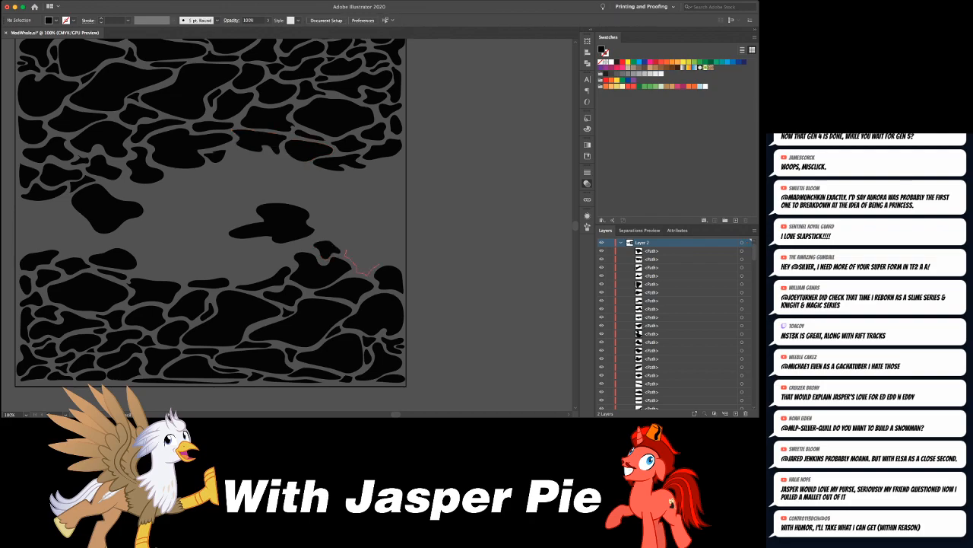
drag(346, 255, 346, 249)
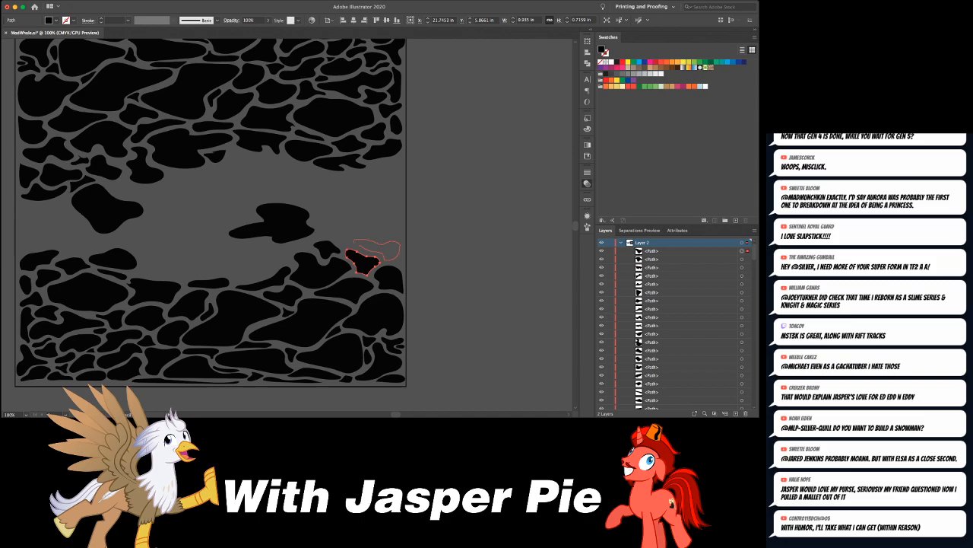
drag(354, 242, 359, 245)
key(super+shift+a)
- Draw two tiny blobs in the gaps where the lower-right shapes meet
key(super+equal)
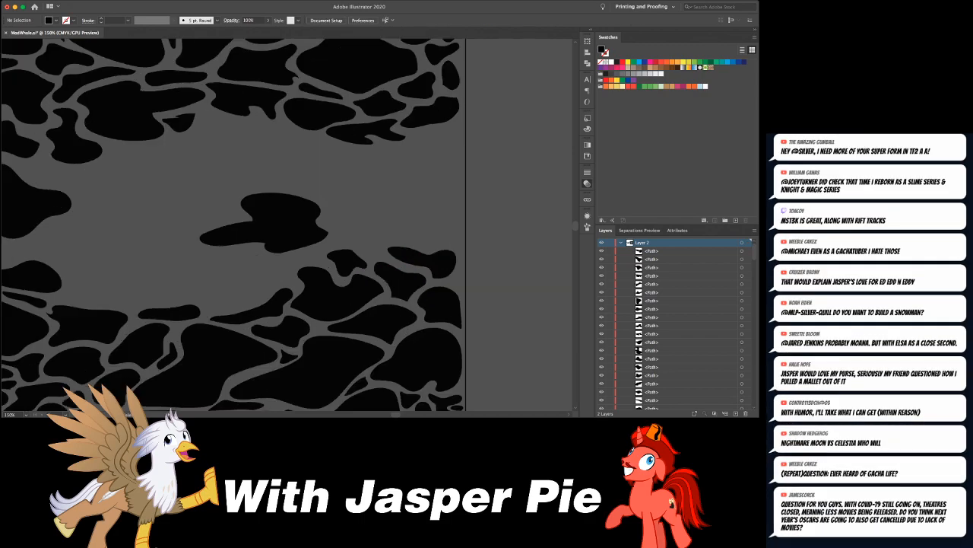
key(super+equal)
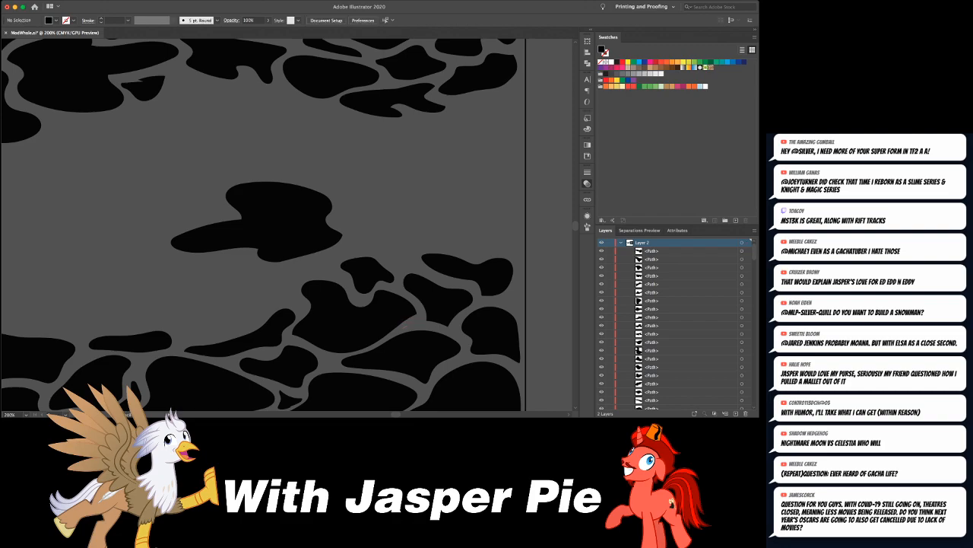
drag(411, 327, 403, 328)
key(super+shift+a)
drag(464, 339, 461, 336)
key(super+shift+a)
- Draw a long curved blob about 1.32 in wide beneath the upper-right pattern, plus a small sliver just above it
mouse_move(479, 279)
mouse_down()
mouse_move(488, 297)
mouse_move(441, 304)
mouse_up()
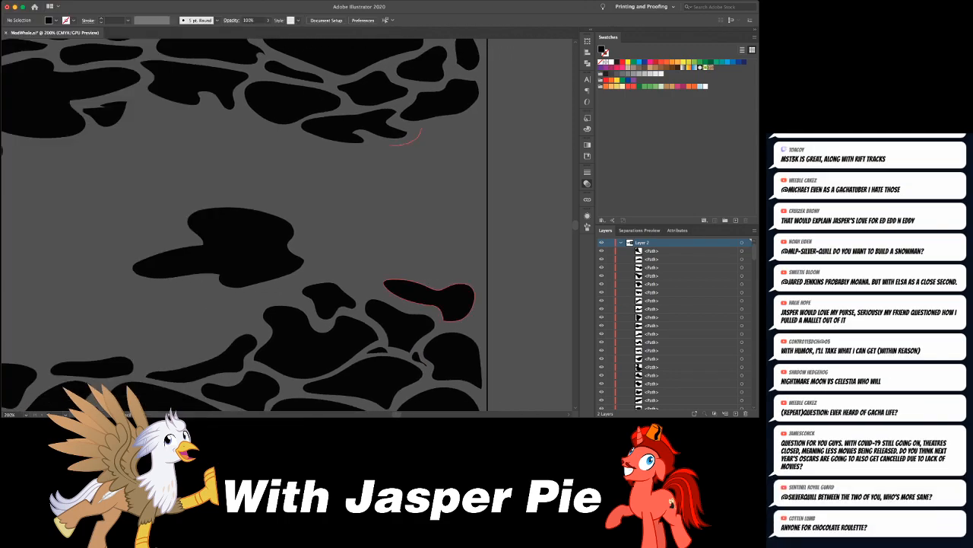
drag(394, 158, 440, 146)
drag(421, 131, 370, 143)
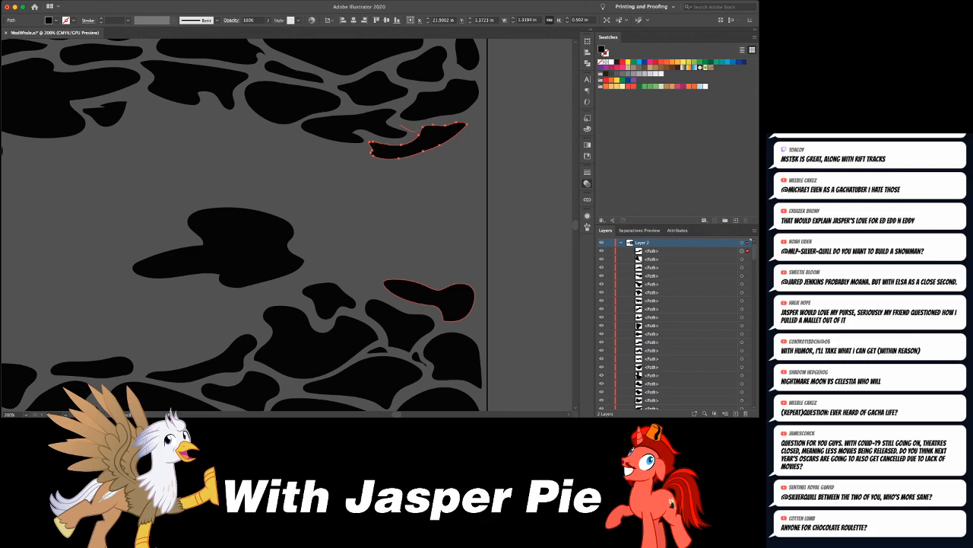
drag(402, 124, 391, 123)
key(super+shift+a)
- Draw a triangular blob at the rectangle's right edge below the upper pattern, and a small pointed one to its left
key(super+minus)
key(super+minus)
key(super+minus)
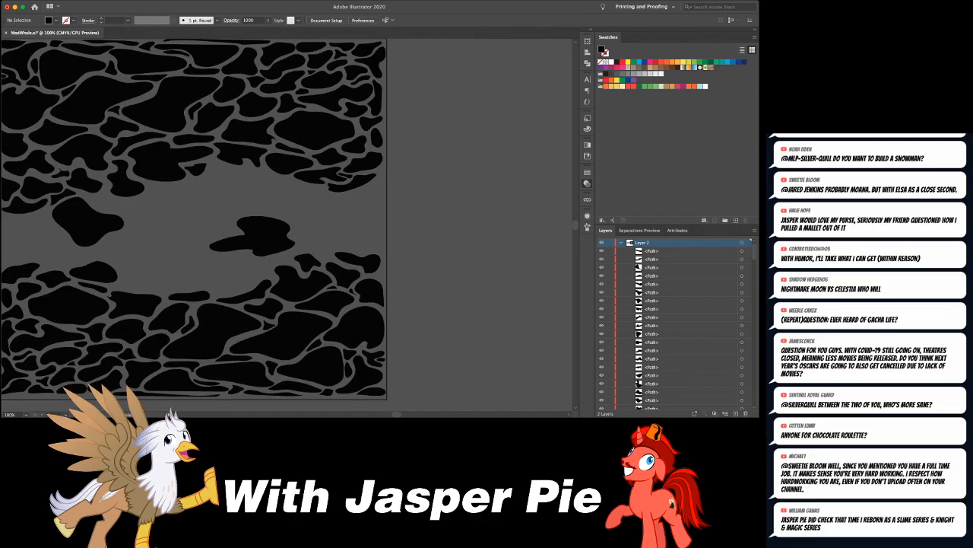
key(super+equal)
key(super+equal)
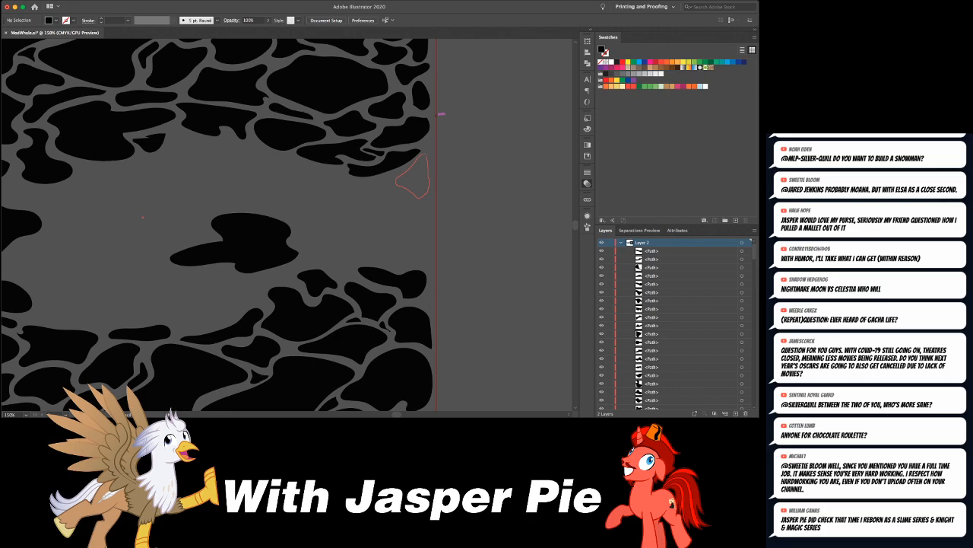
drag(421, 198, 418, 197)
drag(359, 186, 378, 181)
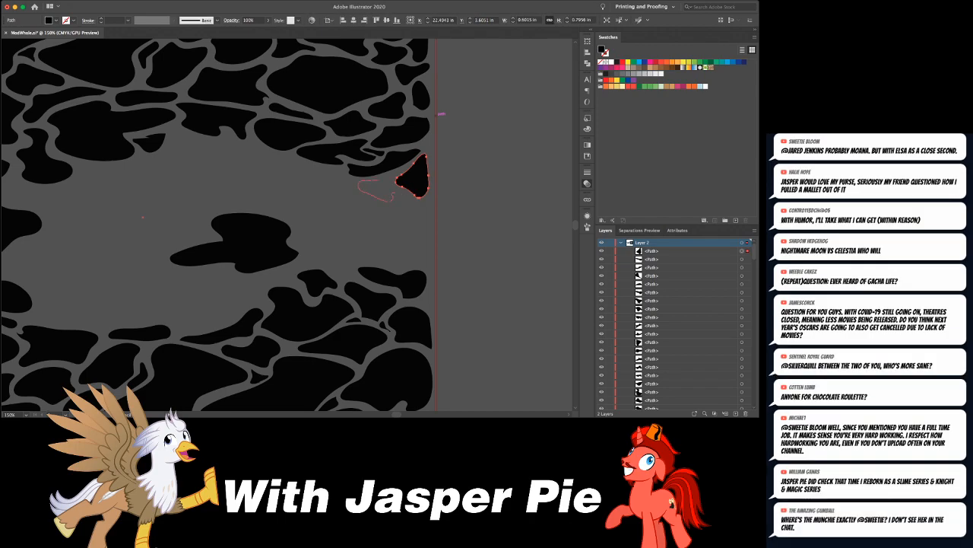
drag(360, 190, 358, 186)
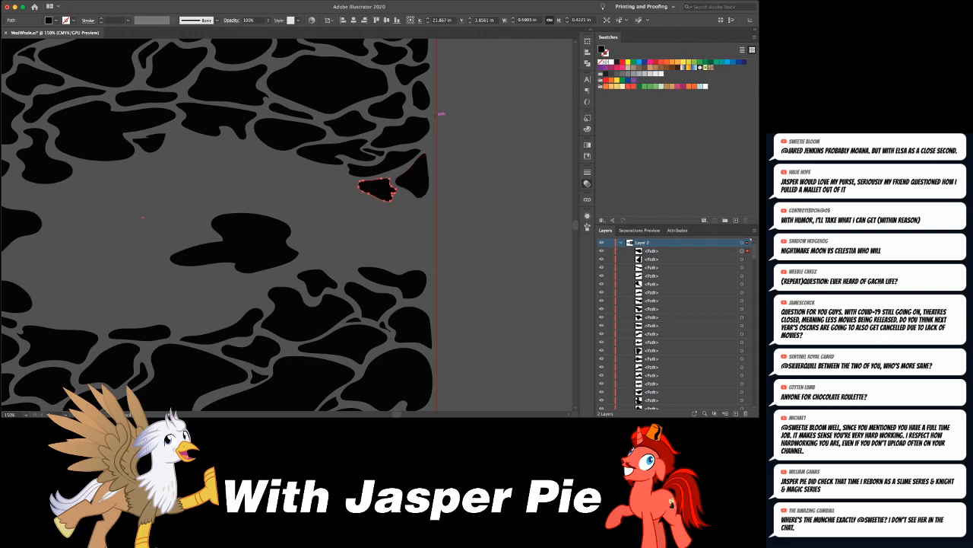
key(super+minus)
key(super+minus)
key(super+minus)
key(super+shift+a)
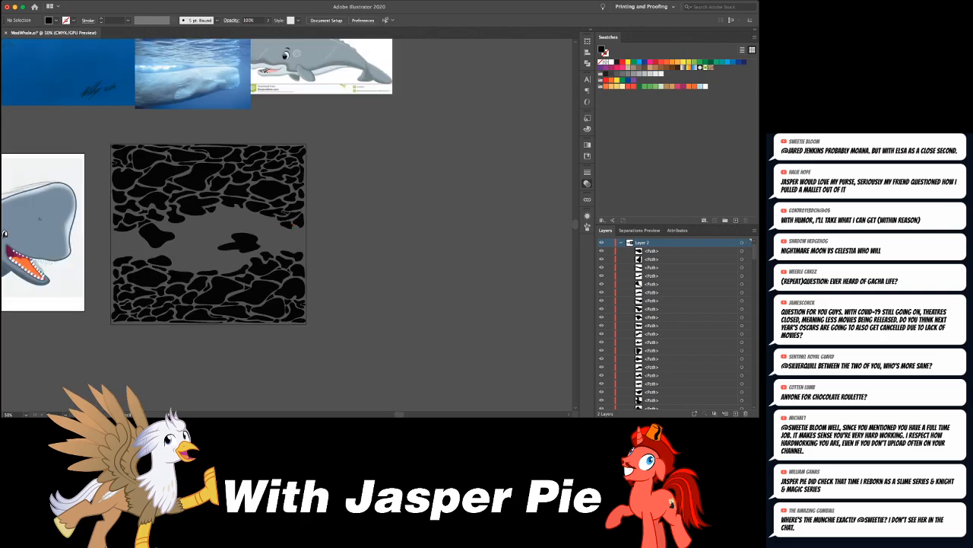
- Draw a squarish blob left of the tailed blob in the middle band, and a wavy one with an inner outline above it
key(super+plus)
key(super+plus)
key(super+plus)
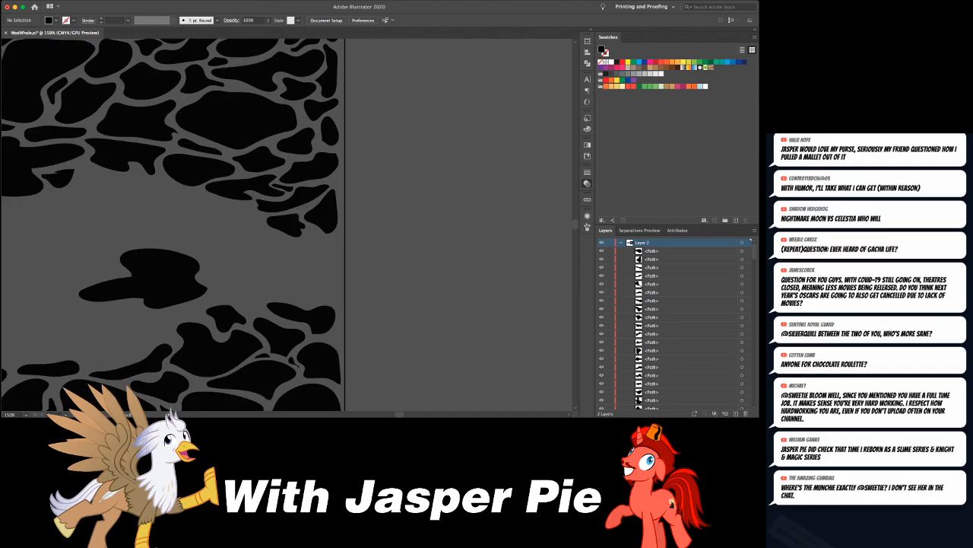
drag(106, 258, 280, 211)
drag(232, 202, 228, 229)
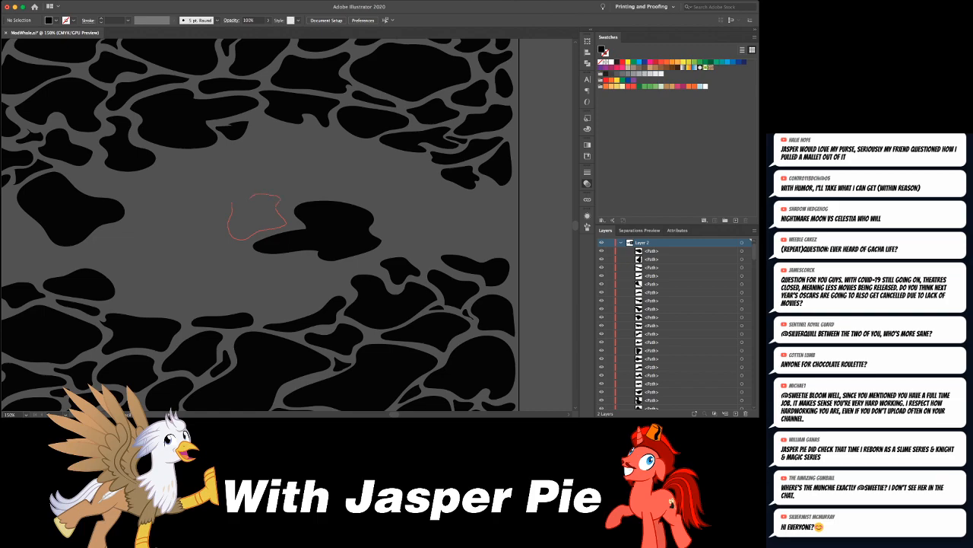
drag(230, 198, 233, 201)
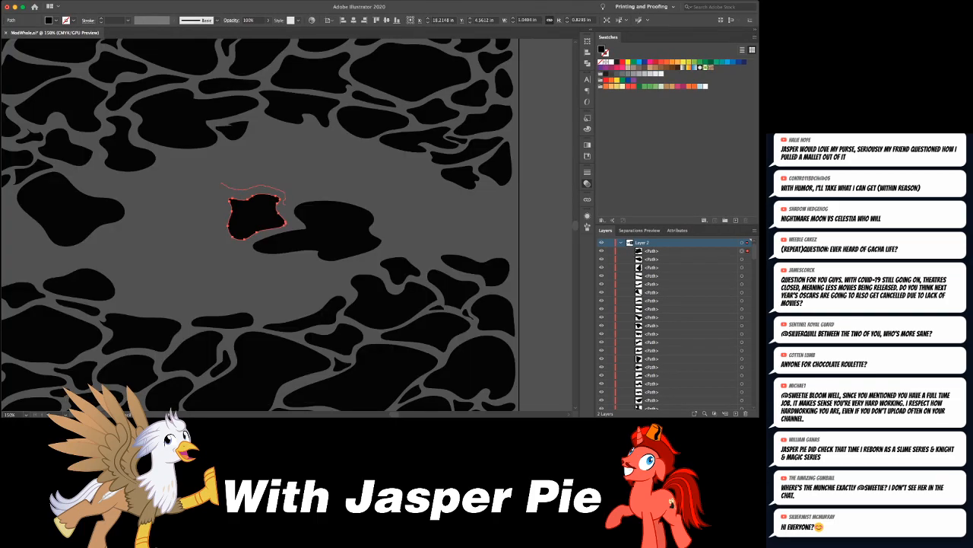
mouse_move(299, 184)
mouse_down()
mouse_move(254, 167)
mouse_move(228, 184)
mouse_up()
key(super+shift+a)
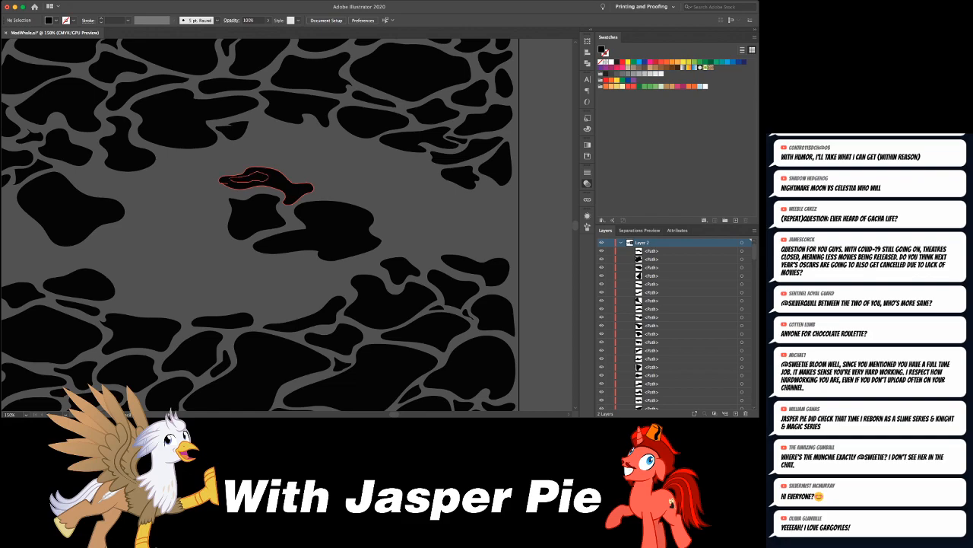
- Split the wavy blob along its inner outline and remove the inner piece to make a hole
key(v)
drag(242, 157, 264, 182)
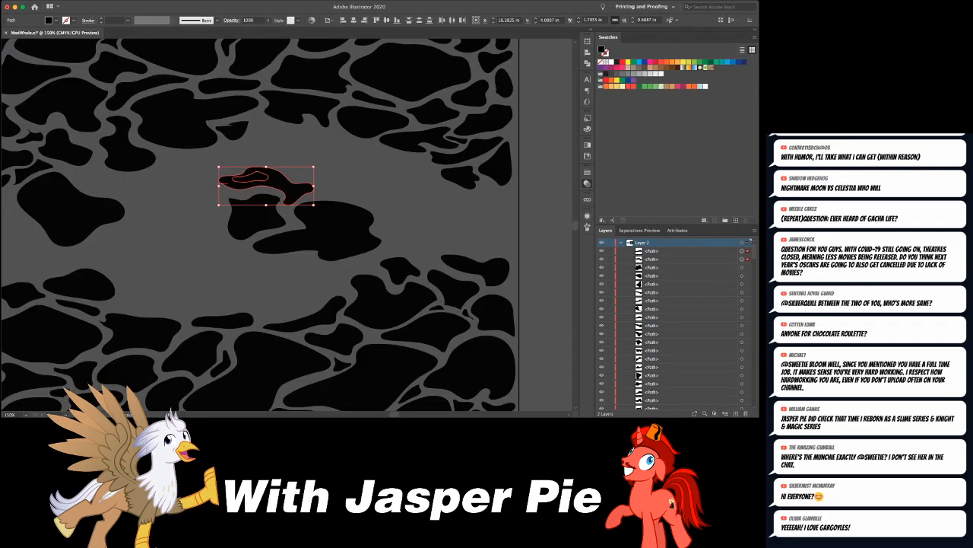
key(super+g)
key(super+shift+a)
key(a)
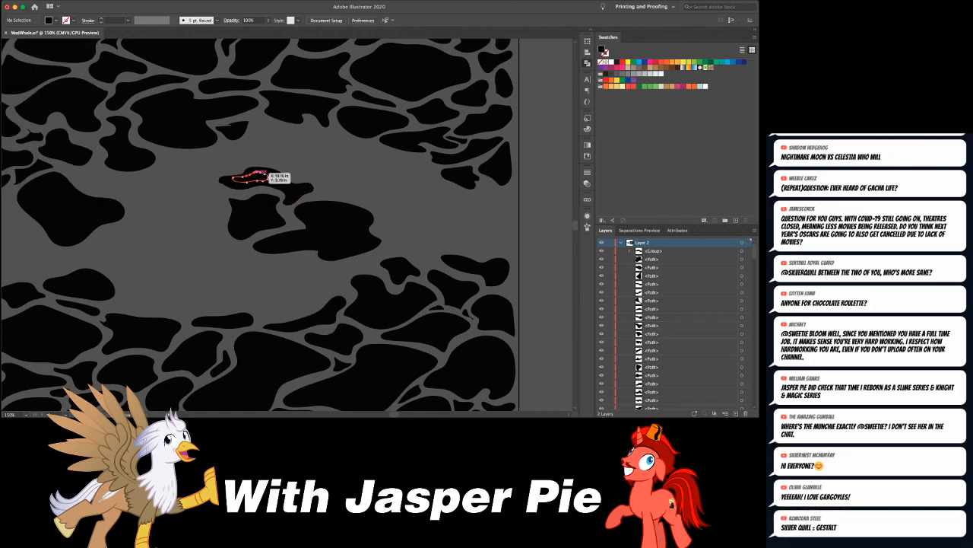
- Draw a rounded blob beneath the large left one, and smaller irregular ones between it and the rectangle's left edge
key(super+minus)
key(super+minus)
key(super+minus)
key(super+minus)
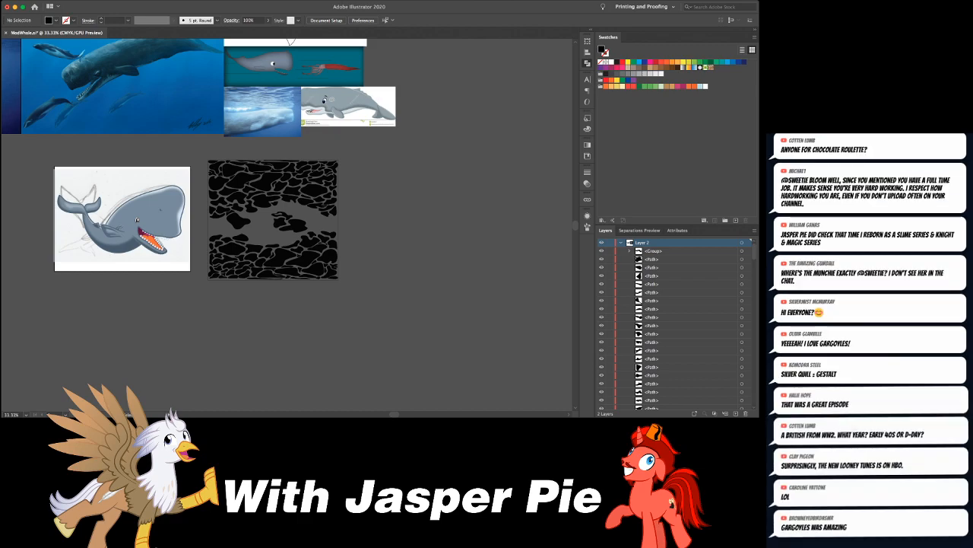
key(super+equal)
key(super+equal)
key(super+equal)
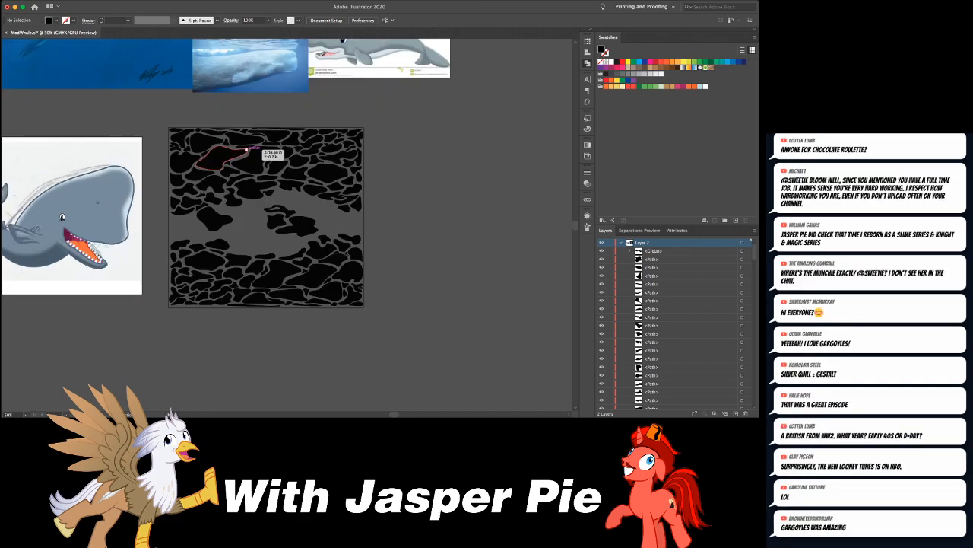
drag(224, 155, 317, 129)
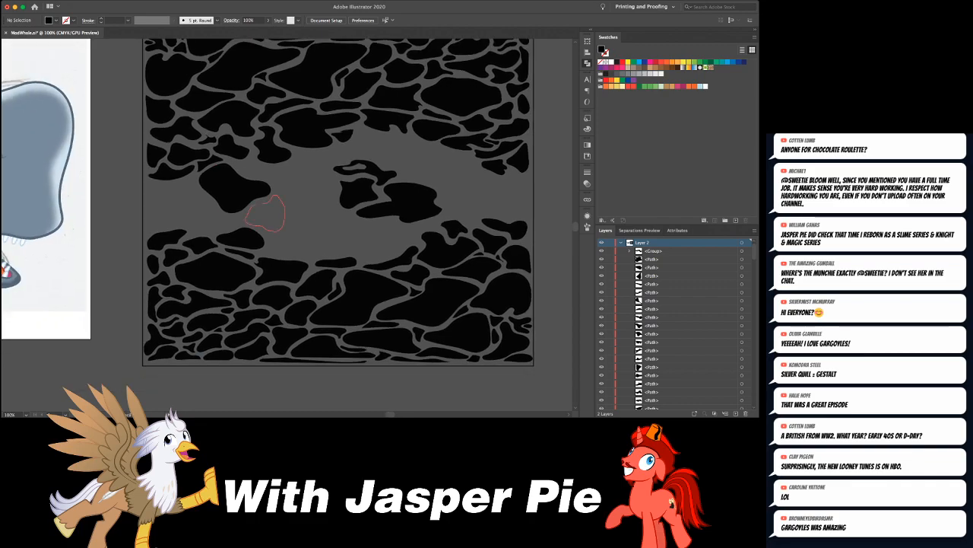
drag(257, 203, 266, 203)
mouse_move(202, 199)
mouse_down()
mouse_move(216, 218)
mouse_move(193, 204)
mouse_move(193, 183)
mouse_move(151, 199)
mouse_move(177, 207)
mouse_move(174, 183)
mouse_up()
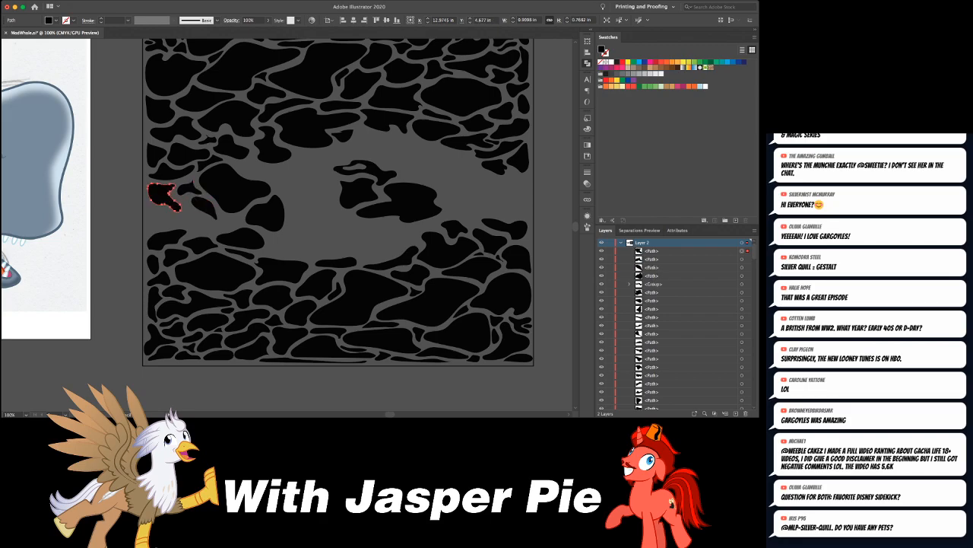
- Fill the remaining gap between the left-edge blobs and the lower pattern with small blobs, including an elongated slanted one
mouse_move(203, 225)
mouse_down()
mouse_move(186, 202)
mouse_move(169, 229)
mouse_move(167, 210)
mouse_move(163, 226)
mouse_up()
key(super+shift+a)
key(v)
key(n)
key(super+shift+a)
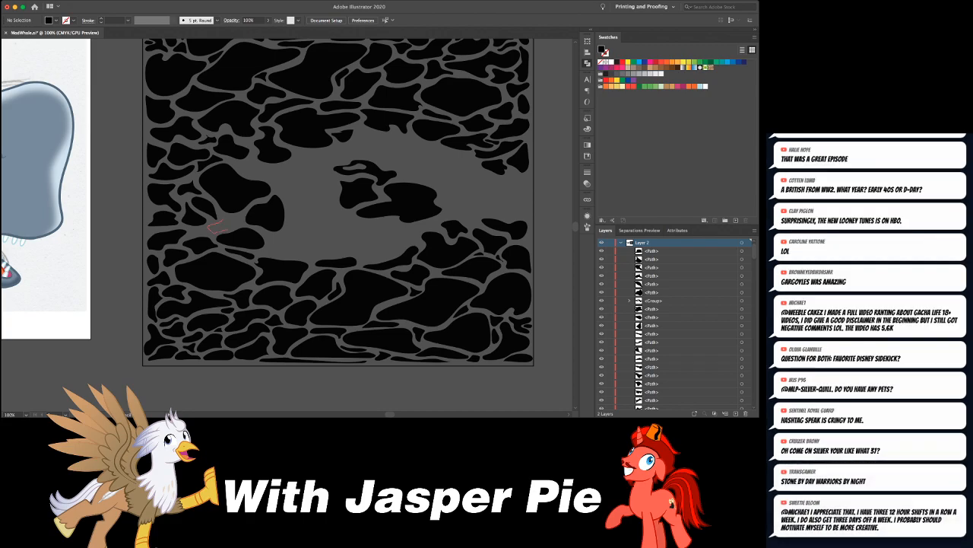
drag(222, 221, 226, 220)
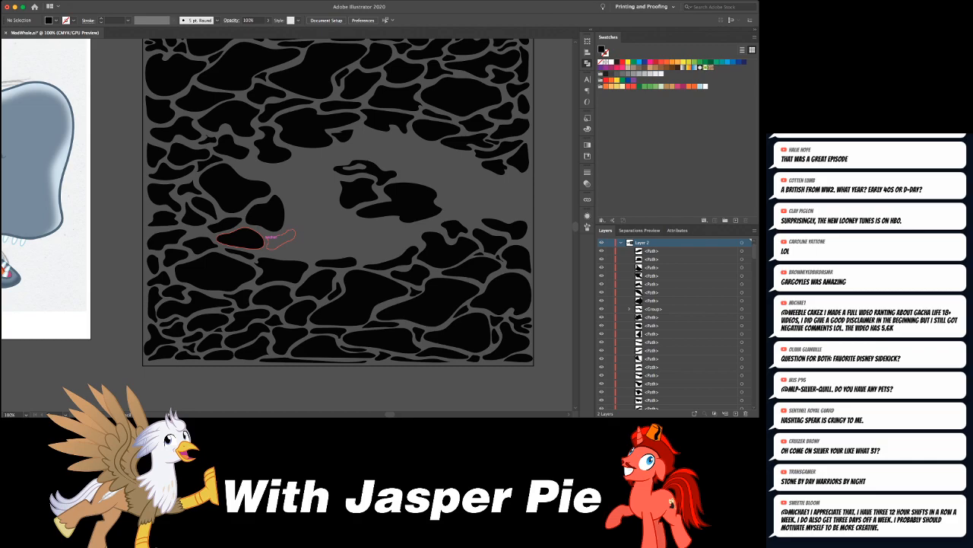
- Draw a narrow slanted blob, a peaked one beside it and a thin sliver along the lower-left pattern's upper edge
drag(266, 238, 266, 237)
mouse_move(294, 245)
mouse_down()
mouse_move(307, 254)
mouse_move(297, 243)
mouse_move(218, 242)
mouse_up()
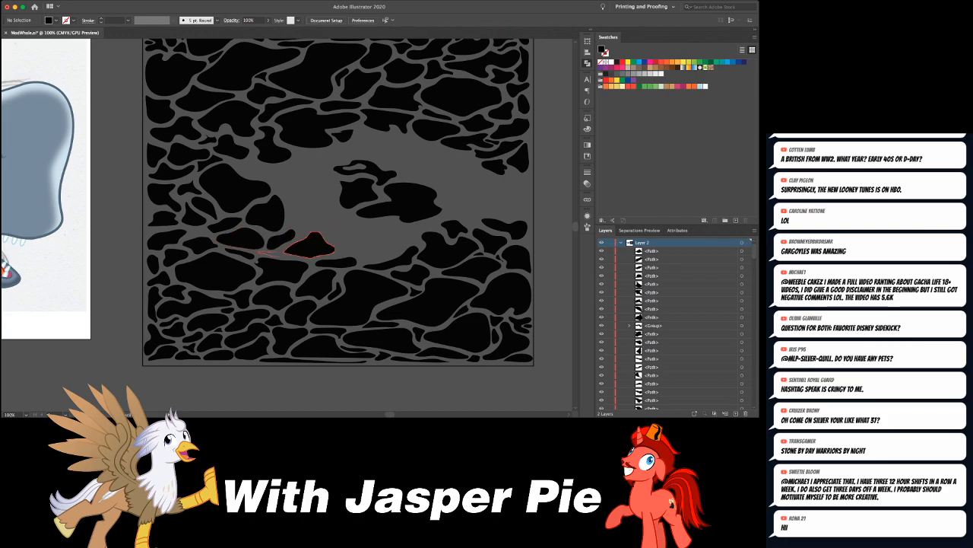
mouse_move(268, 253)
mouse_down()
mouse_move(284, 253)
mouse_move(260, 250)
mouse_up()
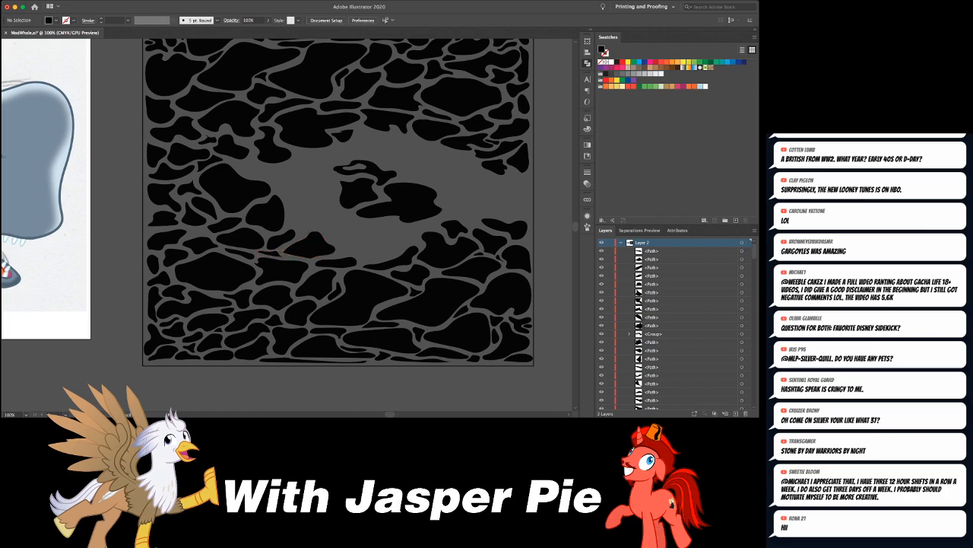
- Draw a small four-cornered blob in the gap left of the elongated slanted blob, near the rectangle's left edge
key(super+minus)
key(super+minus)
key(super+plus)
key(super+plus)
key(super+plus)
key(super+plus)
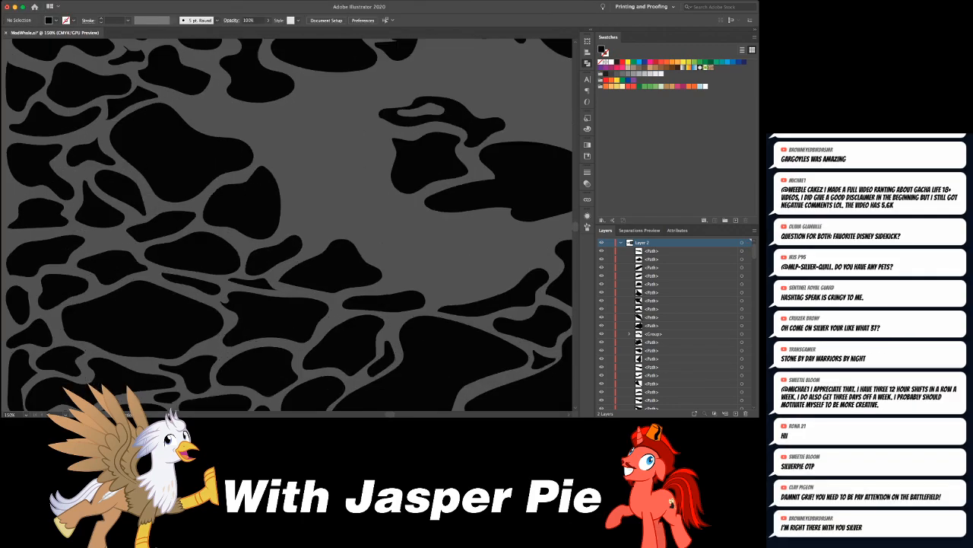
drag(151, 238, 297, 202)
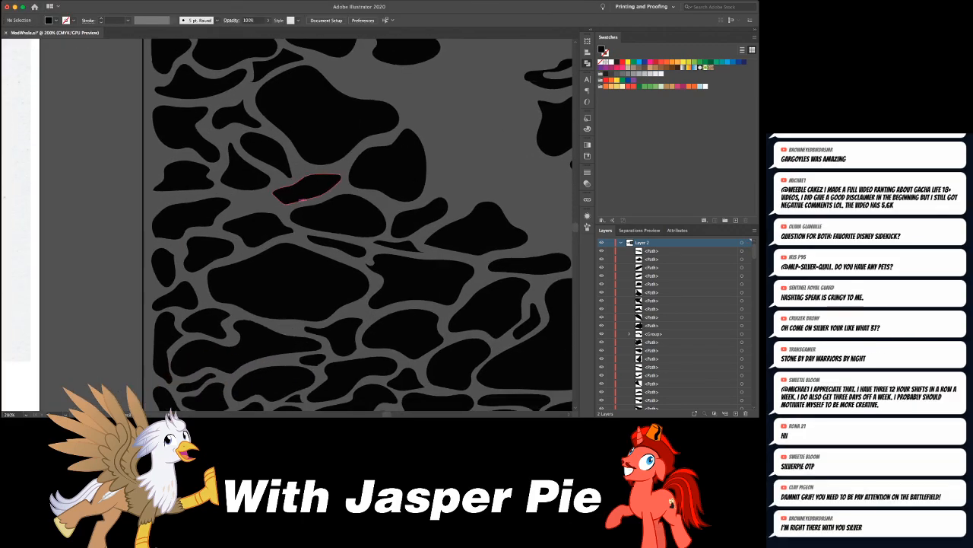
mouse_move(234, 207)
mouse_down()
mouse_move(274, 204)
mouse_move(235, 206)
mouse_up()
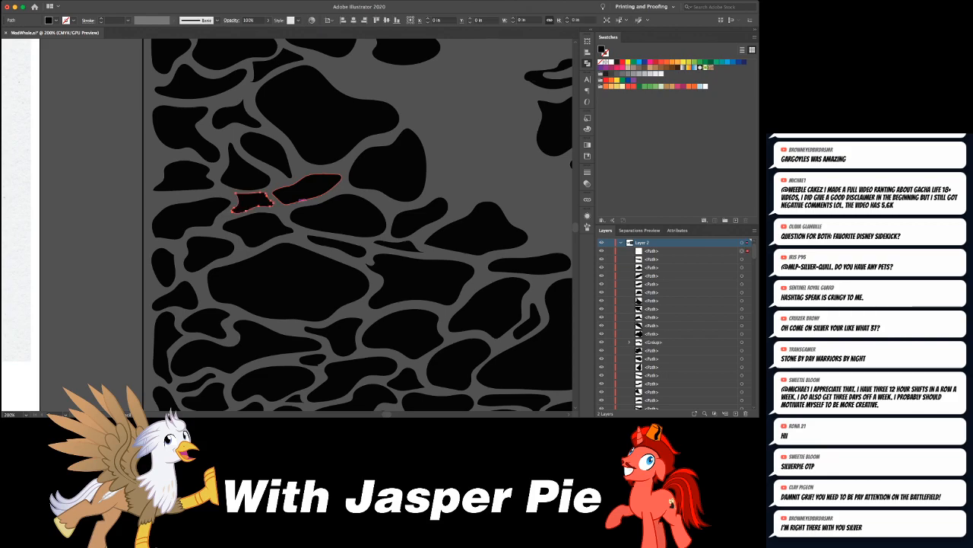
- Draw a small rounded blob, a five-cornered one and a flat curved one in the open gap near the rectangle's right edge
key(super+minus)
key(super+minus)
key(super+shift+a)
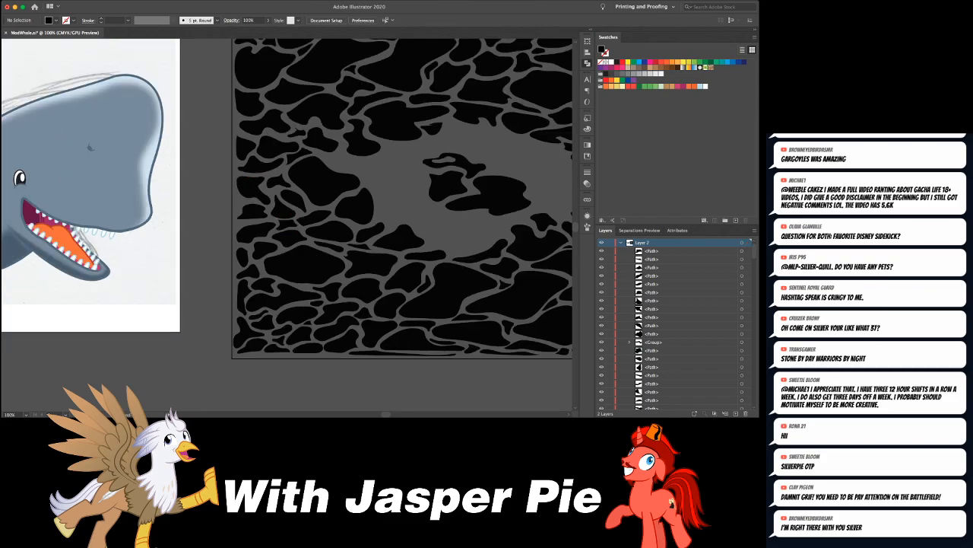
drag(426, 199, 237, 223)
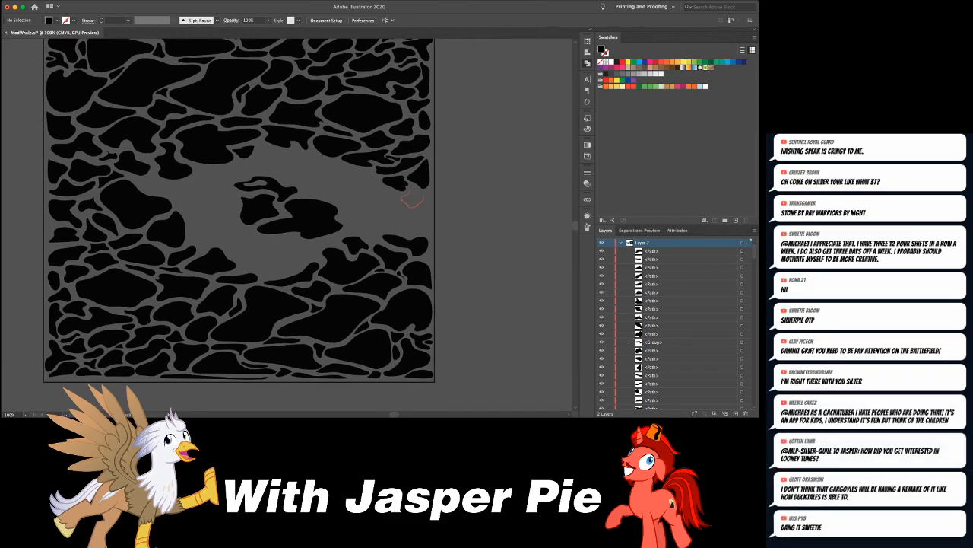
drag(410, 189, 407, 190)
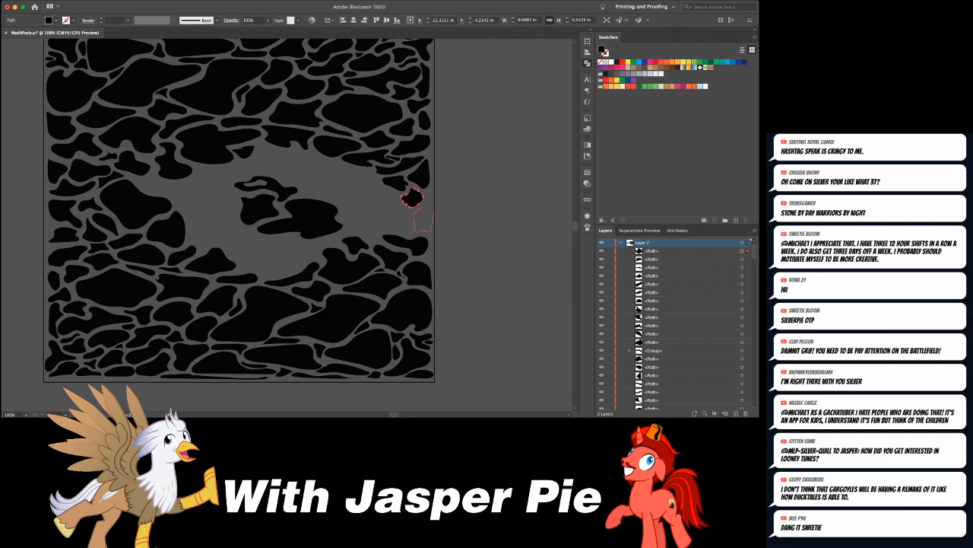
drag(411, 199, 424, 218)
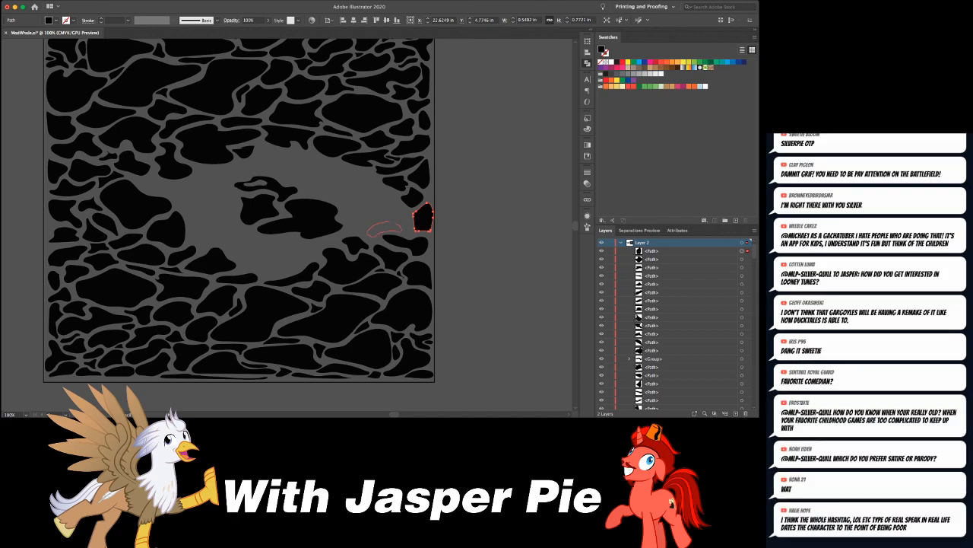
drag(373, 236, 398, 218)
key(super+shift+a)
- Draw a narrow elongated blob in the gap just above and beside the large left blob, following the upper pattern's lower edge
drag(399, 166, 483, 181)
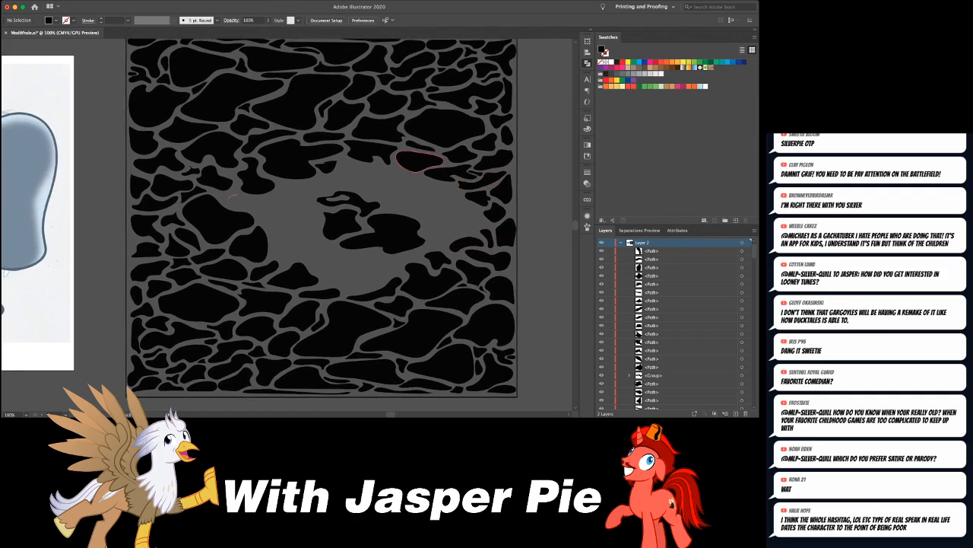
mouse_move(239, 194)
mouse_down()
mouse_move(281, 186)
mouse_move(277, 198)
mouse_up()
key(super+shift+a)
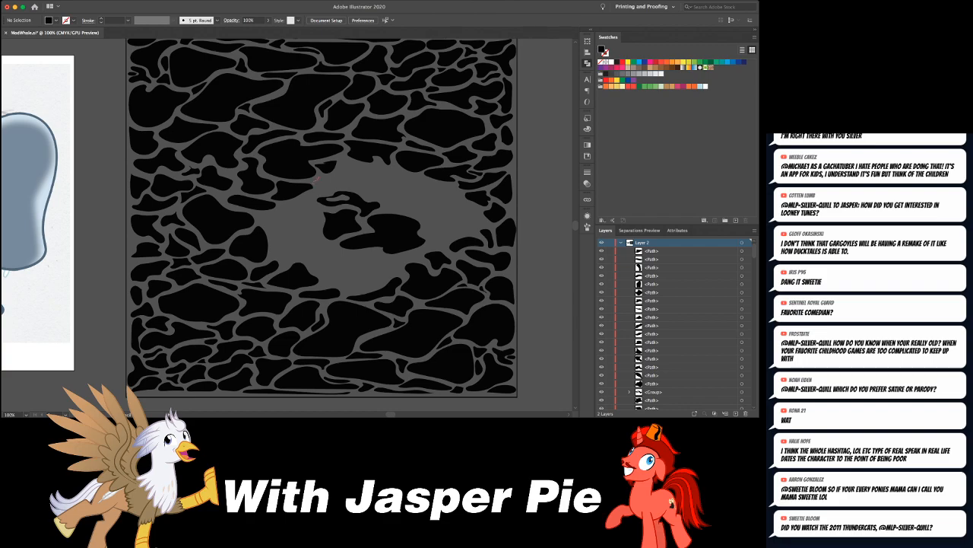
- Draw irregular blobs and a thin pointed one along the open gap's upper middle edge, above the central blobs
drag(317, 180, 318, 184)
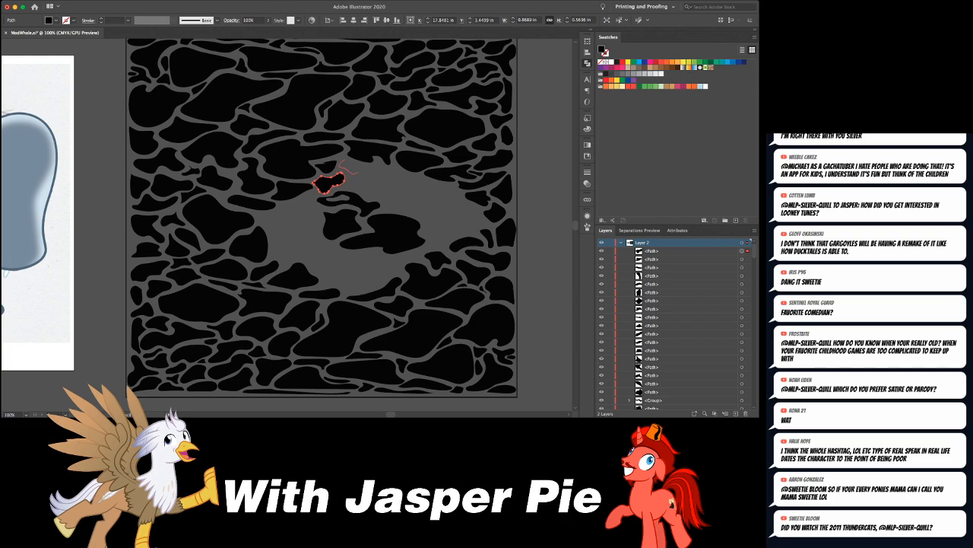
mouse_move(338, 164)
mouse_down()
mouse_move(375, 168)
mouse_move(263, 184)
mouse_up()
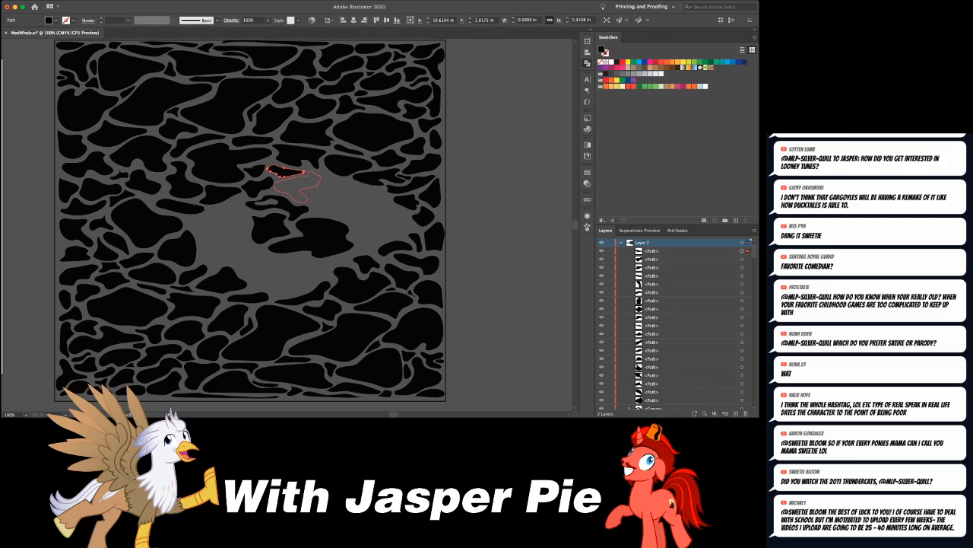
key(Delete)
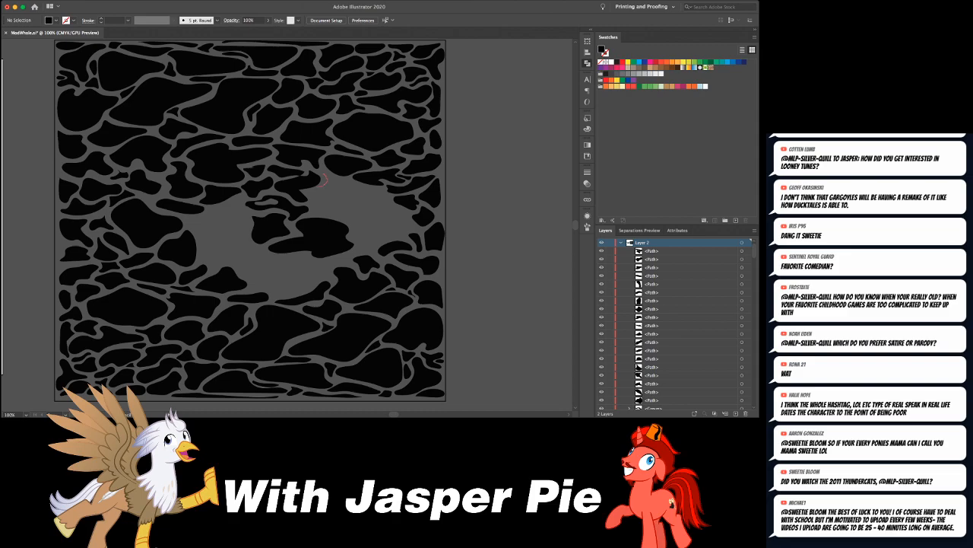
mouse_move(322, 193)
mouse_down()
mouse_move(347, 187)
mouse_move(333, 181)
mouse_move(321, 193)
mouse_up()
key(super+minus)
key(super+minus)
key(super+minus)
key(super+shift+a)
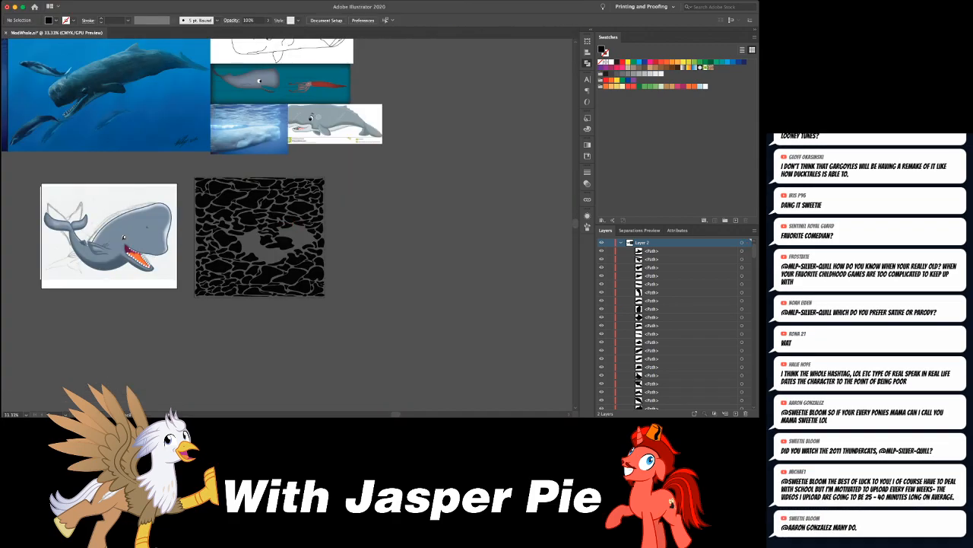
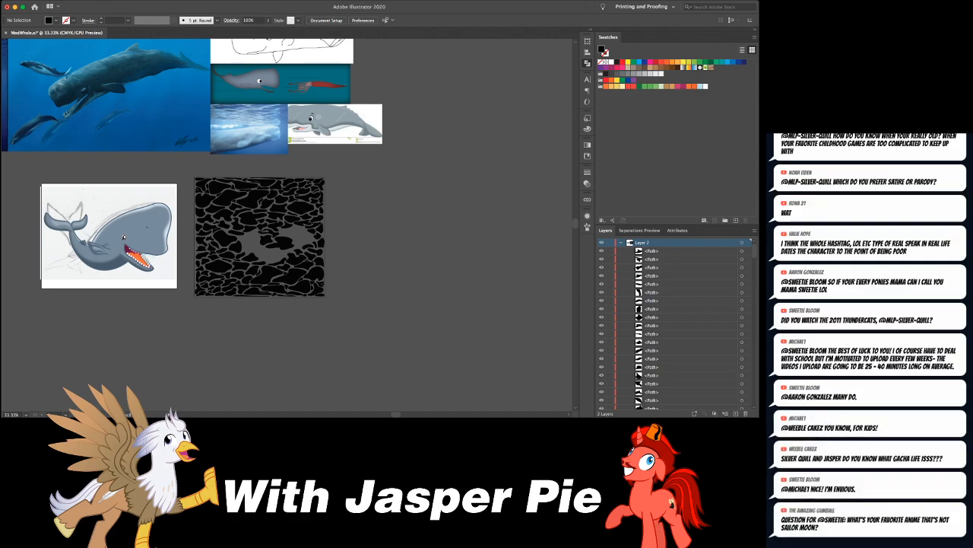
- Draw three black freehand ripple shapes in the gap just below and to the right of the large central shape of the water pattern
key(super+equal)
key(super+equal)
key(super+equal)
key(super+equal)
key(super+equal)
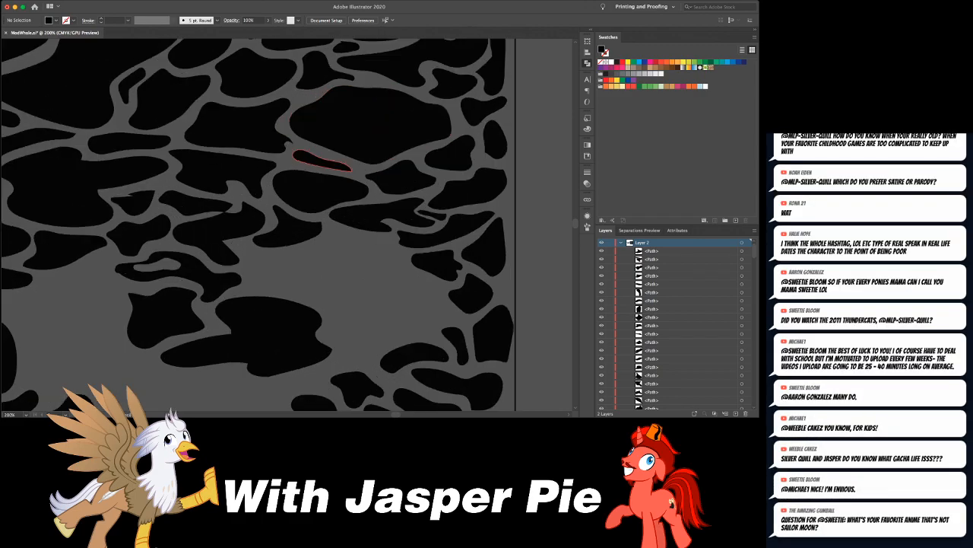
scroll(319, 160, down, 5)
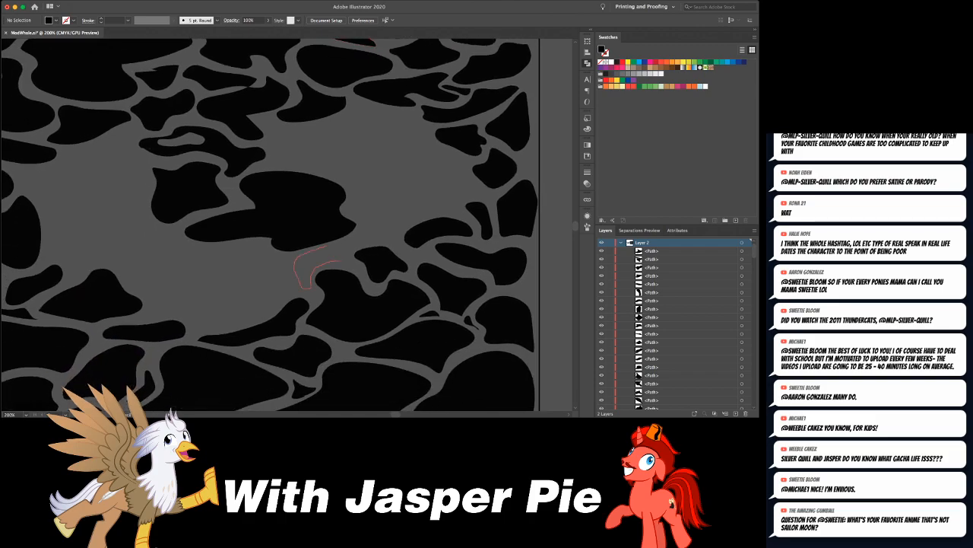
click(320, 255)
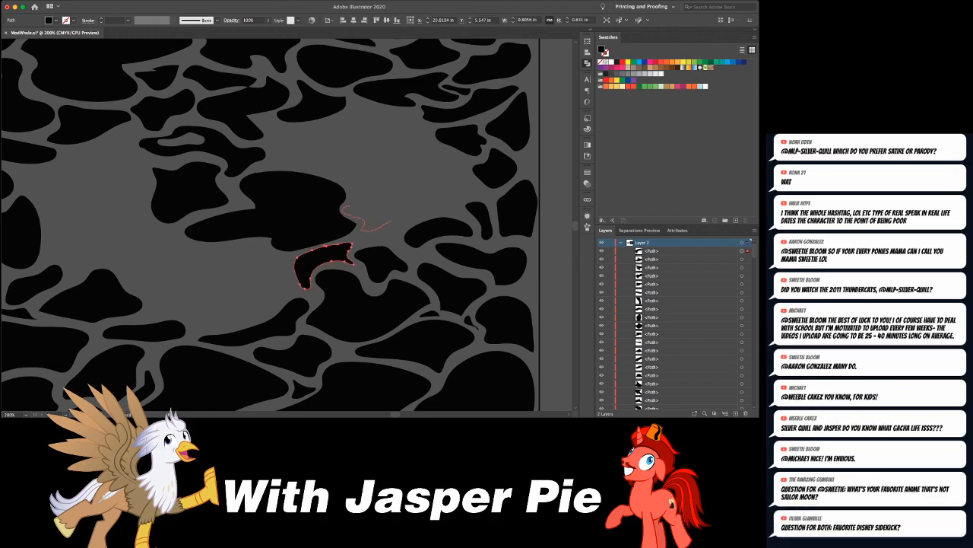
drag(348, 207, 344, 209)
key(super+shift+a)
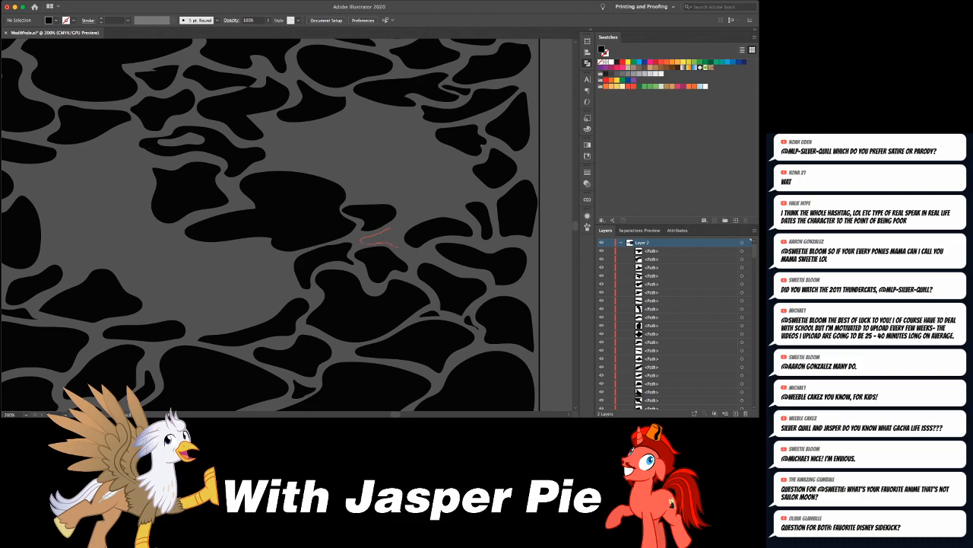
drag(404, 225, 402, 225)
key(super+shift+a)
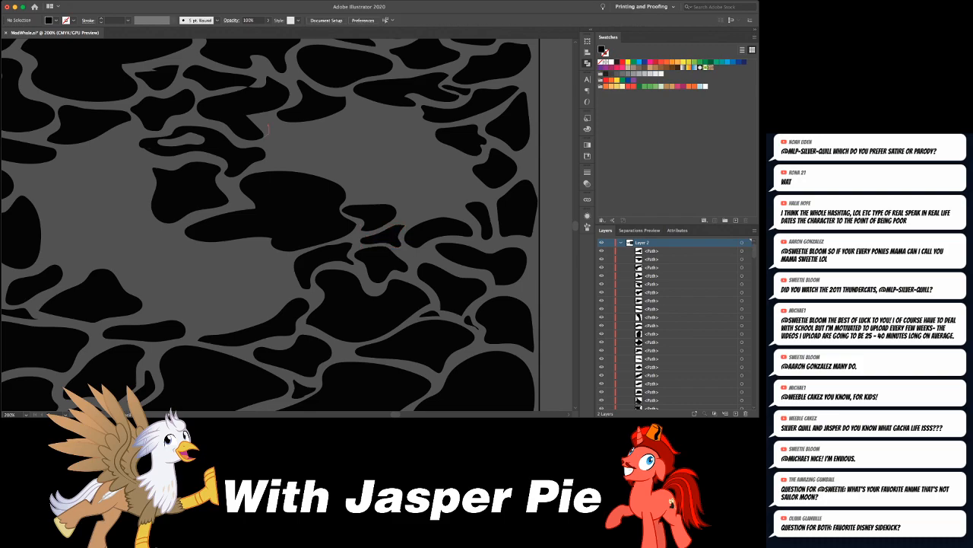
- Draw four small black freehand shapes along the upper edge of the pattern's right-hand open gap
mouse_move(286, 151)
mouse_down()
mouse_move(293, 138)
mouse_move(276, 127)
mouse_move(265, 138)
mouse_up()
key(super+shift+a)
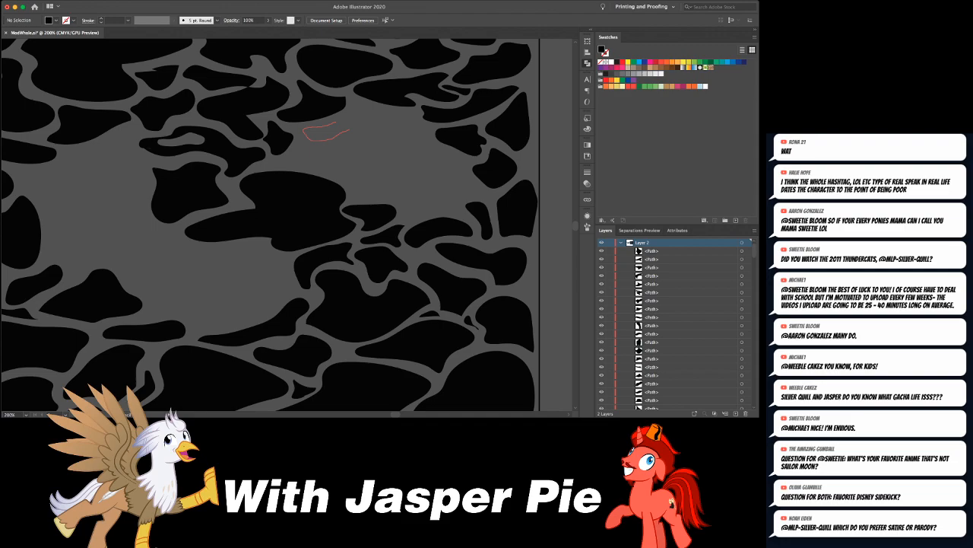
drag(350, 129, 337, 122)
mouse_move(353, 101)
mouse_down()
mouse_move(389, 111)
mouse_move(347, 104)
mouse_up()
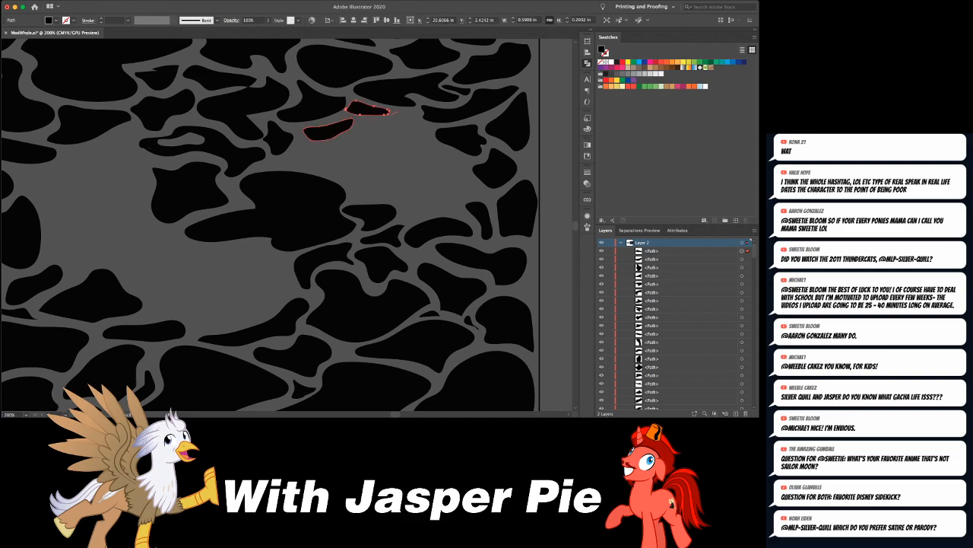
mouse_move(408, 128)
mouse_down()
mouse_move(417, 115)
mouse_move(396, 113)
mouse_up()
key(super+shift+a)
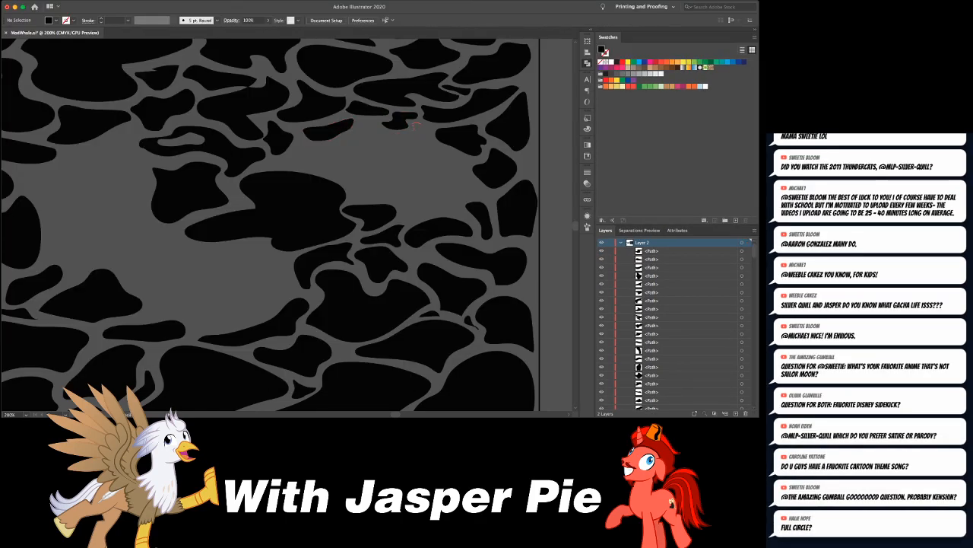
- Add a notched black shape and a tiny sliver at the upper-right corner of the right-hand gap
drag(430, 146, 413, 130)
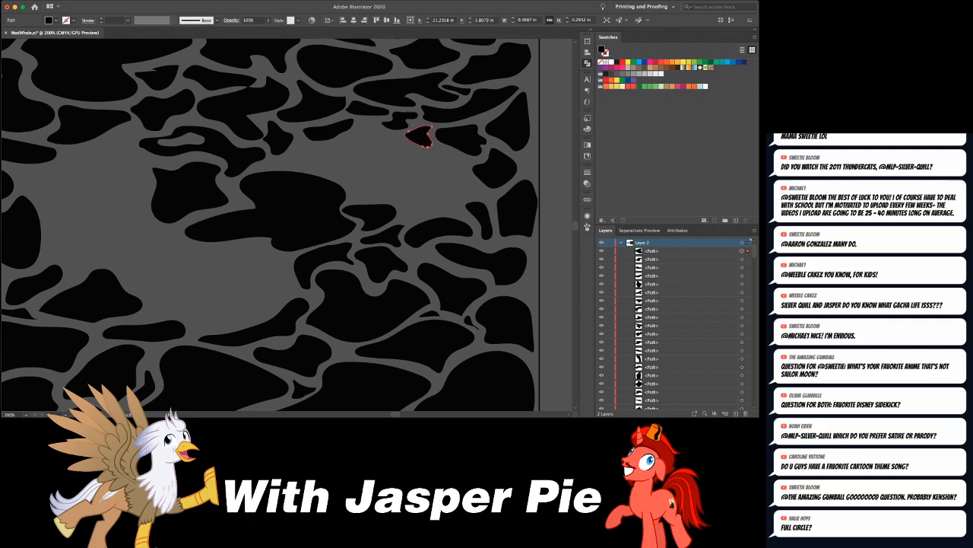
key(super+equal)
key(super+equal)
key(super+shift+a)
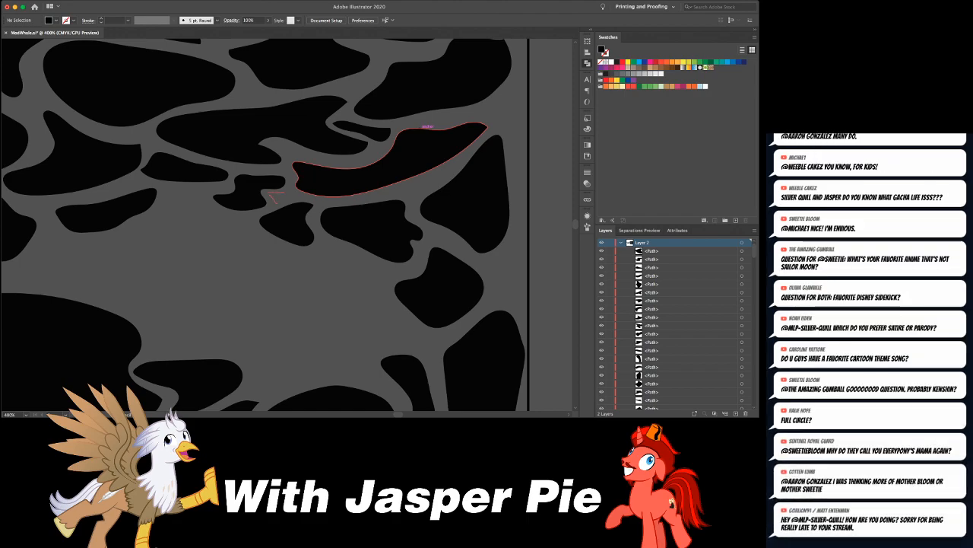
drag(272, 194, 270, 192)
- Draw a small pointed black shape and a long thin sliver in the channels below the right-hand gap
mouse_move(334, 232)
mouse_down()
mouse_move(334, 194)
mouse_move(393, 132)
mouse_move(411, 92)
mouse_up()
scroll(287, 225, down, 3)
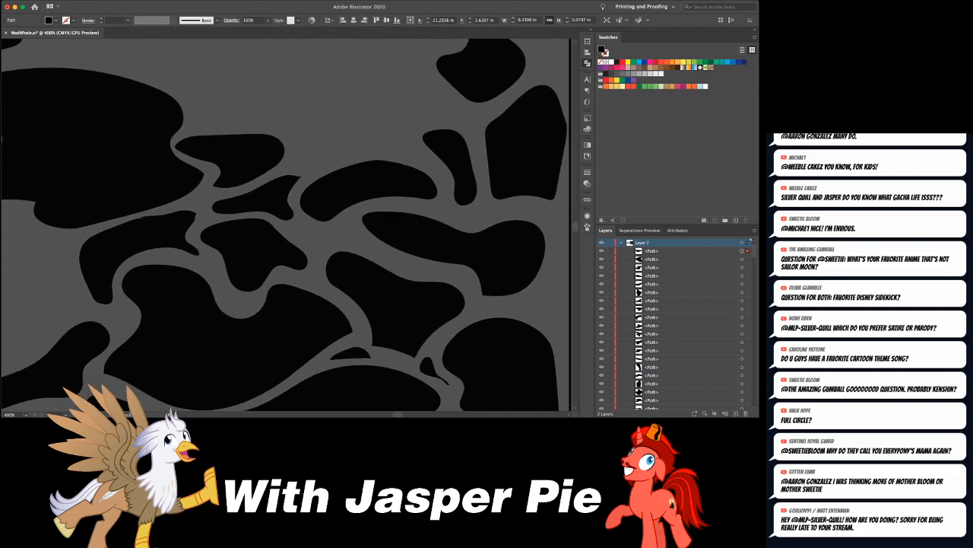
mouse_move(294, 231)
mouse_down()
mouse_move(346, 243)
mouse_move(340, 225)
mouse_up()
key(super+shift+a)
drag(449, 255, 395, 186)
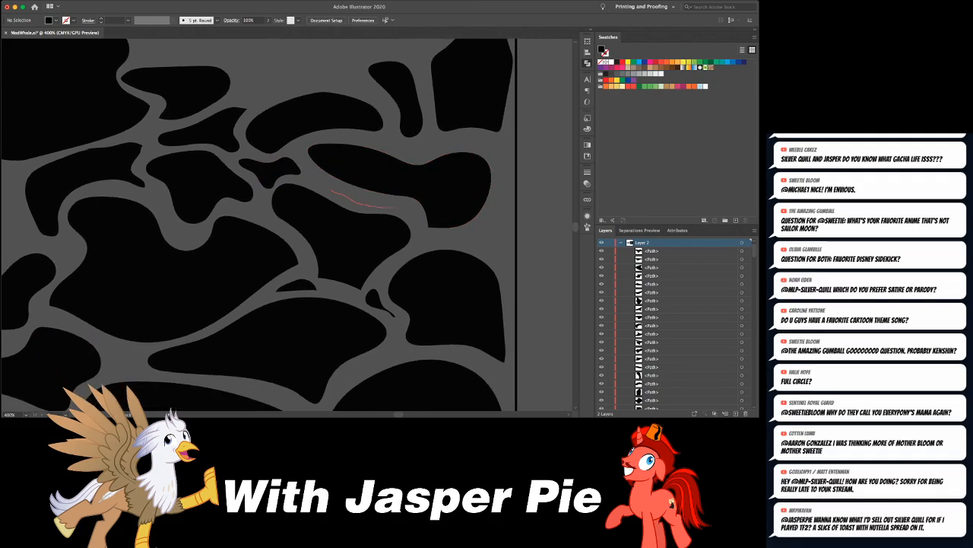
drag(389, 200, 331, 189)
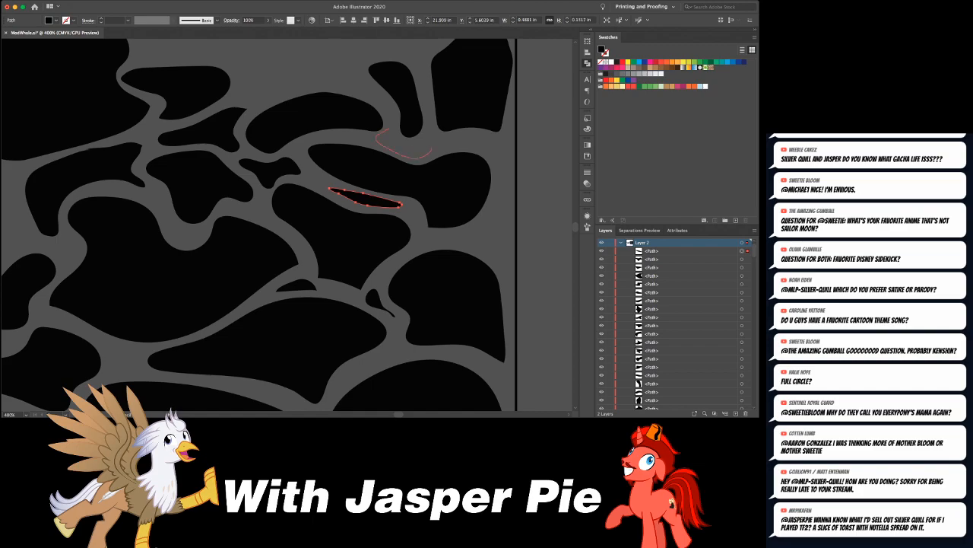
- Fill the channels near the pattern's right edge with small black freehand shapes, including a curved band and a triangular piece
drag(395, 133, 390, 129)
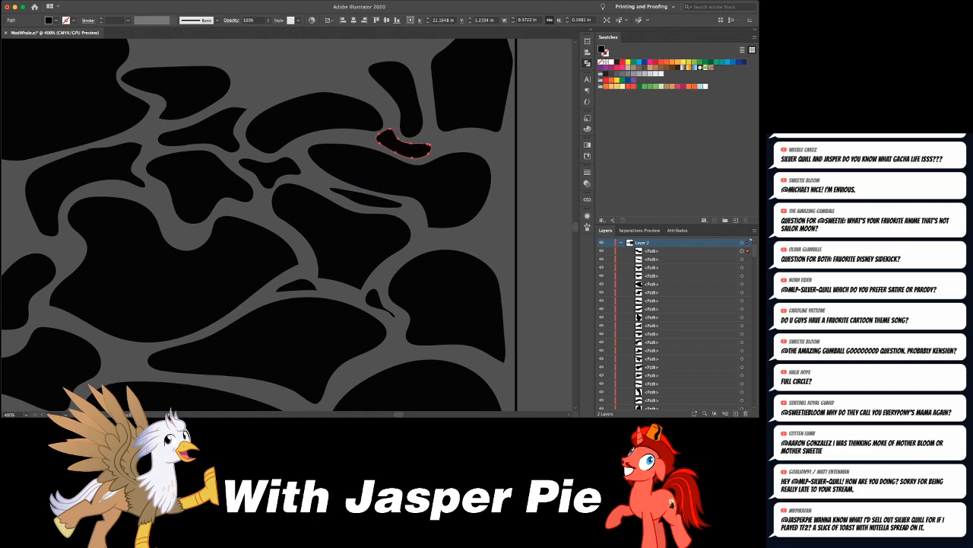
mouse_move(495, 153)
mouse_down()
mouse_move(502, 142)
mouse_move(473, 134)
mouse_up()
mouse_move(449, 233)
mouse_down()
mouse_move(474, 246)
mouse_move(448, 235)
mouse_up()
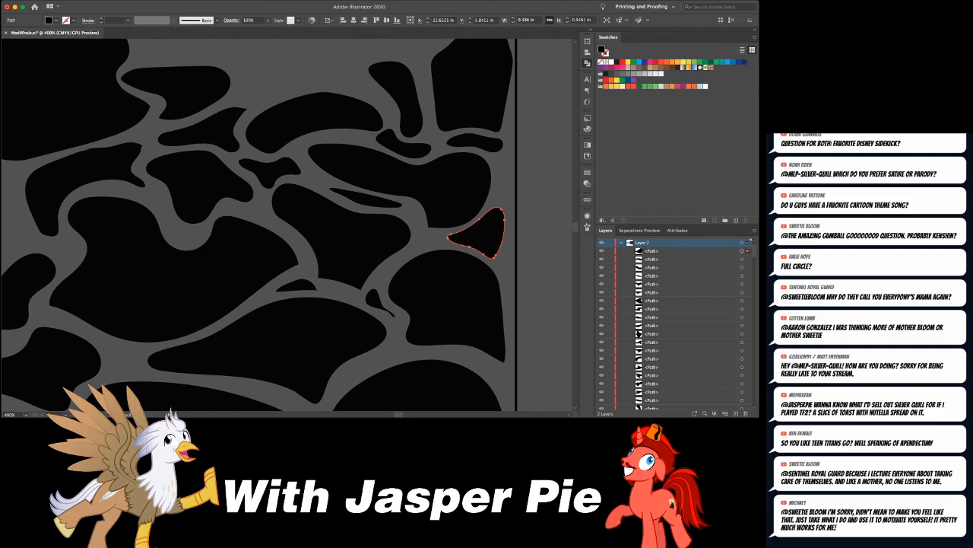
drag(416, 221, 413, 223)
key(super+minus)
key(super+minus)
key(super+minus)
key(super+shift+a)
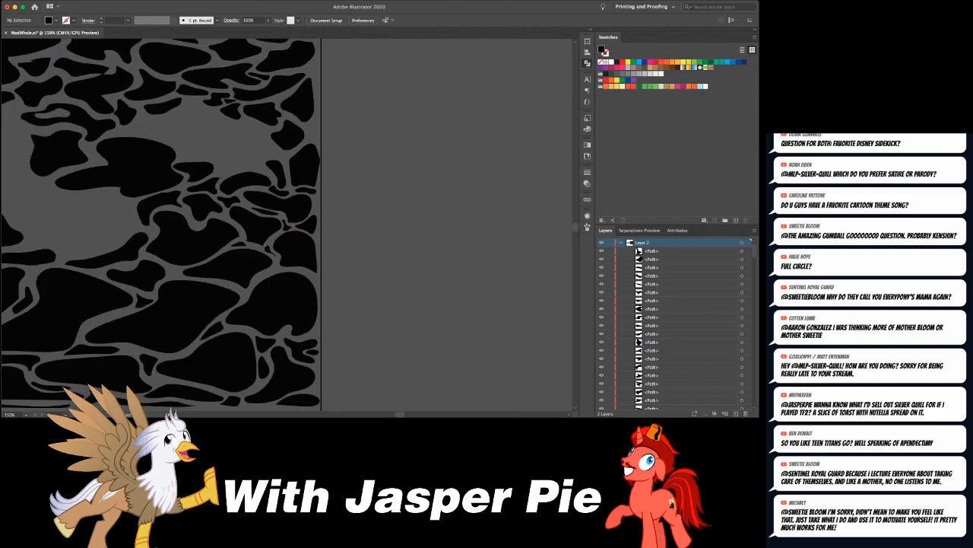
- Draw a large irregular black shape, about 1.42 by 0.96 in, in the upper part of the left-hand open gap
scroll(415, 224, left, 10)
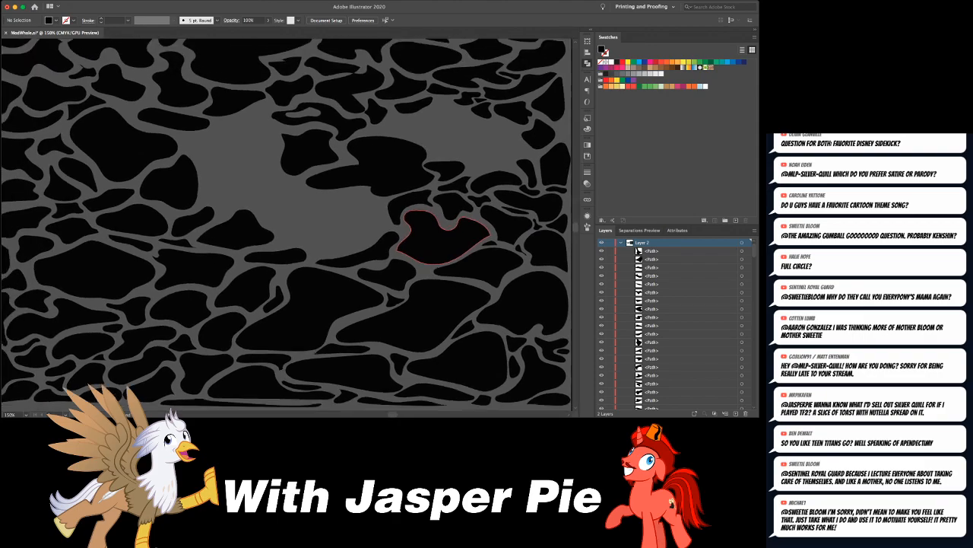
key(super+minus)
key(super+minus)
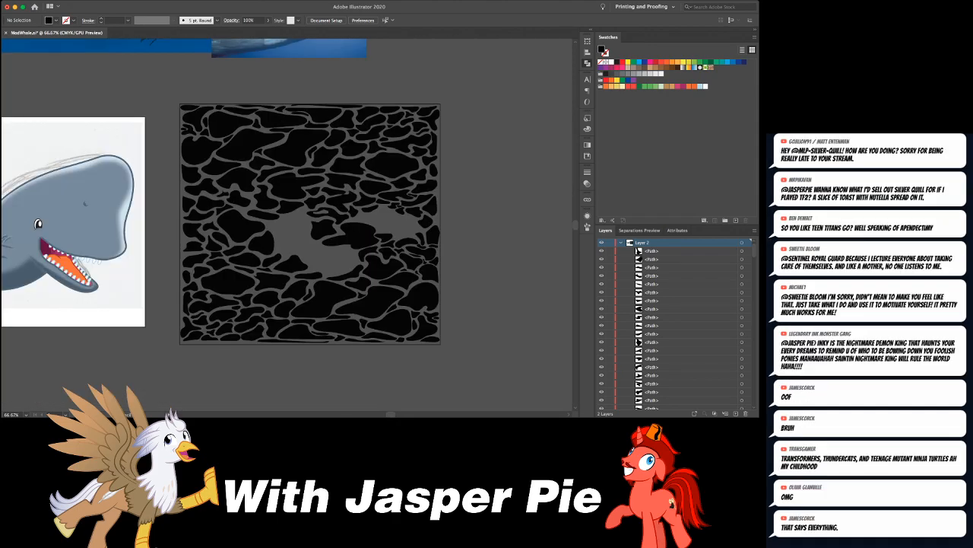
key(super+equal)
key(super+equal)
key(super+equal)
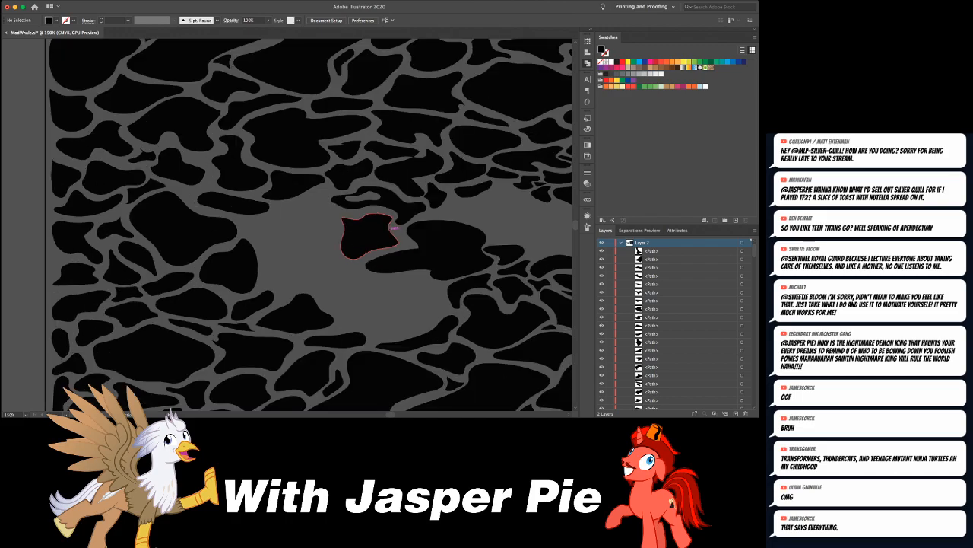
drag(270, 201, 232, 226)
drag(294, 256, 337, 227)
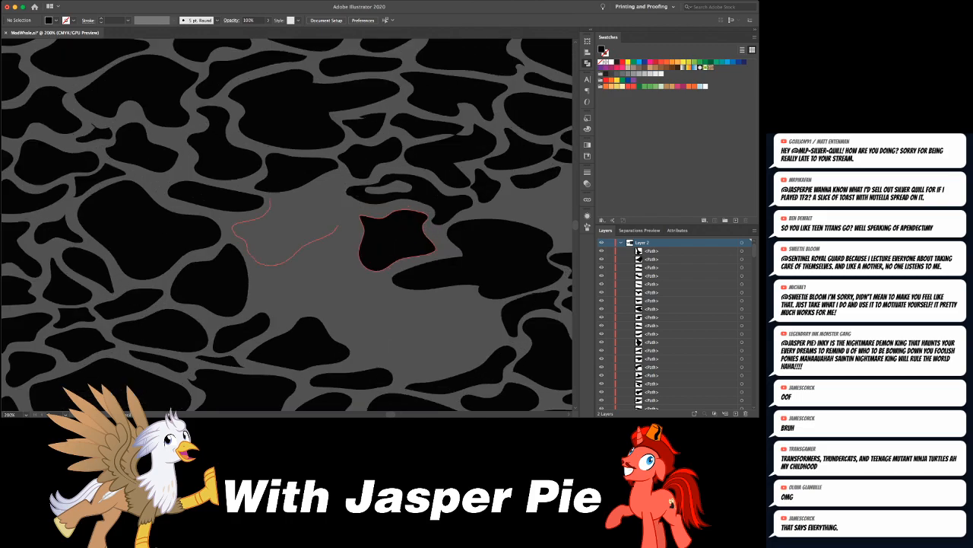
drag(271, 201, 269, 202)
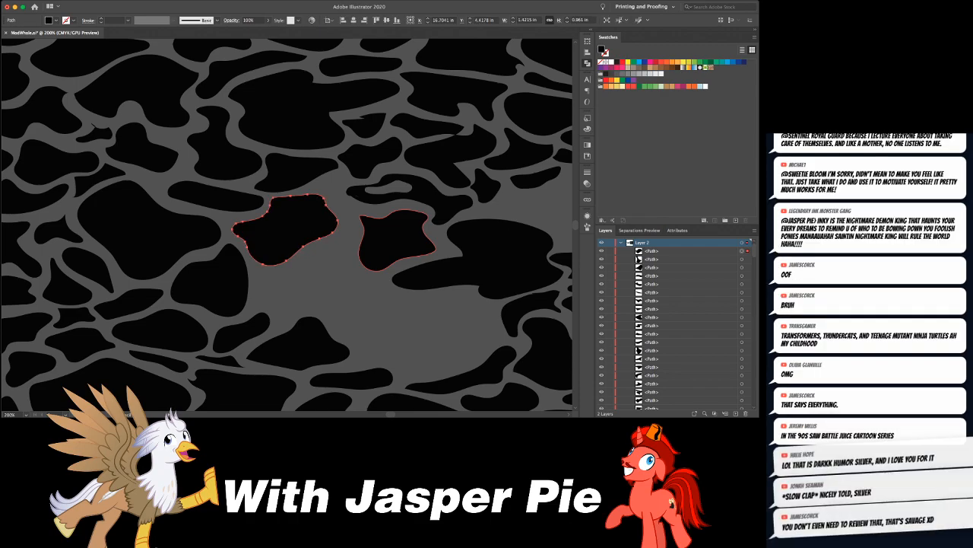
- Surround the left-hand gap's upper shapes with a small hook, an elongated curved shape, an L-shaped piece and a thin connector sliver
mouse_move(338, 177)
mouse_down()
mouse_move(349, 228)
mouse_move(350, 204)
mouse_up()
drag(327, 243, 296, 267)
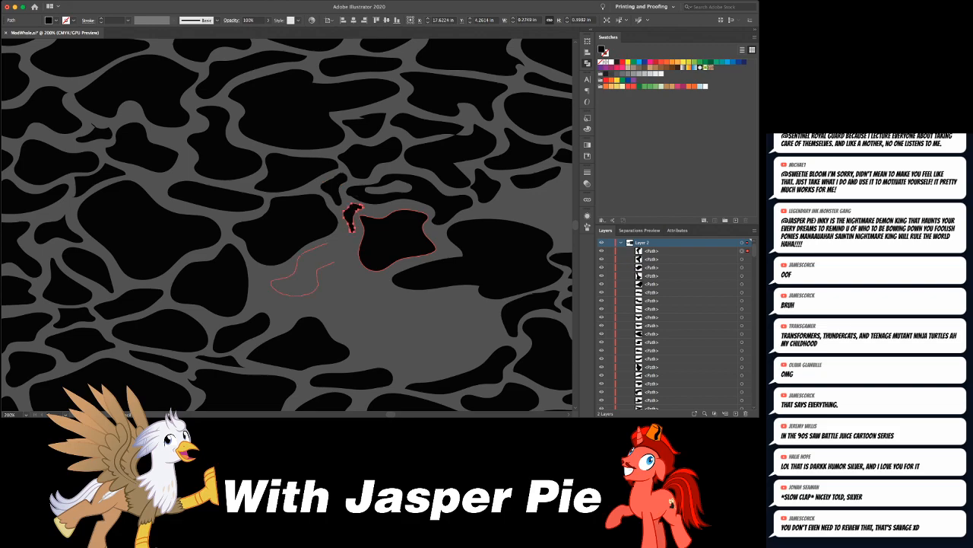
drag(344, 237, 340, 237)
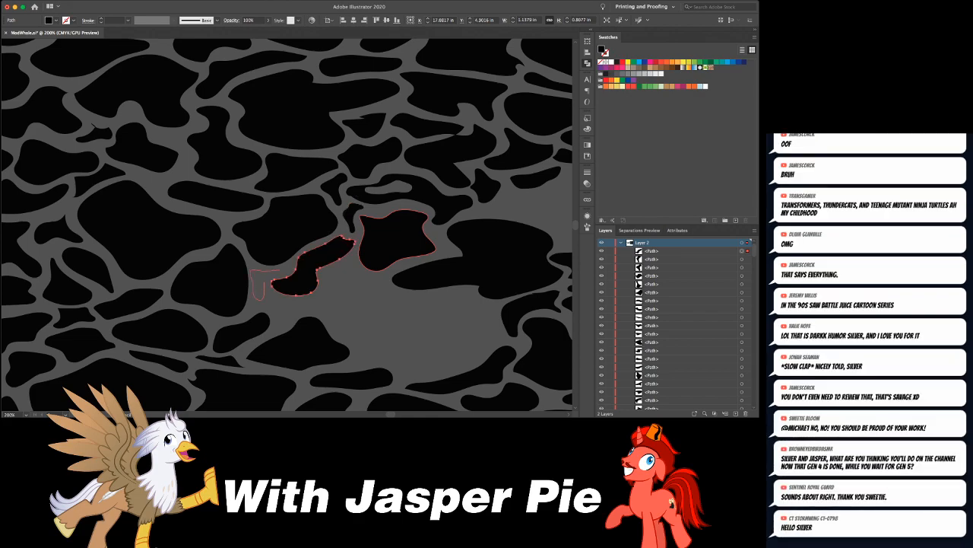
drag(285, 270, 282, 272)
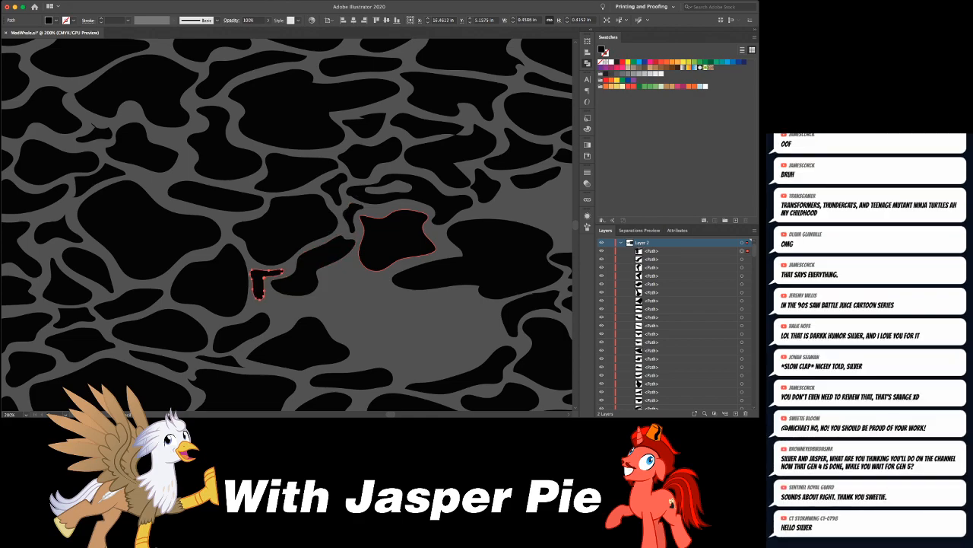
key(super+shift+a)
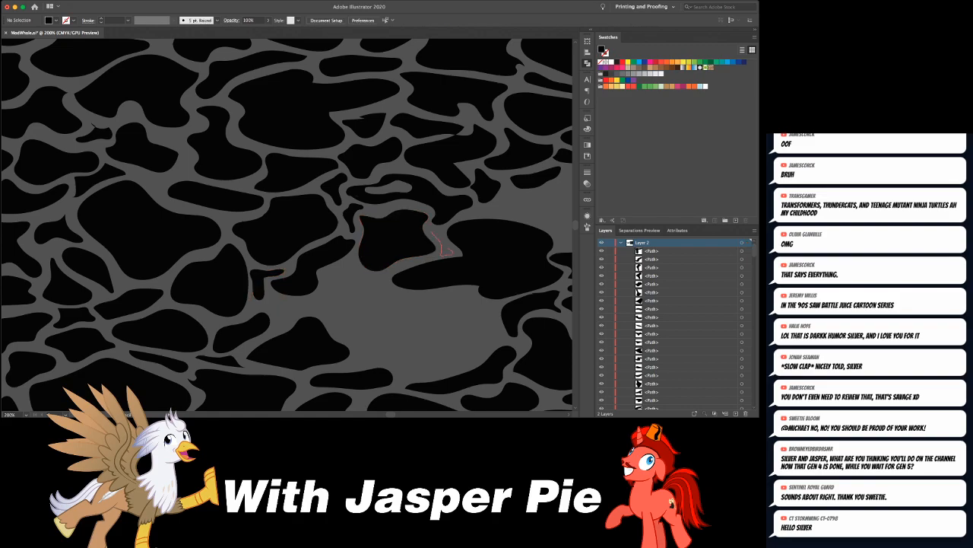
drag(449, 249, 432, 232)
key(super+shift+a)
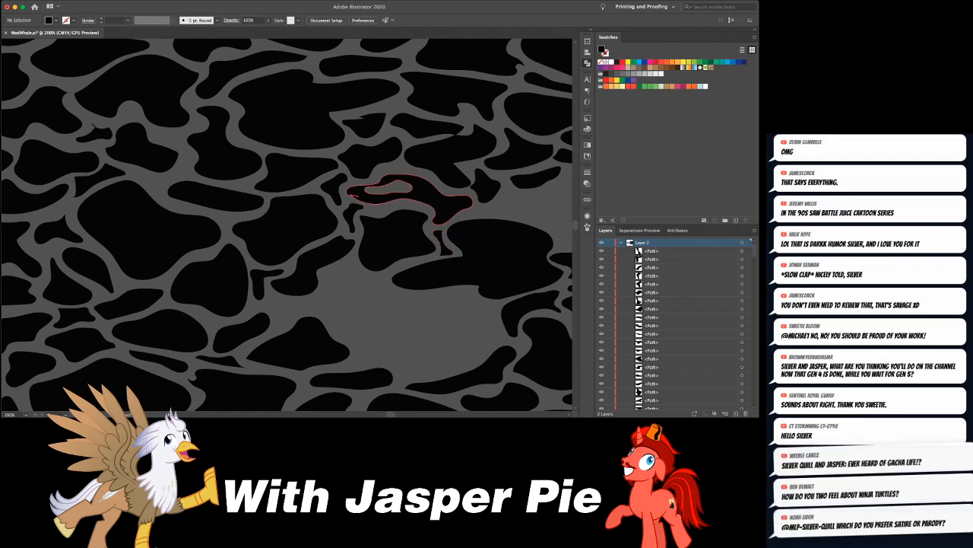
- Draw a star-like black shape and a small notched shape in the left-hand gap, plus a sliver in the channel farther left
drag(491, 181, 375, 143)
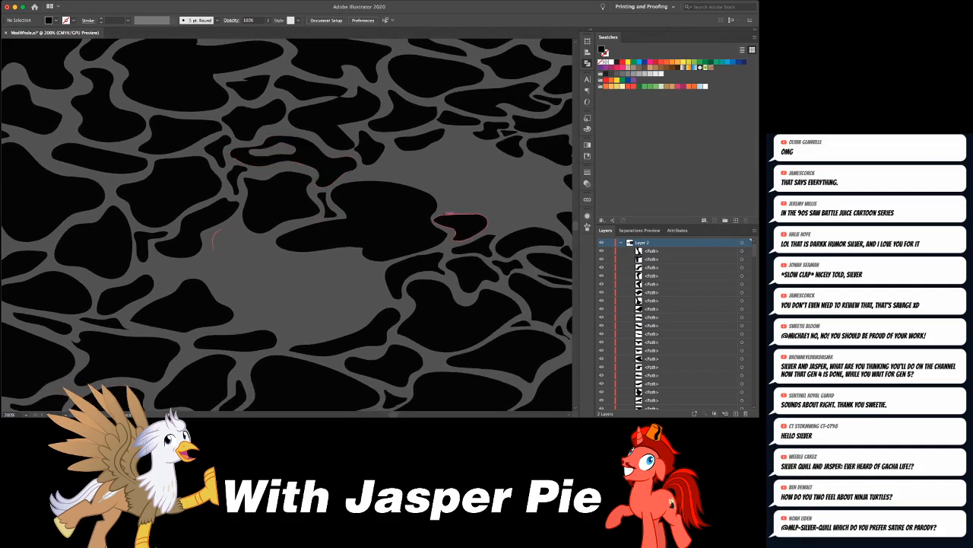
mouse_move(206, 268)
mouse_down()
mouse_move(241, 273)
mouse_move(262, 258)
mouse_move(269, 248)
mouse_move(221, 230)
mouse_up()
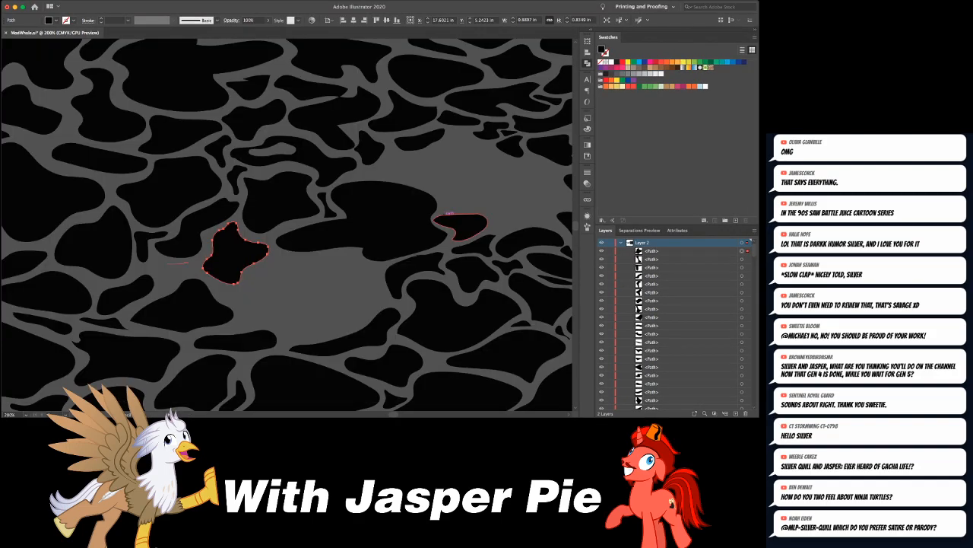
mouse_move(190, 263)
mouse_down()
mouse_move(285, 268)
mouse_move(431, 246)
mouse_up()
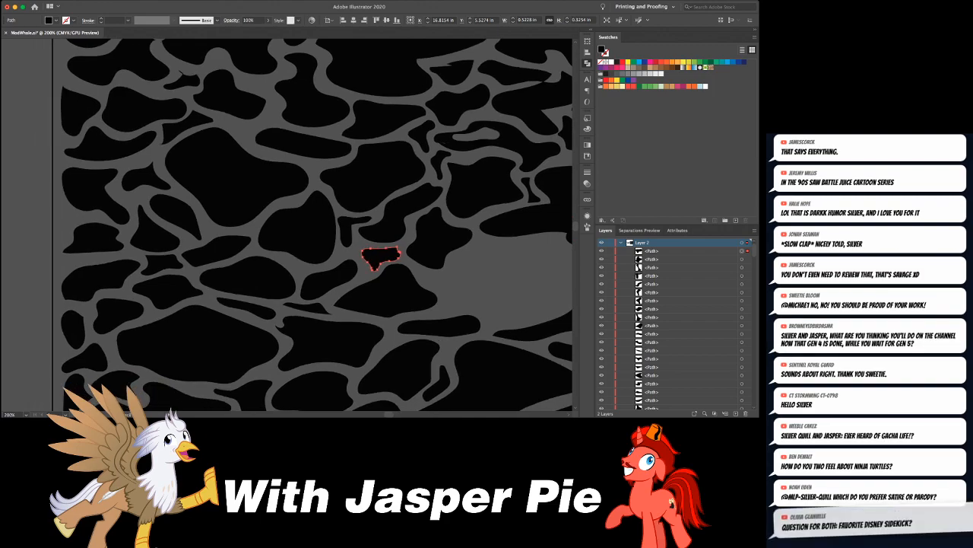
drag(301, 202, 300, 198)
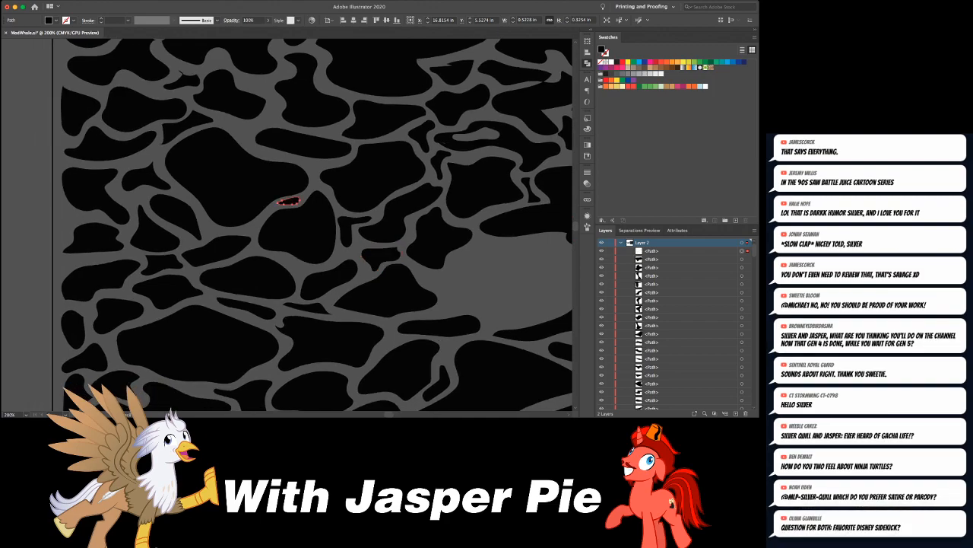
- Draw three small black filler shapes in the wide channels of the pattern's upper-left area, including a dome-shaped piece
key(super+minus)
key(super+minus)
key(super+minus)
key(super+minus)
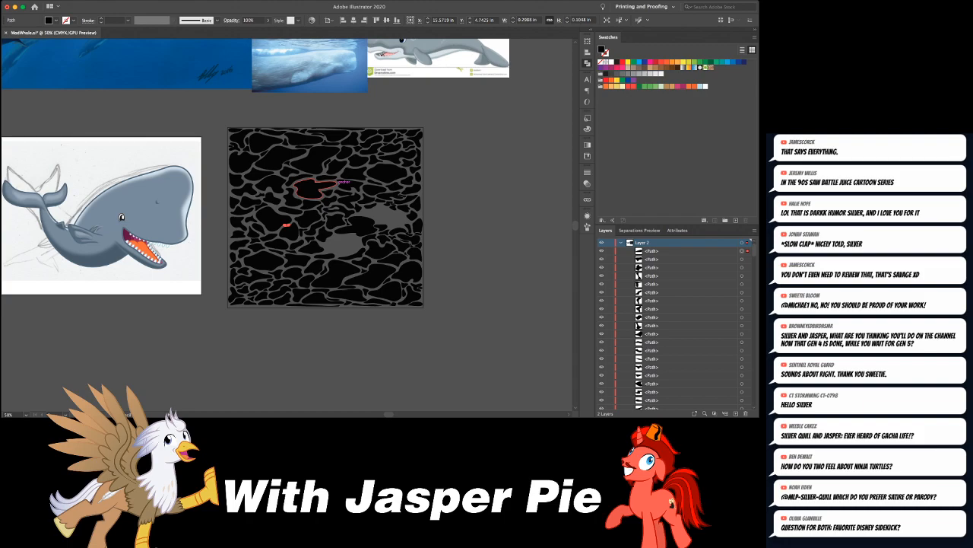
key(super+equal)
key(super+equal)
key(super+equal)
key(super+equal)
key(super+equal)
drag(411, 186, 518, 282)
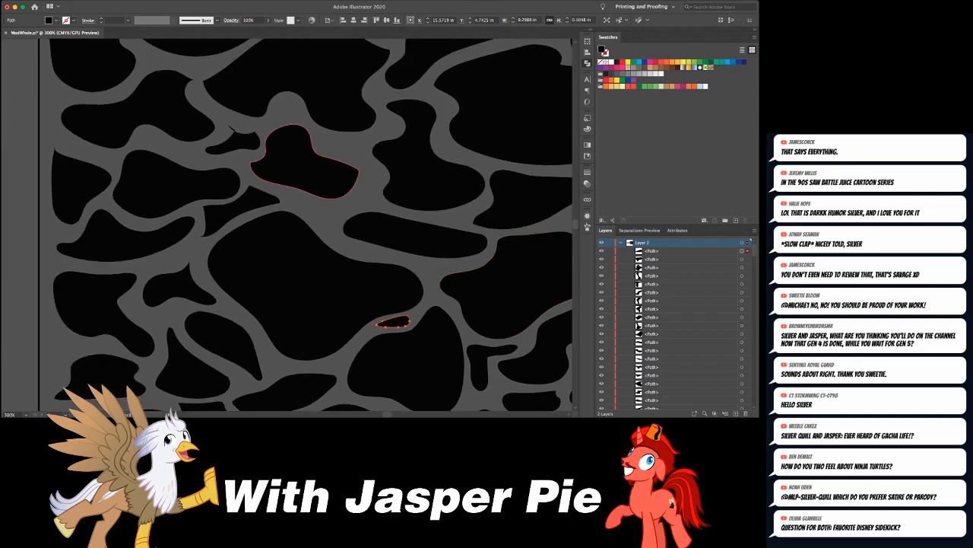
mouse_move(324, 138)
mouse_down()
mouse_move(344, 137)
mouse_move(324, 137)
mouse_up()
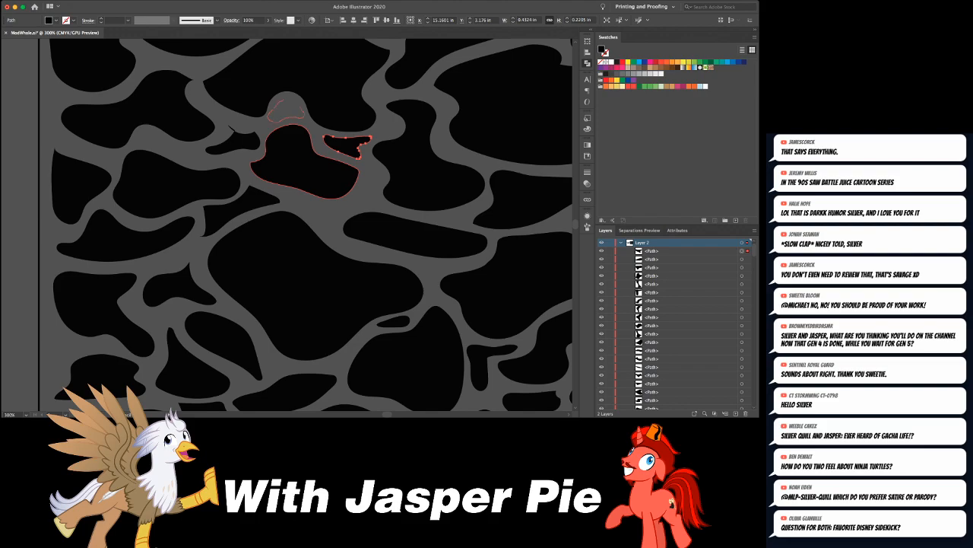
drag(283, 100, 303, 112)
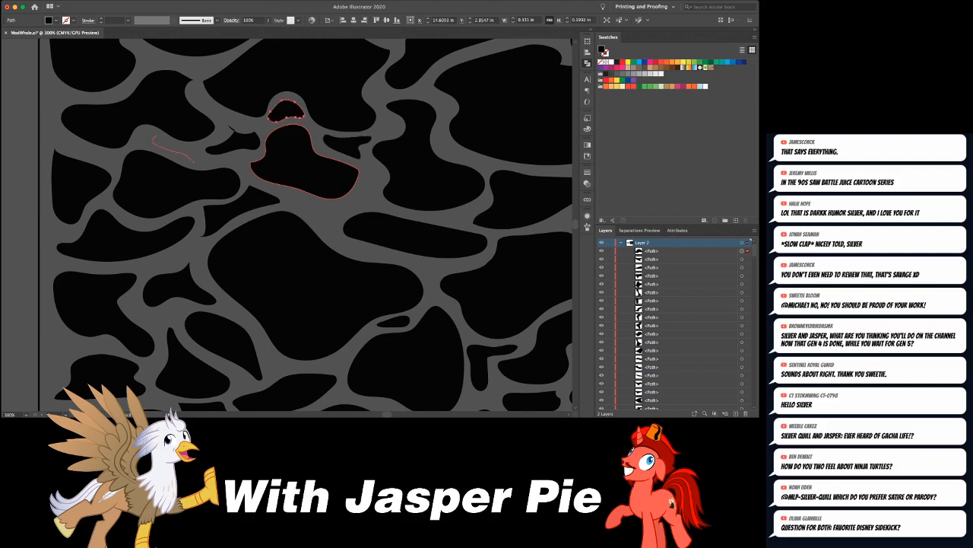
drag(153, 142, 156, 137)
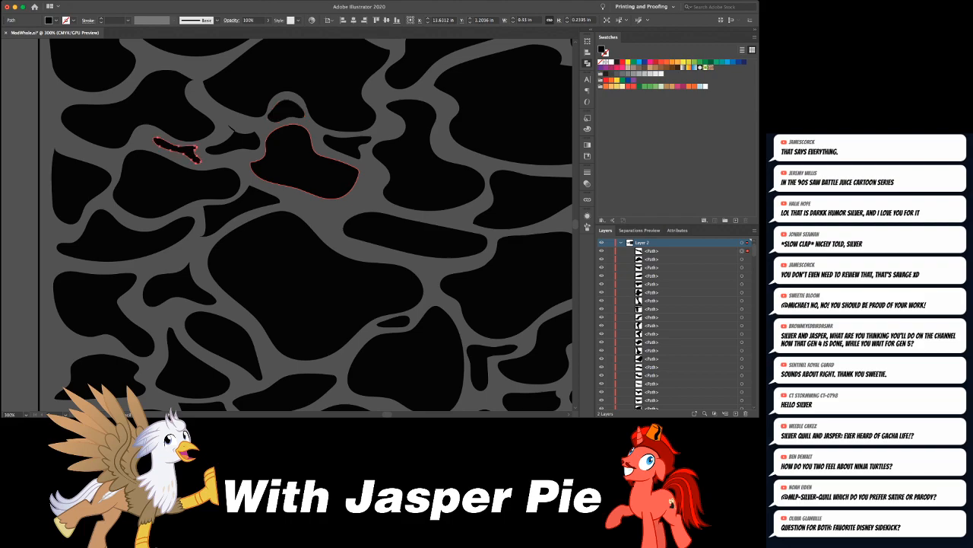
- Draw a small shoe-shaped black filler in the channel left of the bell-shaped piece and adjust its upper anchor points
mouse_move(236, 156)
mouse_down()
mouse_move(248, 157)
mouse_move(237, 156)
mouse_move(227, 127)
mouse_move(255, 131)
mouse_up()
key(a)
click(229, 126)
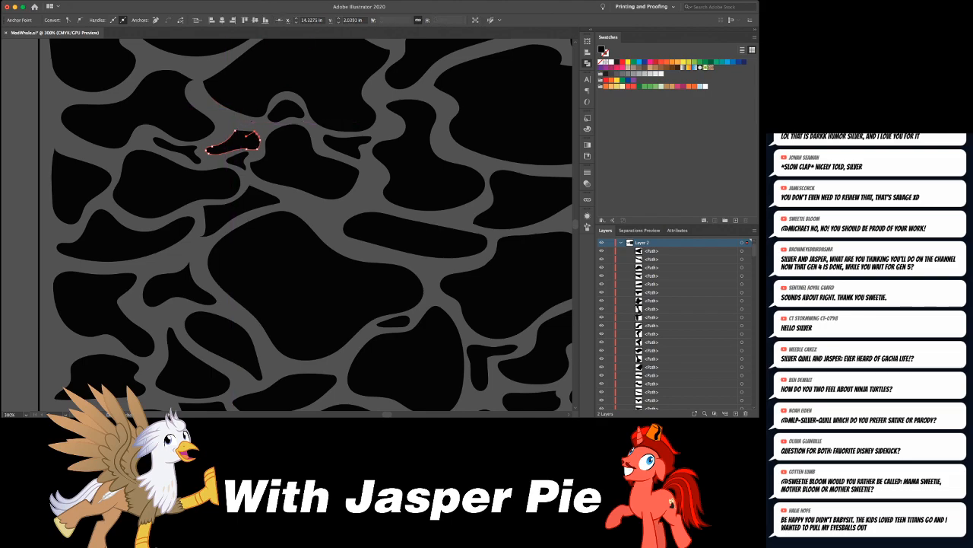
click(257, 134)
click(236, 130)
drag(231, 139, 222, 145)
click(256, 132)
drag(256, 132, 232, 134)
click(235, 130)
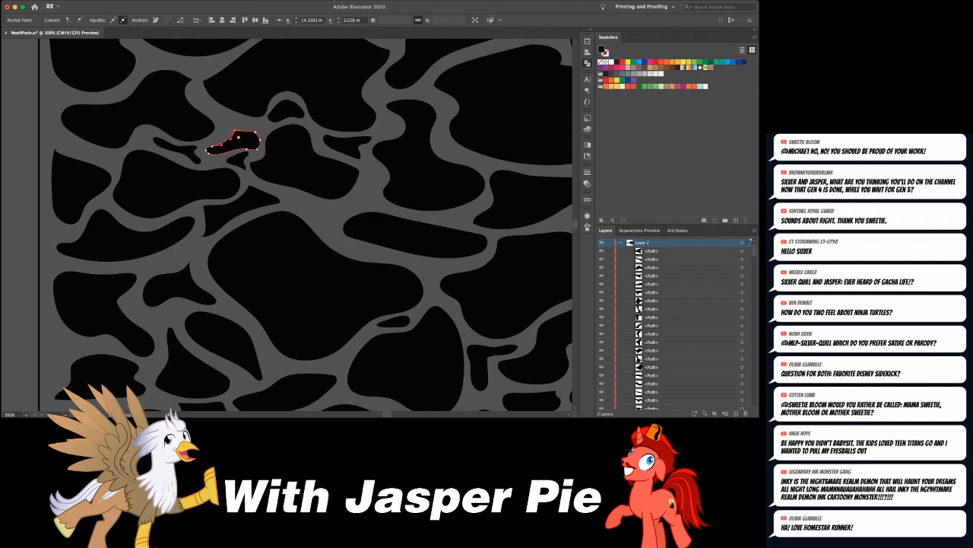
click(249, 173)
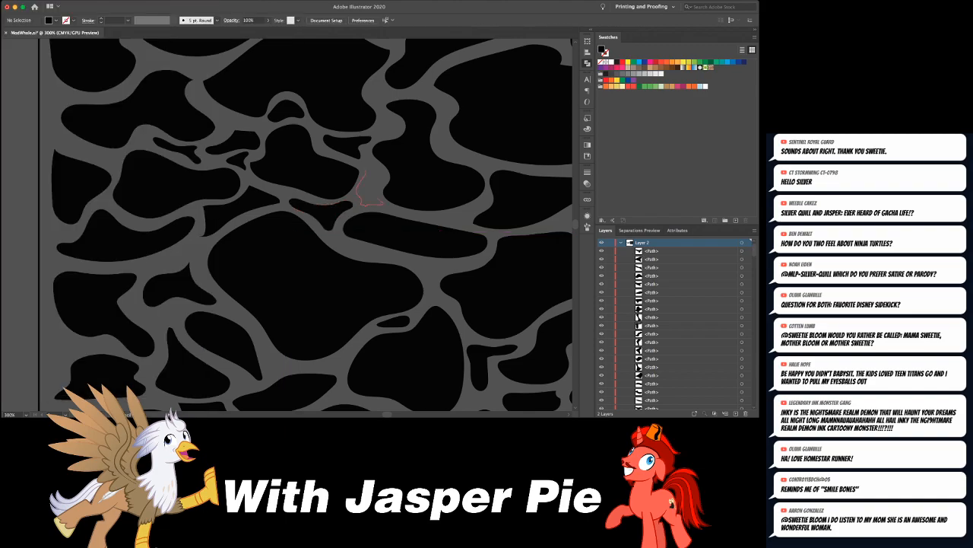
- Fill the channels farther right with a notched piece about 0.27 by 0.33 in, a small teardrop, a small diamond-like piece and a long curved sliver
click(372, 186)
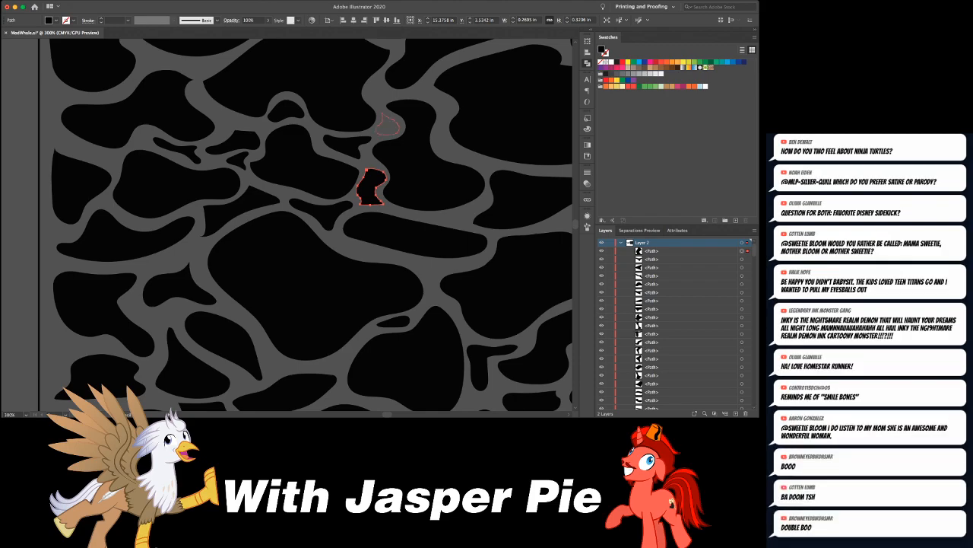
drag(379, 123, 383, 114)
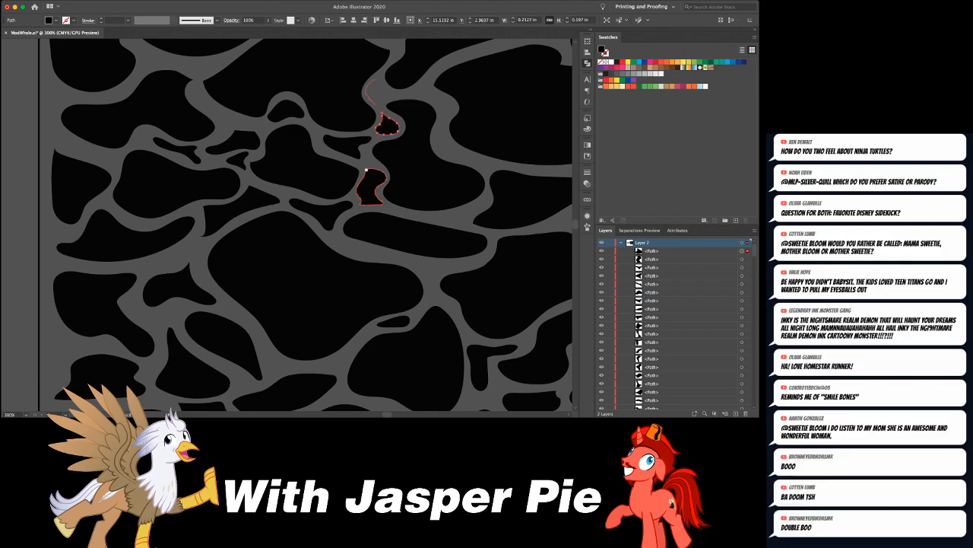
mouse_move(384, 89)
mouse_down()
mouse_move(377, 80)
mouse_move(332, 96)
mouse_move(244, 98)
mouse_up()
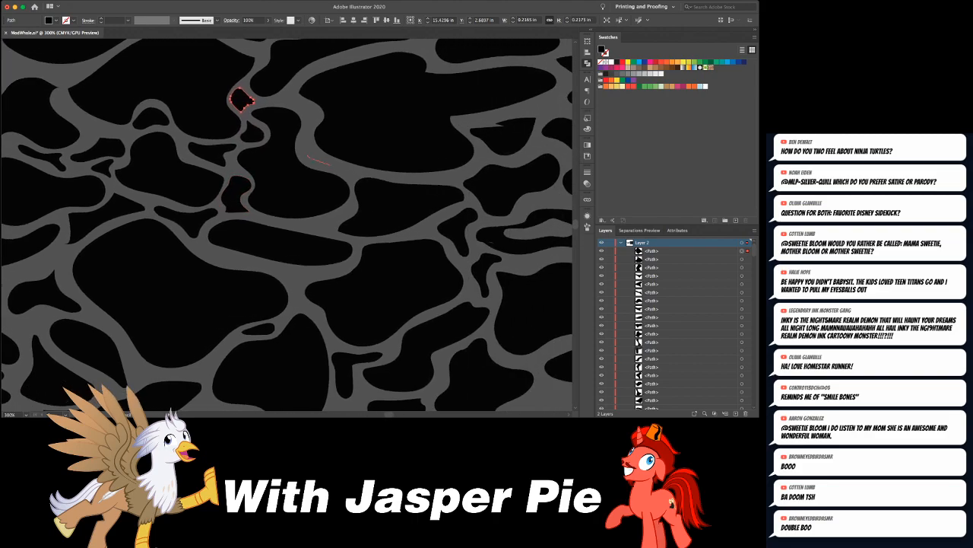
mouse_move(308, 156)
mouse_down()
mouse_move(305, 141)
mouse_move(309, 155)
mouse_move(345, 167)
mouse_up()
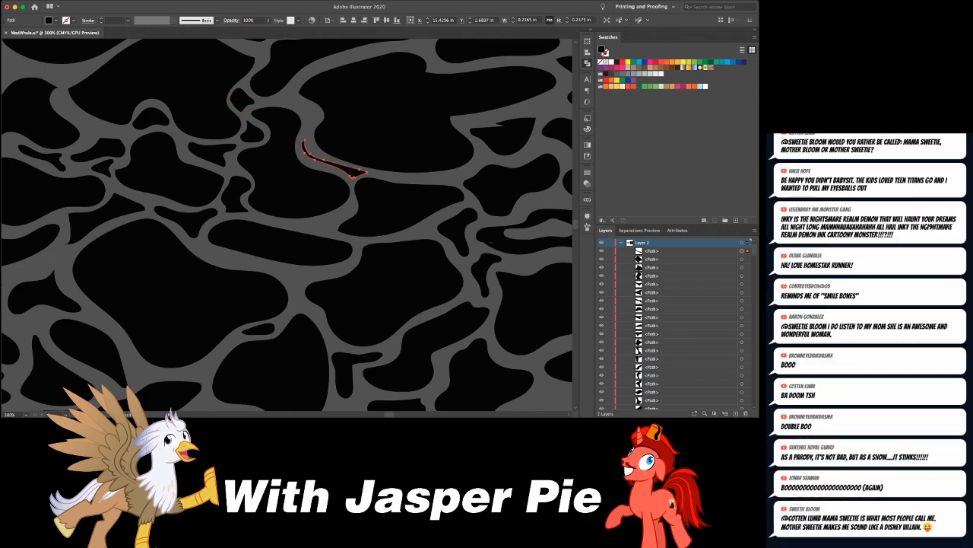
key(super+shift+a)
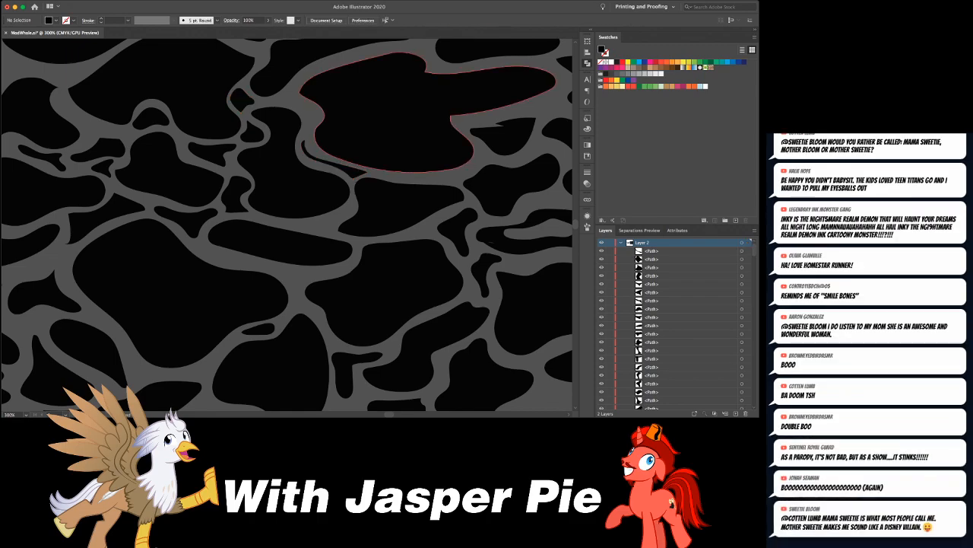
- Draw a boot-shaped piece about 0.95 by 0.49 in and a rounded piece about 0.86 by 0.59 in in the lower open gap
drag(530, 392, 304, 173)
drag(306, 181, 317, 174)
mouse_move(271, 200)
mouse_down()
mouse_move(303, 220)
mouse_move(326, 195)
mouse_move(375, 183)
mouse_up()
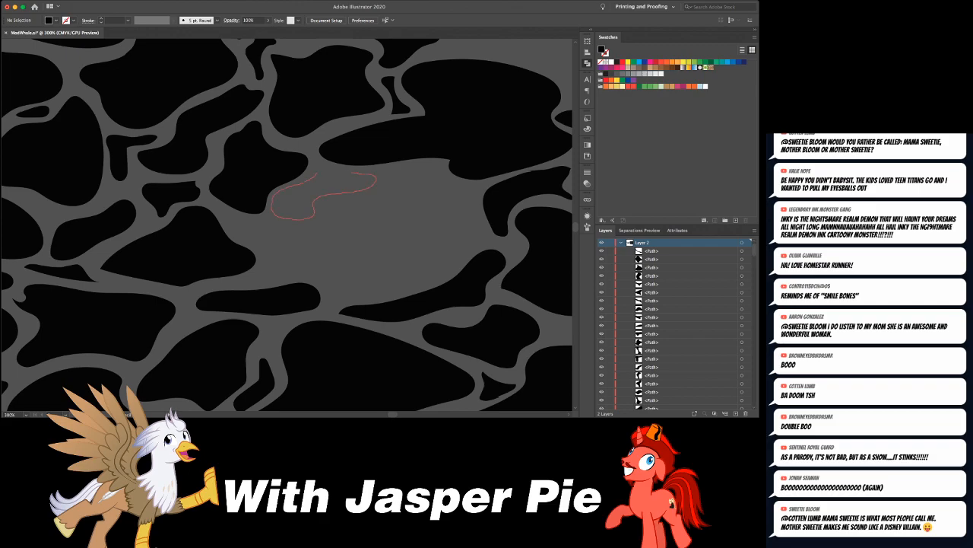
drag(317, 167, 316, 173)
mouse_move(425, 165)
mouse_down()
mouse_move(411, 167)
mouse_move(386, 199)
mouse_move(403, 218)
mouse_up()
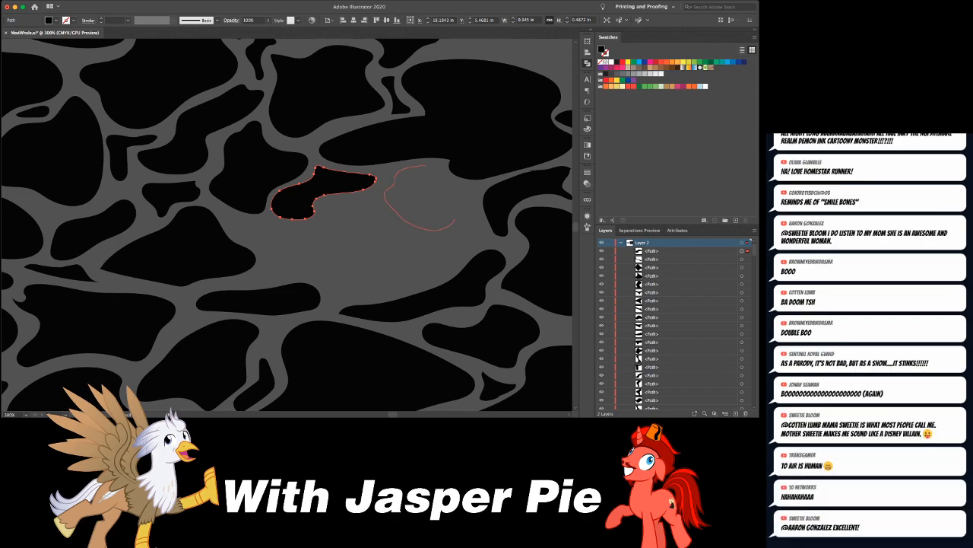
drag(478, 186, 427, 164)
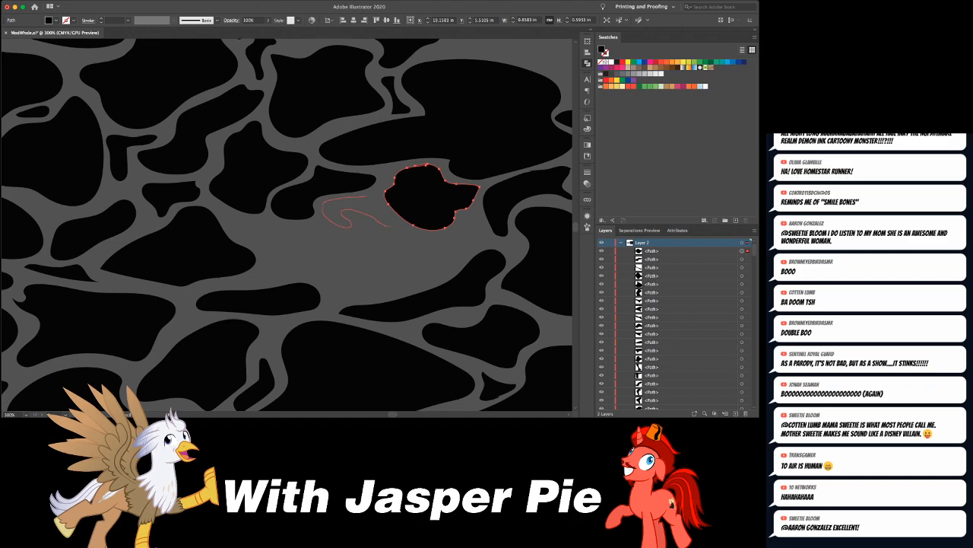
- Draw a curled filler between the boot-shaped and rounded pieces, and a triangular piece about 0.31 by 0.24 in below the L-shaped piece
drag(379, 202, 368, 196)
key(super+shift+a)
mouse_move(181, 104)
mouse_down()
mouse_move(373, 169)
mouse_move(433, 166)
mouse_up()
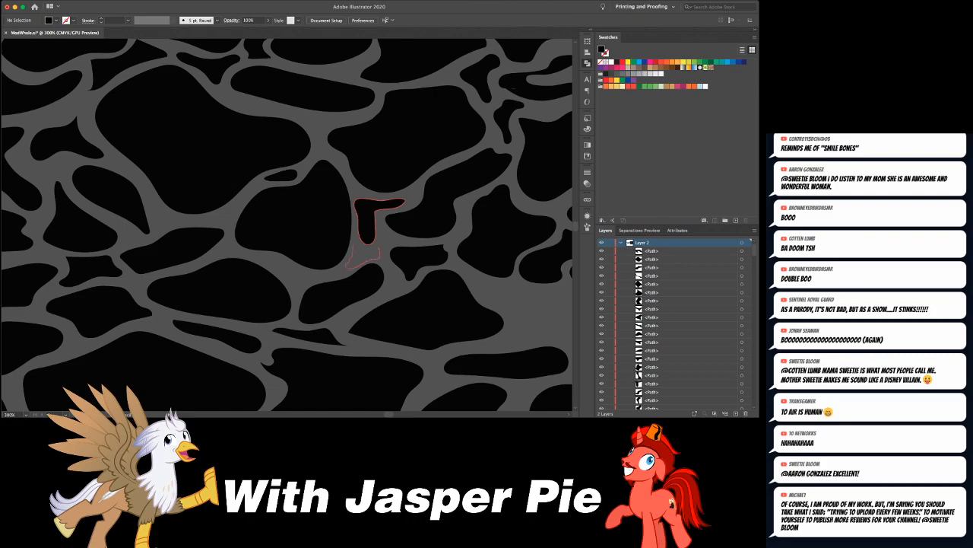
click(366, 224)
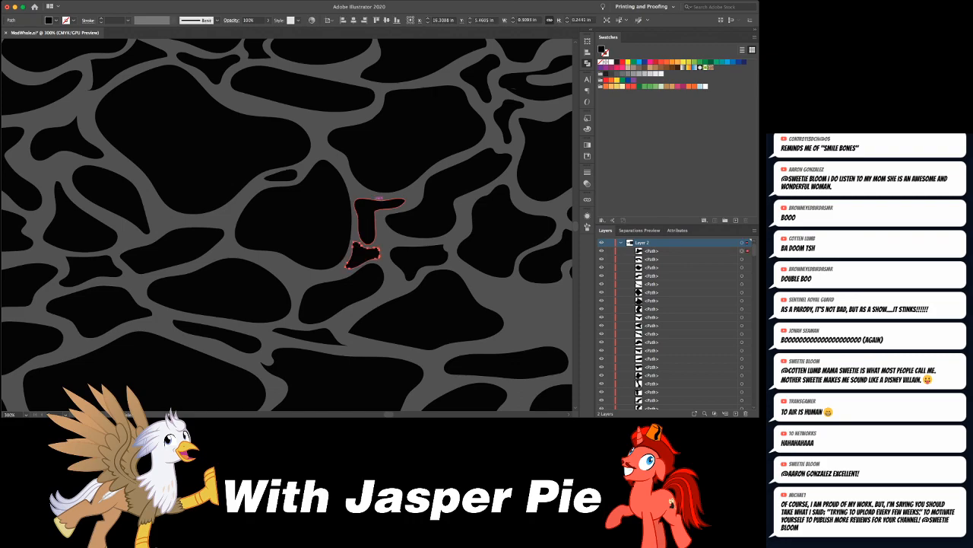
- Examine the whole pattern and the pieces above the right-hand gap for channels that are still too wide
key(ctrl+minus)
key(ctrl+minus)
key(ctrl+minus)
key(ctrl+minus)
key(ctrl+plus)
key(ctrl+shift+a)
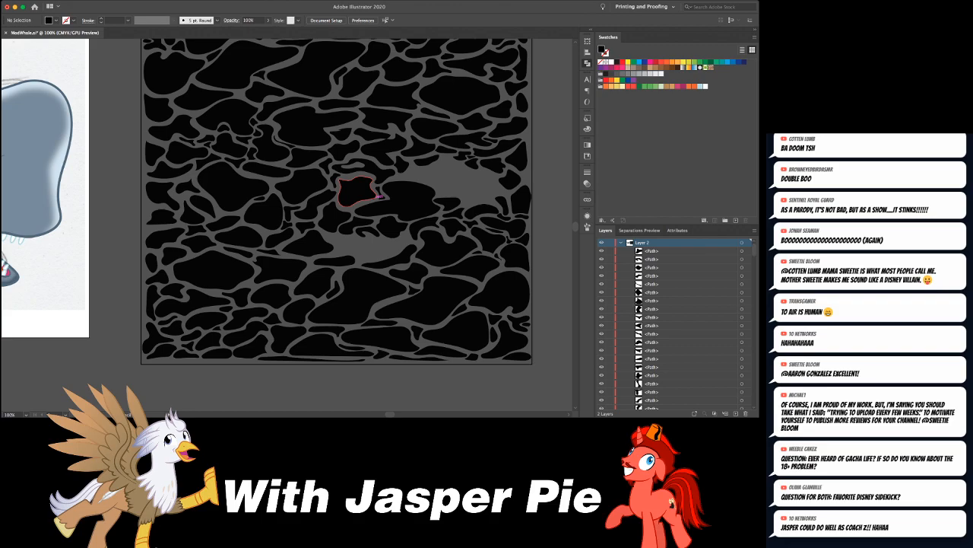
scroll(375, 197, right, 3)
scroll(375, 197, up, 4)
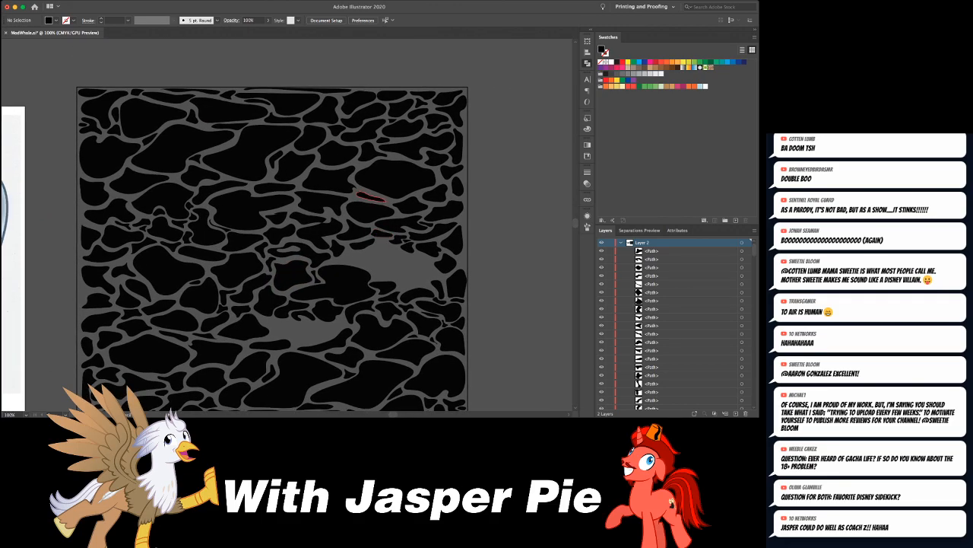
key(super+plus)
key(super+plus)
key(super+plus)
click(390, 237)
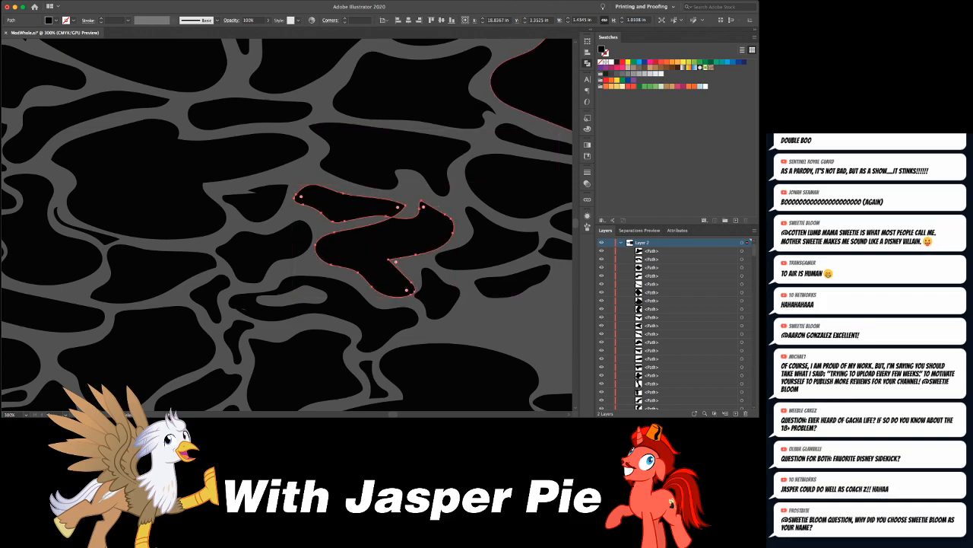
key(super+shift+a)
drag(365, 203, 363, 200)
click(389, 228)
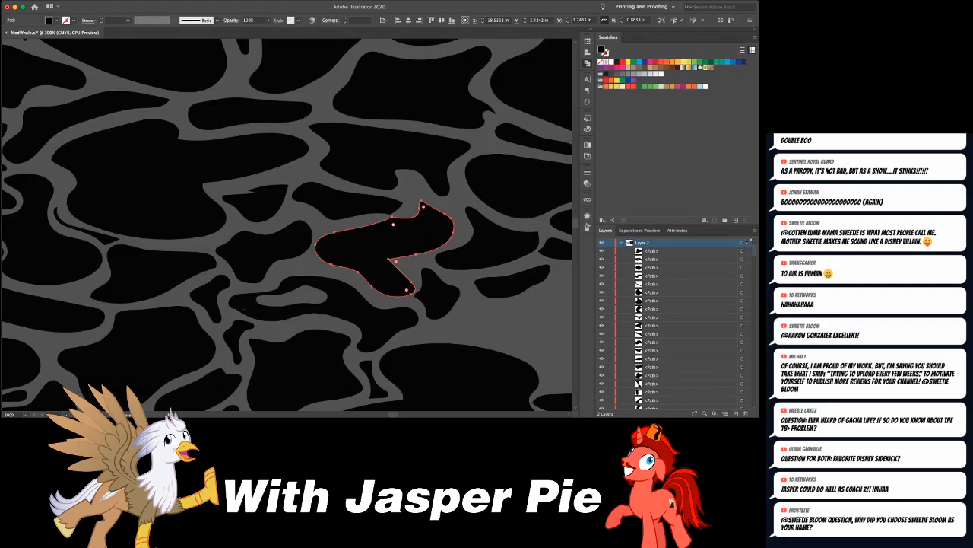
- Draw a thin triangular filler in the channel junction near the pattern's right edge, beside the large oval piece
scroll(392, 222, right, 10)
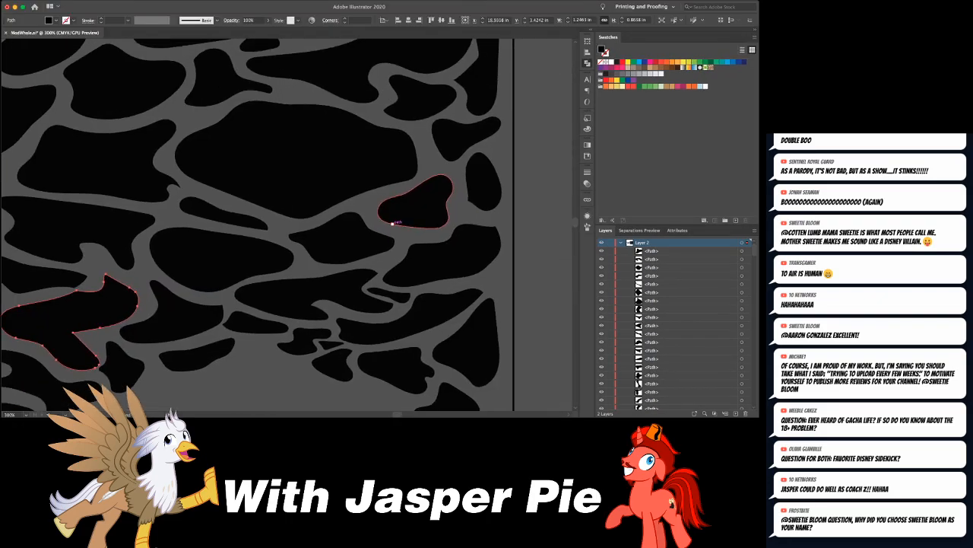
scroll(392, 223, right, 2)
key(super+shift+a)
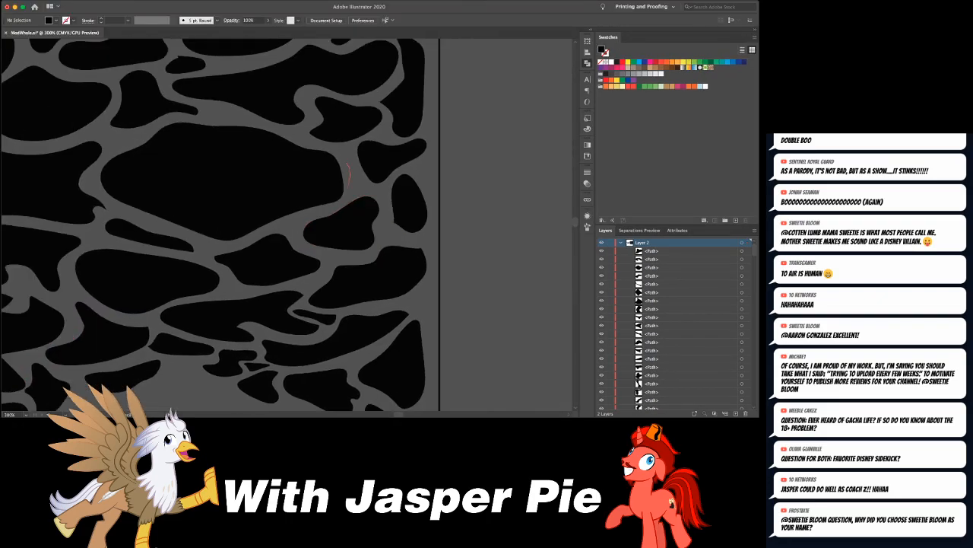
mouse_move(346, 196)
mouse_down()
mouse_move(369, 191)
mouse_move(349, 156)
mouse_up()
key(super+a)
key(super+shift+a)
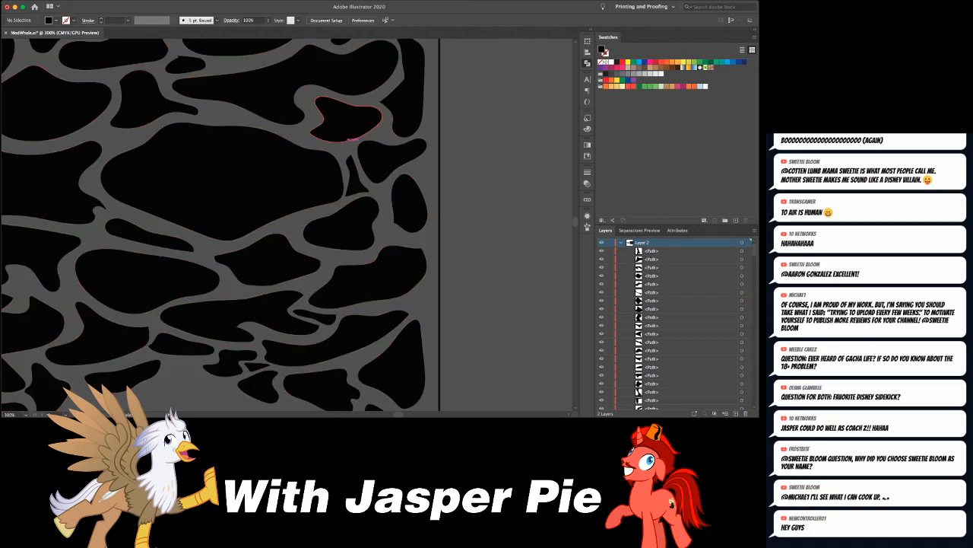
- Draw a large dome-like shape and a smaller notched shape along the upper left part of the right-hand open gap
key(super+minus)
key(super+minus)
key(super+minus)
key(super+minus)
key(super+minus)
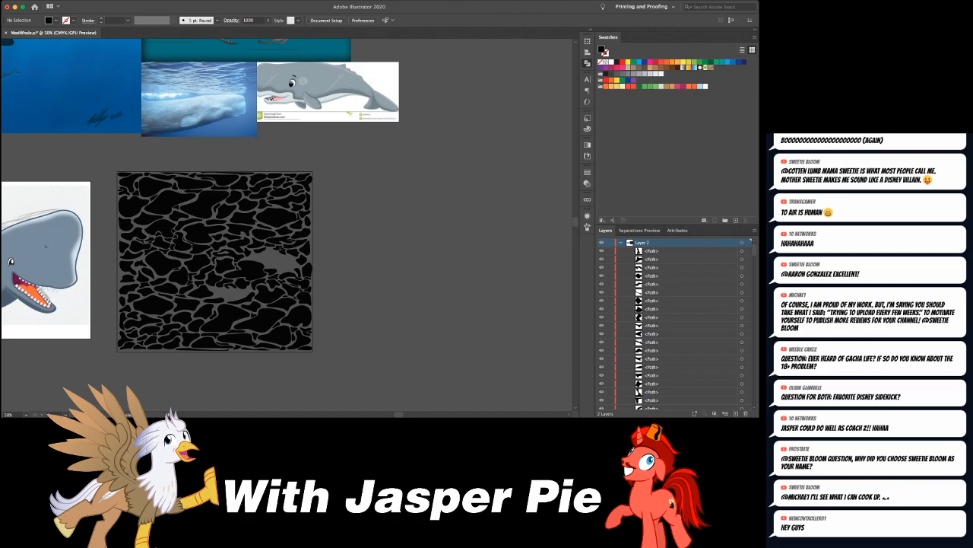
key(super+equal)
key(super+equal)
key(super+equal)
key(super+equal)
key(super+equal)
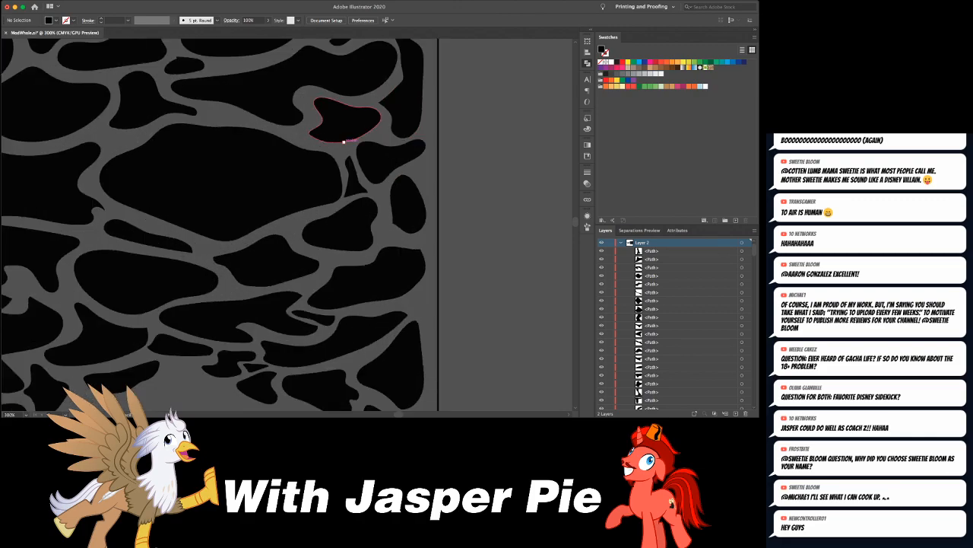
scroll(346, 139, down, 5)
scroll(346, 138, left, 3)
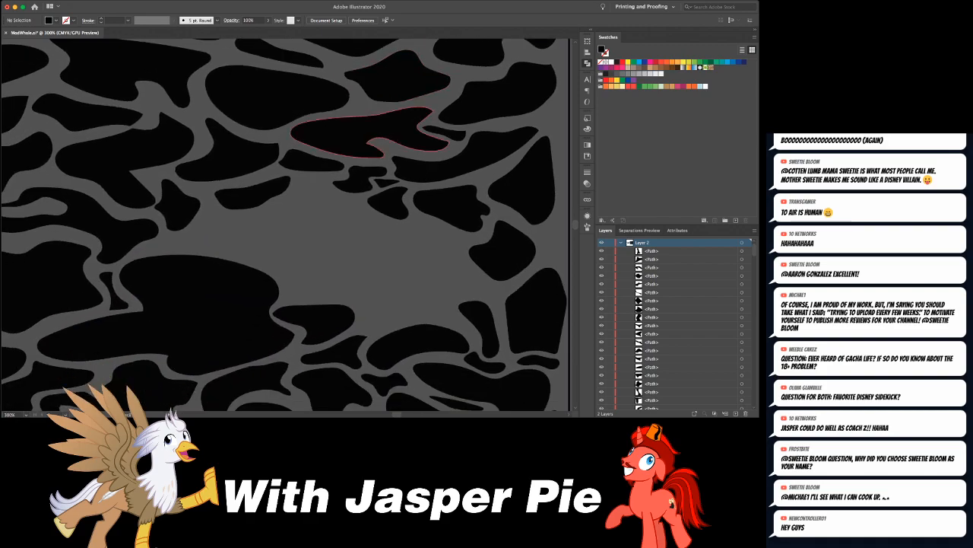
mouse_move(195, 220)
mouse_down()
mouse_move(211, 253)
mouse_move(284, 261)
mouse_up()
drag(278, 206, 197, 219)
mouse_move(308, 187)
mouse_down()
mouse_move(344, 224)
mouse_move(361, 207)
mouse_move(310, 184)
mouse_up()
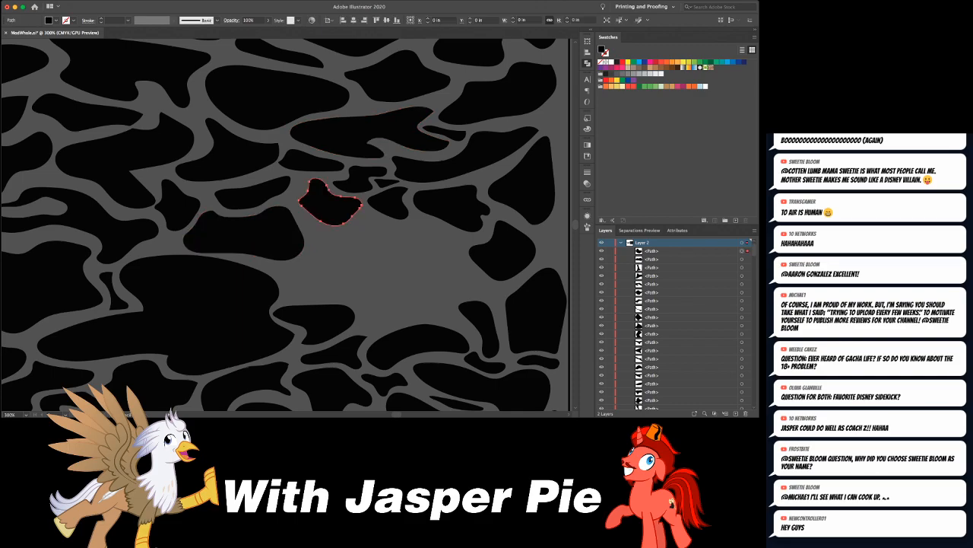
- Draw a rounded hook-like piece below the notched shape and a sliver about 0.33 by 0.16 in to its right
mouse_move(312, 250)
mouse_down()
mouse_move(312, 276)
mouse_move(334, 274)
mouse_move(368, 234)
mouse_move(313, 225)
mouse_up()
key(ctrl+shift+a)
mouse_move(379, 223)
mouse_down()
mouse_move(391, 220)
mouse_move(359, 212)
mouse_up()
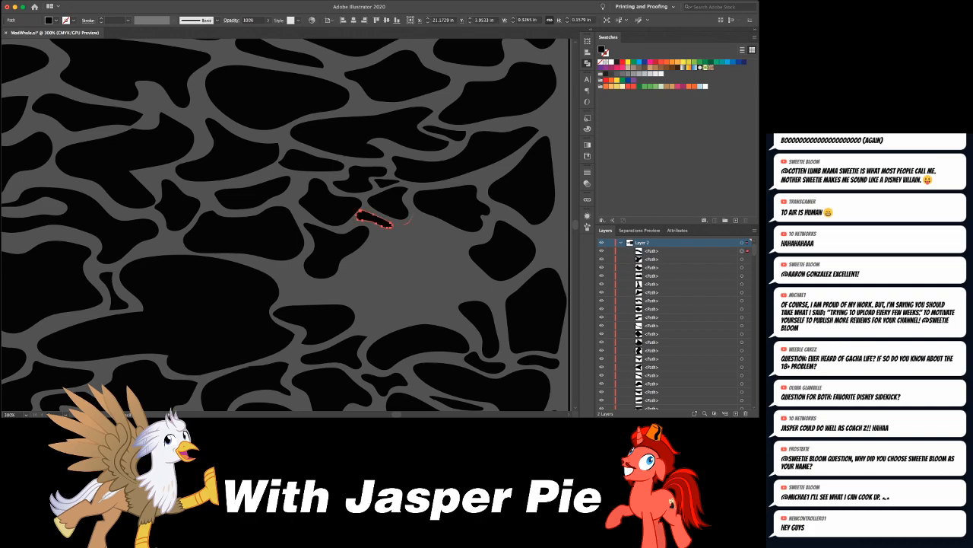
- Draw a wide, flat triangular piece along the right-hand gap's upper edge and a slender filler in the channel near the right edge
mouse_move(407, 220)
mouse_down()
mouse_move(437, 252)
mouse_move(468, 240)
mouse_move(413, 216)
mouse_up()
key(super+shift+a)
mouse_move(481, 180)
mouse_down()
mouse_move(505, 169)
mouse_move(474, 177)
mouse_move(505, 102)
mouse_up()
key(super+shift+a)
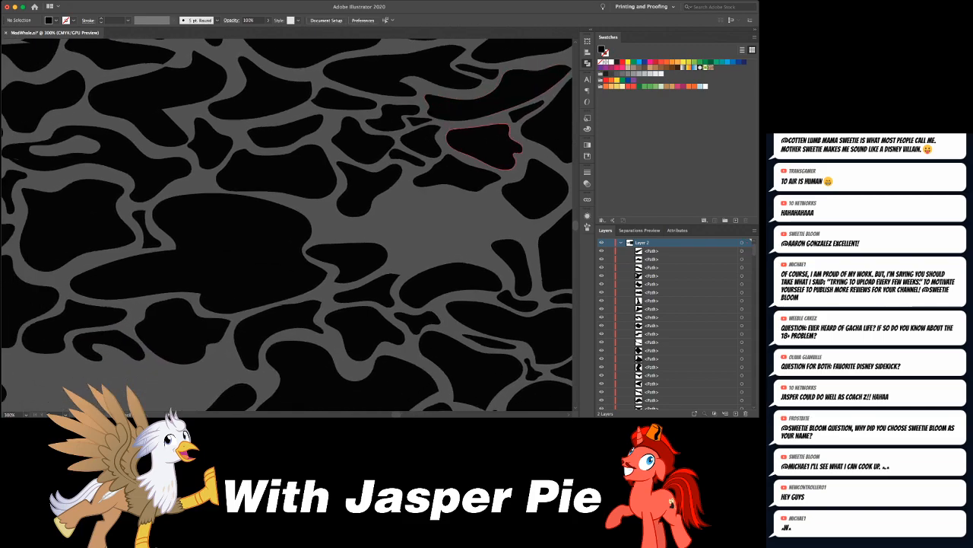
- Draw a tailed filler at the left end of the right-hand gap and a small wavy sliver in the channel farther left
mouse_move(312, 215)
mouse_down()
mouse_move(323, 229)
mouse_move(341, 225)
mouse_up()
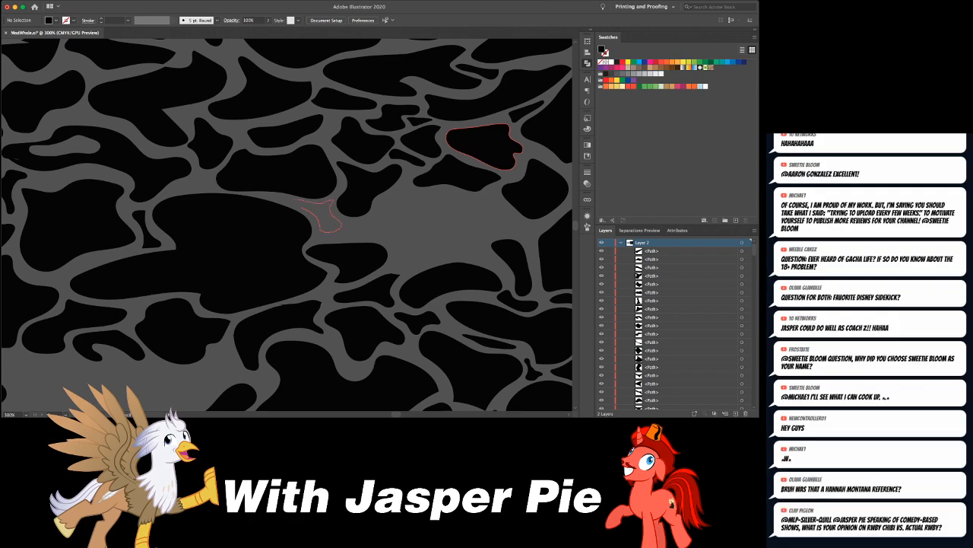
drag(291, 200, 286, 199)
key(super+shift+a)
drag(367, 187, 509, 231)
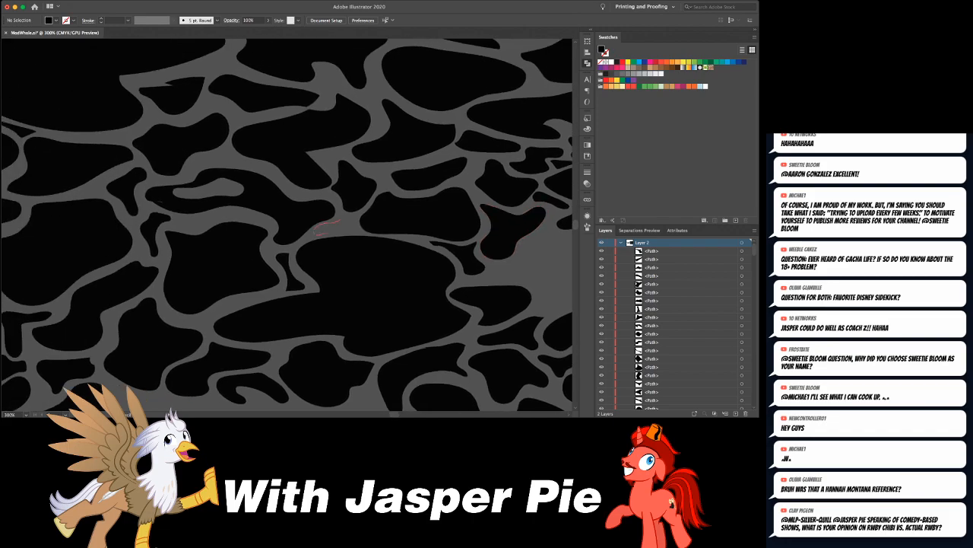
mouse_move(355, 229)
mouse_down()
mouse_move(353, 219)
mouse_move(193, 164)
mouse_up()
- Fill the rest of the right-hand gap with a slanted oval, a long arched shape and a small trapezoid-like piece
drag(354, 173, 338, 155)
mouse_move(364, 195)
mouse_down()
mouse_move(410, 162)
mouse_move(461, 162)
mouse_move(482, 188)
mouse_move(454, 181)
mouse_move(394, 195)
mouse_up()
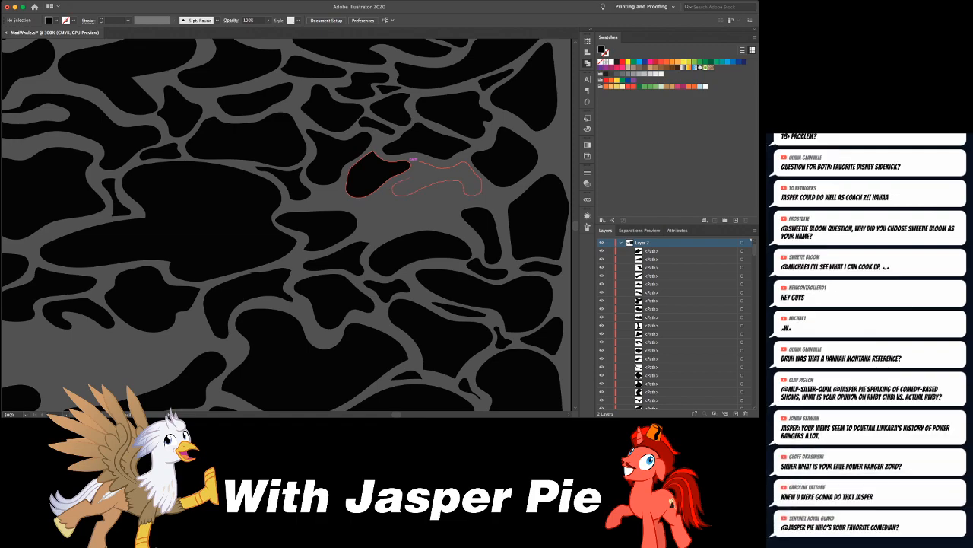
drag(412, 160, 410, 161)
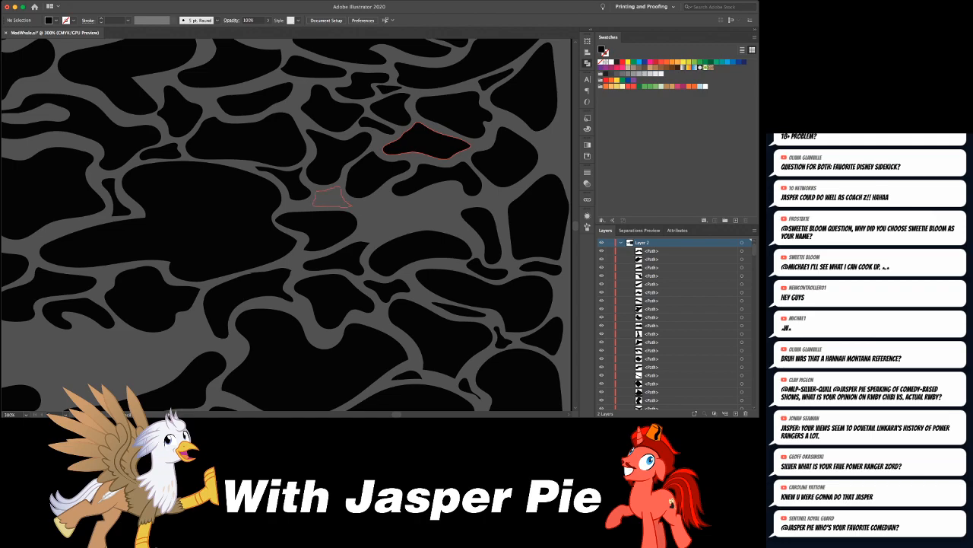
drag(339, 188, 341, 190)
- Draw a tapered, roughly triangular black piece at the left end of the lower open gap
scroll(359, 143, down, 5)
scroll(359, 143, left, 6)
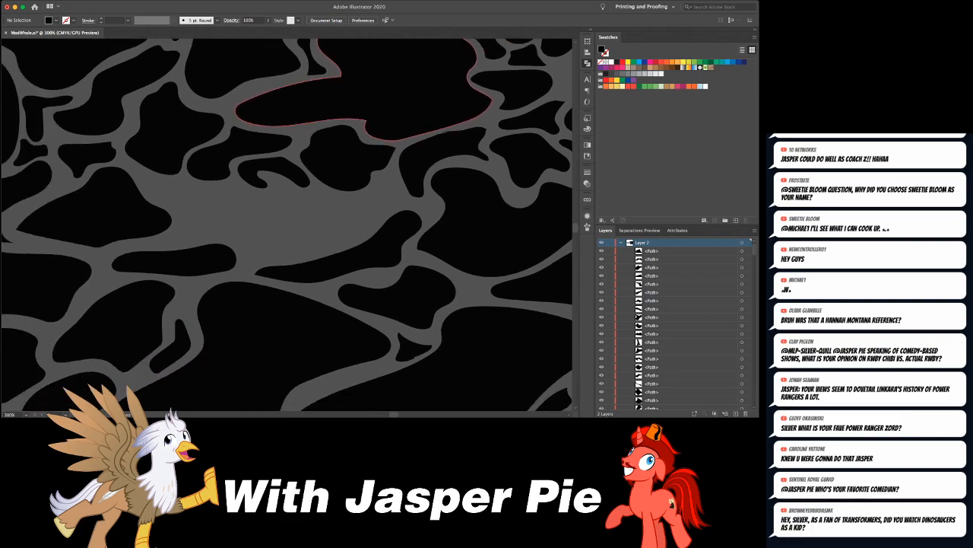
scroll(288, 223, down, 1)
scroll(288, 223, left, 2)
mouse_move(175, 167)
mouse_down()
mouse_move(234, 207)
mouse_move(257, 180)
mouse_up()
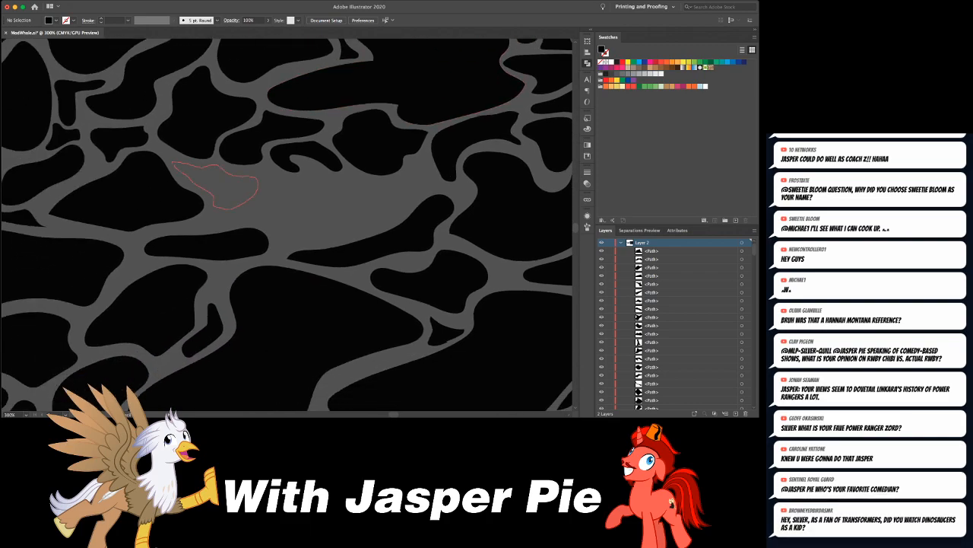
drag(172, 162, 174, 165)
key(super+shift+a)
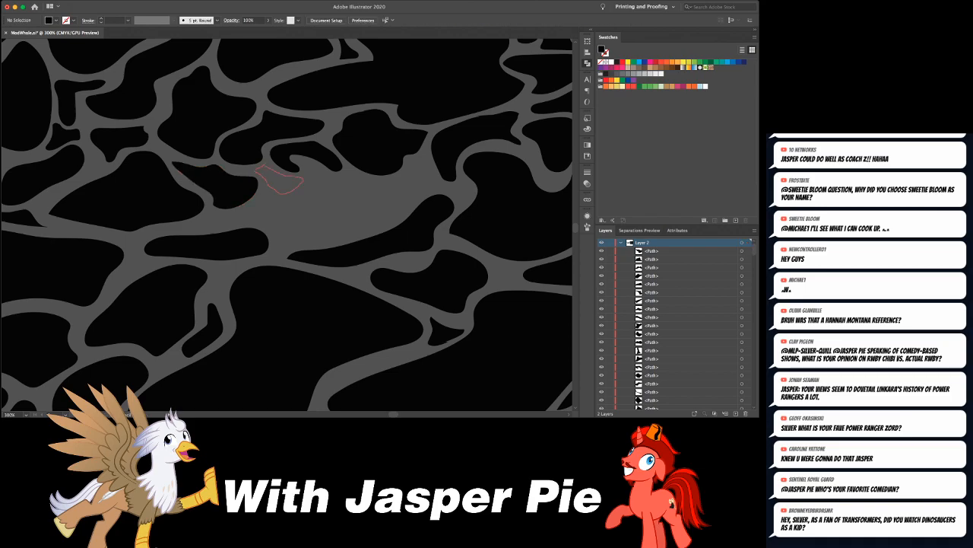
- Draw a small pointed black piece and a short slanted oval beneath the hooked cell at the open gap's upper-left edge
drag(255, 169, 263, 165)
key(super+shift+a)
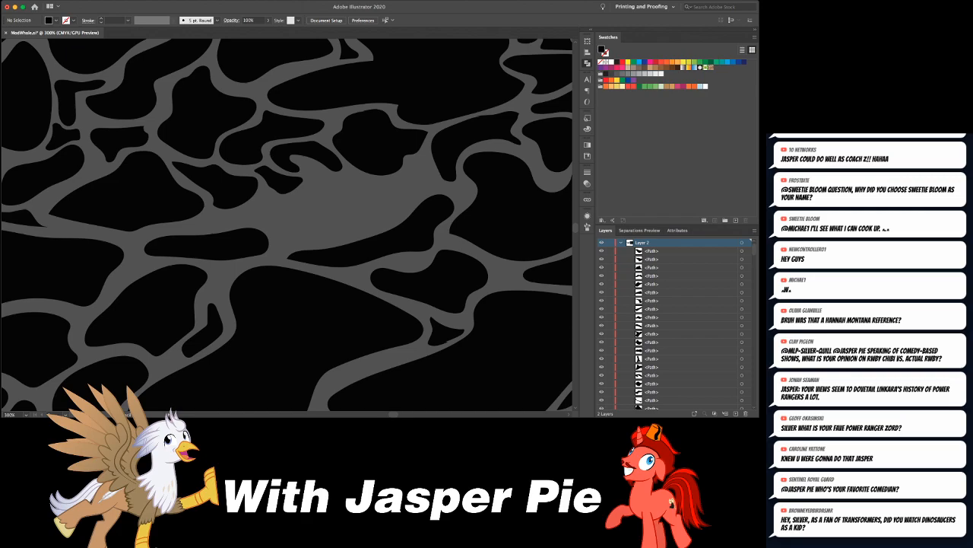
drag(307, 165, 387, 204)
key(super+shift+a)
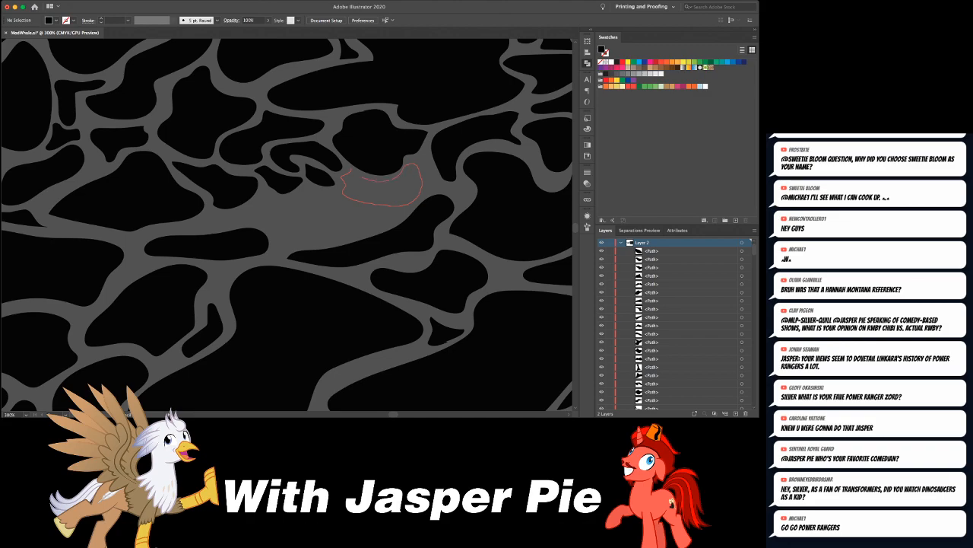
- Fill the rest of the gap with a crescent under the rounded cell, a long bone-like shape and a rounded triangular piece
drag(348, 172, 343, 176)
key(super+shift+a)
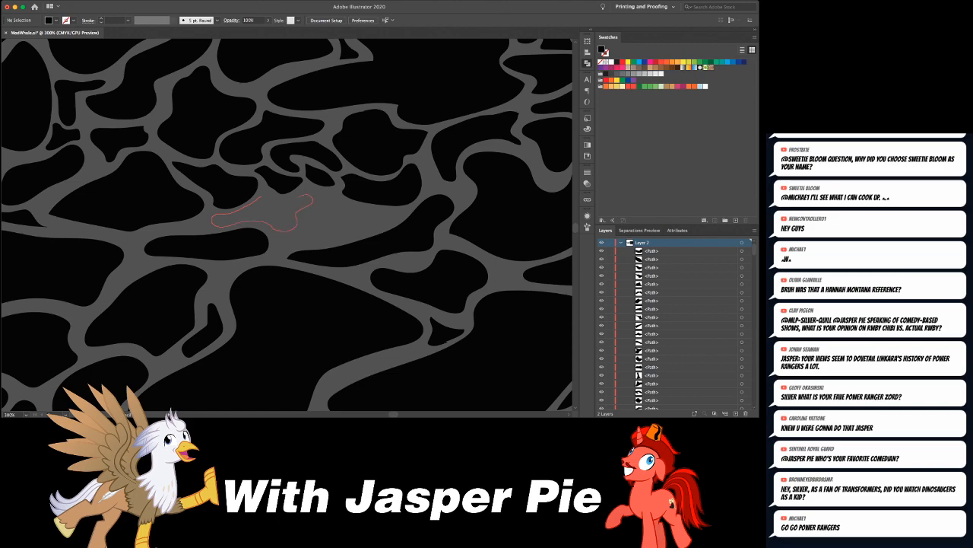
mouse_move(261, 197)
mouse_down()
mouse_move(319, 205)
mouse_move(345, 238)
mouse_move(387, 224)
mouse_up()
key(super+shift+a)
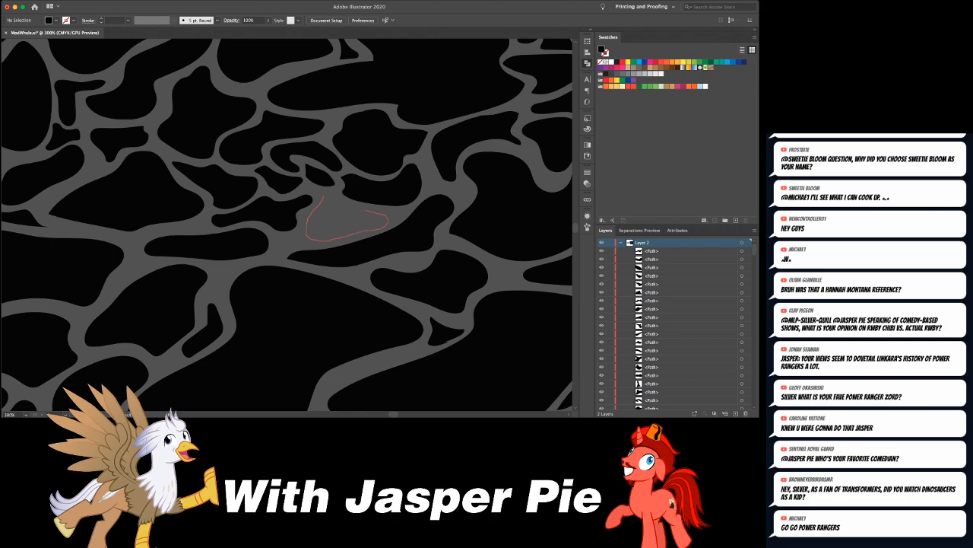
drag(325, 196, 324, 196)
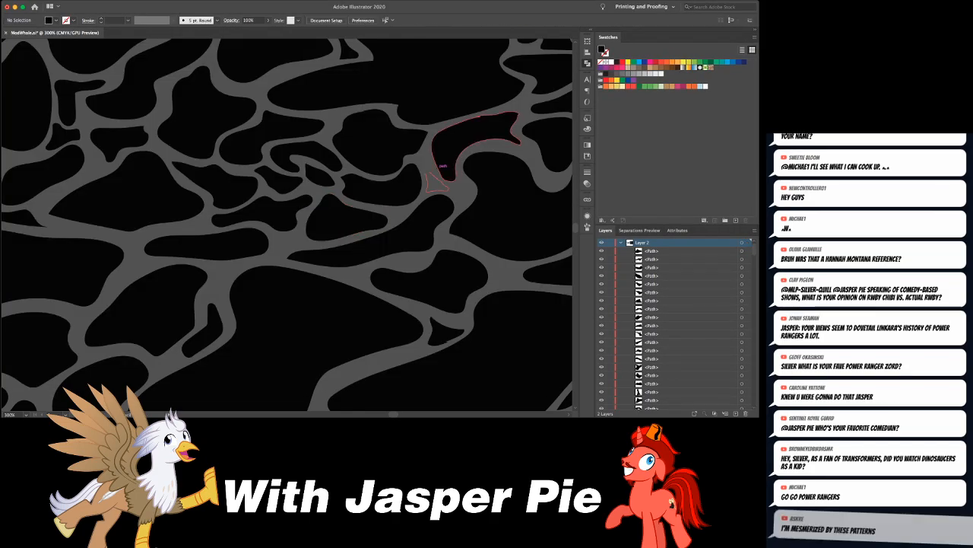
- Fill the open gap near the pattern's right border with a wide wavy piece and add slim slivers along that border
key(super+minus)
key(super+minus)
key(super+minus)
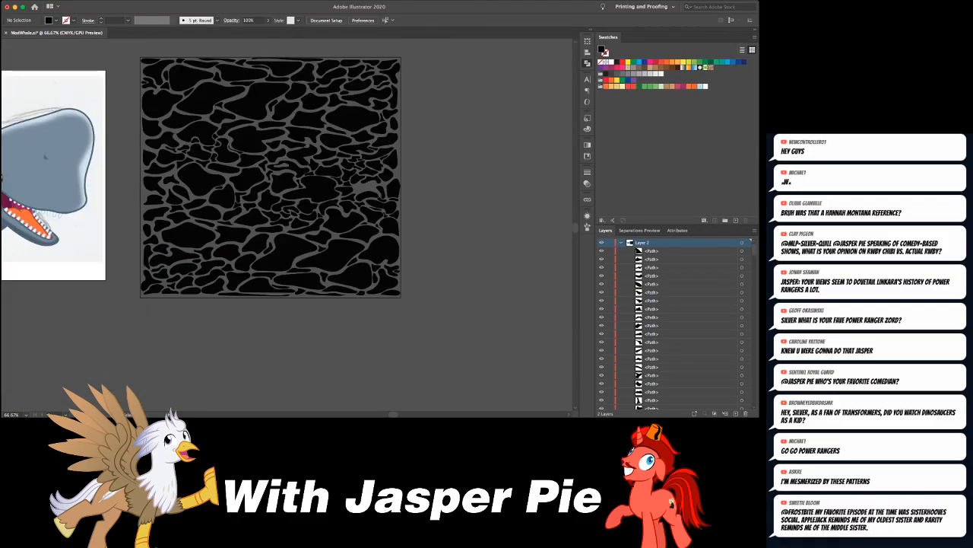
key(super+minus)
key(super+plus)
key(super+plus)
key(super+plus)
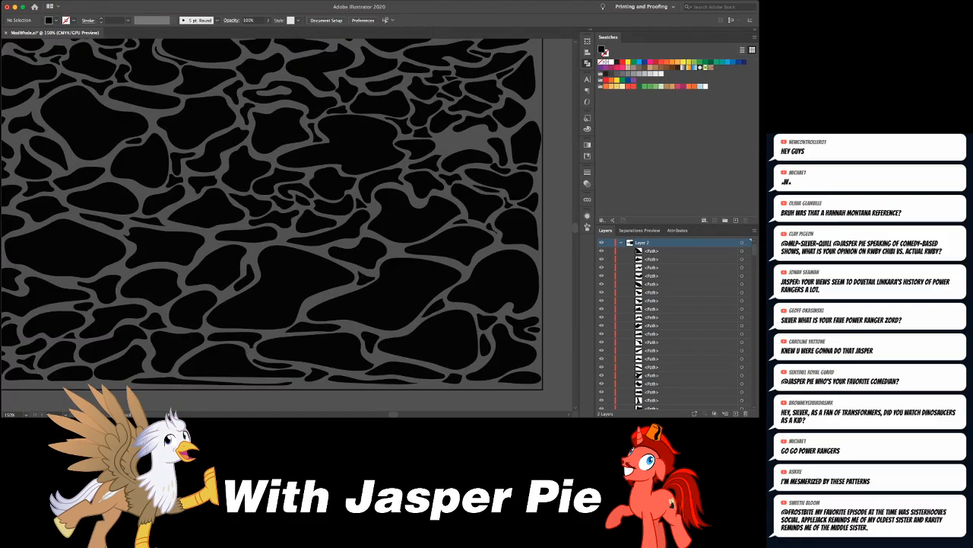
drag(334, 205, 241, 245)
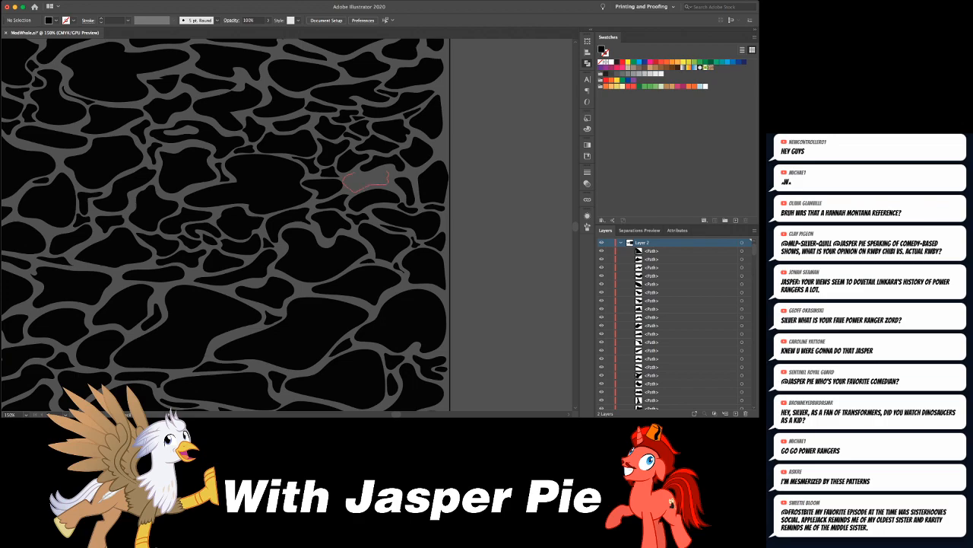
mouse_move(345, 175)
mouse_down()
mouse_move(371, 181)
mouse_move(363, 172)
mouse_up()
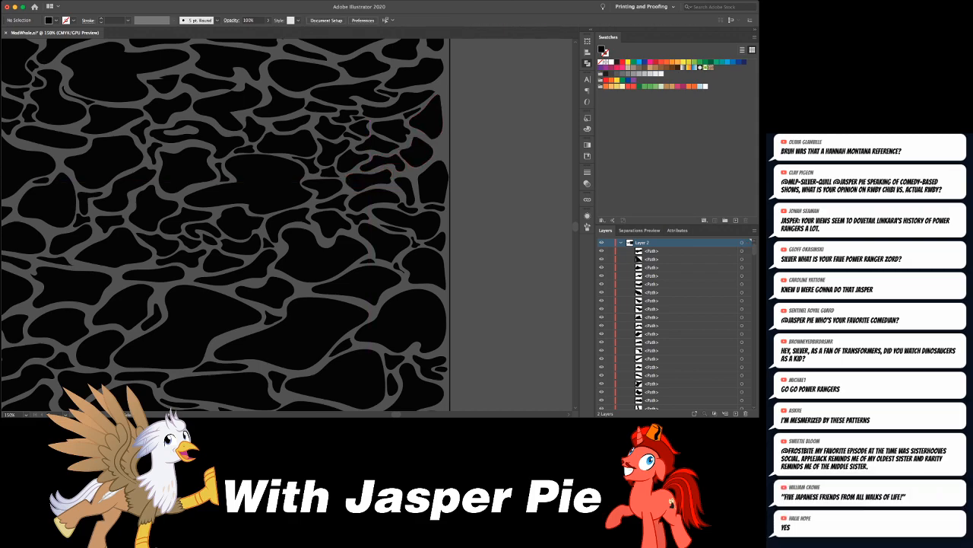
drag(444, 157, 443, 141)
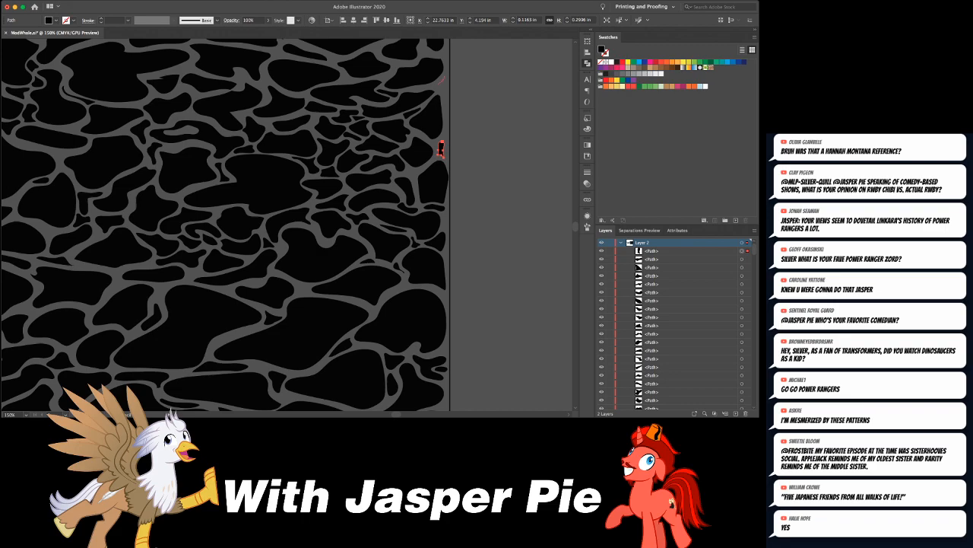
drag(444, 96, 445, 77)
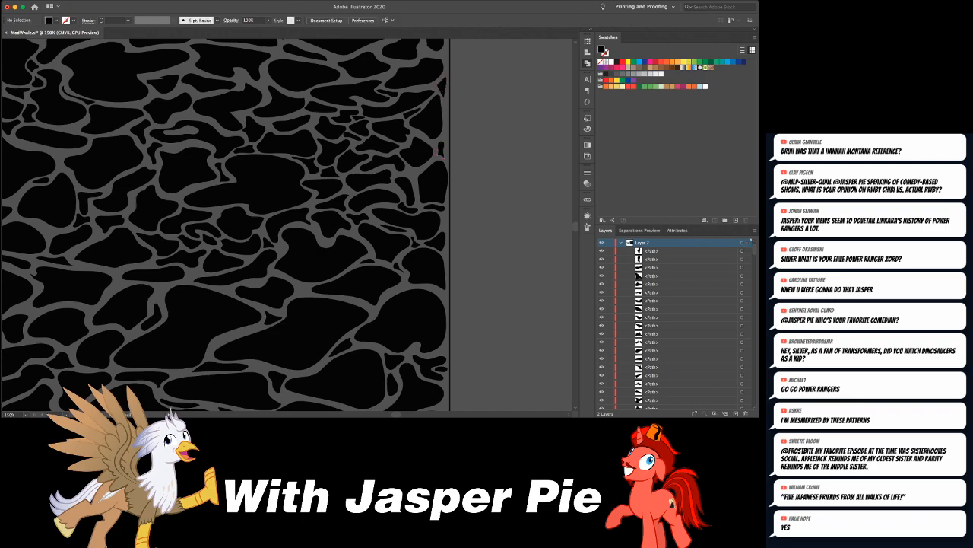
- Swap the fill and stroke of the rectangle framing the pattern and group it with all the ripple shapes
key(super+minus)
key(super+minus)
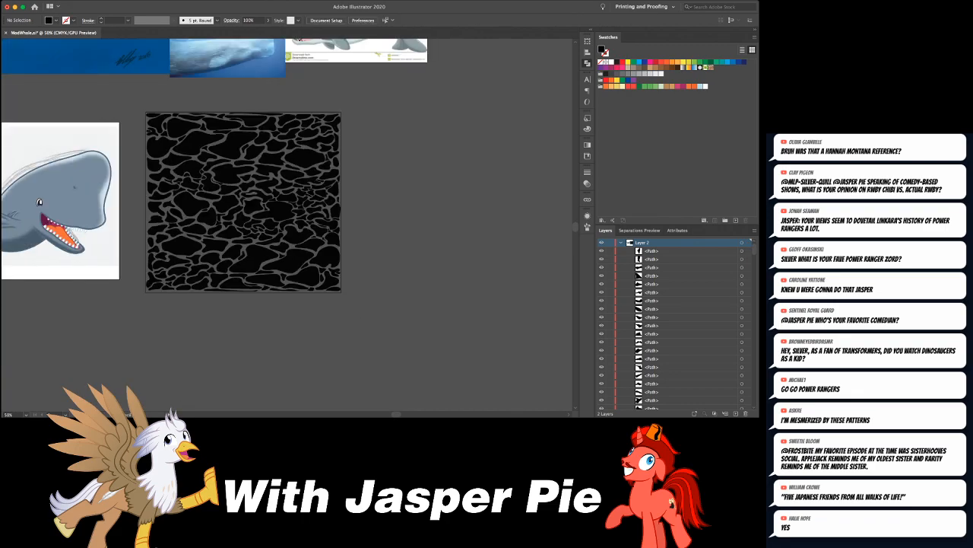
click(342, 122)
key(shift+x)
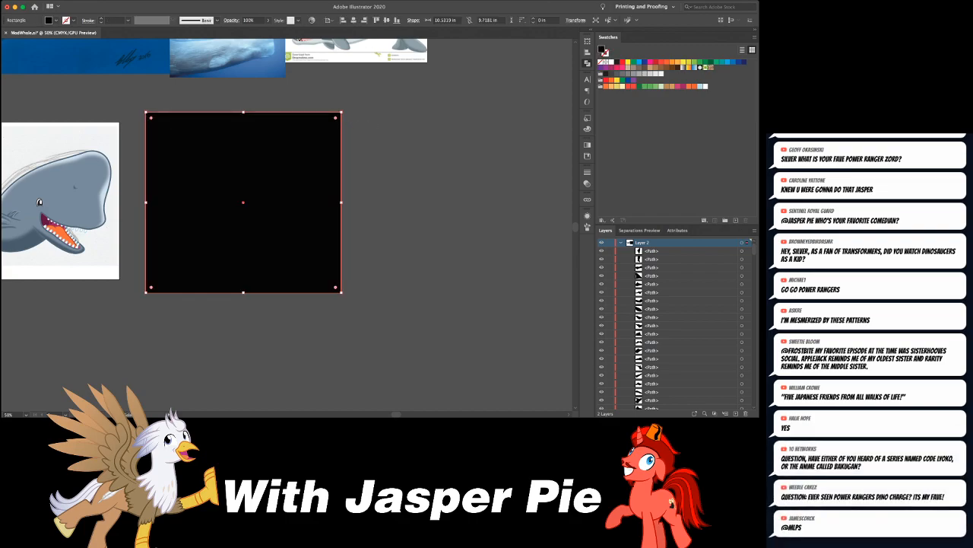
key(super+shift+a)
drag(203, 276, 143, 325)
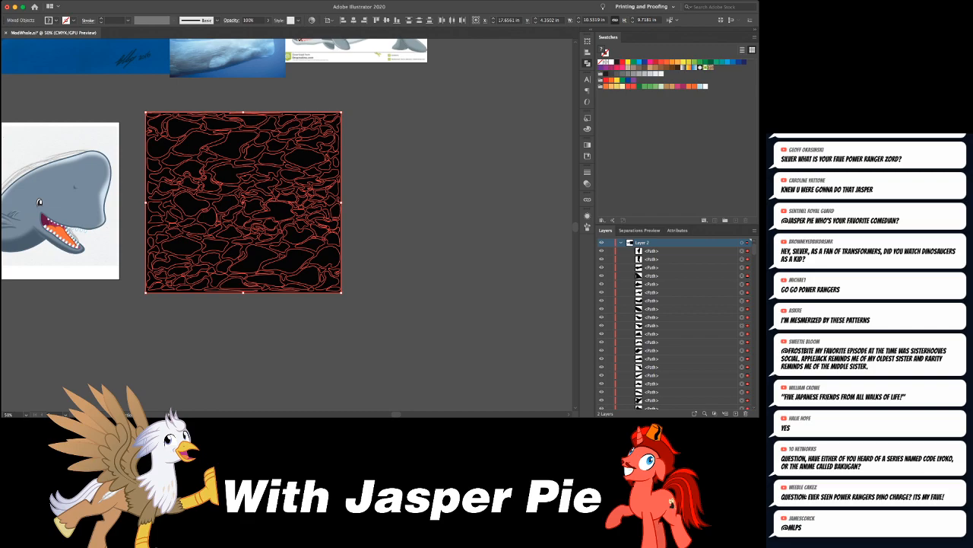
key(super+g)
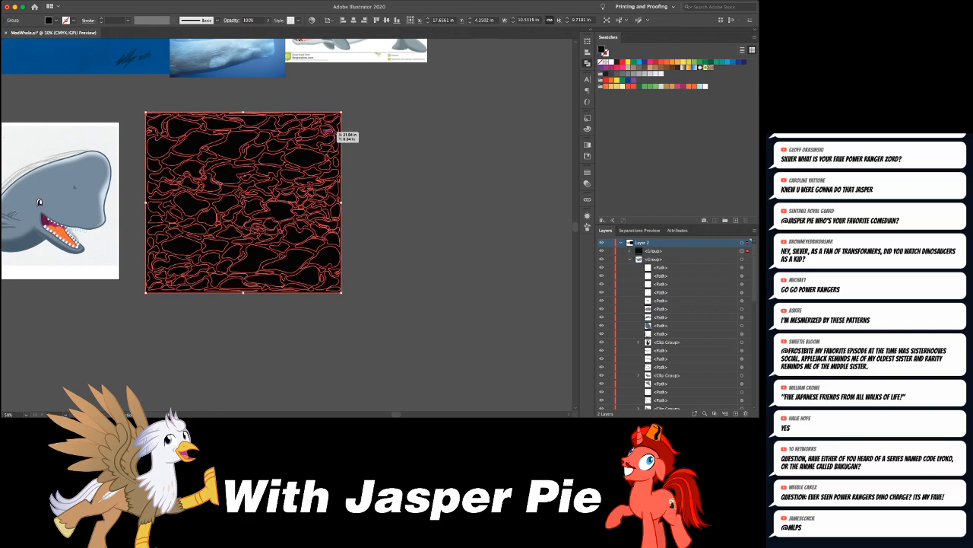
key(super+shift+a)
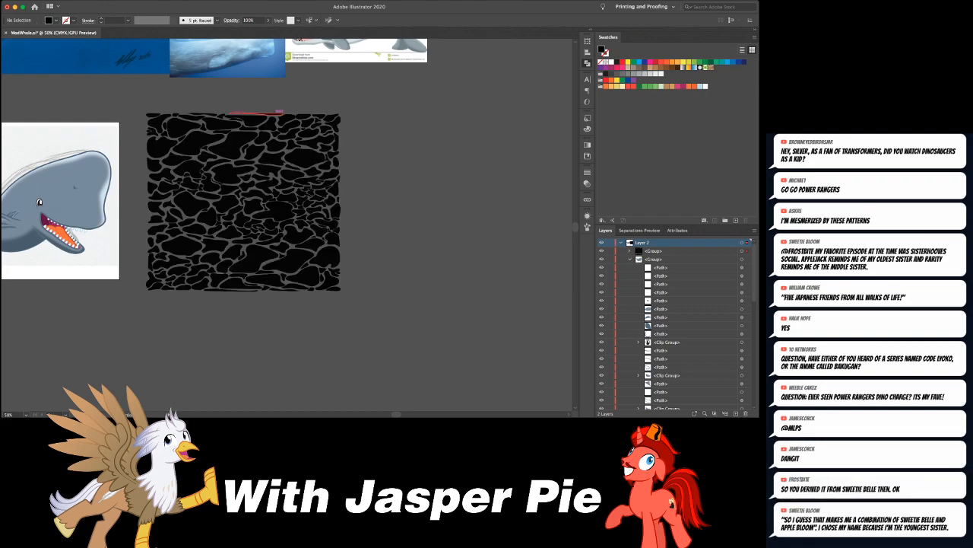
- Place a duplicate of the ripple pattern group over the whale artwork and save the document
key(super+v)
key(super+z)
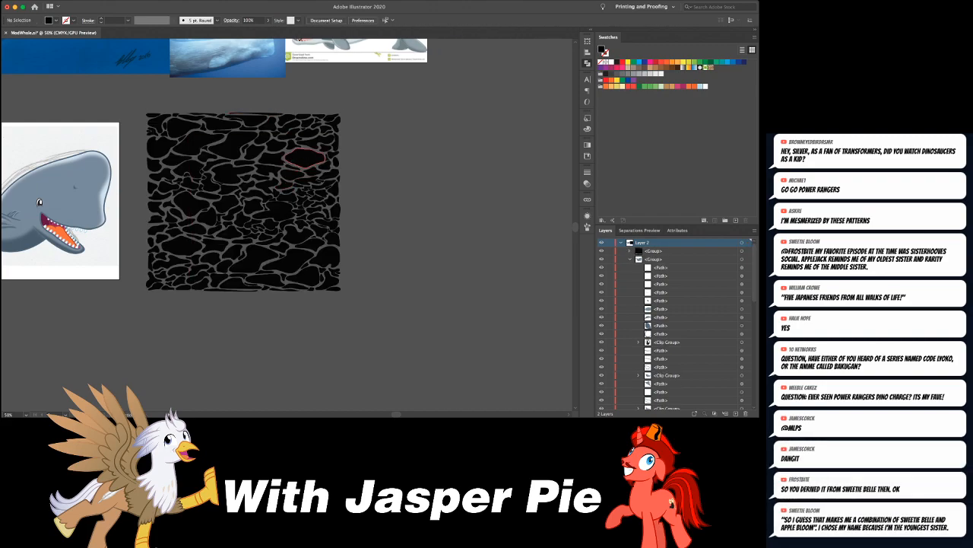
click(283, 182)
scroll(283, 182, left, 5)
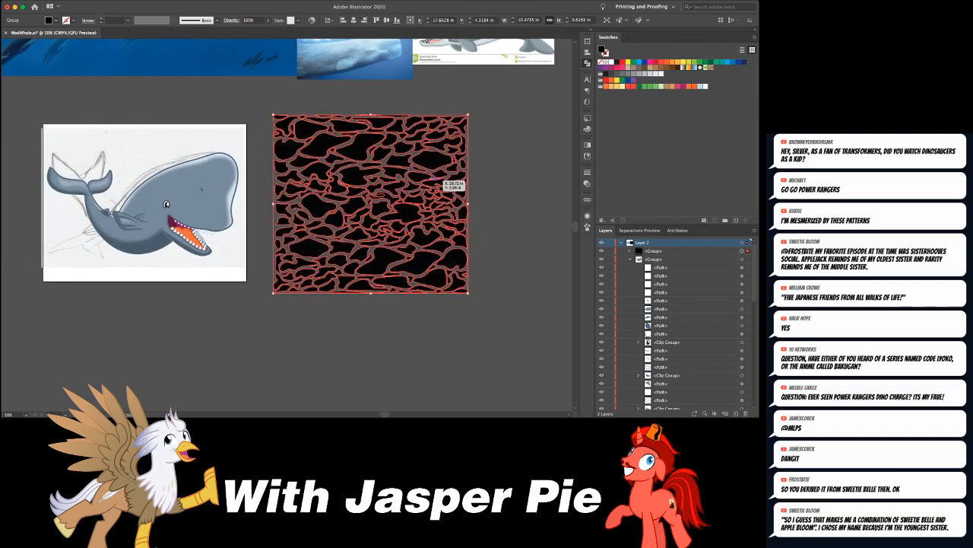
drag(392, 164, 200, 160)
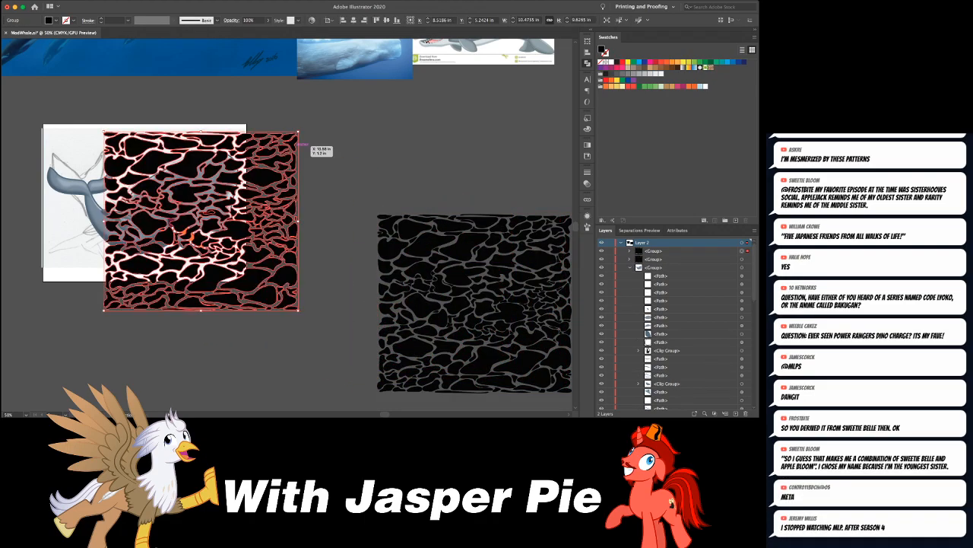
drag(301, 141, 242, 140)
key(super+z)
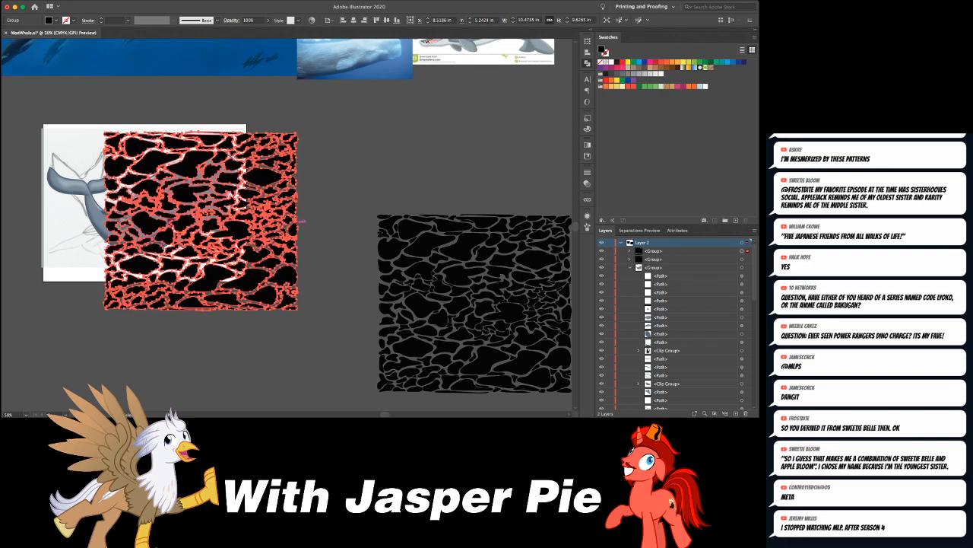
key(super+s)
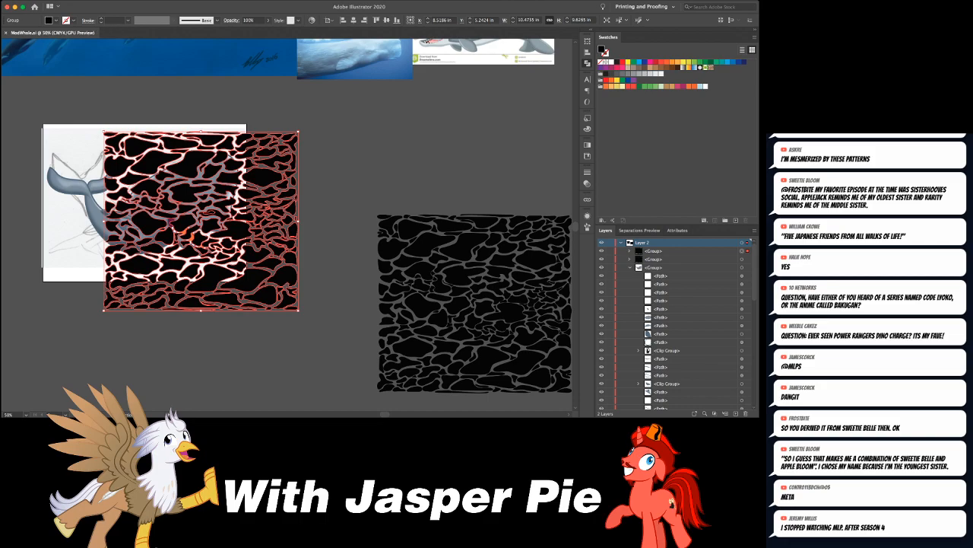
- Make the pattern copy white, shrink it to about 3.8 by 5.1 in and move it over the whale's head
drag(298, 221, 234, 220)
key(shift+x)
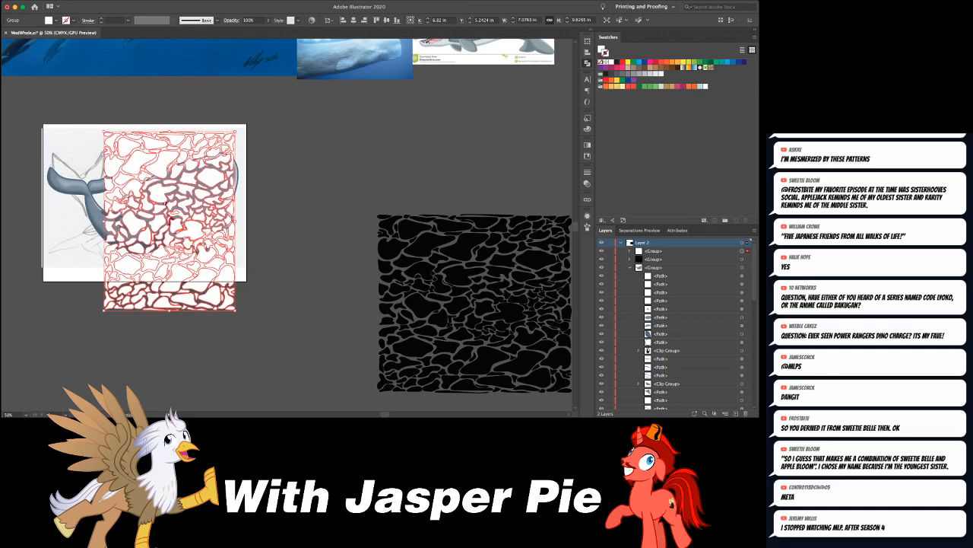
drag(236, 131, 174, 215)
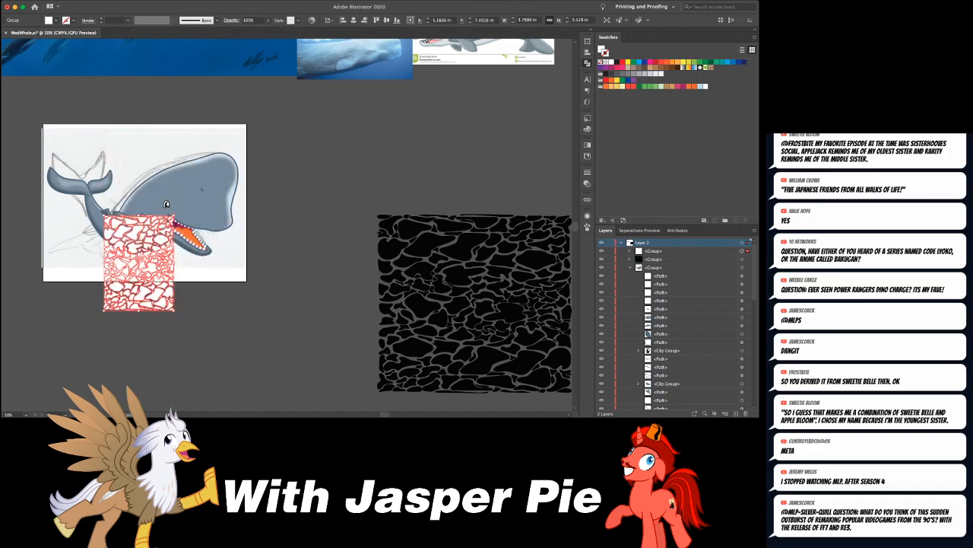
drag(139, 263, 194, 187)
- Rotate the white pattern slightly clockwise over the whale's head and view the sperm whale reference photos
key(e)
drag(284, 146, 289, 157)
scroll(289, 158, up, 3)
scroll(289, 158, right, 2)
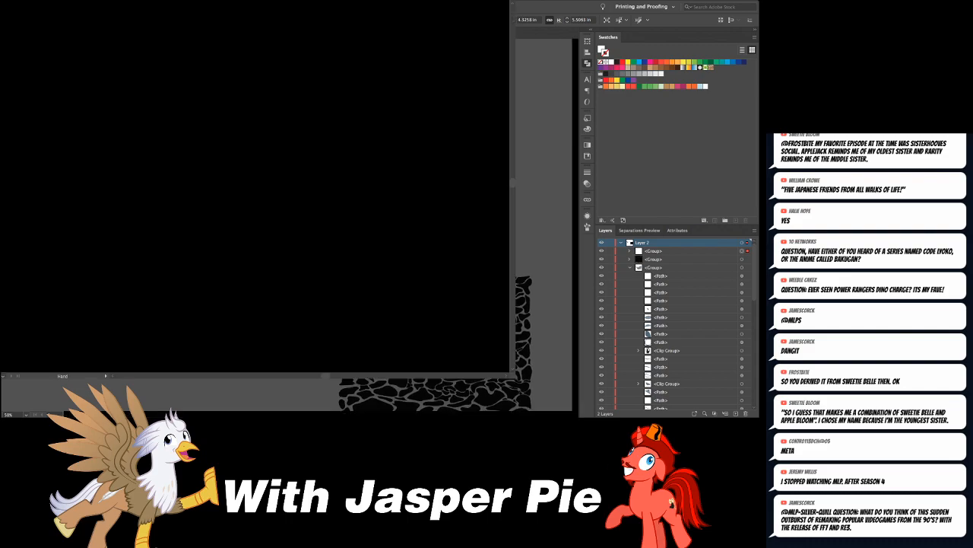
scroll(289, 159, up, 3)
scroll(289, 159, left, 5)
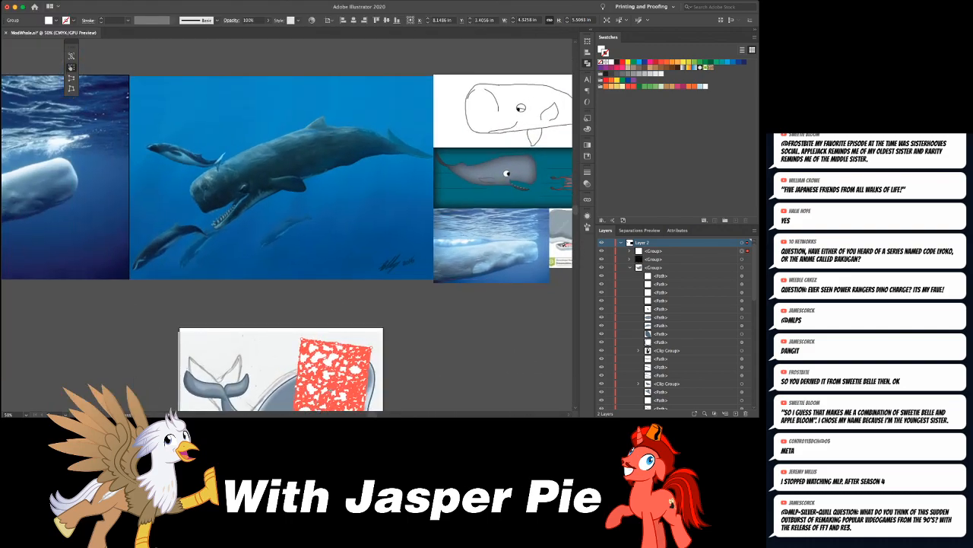
scroll(289, 159, left, 5)
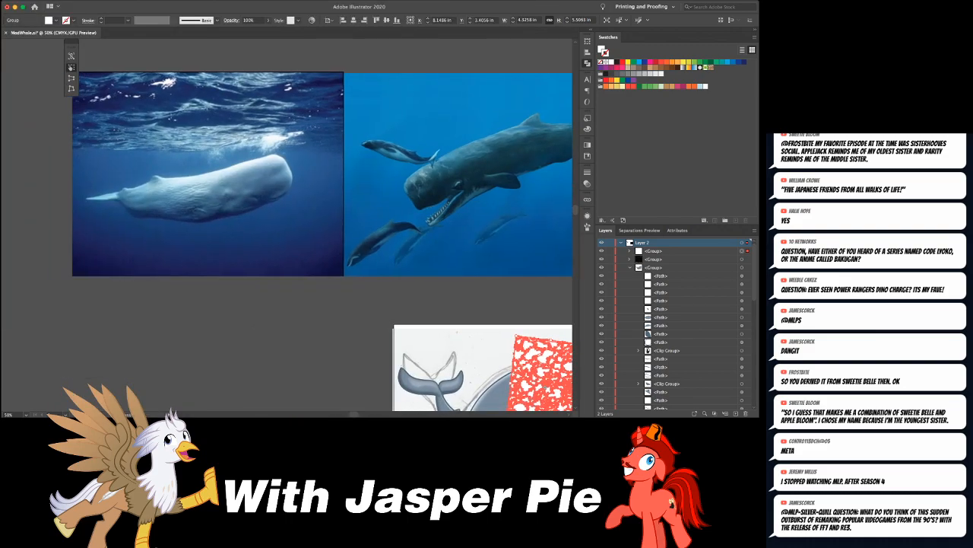
- Stretch and rotate the white pattern to about 7.1 by 3.8 in, covering the whale's back and head with a slight upward tilt
key(super+minus)
key(super+equal)
scroll(289, 159, down, 3)
scroll(289, 159, right, 4)
key(super+equal)
key(super+equal)
drag(419, 192, 412, 165)
key(e)
drag(217, 230, 101, 240)
drag(237, 323, 234, 289)
drag(301, 229, 318, 214)
drag(420, 194, 419, 190)
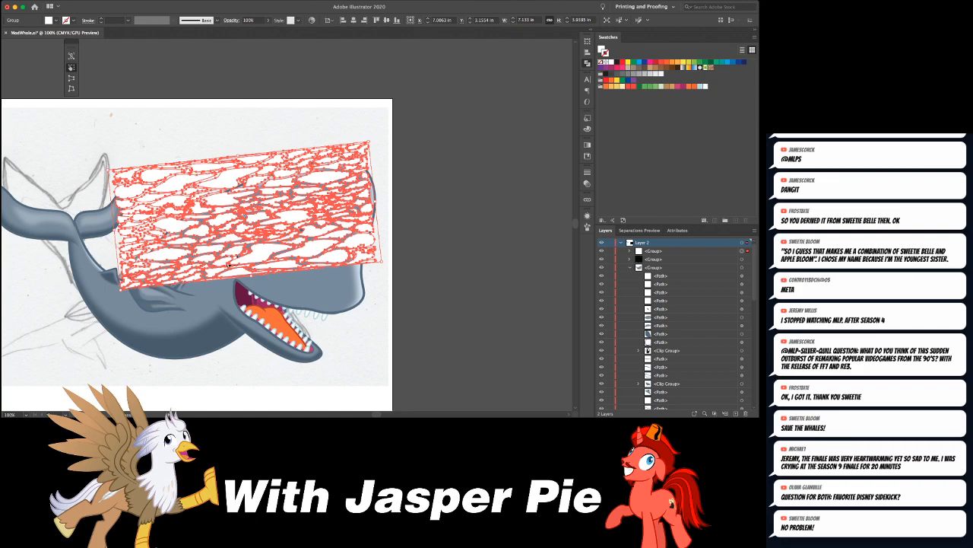
- Apply a horizontal Wave envelope warp with 82% bend and 41% horizontal and 15% vertical distortion, and enlarge it to about 8.8 by 5.2 in
key(alt+shift+super+w)
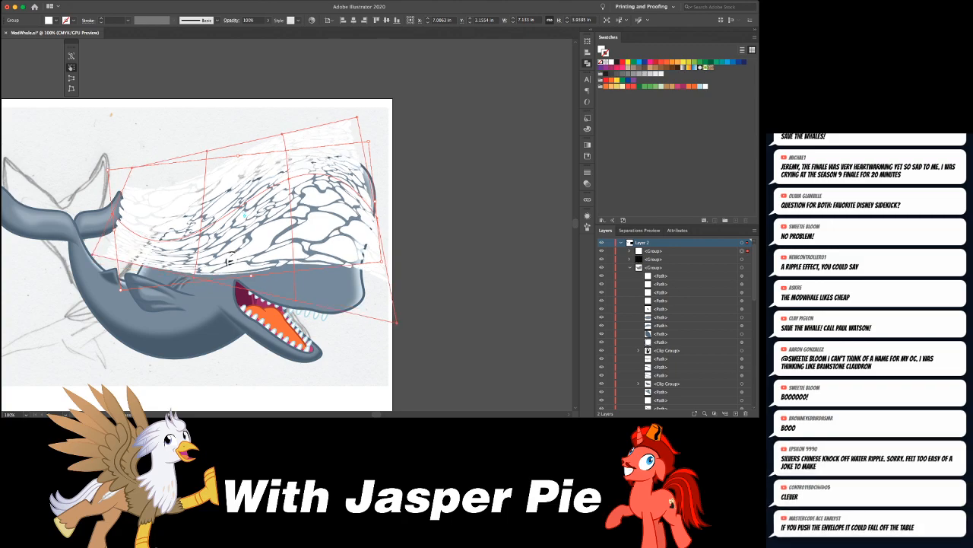
key(Return)
drag(397, 220, 413, 220)
drag(466, 198, 453, 185)
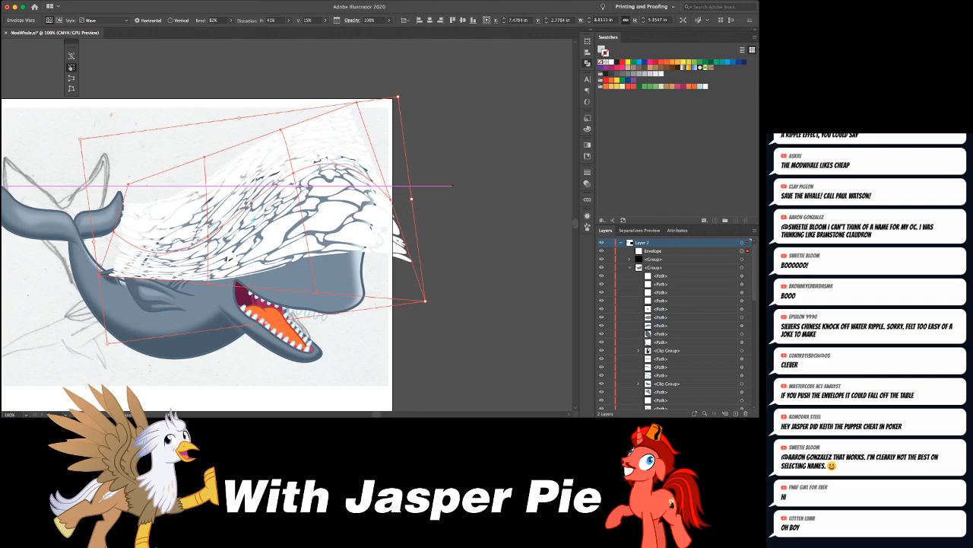
- Add an opacity mask to the warped pattern and paste a copy of the whale artwork in place inside the mask
key(v)
click(361, 310)
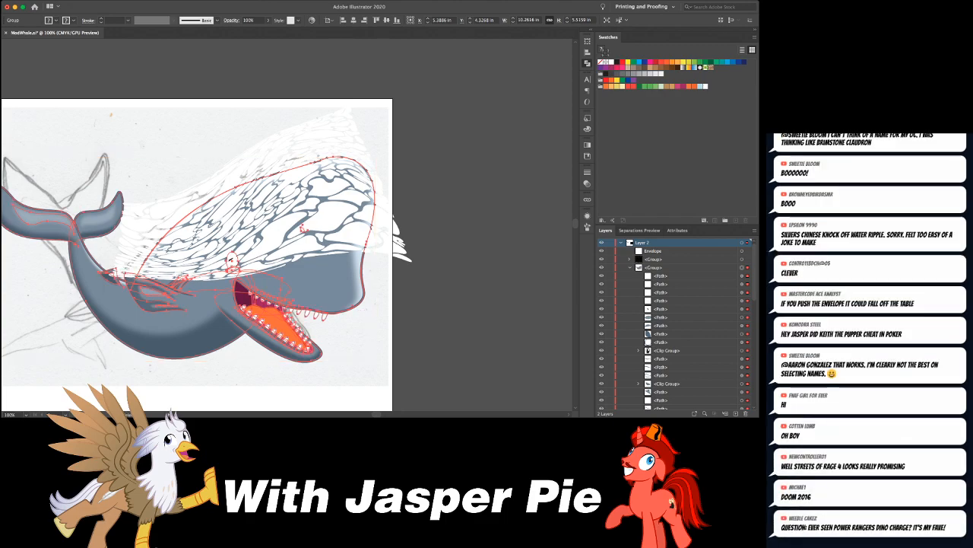
key(super+shift+a)
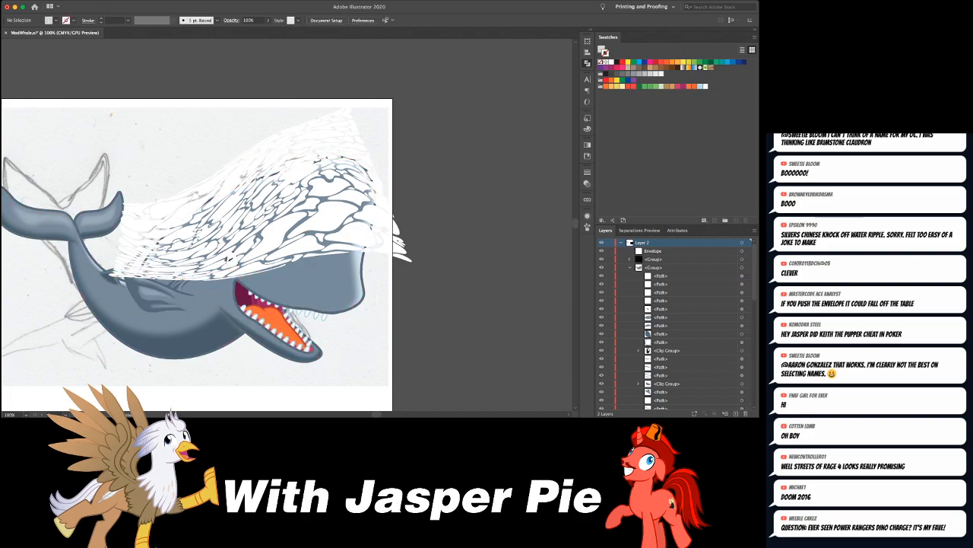
key(super+z)
key(super+shift+z)
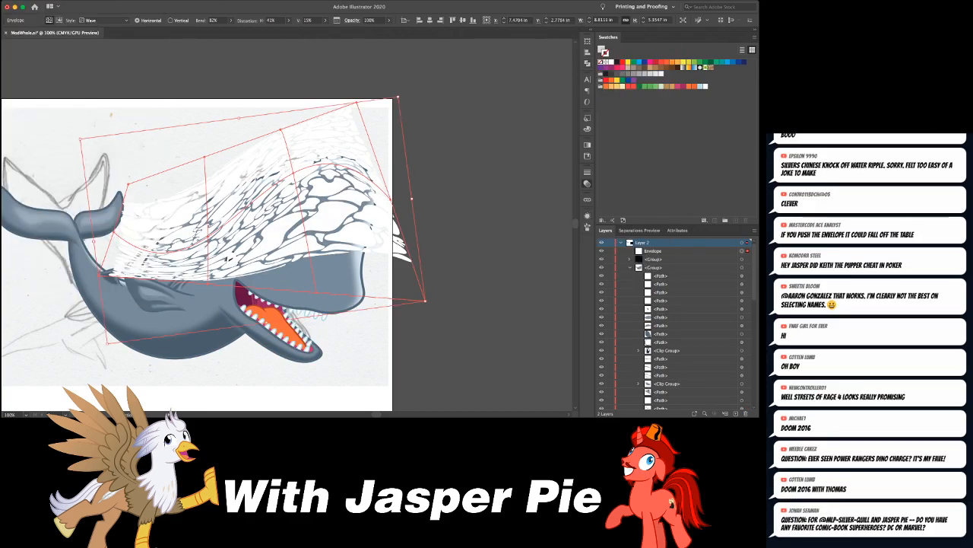
double_click(525, 211)
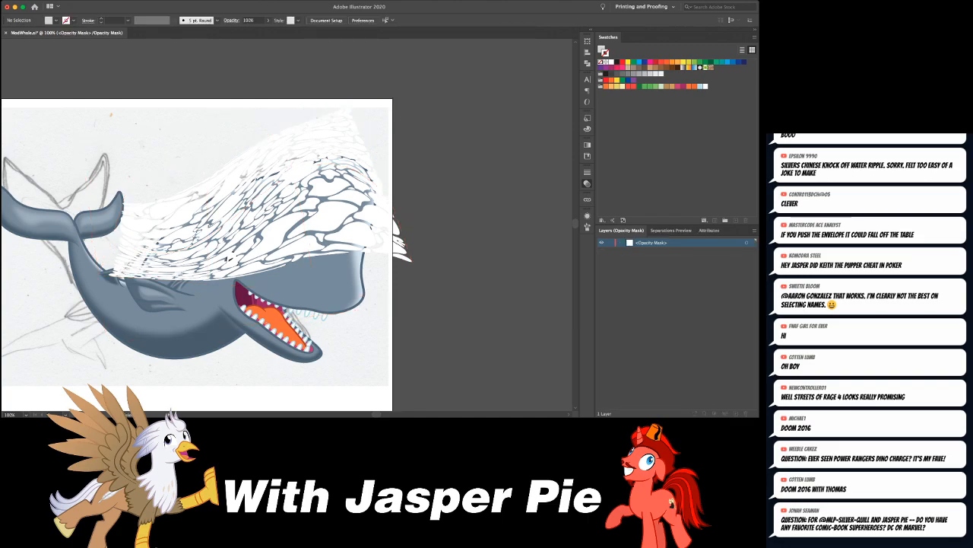
key(super+f)
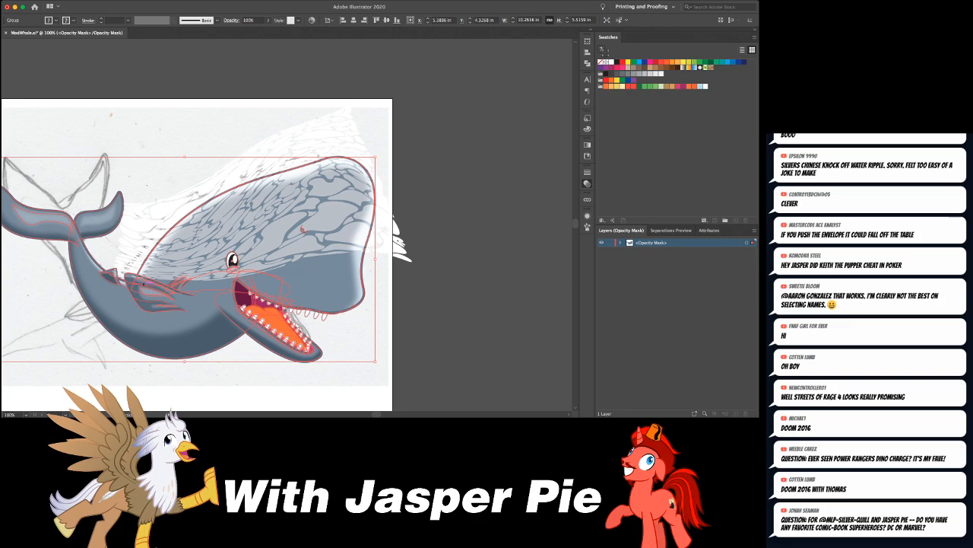
- Remove the semi-transparent shading paths around the side fin from the whale copy inside the opacity mask
key(super+shift+a)
key(a)
click(154, 285)
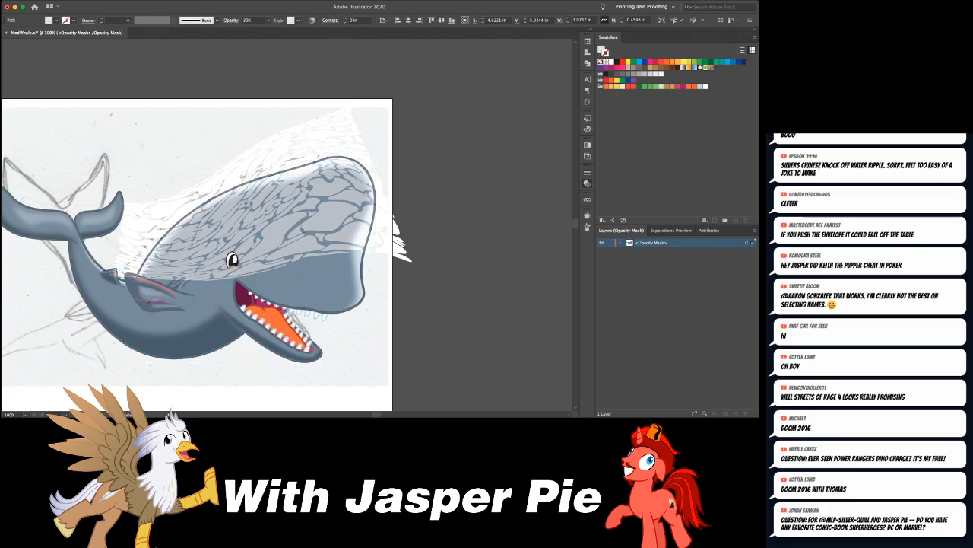
shift+click(152, 301)
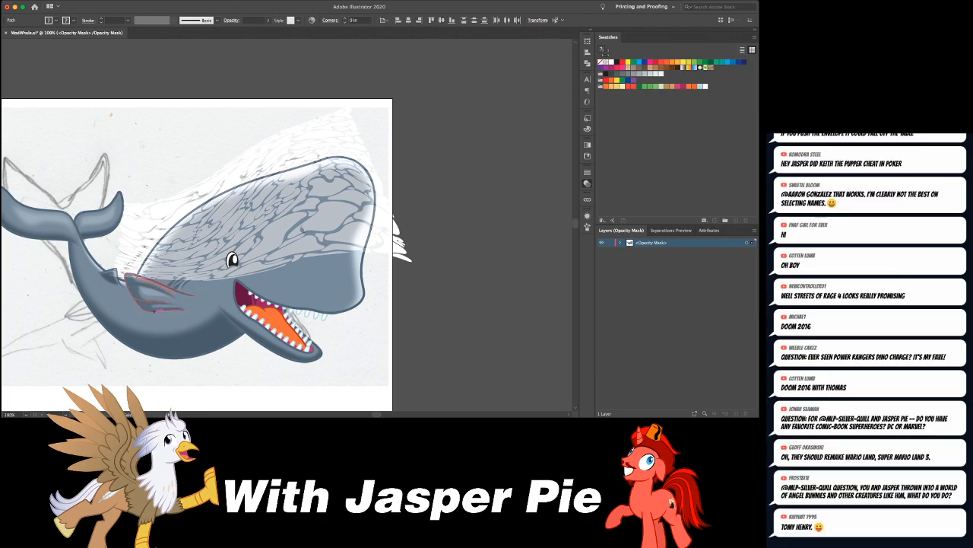
key(super+shift+a)
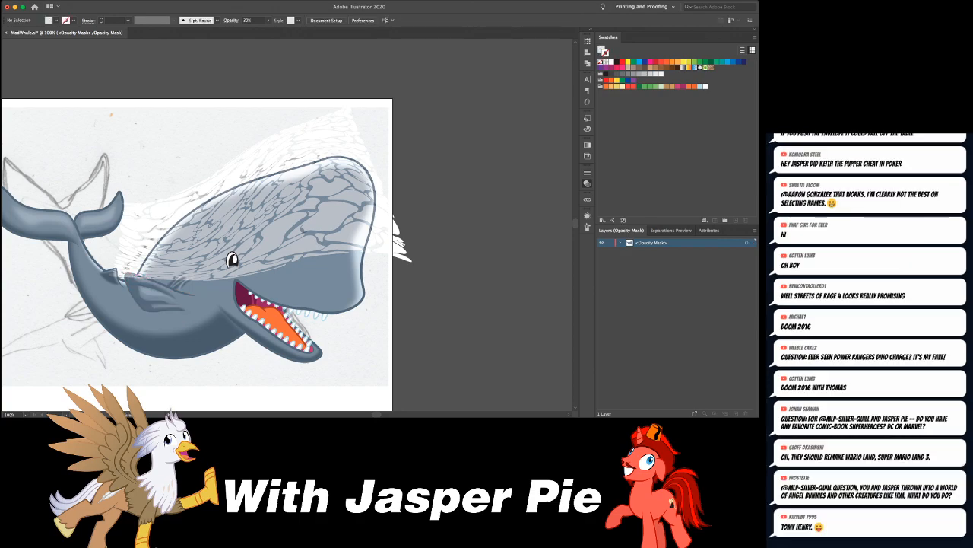
click(195, 290)
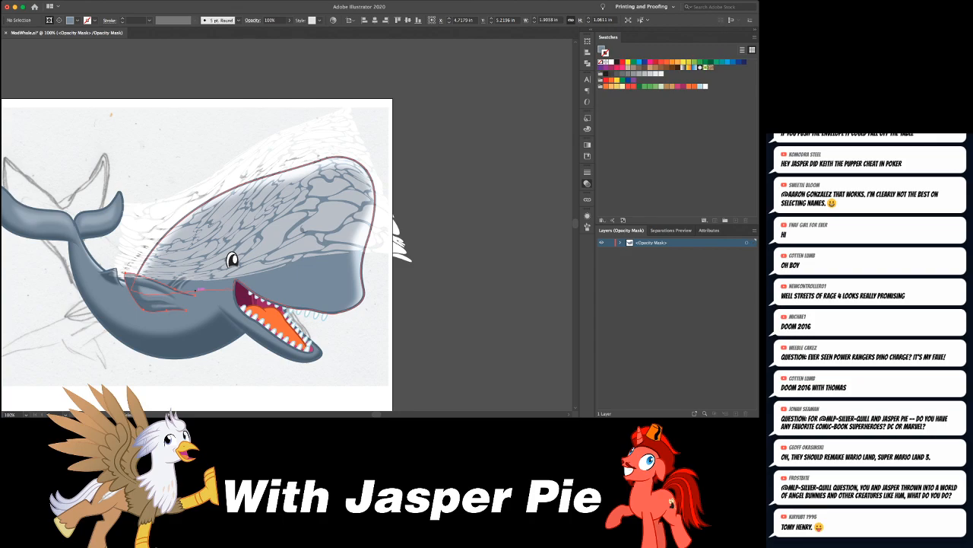
key(super+shift+a)
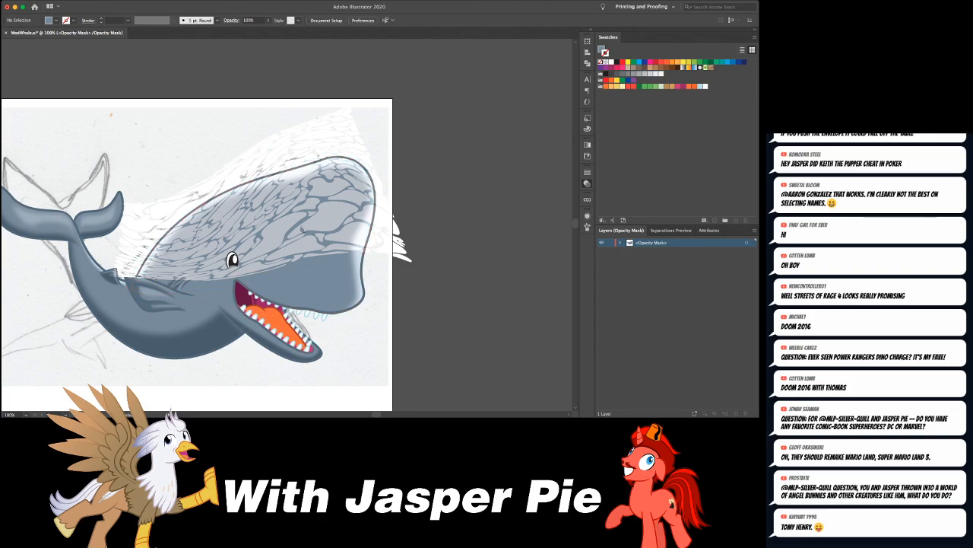
click(175, 289)
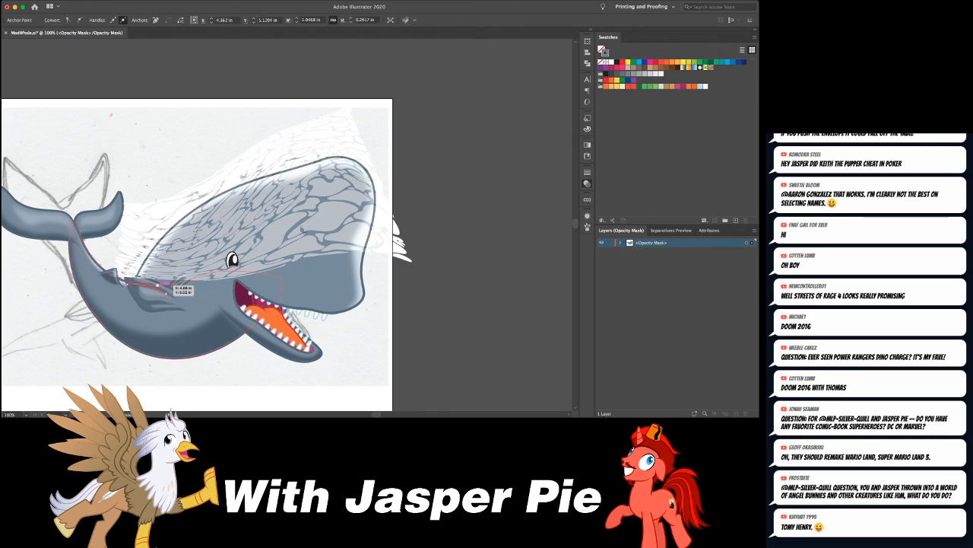
key(super+shift+a)
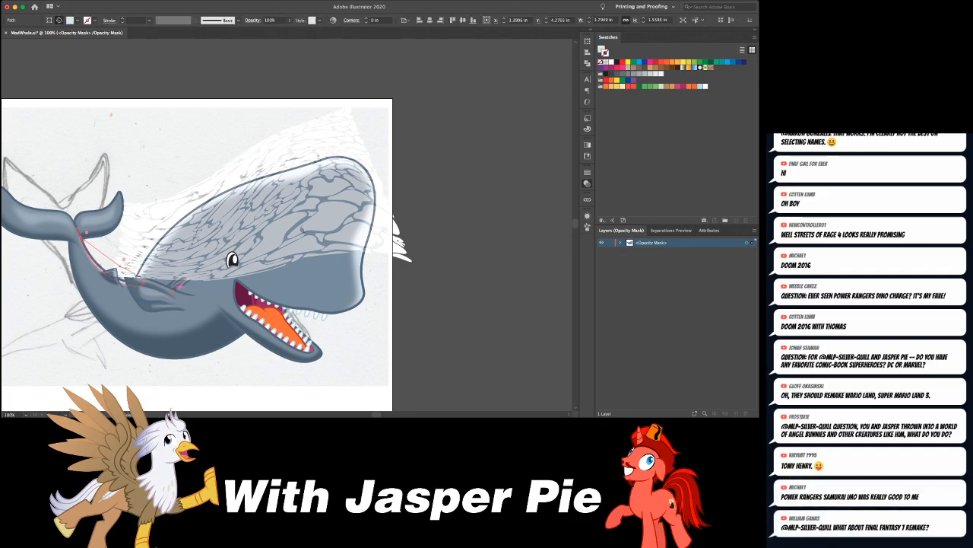
- Expand the whale copy inside the mask and try uniting all of its shapes into a single silhouette
click(207, 293)
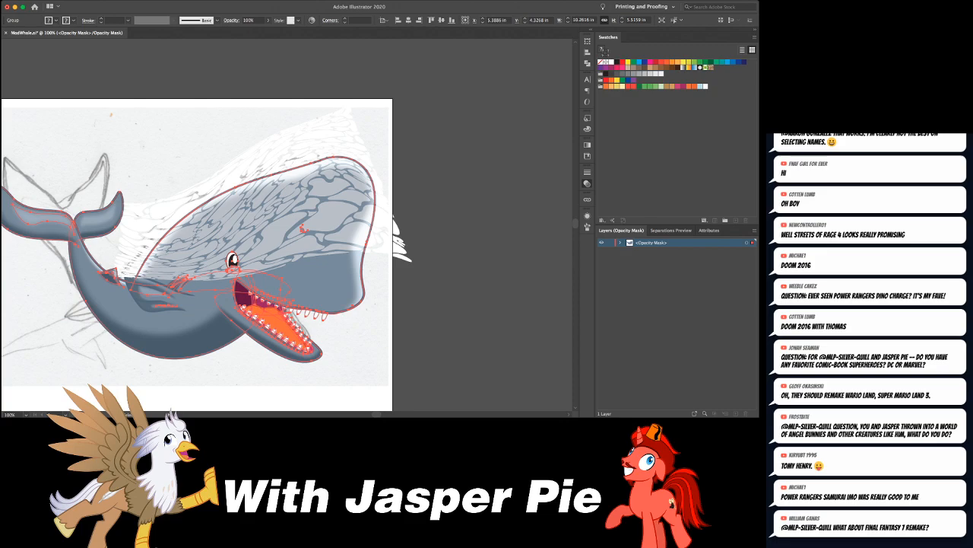
key(Return)
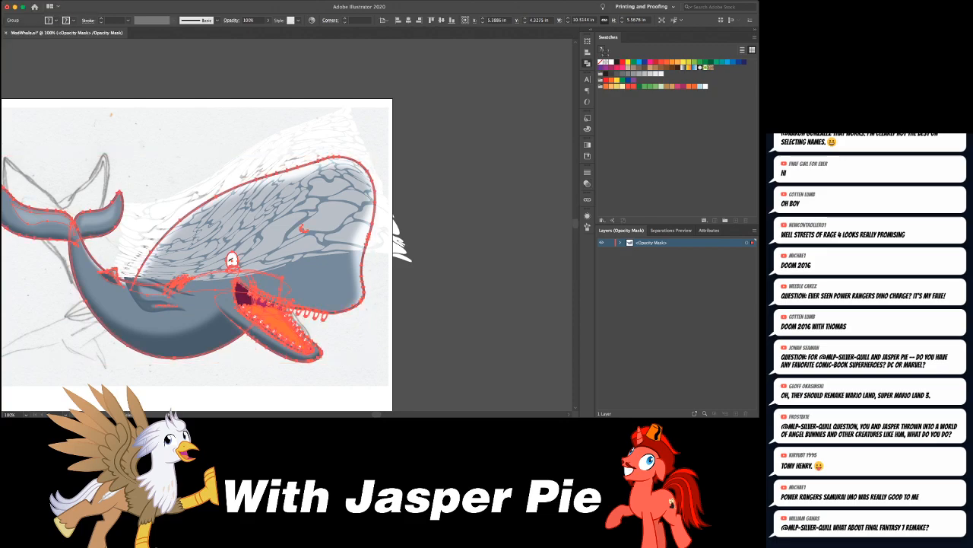
click(500, 82)
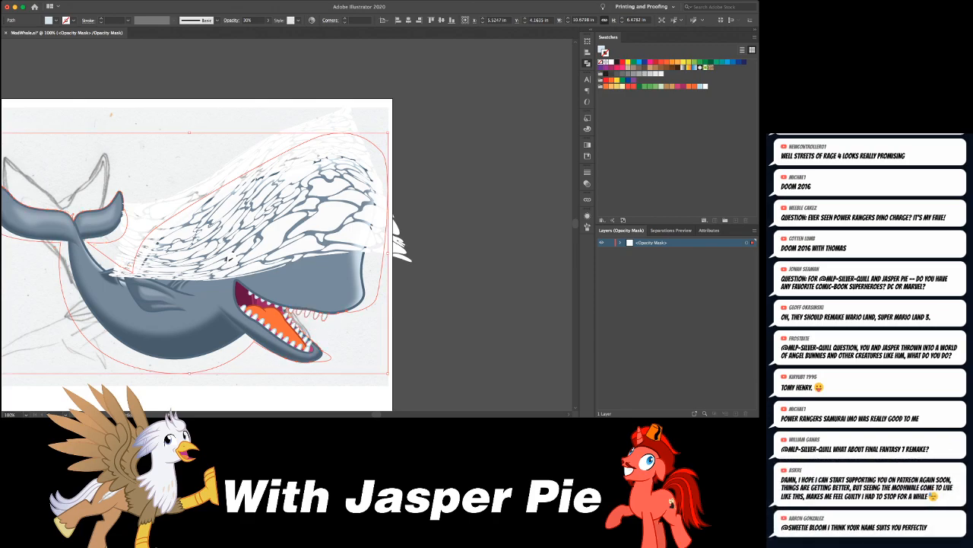
key(ctrl+z)
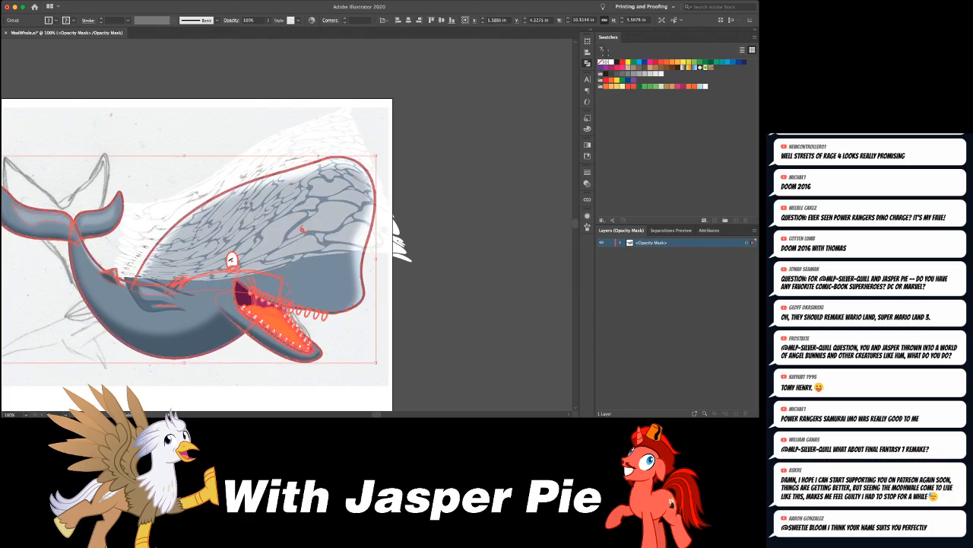
- Clear the shading shapes on the tail, dorsal fin and lower body that extend past the whale's outline in the mask copy
key(ctrl+shift+a)
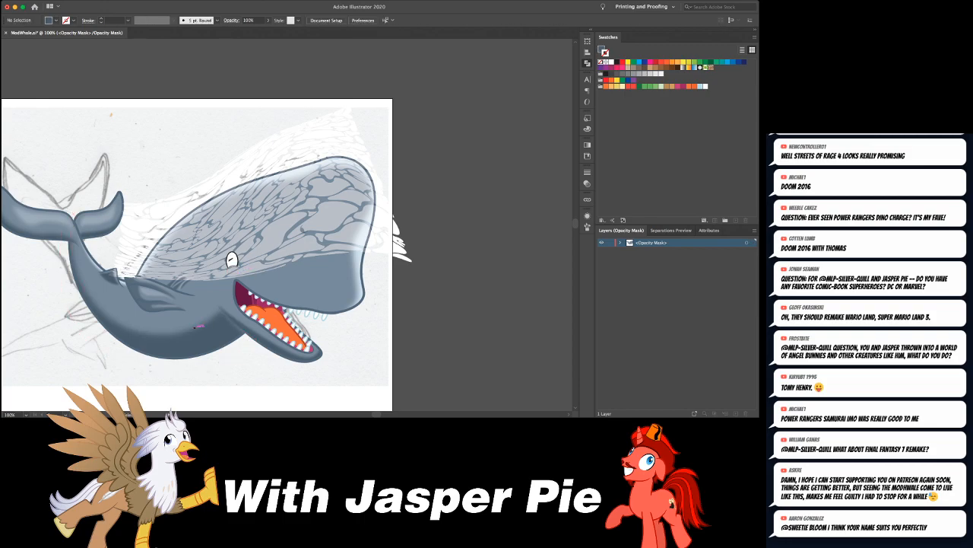
click(111, 268)
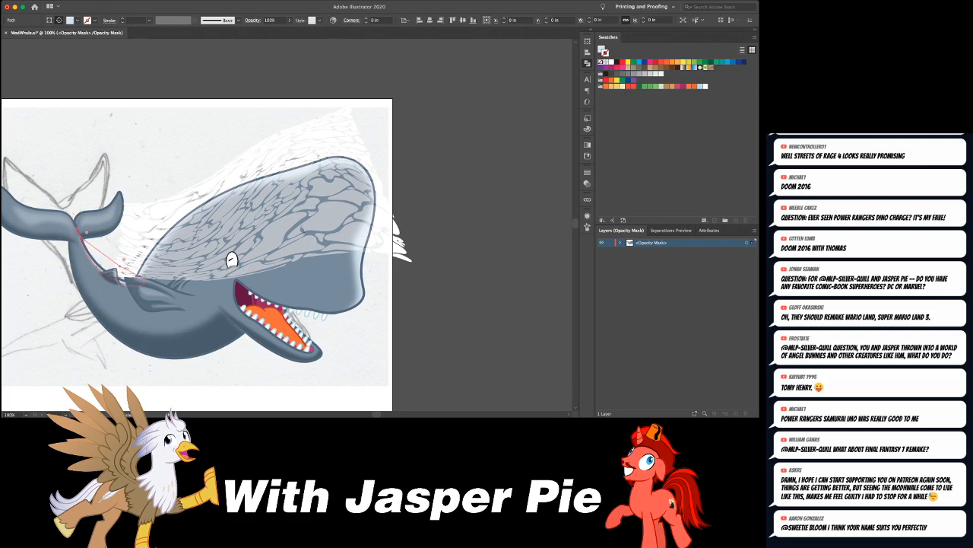
key(ctrl+shift+a)
drag(69, 228, 196, 216)
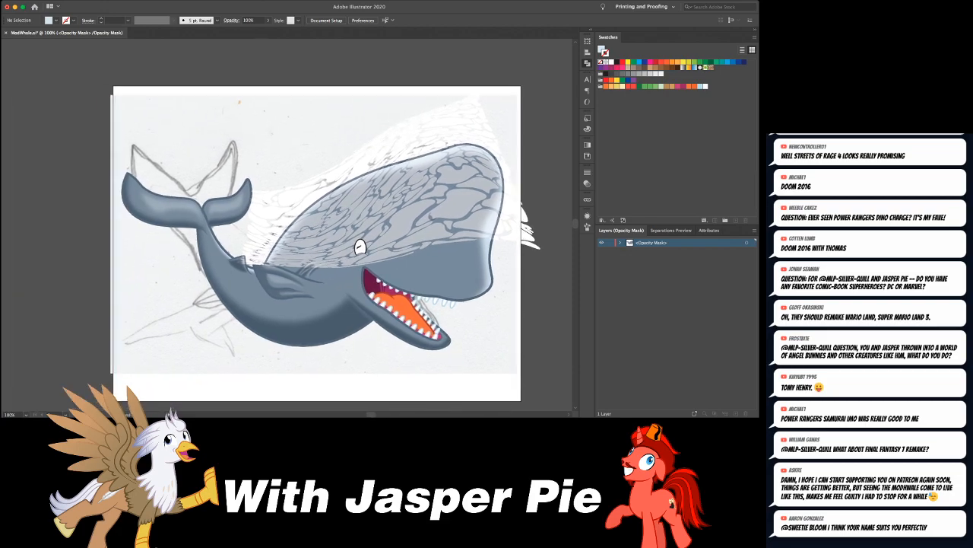
click(174, 225)
click(219, 219)
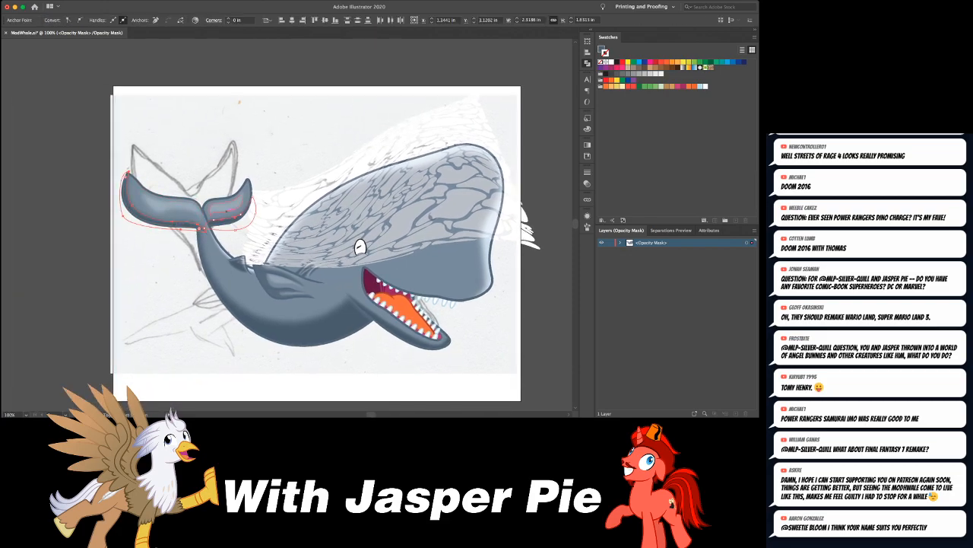
key(ctrl+shift+a)
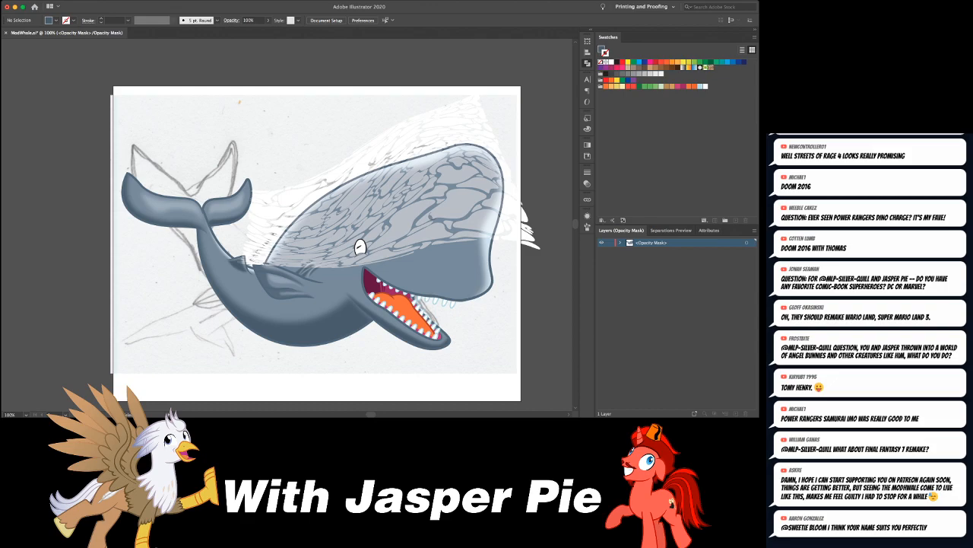
click(245, 265)
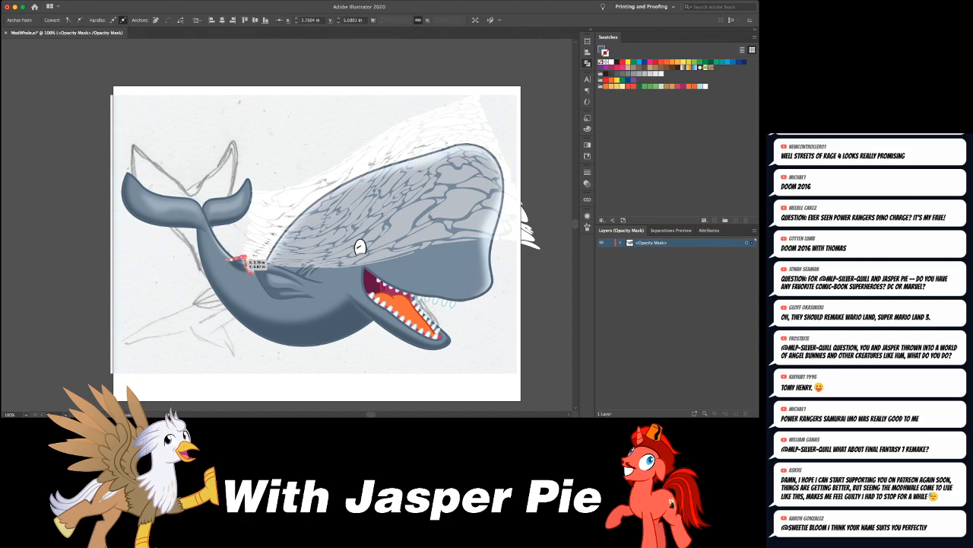
key(super+shift+a)
click(221, 247)
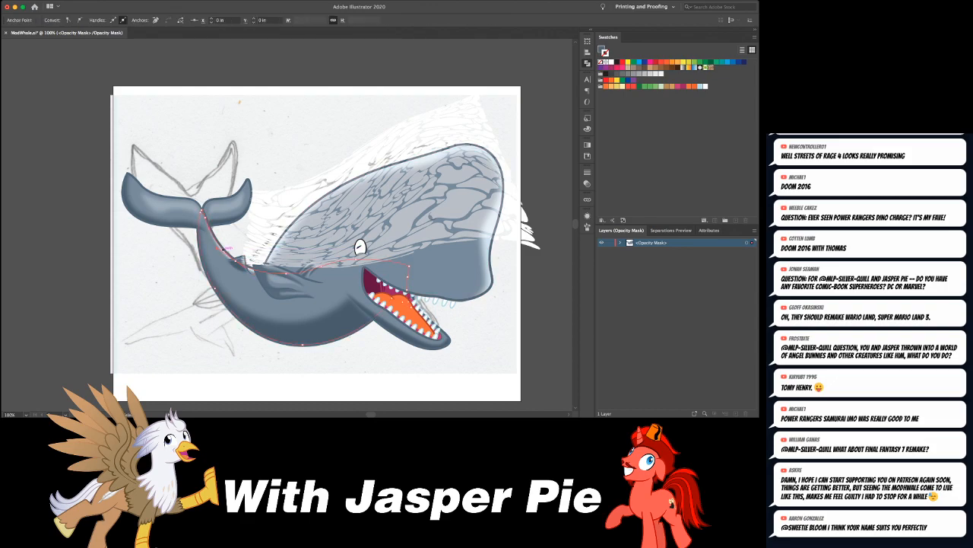
key(super+shift+a)
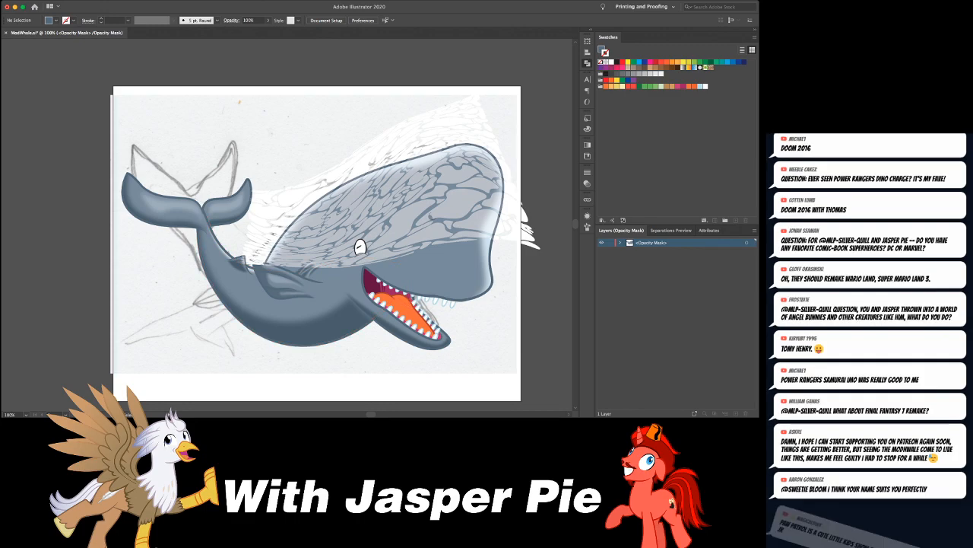
- Unite the whole mask copy into one whale silhouette and give it a solid white fill with no stroke
key(super+a)
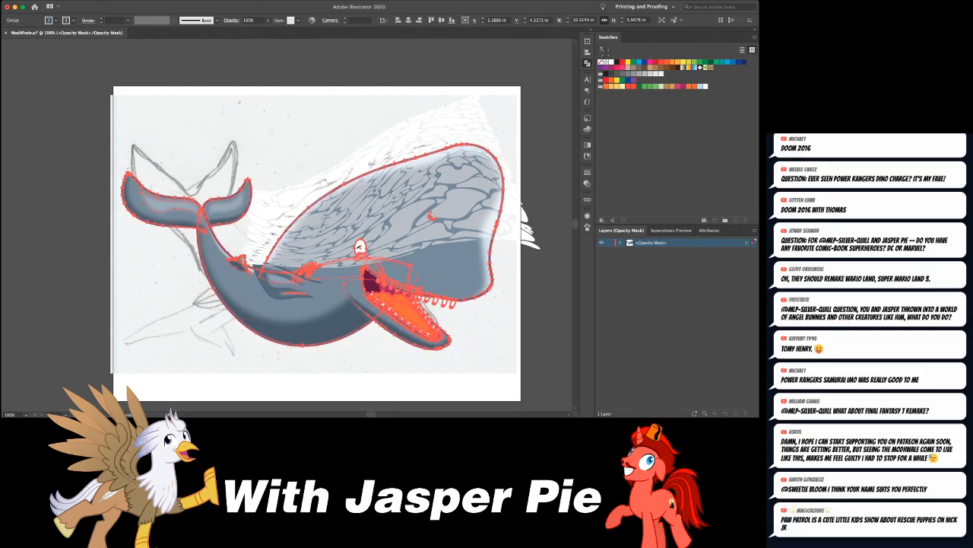
click(358, 245)
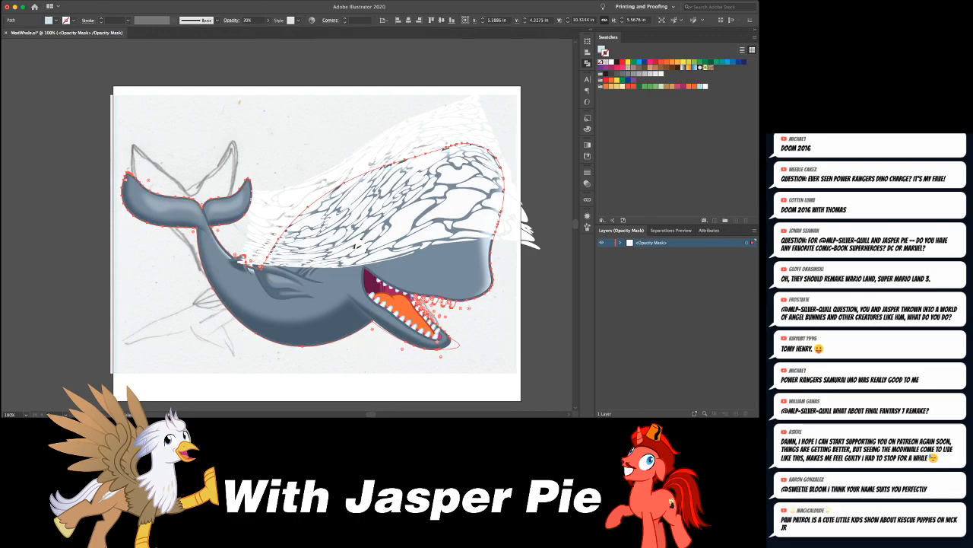
key(d)
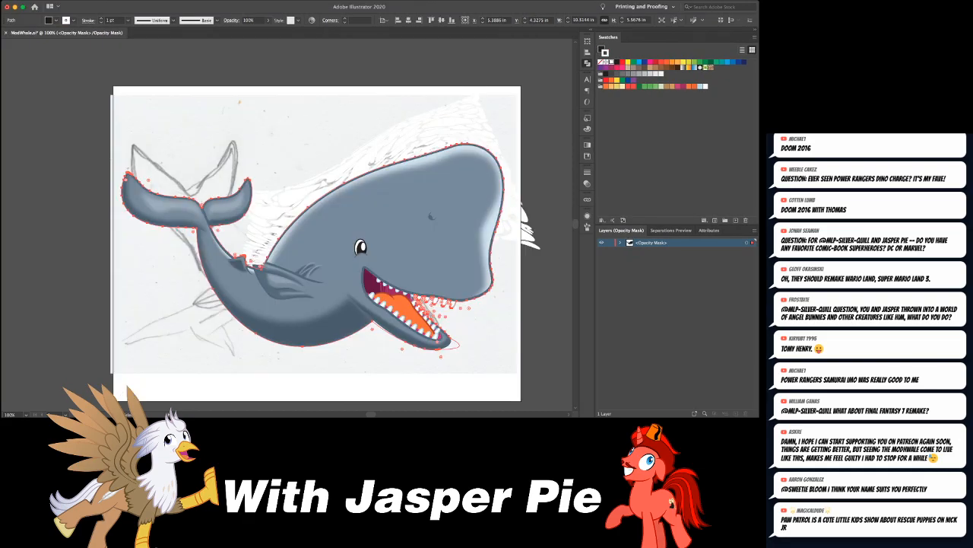
key(shift+x)
key(slash)
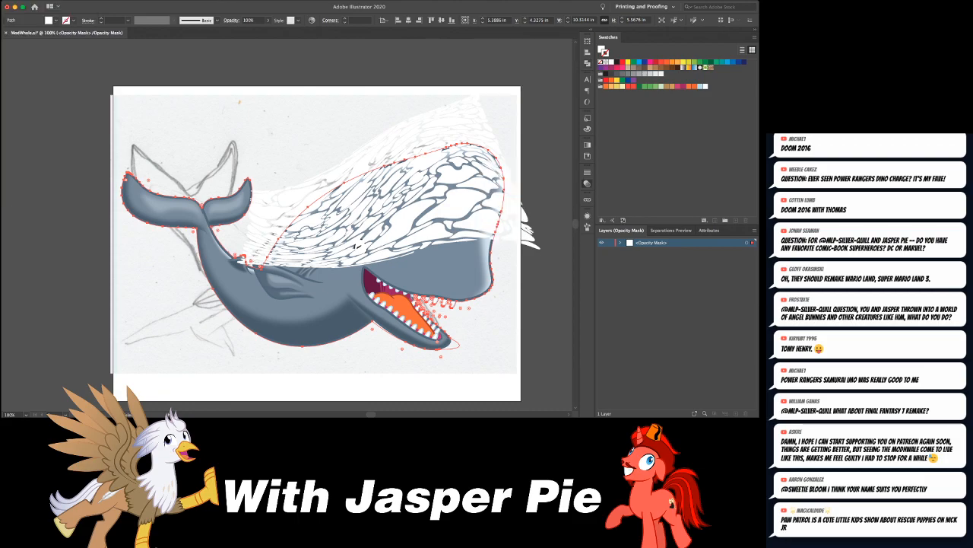
- Leave the opacity mask and set the warped pattern's opacity to 50%
key(ctrl+z)
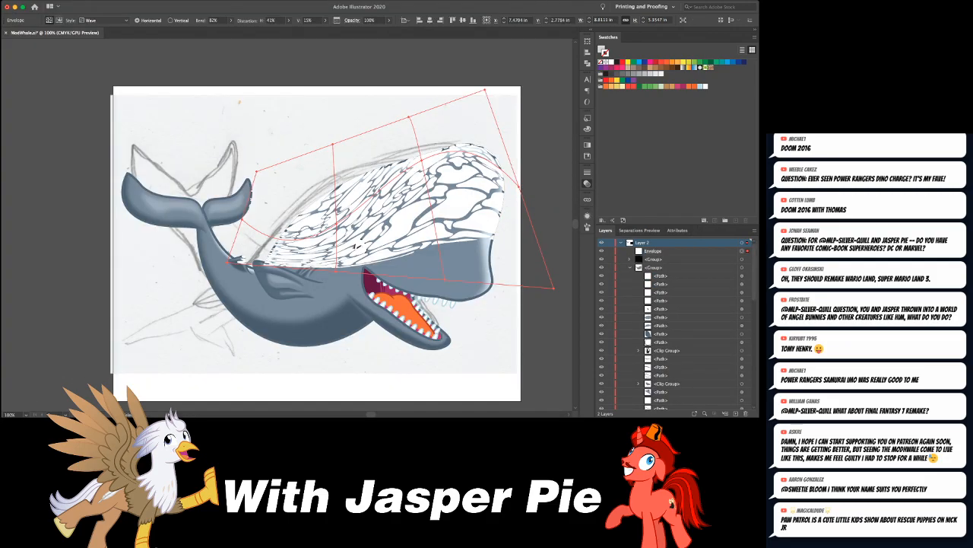
key(ctrl+z)
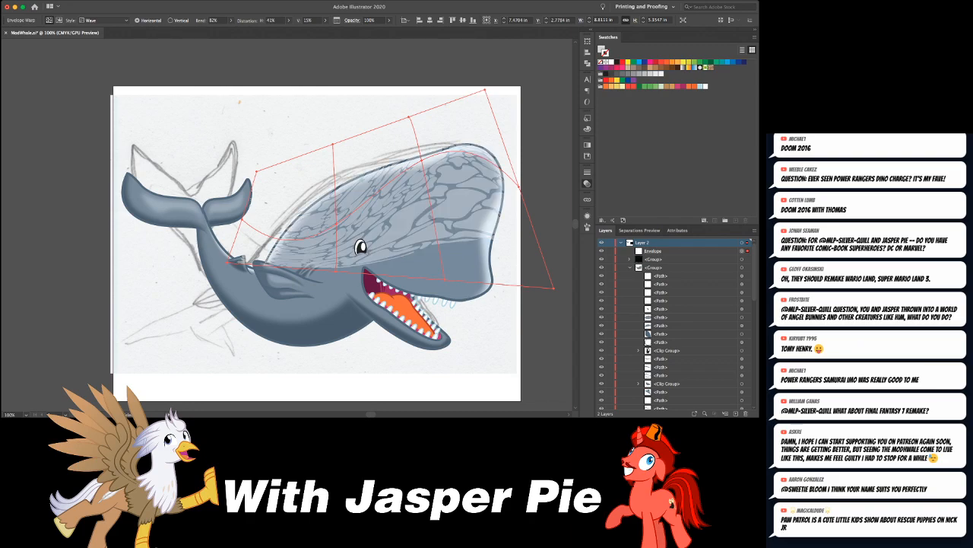
key(ctrl+shift+z)
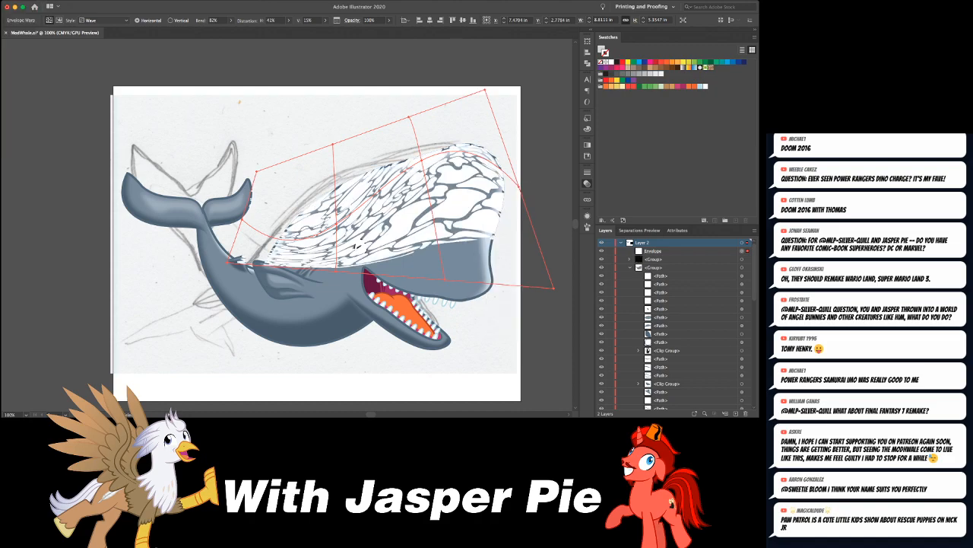
key(ctrl+z)
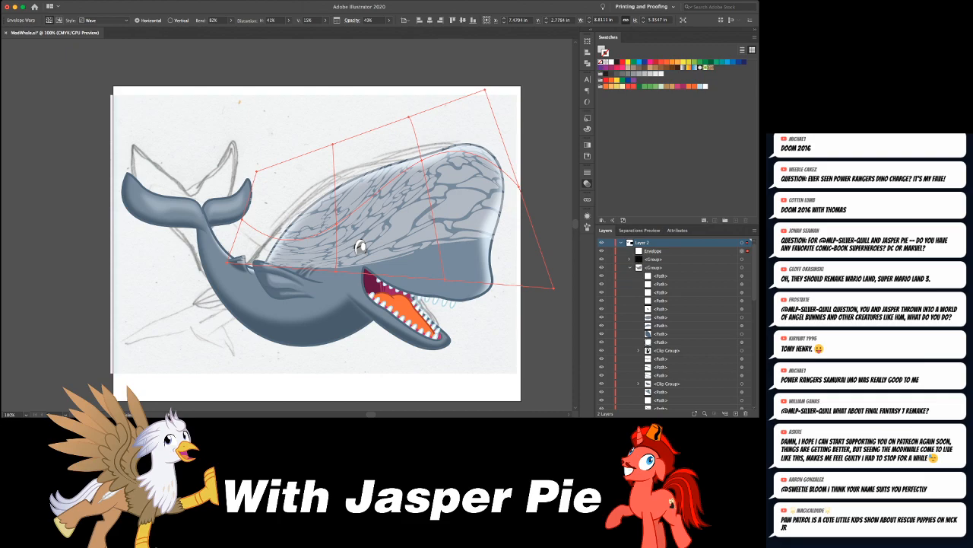
key(shift+Up)
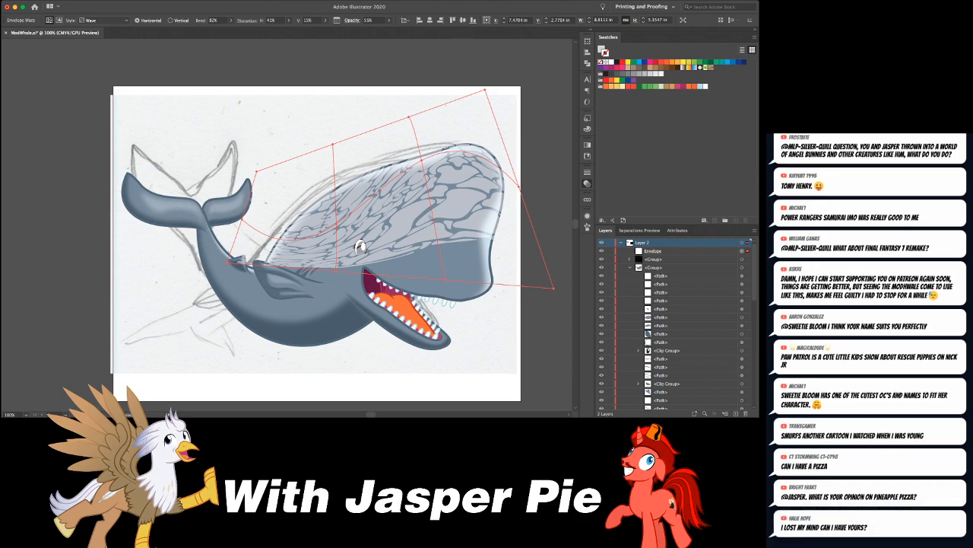
- Nudge the warped pattern upward on the whale's head and rotate it slightly counterclockwise to follow the back's slope
key(super+z)
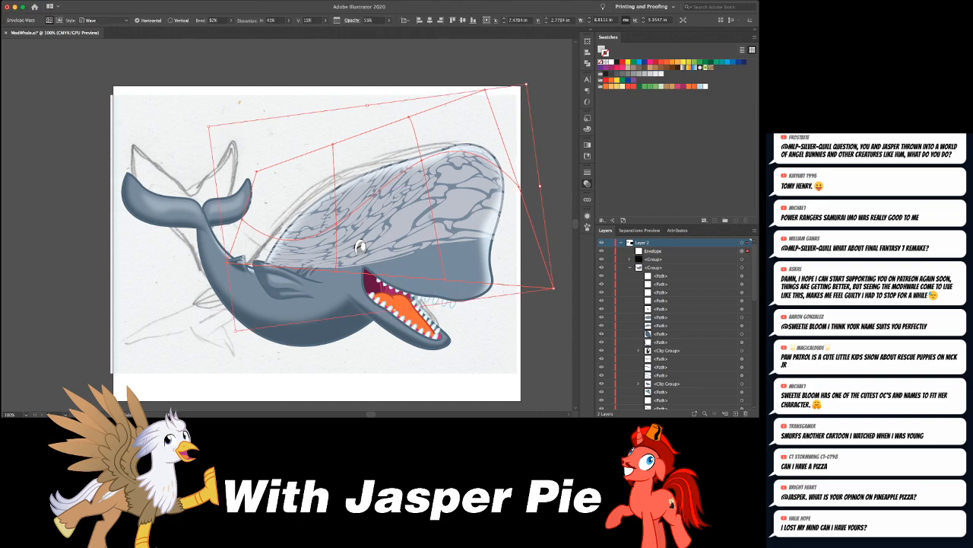
key(shift+Up)
key(shift+Up)
key(shift+Up)
key(shift+Up)
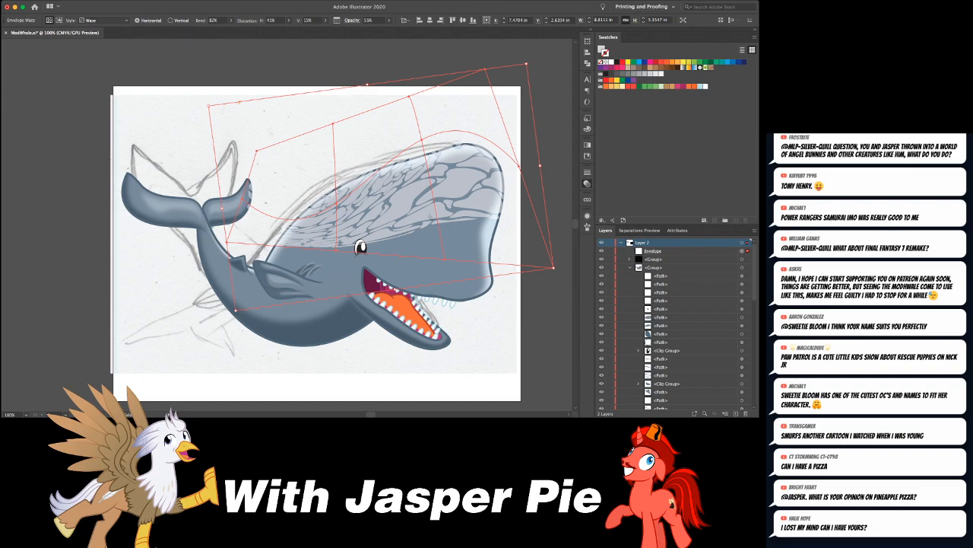
key(e)
drag(558, 85, 551, 72)
drag(436, 180, 432, 179)
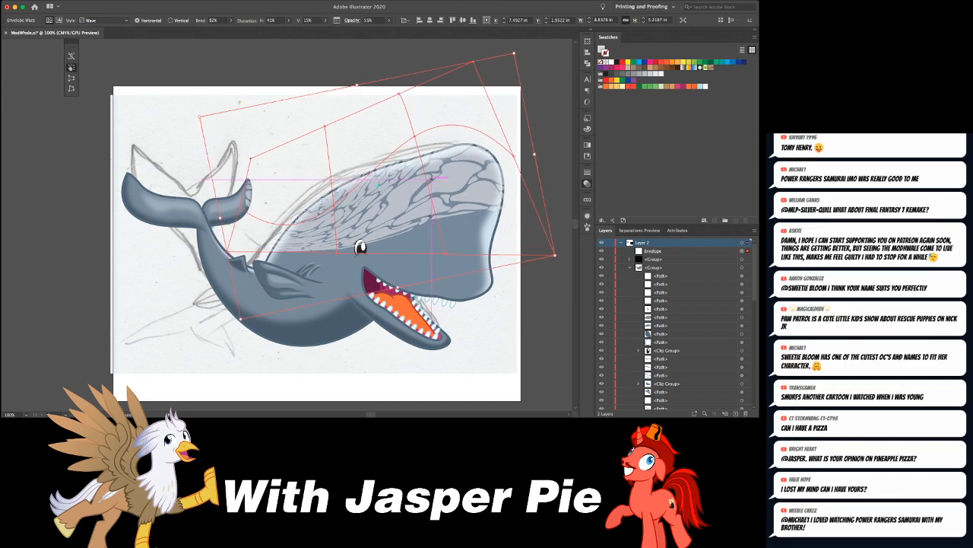
- Lock the warped ripple pattern so that the blowhole shapes beneath it can be selected
key(a)
key(super+shift+a)
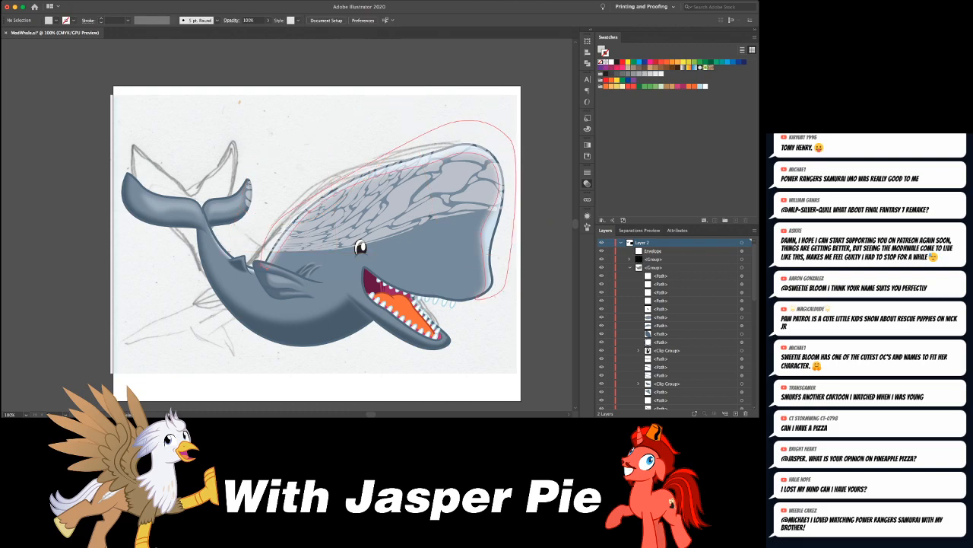
click(487, 156)
key(super+equal)
key(super+equal)
key(super+equal)
key(super+shift+a)
drag(412, 252, 411, 176)
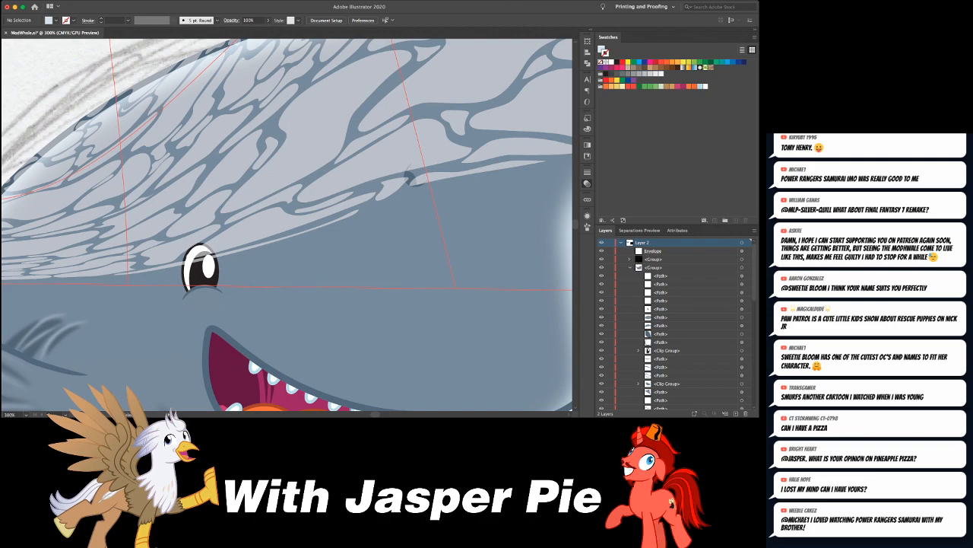
click(410, 178)
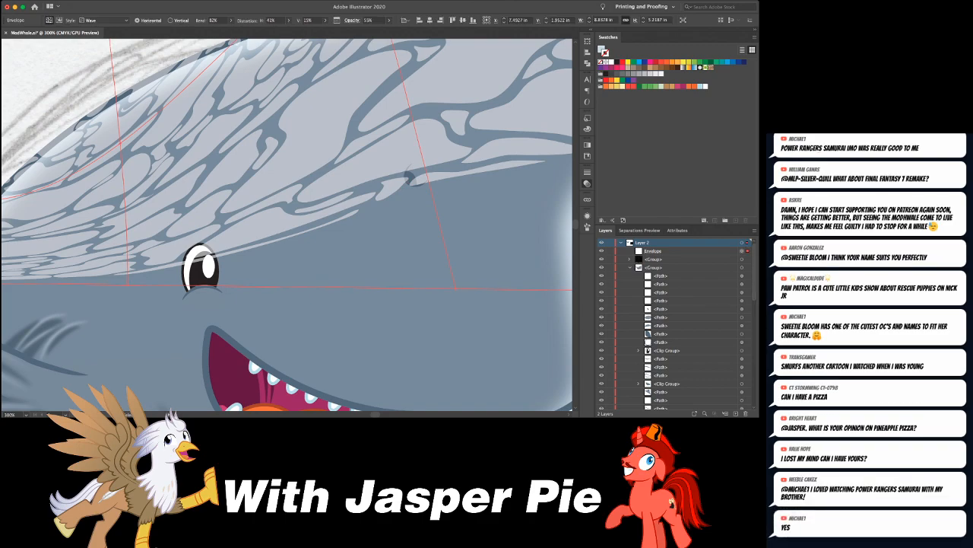
scroll(677, 323, down, 5)
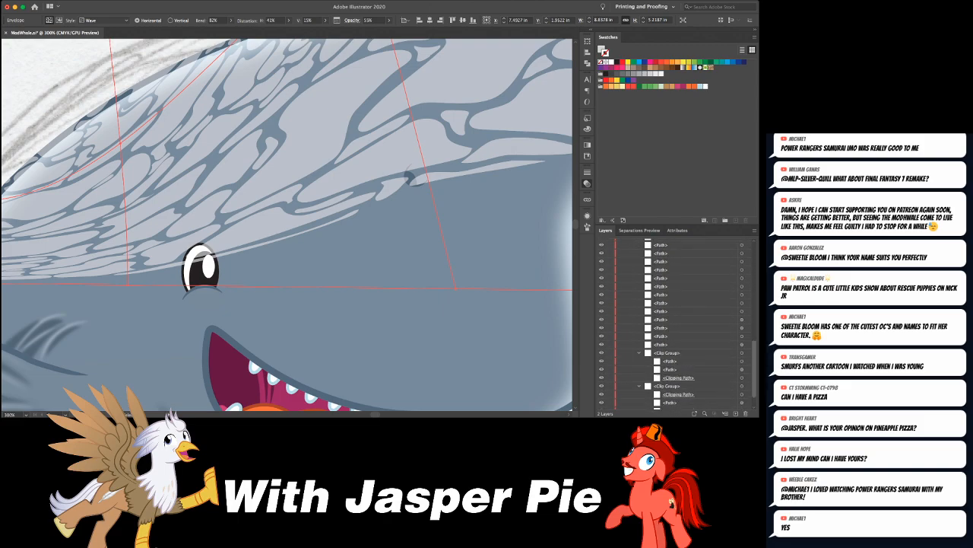
scroll(677, 324, up, 10)
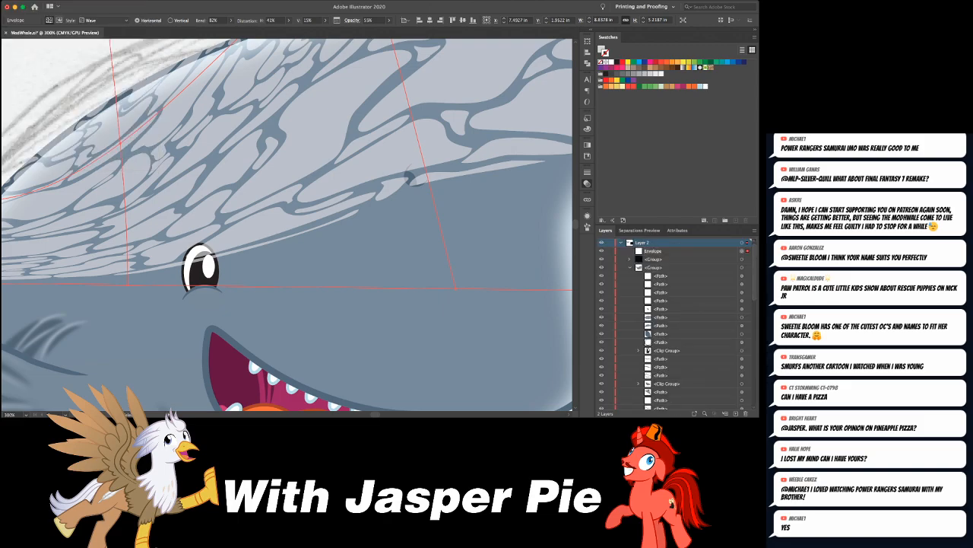
click(601, 251)
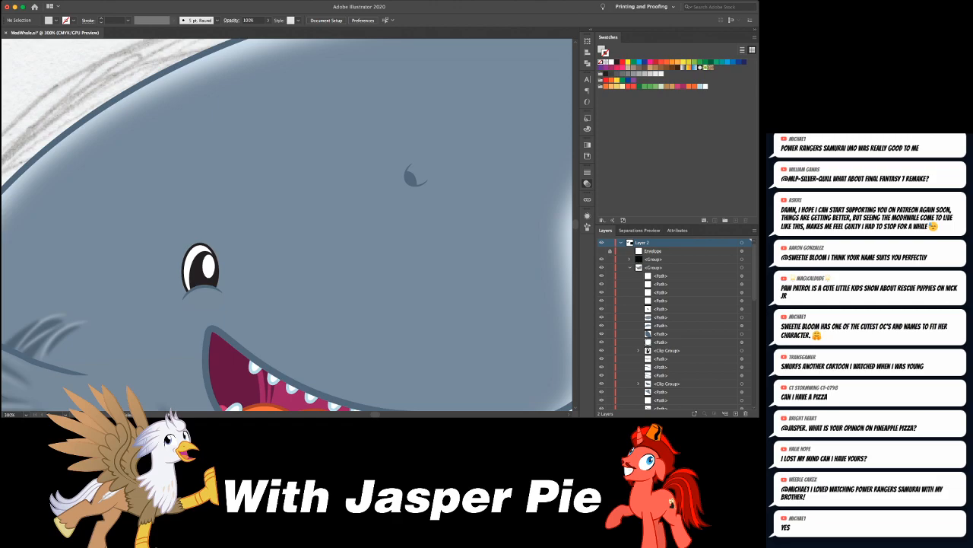
click(601, 251)
- Cut both blowhole shapes from the whale group and paste them in front of the warped pattern
click(410, 177)
shift+click(412, 171)
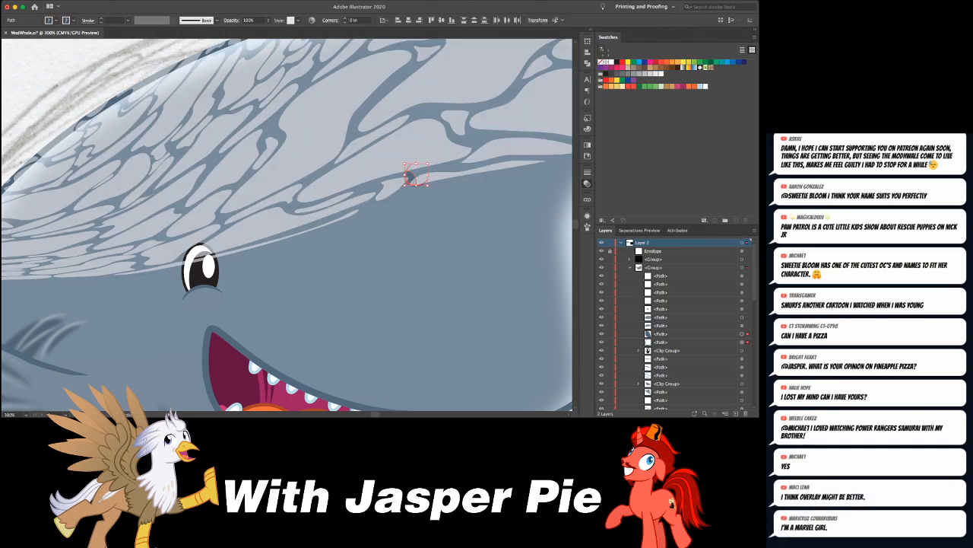
key(Delete)
key(super+z)
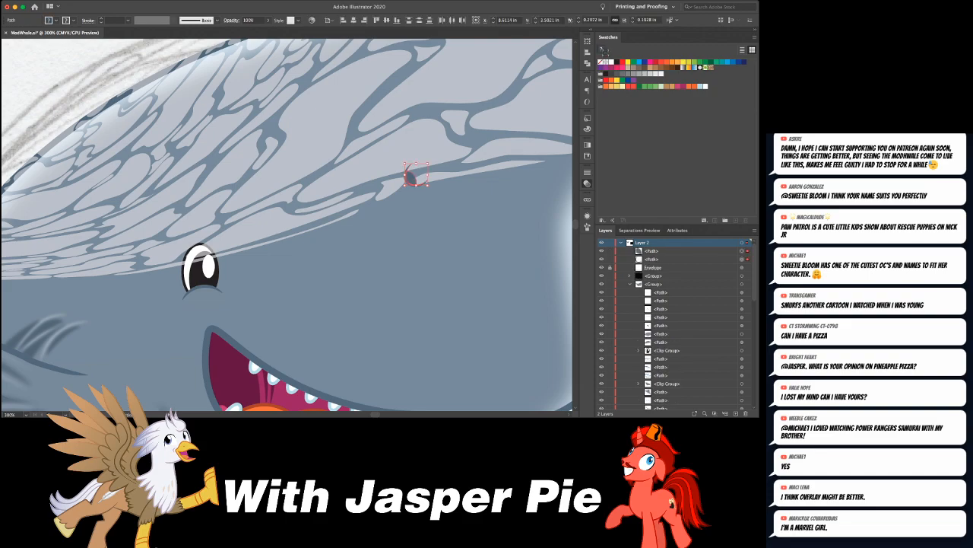
- Cut the eye and its lower lid shapes out of the whale group and paste them in front of the warped pattern
key(super+shift+a)
click(216, 272)
key(super+shift+a)
double_click(235, 372)
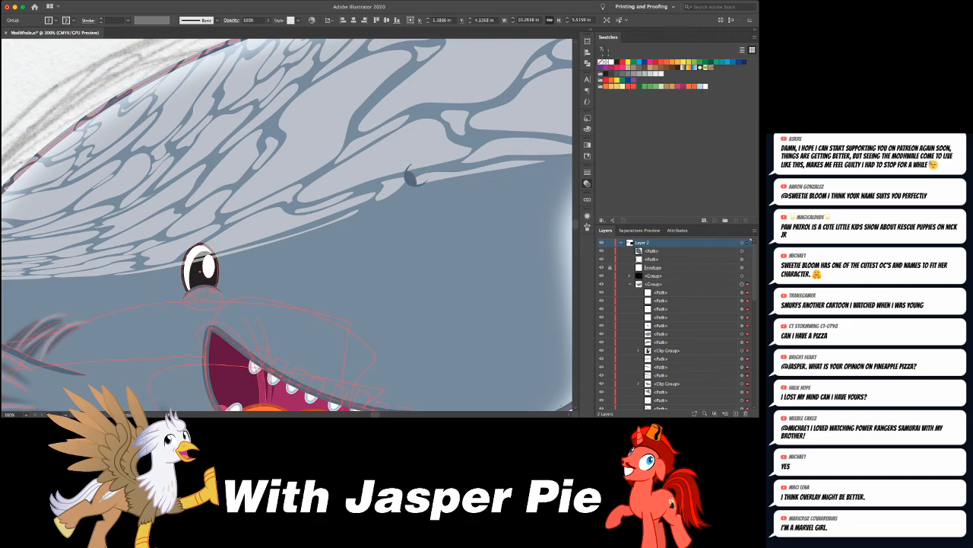
click(211, 251)
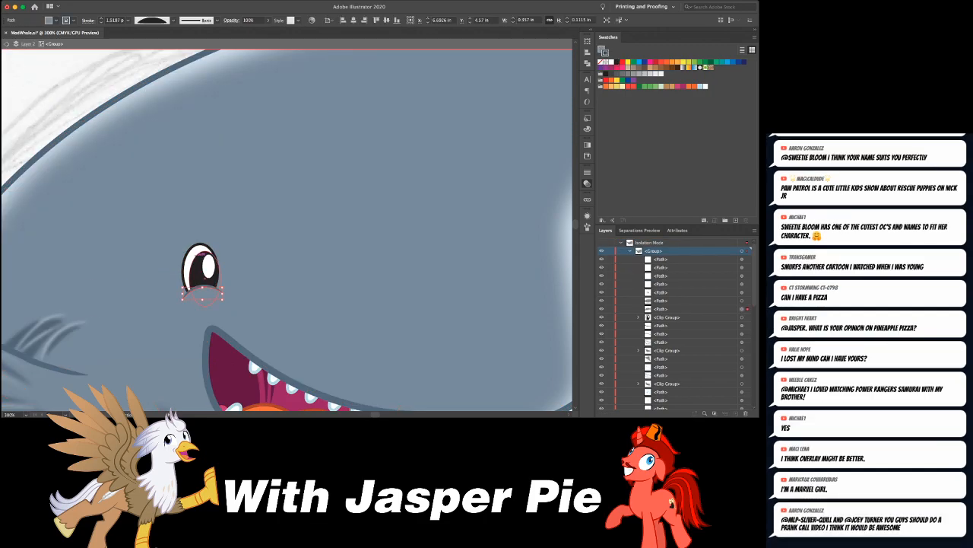
shift+click(215, 247)
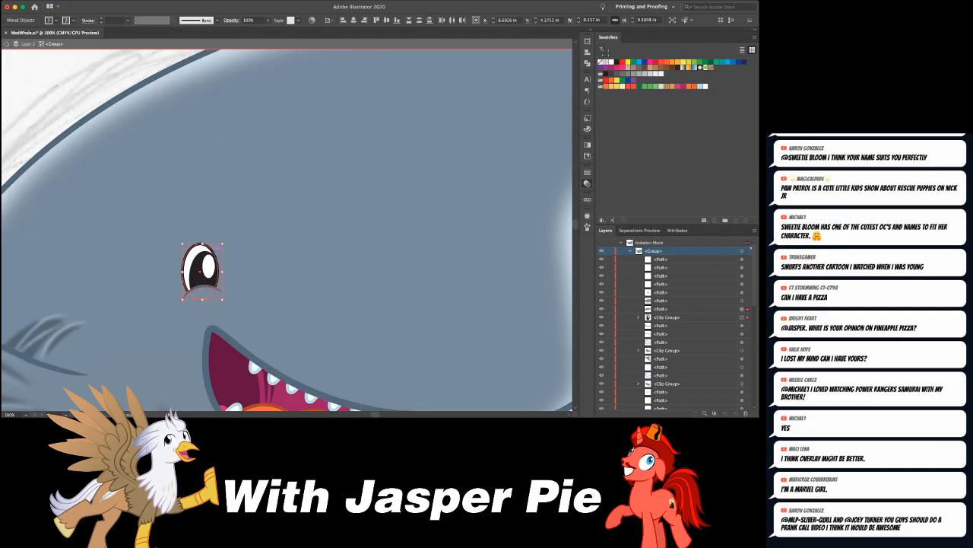
shift+click(217, 306)
key(Delete)
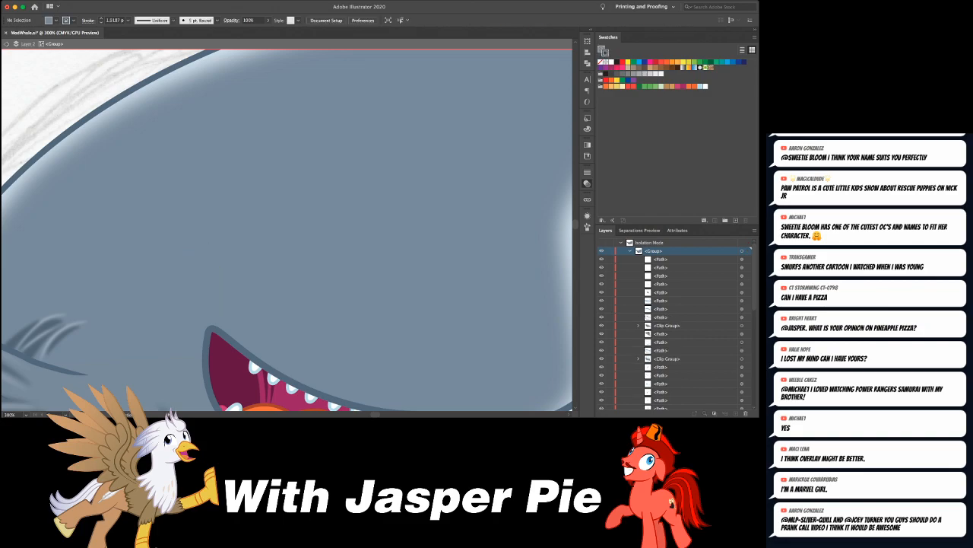
key(Escape)
key(super+f)
key(shift+super+a)
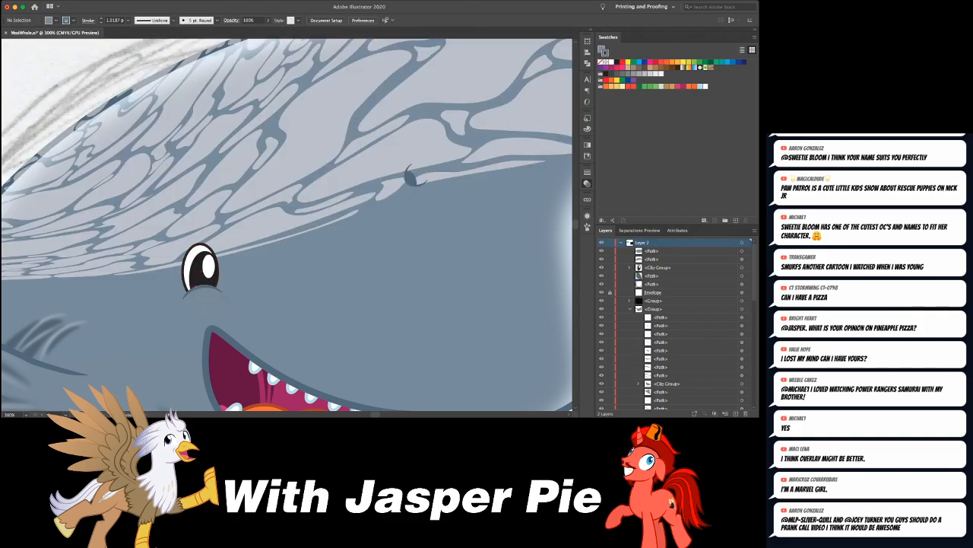
- Unlock the warped pattern and isolate it for editing its contents
key(super+1)
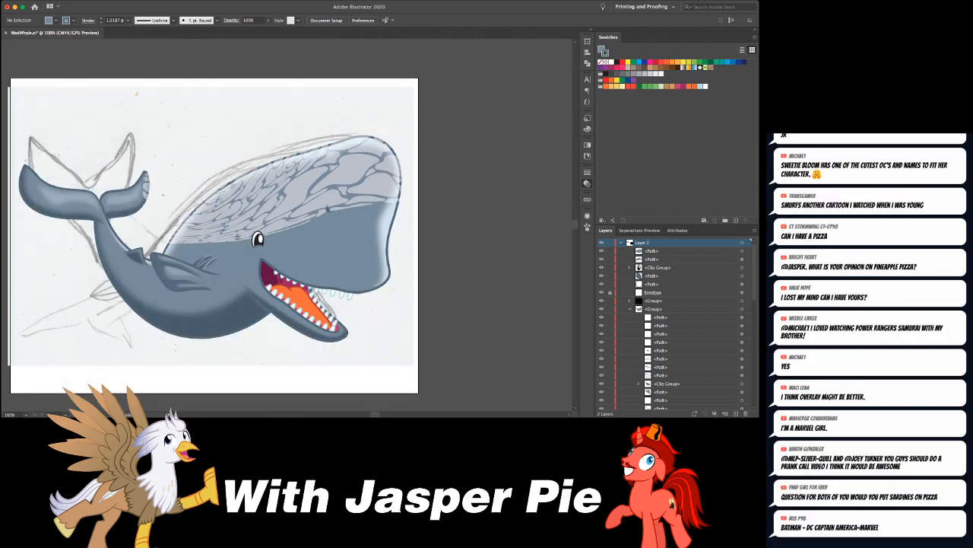
click(328, 208)
key(v)
double_click(259, 239)
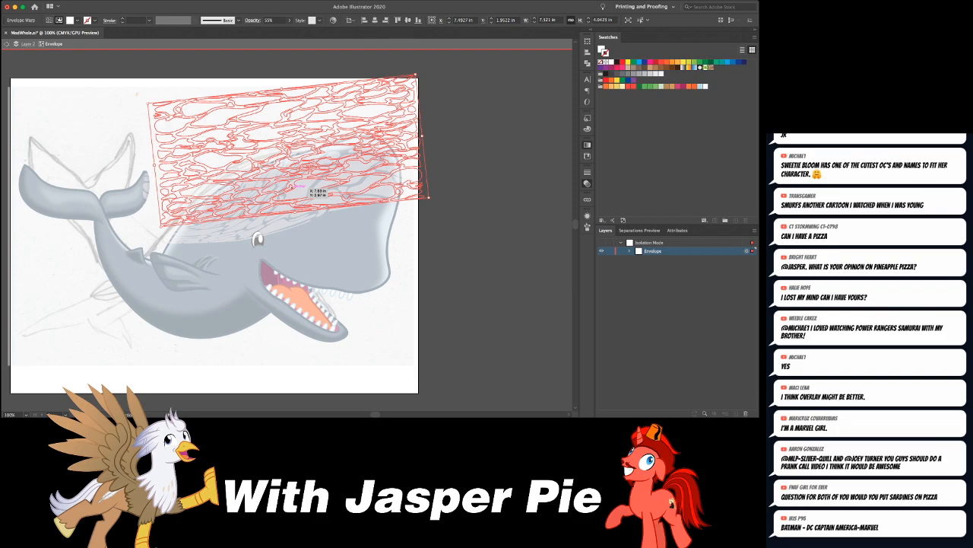
- Fill the warped pattern's ripple shapes with a light gradient instead of solid white
key(x)
key(period)
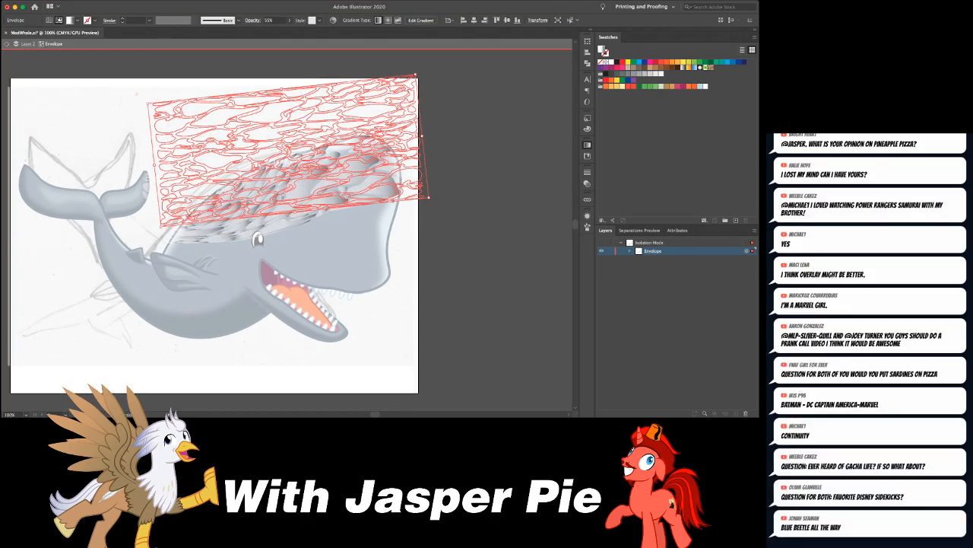
key(comma)
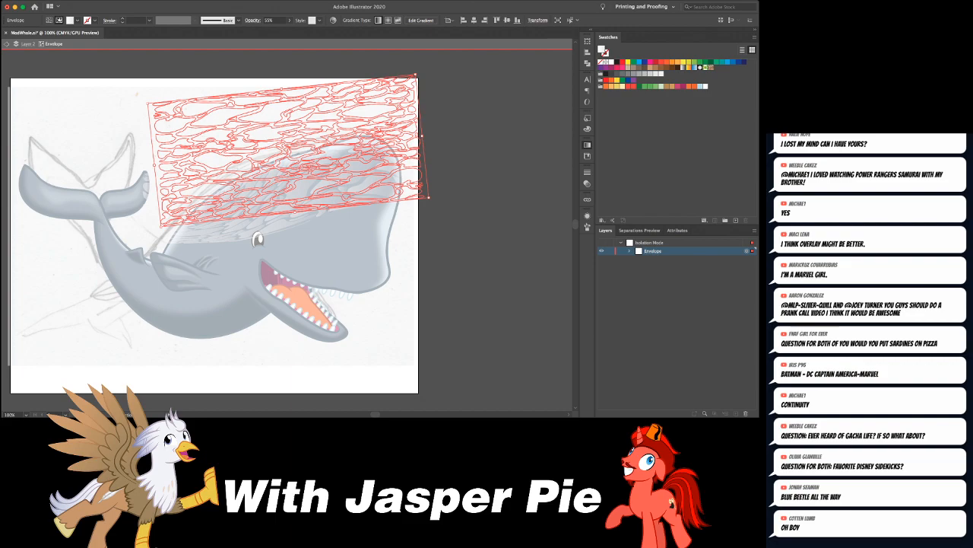
key(Escape)
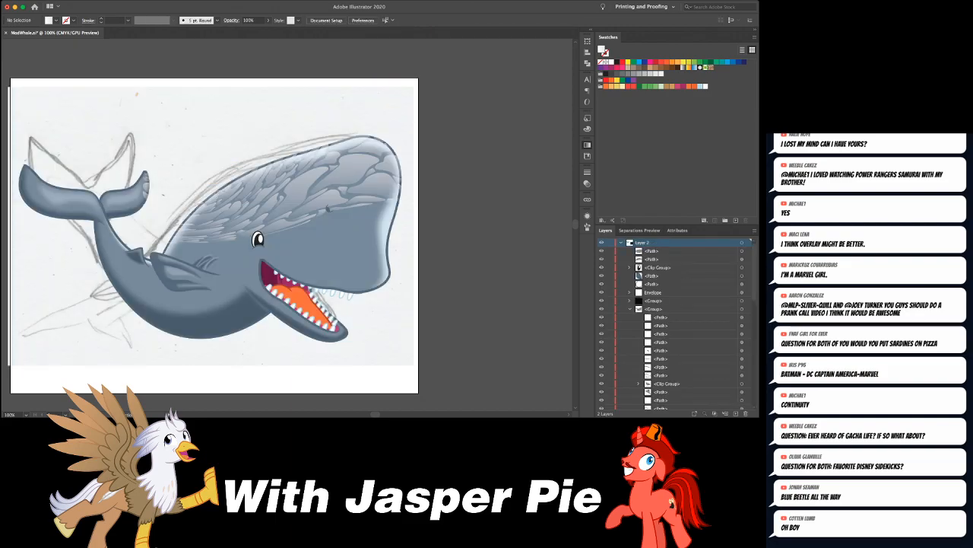
key(super+equal)
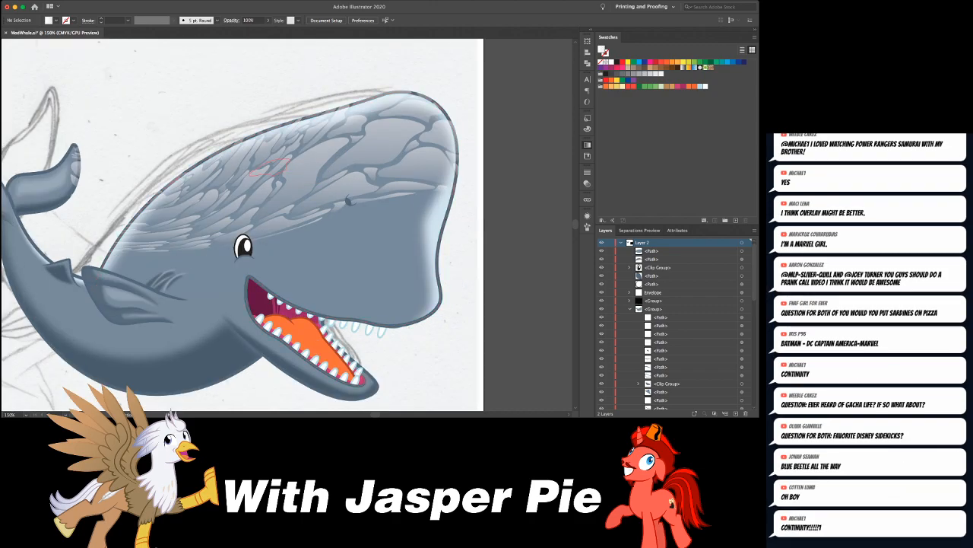
click(293, 174)
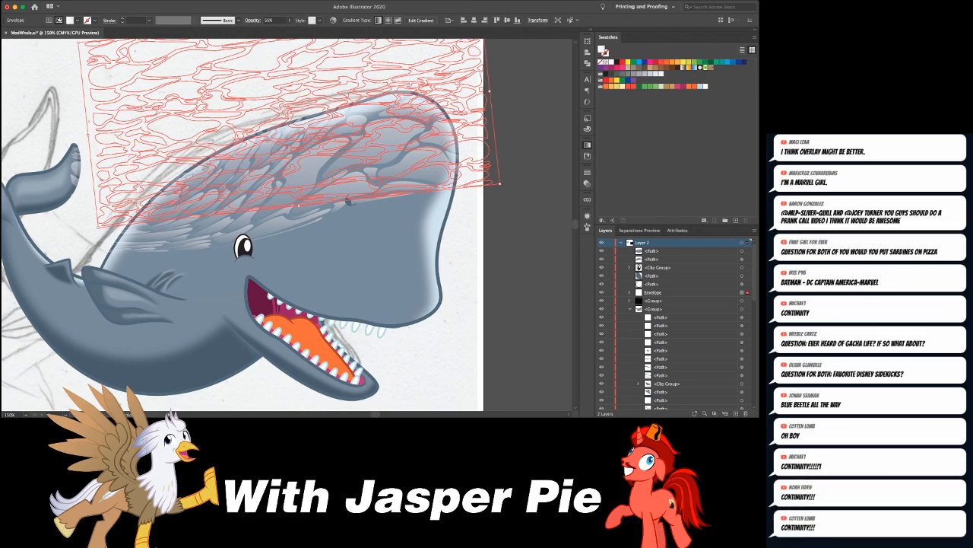
- Release the pattern from its warp envelope and delete the leftover grey mesh
key(ctrl+minus)
key(ctrl+minus)
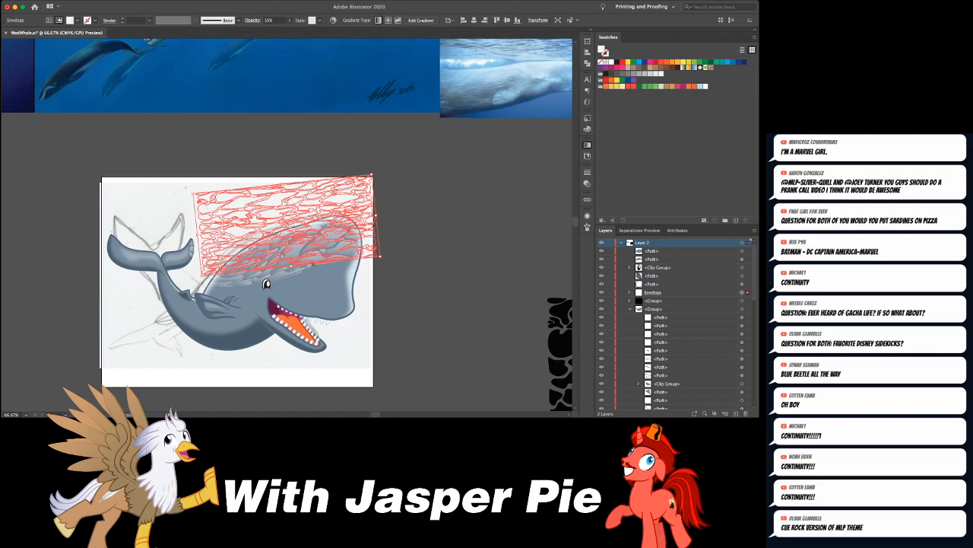
key(a)
click(312, 262)
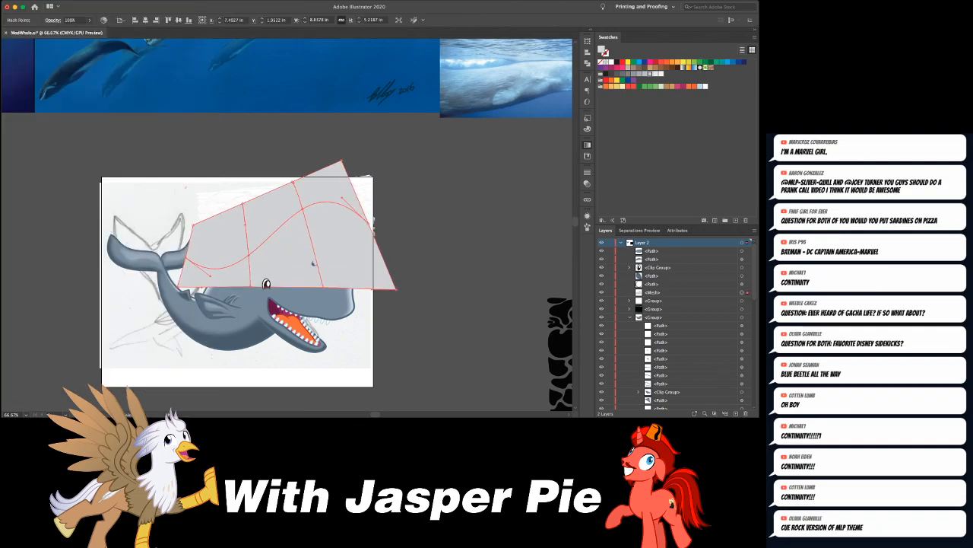
key(Delete)
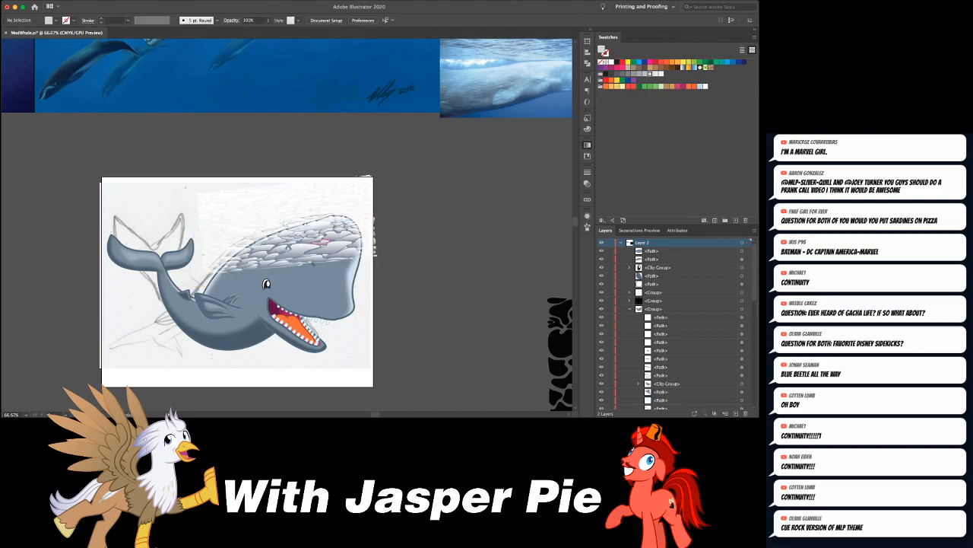
- Narrow the released ripple pattern to about 5.6 in wide and place it level on the canvas beside the artboard
click(342, 237)
drag(374, 226, 287, 221)
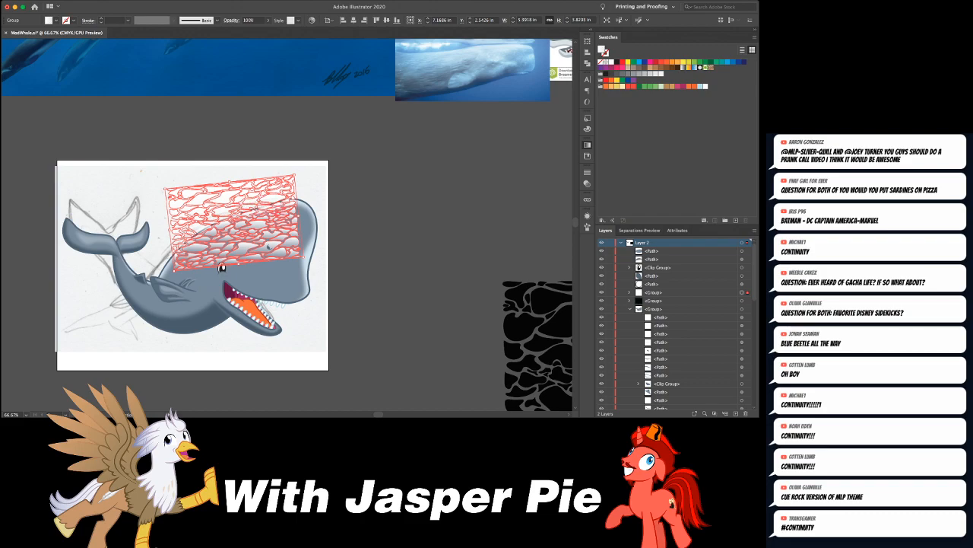
key(super+shift+a)
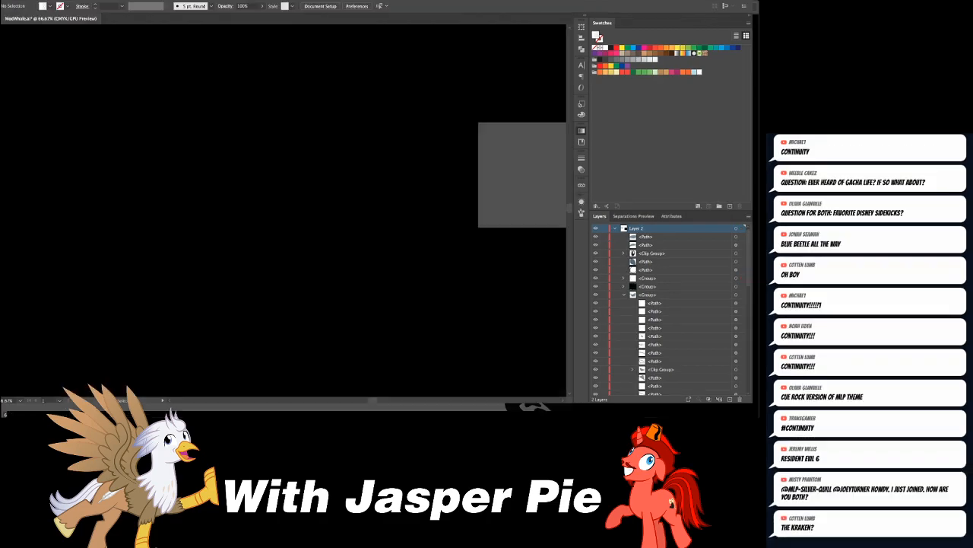
drag(256, 226, 367, 142)
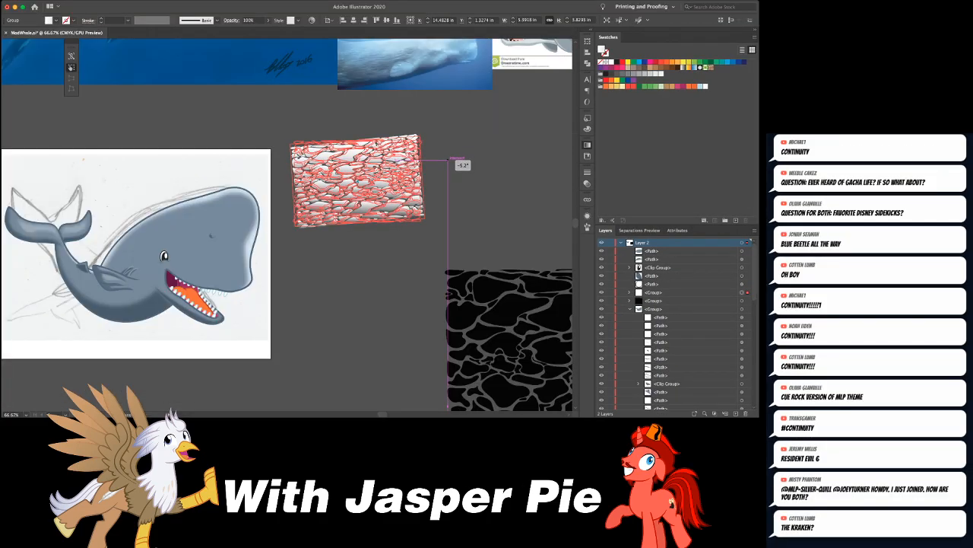
drag(451, 155, 451, 146)
- Give the ripple pattern a solid white fill with no stroke
key(d)
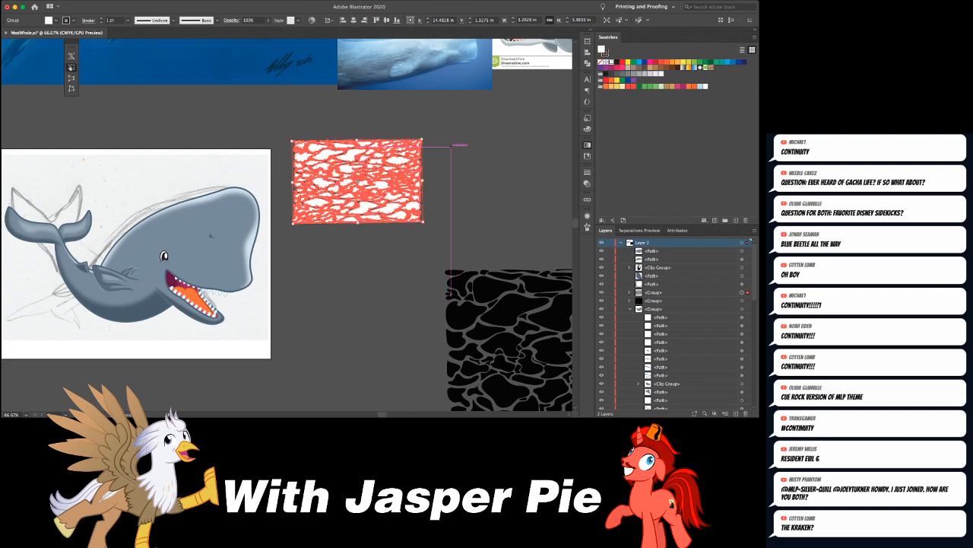
key(x)
key(slash)
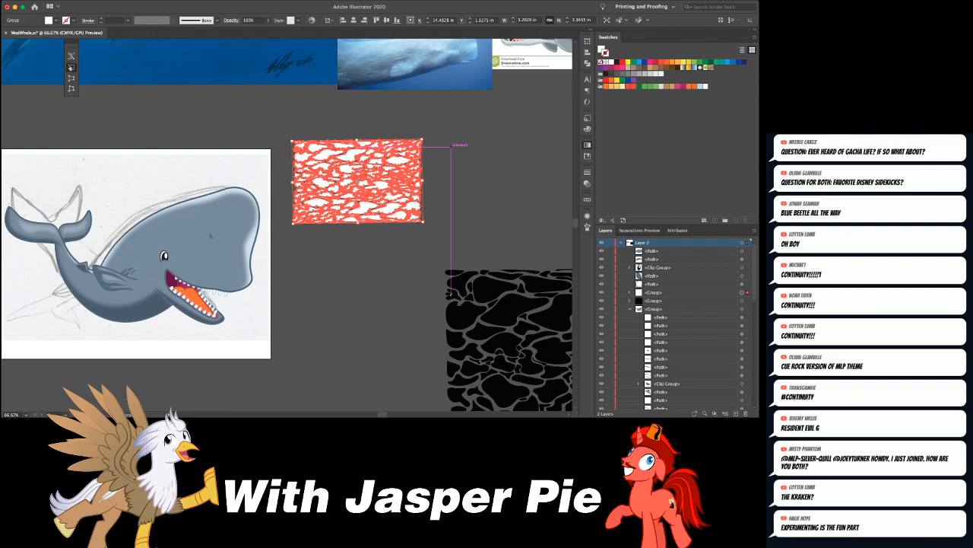
click(451, 146)
click(370, 192)
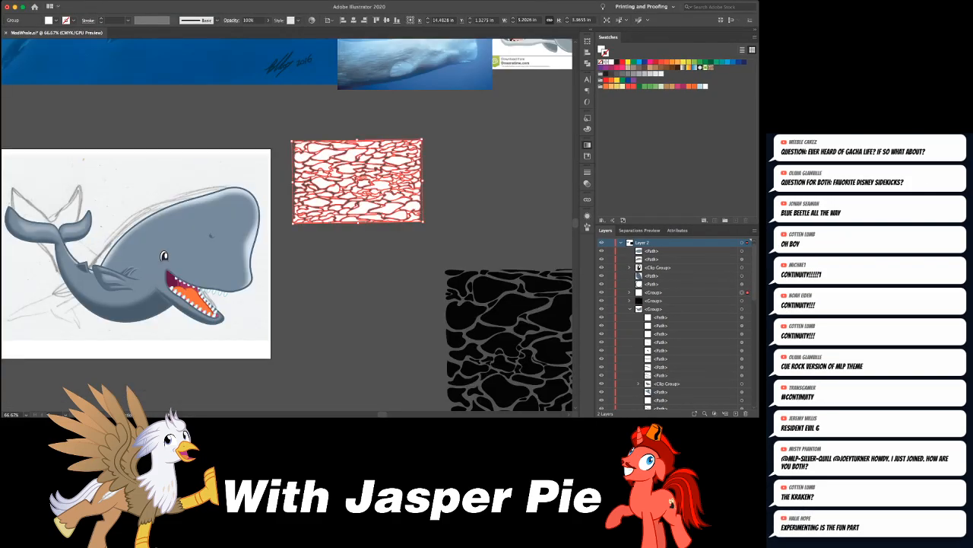
click(411, 184)
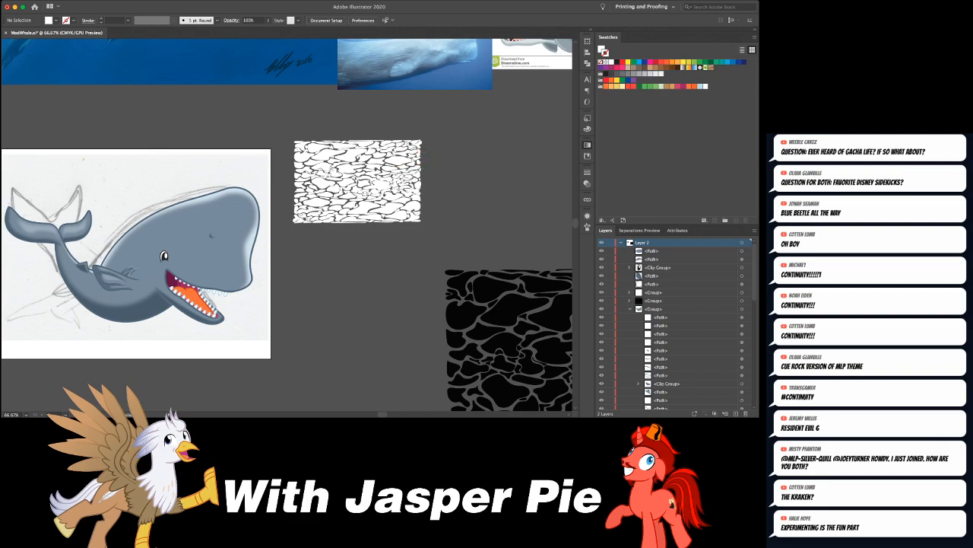
click(415, 173)
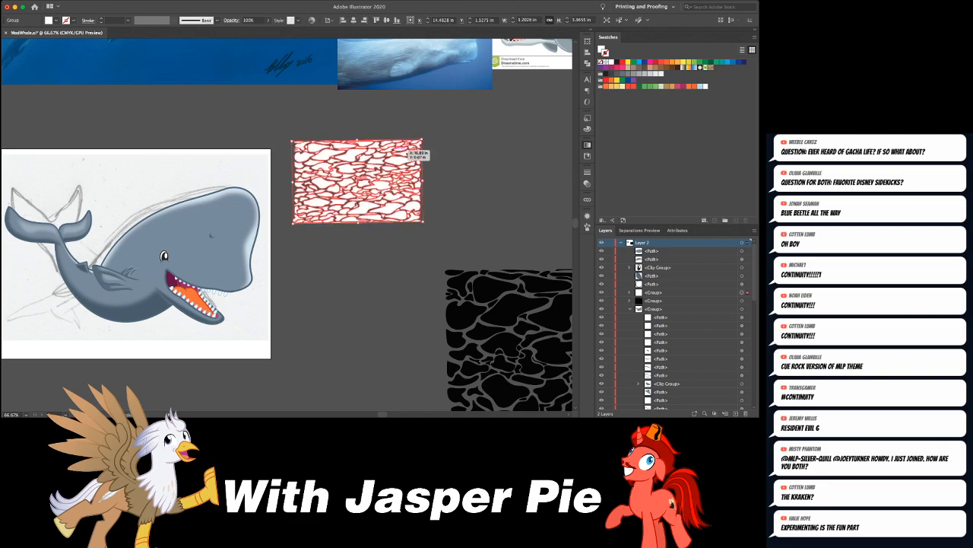
- Examine individual white ripple shapes up close and reselect the whole pattern
key(ctrl+equal)
key(ctrl+equal)
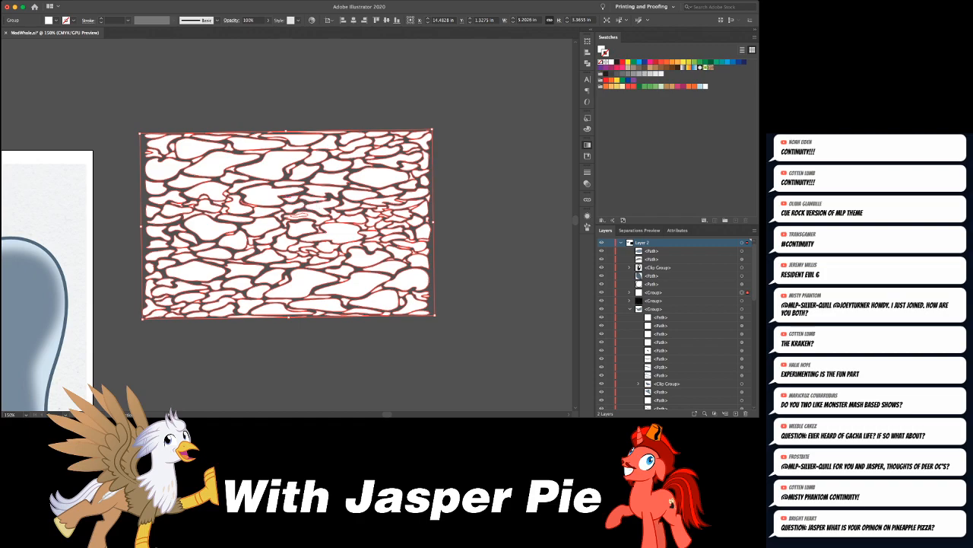
key(super+equal)
key(super+equal)
key(super+shift+a)
key(a)
click(298, 190)
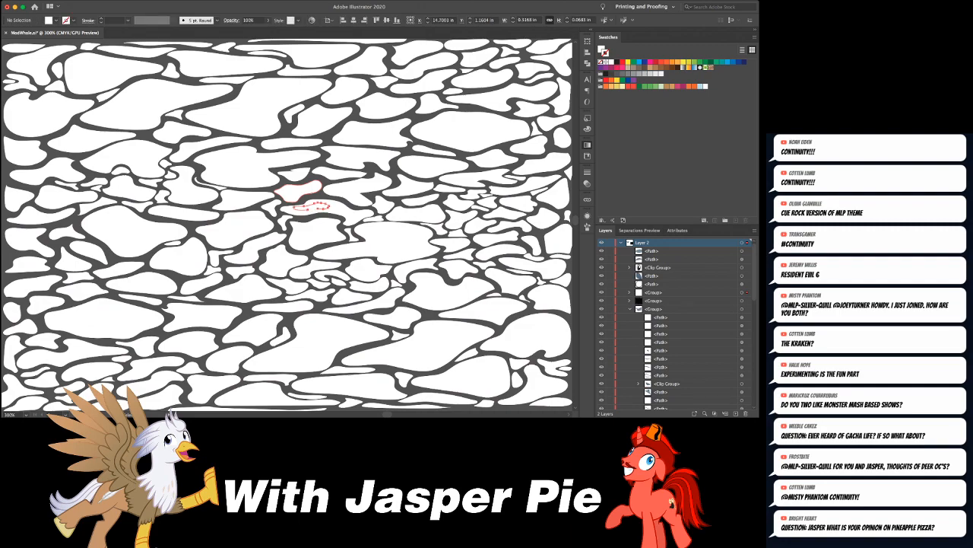
key(super+minus)
key(super+minus)
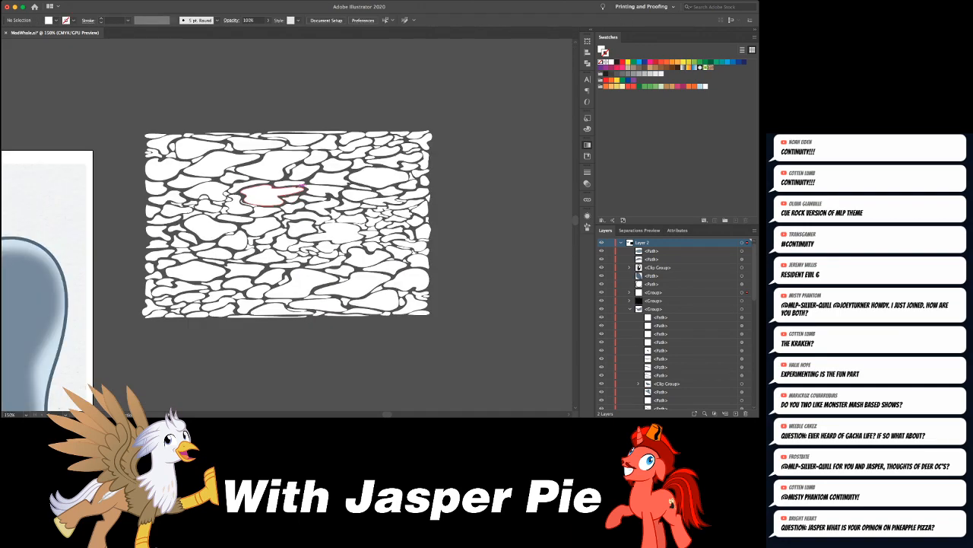
key(super+a)
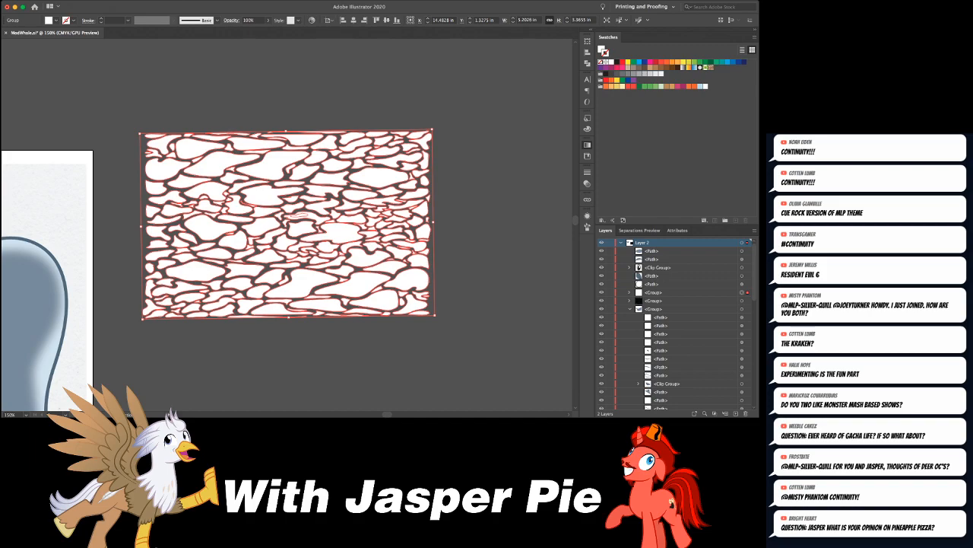
- Group the ripple shapes and draw a rectangle about 5.2 by 3.3 in that covers the whole pattern
key(super+g)
key(super+shift+a)
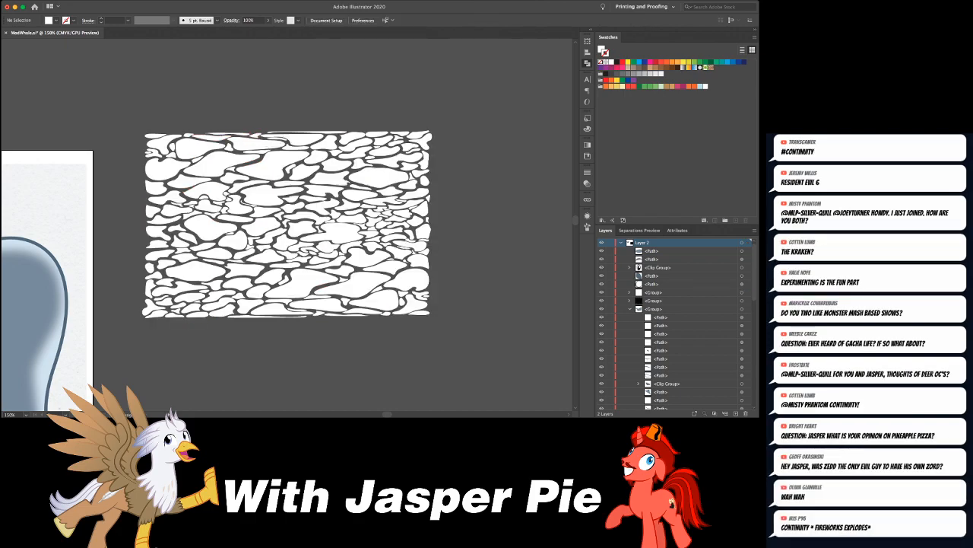
drag(143, 131, 432, 316)
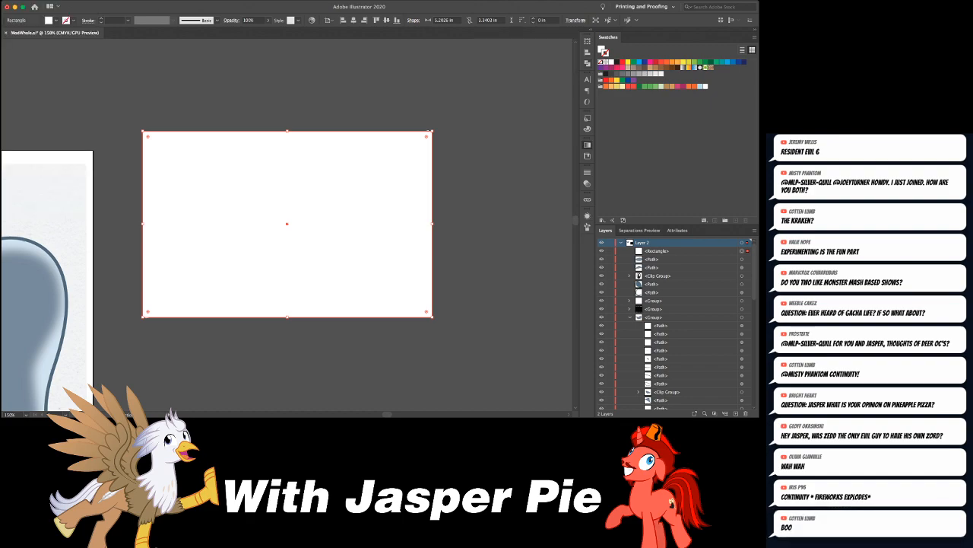
- Fill the covering rectangle with a white-to-transparent gradient that fades from top to bottom, with no stroke
key(period)
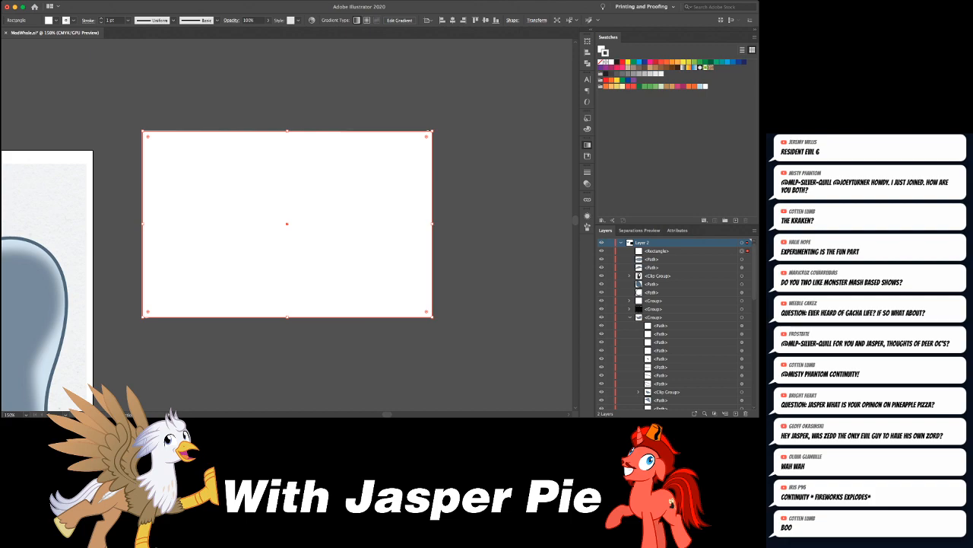
key(comma)
key(period)
key(comma)
key(period)
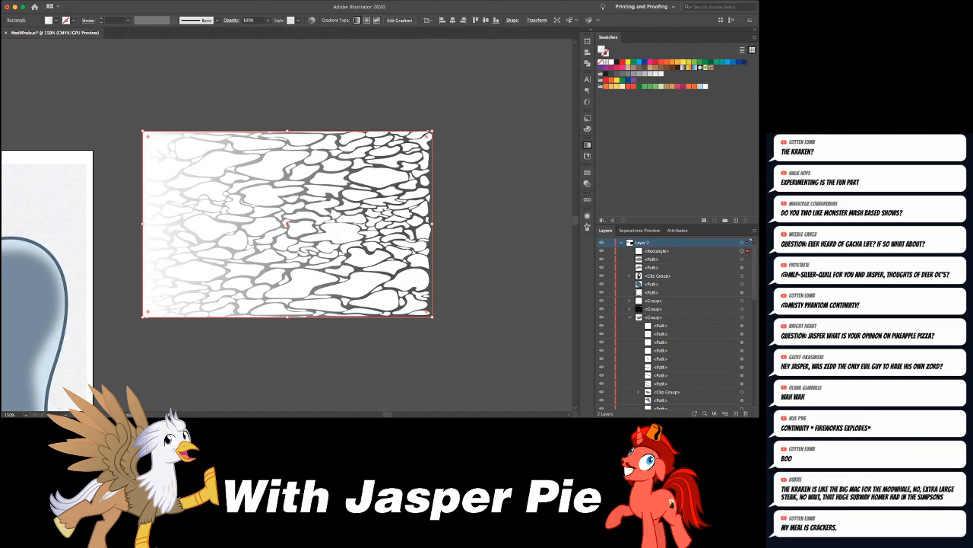
key(Return)
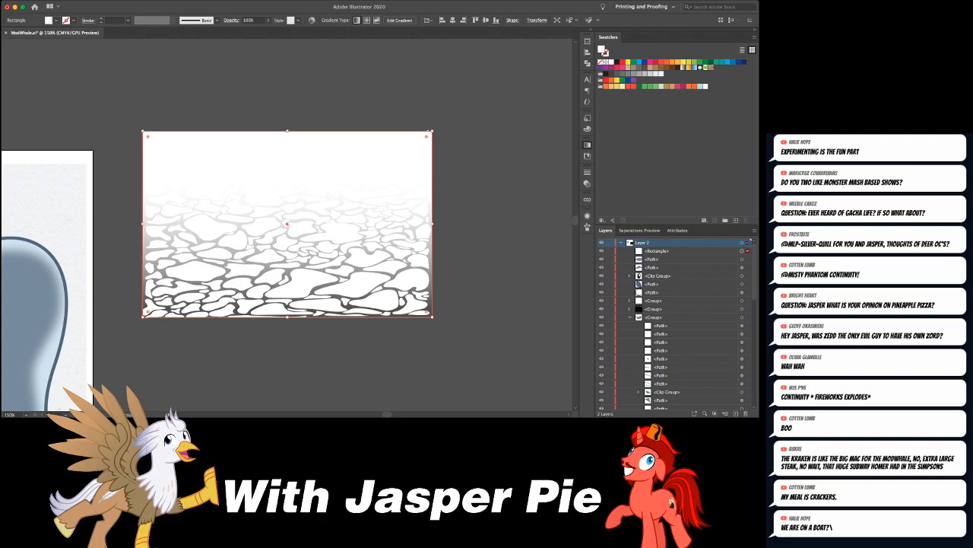
- Cut the ripple pattern and paste it in place inside the gradient rectangle's opacity mask
key(super+shift+bracketleft)
key(super+shift+a)
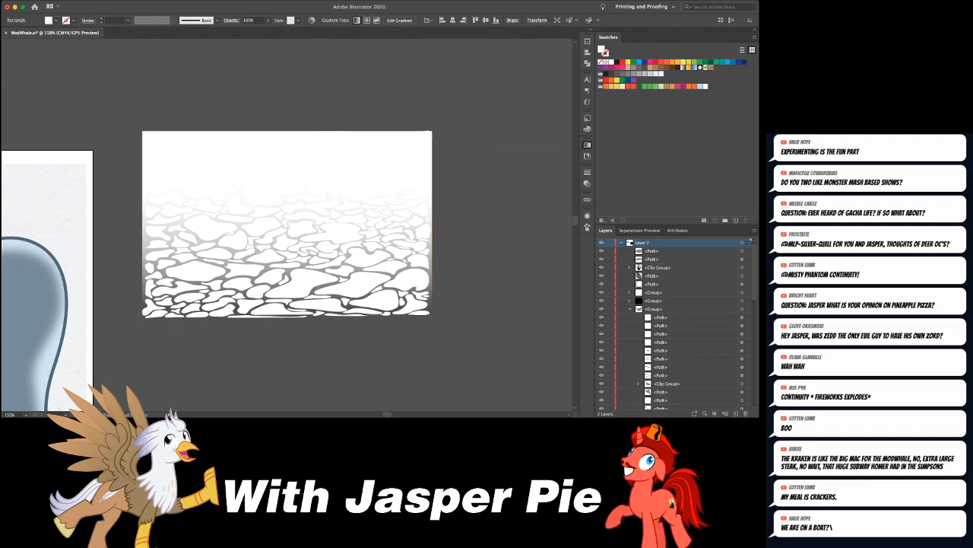
click(299, 166)
key(Delete)
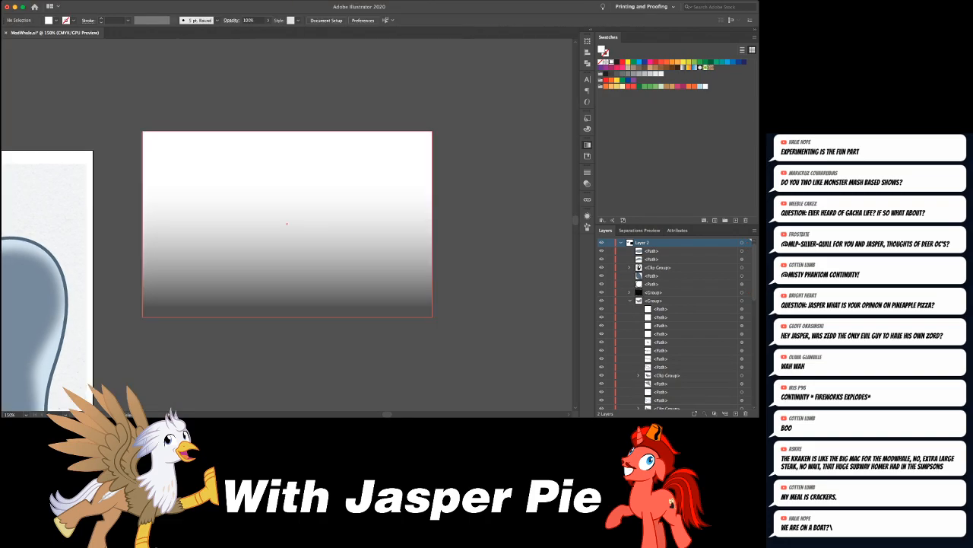
click(288, 224)
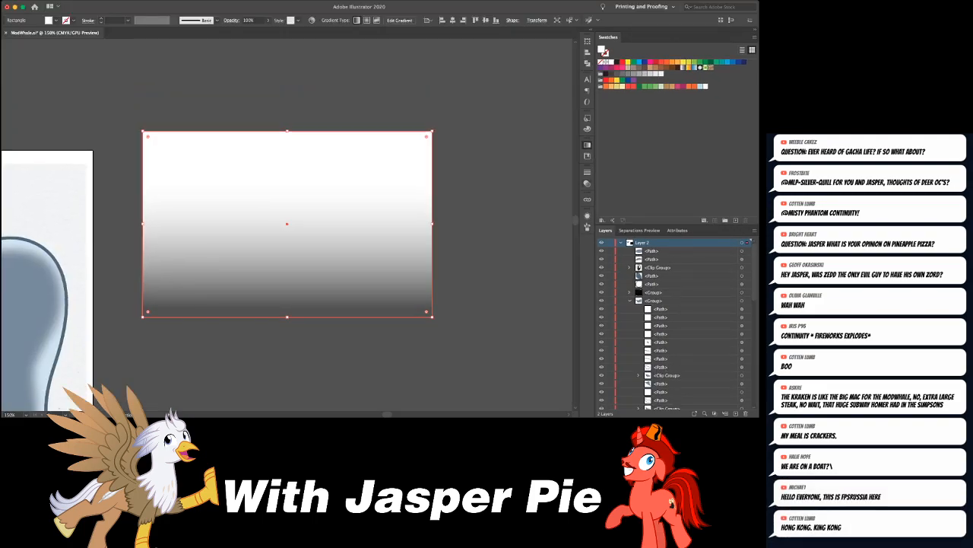
double_click(527, 202)
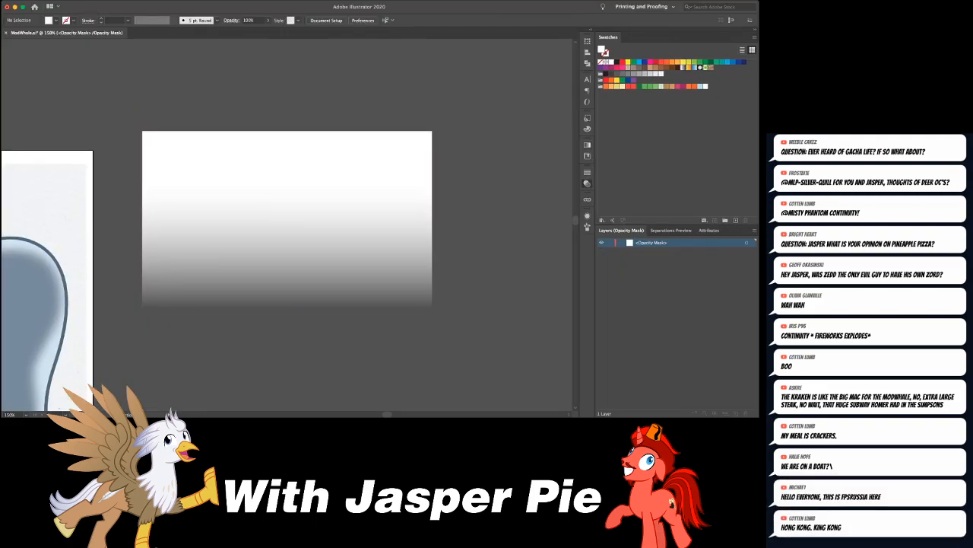
key(super+v)
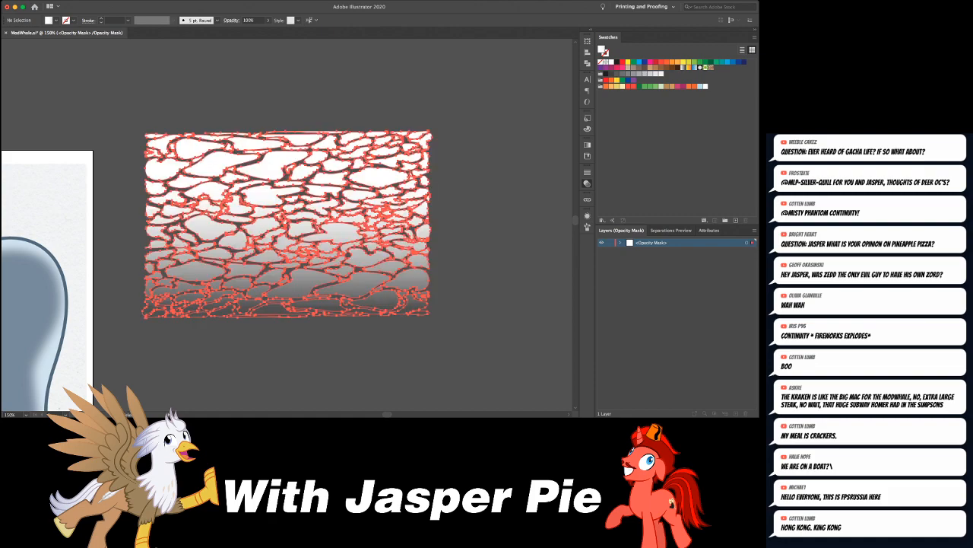
key(super+shift+a)
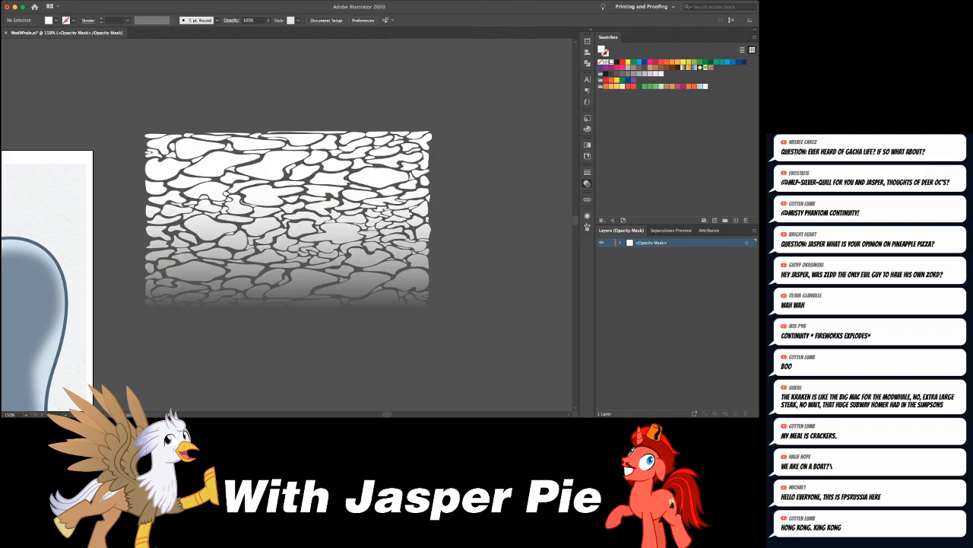
- Leave the opacity mask and adjust the rectangle's gradient so the ripples fade out gradually before the lower edge
click(498, 202)
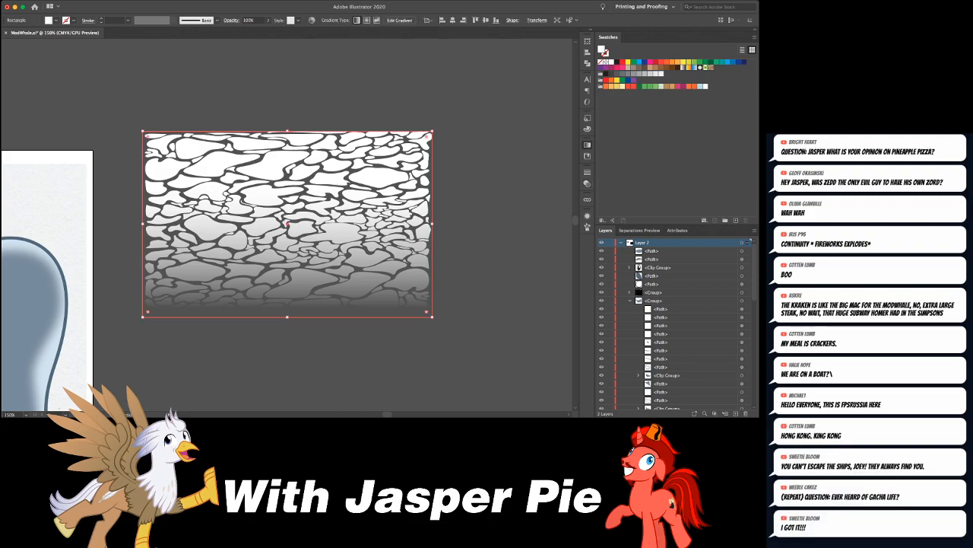
key(super+z)
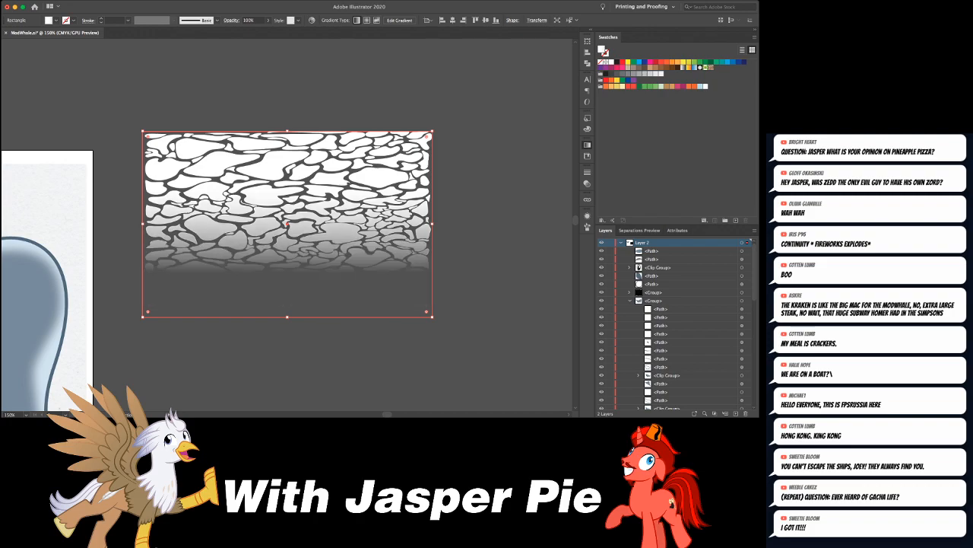
key(super+z)
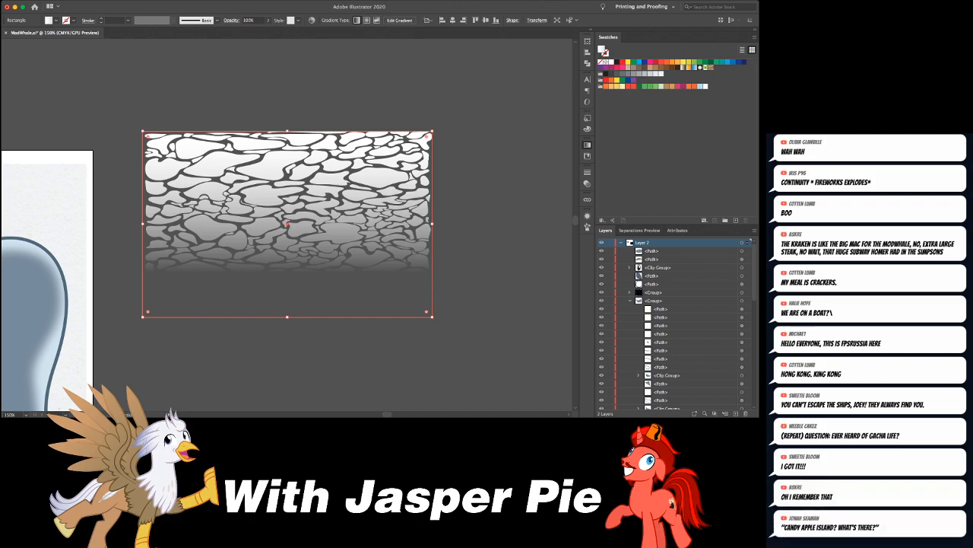
key(super+z)
key(super+shift+z)
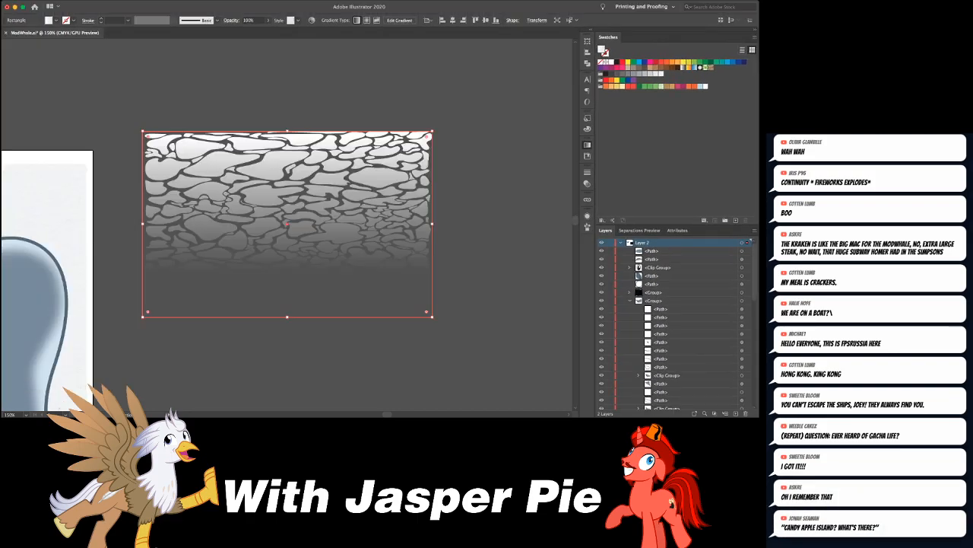
key(super+shift+z)
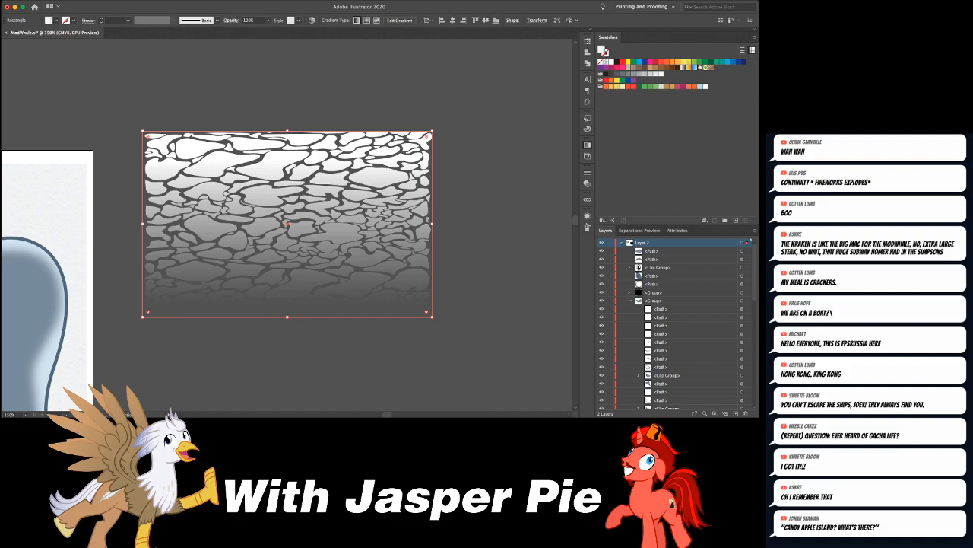
key(super+z)
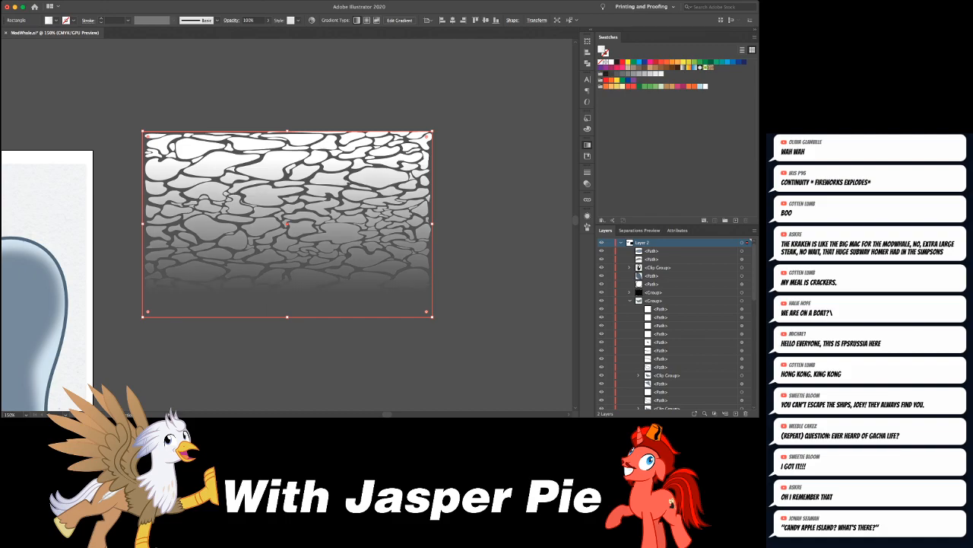
key(super+shift+a)
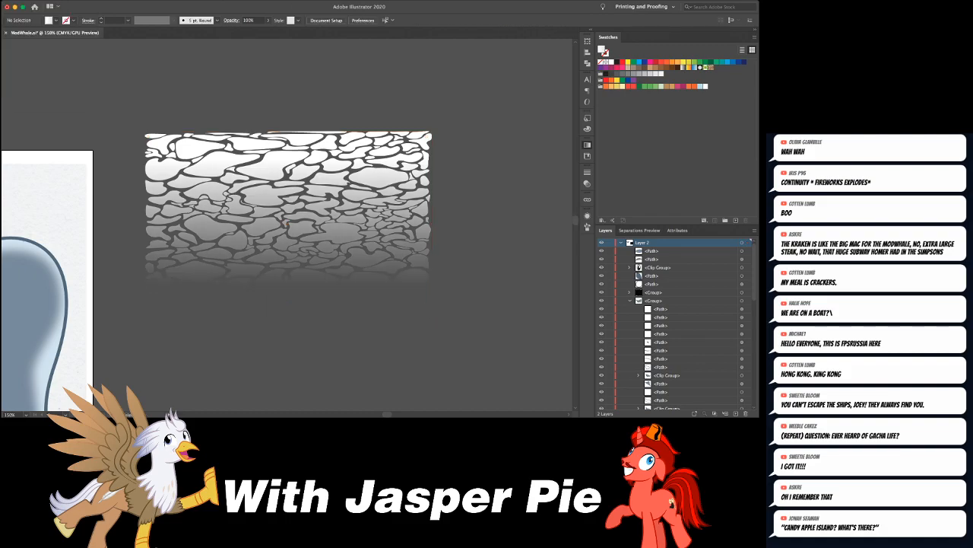
- Move the faded ripple pattern onto the whale's head, bring it to the front and tilt it along the head's slope
key(super+minus)
key(super+minus)
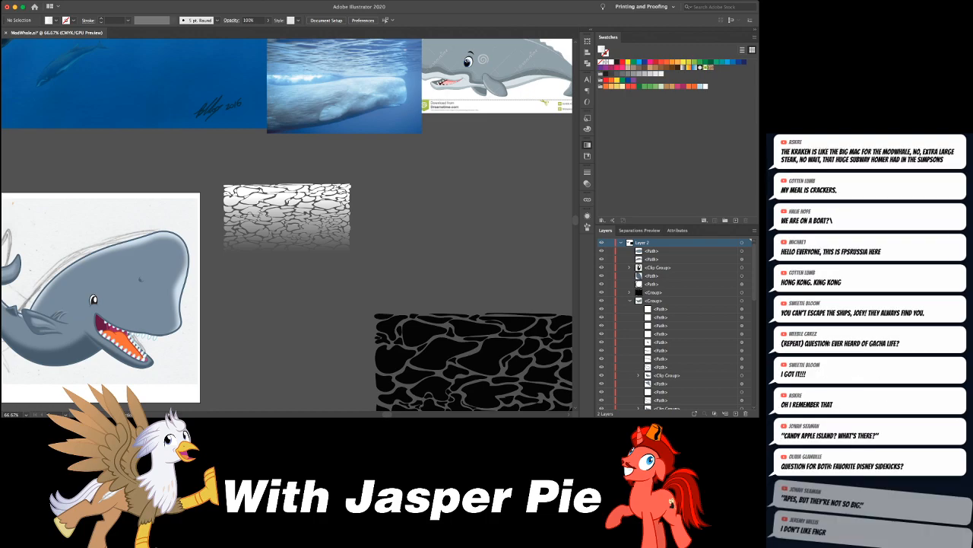
drag(286, 215, 116, 270)
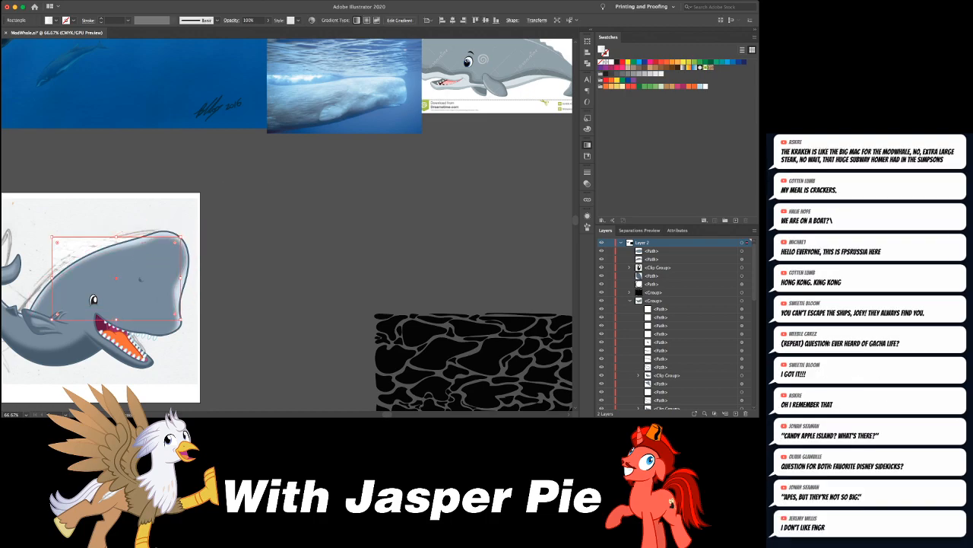
key(super+shift+bracketright)
key(e)
drag(243, 225, 196, 213)
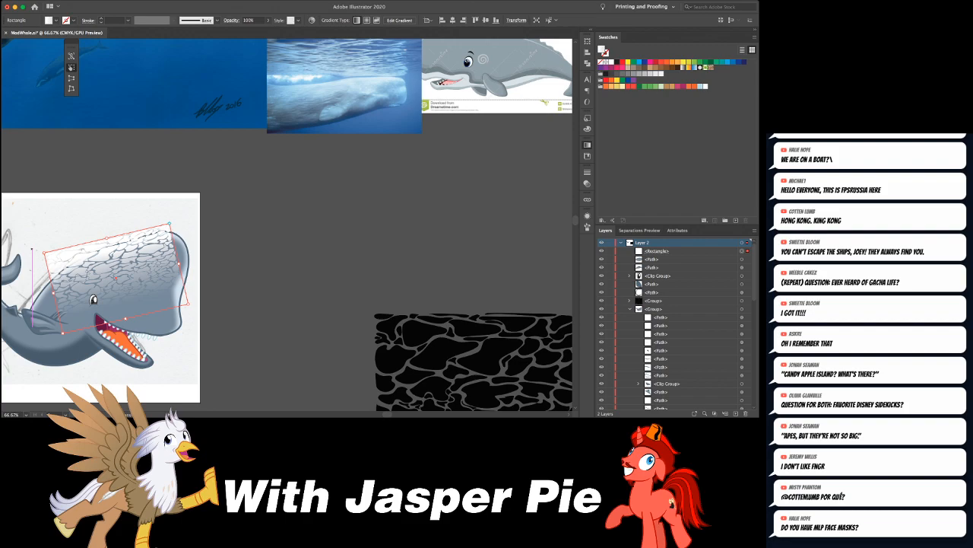
- Enlarge the tilted ripple pattern and reposition it so it spans the whale's whole head
drag(188, 304, 357, 274)
key(v)
drag(323, 207, 324, 220)
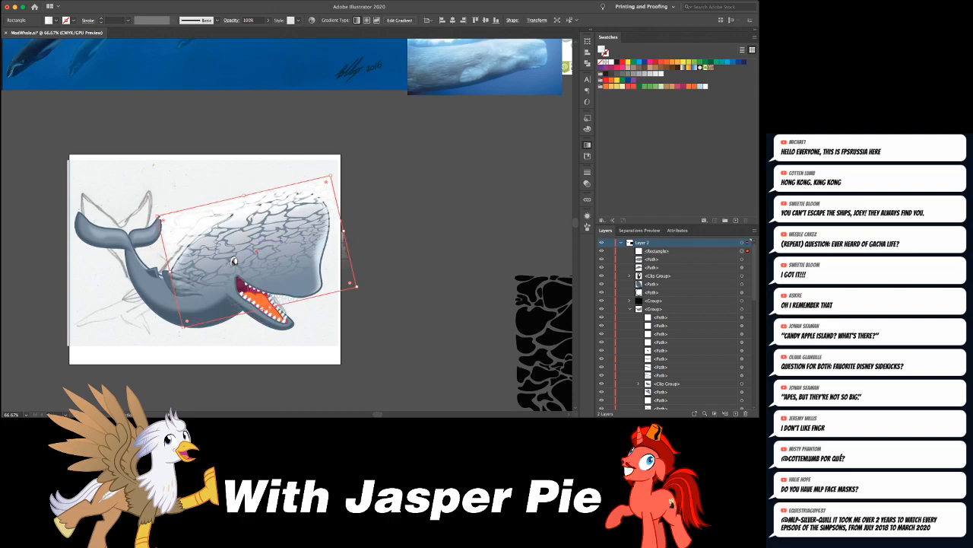
- Flatten the ripple pattern toward the top of the head and rotate it slightly steeper to follow the forehead
drag(272, 304, 256, 254)
key(e)
drag(373, 201, 370, 193)
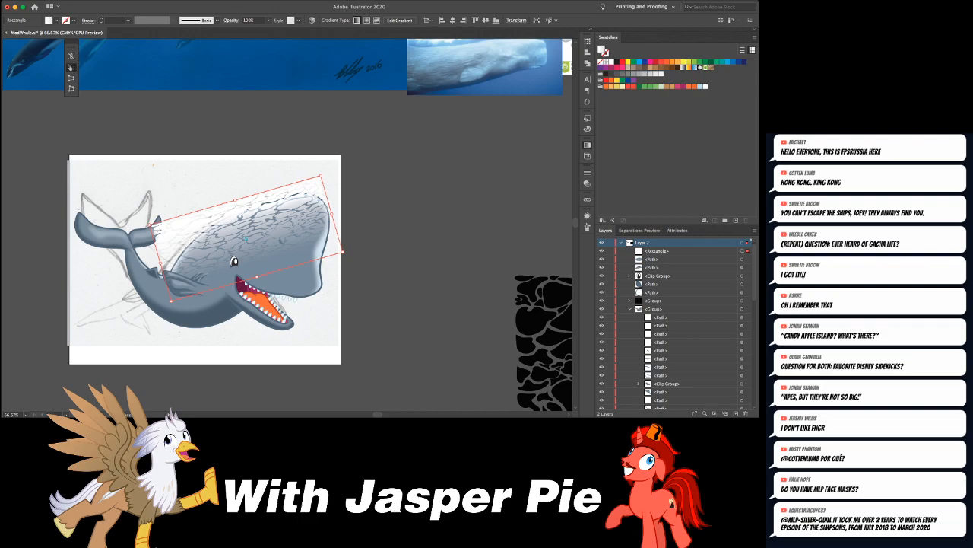
drag(257, 277, 252, 264)
drag(263, 219, 267, 220)
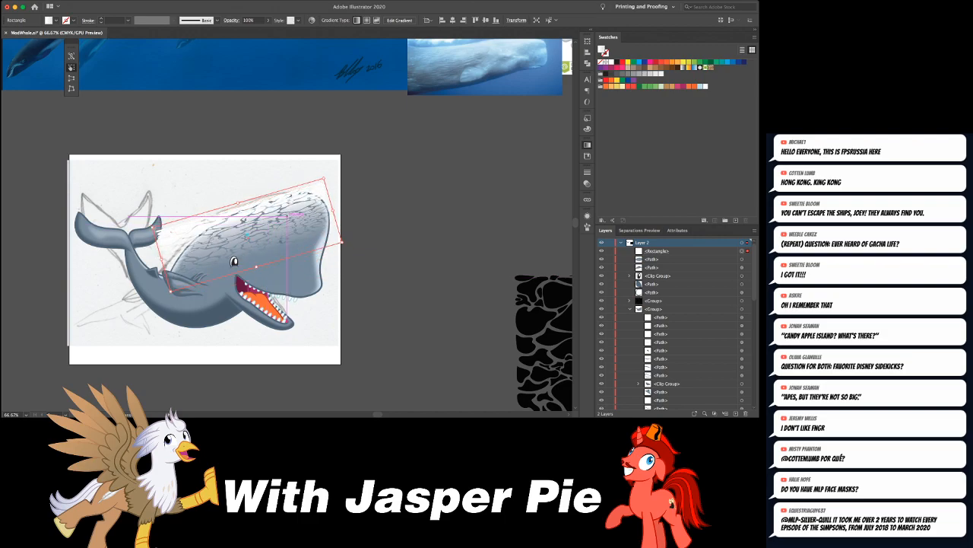
drag(366, 199, 365, 194)
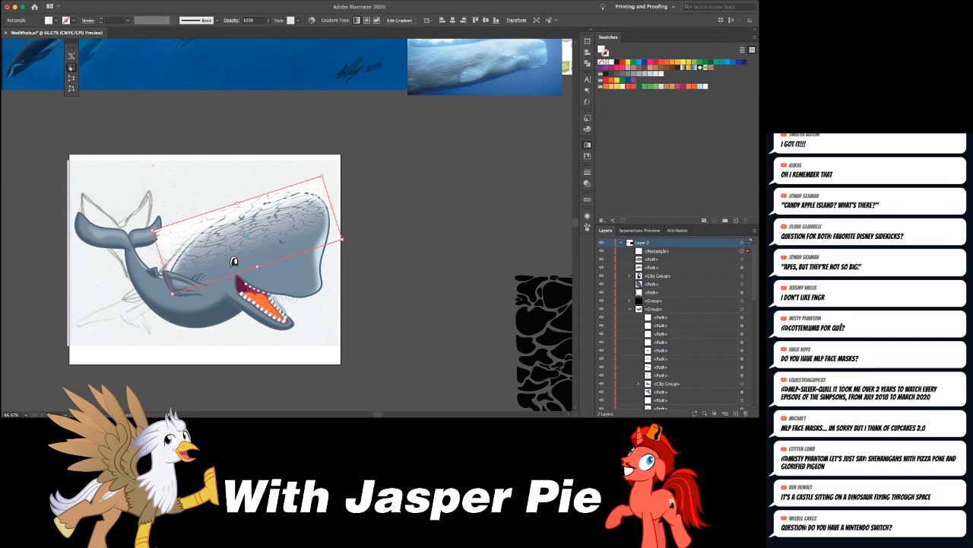
- Warp the ripple pattern with a vertical Wave envelope: bend 25%, horizontal distortion 24%, vertical distortion -13%
key(super+alt+shift+w)
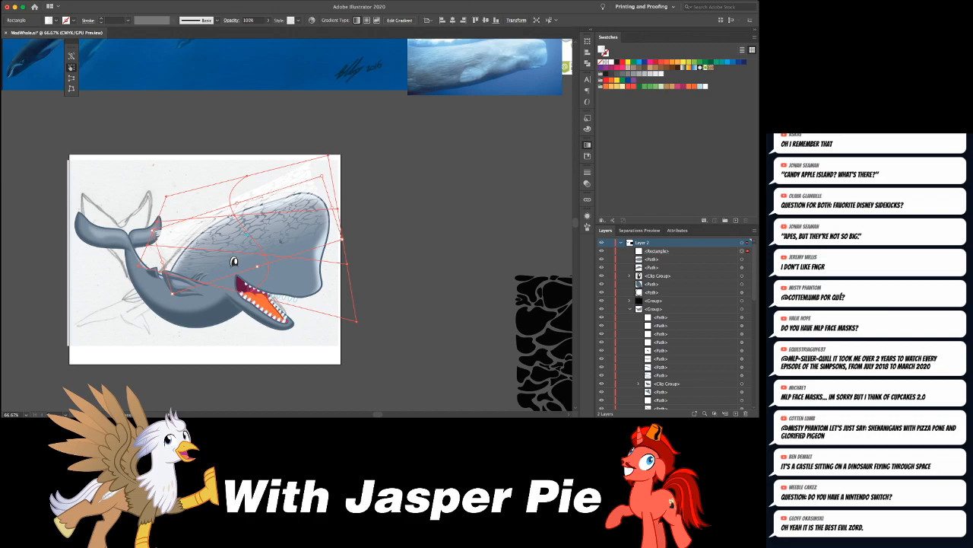
drag(265, 255, 239, 256)
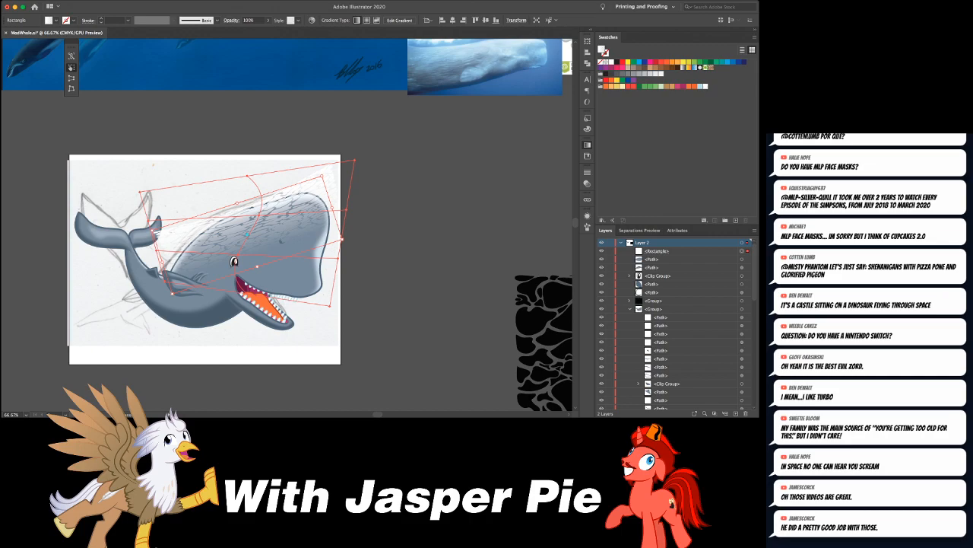
key(Return)
- Rotate the warped ripple pattern slightly and shift it so the ripples follow the top of the whale's head
drag(379, 166, 377, 159)
key(v)
drag(296, 211, 297, 211)
key(super+equal)
key(super+equal)
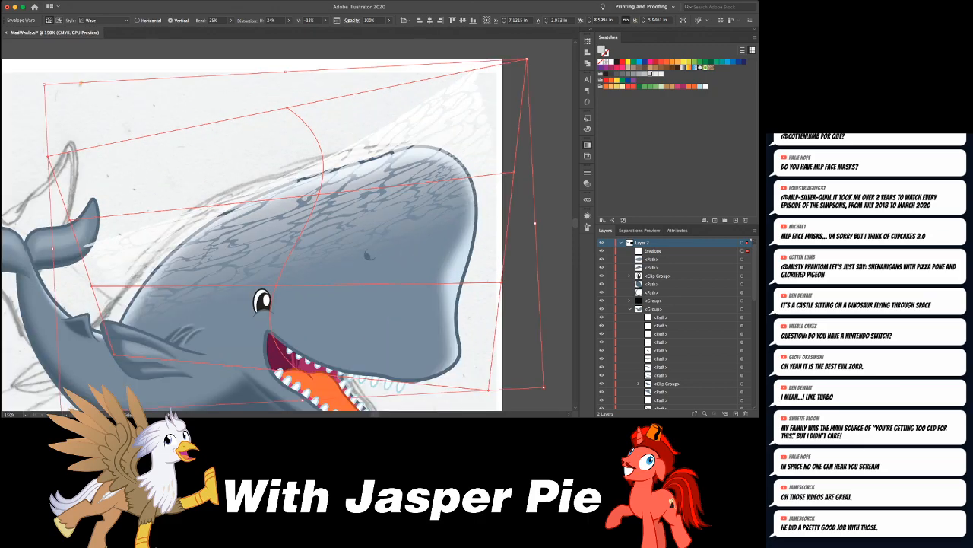
drag(394, 174, 384, 174)
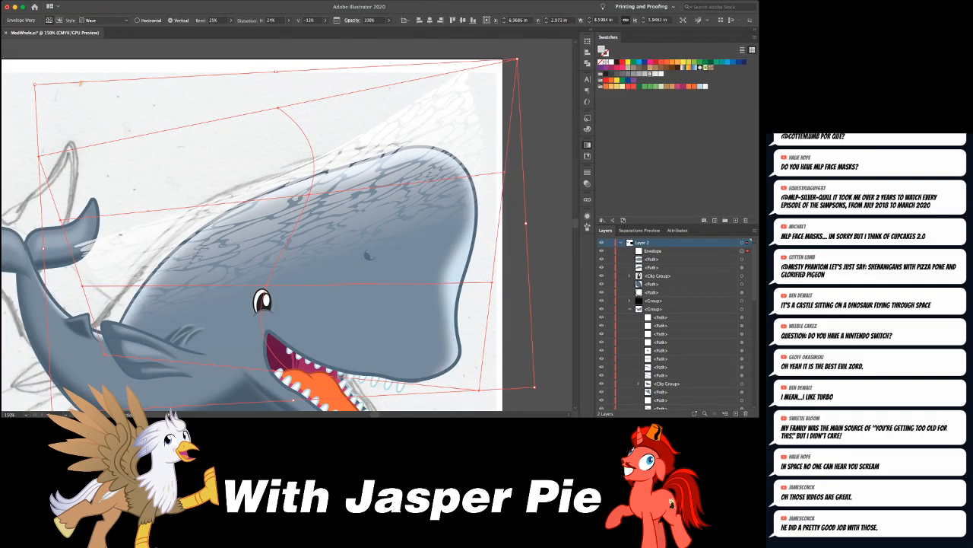
key(super+shift+a)
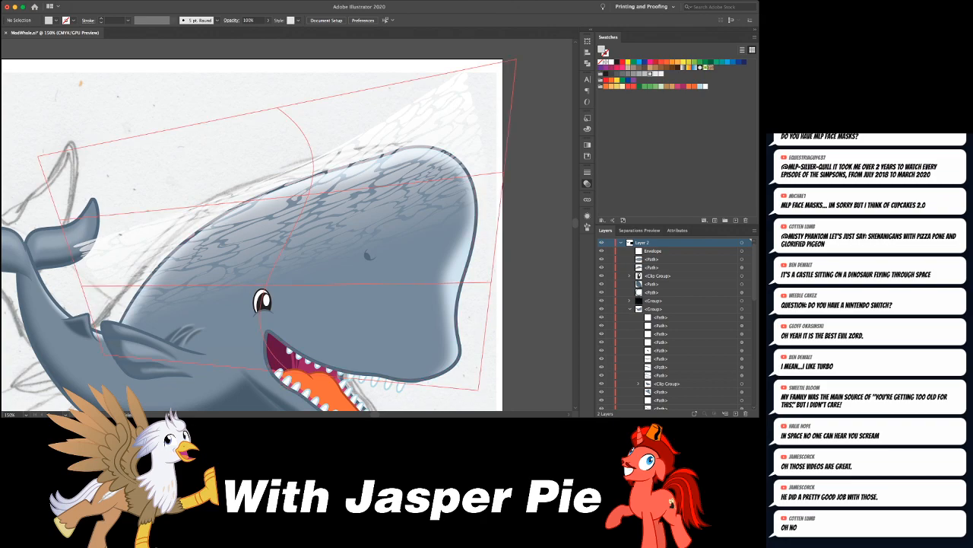
- Select and copy the whale's head outline path in outline view, and return to the preview
key(super+y)
click(435, 149)
key(v)
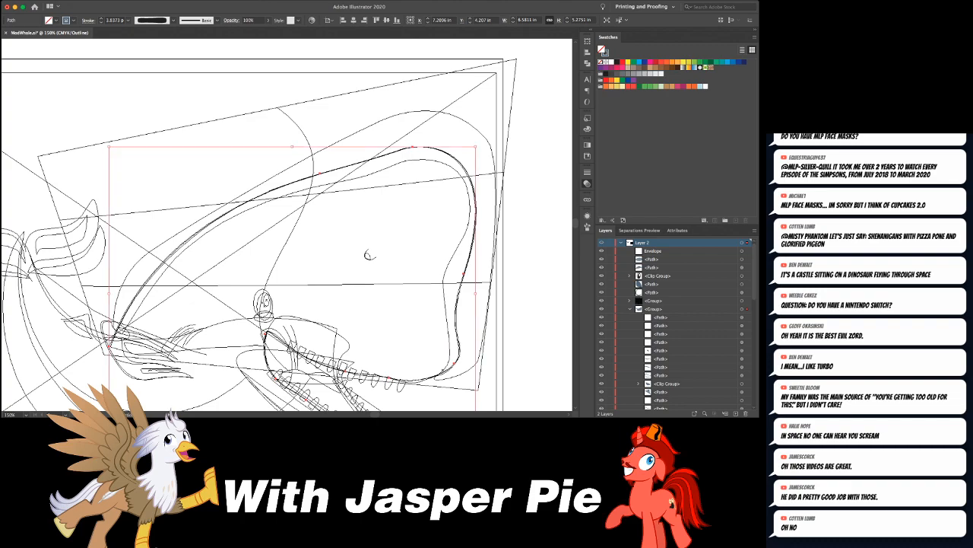
key(shift+super+a)
key(super+y)
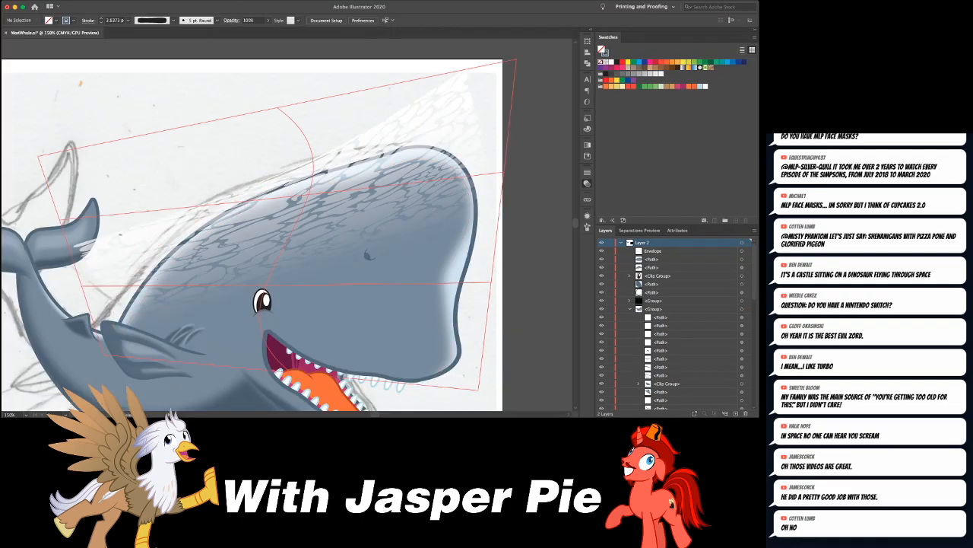
- Paste the head outline in place inside the warped ripple pattern's opacity mask and fill it with black
click(367, 252)
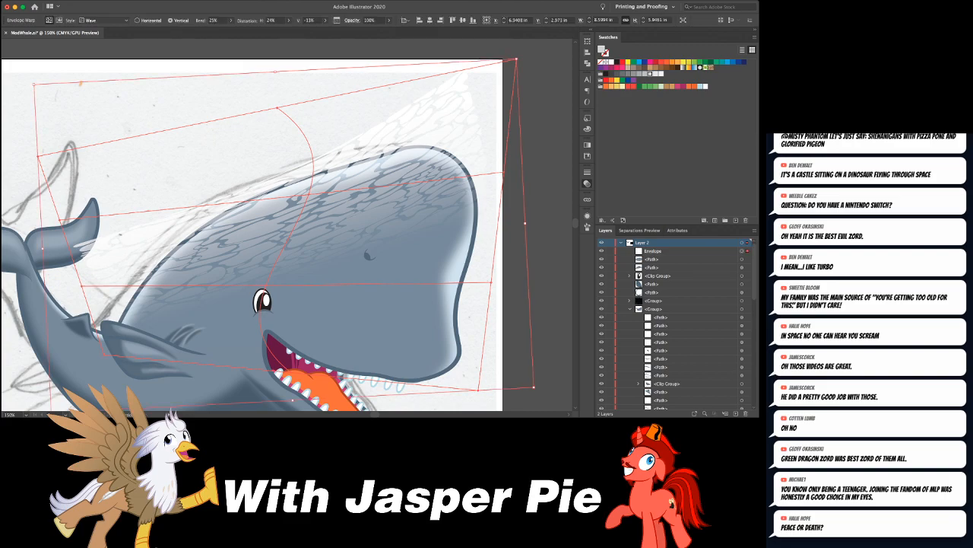
key(super+z)
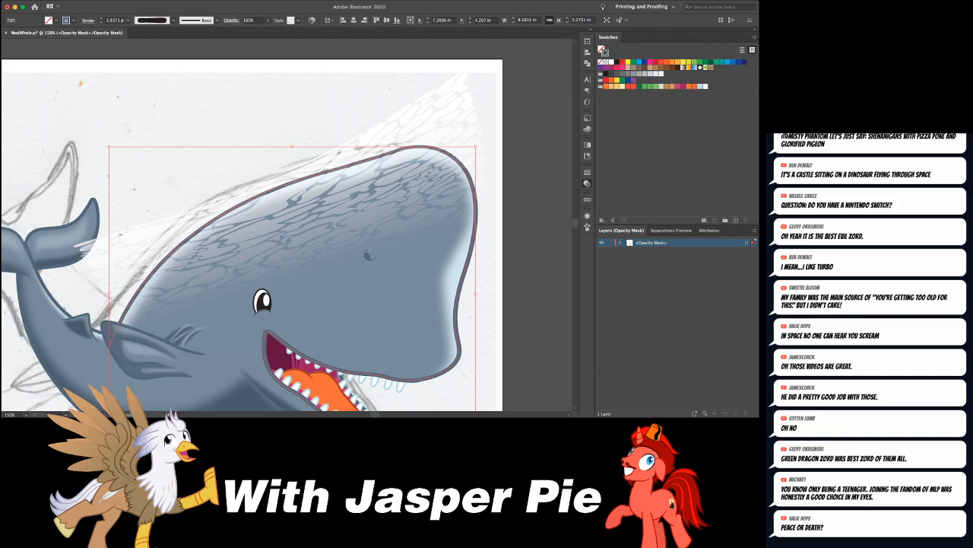
click(617, 62)
drag(327, 266, 274, 184)
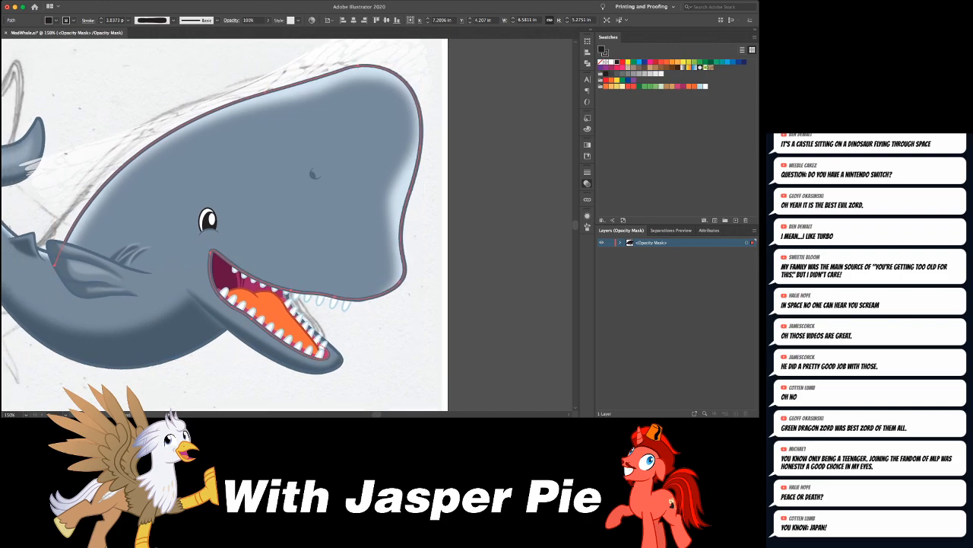
- Delete the mouth and jaw portion of the pasted head outline inside the opacity mask, leaving an open path along the head
key(a)
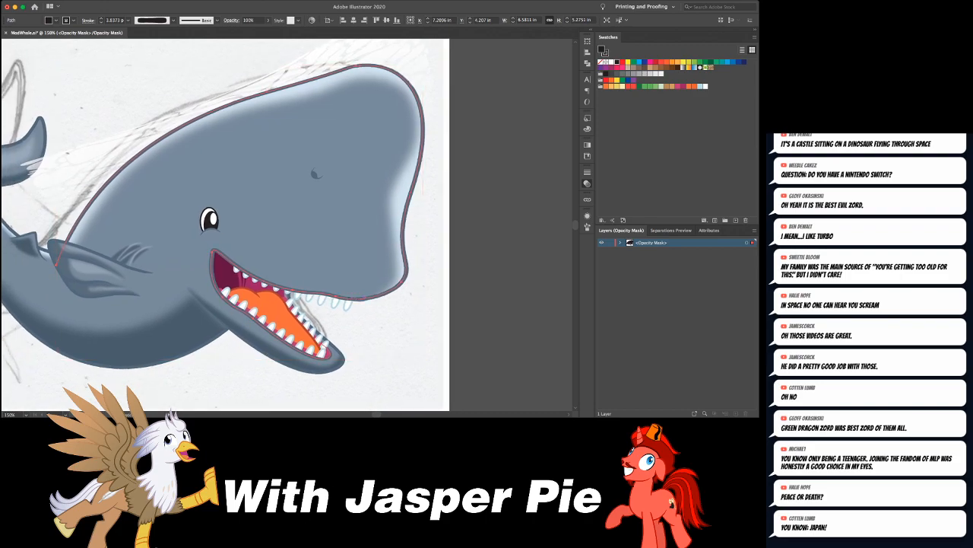
click(360, 298)
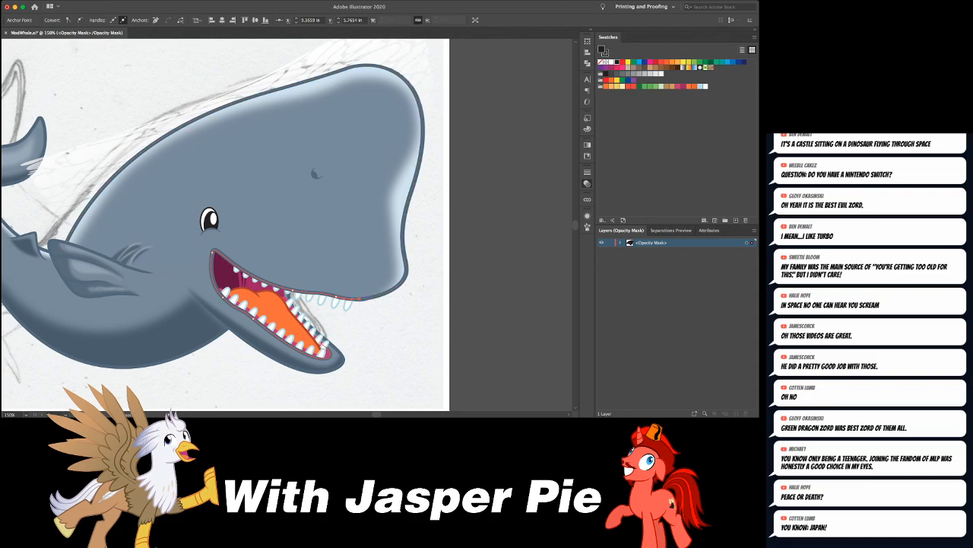
key(super+shift+a)
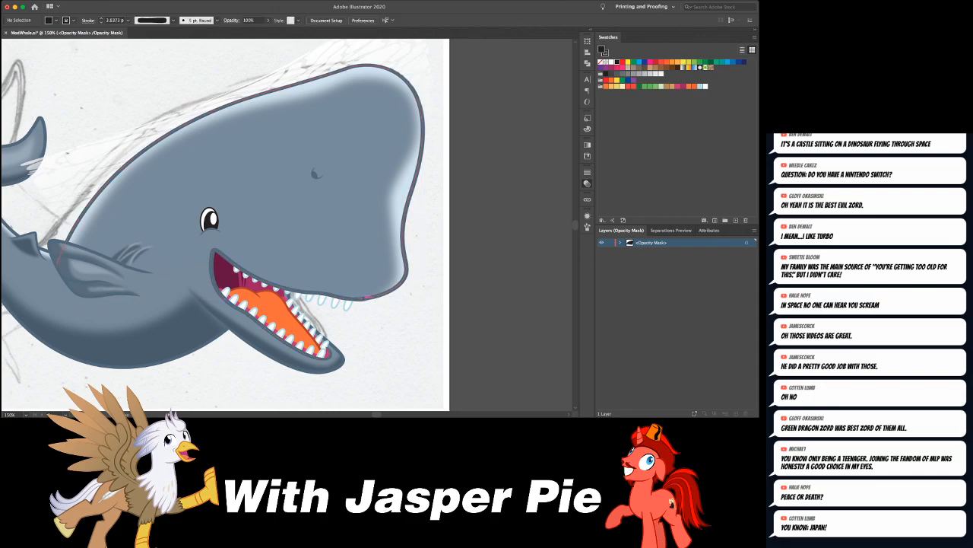
- Extend the open head path with curved segments around the outside of the head and close it at the fin
drag(360, 298, 494, 312)
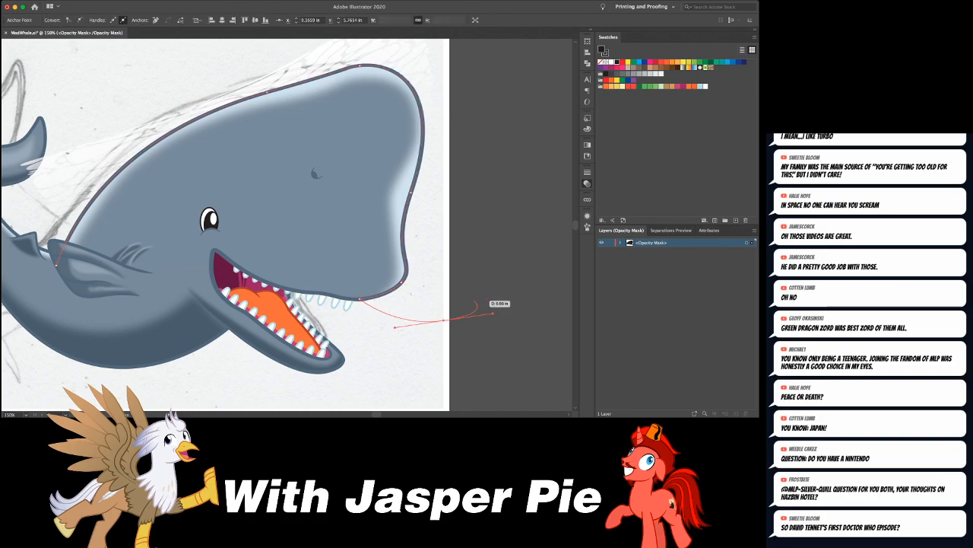
key(super+minus)
key(super+minus)
key(super+minus)
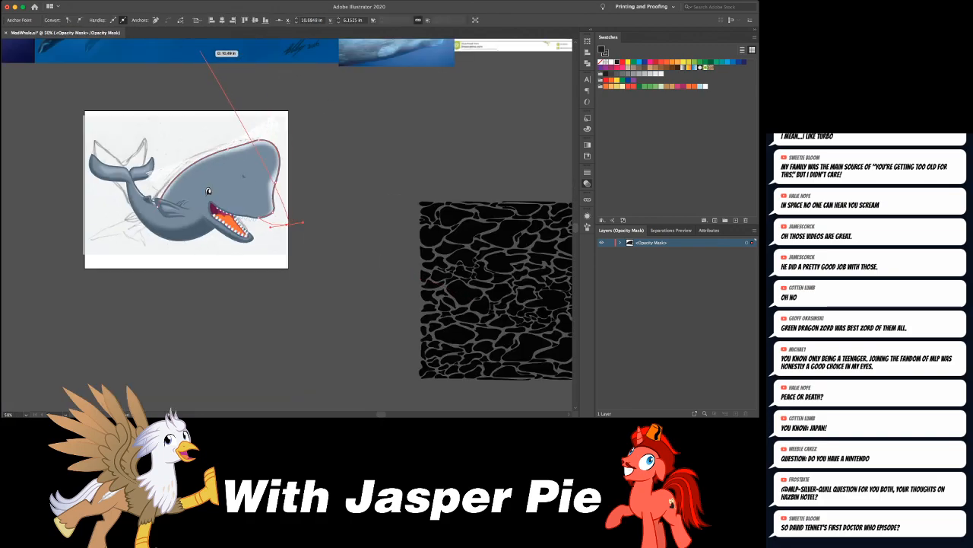
drag(293, 95, 245, 88)
drag(140, 143, 158, 205)
drag(138, 159, 159, 159)
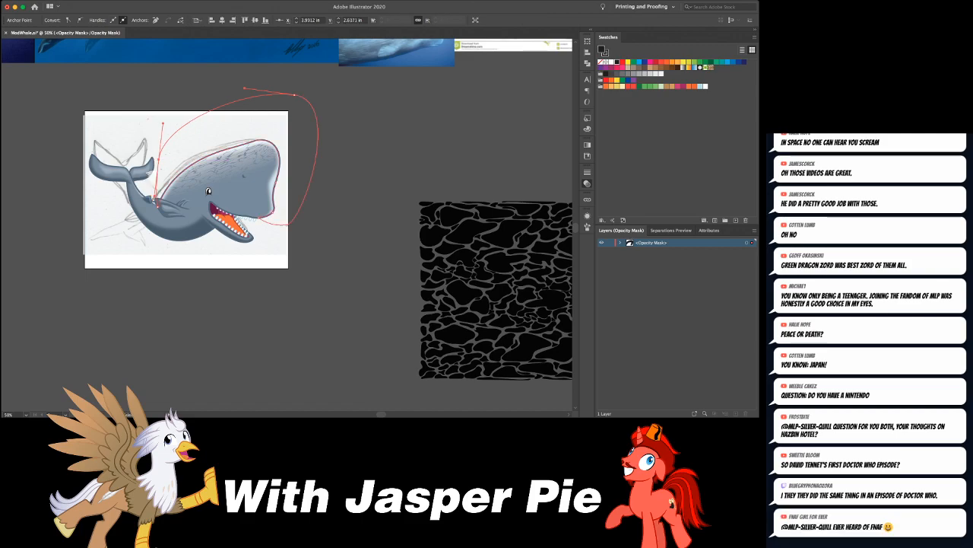
key(super+shift+a)
- Leave the opacity mask and shift the warped ripple envelope slightly up and to the right on the head
drag(186, 189, 185, 215)
key(super+equal)
key(super+equal)
key(super+equal)
key(Escape)
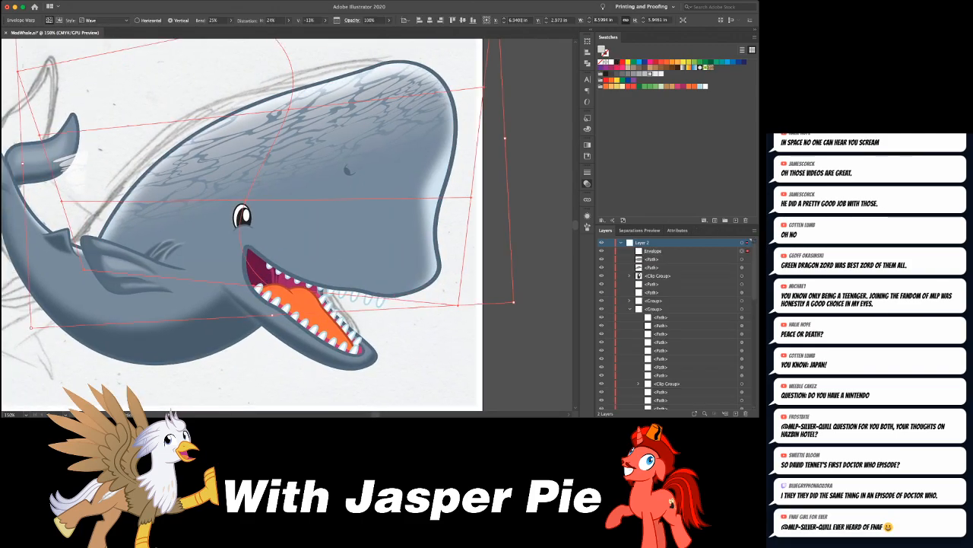
click(254, 144)
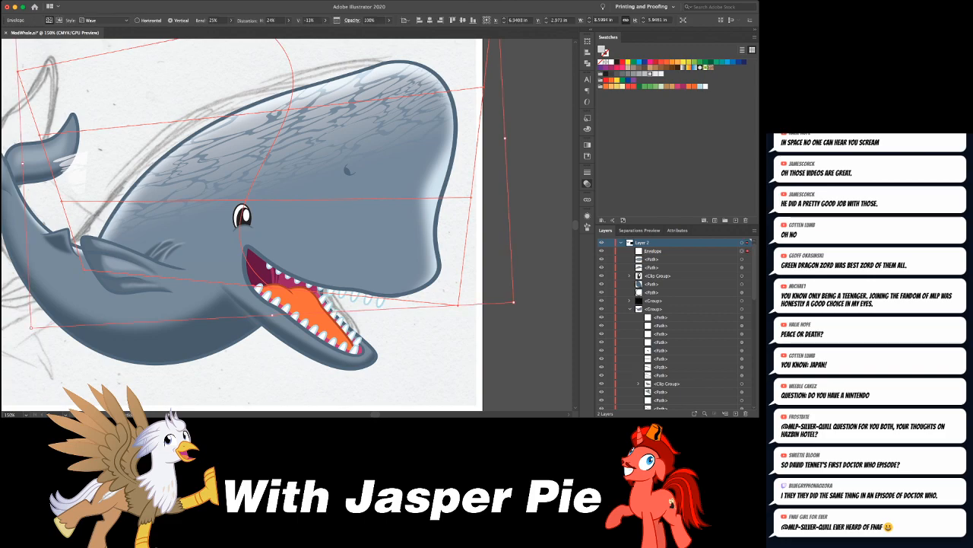
drag(354, 130, 358, 127)
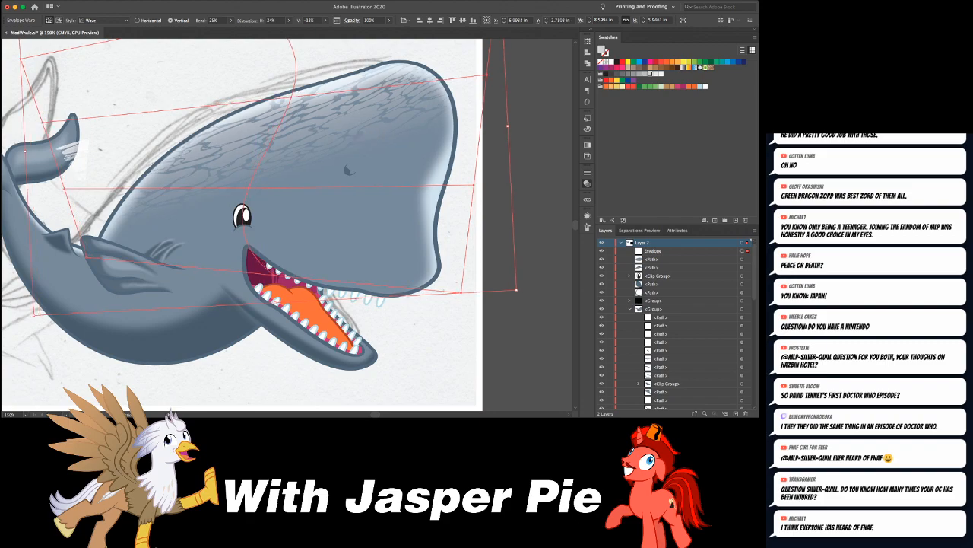
- Move the mask path's anchor beside the tail further outward to hide the ripples over the tail, and leave the mask
click(525, 204)
click(91, 133)
drag(92, 133, 44, 129)
key(super+shift+a)
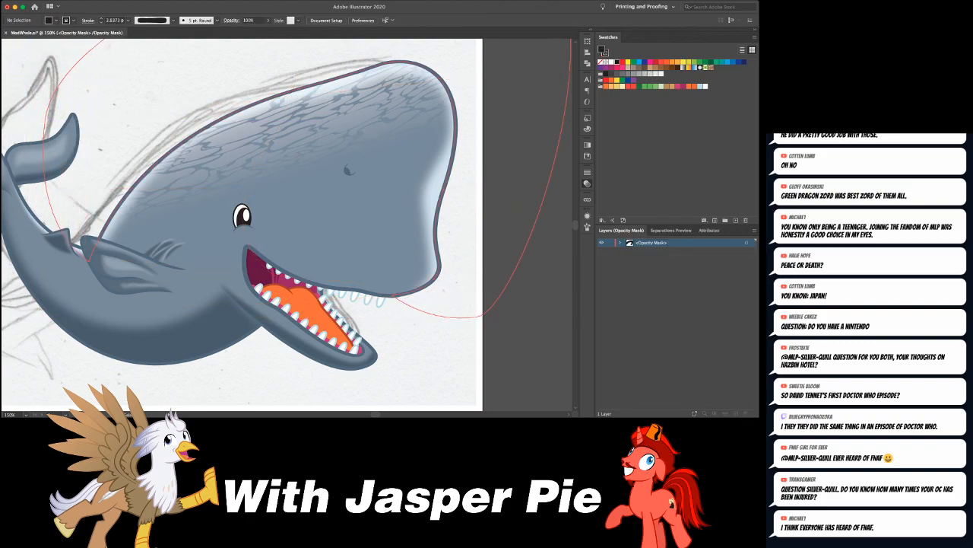
click(495, 204)
- Deselect everything and save the whale document
key(super+shift+a)
key(super+minus)
key(super+minus)
key(super+minus)
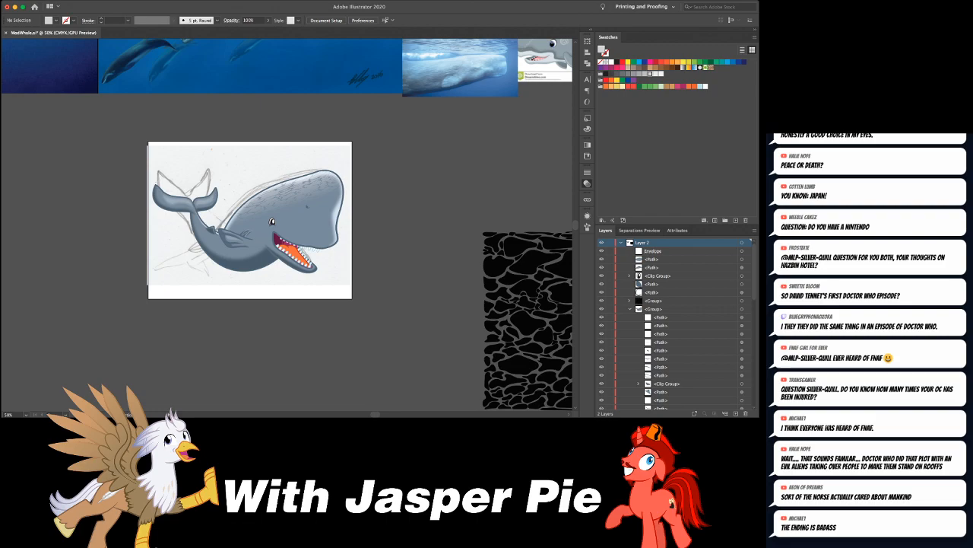
key(super+s)
click(602, 242)
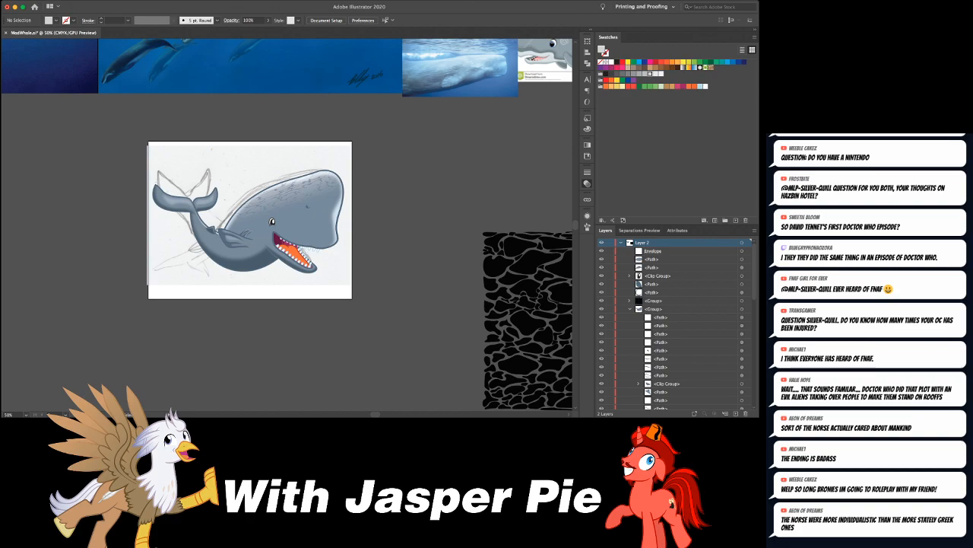
- Set the ripple envelope's horizontal distortion to 60% and nudge the envelope down on the head
key(super+equal)
key(super+equal)
key(super+equal)
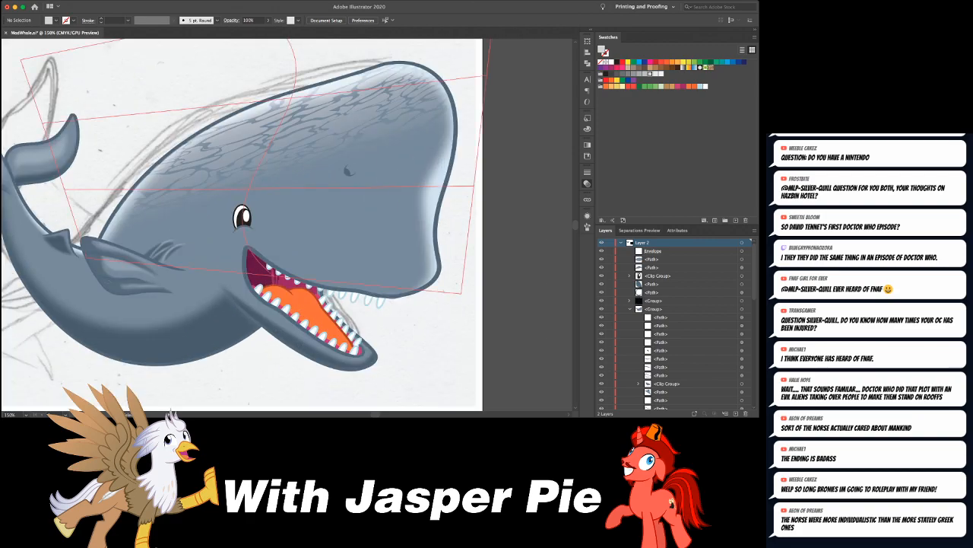
click(305, 137)
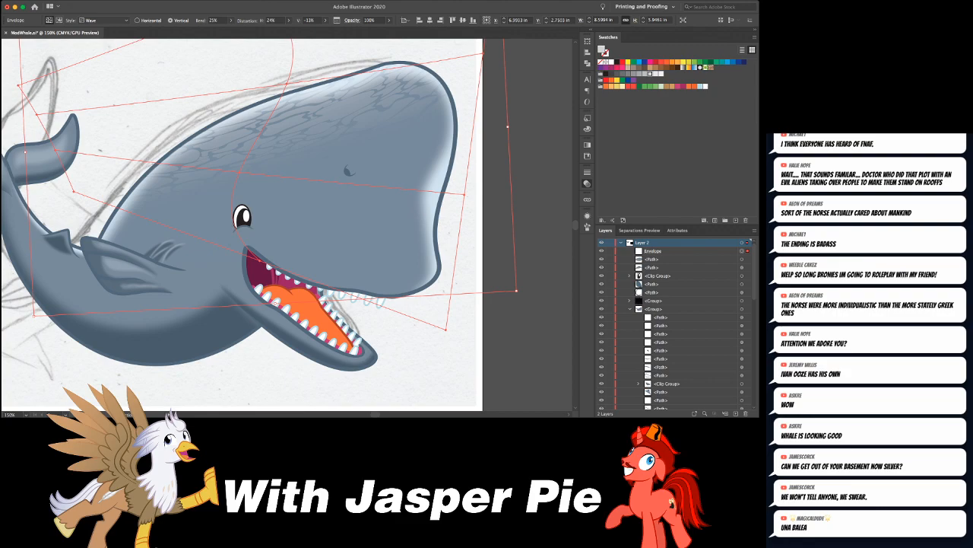
key(Return)
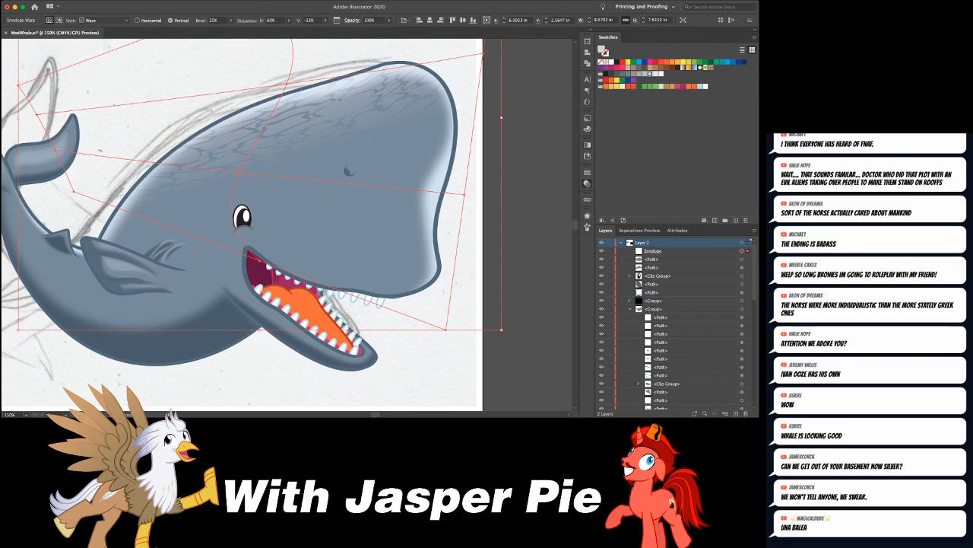
key(shift+Down)
key(shift+Down)
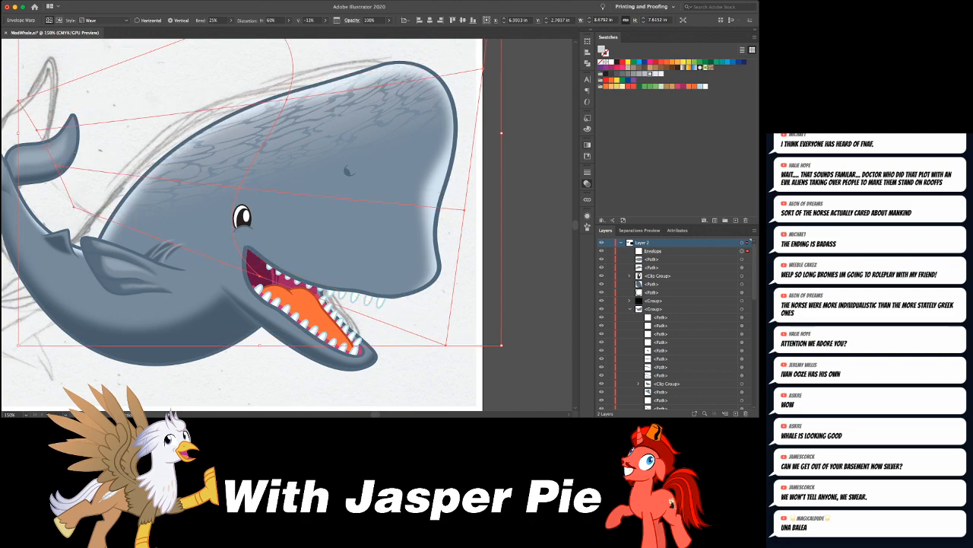
- Rotate the ripple envelope slightly counterclockwise and shift it so the ripples follow the top of the head
key(e)
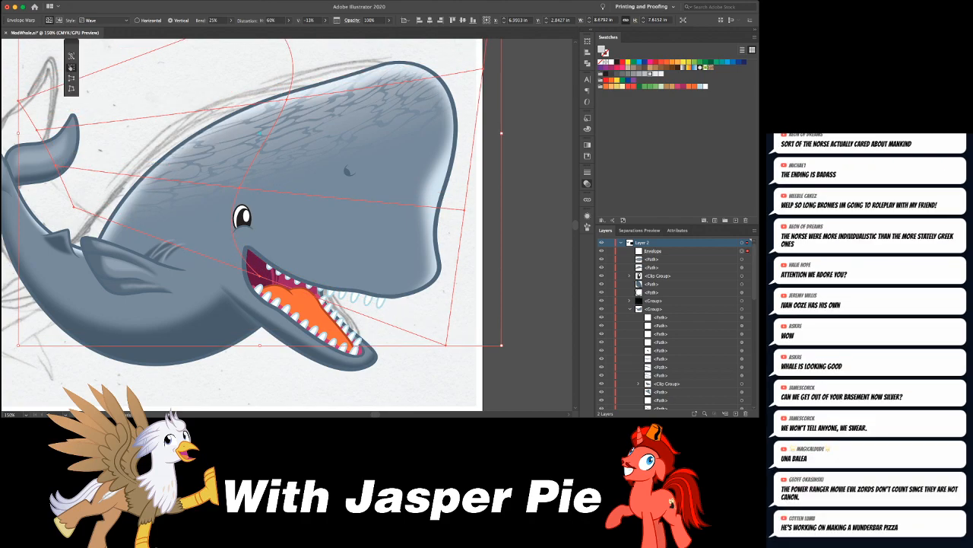
drag(428, 369, 446, 354)
key(v)
mouse_move(315, 138)
mouse_down()
mouse_move(326, 144)
mouse_move(319, 140)
mouse_up()
key(super+shift+a)
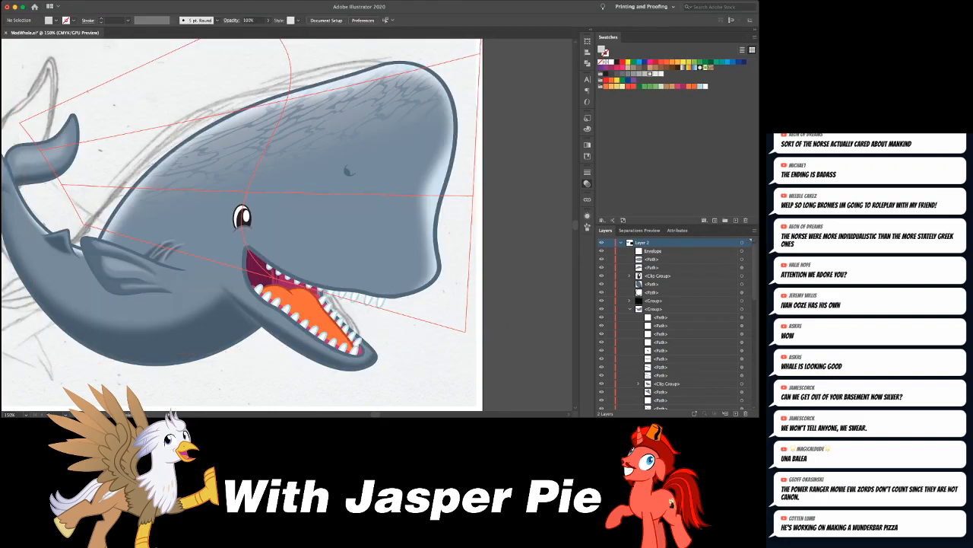
- Edit the ripple envelope's contents and adjust the gradient so the ripples stand out more strongly on the head
key(super+minus)
key(super+minus)
key(super+minus)
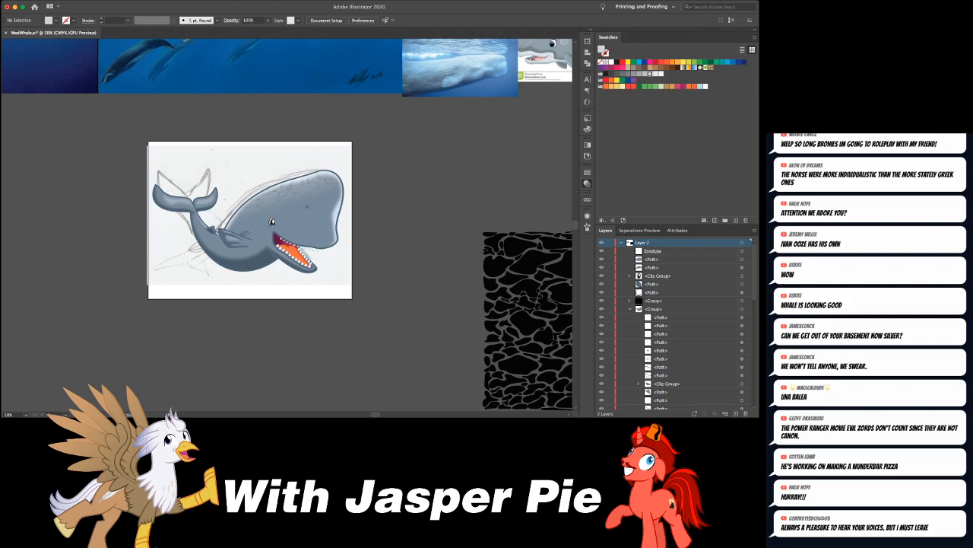
key(super+plus)
key(super+plus)
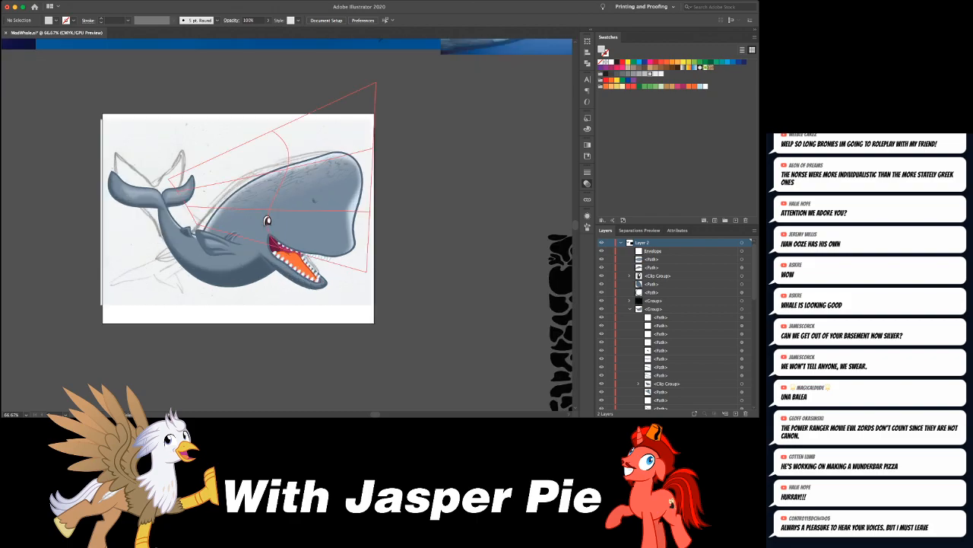
click(313, 156)
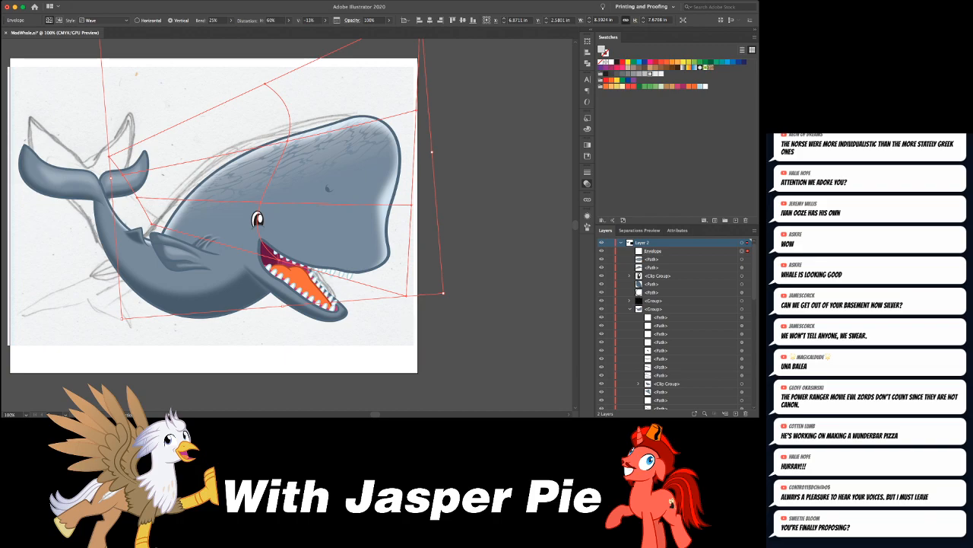
double_click(259, 219)
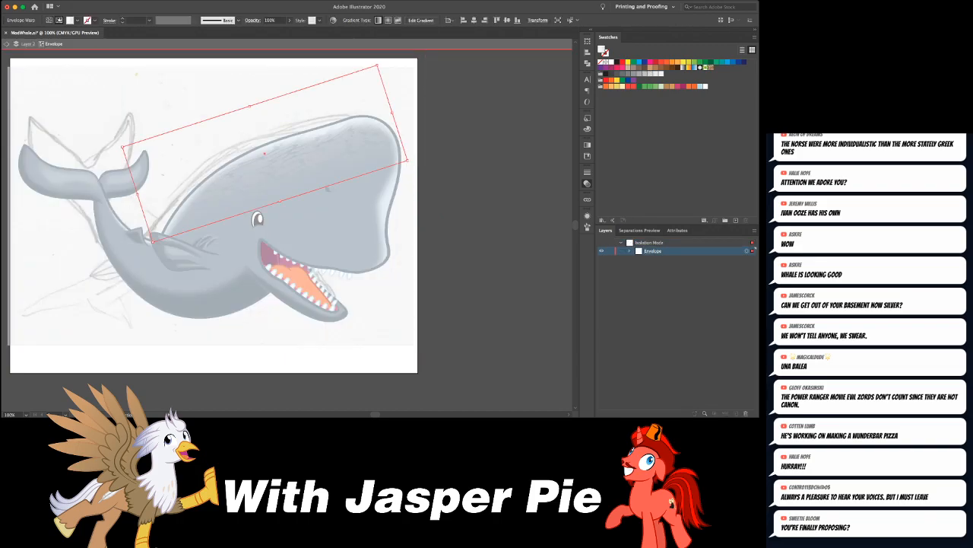
click(587, 145)
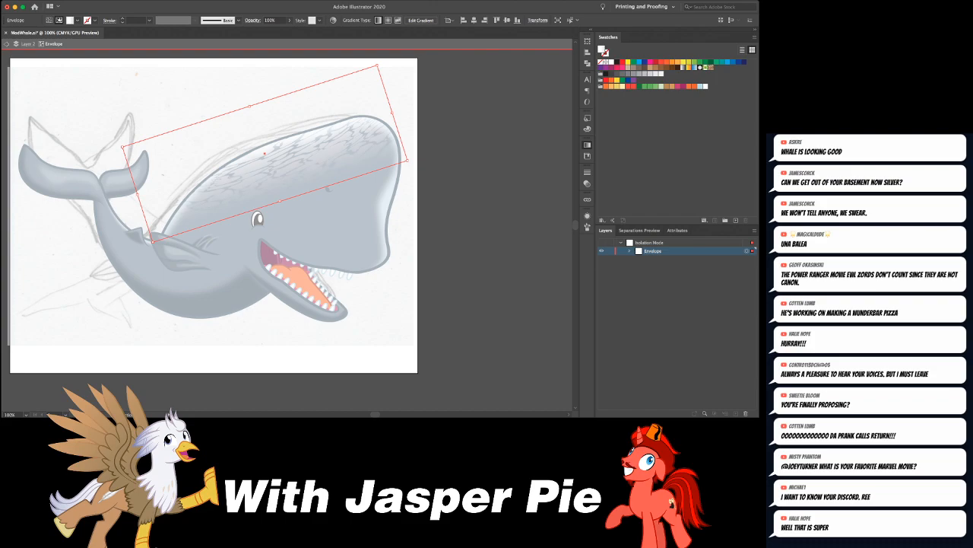
key(Escape)
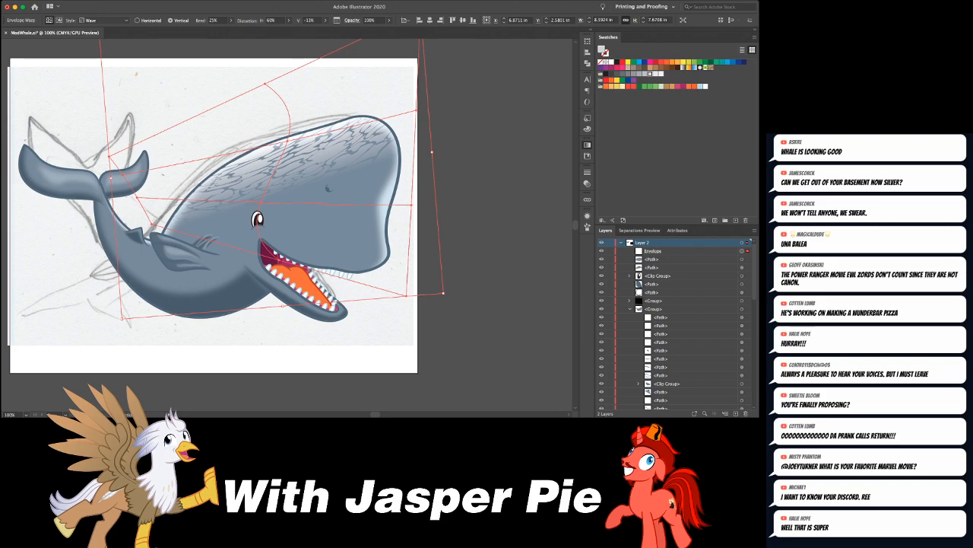
- Reopen the ripple envelope's contents, soften the ripple gradient so it blends into the head, and leave isolation
key(shift+super+p)
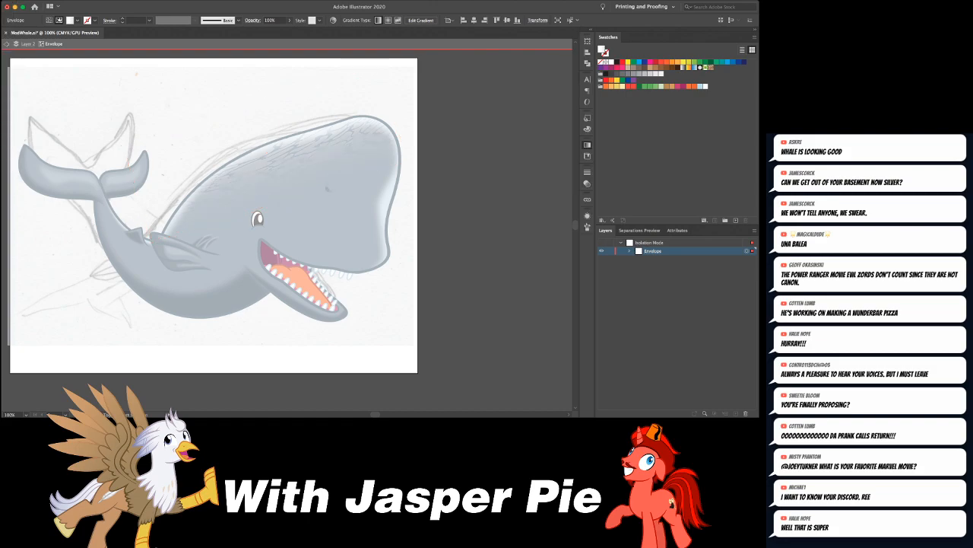
key(Escape)
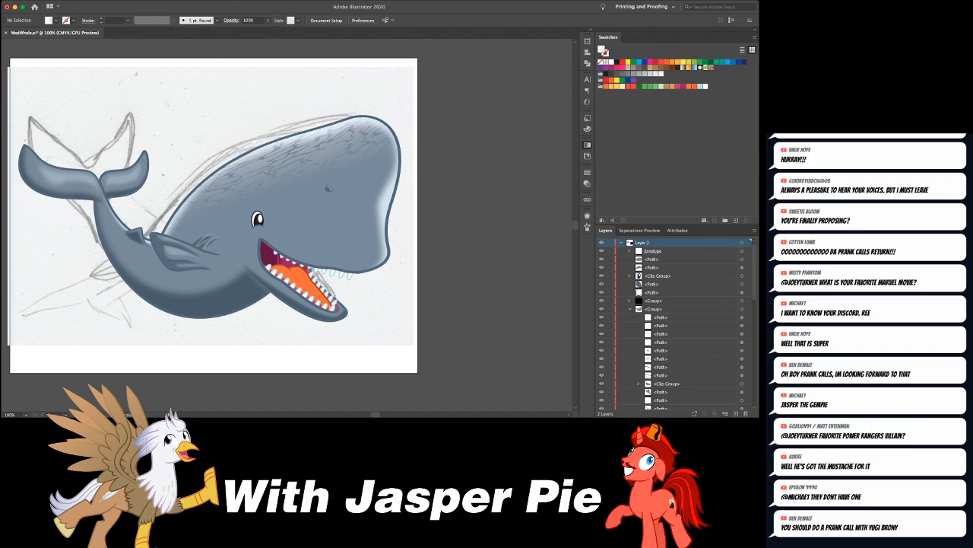
key(super+equal)
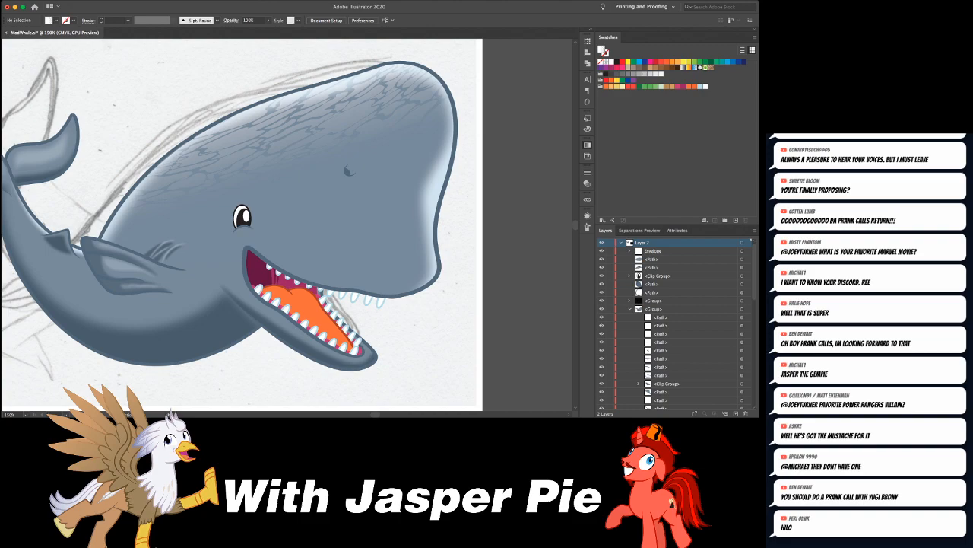
key(super+1)
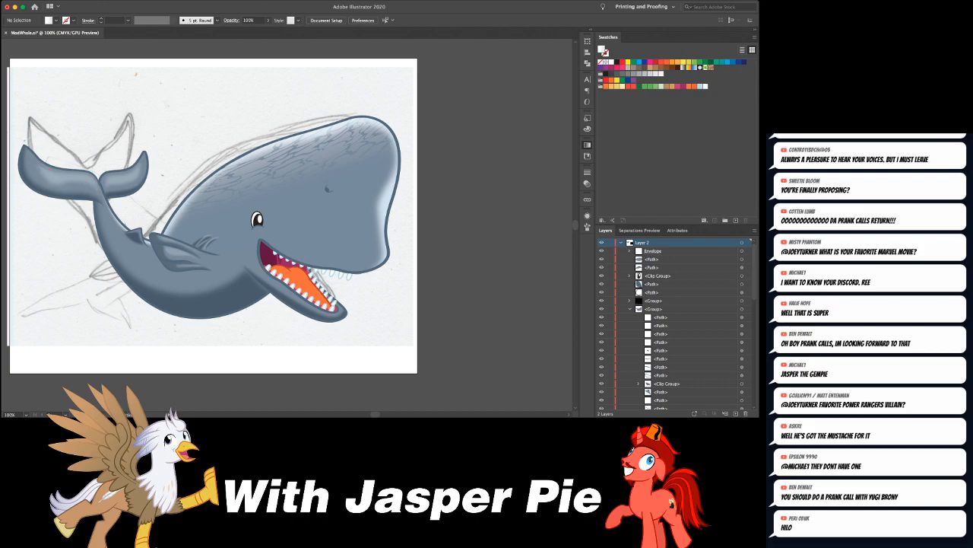
key(super+minus)
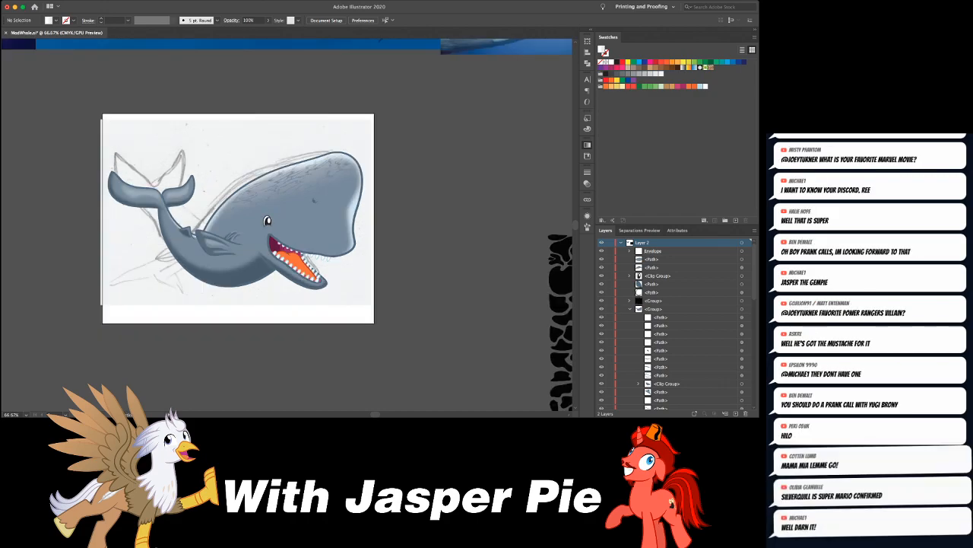
drag(267, 221, 299, 309)
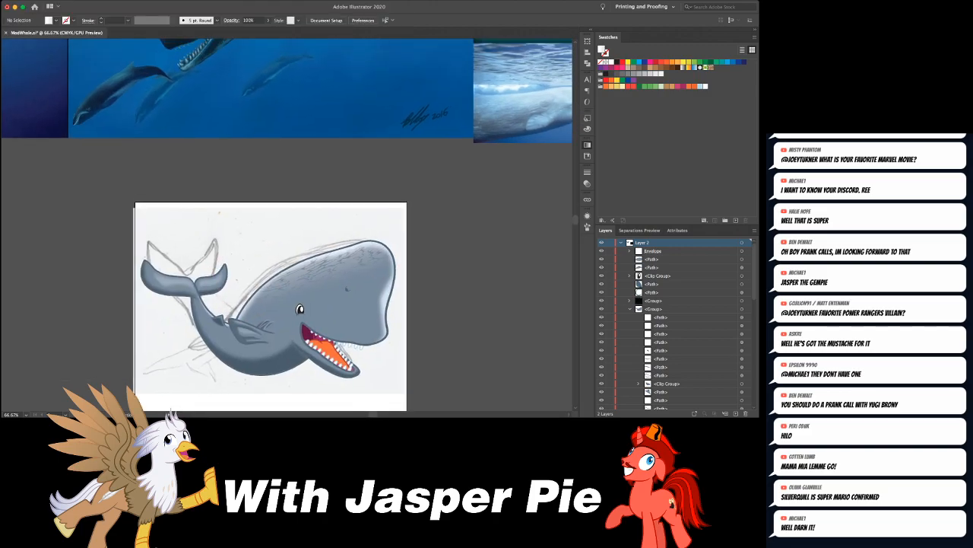
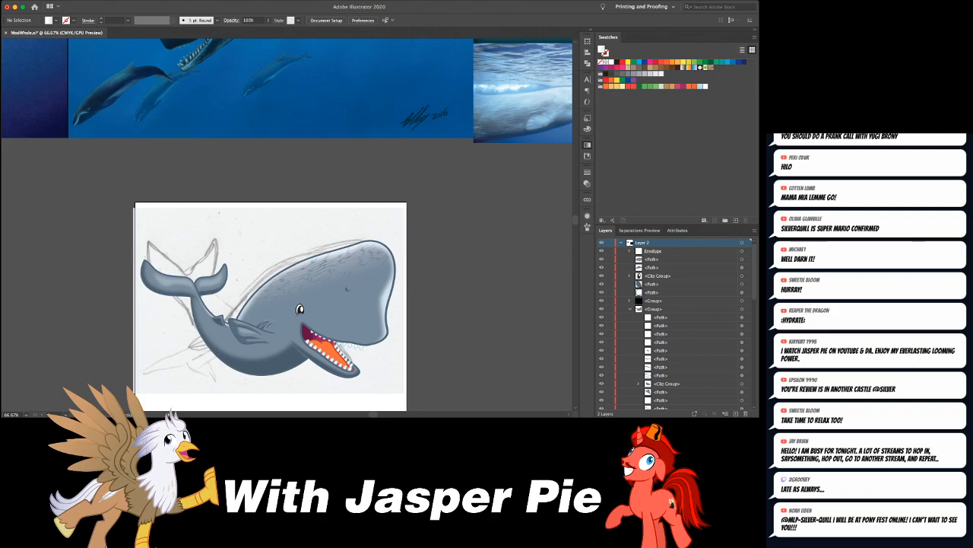
- Collapse the contents of Layer 2 and add a new empty layer between Layer 2 and the locked Layer 1
mouse_move(300, 309)
mouse_down()
mouse_move(379, 235)
mouse_move(334, 222)
mouse_up()
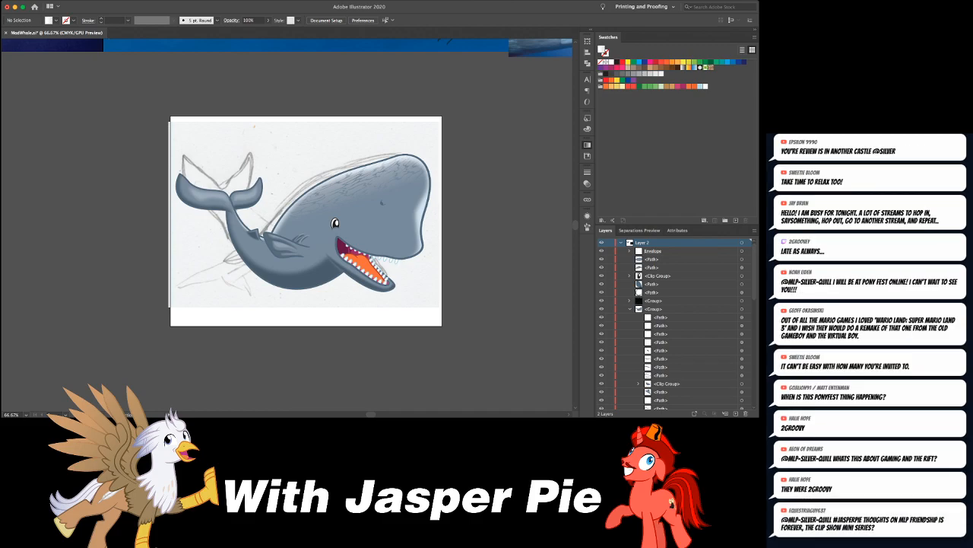
key(super+minus)
key(super+minus)
key(super+minus)
key(super+equal)
key(super+equal)
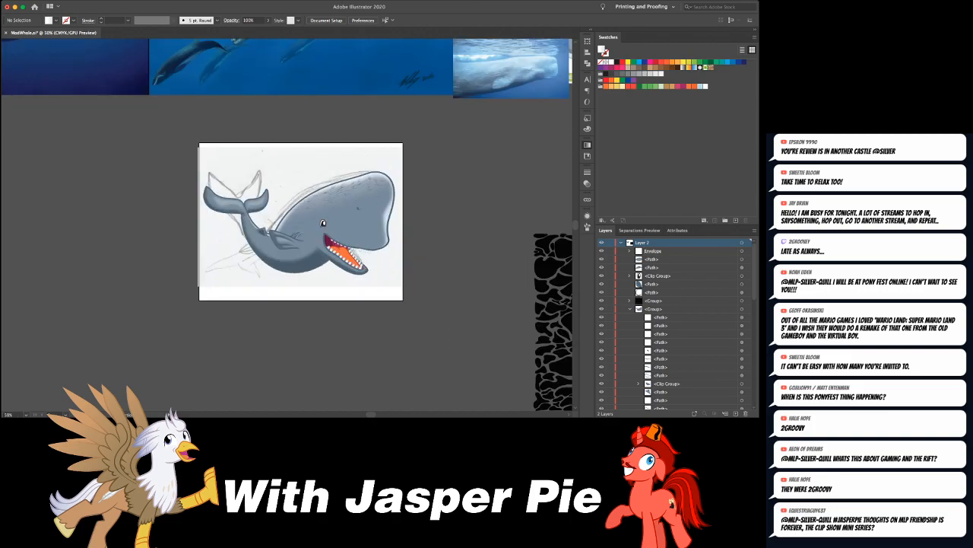
click(620, 243)
click(643, 251)
click(735, 414)
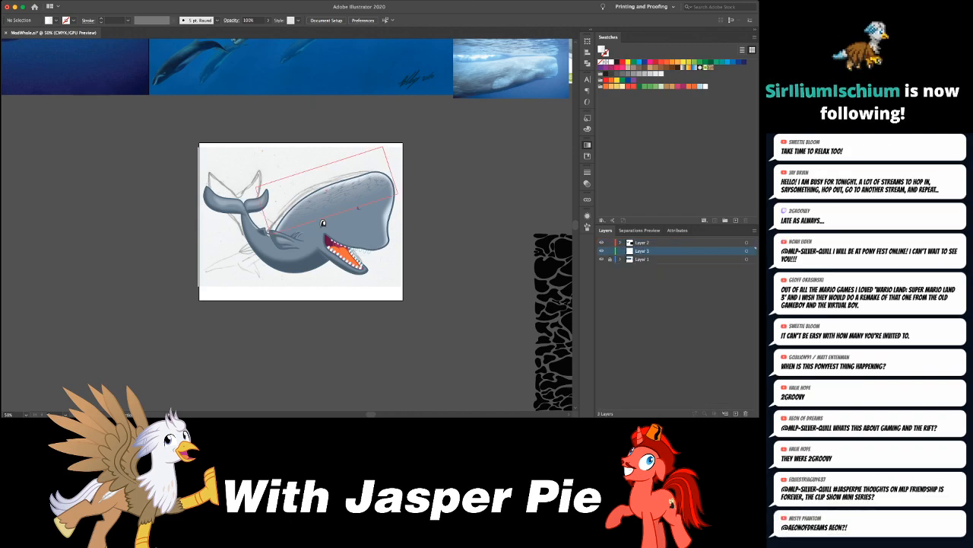
- Draw a background rectangle about 11.1 by 8.6 in on the new layer, covering the whole artboard behind the whale
drag(319, 199, 461, 332)
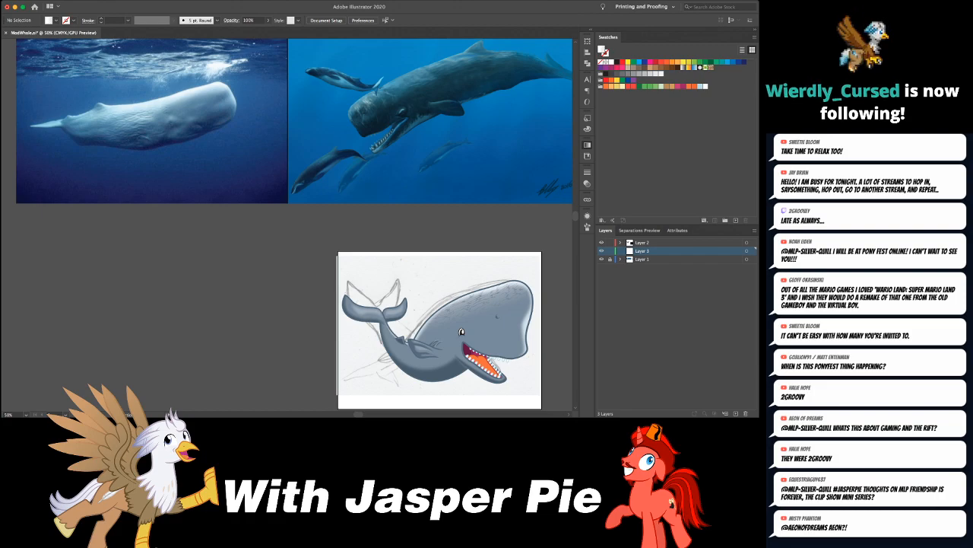
drag(461, 332, 438, 269)
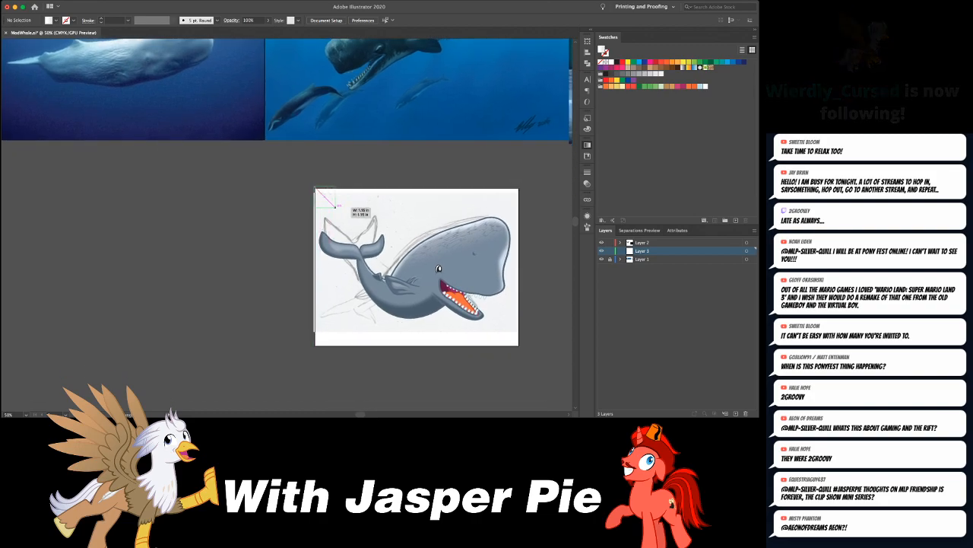
click(439, 269)
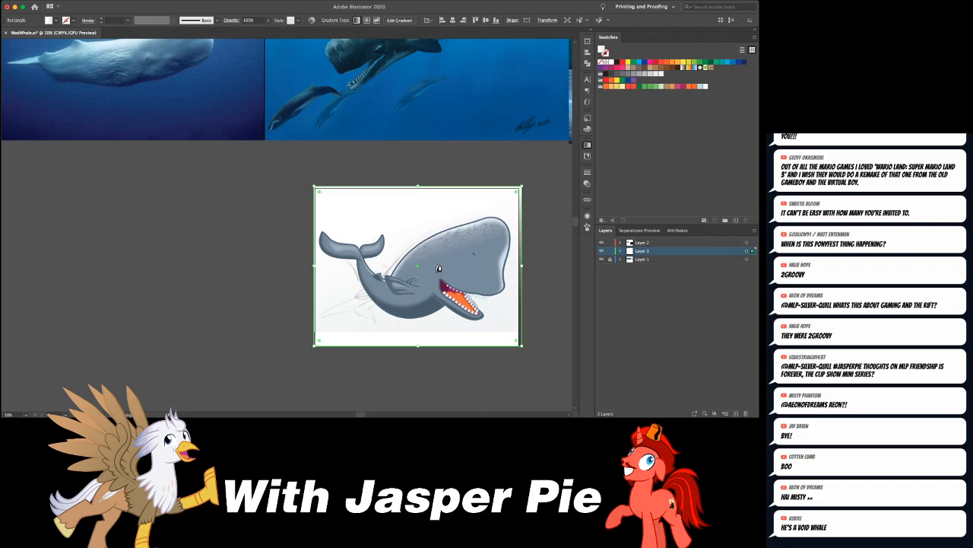
- Replace the background rectangle's gradient with a solid light blue fill
key(comma)
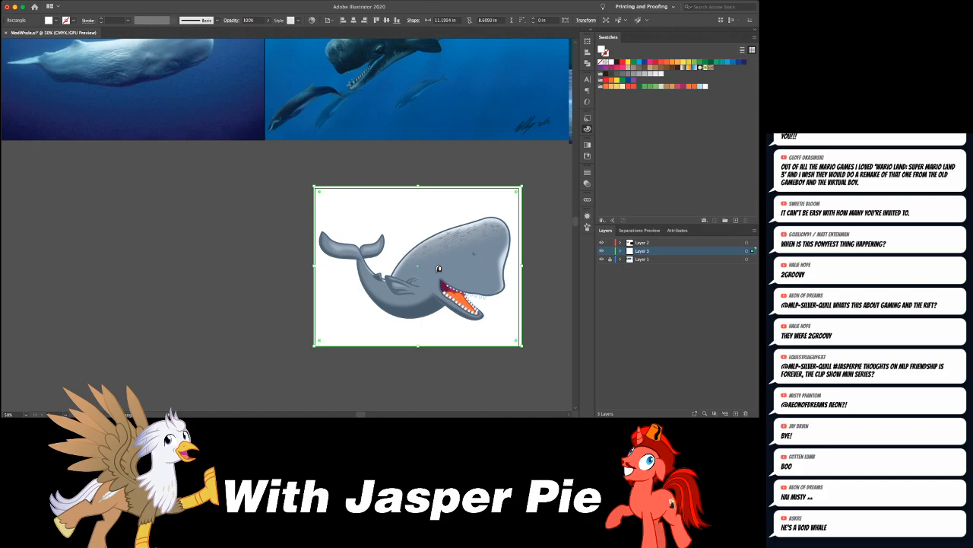
click(638, 73)
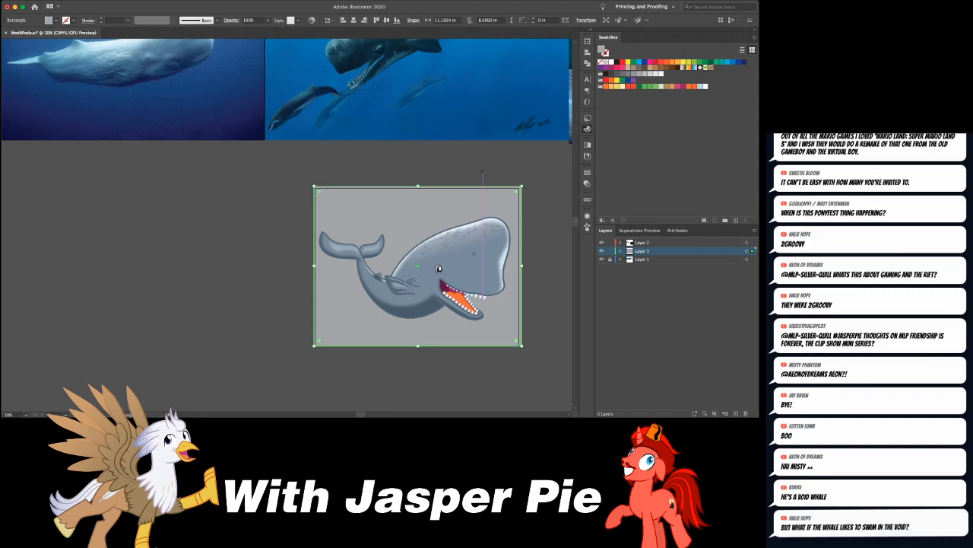
click(722, 62)
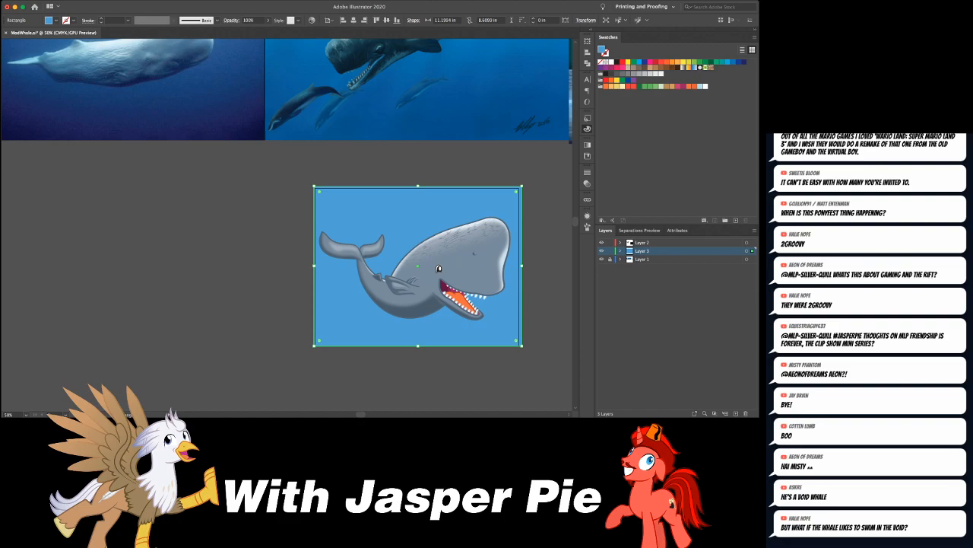
click(459, 161)
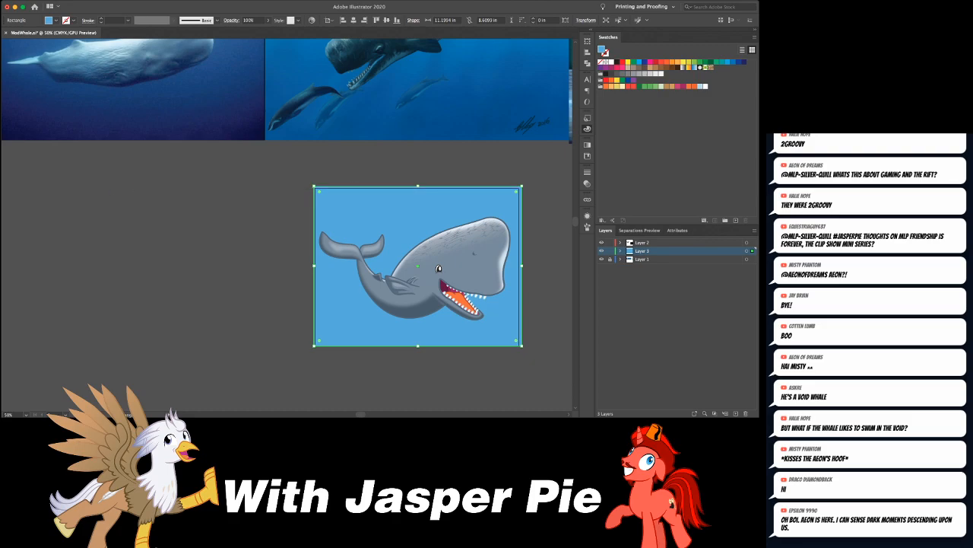
- Draw a light blue sample rectangle about 4.6 by 4.2 in beside the artboard, duplicate it below, and fill the copy dark green
drag(99, 178, 183, 256)
key(v)
click(190, 248)
drag(156, 190, 142, 317)
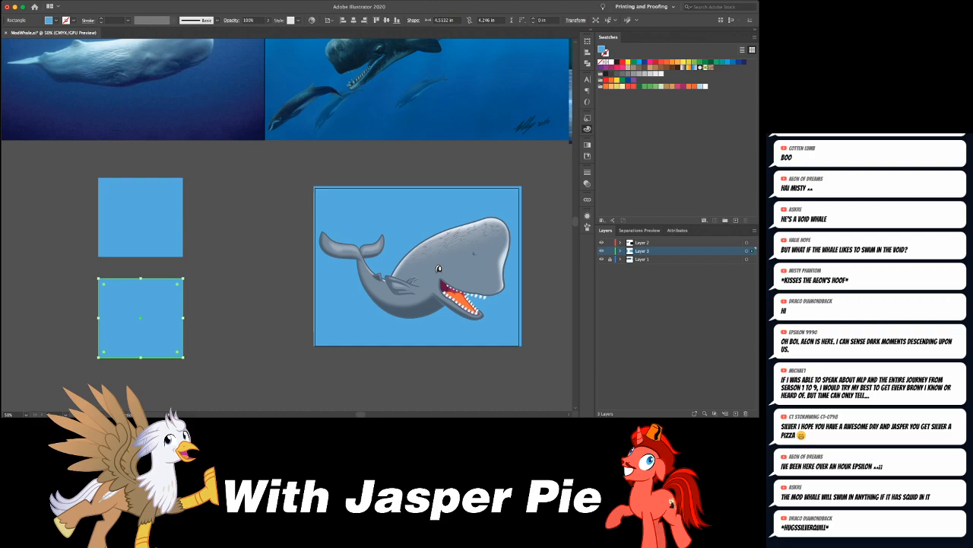
key(Return)
- Give the background rectangle a linear gradient from light blue at the top to the sampled dark green at the bottom
key(a)
click(396, 220)
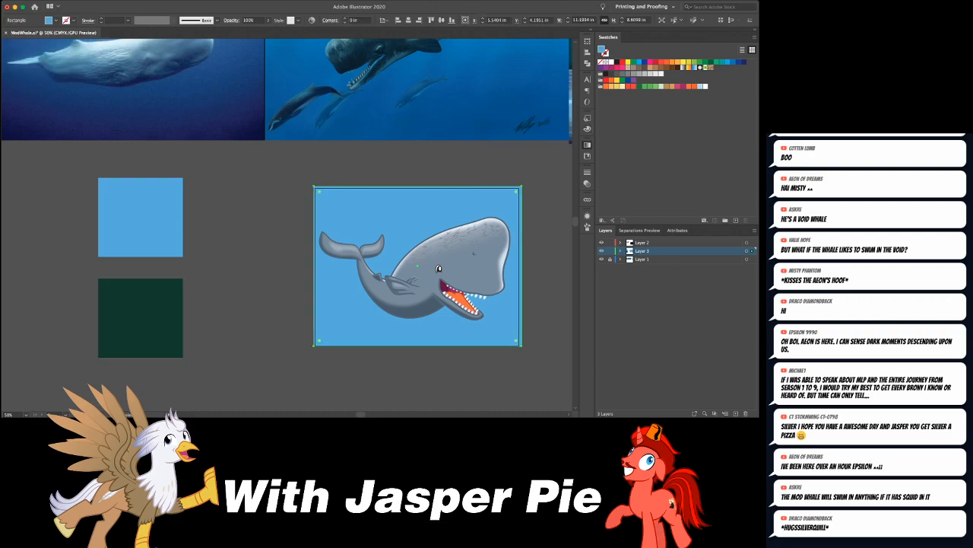
key(period)
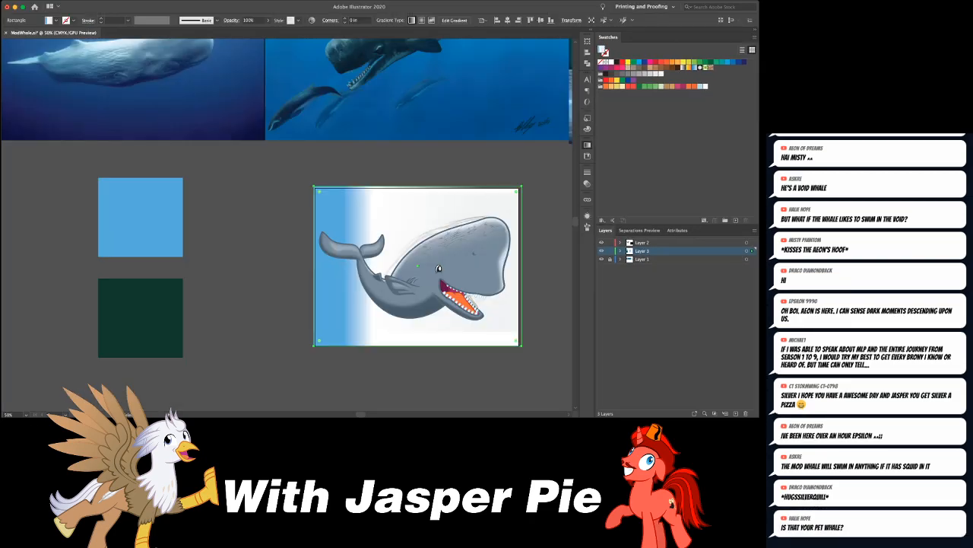
drag(371, 266, 454, 267)
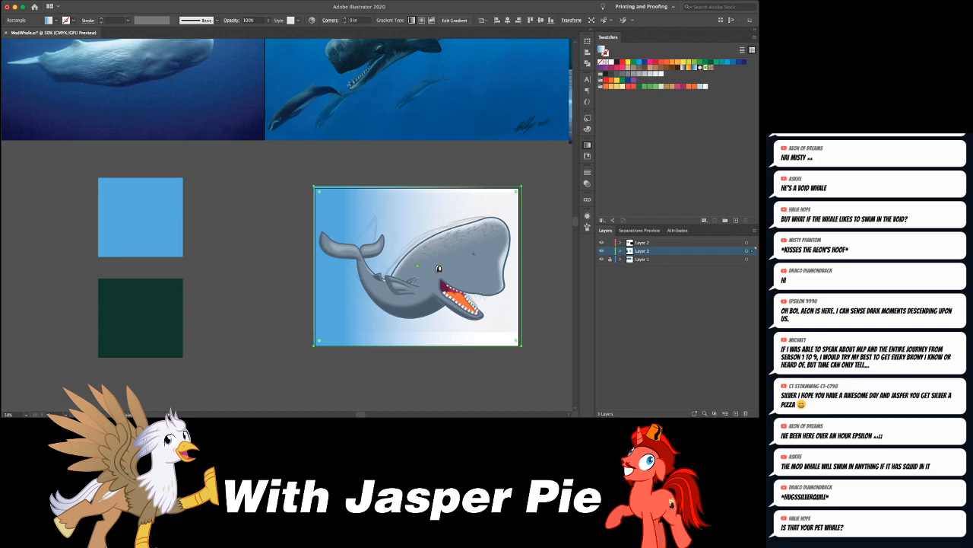
drag(411, 266, 489, 266)
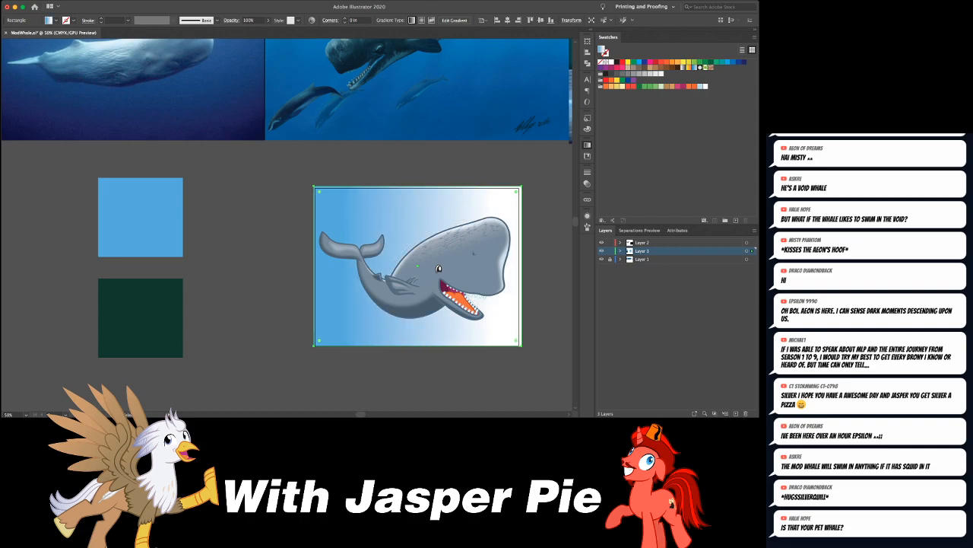
key(i)
shift+click(141, 318)
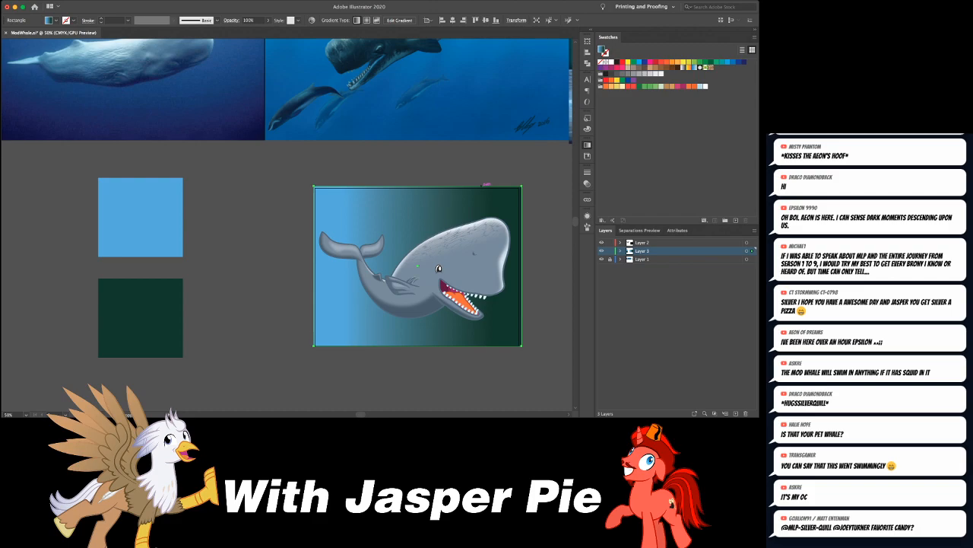
drag(482, 185, 483, 346)
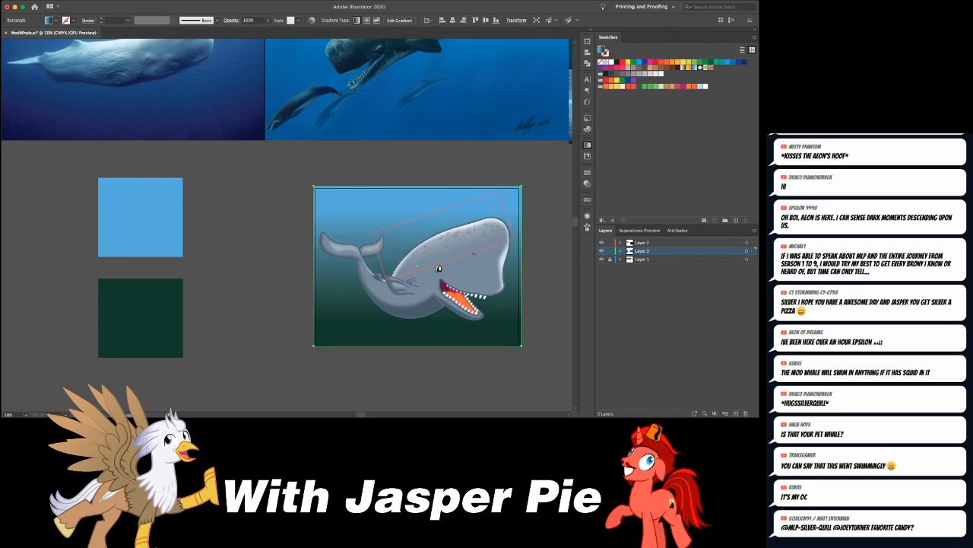
- Recolor the gradient's dark green stop with navy sampled from the underwater whale reference photo
mouse_move(474, 253)
mouse_down()
mouse_move(395, 318)
mouse_move(419, 280)
mouse_move(478, 265)
mouse_up()
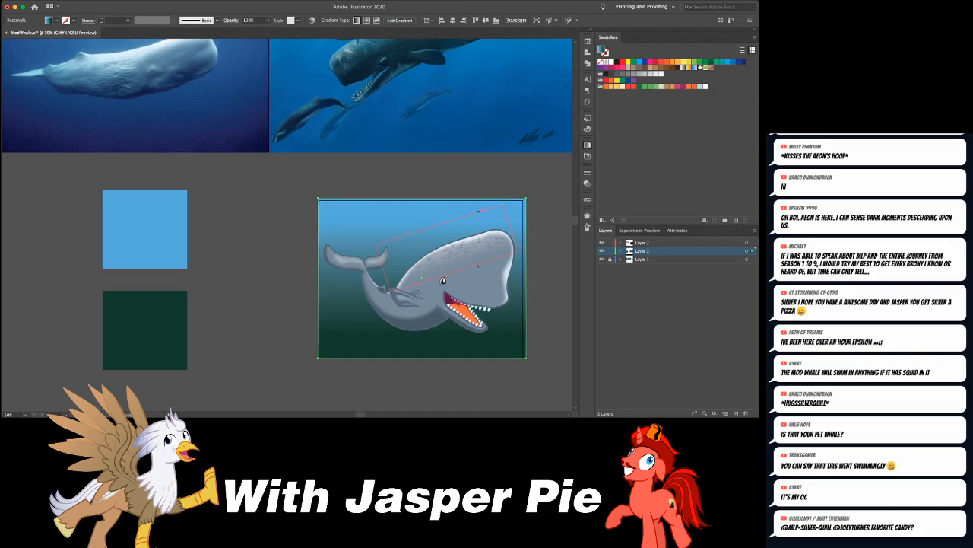
key(g)
click(199, 140)
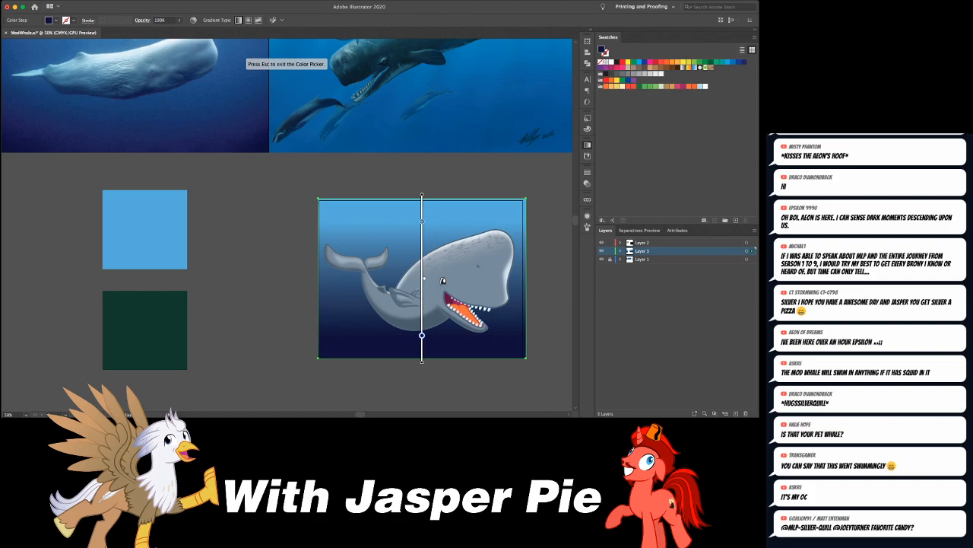
key(Escape)
drag(423, 279, 330, 225)
- Move the light blue stop to the background's top edge, raise the gradient midpoint, and shift the navy stop slightly
key(g)
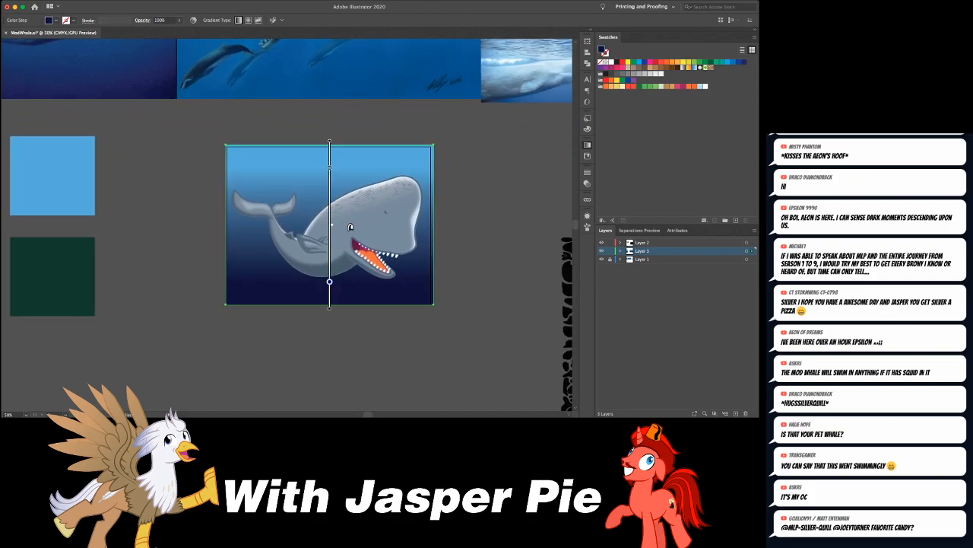
drag(330, 167, 329, 145)
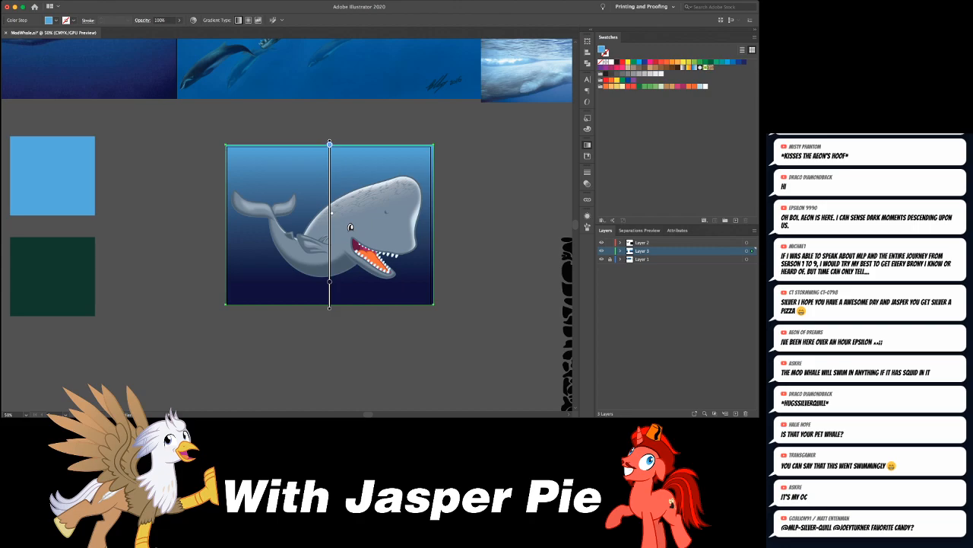
drag(331, 213, 332, 190)
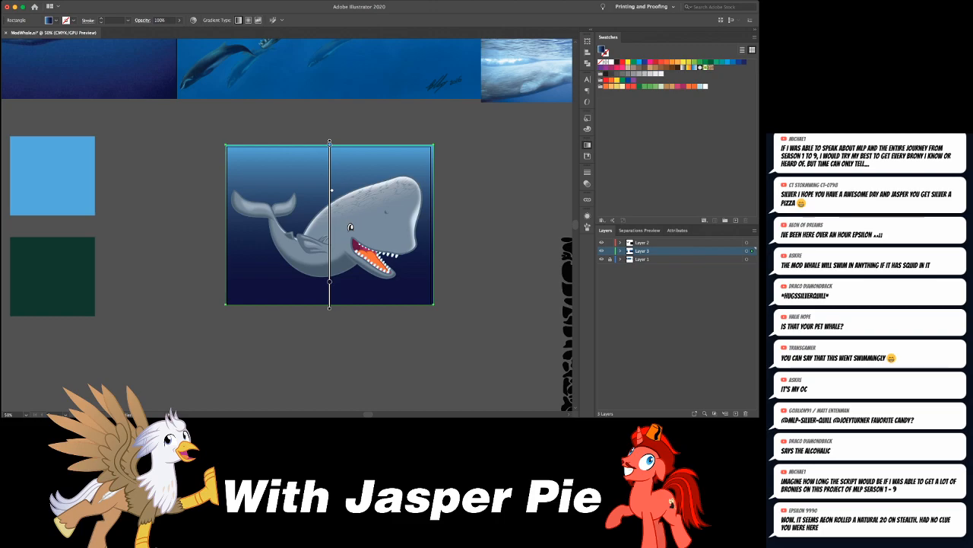
drag(329, 282, 330, 291)
- Try a diagonal direction for the background gradient, with light blue shining from the upper right and navy at the lower left
drag(267, 116, 391, 331)
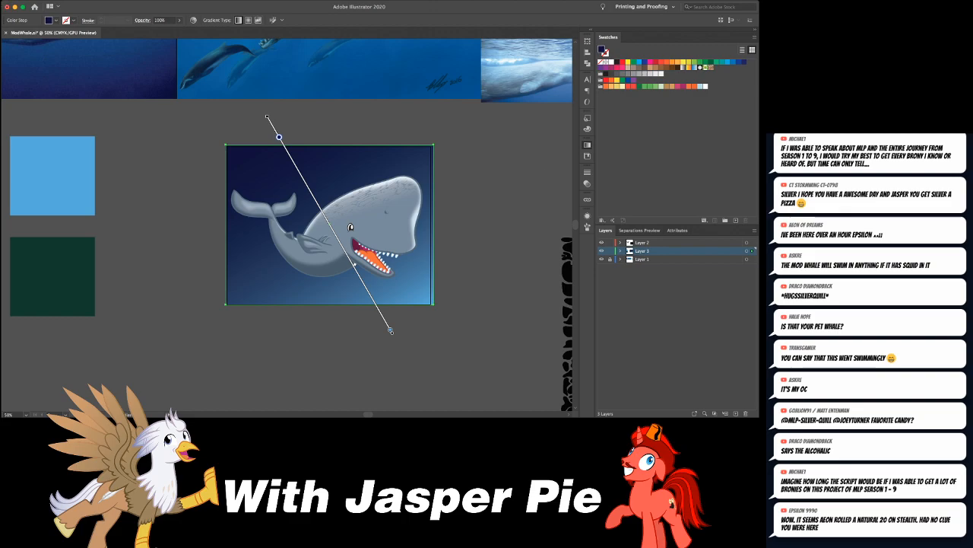
drag(267, 331, 391, 117)
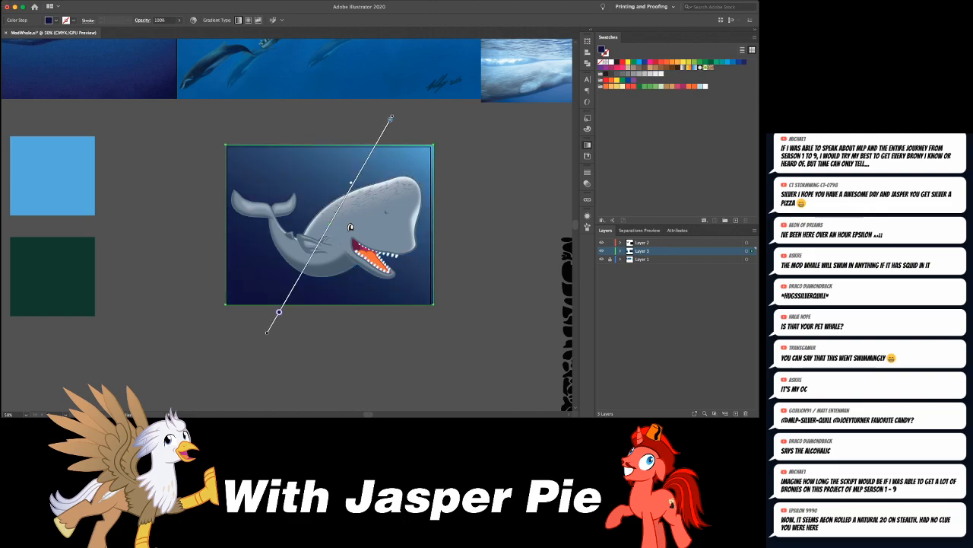
click(391, 118)
mouse_move(390, 118)
mouse_down()
mouse_move(378, 142)
mouse_move(384, 130)
mouse_up()
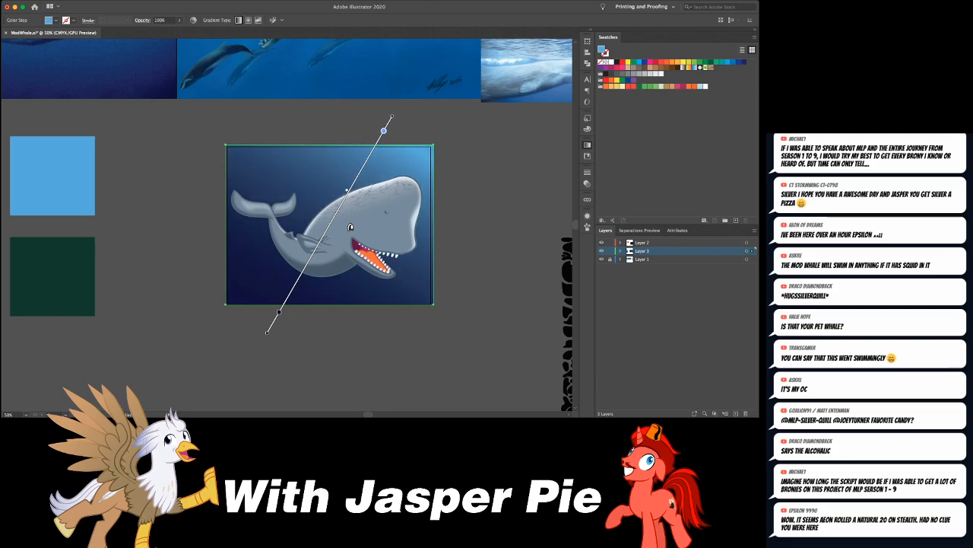
drag(287, 299, 222, 292)
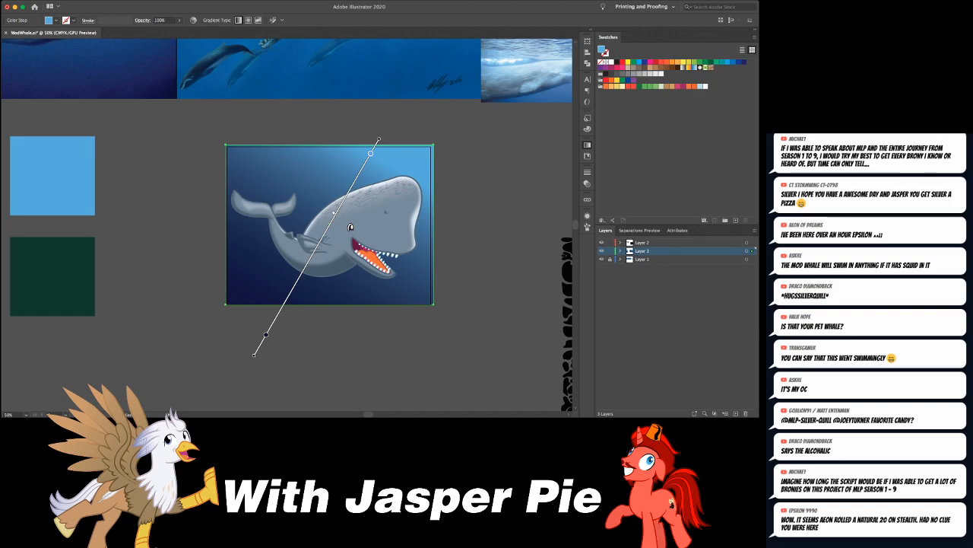
drag(254, 355, 276, 316)
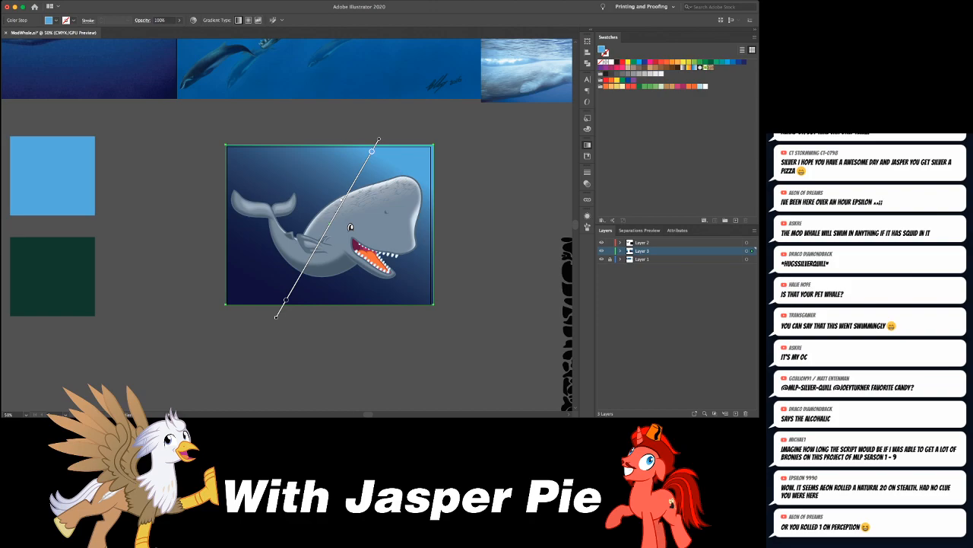
- Realign the background gradient so light blue spans the top and fades softly down to navy at the bottom
key(v)
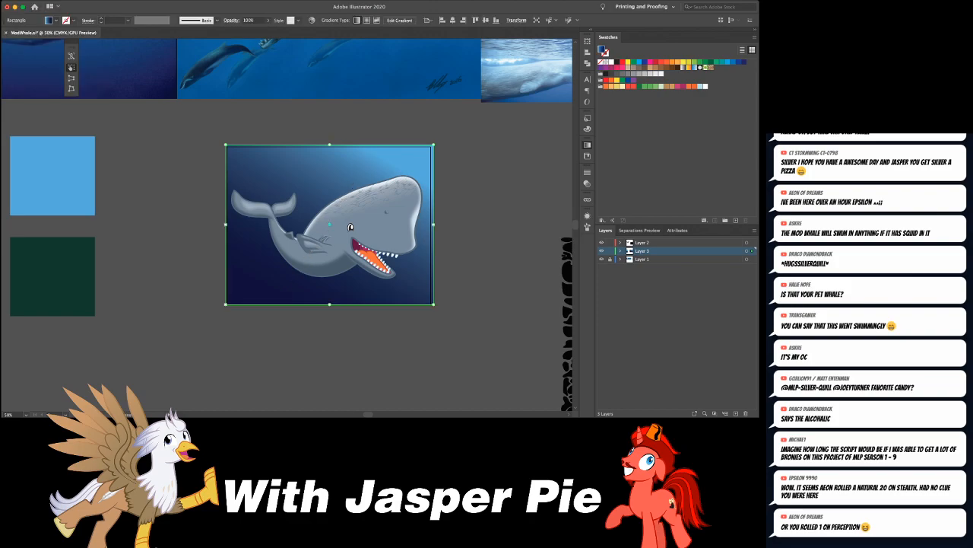
key(a)
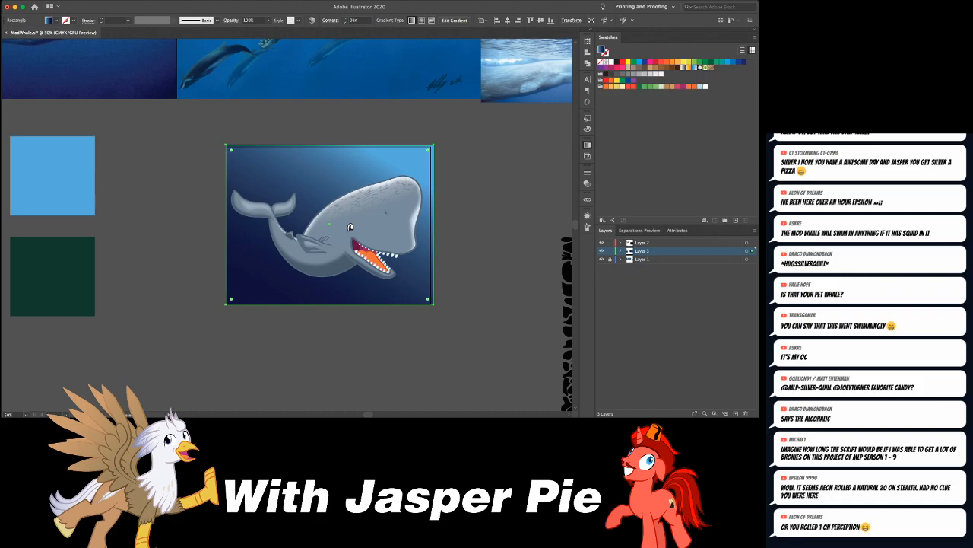
key(super+z)
key(super+z)
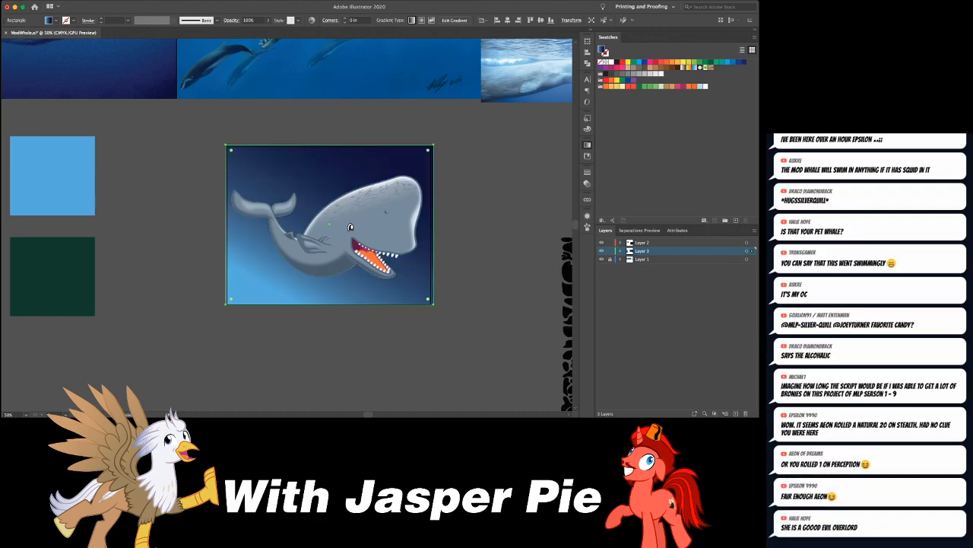
key(super+shift+z)
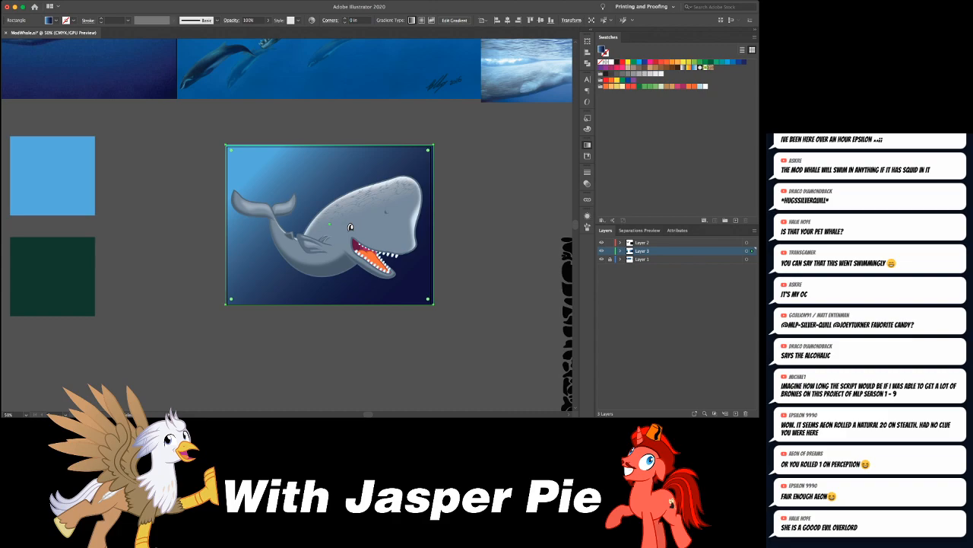
key(super+z)
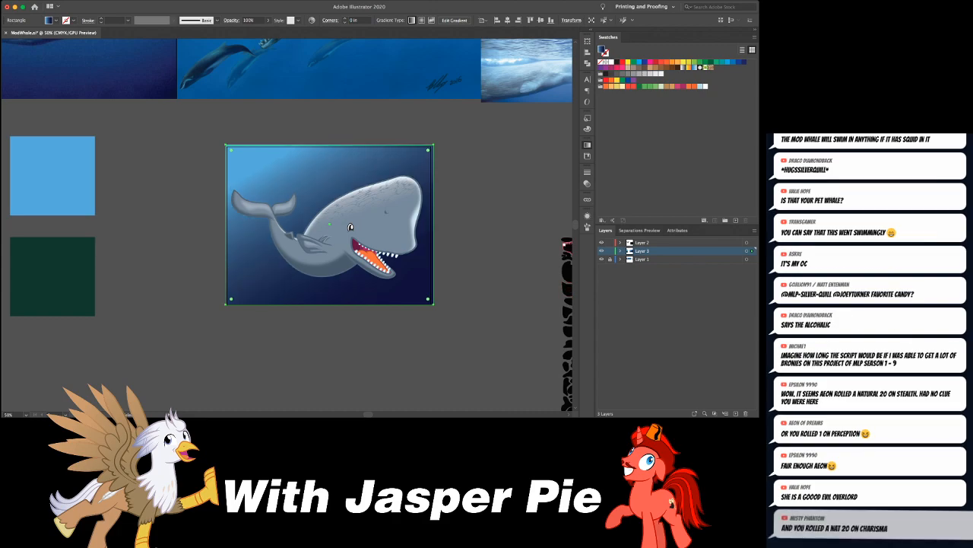
key(super+z)
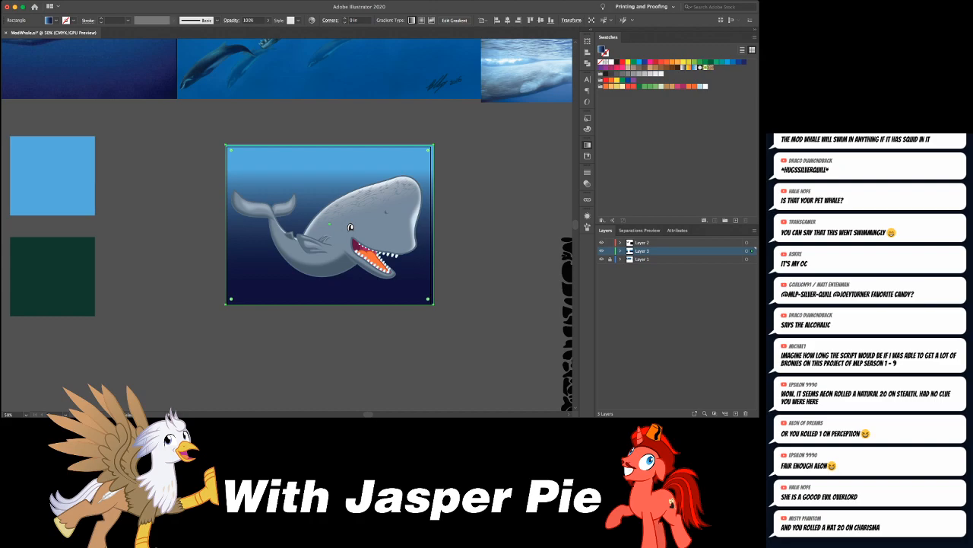
key(Return)
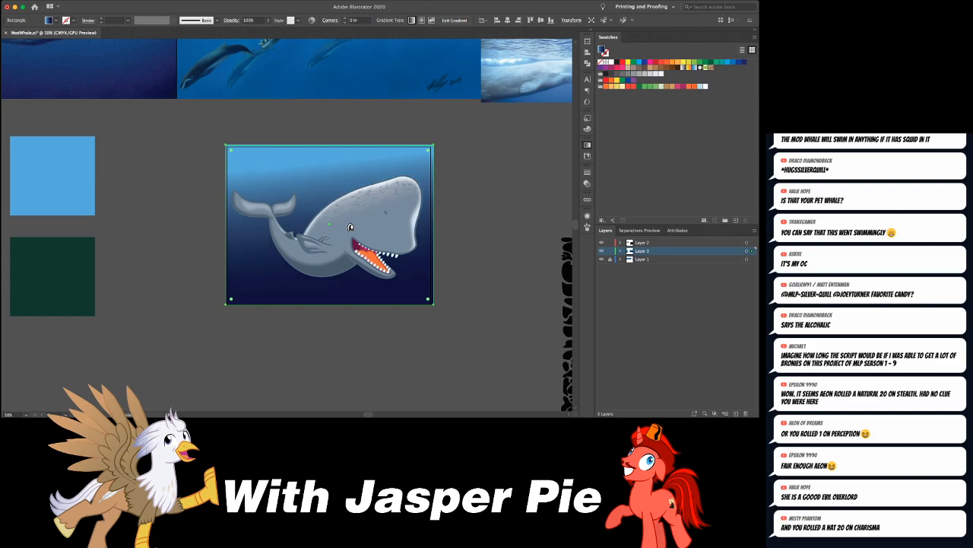
key(Return)
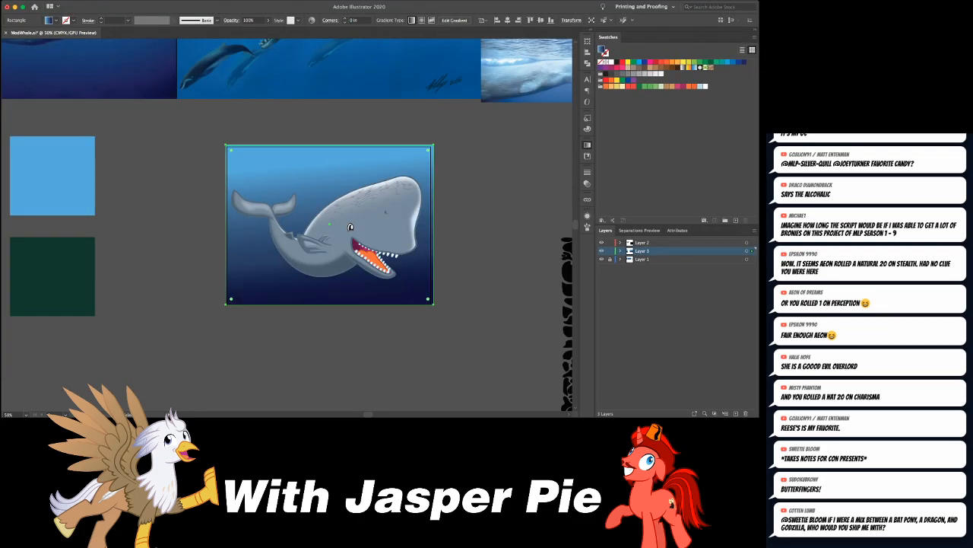
- Duplicate the black ripple texture toward the whale illustration and fill the copy with white
key(Return)
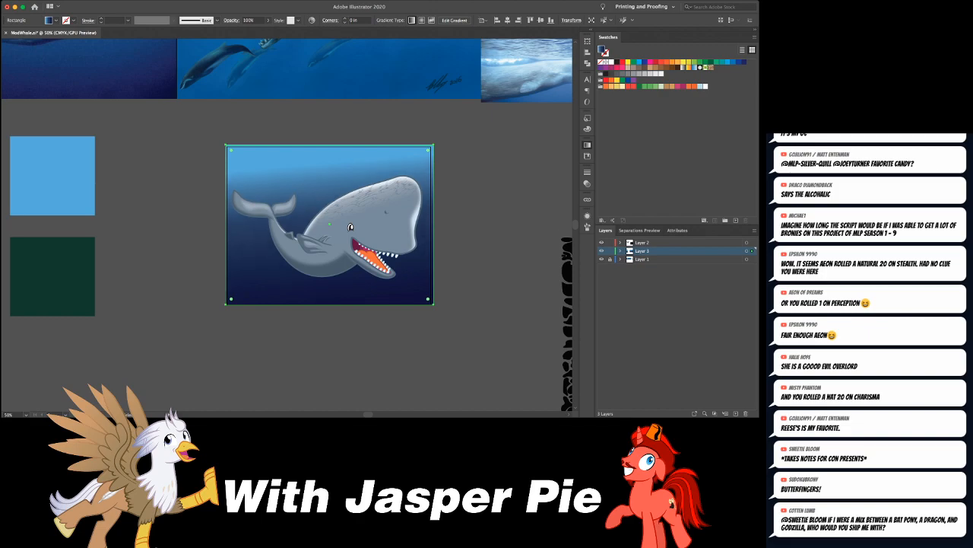
key(super+shift+a)
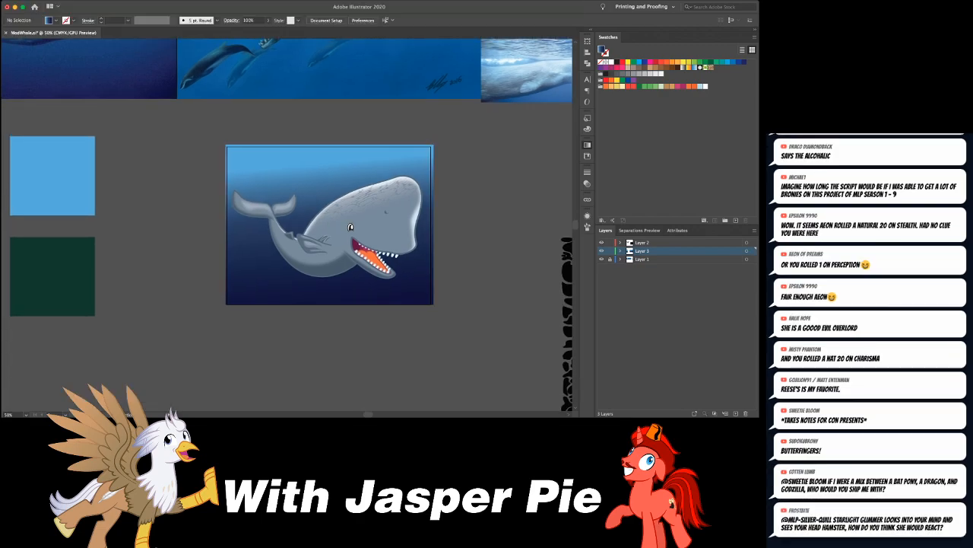
scroll(351, 227, down, 3)
scroll(330, 227, up, 3)
drag(505, 254, 415, 234)
click(414, 234)
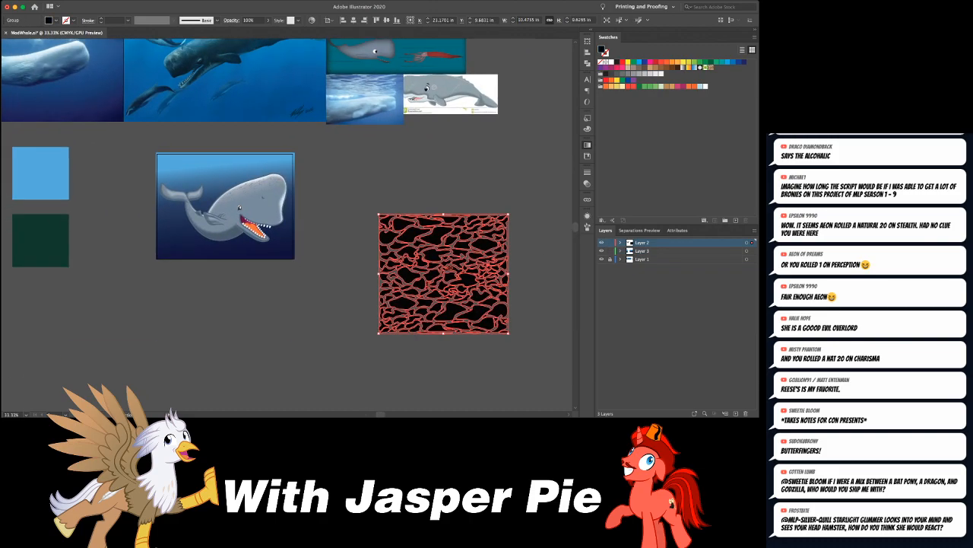
drag(415, 234, 346, 145)
click(612, 63)
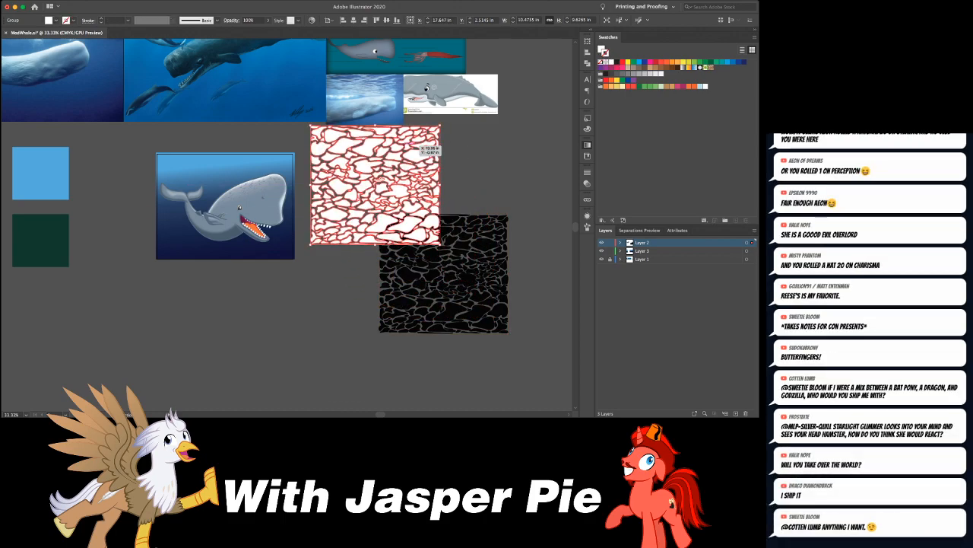
- Squash and tilt the white ripple texture copy into a flat band across the top of the whale background
key(e)
drag(376, 126, 259, 160)
key(e)
drag(327, 155, 323, 135)
key(v)
key(super+x)
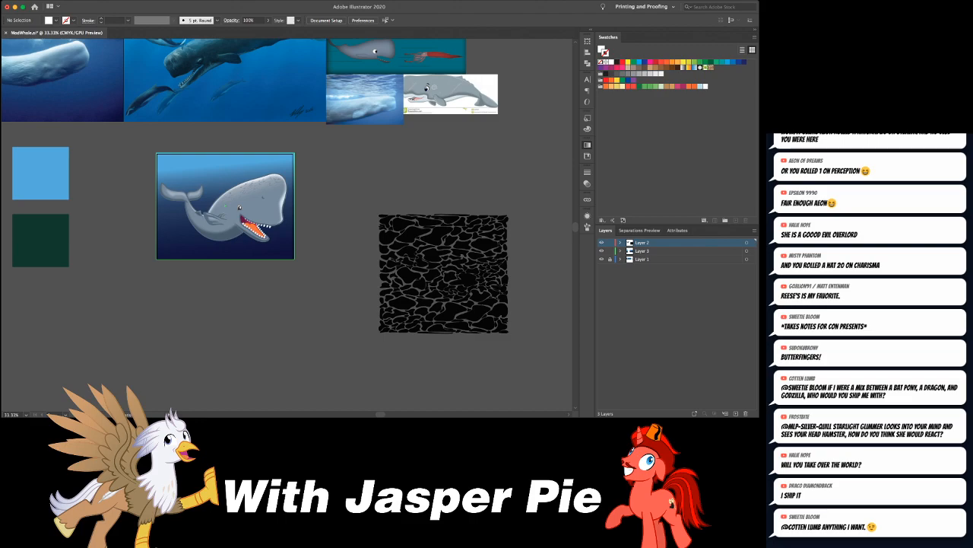
key(super+f)
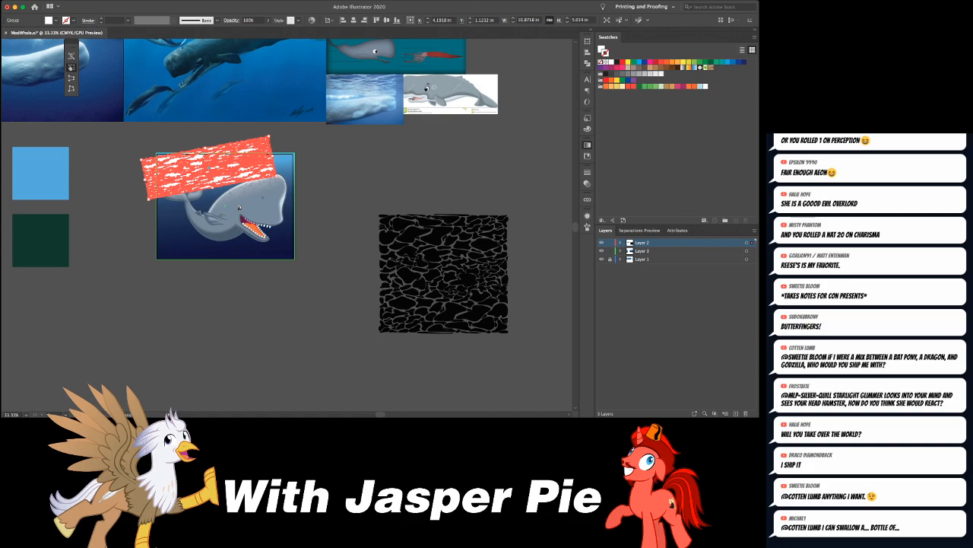
- Distort the ripple band in perspective so its upper edge widens beyond both sides of the background, and slightly reduce its height
mouse_move(273, 156)
mouse_down()
mouse_move(305, 150)
mouse_move(309, 164)
mouse_move(288, 156)
mouse_move(312, 145)
mouse_up()
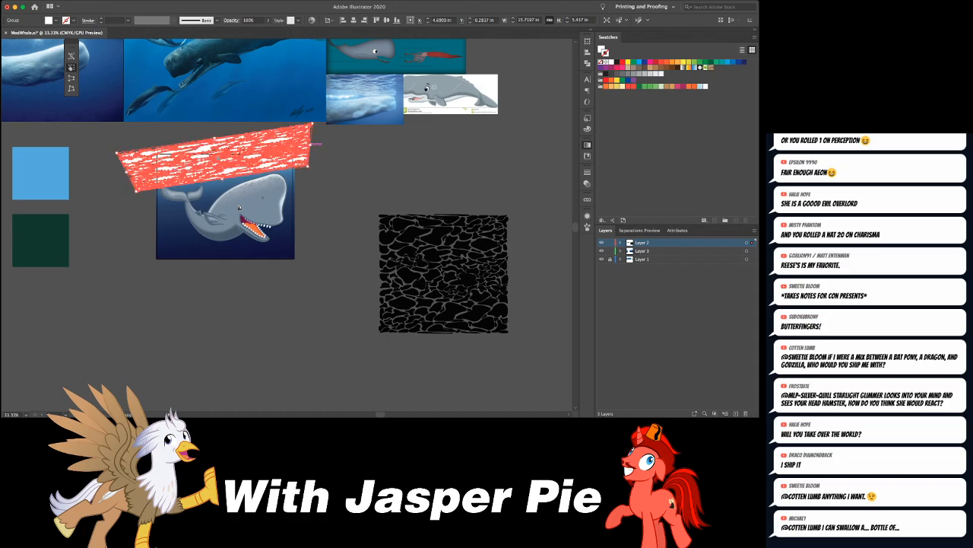
drag(215, 138, 215, 143)
key(v)
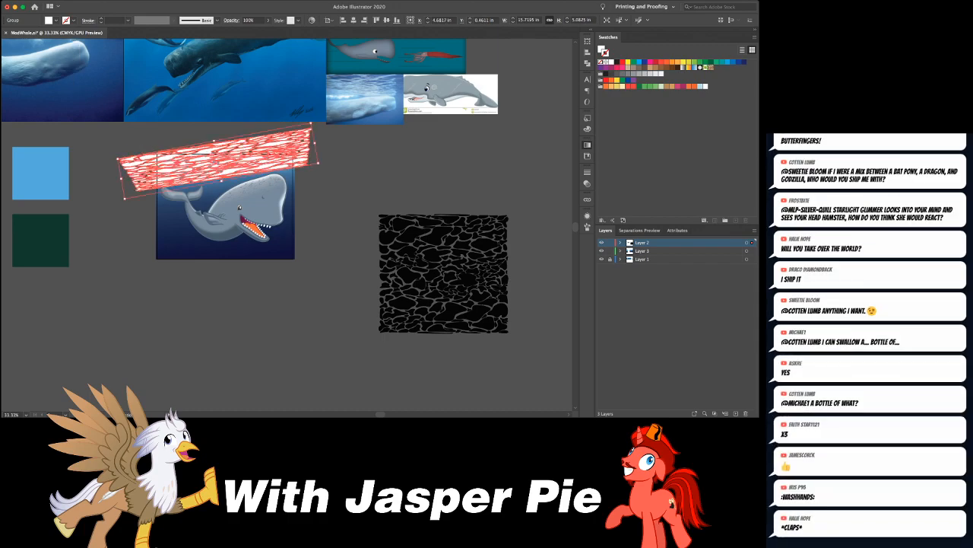
- Move the white ripple texture onto Layer 3, directly in front of the gradient background and behind the whale
key(super+equal)
key(super+equal)
key(super+equal)
drag(443, 236, 461, 227)
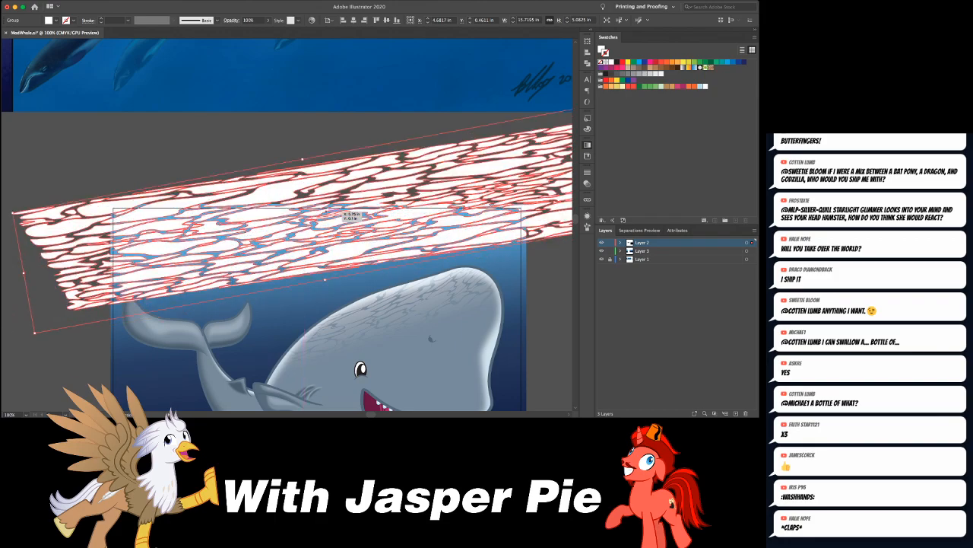
key(super+x)
click(456, 228)
key(super+f)
key(super+shift+a)
drag(343, 221, 339, 227)
- Lower the ripple texture's opacity to 25% and shift the texture slightly up and to the left
key(super+minus)
key(super+equal)
key(super+minus)
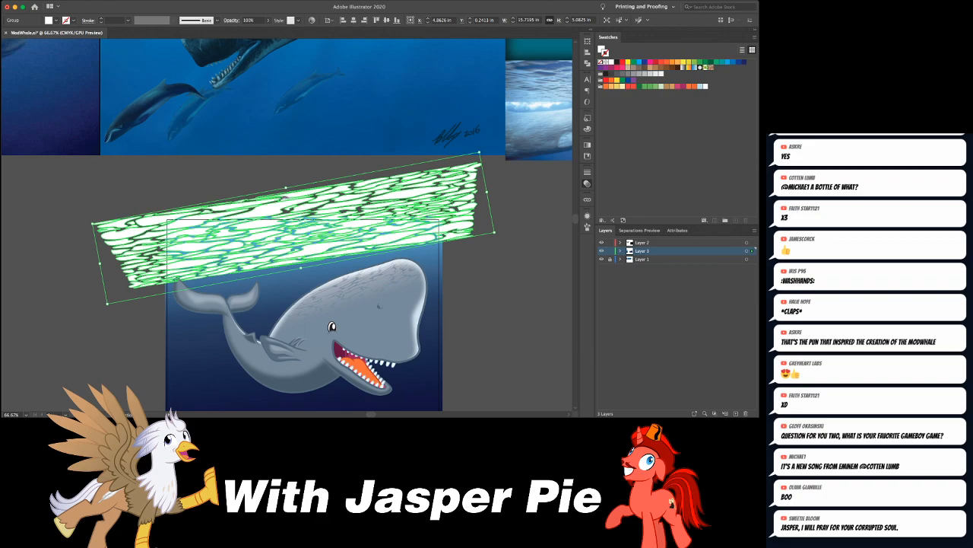
key(4)
key(2)
key(2)
key(5)
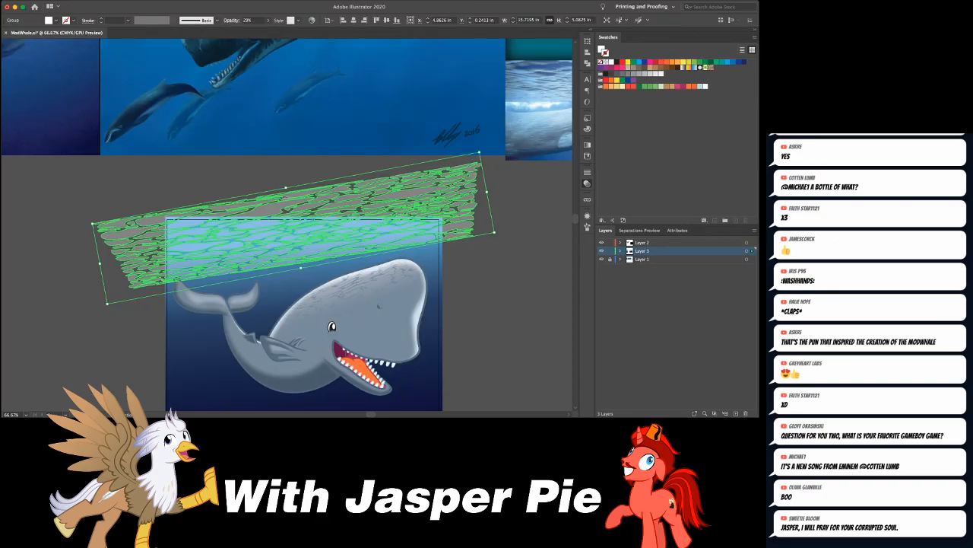
click(332, 326)
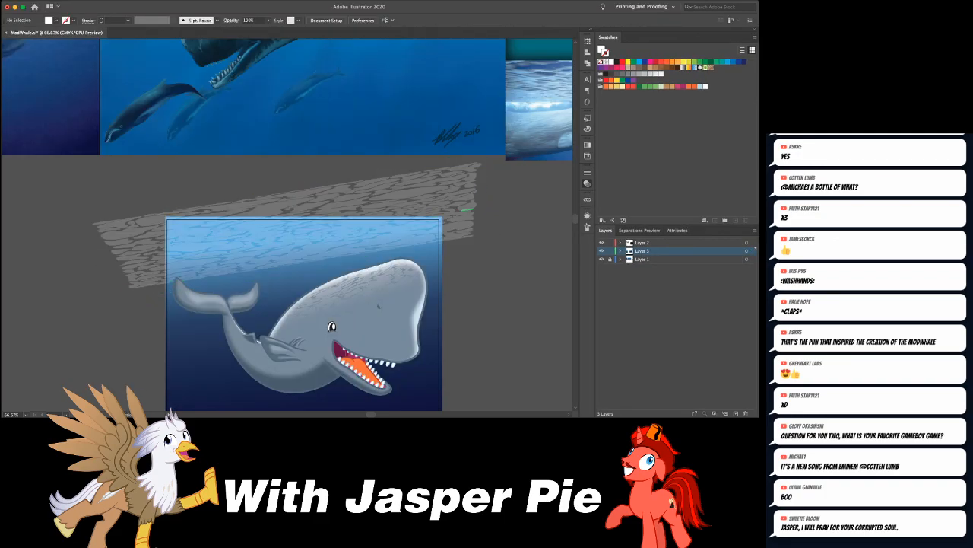
drag(388, 228, 379, 224)
key(super+shift+a)
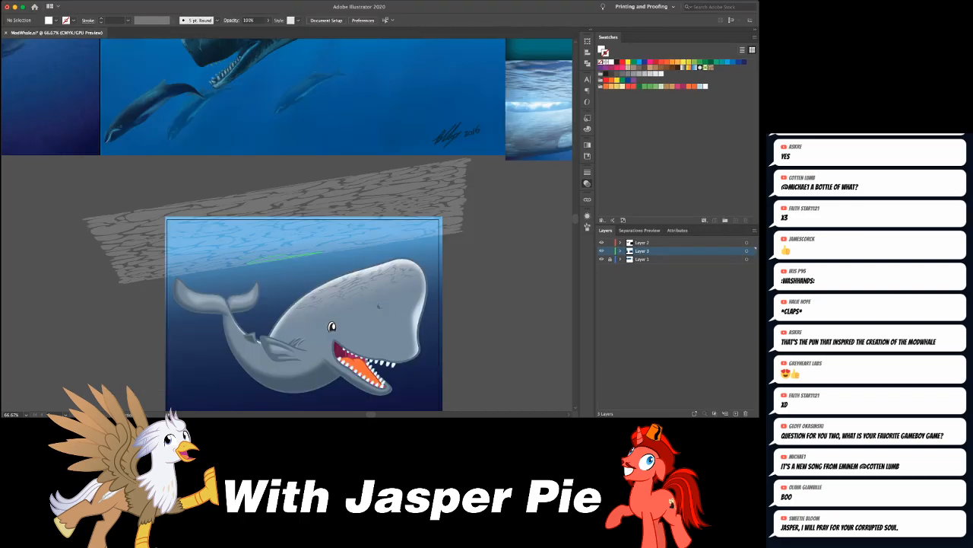
- Isolate the ripple texture group and remove the stray shapes along its lower edge near the whale's tail
click(278, 260)
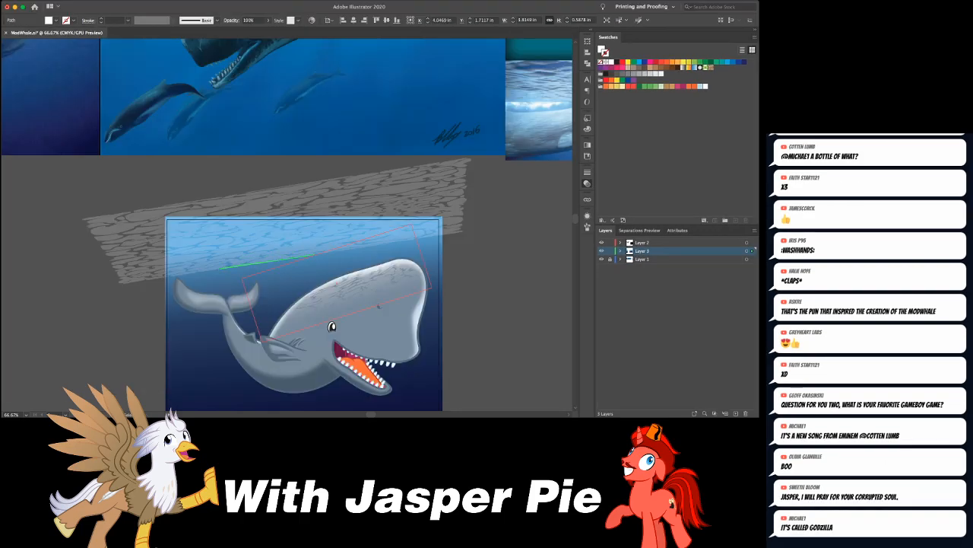
click(350, 244)
click(350, 245)
click(348, 243)
drag(328, 236, 328, 236)
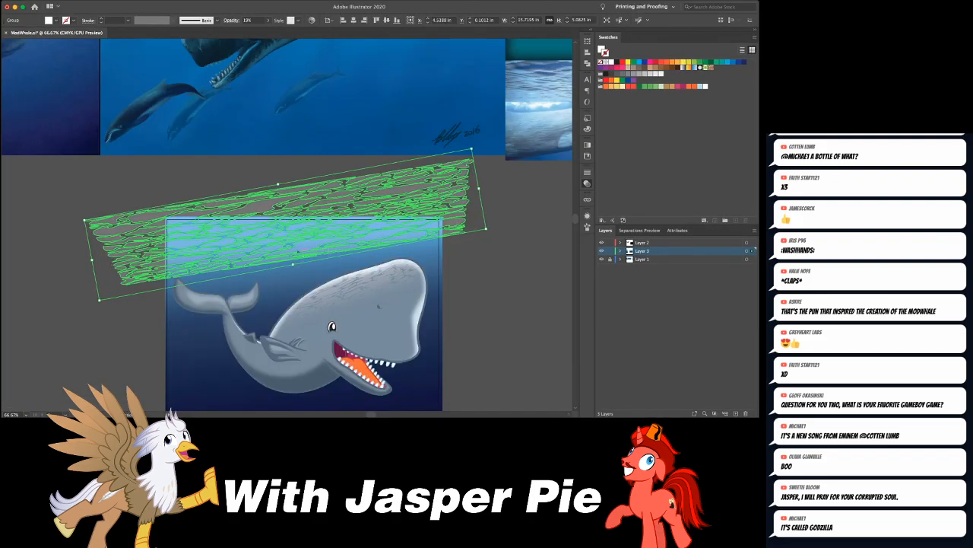
double_click(298, 251)
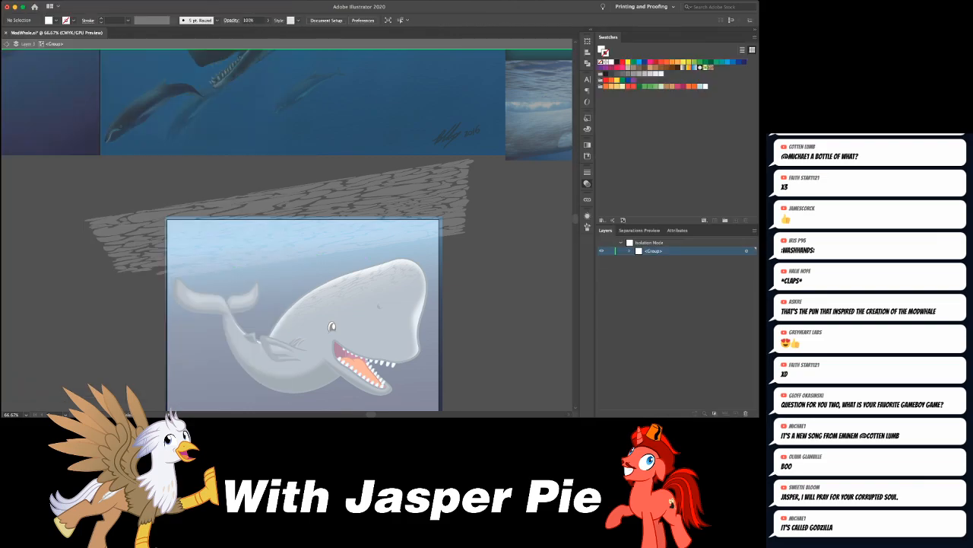
key(Escape)
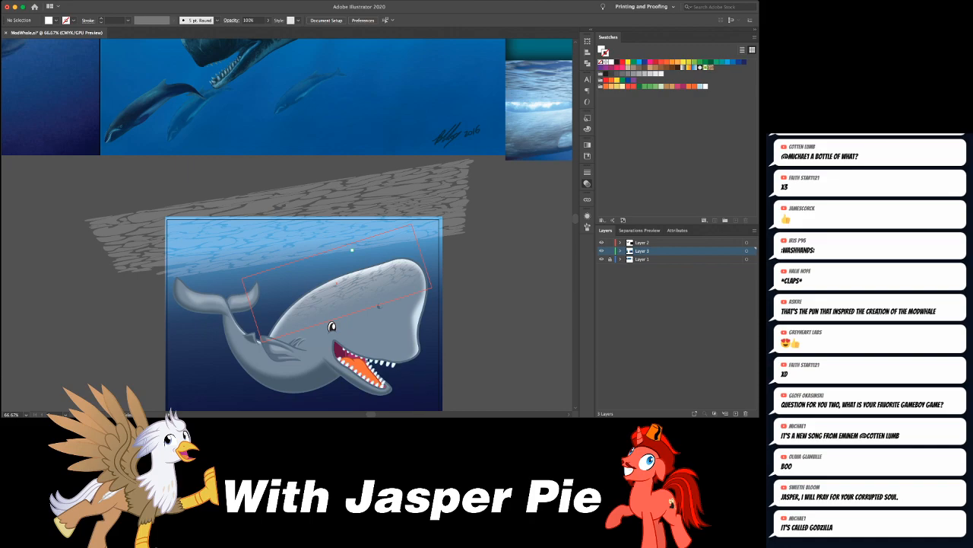
- Isolate the ripple texture group again and delete stray shapes at its lower right corner, outside the background
drag(348, 242, 338, 210)
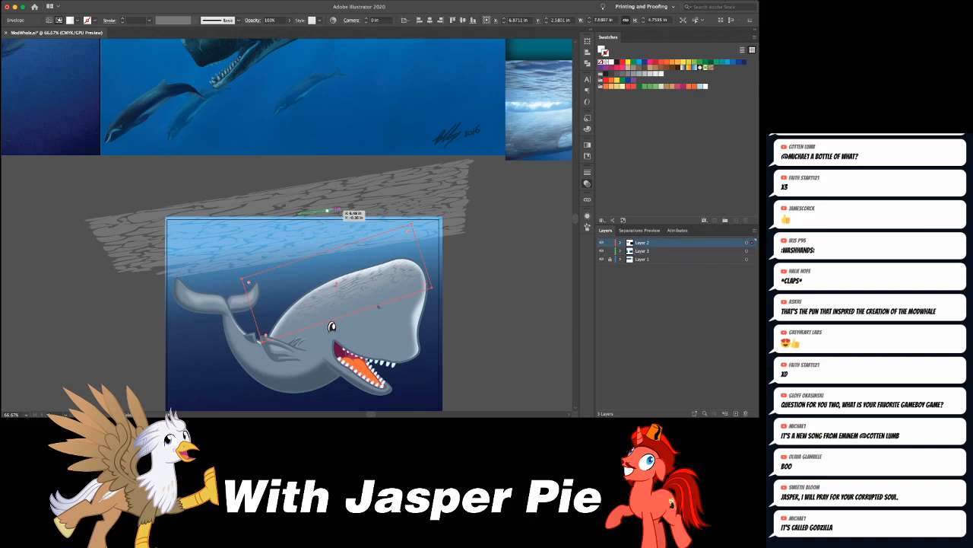
double_click(329, 210)
click(461, 231)
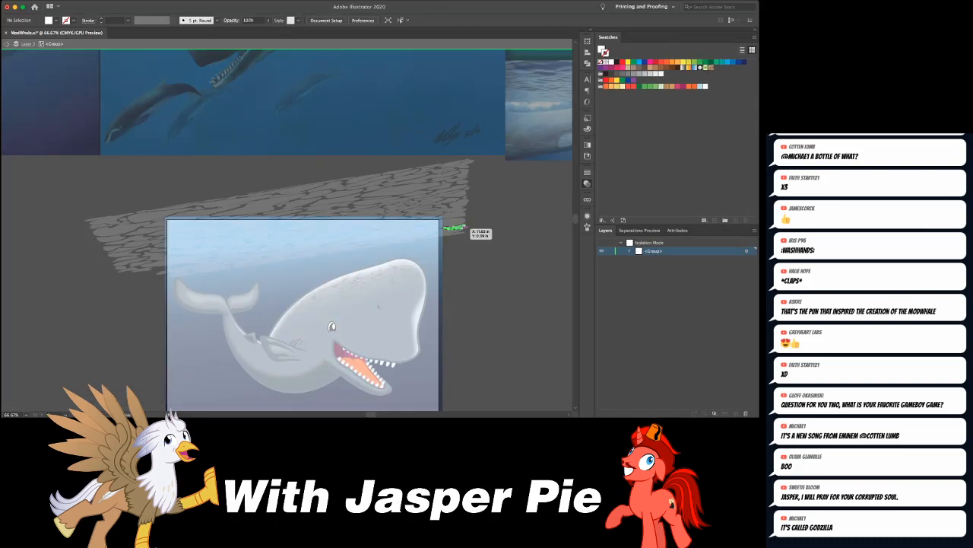
click(462, 230)
click(463, 232)
key(Delete)
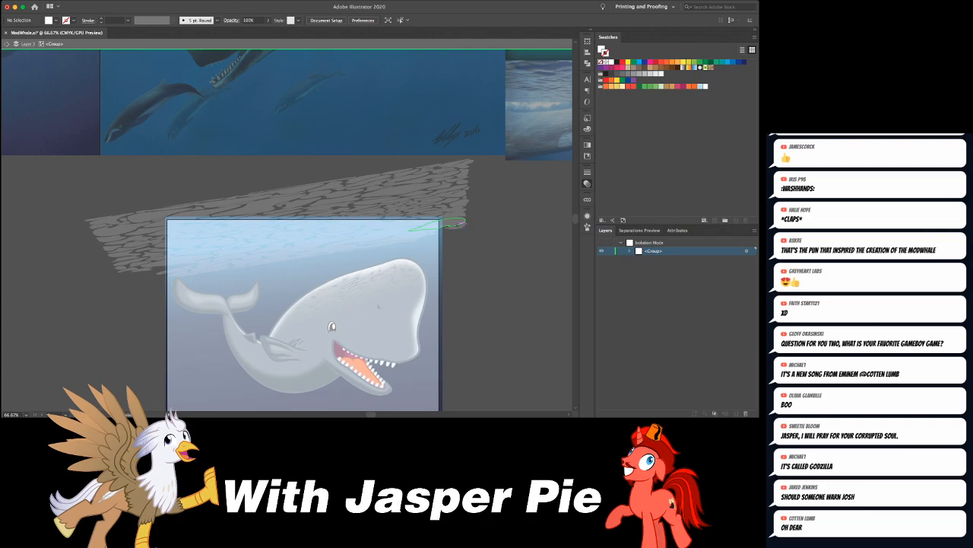
click(461, 227)
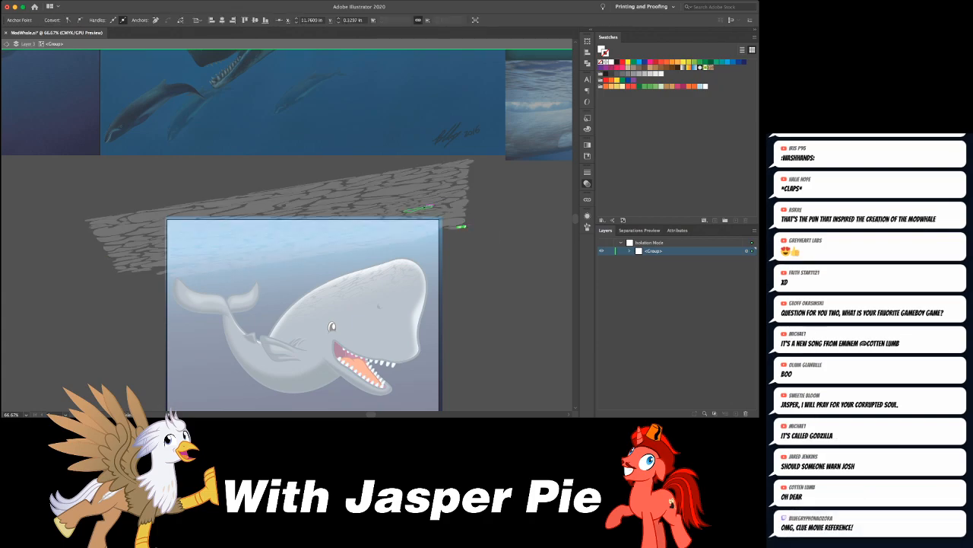
key(Delete)
key(super+shift+a)
click(461, 226)
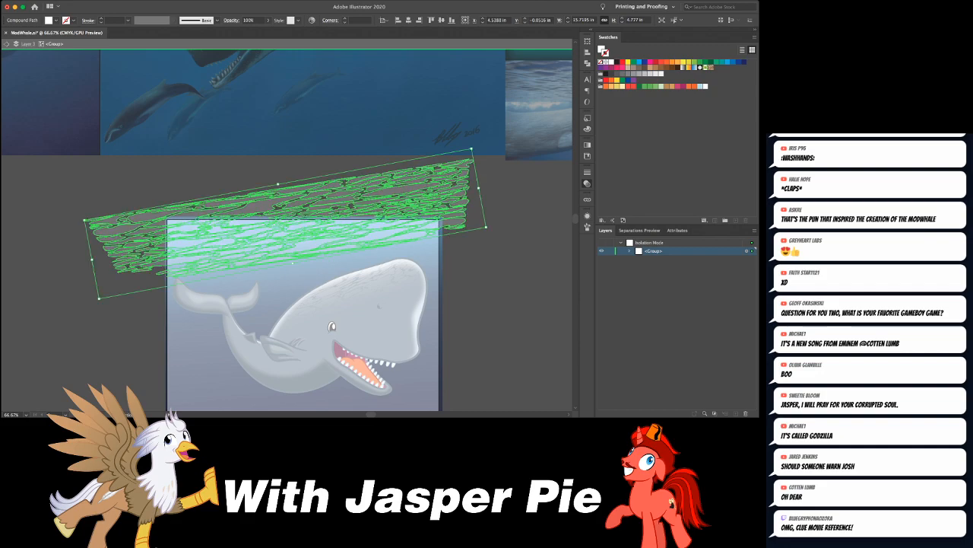
- Examine individual ripple shapes just above the whale's tail, leave group isolation, and review the whole illustration
key(super+equal)
key(super+equal)
drag(462, 226, 570, 85)
key(super+shift+a)
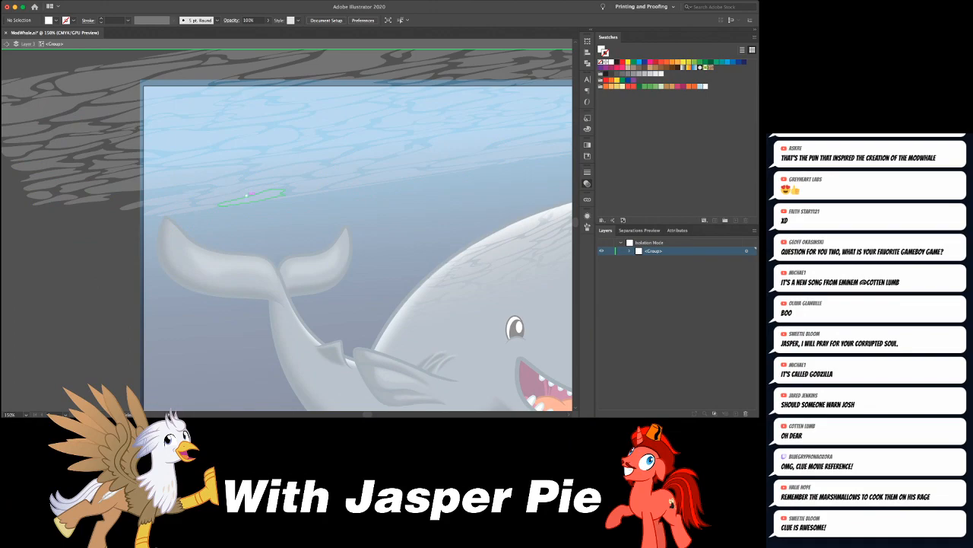
click(242, 196)
drag(241, 196, 242, 197)
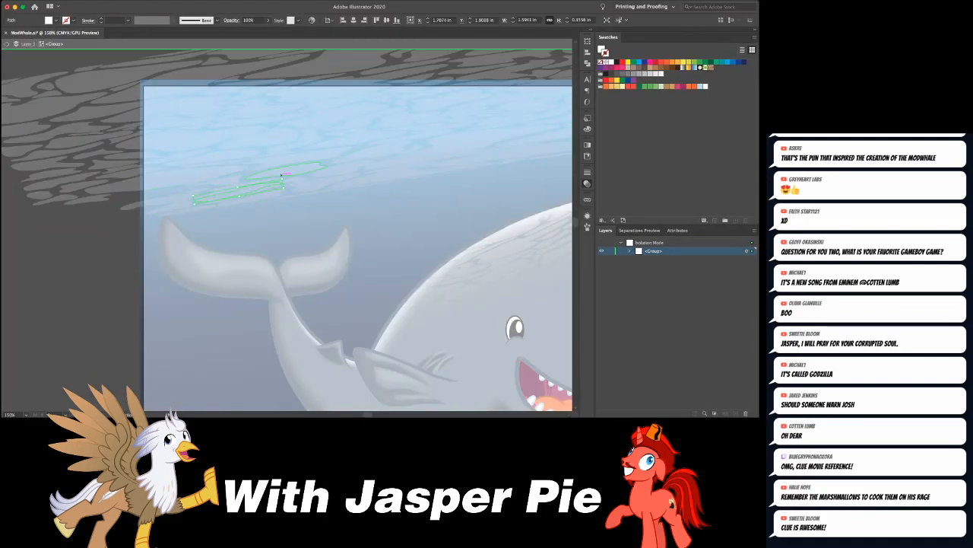
double_click(288, 171)
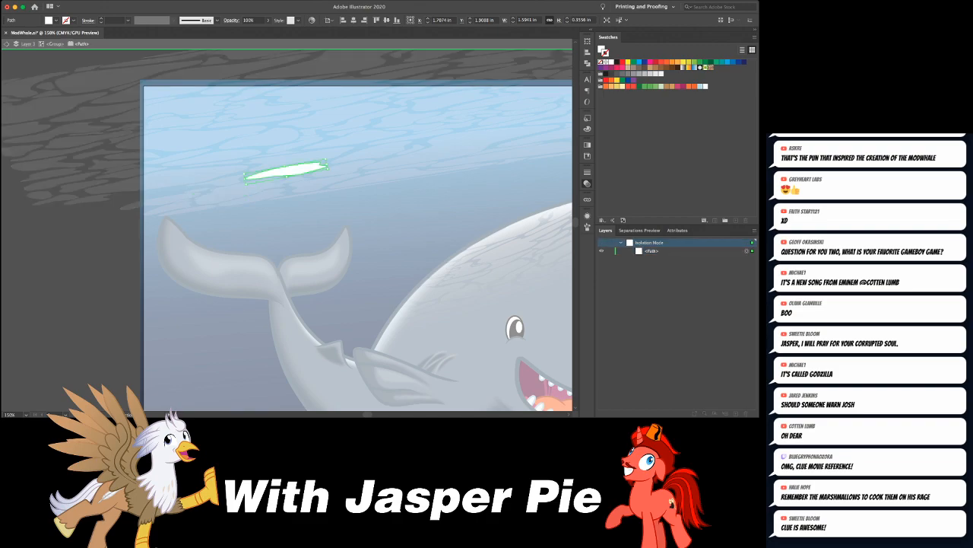
key(Escape)
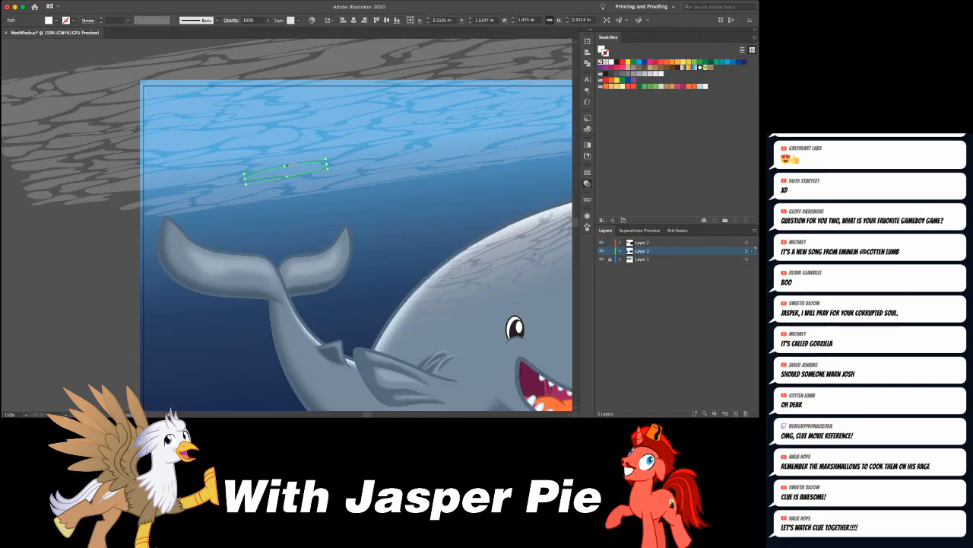
key(super+minus)
key(super+minus)
key(super+minus)
key(super+equal)
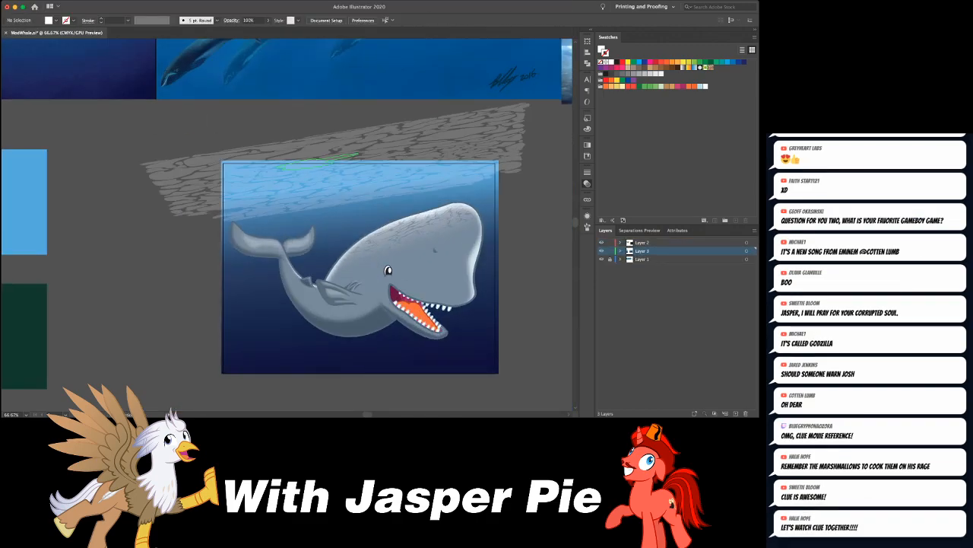